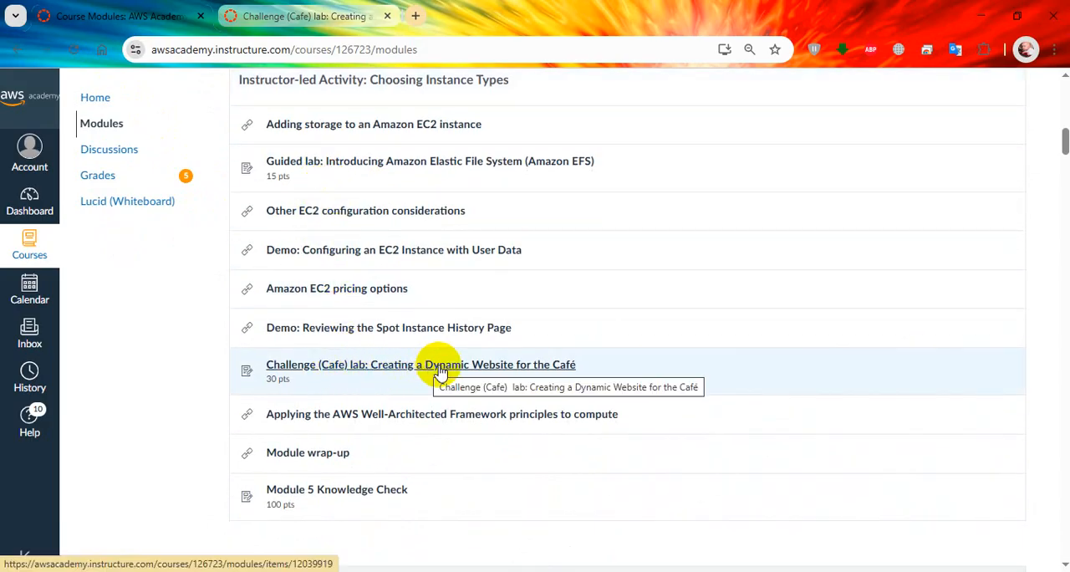
# Step: Open the "Challenge (Cafe) lab: Creating a Dynamic Website for the Café" assignment and read its scenario, overview and objectives
pyautogui.click(536, 373)
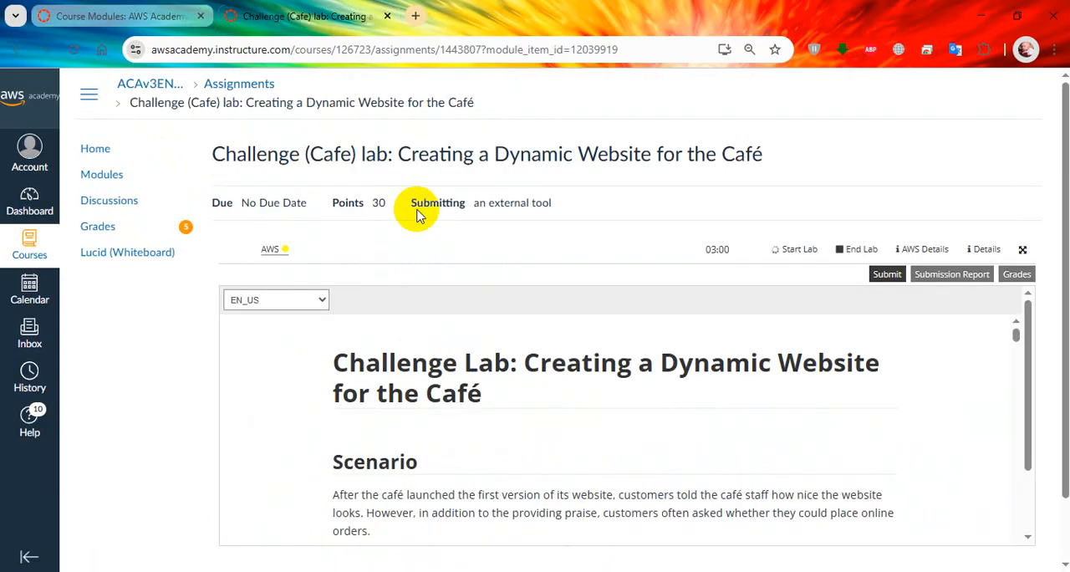
pyautogui.scroll(-1, 565, 242)
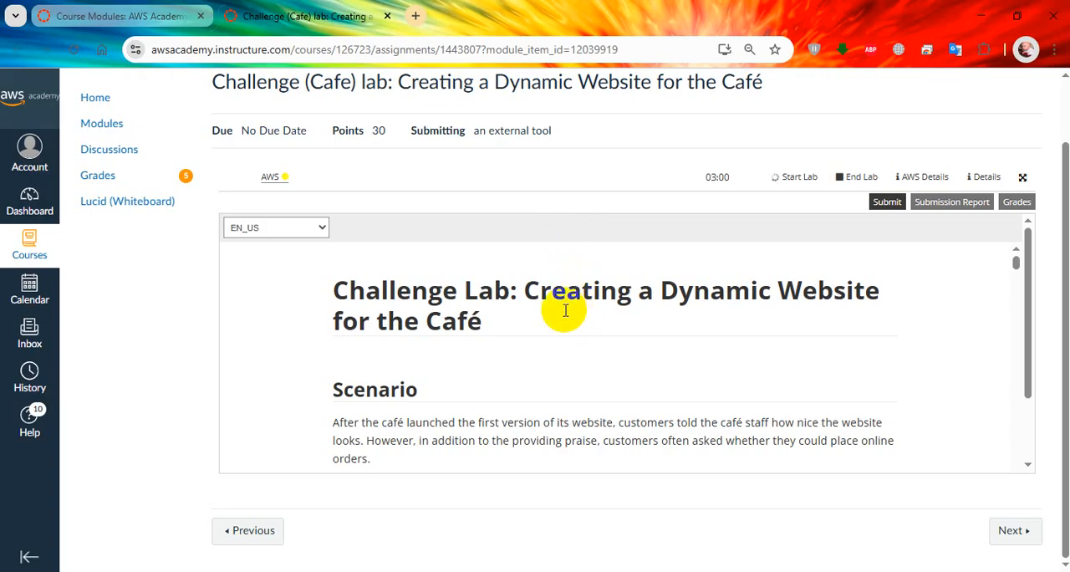
pyautogui.scroll(-1, 565, 310)
pyautogui.scroll(1, 565, 310)
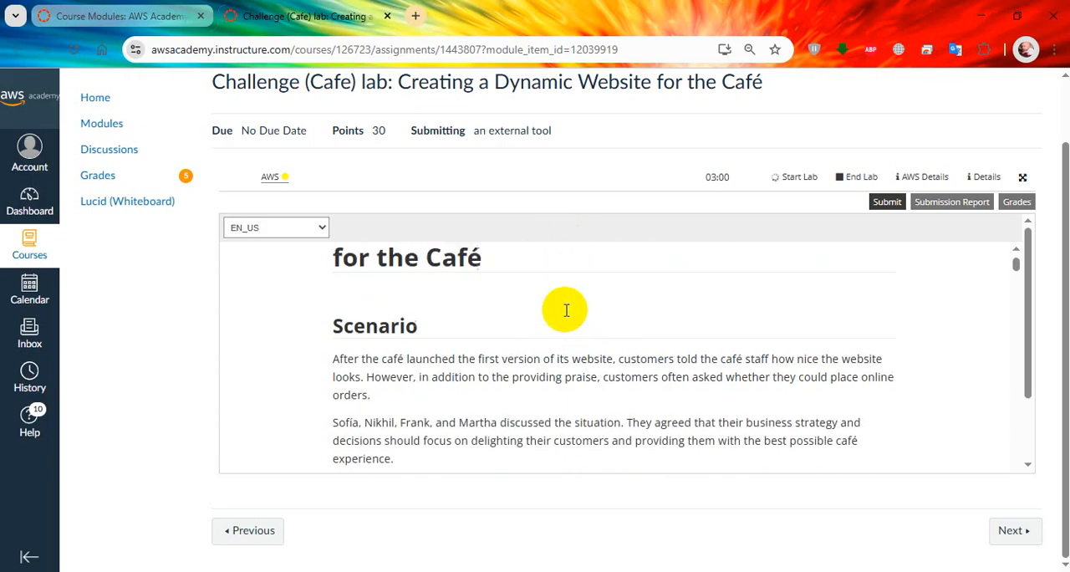
pyautogui.scroll(-1, 566, 310)
pyautogui.scroll(-4, 566, 310)
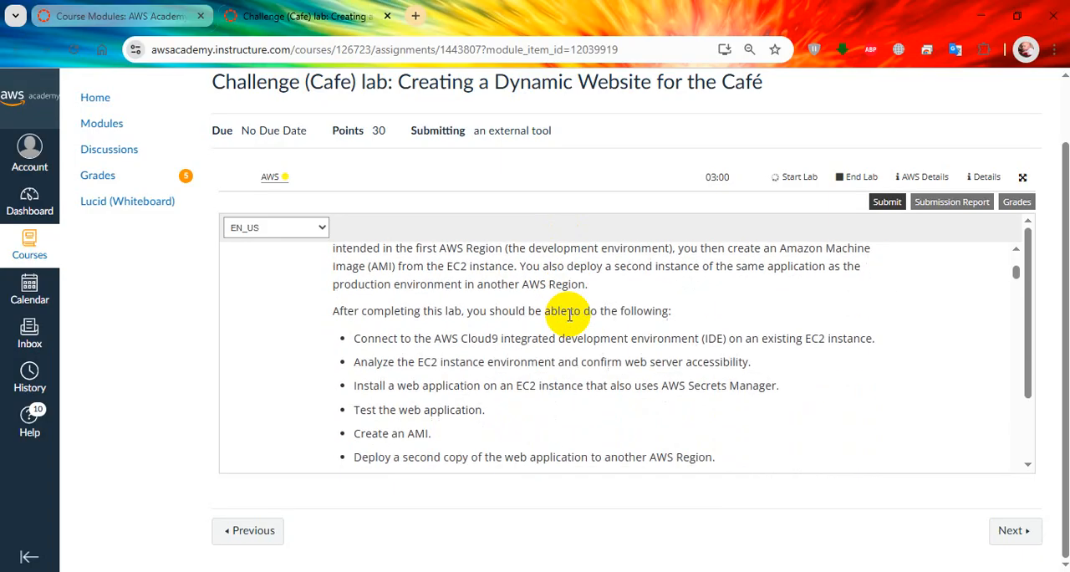
pyautogui.scroll(3, 568, 314)
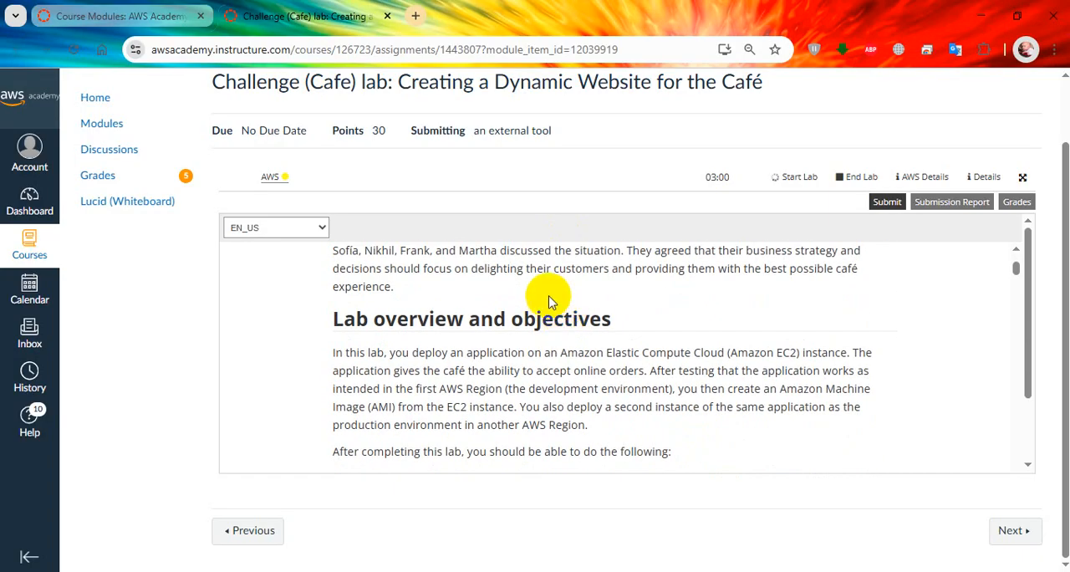
pyautogui.scroll(1, 576, 280)
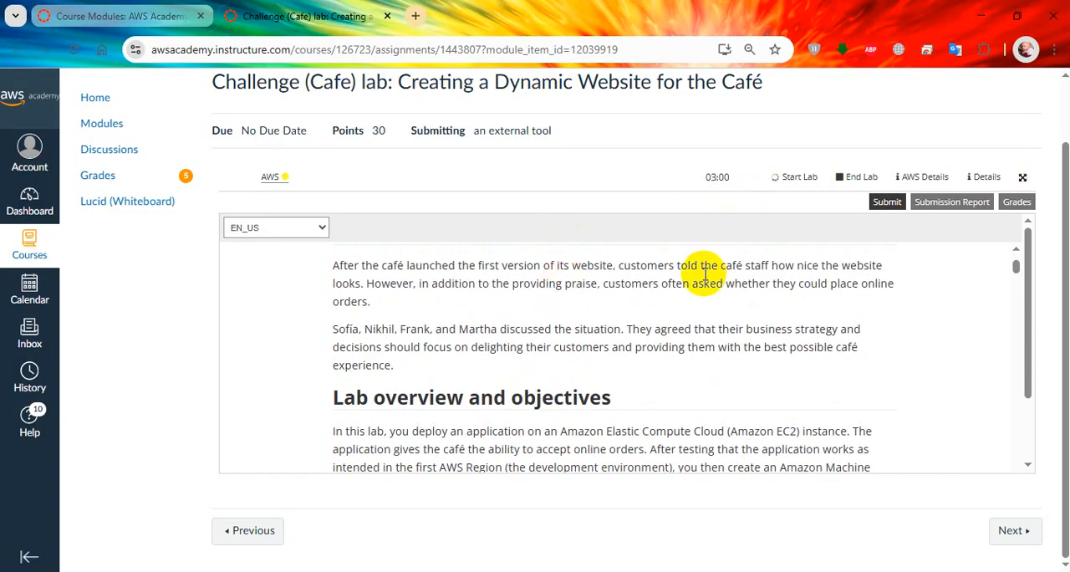
pyautogui.scroll(-1, 691, 305)
pyautogui.scroll(-1, 691, 308)
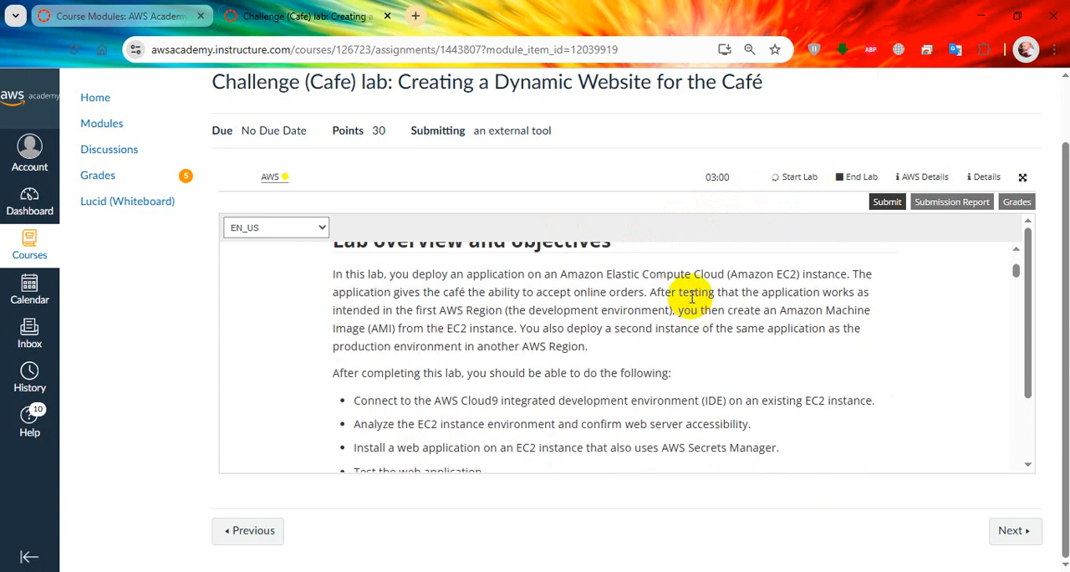
pyautogui.scroll(-1, 692, 298)
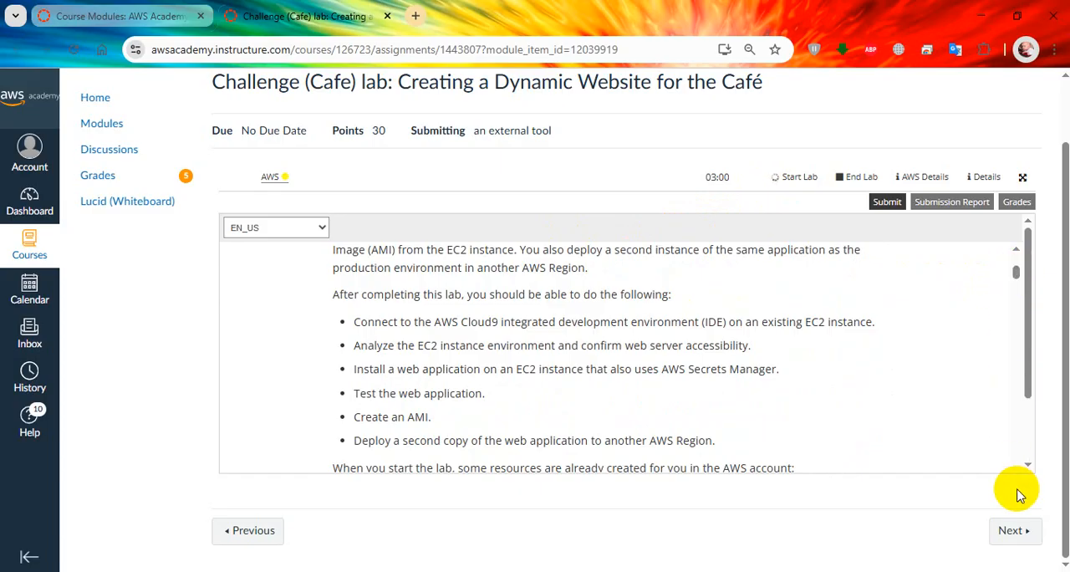
pyautogui.scroll(-1, 1031, 464)
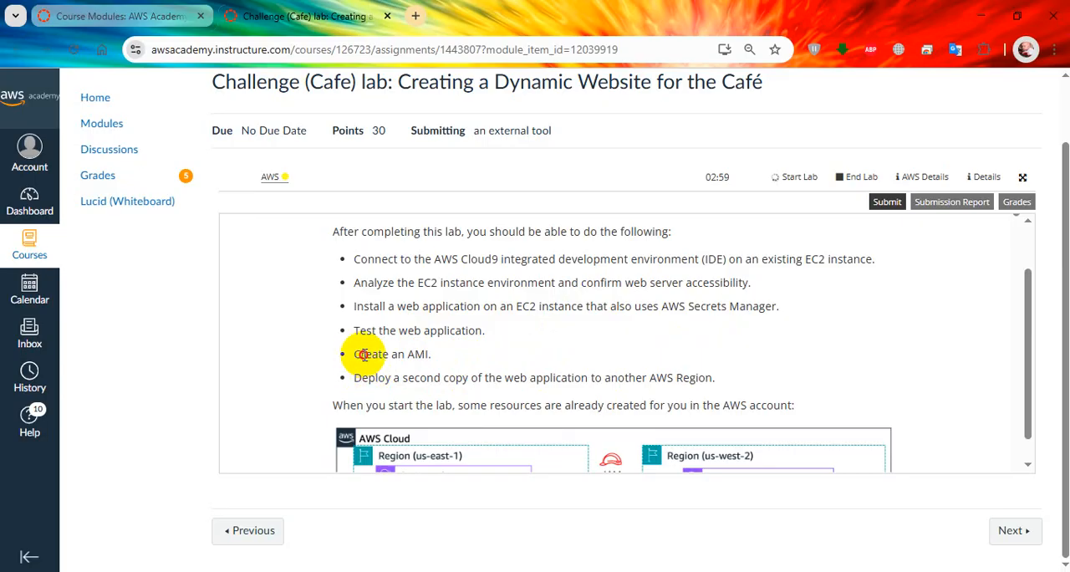
# Step: Examine the last lab objectives and the architecture diagrams for the start and end of the lab
pyautogui.moveTo(364, 355); pyautogui.dragTo(424, 355)
pyautogui.click(387, 379)
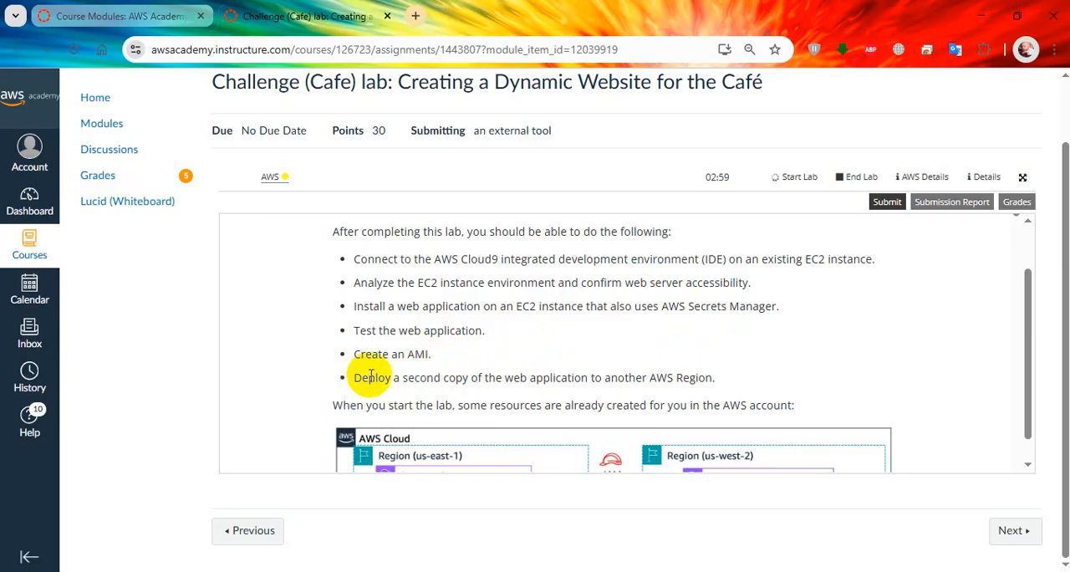
pyautogui.scroll(-1, 370, 376)
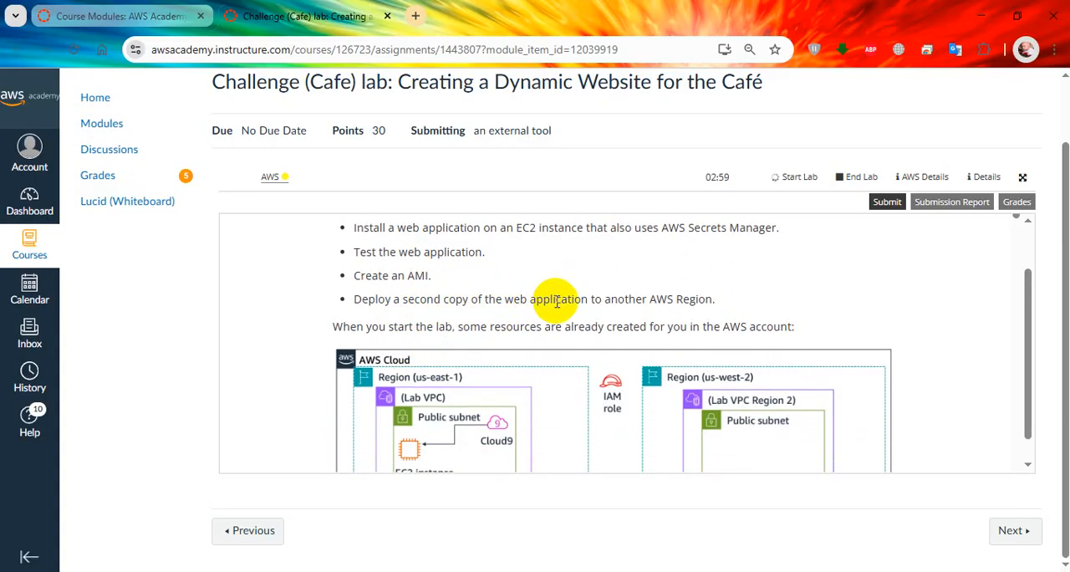
pyautogui.scroll(-1, 555, 301)
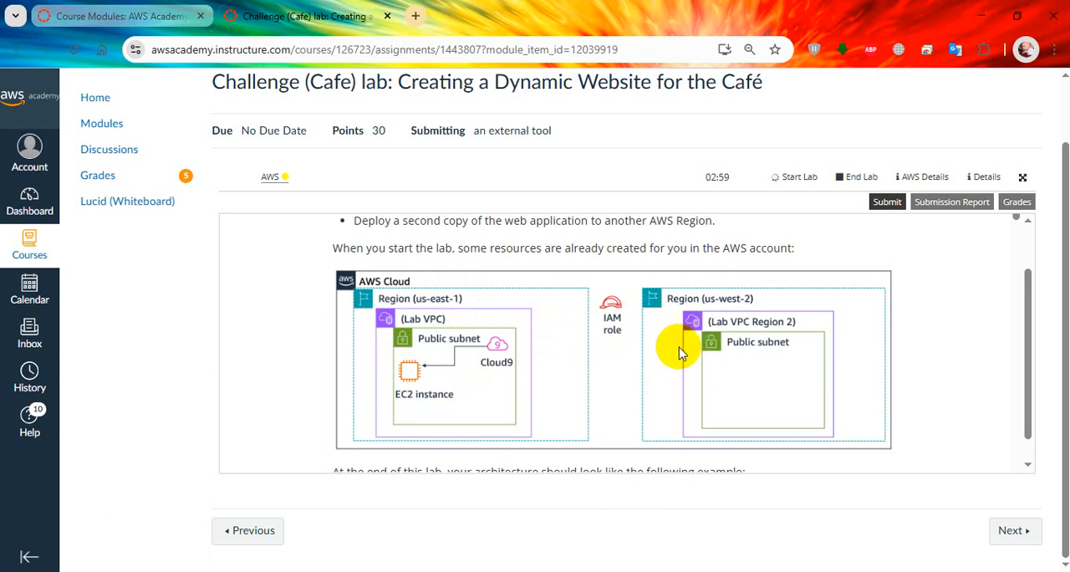
pyautogui.scroll(-2, 740, 352)
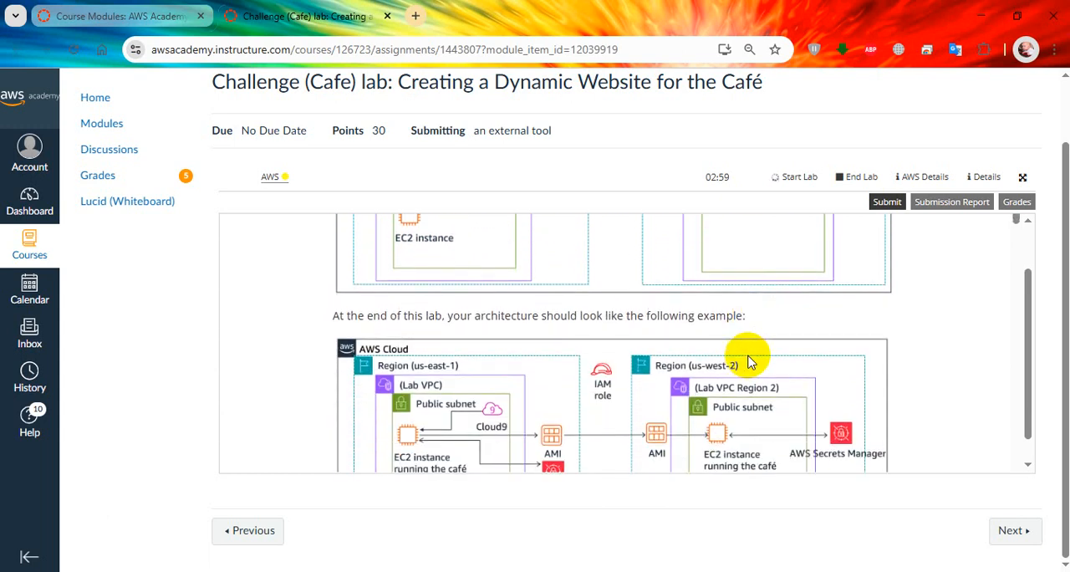
pyautogui.scroll(-1, 728, 348)
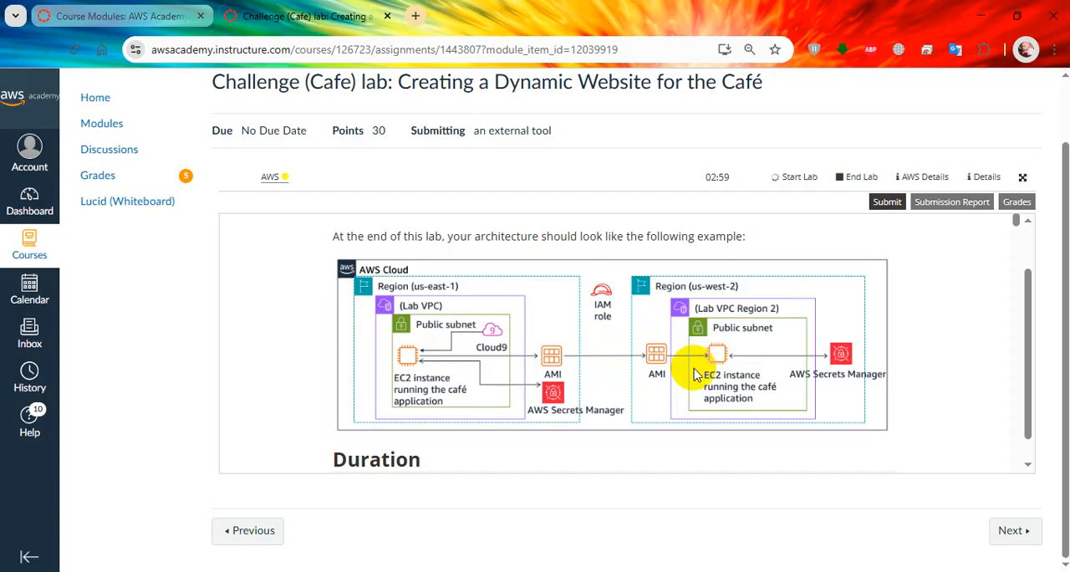
pyautogui.scroll(-4, 694, 374)
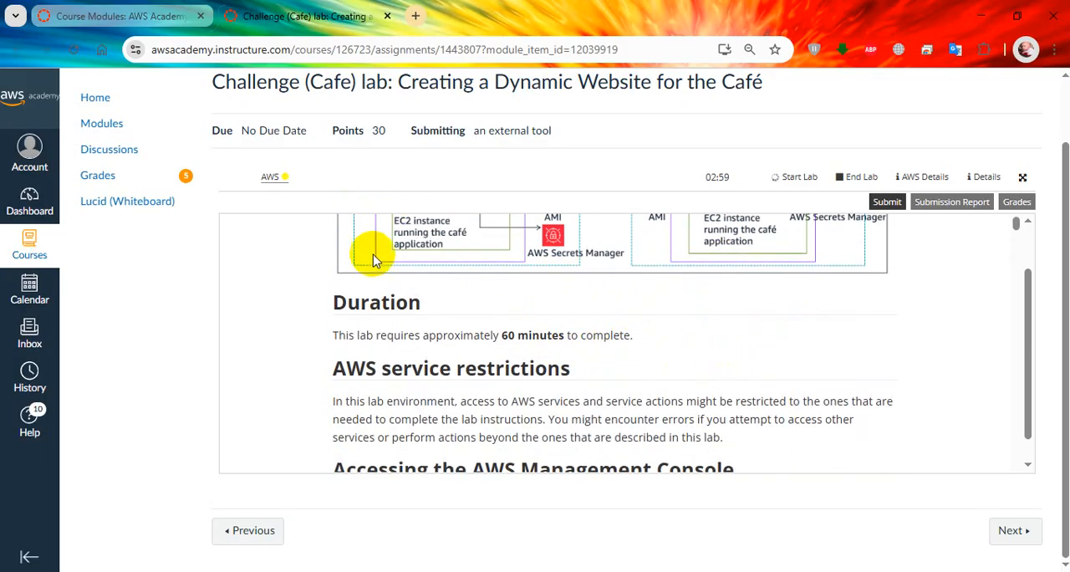
# Step: Read the console access instructions, the challenge #1 business request and the Task 1 steps on analyzing the existing EC2 instance
pyautogui.scroll(-4, 393, 267)
pyautogui.scroll(-1, 418, 286)
pyautogui.scroll(2, 377, 306)
pyautogui.scroll(-5, 454, 303)
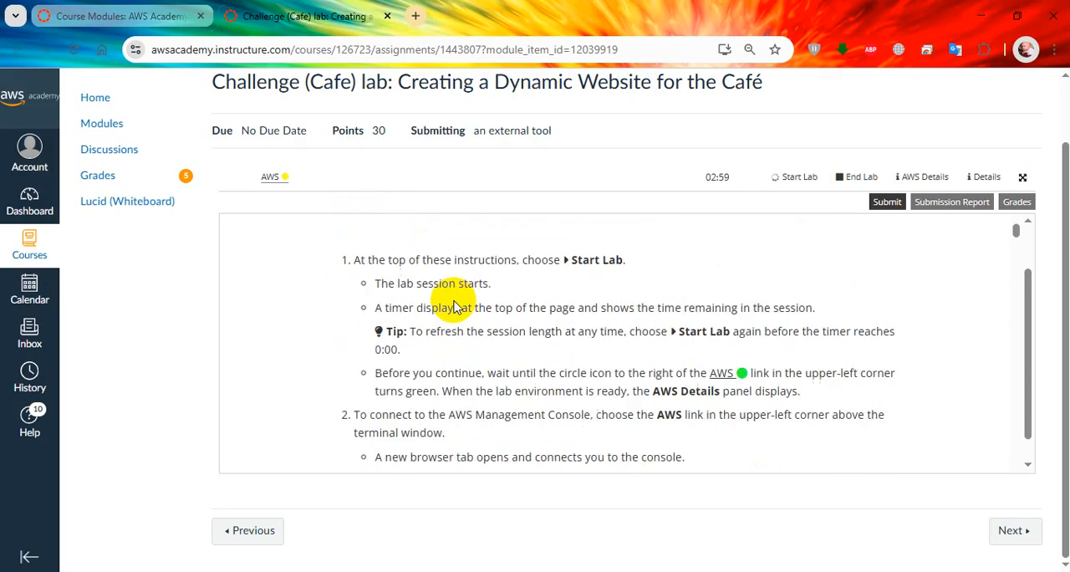
pyautogui.scroll(2, 457, 303)
pyautogui.scroll(-4, 457, 297)
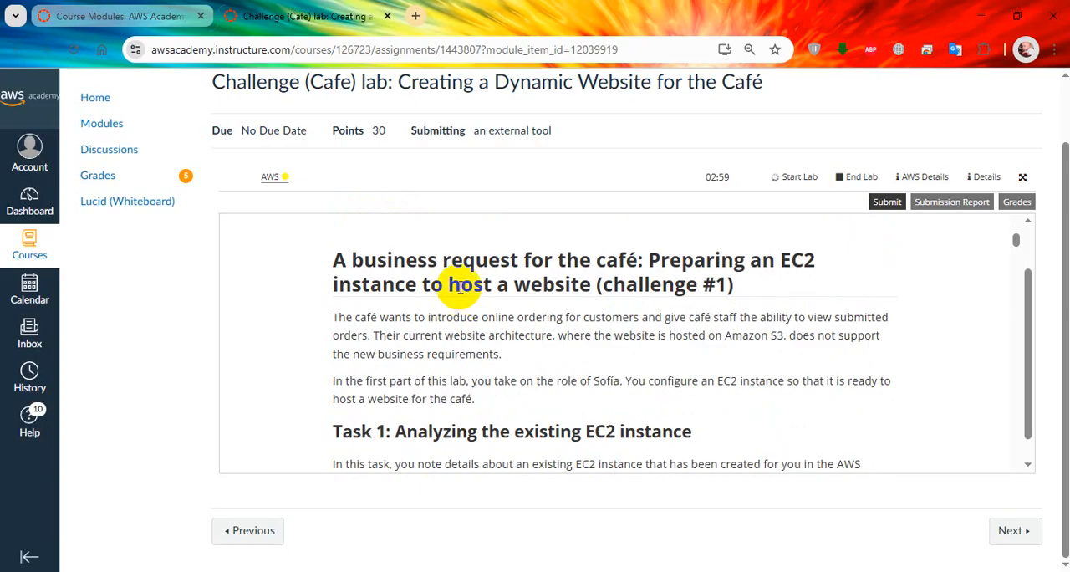
pyautogui.scroll(-3, 458, 287)
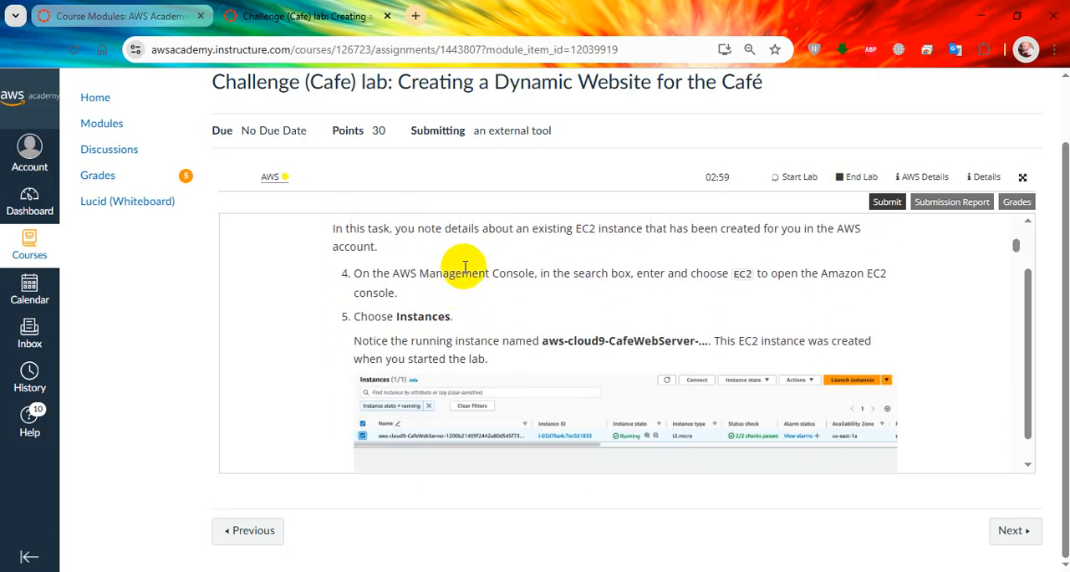
pyautogui.scroll(1, 518, 317)
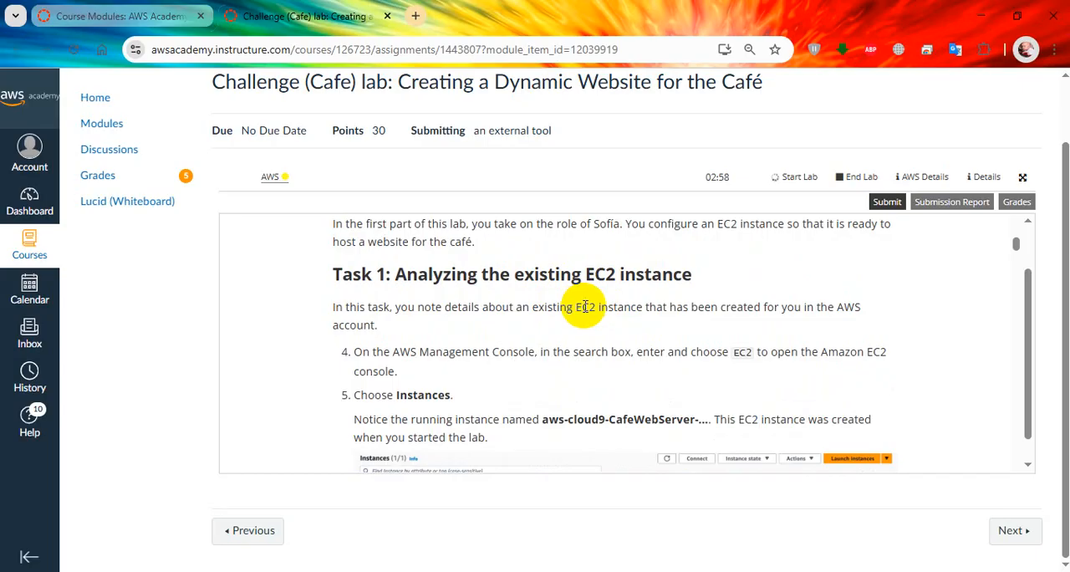
pyautogui.scroll(-1, 582, 326)
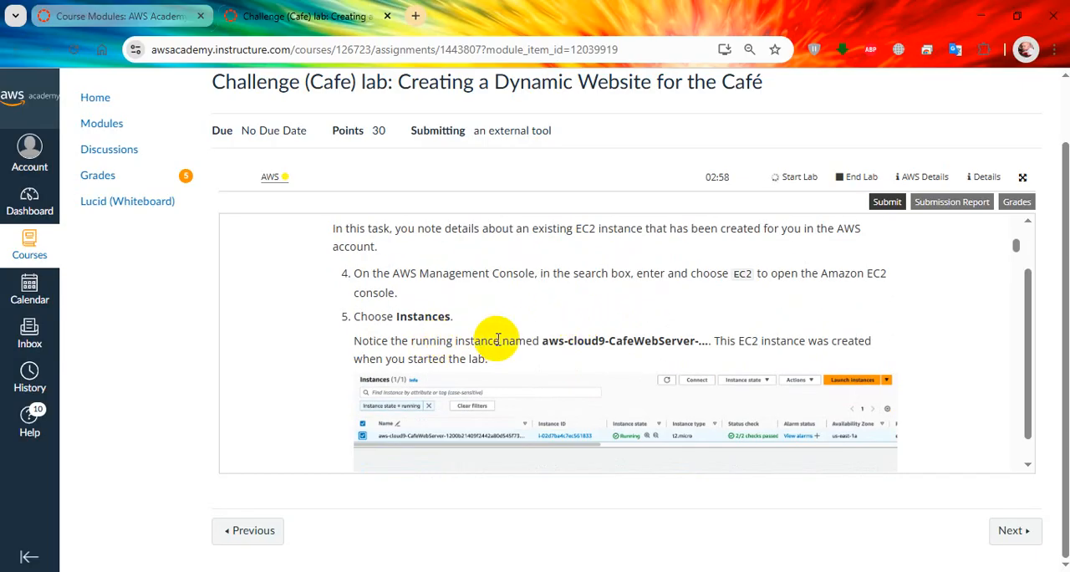
pyautogui.scroll(-1, 502, 338)
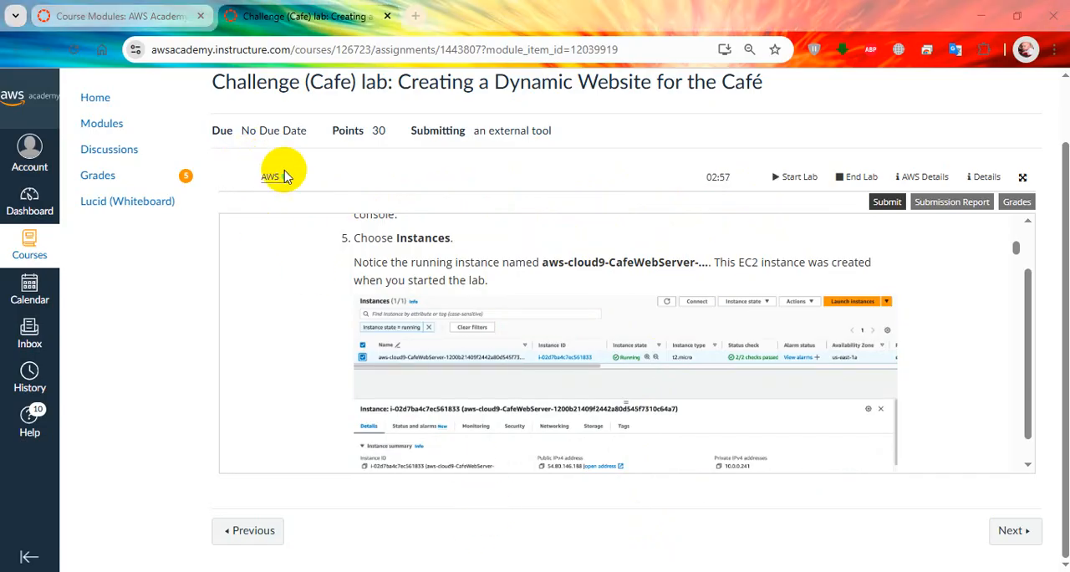
# Step: Launch the AWS Management Console from the lab page and open the EC2 service
pyautogui.click(270, 178)
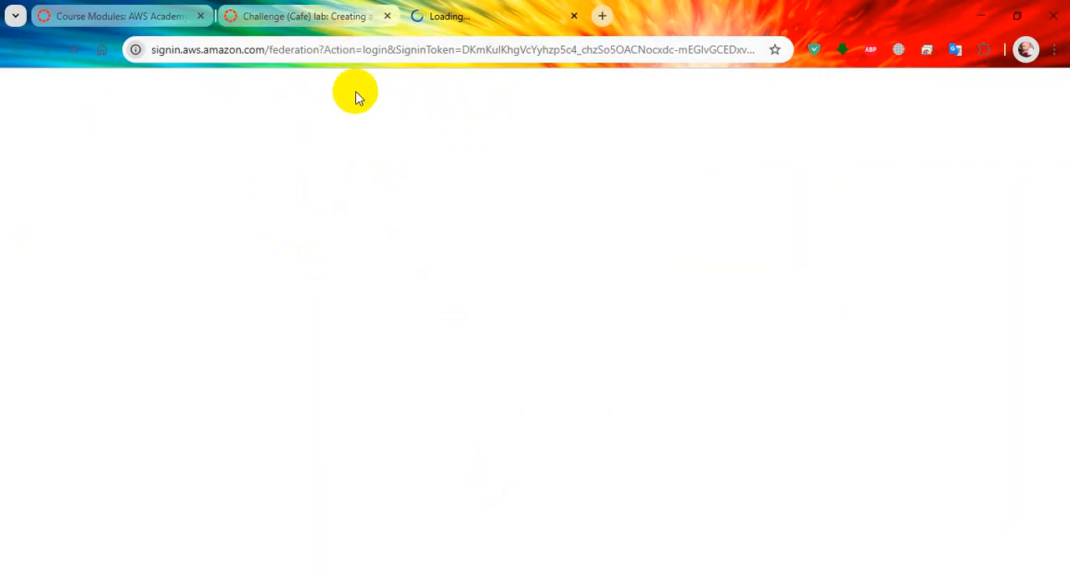
pyautogui.click(338, 25)
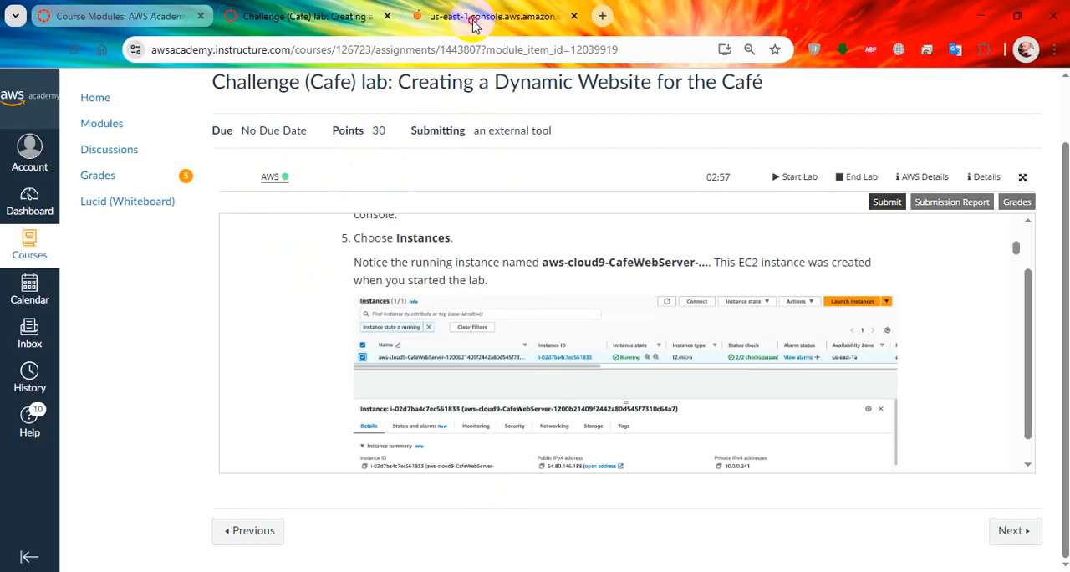
pyautogui.click(472, 16)
pyautogui.click(318, 25)
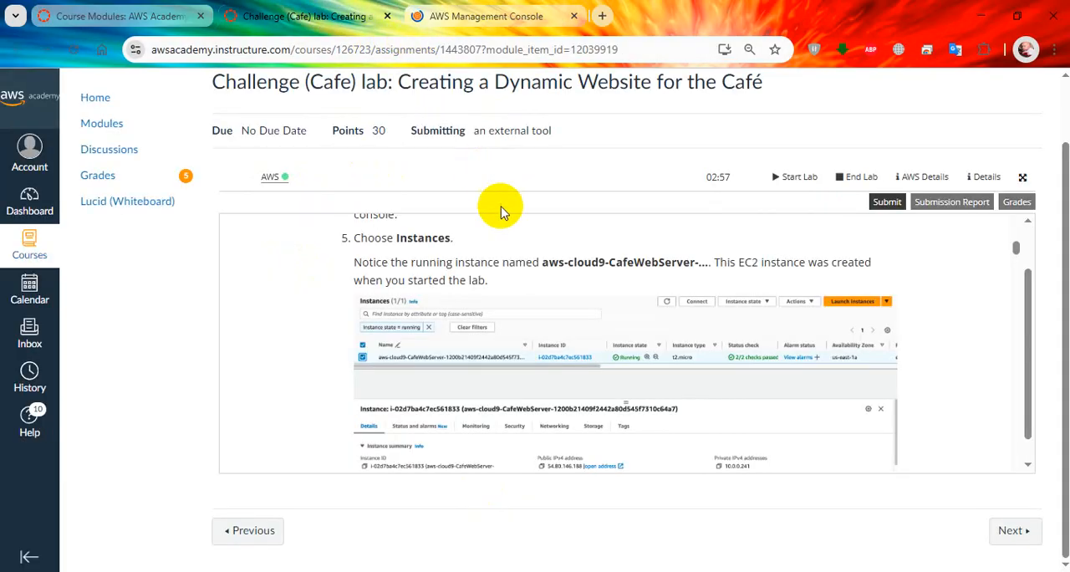
pyautogui.click(487, 20)
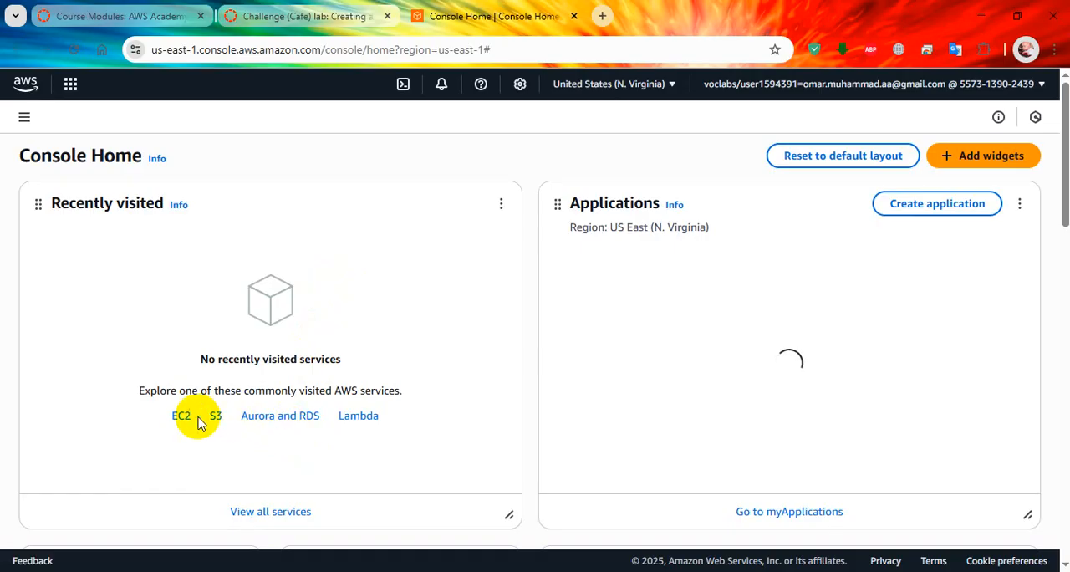
pyautogui.click(182, 415)
pyautogui.click(292, 16)
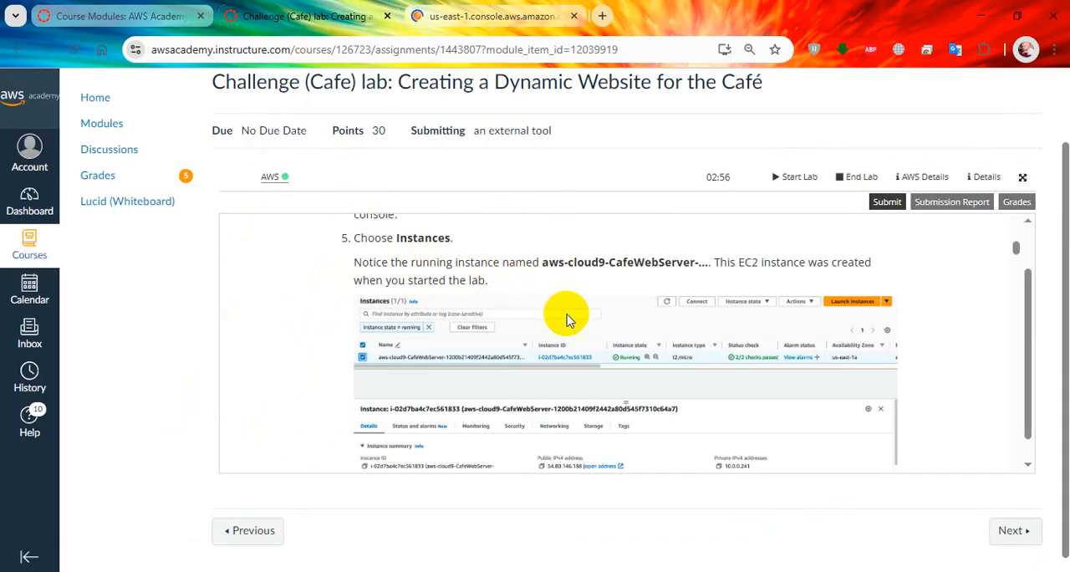
pyautogui.click(482, 6)
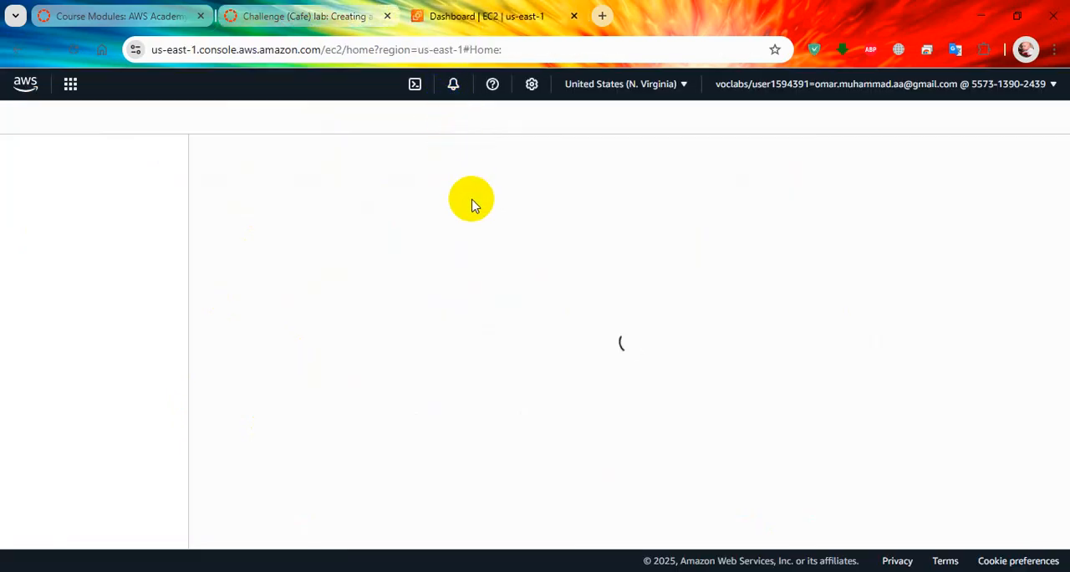
# Step: Recheck the Task 1 instructions in the lab and open the list of running instances in the EC2 console
pyautogui.click(301, 16)
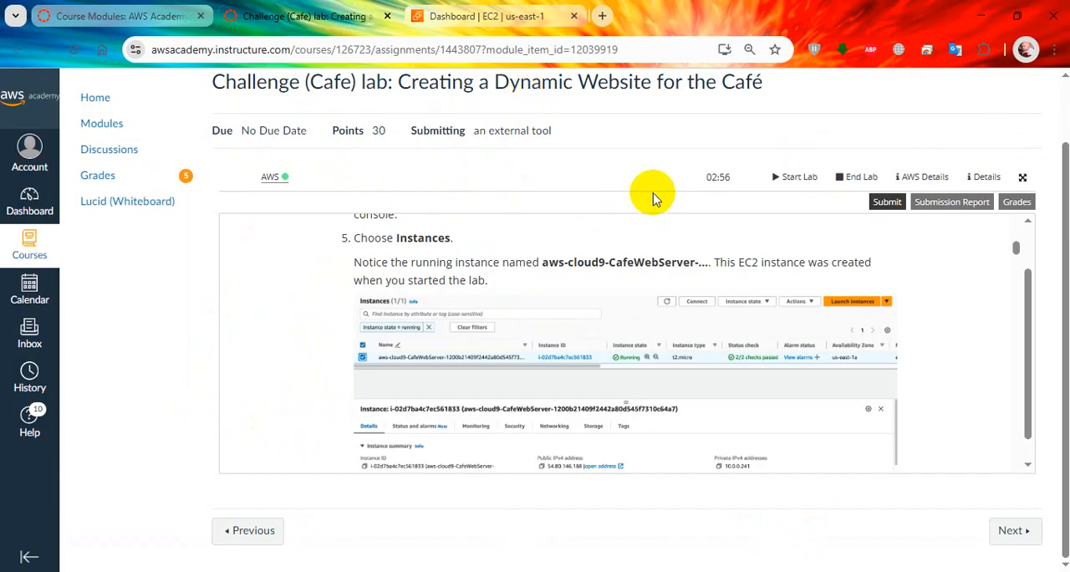
pyautogui.scroll(5, 724, 289)
pyautogui.scroll(10, 724, 288)
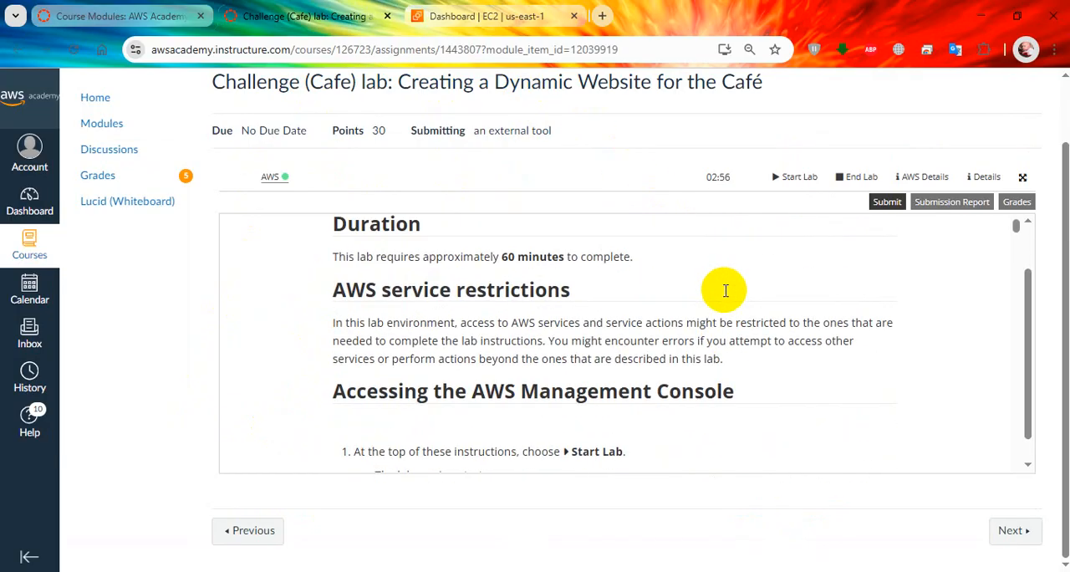
pyautogui.scroll(-10, 523, 308)
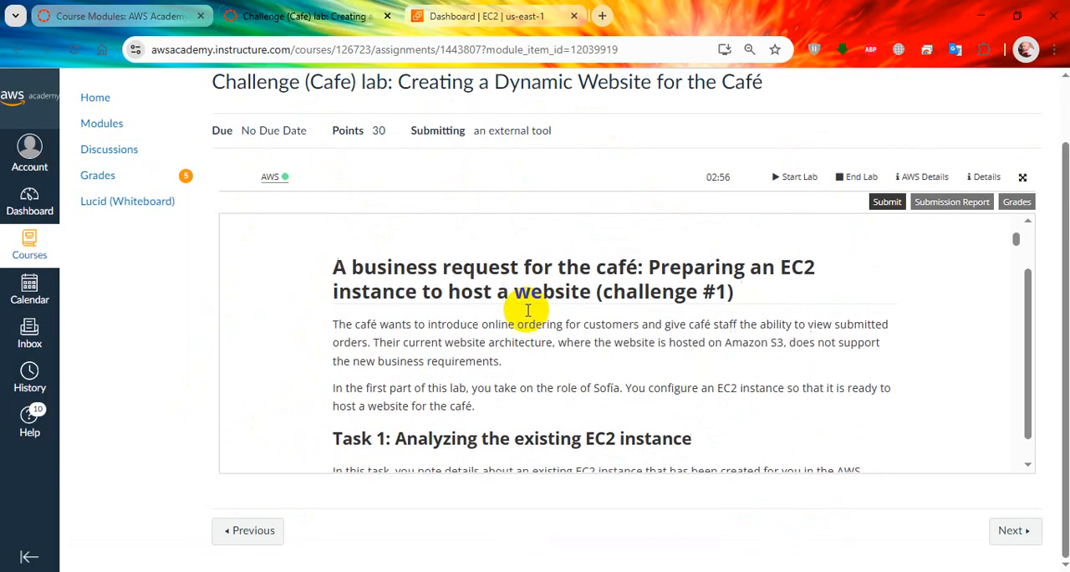
pyautogui.scroll(5, 528, 310)
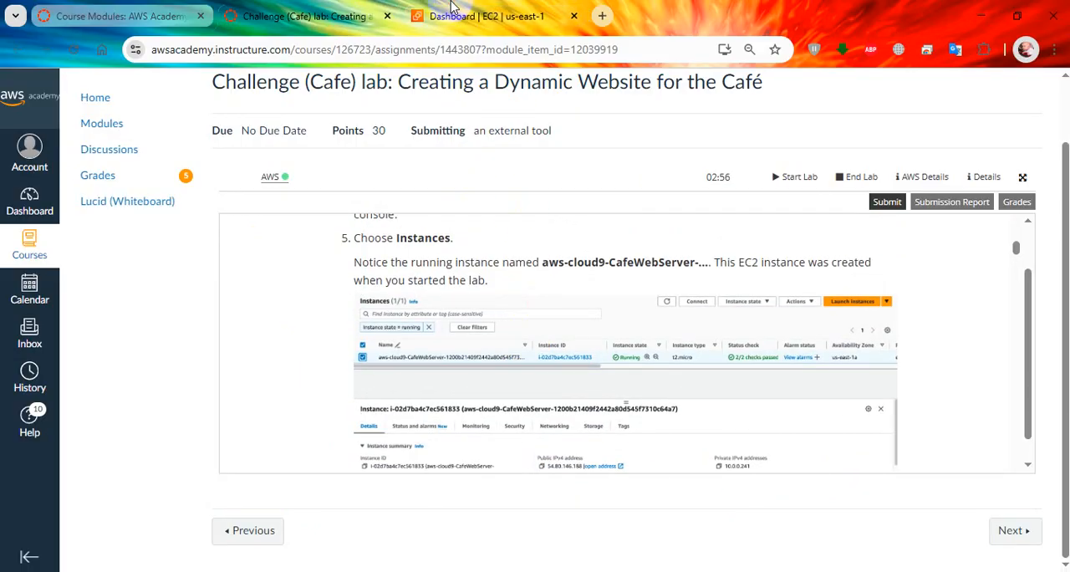
pyautogui.click(485, 16)
pyautogui.click(306, 227)
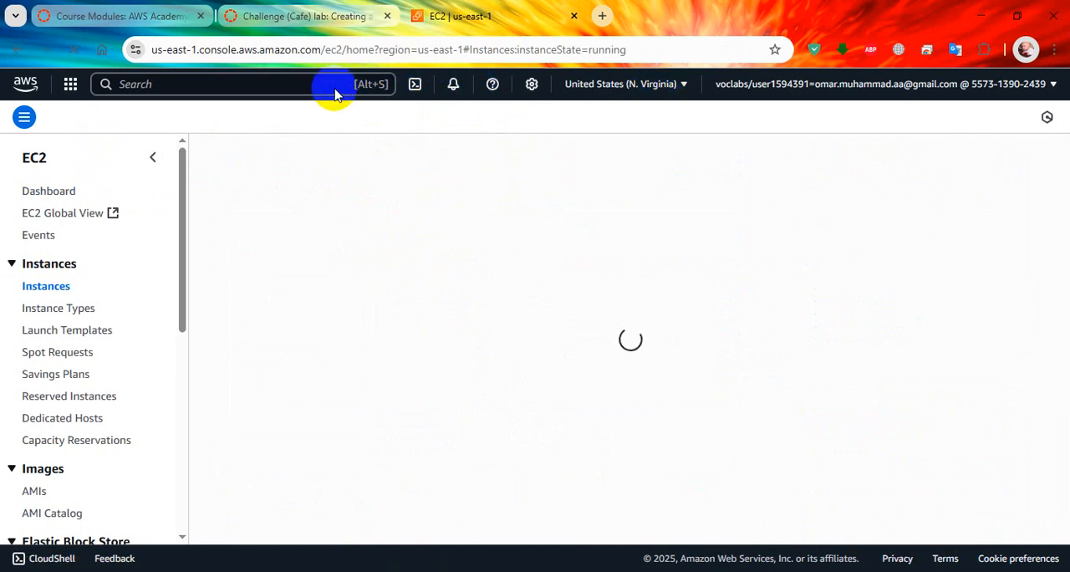
# Step: Read the lab's step on the running aws-cloud9-CafeWebServer instance and its sample details screenshot
pyautogui.click(299, 18)
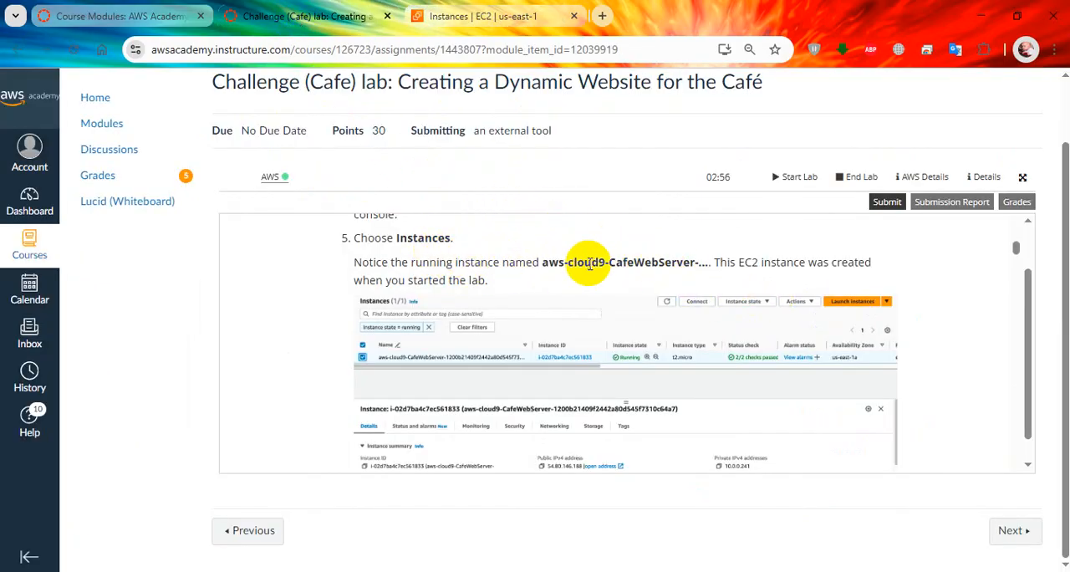
pyautogui.scroll(-1, 589, 264)
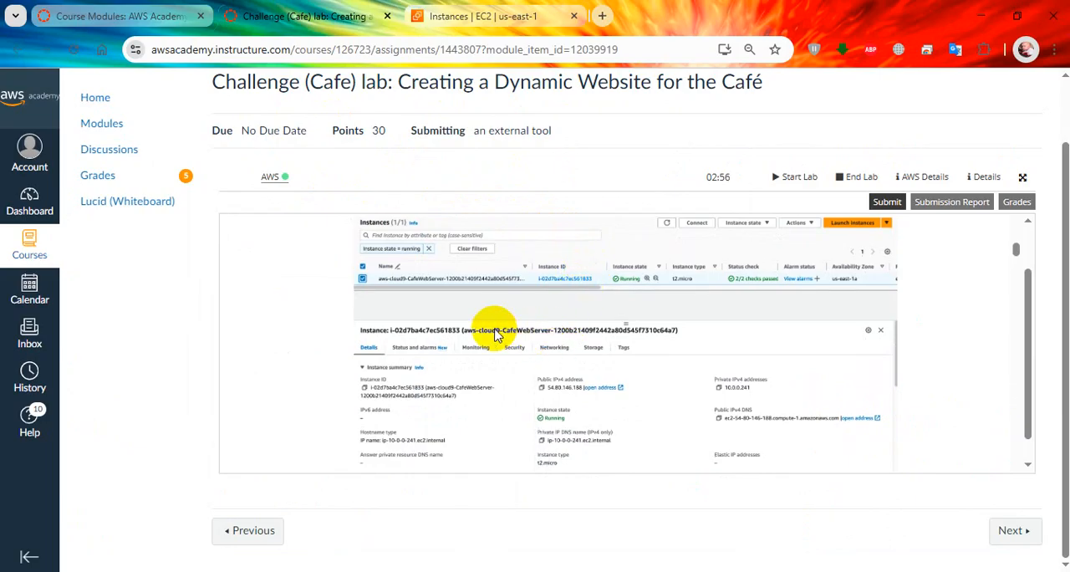
pyautogui.scroll(-1, 495, 342)
pyautogui.scroll(1, 500, 334)
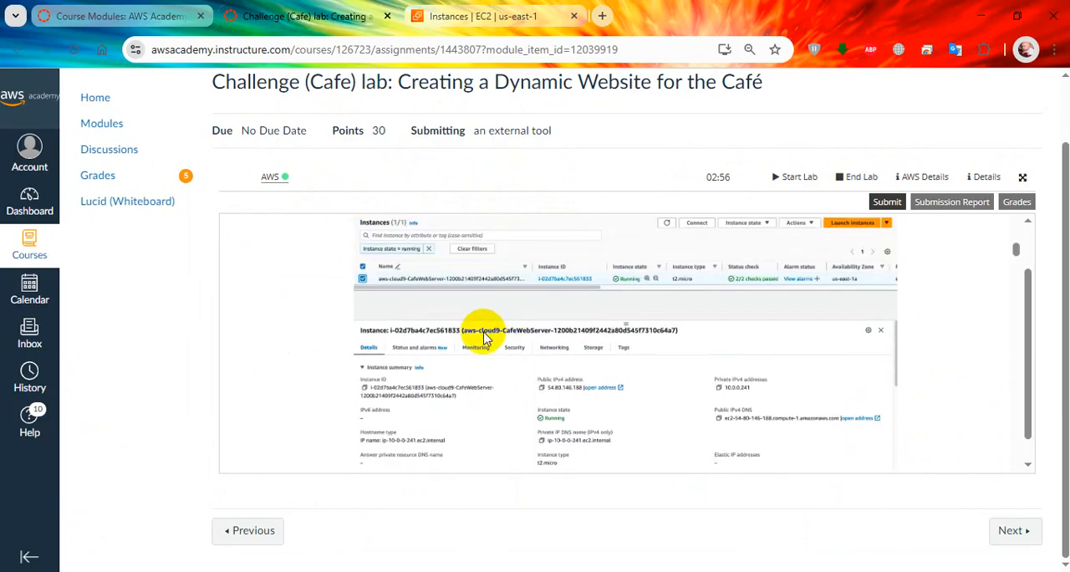
# Step: Select the aws-cloud9-CafeWebServer instance in the EC2 console, enlarge its details pane and review the instance summary
pyautogui.click(483, 16)
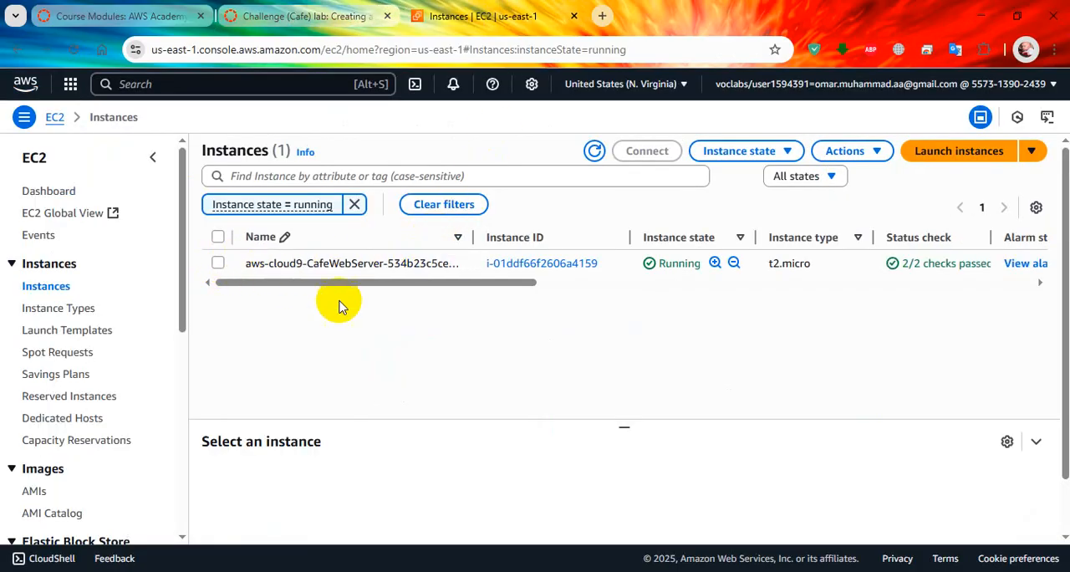
pyautogui.click(217, 262)
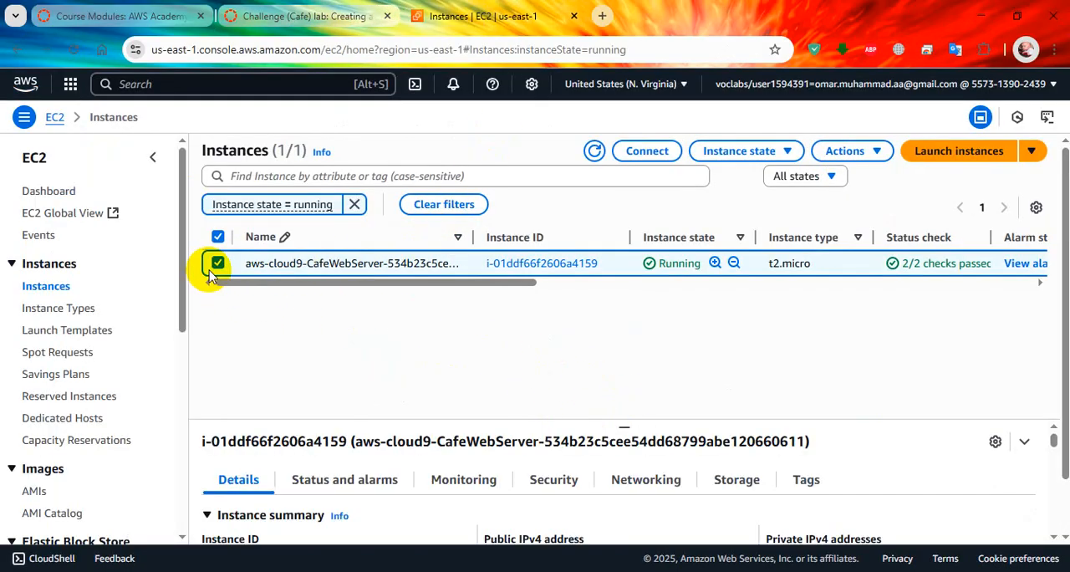
pyautogui.moveTo(614, 337); pyautogui.dragTo(610, 261)
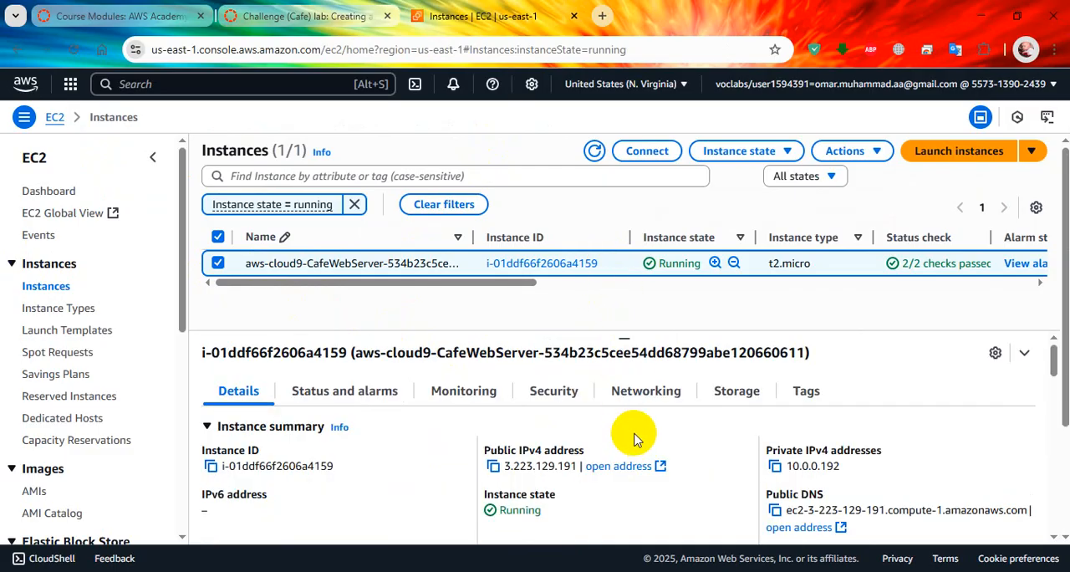
pyautogui.scroll(-2, 631, 434)
pyautogui.scroll(1, 581, 443)
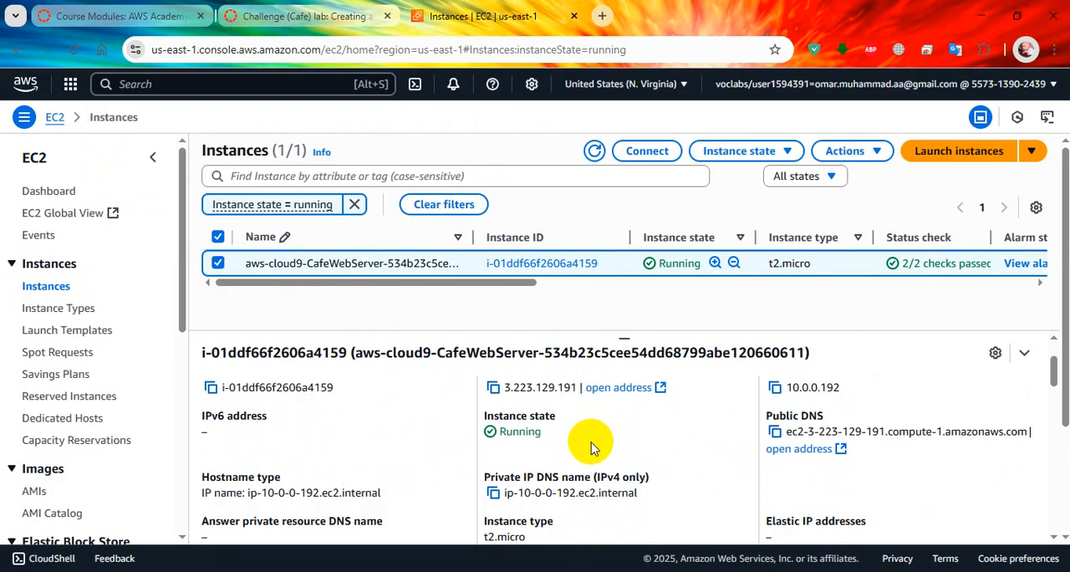
pyautogui.scroll(-3, 593, 447)
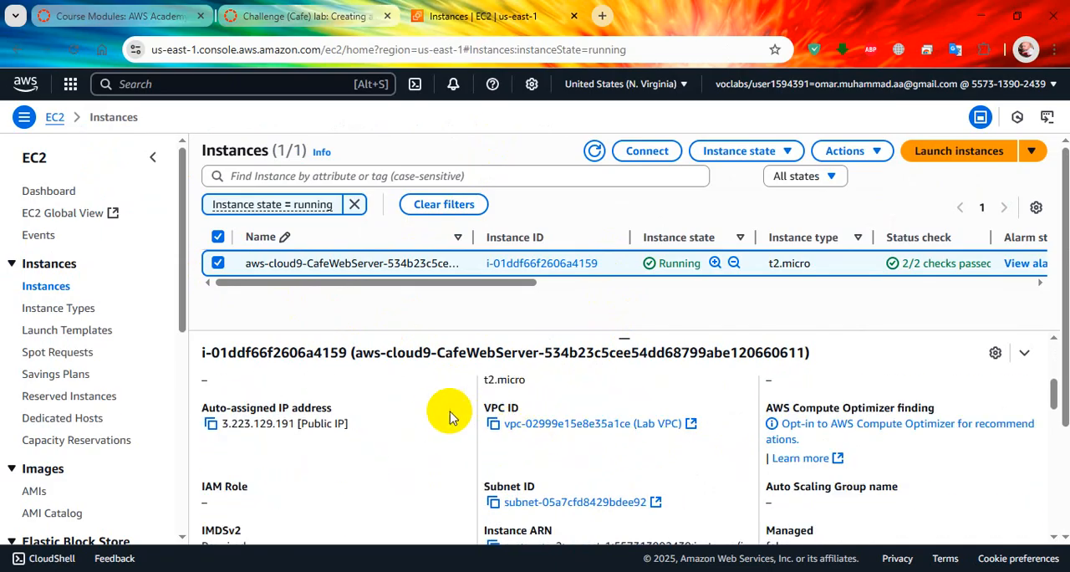
# Step: Read the Task 1.1 instructions in the lab and open the multiple choice questions page from the AWS details
pyautogui.click(301, 16)
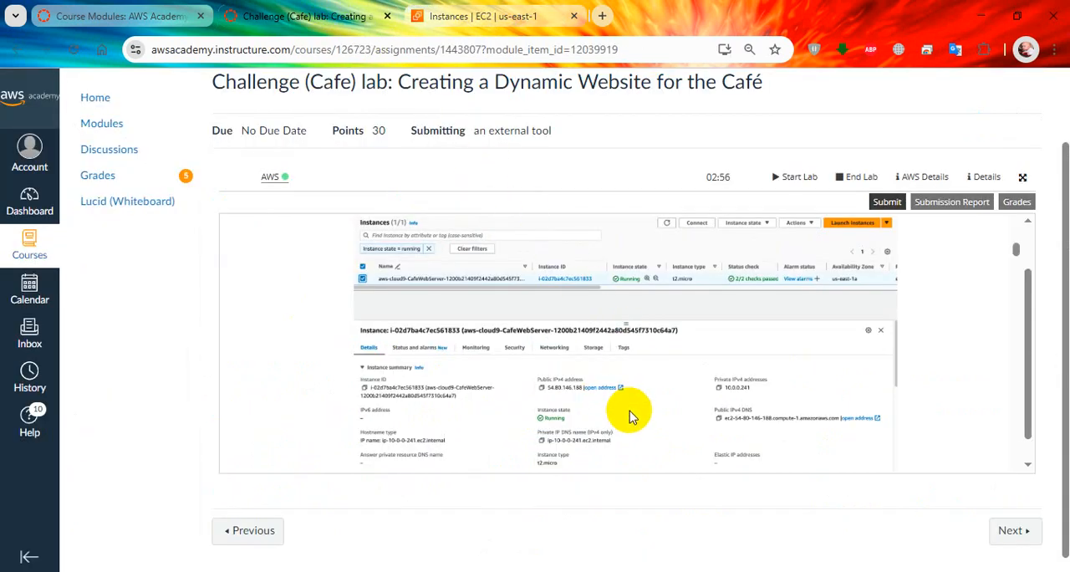
pyautogui.scroll(-5, 622, 410)
pyautogui.scroll(-1, 616, 412)
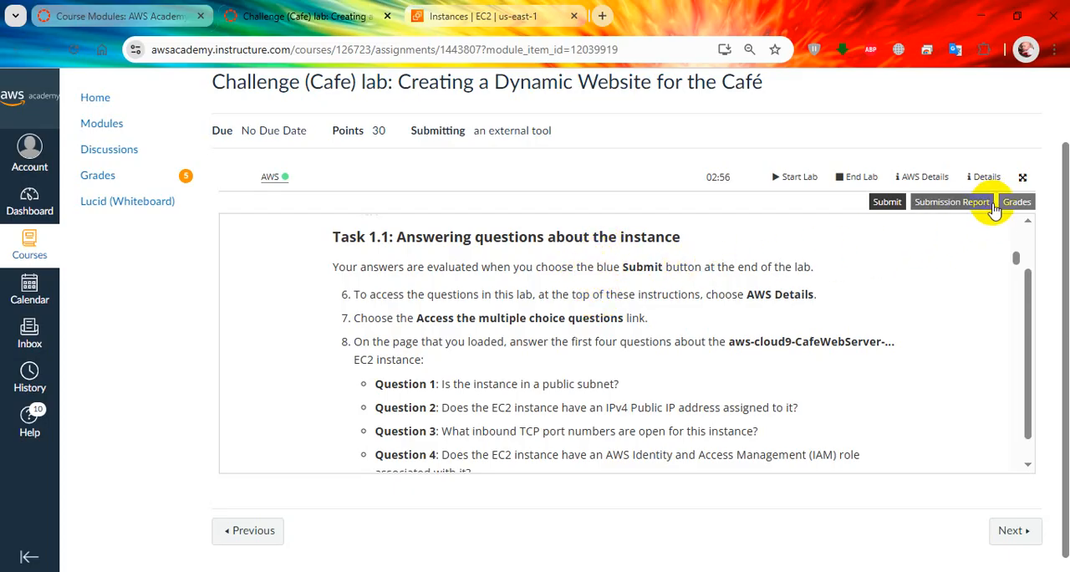
pyautogui.click(928, 177)
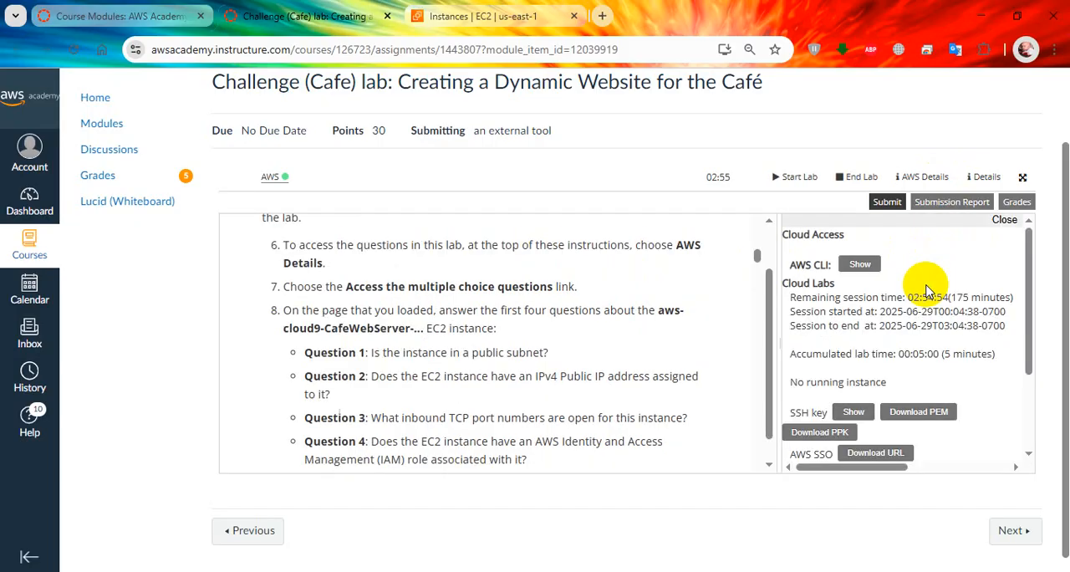
pyautogui.scroll(-3, 898, 393)
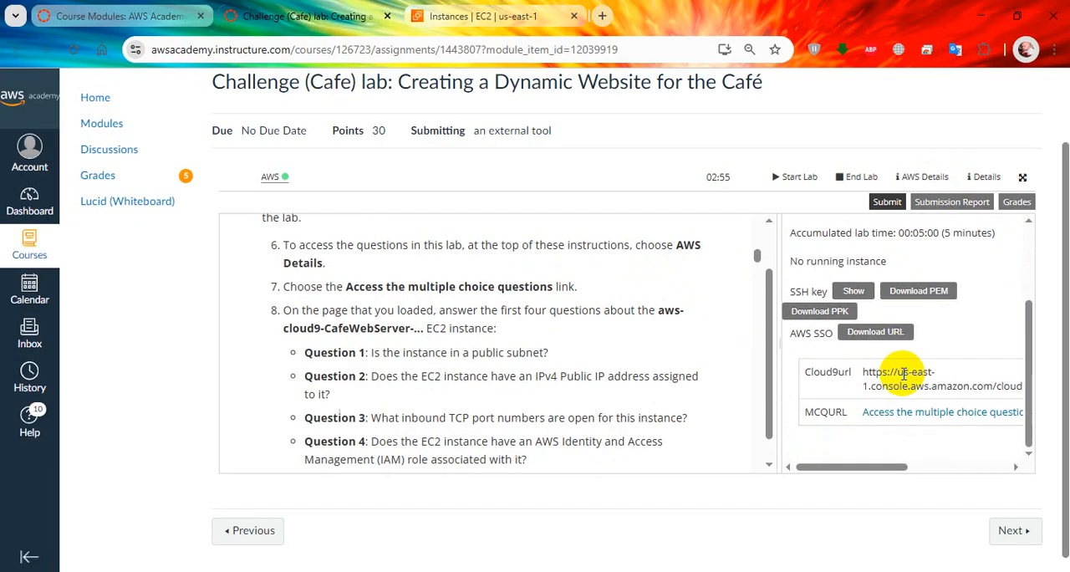
pyautogui.click(905, 424)
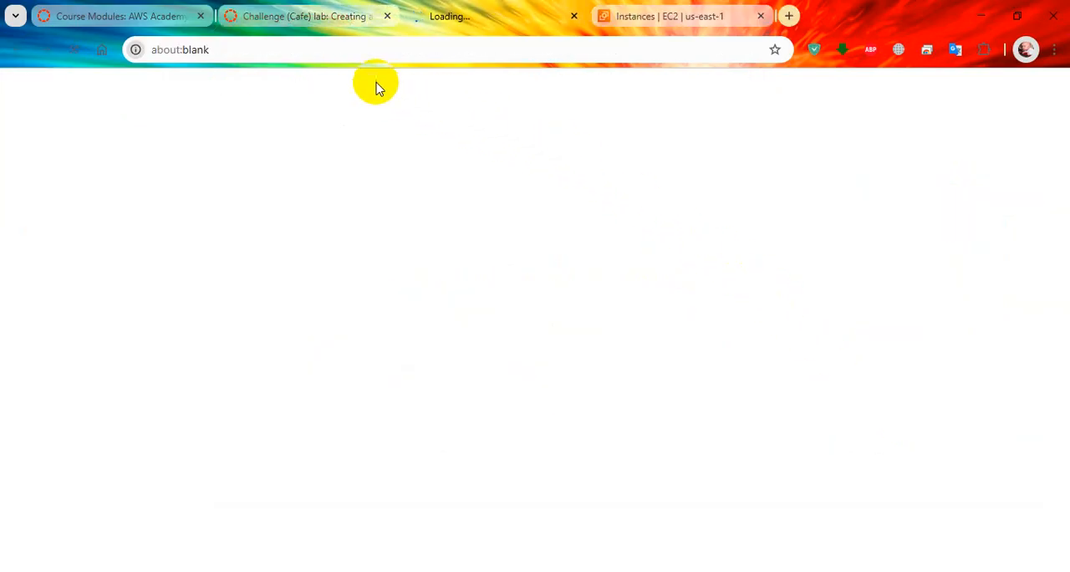
pyautogui.click(323, 23)
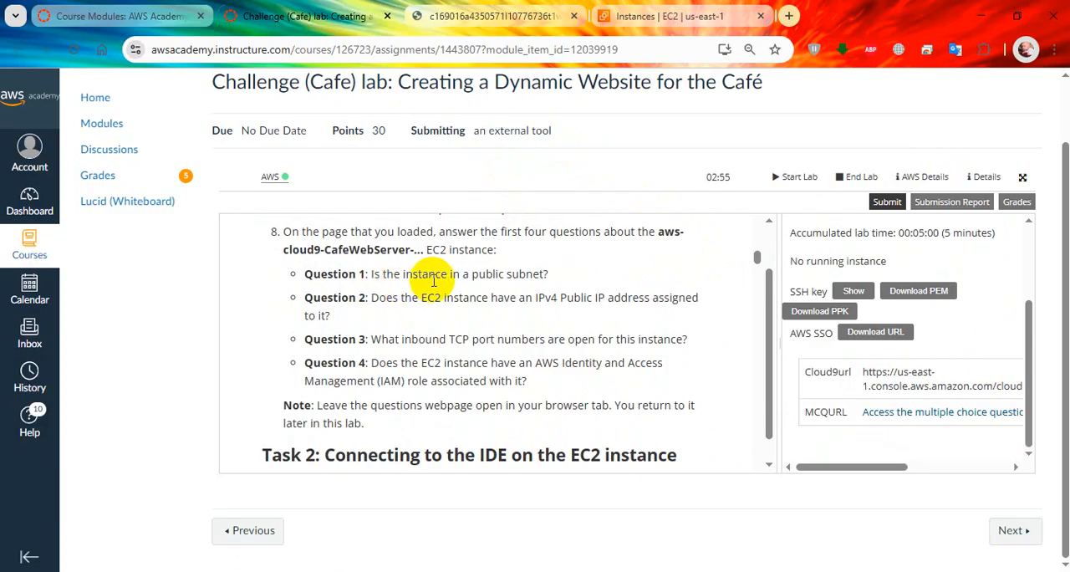
pyautogui.click(483, 16)
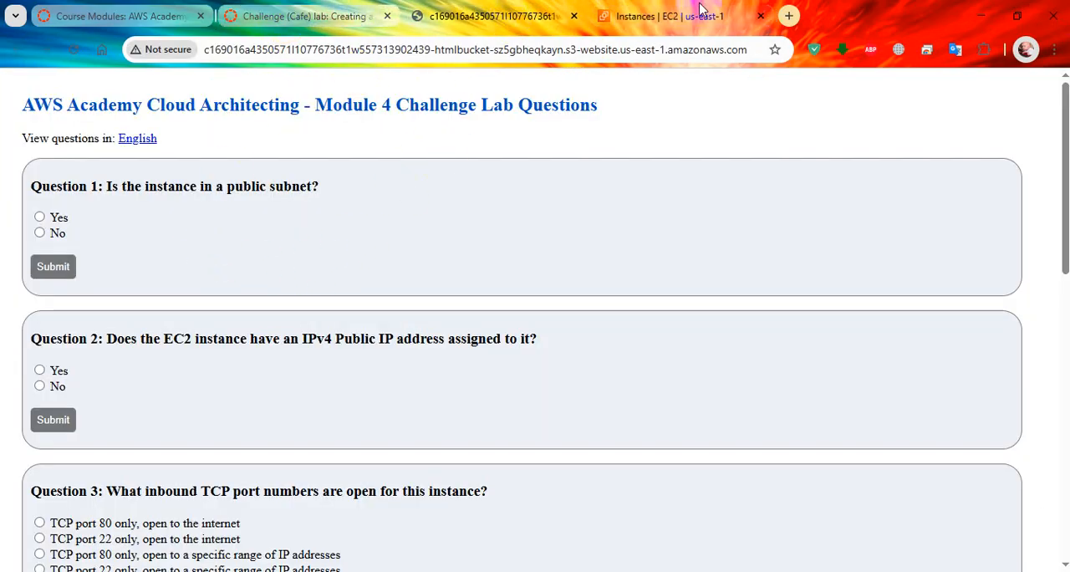
# Step: Check the instance's subnet in the EC2 console and submit Yes for Question 1, returning to the question list
pyautogui.click(669, 16)
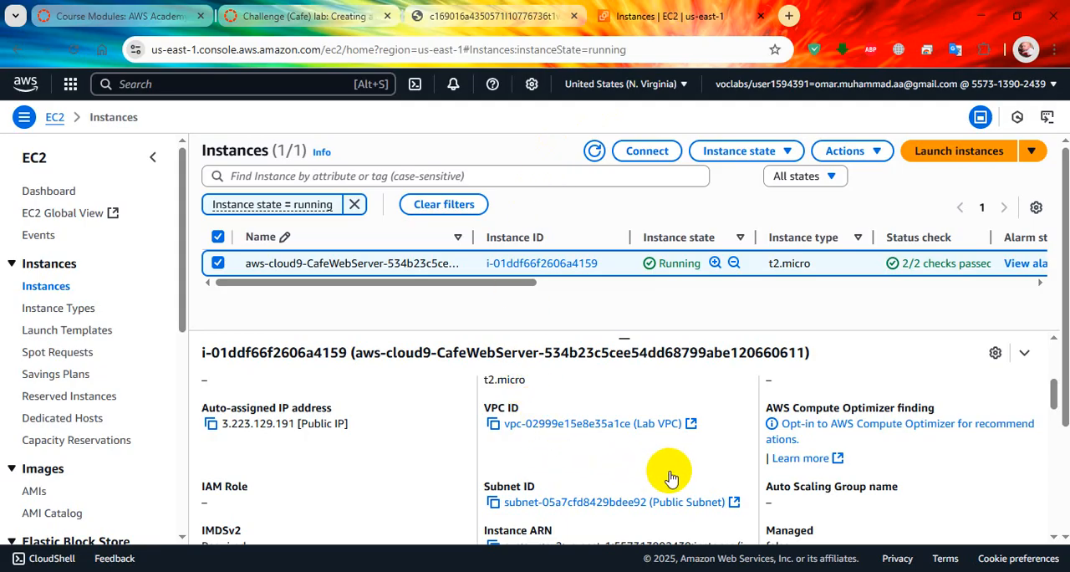
pyautogui.scroll(-3, 669, 475)
pyautogui.scroll(2, 674, 476)
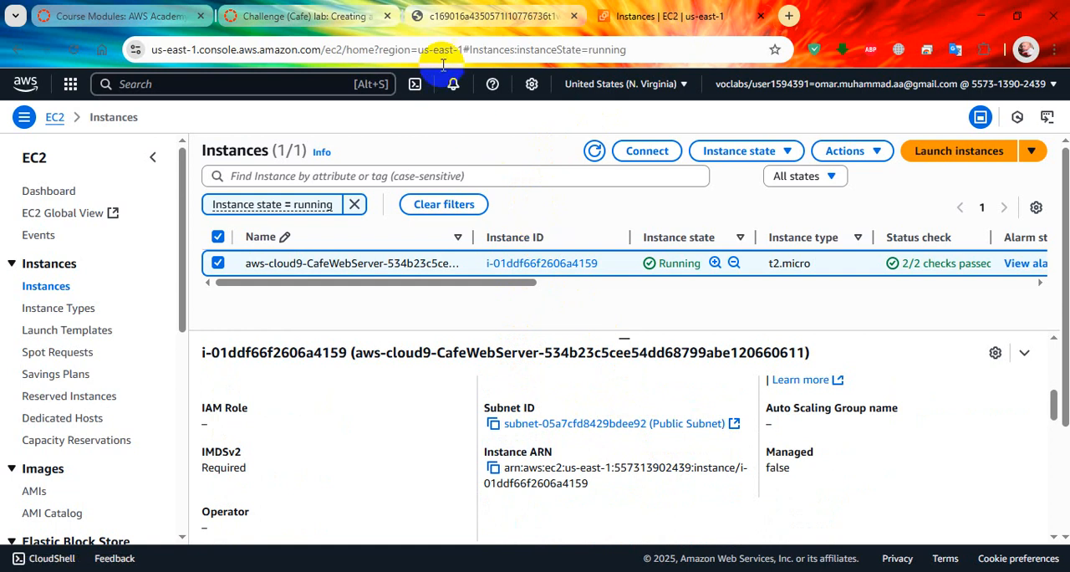
pyautogui.click(483, 19)
pyautogui.click(51, 268)
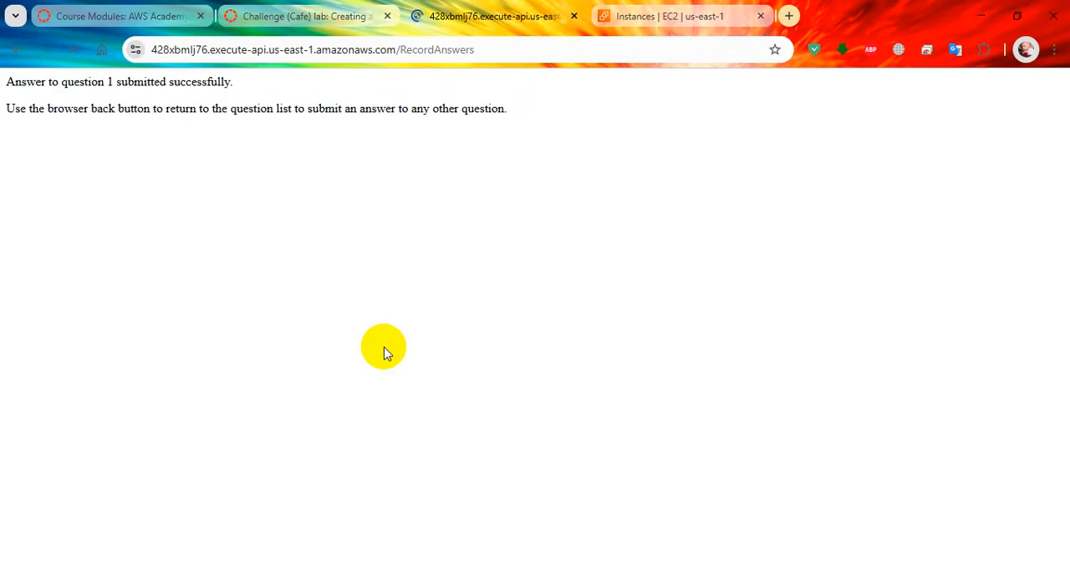
pyautogui.click(19, 49)
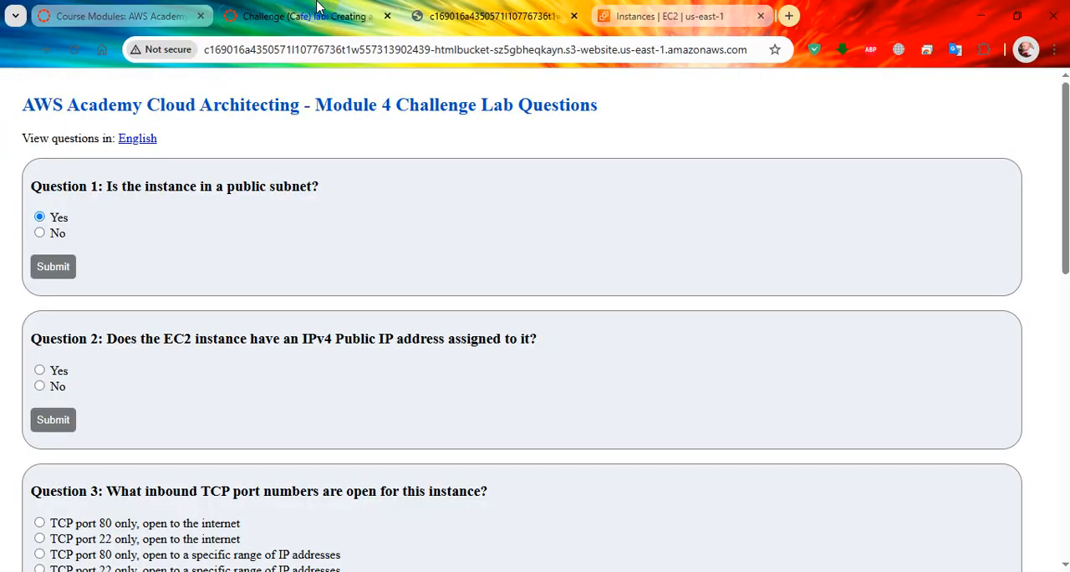
# Step: Check the instance's public IPv4 address and submit Yes for Question 2, returning to the question list
pyautogui.click(660, 16)
pyautogui.scroll(5, 586, 451)
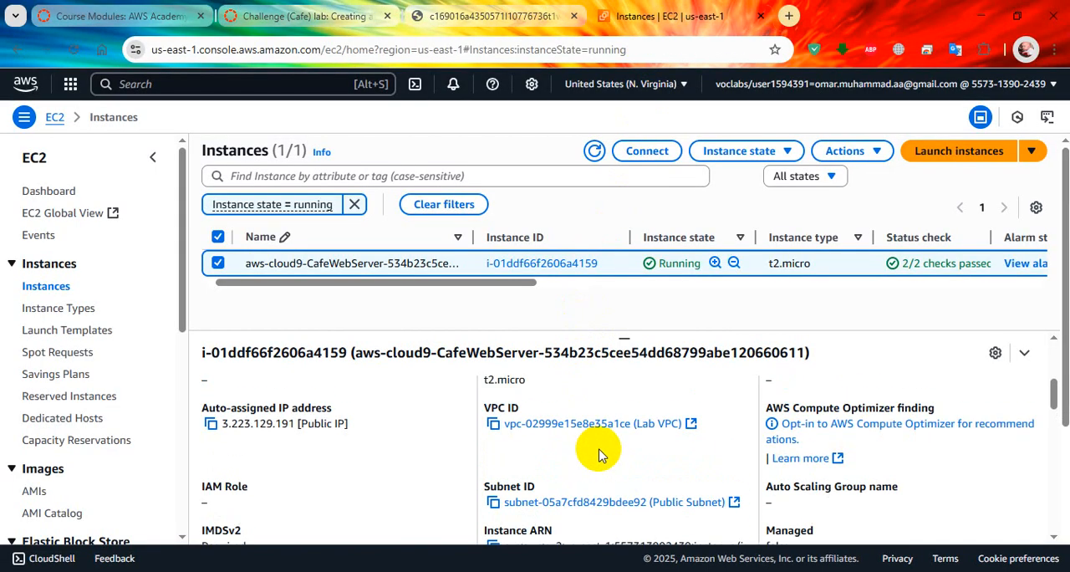
pyautogui.scroll(5, 509, 443)
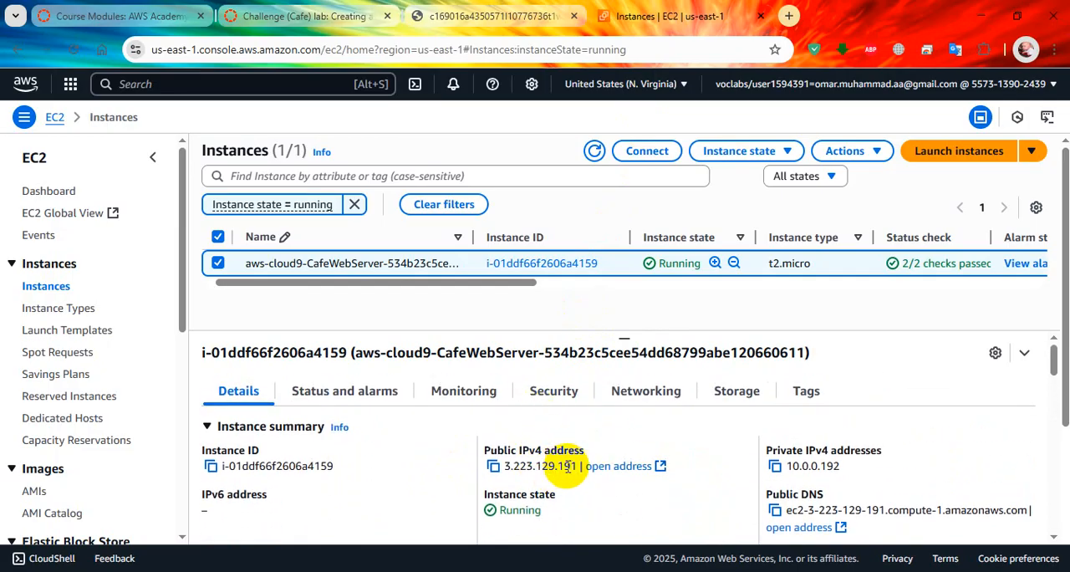
pyautogui.click(464, 8)
pyautogui.click(42, 370)
pyautogui.click(50, 419)
pyautogui.scroll(-1, 335, 323)
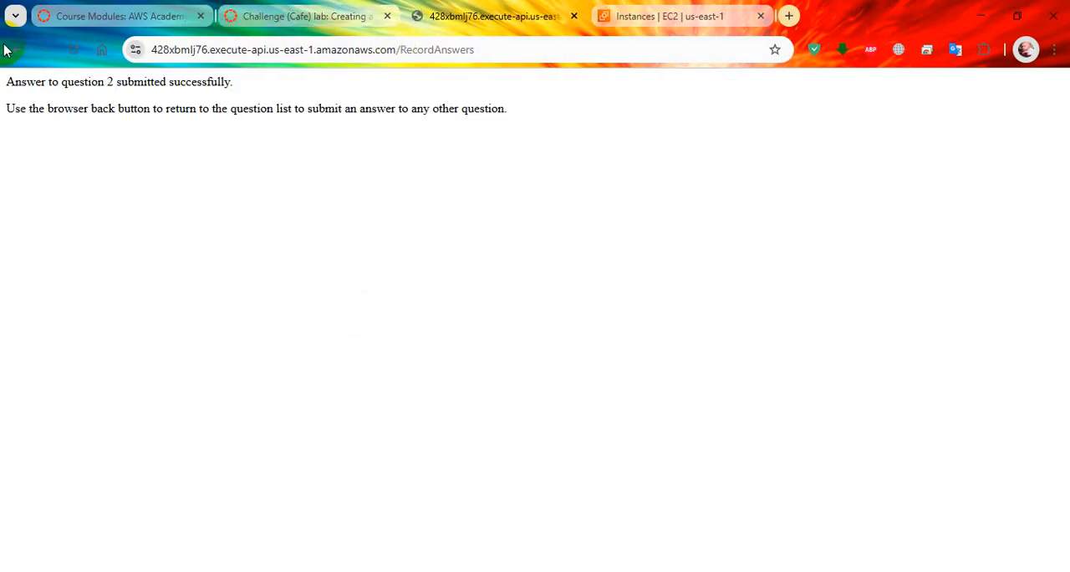
pyautogui.hotkey('alt', 'Left')
# Step: Read Question 3 on open inbound TCP ports and examine the instance's inbound security rules in the EC2 console
pyautogui.click(293, 16)
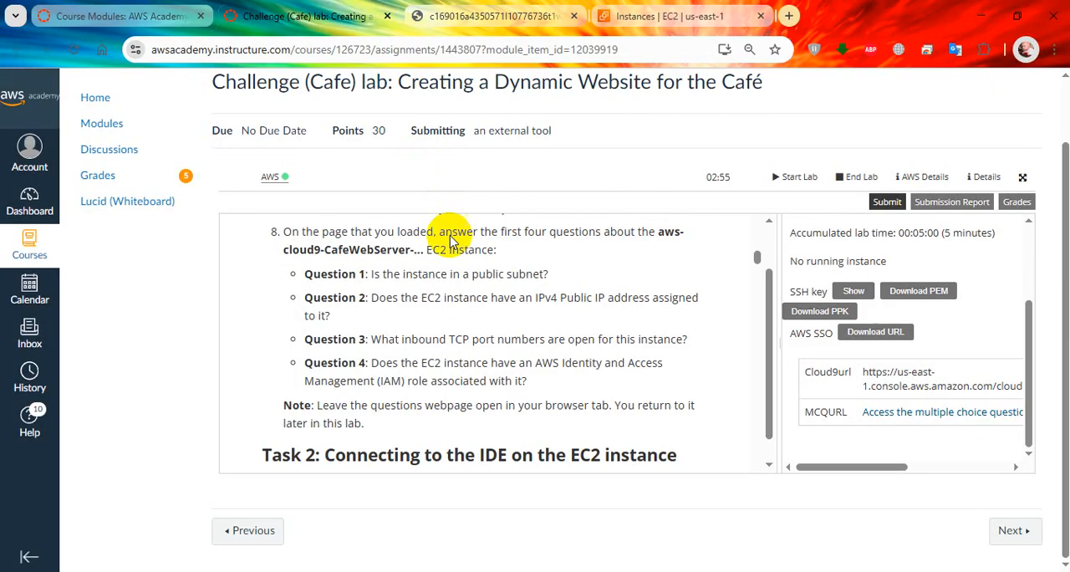
pyautogui.click(493, 16)
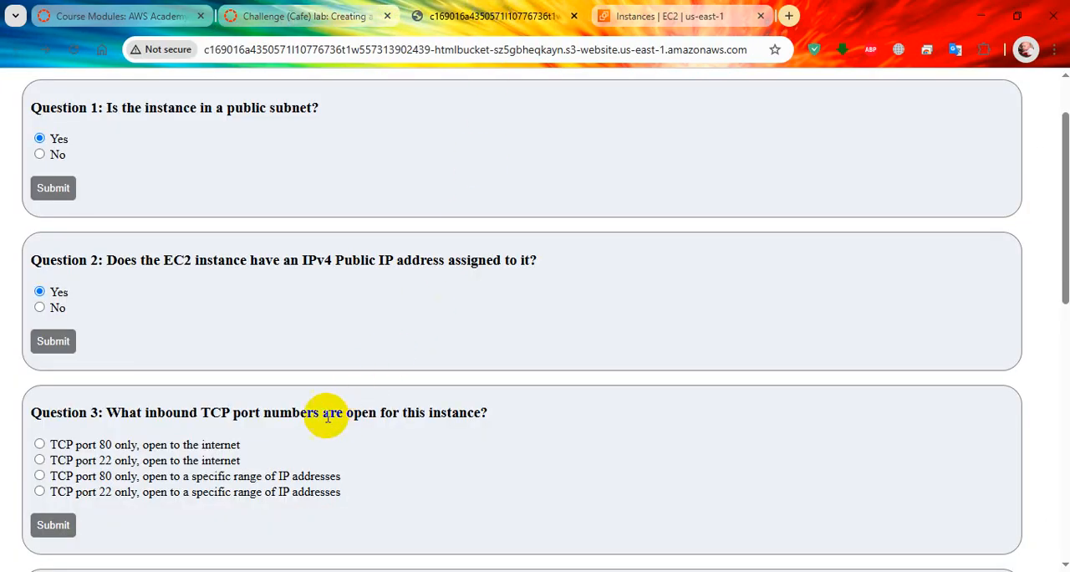
pyautogui.scroll(-2, 258, 358)
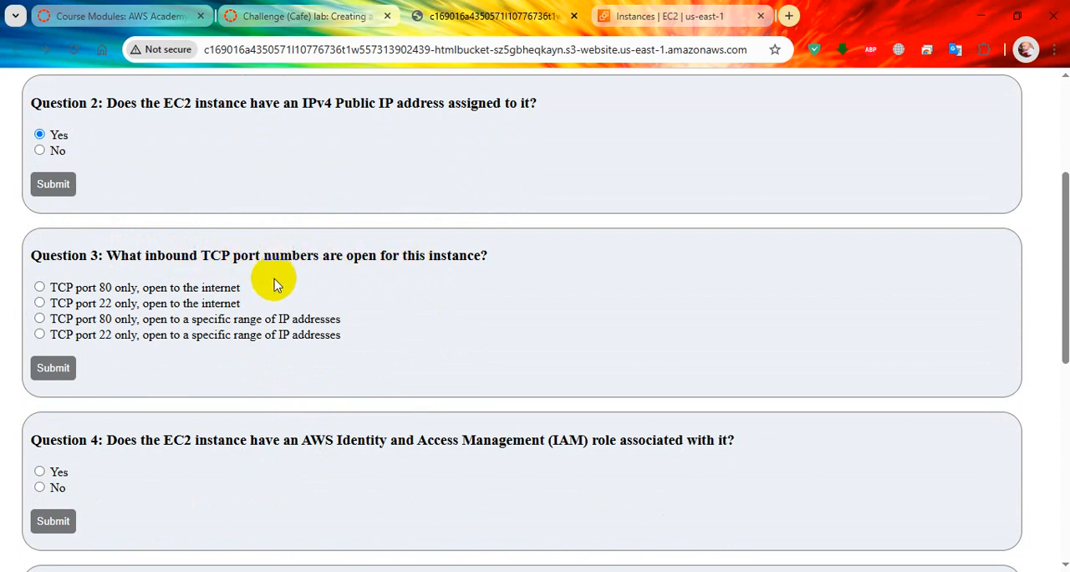
pyautogui.click(643, 15)
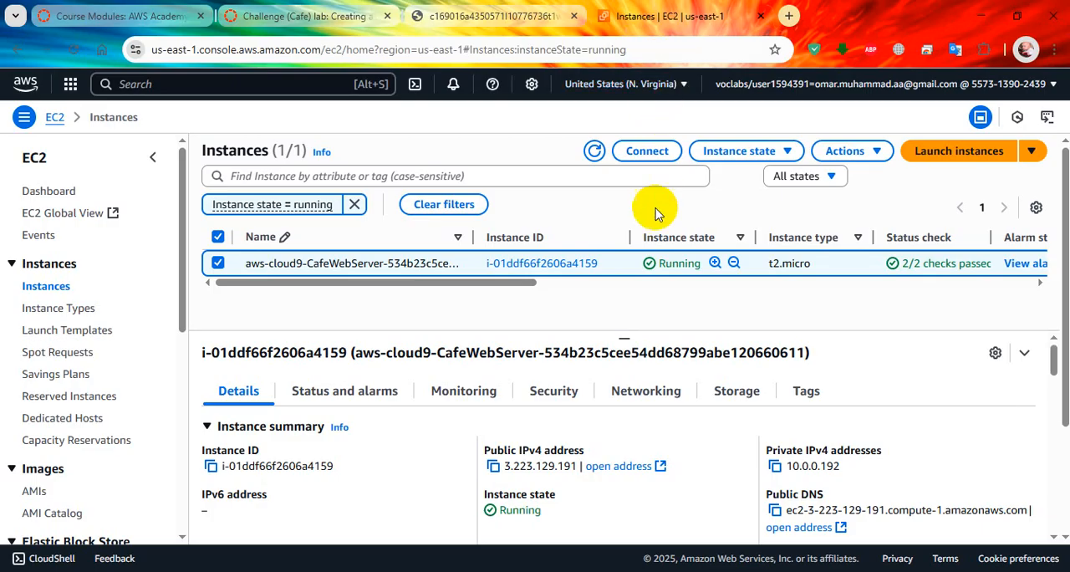
pyautogui.click(553, 390)
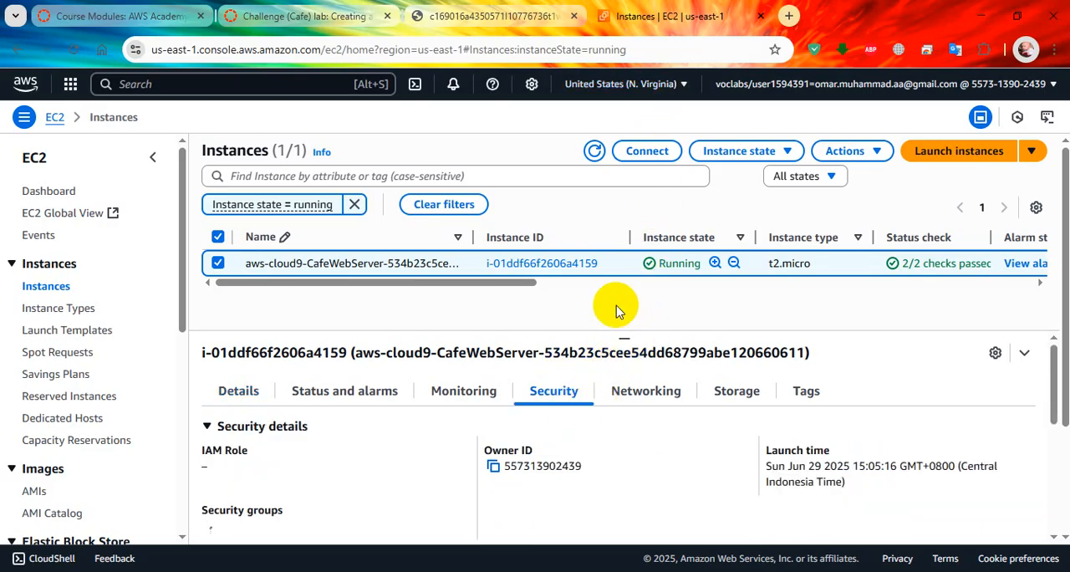
pyautogui.scroll(-2, 599, 431)
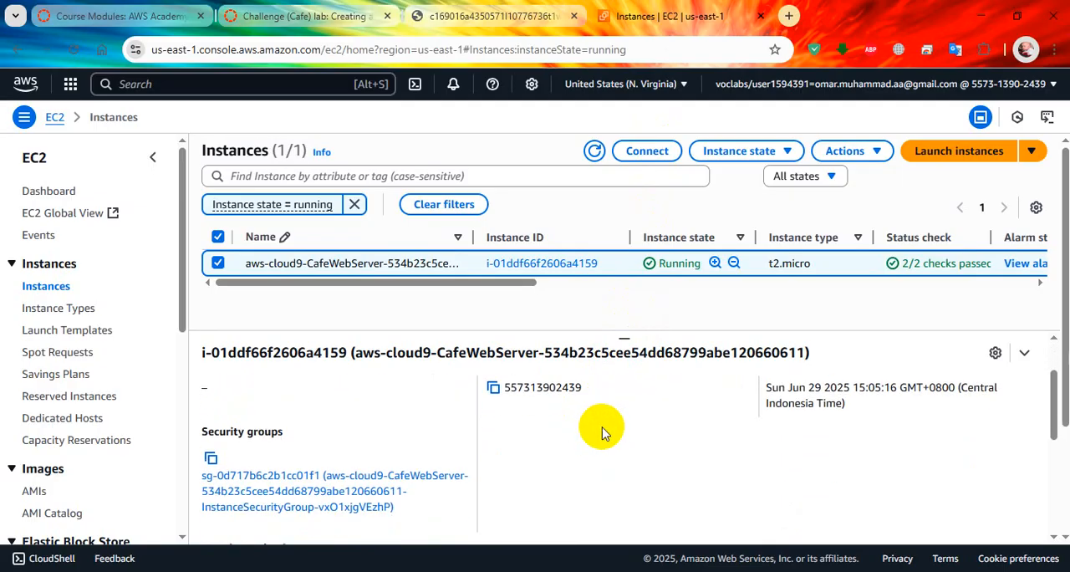
pyautogui.scroll(-1, 409, 444)
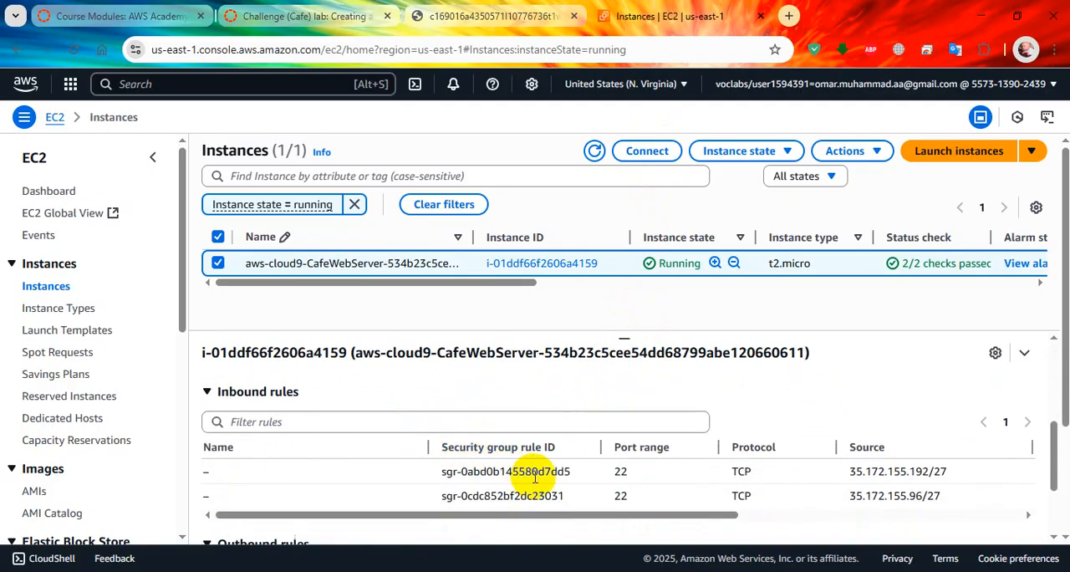
pyautogui.scroll(-1, 617, 484)
pyautogui.scroll(1, 616, 478)
pyautogui.moveTo(616, 515)
pyautogui.mouseDown()
pyautogui.moveTo(979, 503)
pyautogui.moveTo(597, 518)
pyautogui.mouseUp()
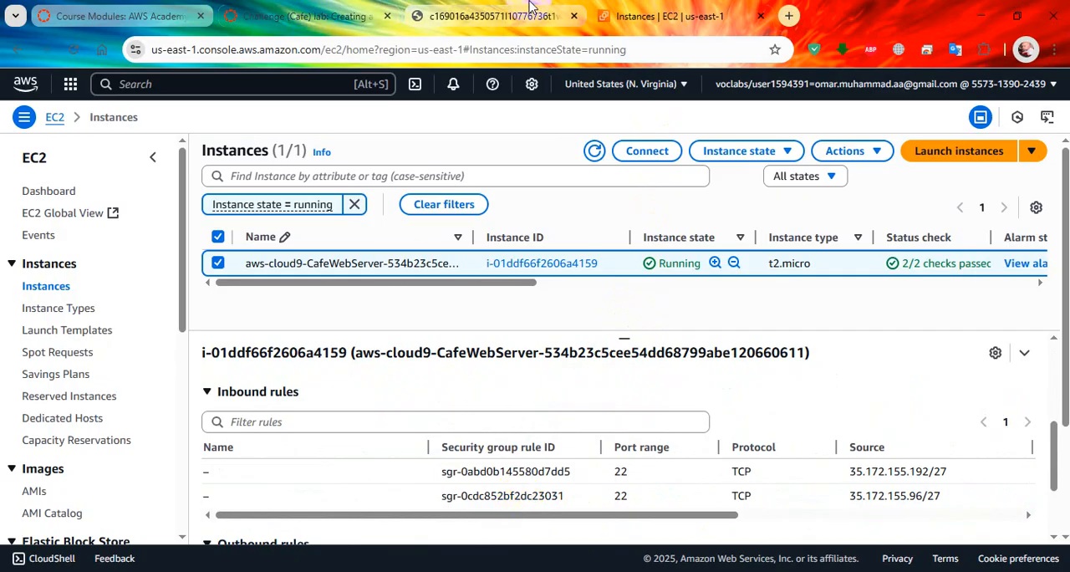
# Step: Recheck the inbound rule sources and submit "TCP port 22 only, open to a specific range of IP addresses" for Question 3, returning to the list
pyautogui.click(493, 16)
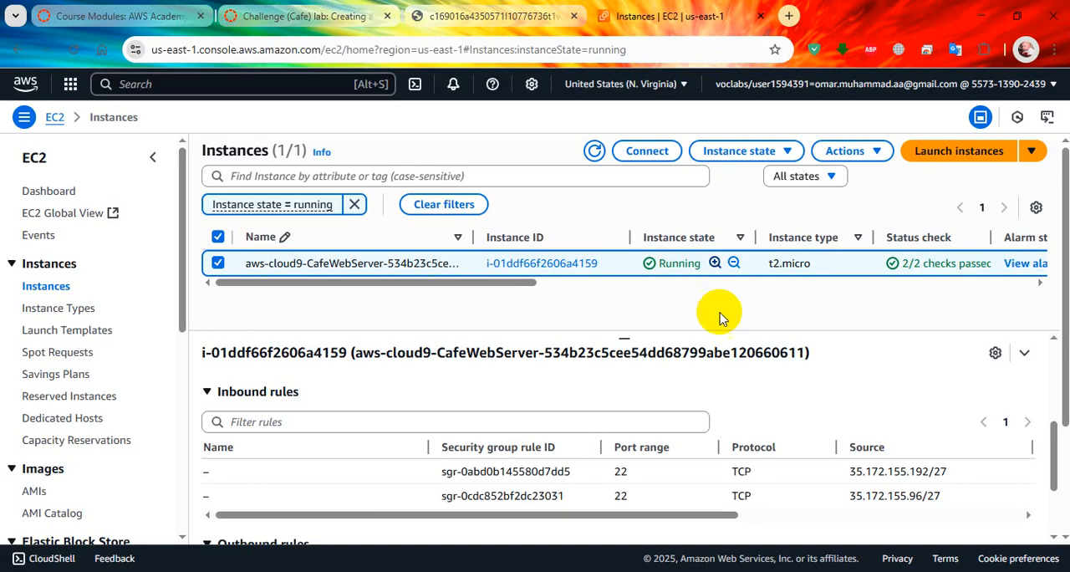
pyautogui.click(681, 15)
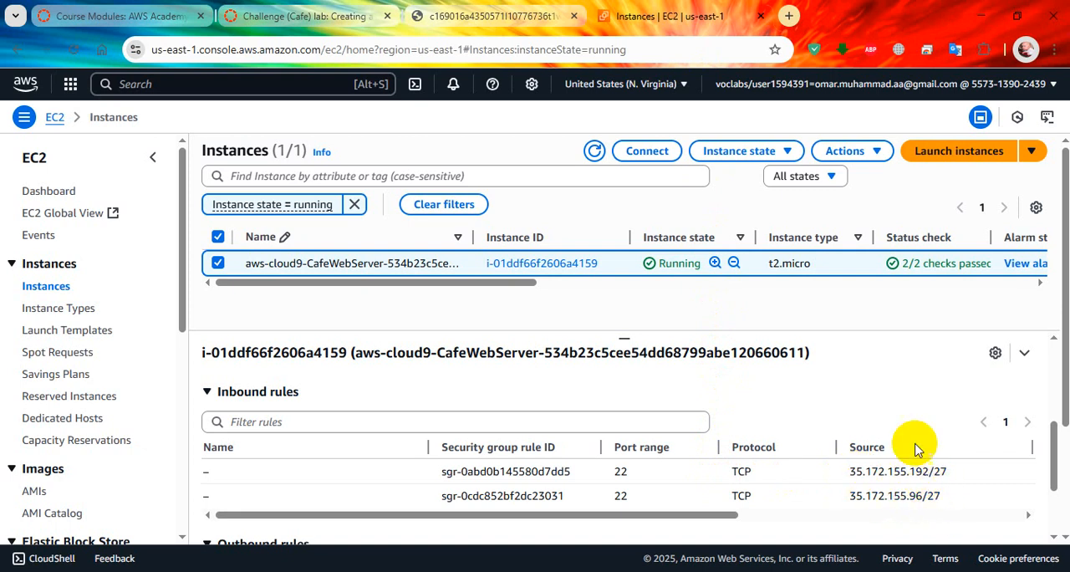
pyautogui.click(456, 17)
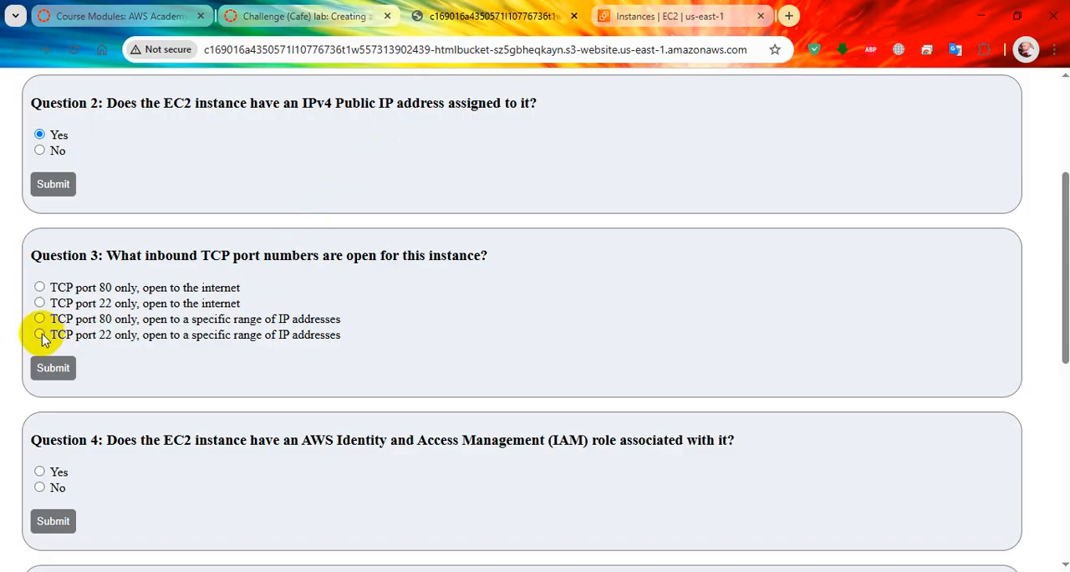
pyautogui.click(53, 368)
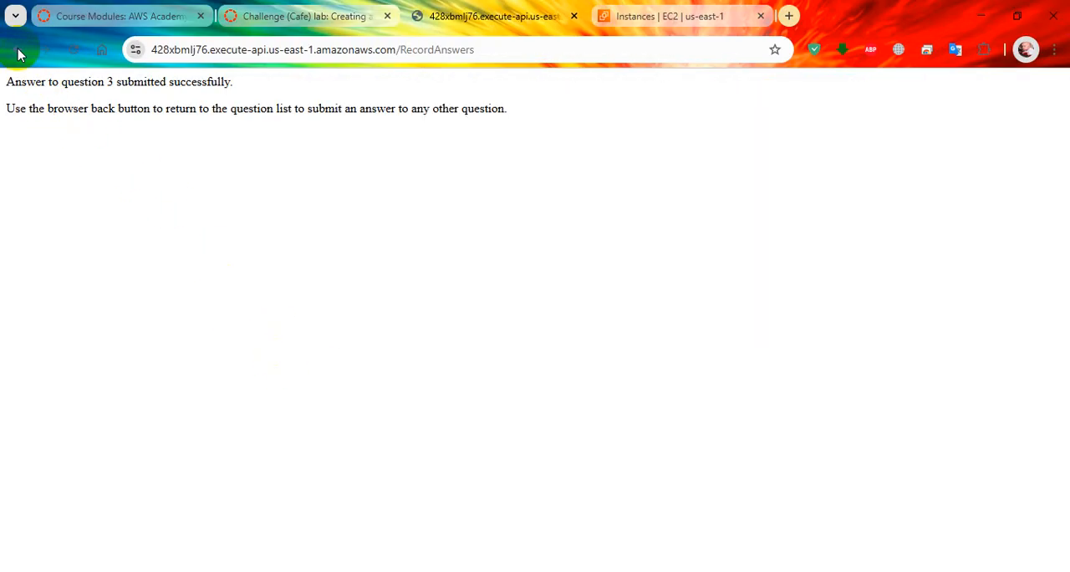
pyautogui.click(18, 53)
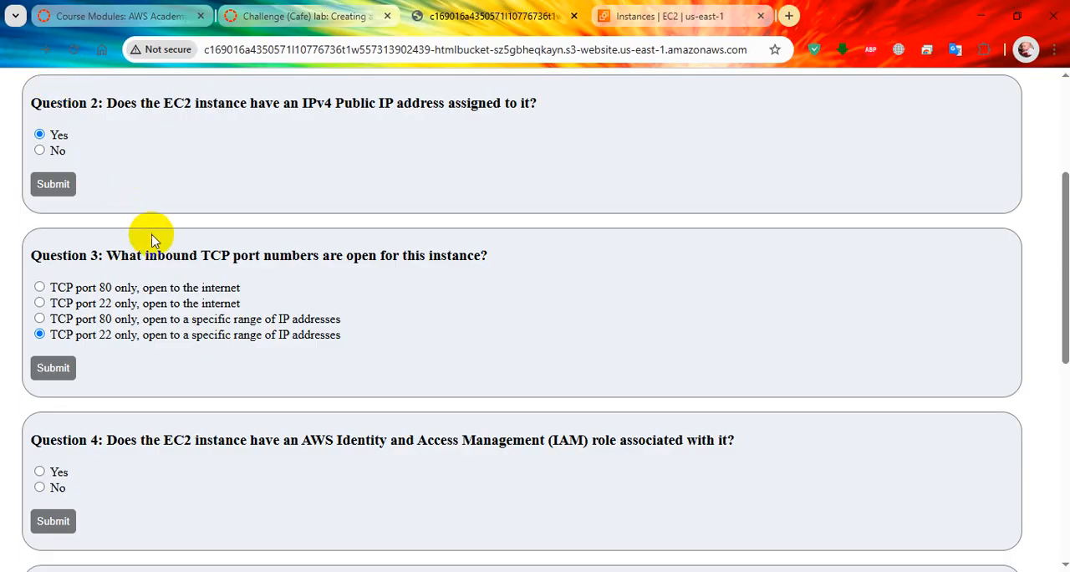
# Step: Check the instance's IAM role in the EC2 console and submit No for Question 4, returning to the question list
pyautogui.scroll(-1, 186, 359)
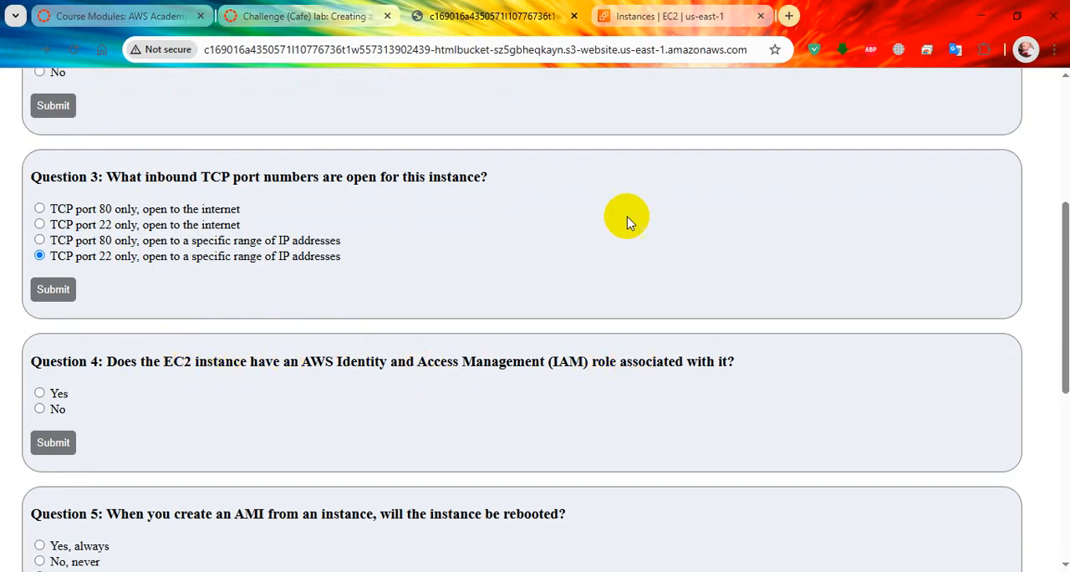
pyautogui.click(661, 16)
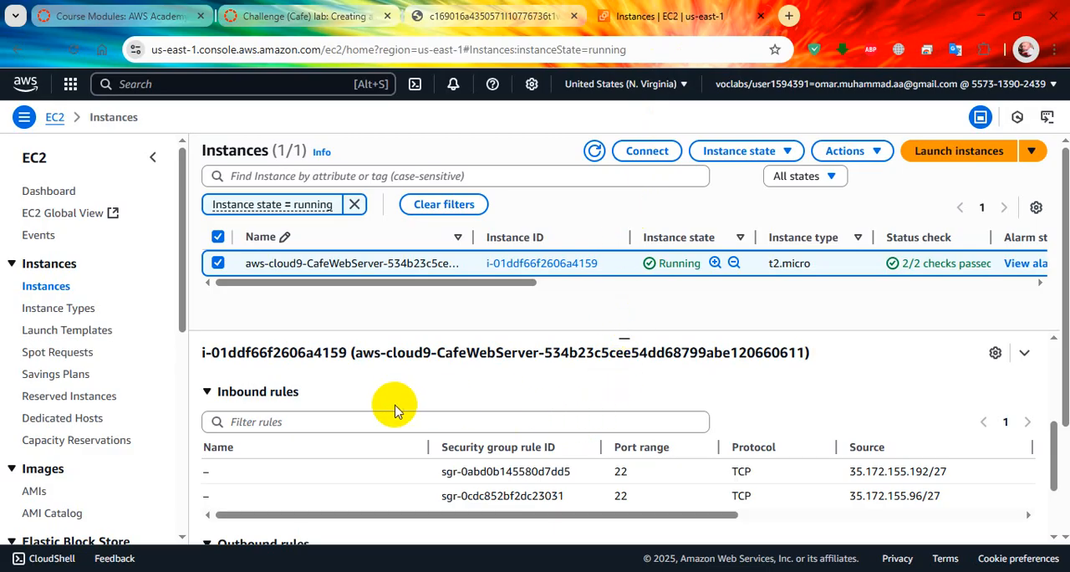
pyautogui.scroll(5, 393, 406)
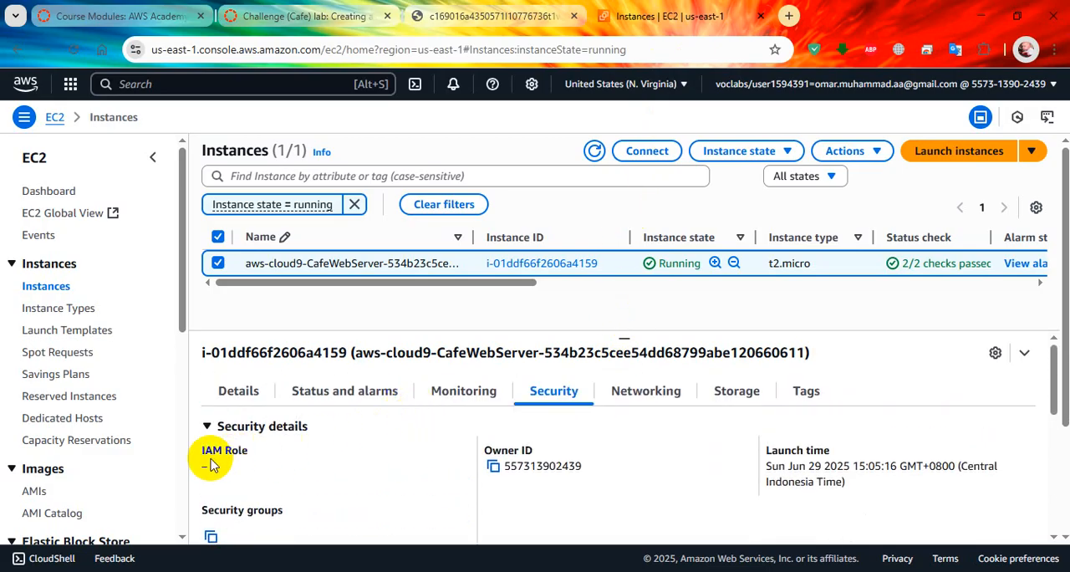
pyautogui.click(452, 16)
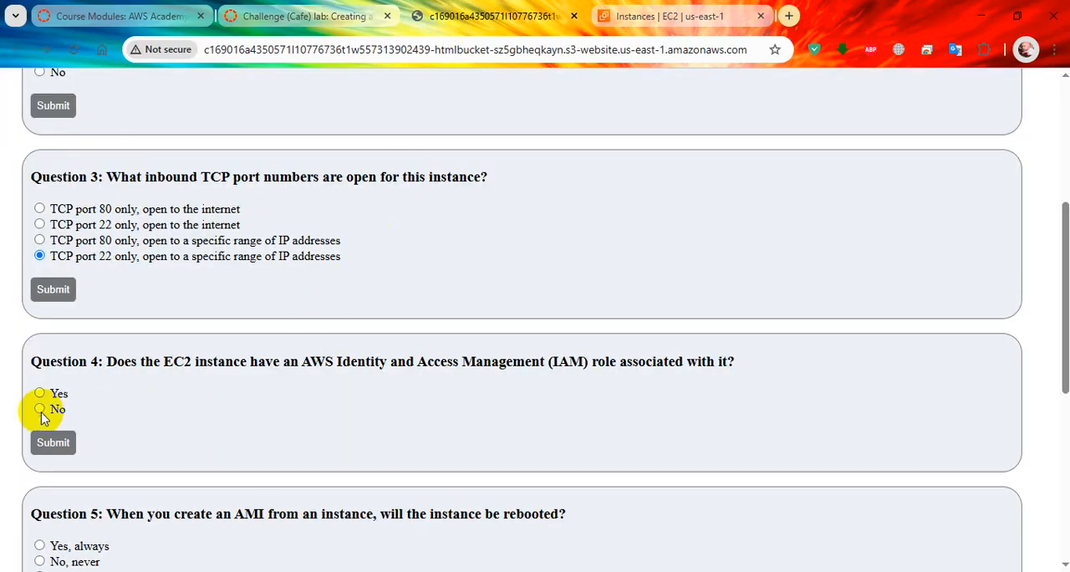
pyautogui.click(52, 441)
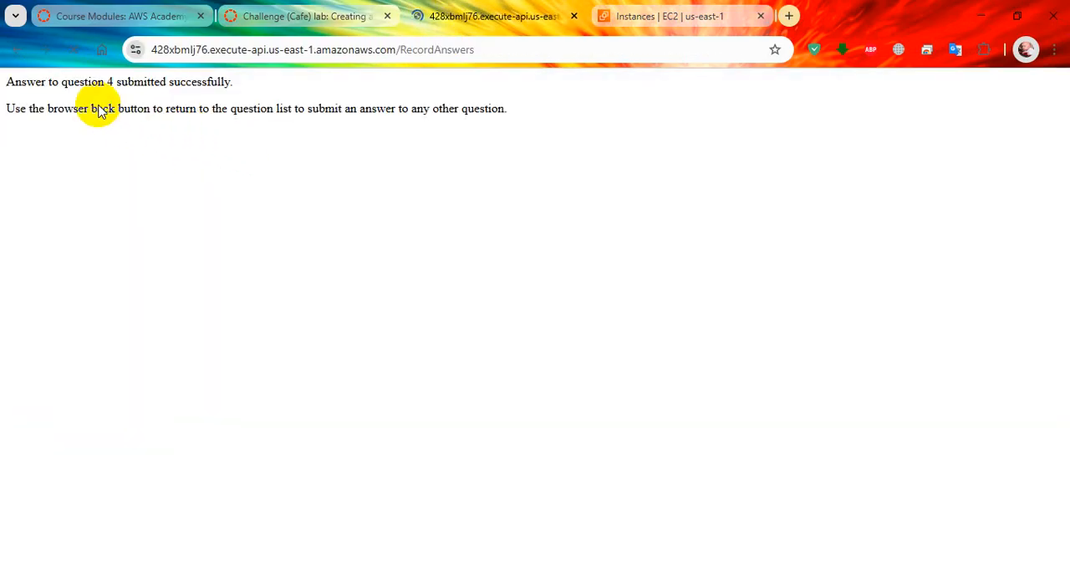
pyautogui.click(13, 58)
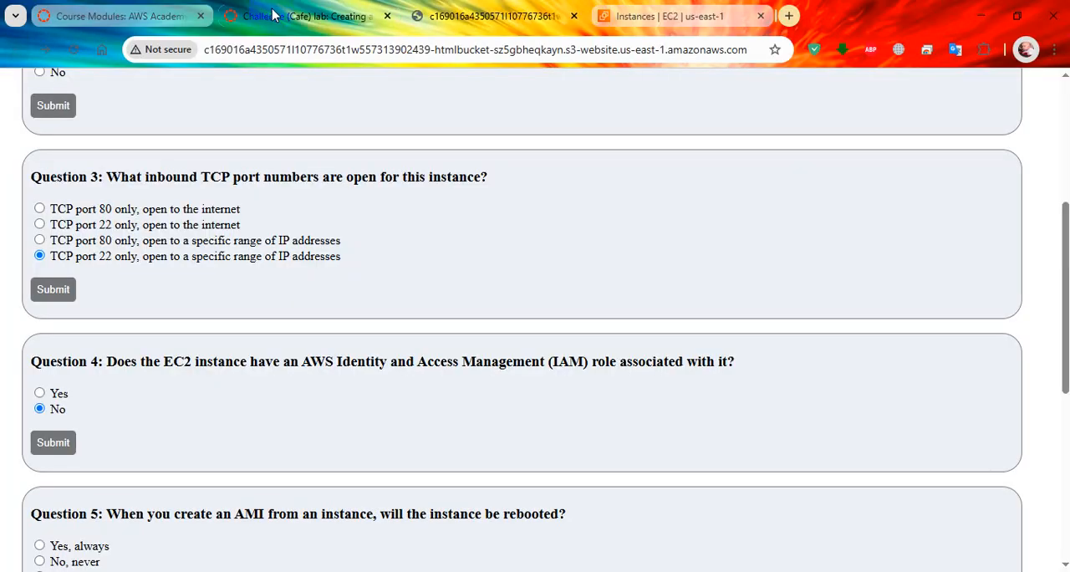
# Step: Return to the Challenge (Cafe) lab page and submit the lab work for grading
pyautogui.click(269, 15)
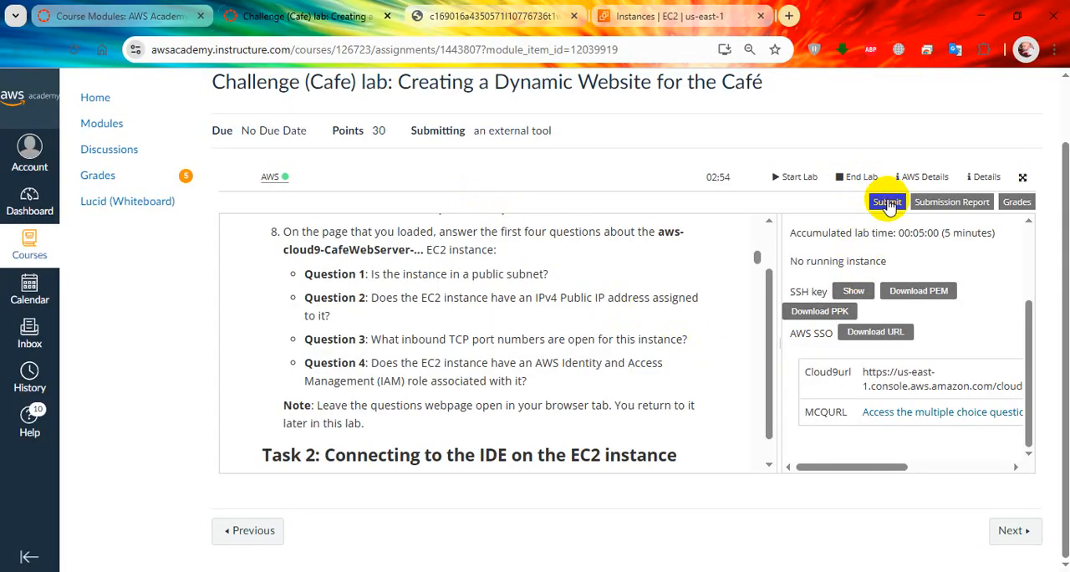
pyautogui.click(875, 214)
pyautogui.click(868, 251)
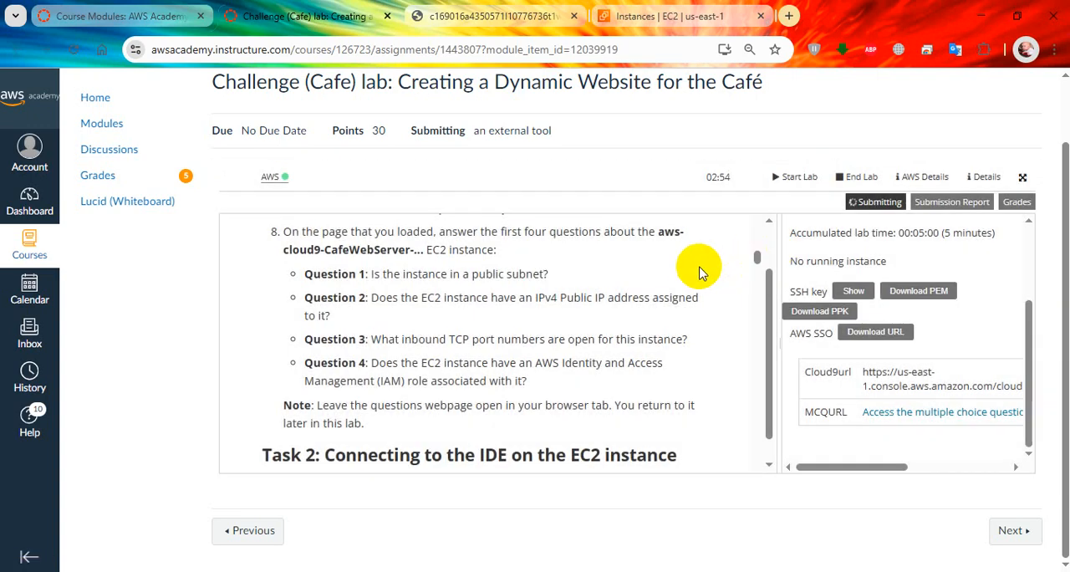
# Step: Read the Task 2 instructions on connecting to the IDE and review the grades for the submitted answers
pyautogui.scroll(-3, 677, 282)
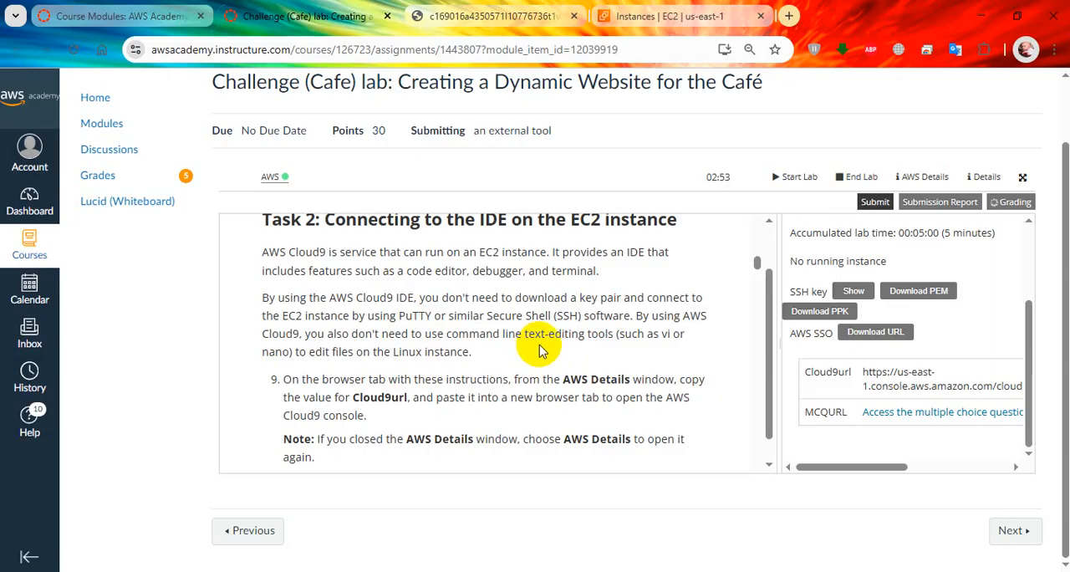
pyautogui.scroll(-1, 526, 352)
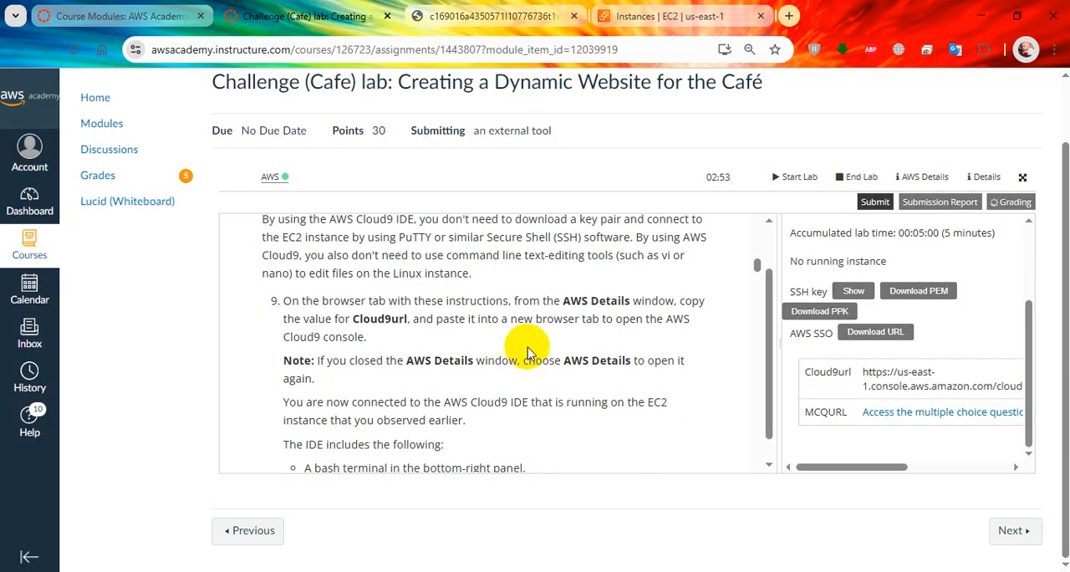
pyautogui.scroll(2, 911, 309)
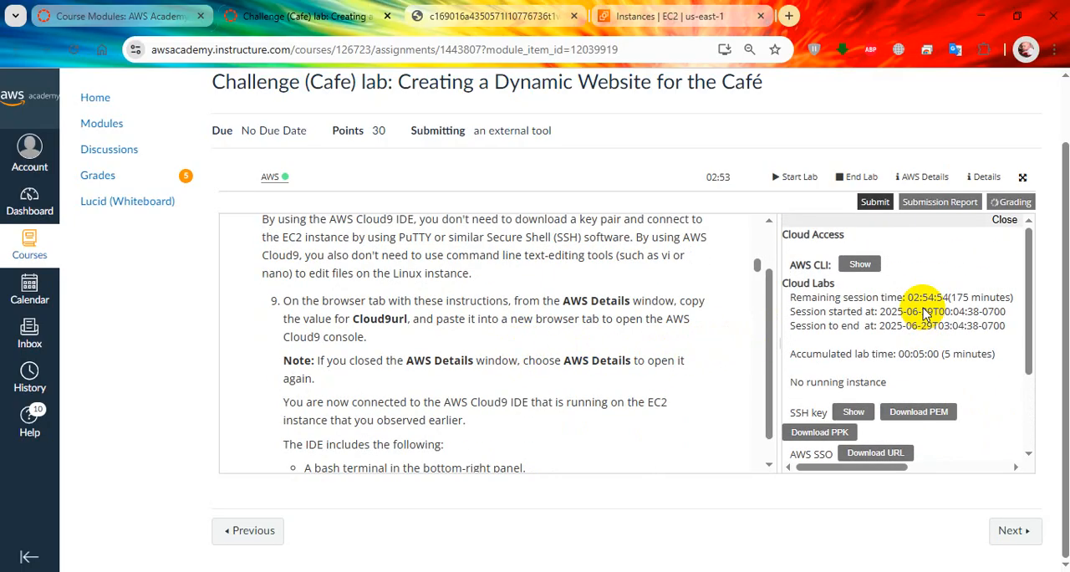
pyautogui.click(1010, 203)
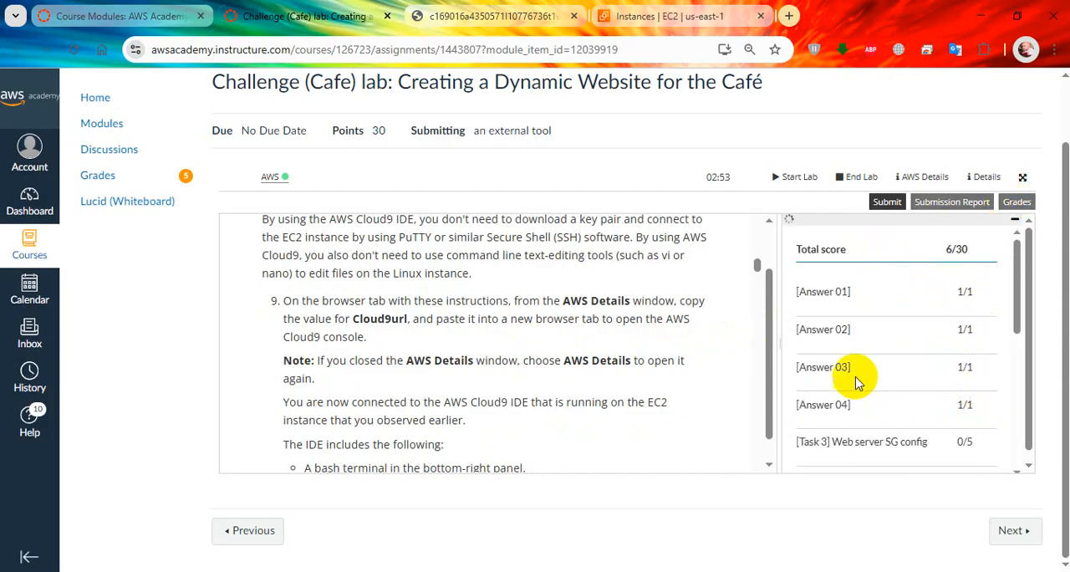
pyautogui.scroll(-2, 842, 382)
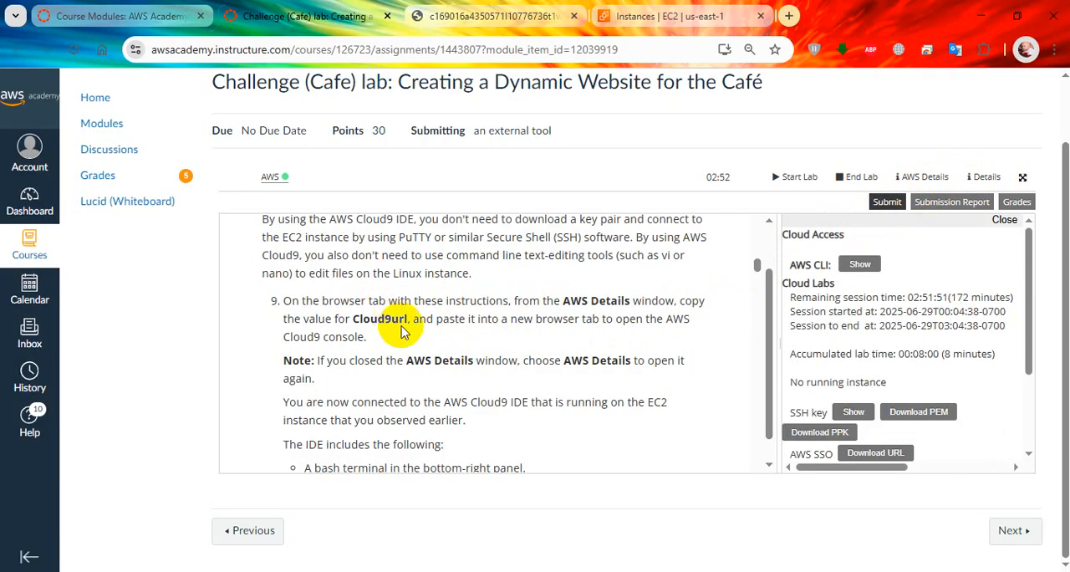
# Step: Open the Cloud9url address from the AWS Details in a new browser tab
pyautogui.scroll(-2, 877, 351)
pyautogui.scroll(-1, 898, 388)
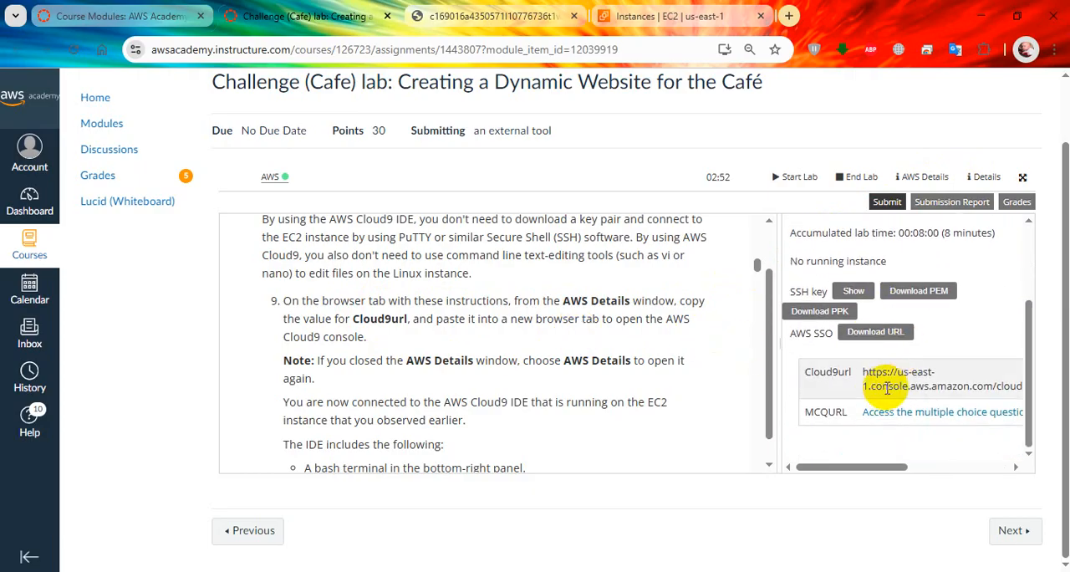
pyautogui.moveTo(862, 373); pyautogui.dragTo(1022, 390)
pyautogui.rightClick(1001, 382)
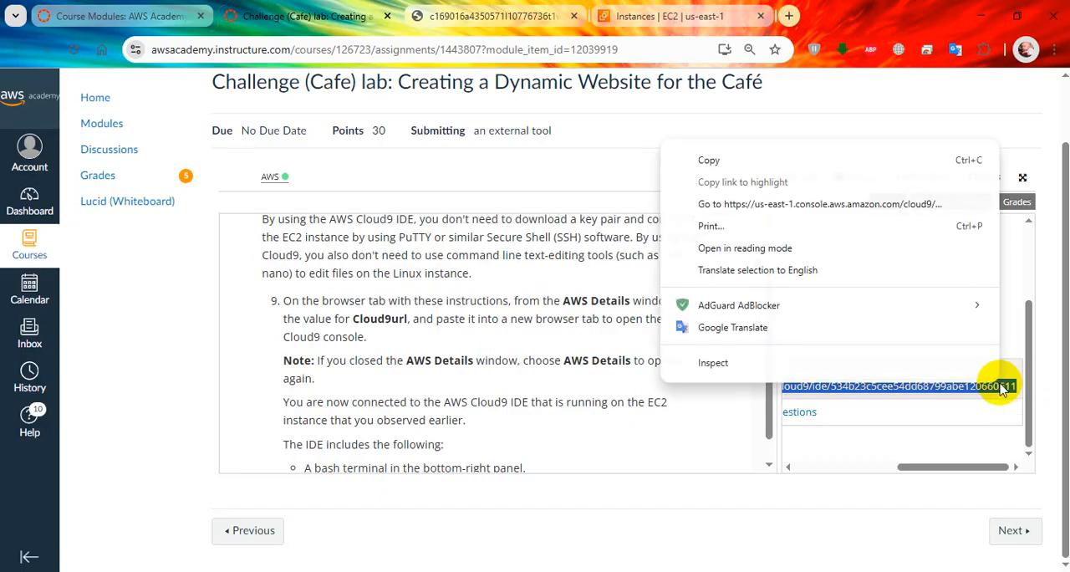
pyautogui.click(856, 205)
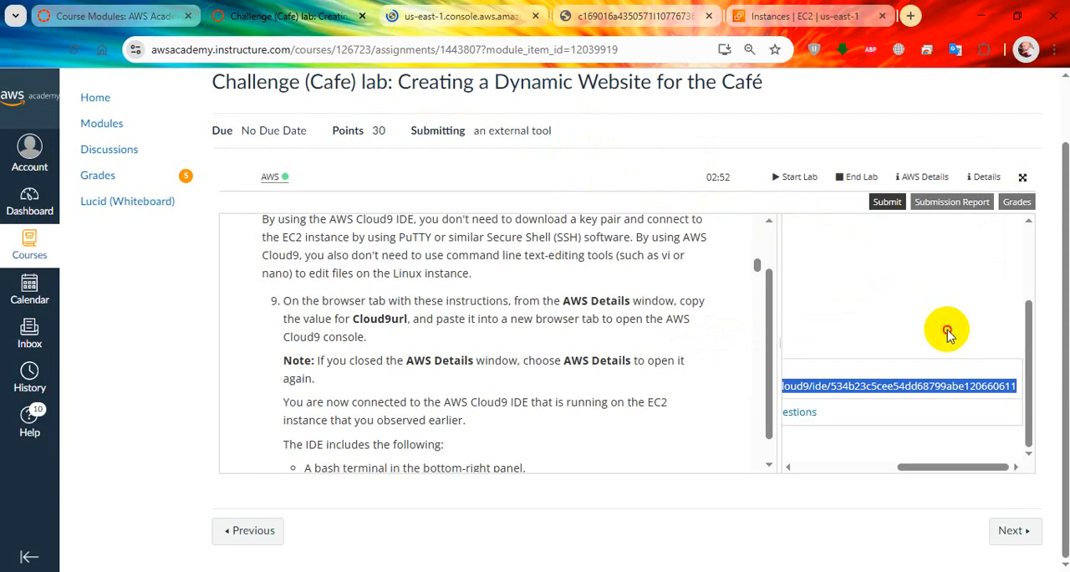
pyautogui.click(947, 328)
pyautogui.moveTo(935, 466); pyautogui.dragTo(772, 457)
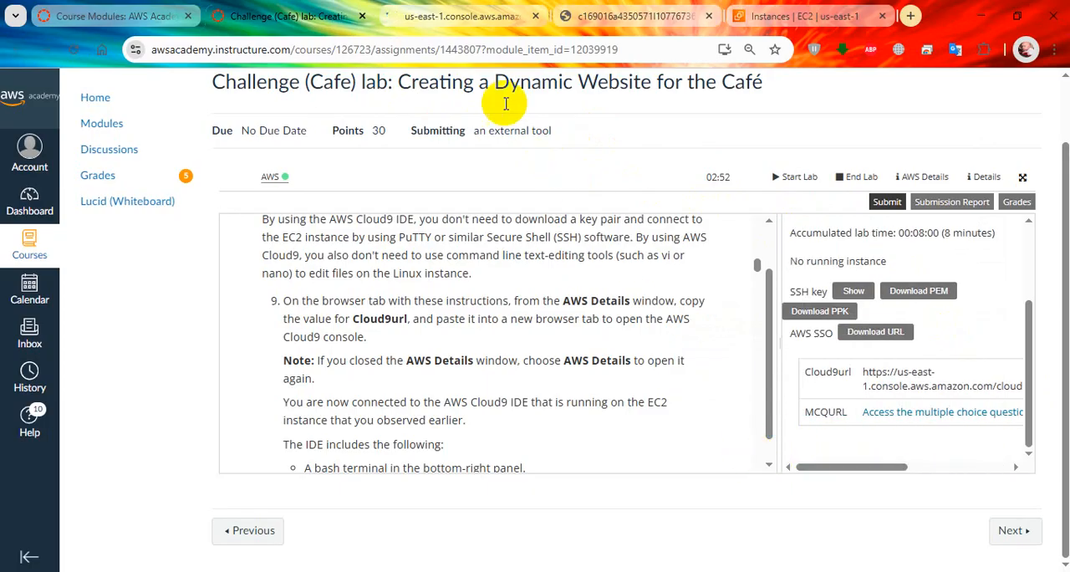
# Step: Check the newly opened Cloud9 IDE page and read the lab's description of its terminal, file browser and file editor
pyautogui.click(458, 18)
pyautogui.click(305, 17)
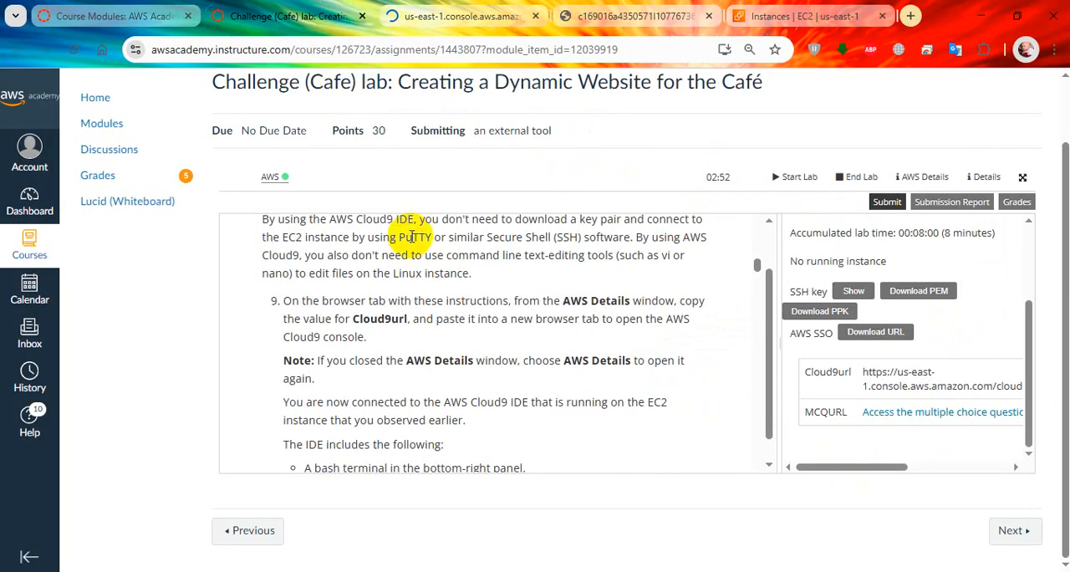
pyautogui.scroll(-2, 516, 393)
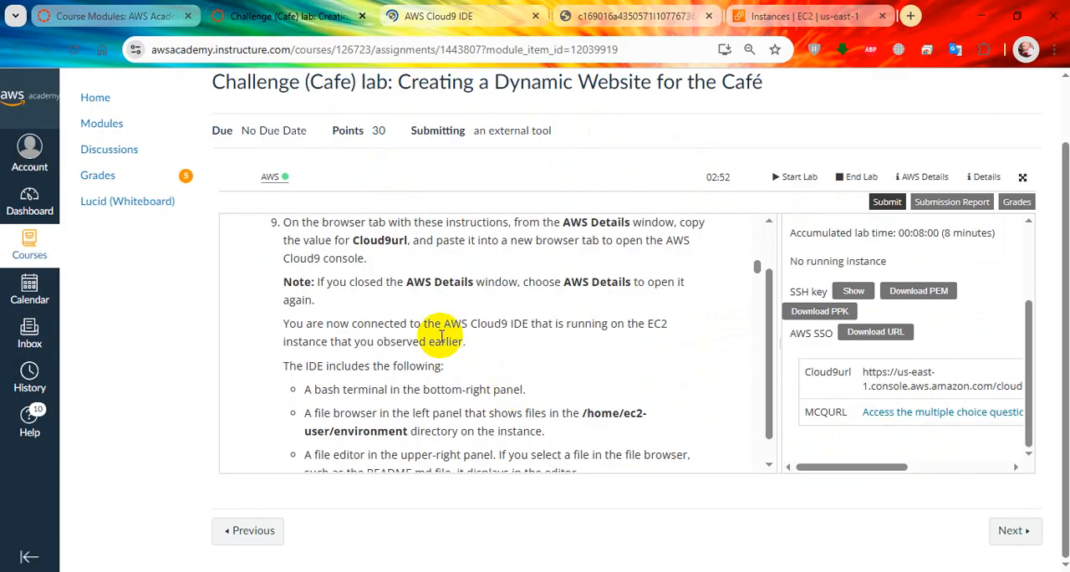
pyautogui.scroll(-2, 442, 336)
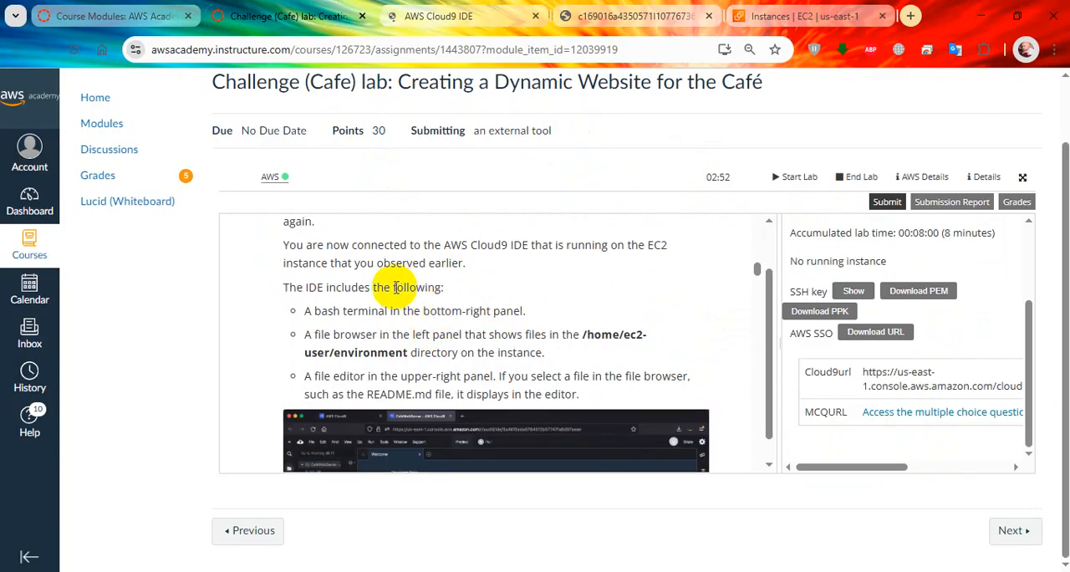
pyautogui.click(441, 16)
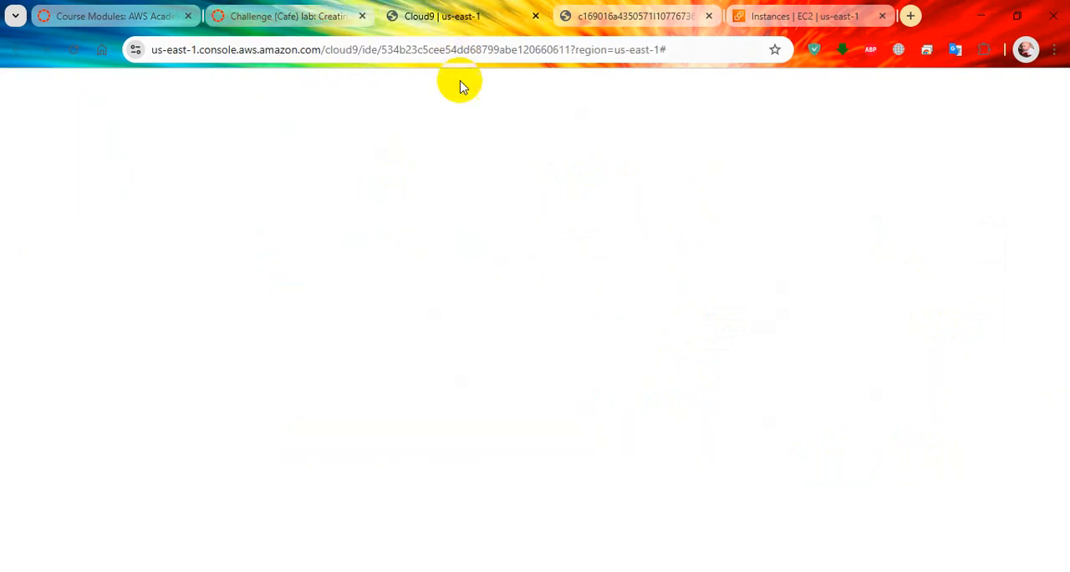
pyautogui.click(314, 18)
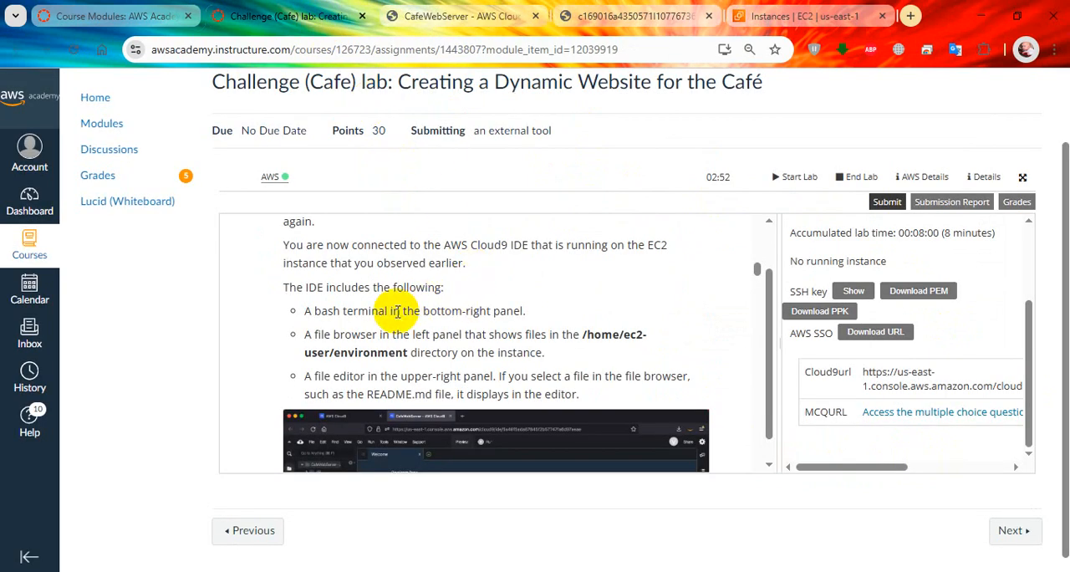
pyautogui.scroll(-2, 367, 326)
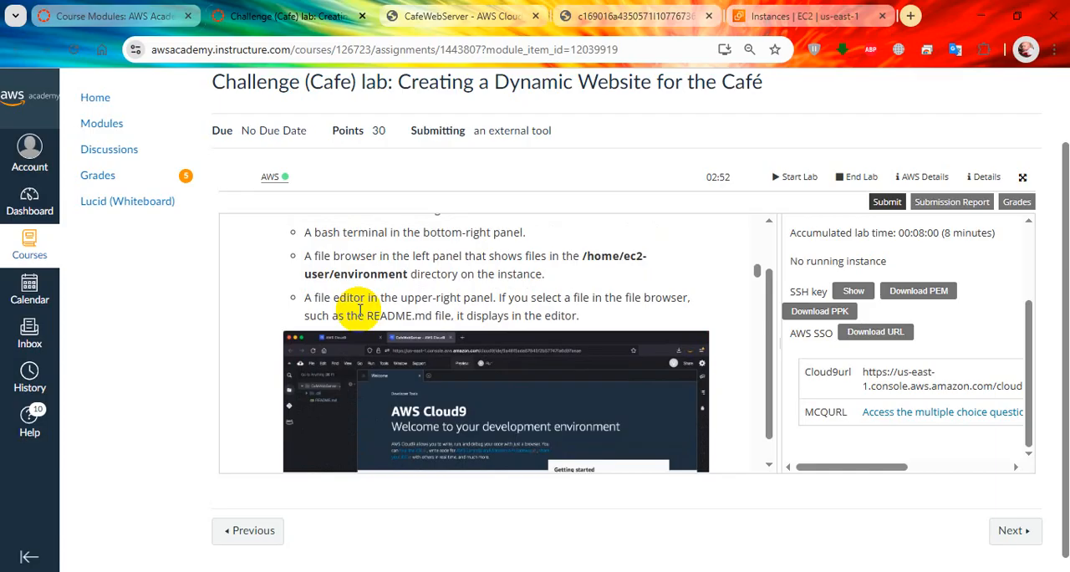
pyautogui.scroll(2, 370, 378)
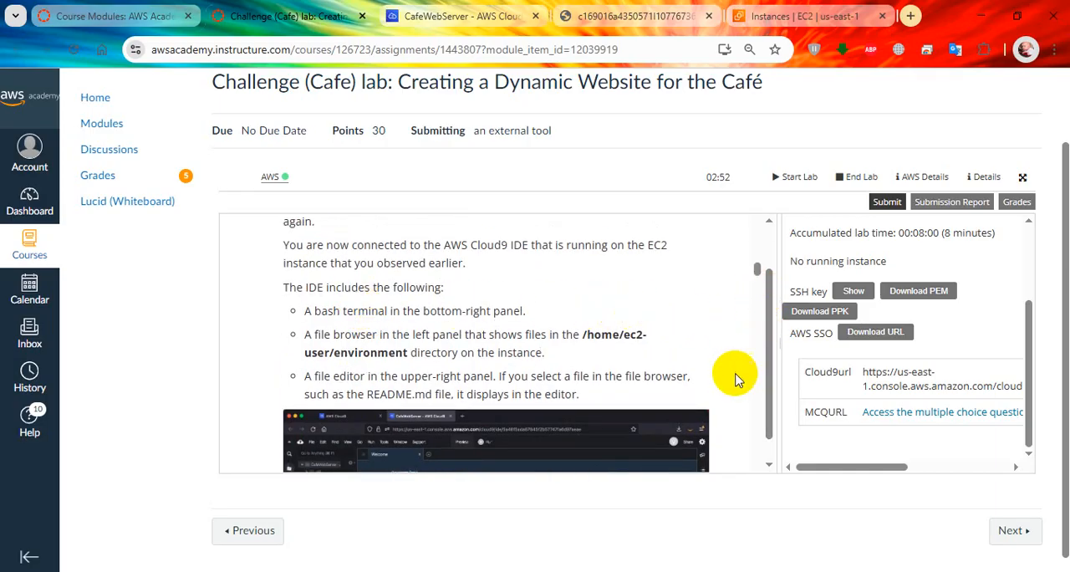
# Step: Read on past the IDE illustration to step 10 of Task 3 and look at the Cloud9 environment's bash terminal
pyautogui.click(770, 463)
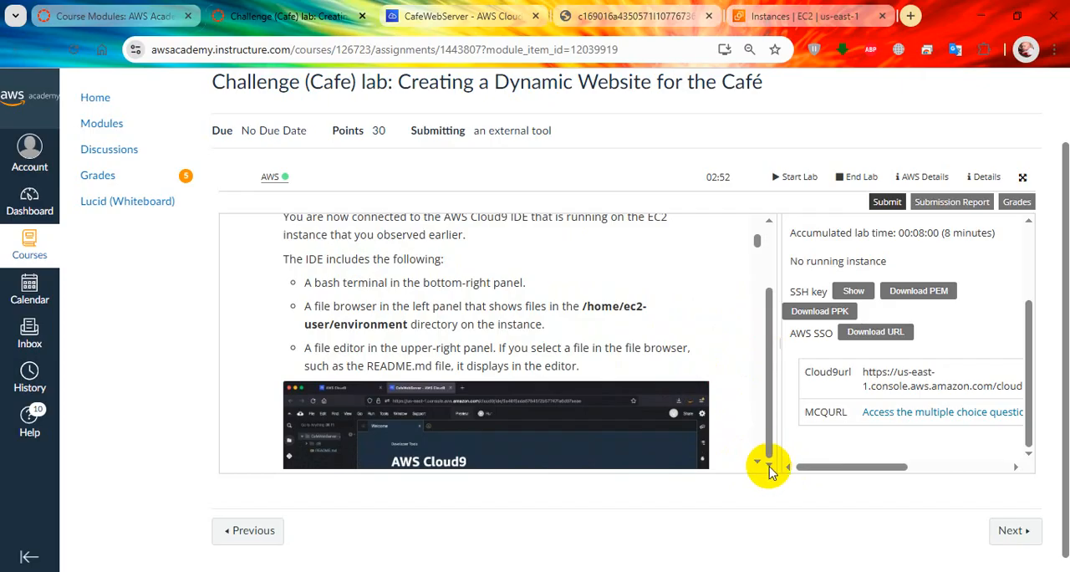
pyautogui.click(758, 462)
pyautogui.click(758, 462)
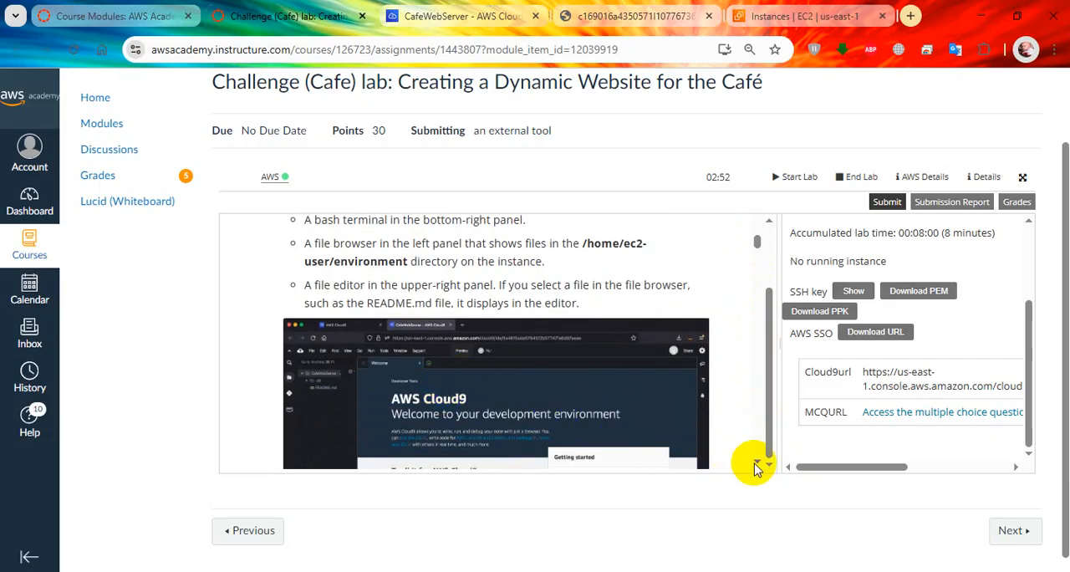
pyautogui.click(758, 462)
pyautogui.click(758, 462)
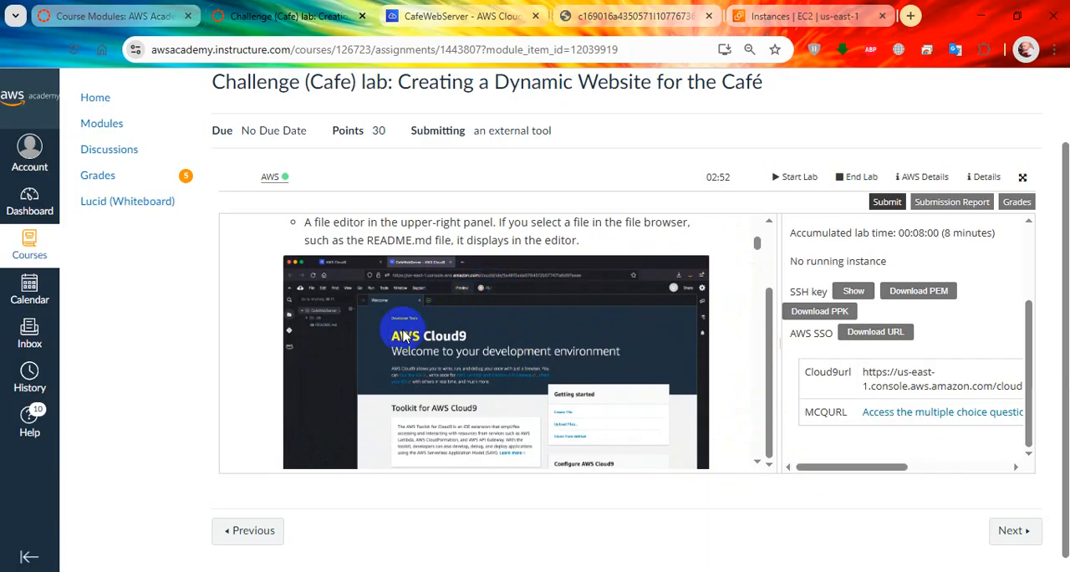
pyautogui.click(756, 464)
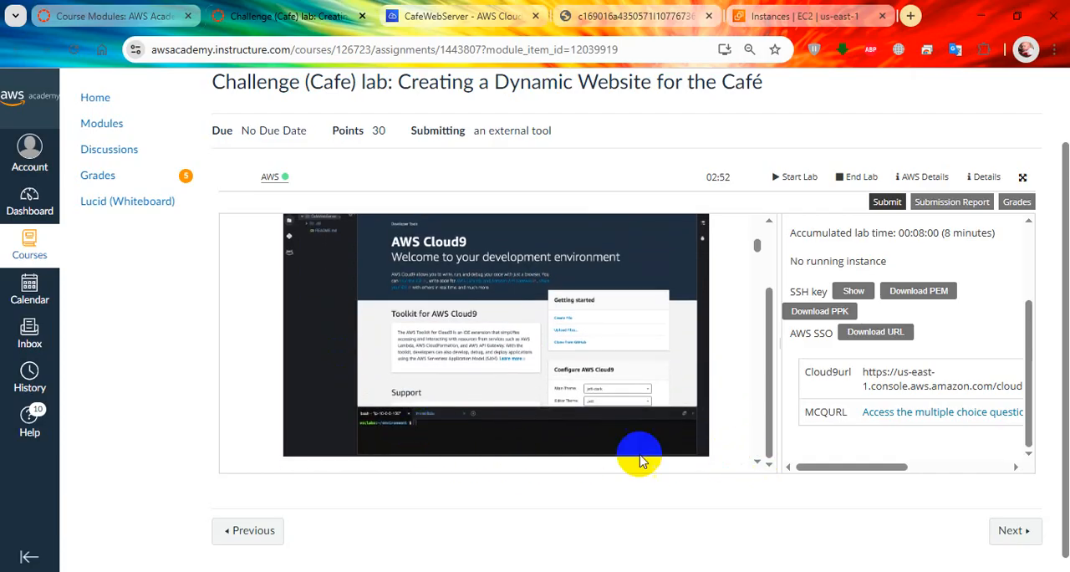
pyautogui.click(755, 465)
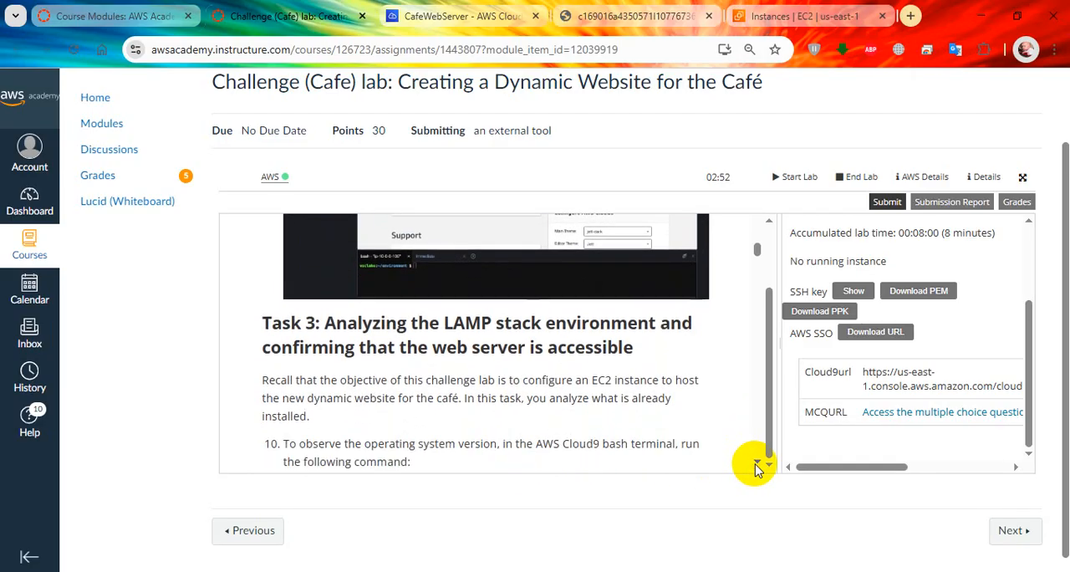
pyautogui.click(462, 16)
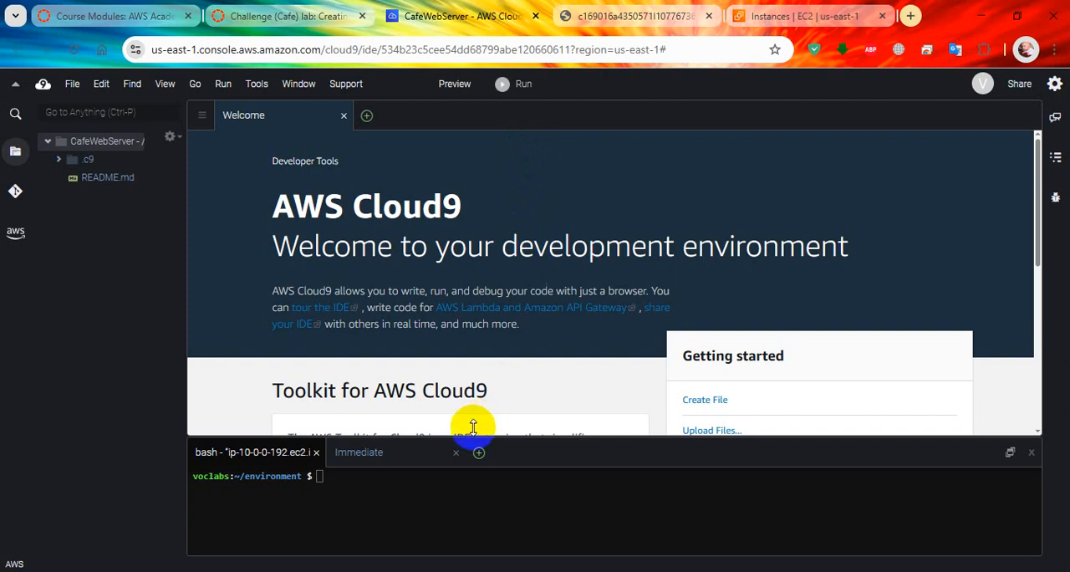
# Step: Copy the command cat /proc/version from step 10 of the Task 3 lab instructions
pyautogui.click(284, 16)
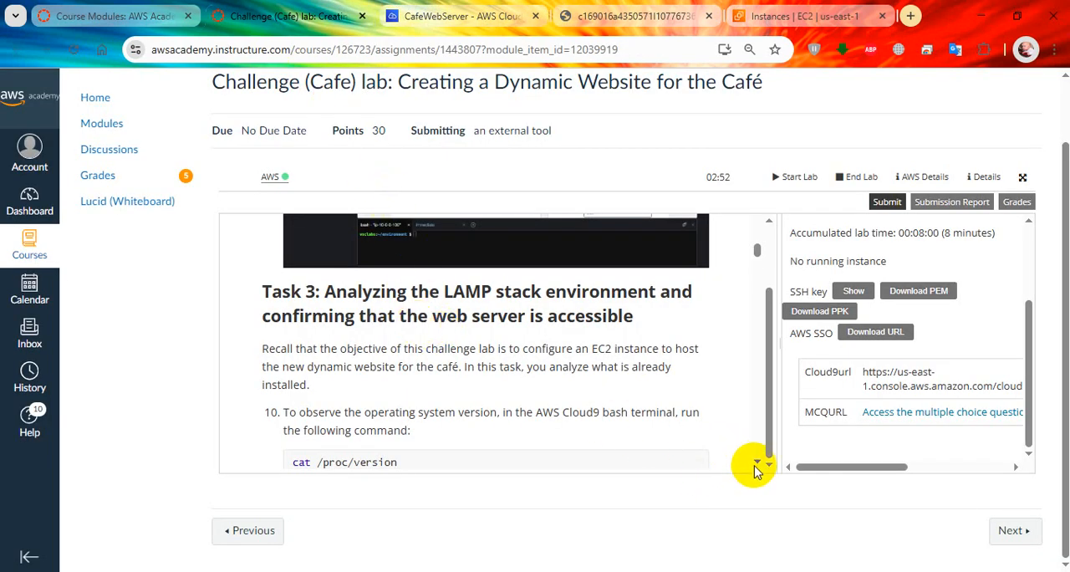
pyautogui.scroll(-1, 752, 462)
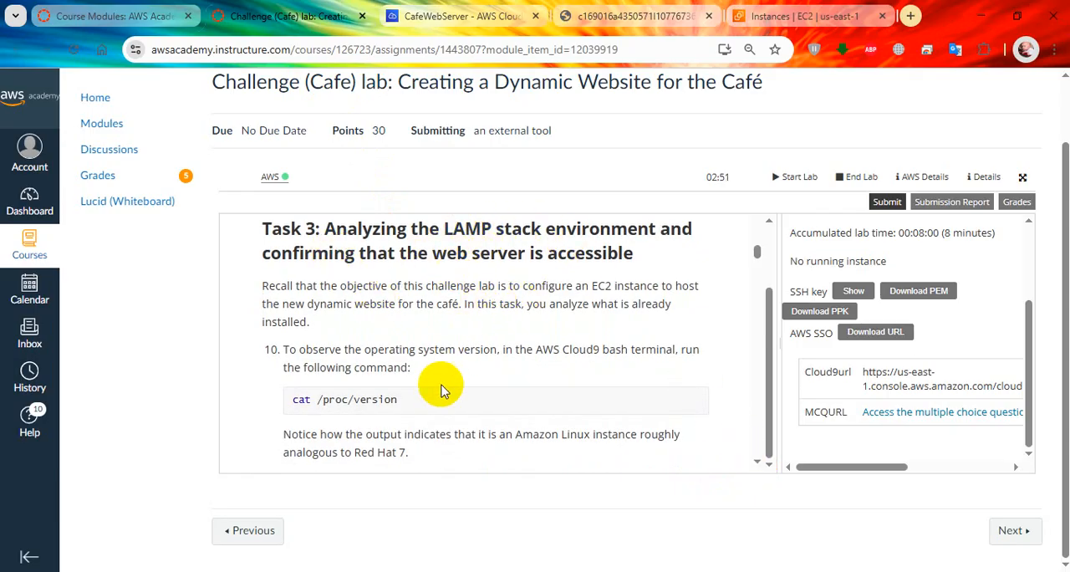
pyautogui.moveTo(416, 400); pyautogui.dragTo(288, 393)
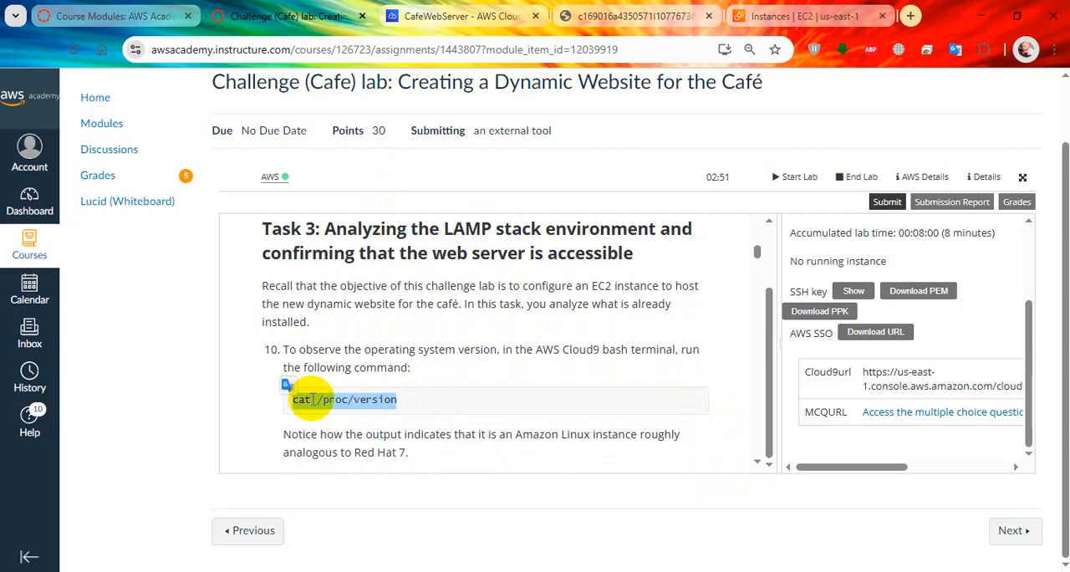
pyautogui.rightClick(315, 399)
pyautogui.click(362, 172)
# Step: Paste cat /proc/version into the Cloud9 bash terminal, allowing the site to access the clipboard
pyautogui.click(462, 16)
pyautogui.click(487, 485)
pyautogui.rightClick(478, 510)
pyautogui.click(521, 459)
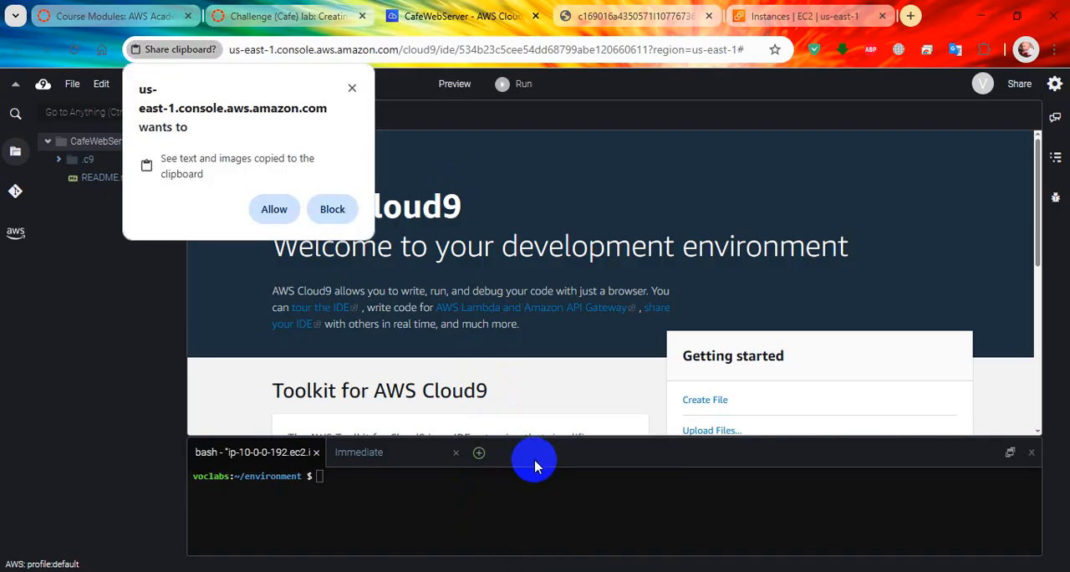
pyautogui.click(271, 209)
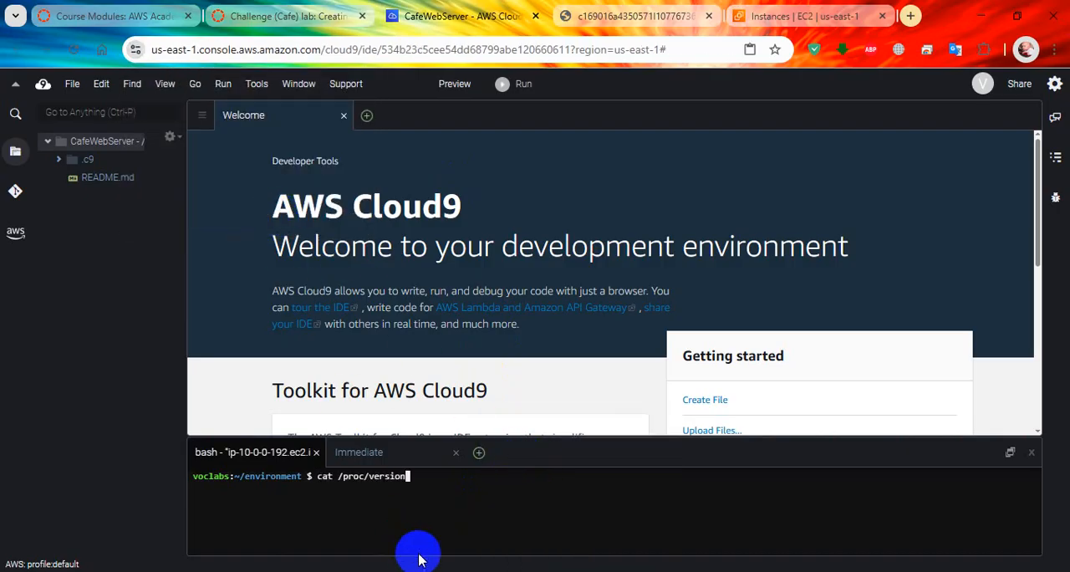
# Step: Run the pasted cat /proc/version command and compare its output with the operating system note in step 10 of the lab
pyautogui.press('Return')
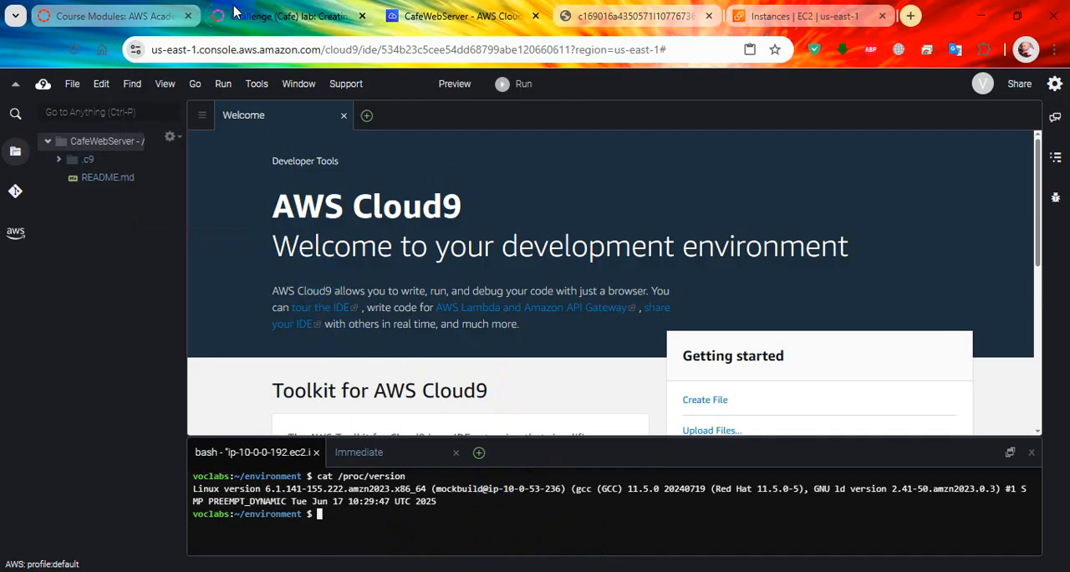
pyautogui.click(278, 25)
pyautogui.scroll(-1, 376, 359)
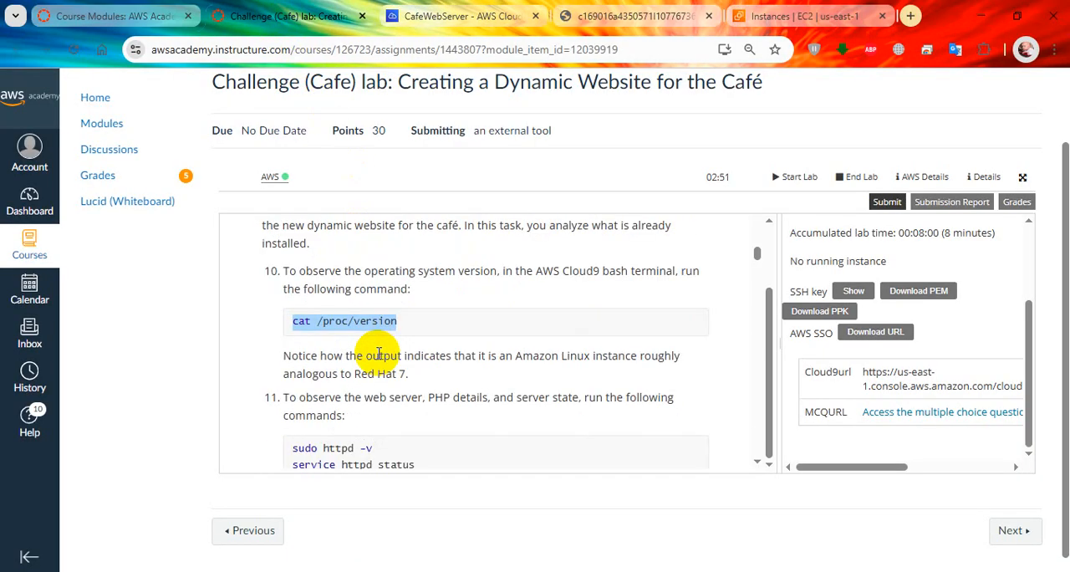
pyautogui.click(460, 15)
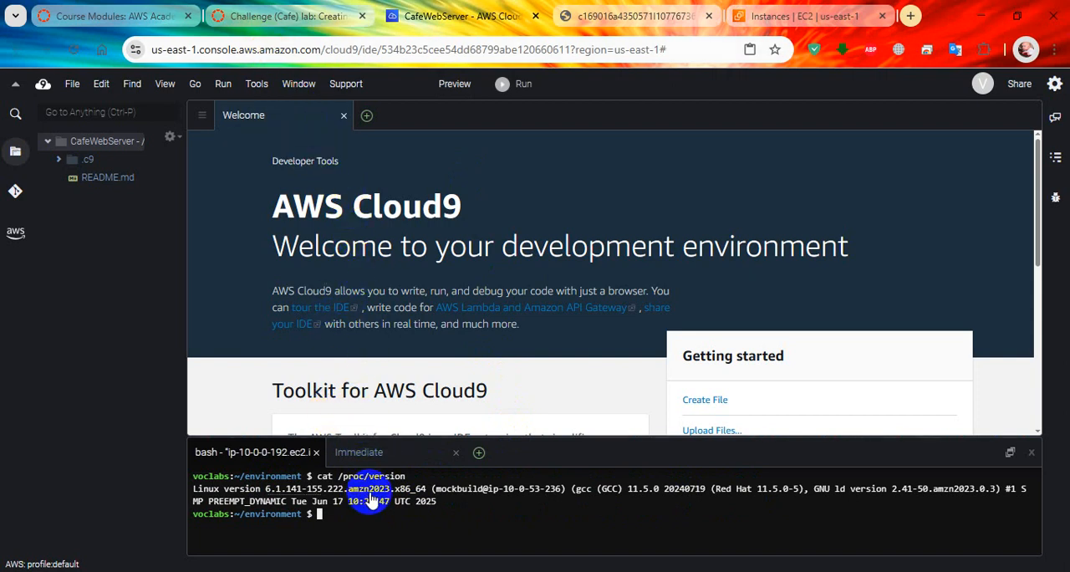
# Step: Copy the command sudo httpd -v from step 11 of the lab instructions
pyautogui.click(300, 17)
pyautogui.scroll(-2, 417, 351)
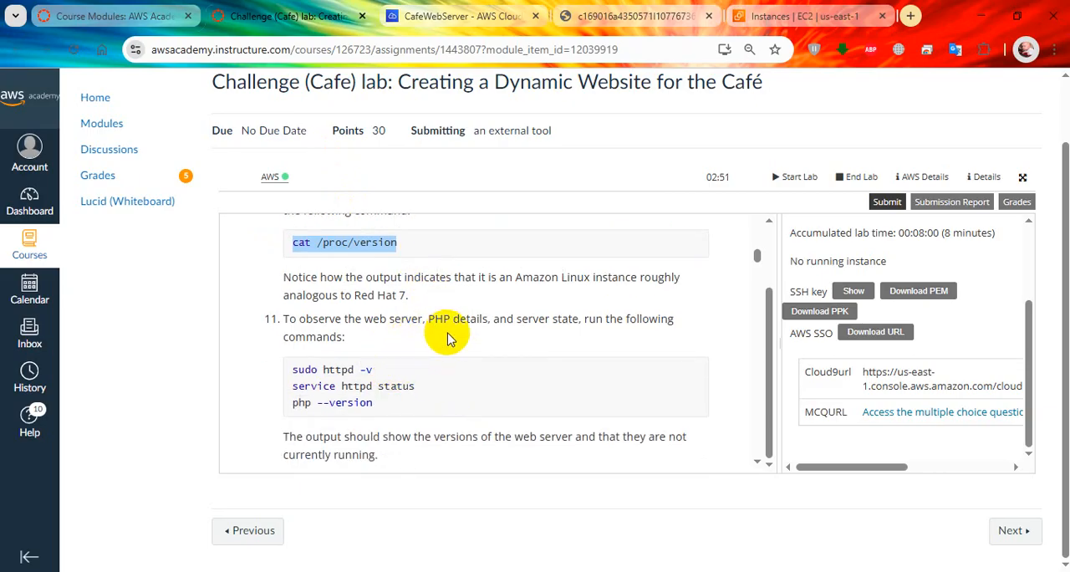
pyautogui.scroll(-1, 459, 334)
pyautogui.moveTo(391, 293); pyautogui.dragTo(295, 292)
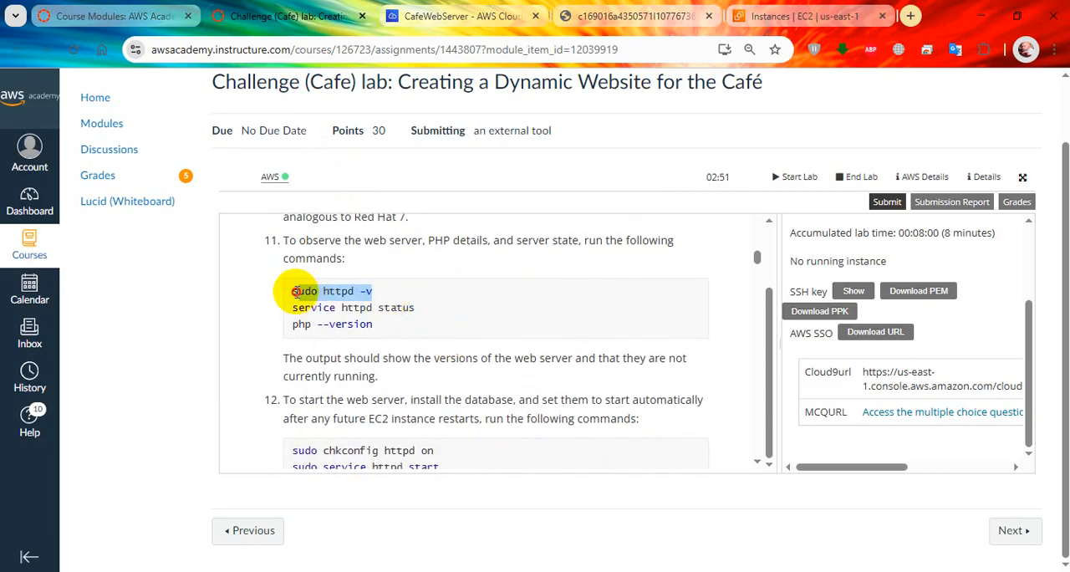
pyautogui.rightClick(292, 292)
pyautogui.click(282, 311)
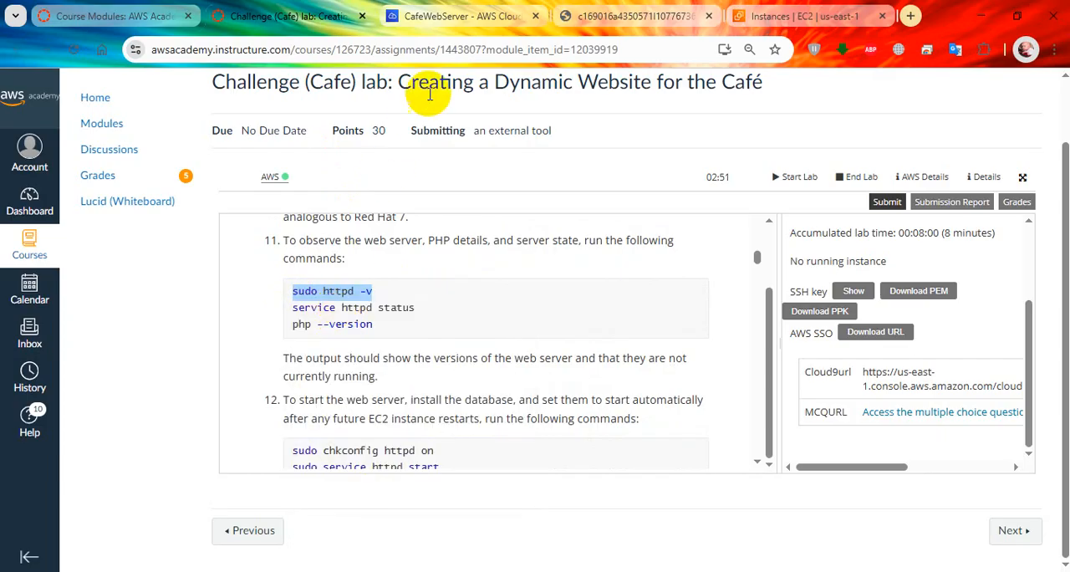
# Step: Run sudo httpd -v in the Cloud9 bash terminal and enlarge the terminal pane to show more output
pyautogui.click(463, 18)
pyautogui.rightClick(423, 504)
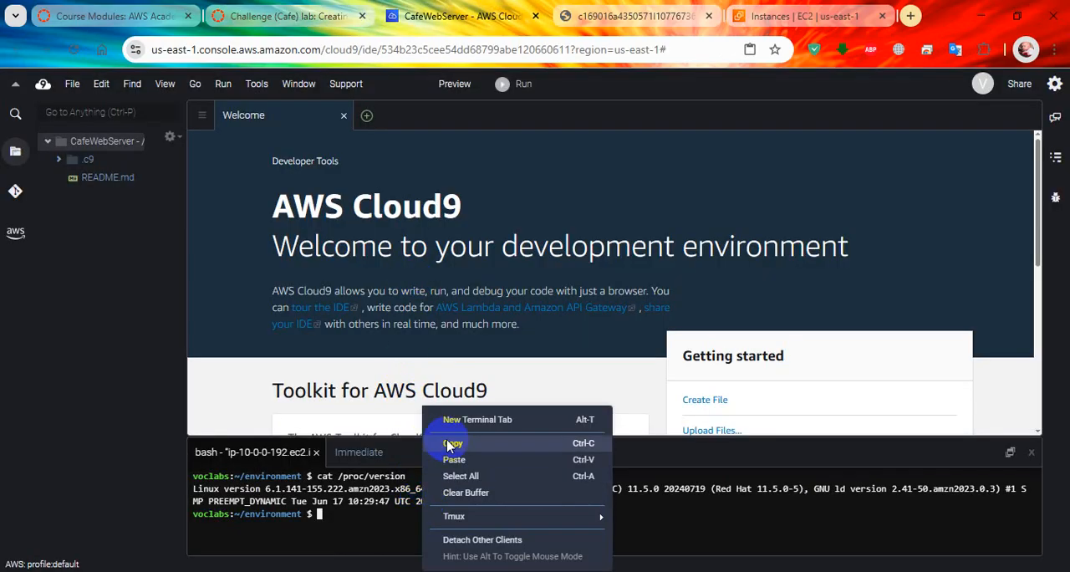
pyautogui.click(452, 462)
pyautogui.moveTo(469, 435); pyautogui.dragTo(466, 306)
pyautogui.press('Return')
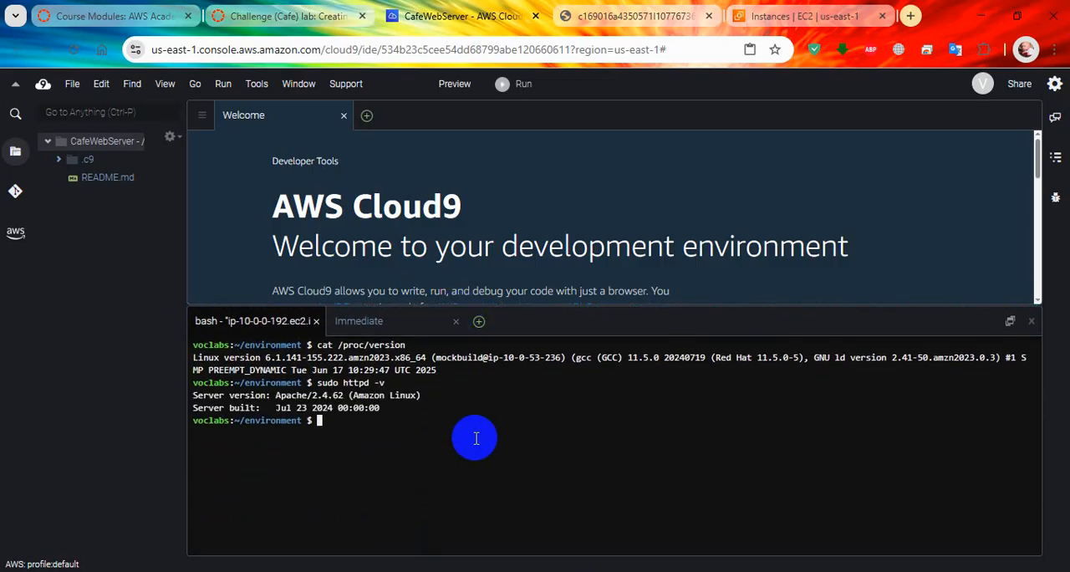
# Step: Copy service httpd status from step 11 of the lab and run it in the Cloud9 bash terminal
pyautogui.click(286, 15)
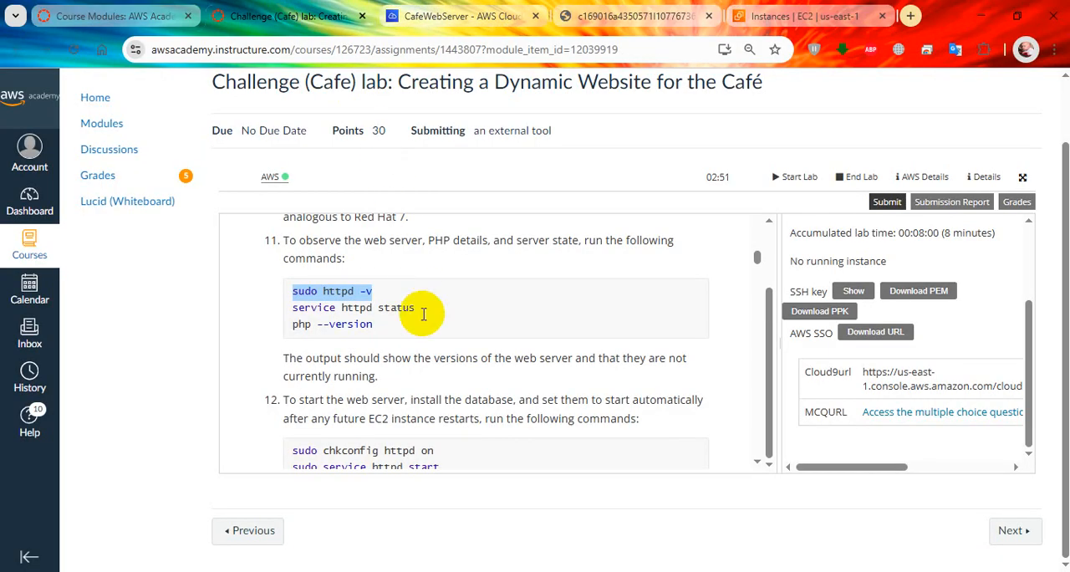
pyautogui.moveTo(422, 311); pyautogui.dragTo(302, 306)
pyautogui.rightClick(291, 307)
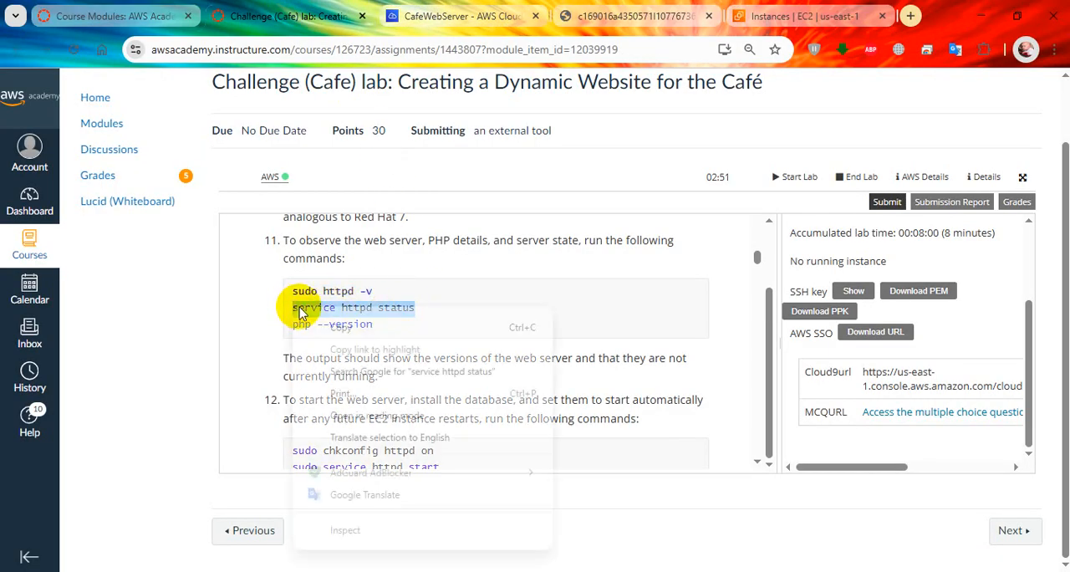
pyautogui.click(320, 321)
pyautogui.click(429, 15)
pyautogui.rightClick(399, 374)
pyautogui.click(451, 424)
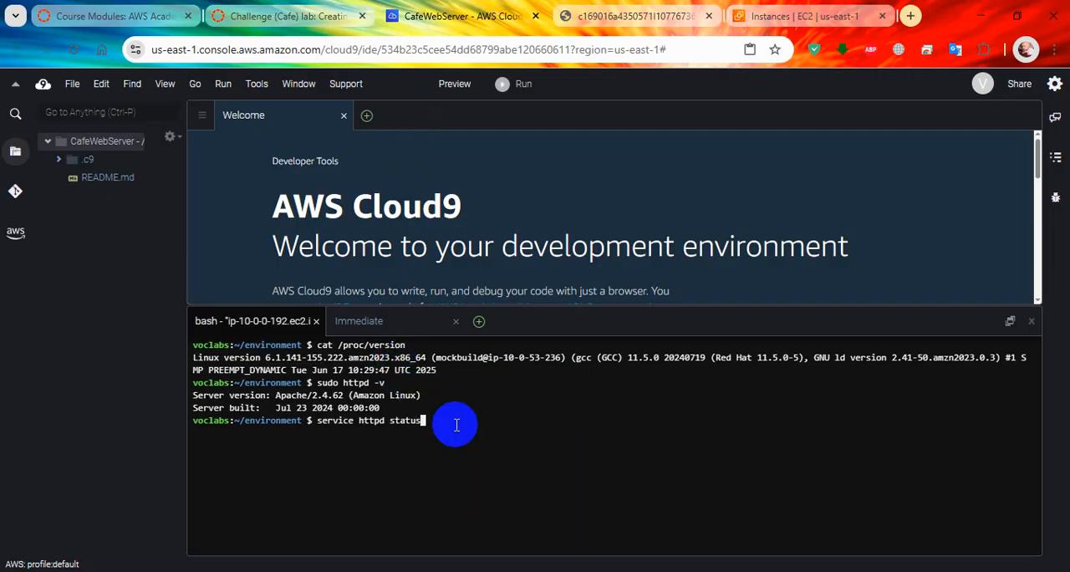
pyautogui.press('Return')
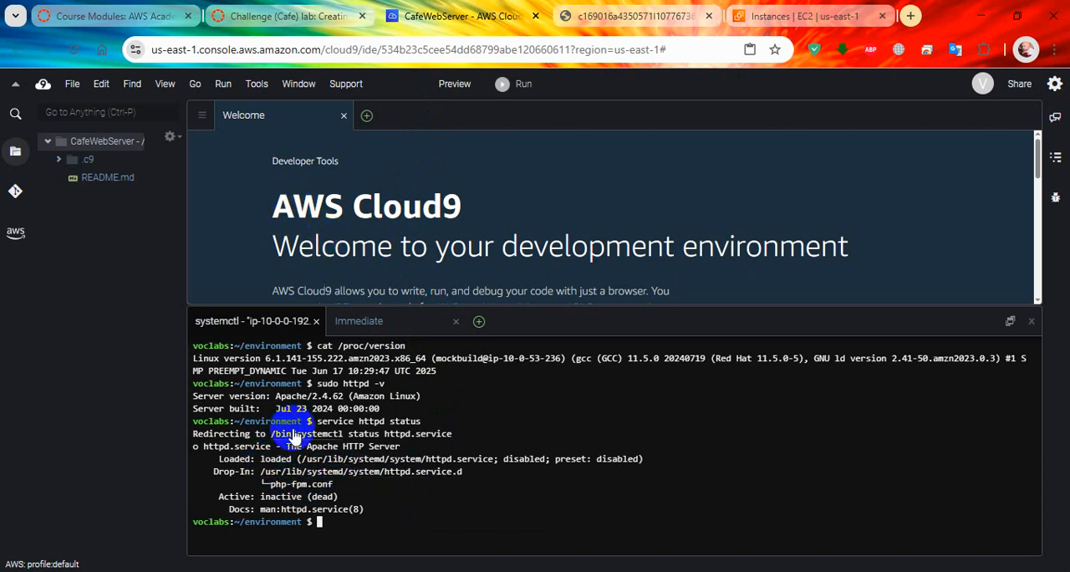
# Step: Copy php --version from step 11 of the lab and run it in the Cloud9 bash terminal
pyautogui.click(321, 15)
pyautogui.moveTo(372, 323); pyautogui.dragTo(296, 323)
pyautogui.rightClick(292, 324)
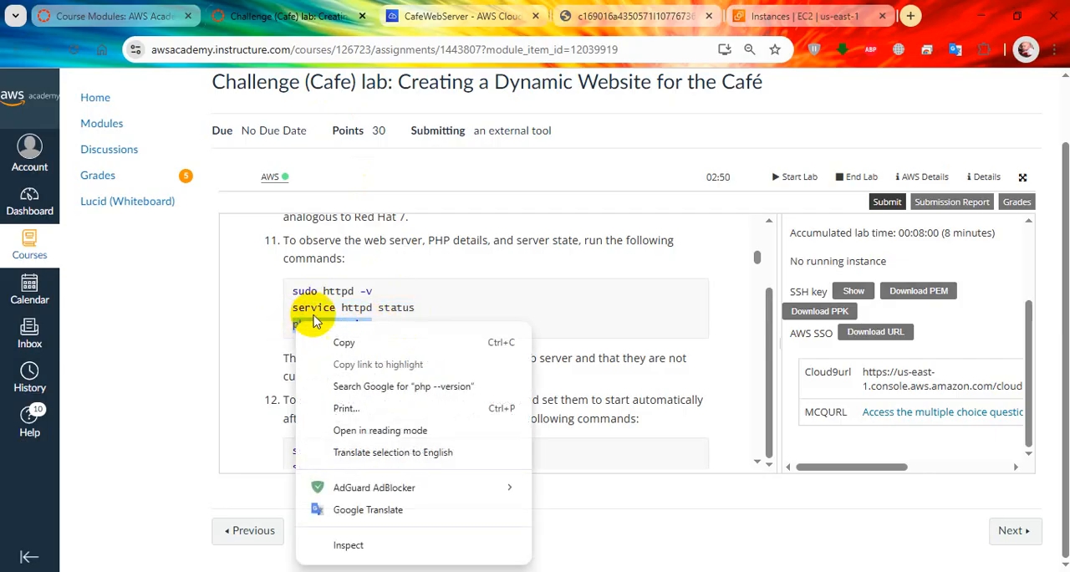
pyautogui.click(329, 340)
pyautogui.click(493, 15)
pyautogui.rightClick(499, 359)
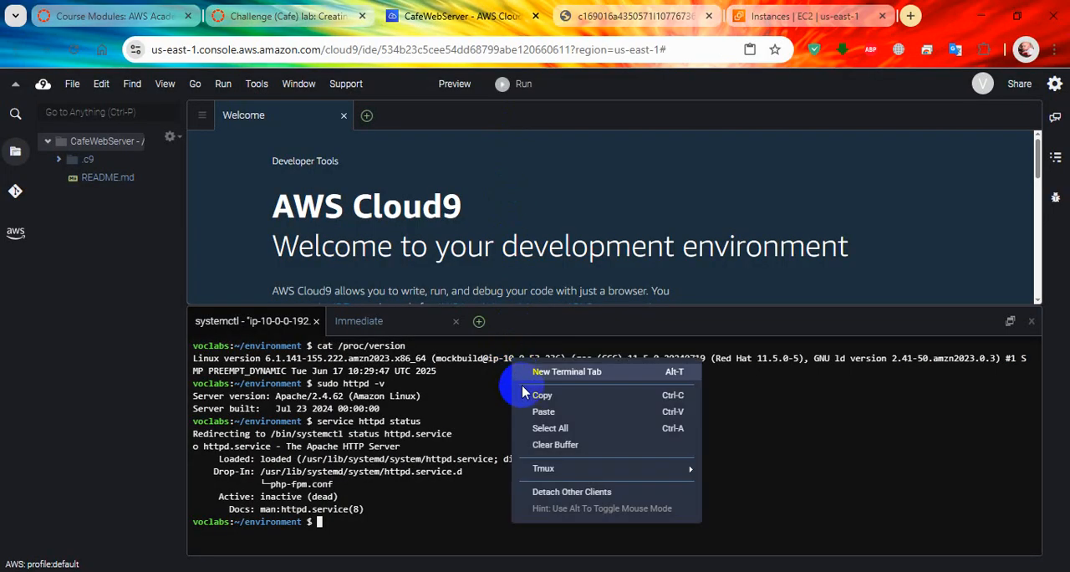
pyautogui.click(545, 412)
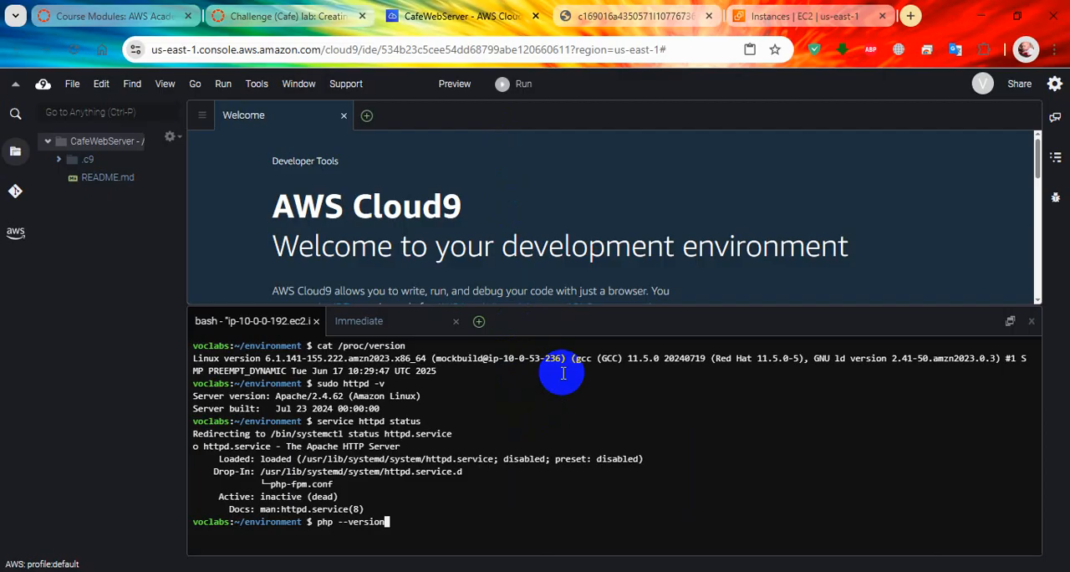
pyautogui.press('Return')
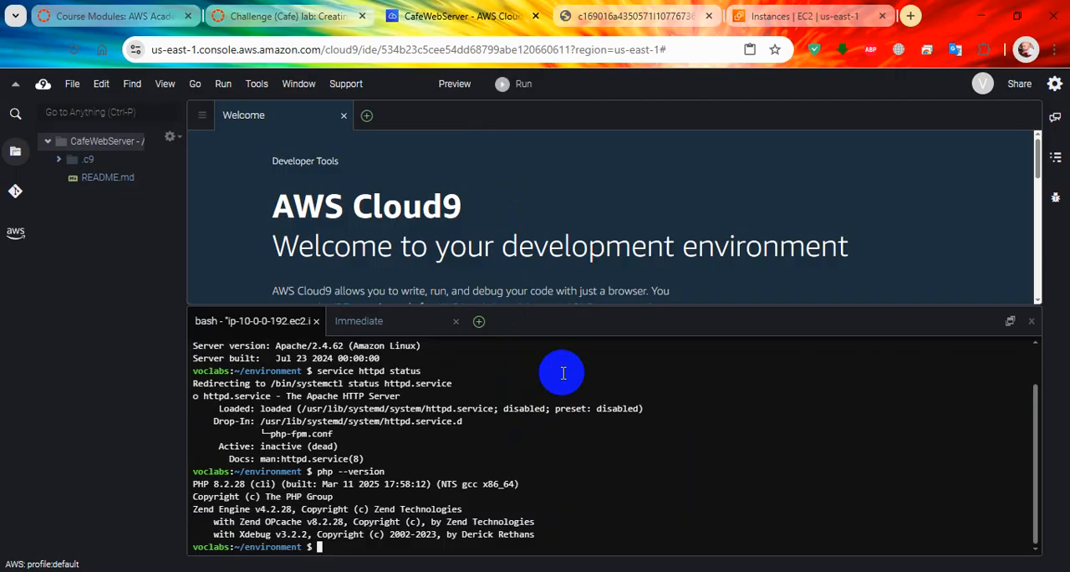
# Step: Copy the whole step 12 command block, from sudo chkconfig httpd on through sudo service mariadb status
pyautogui.click(284, 16)
pyautogui.scroll(-3, 437, 368)
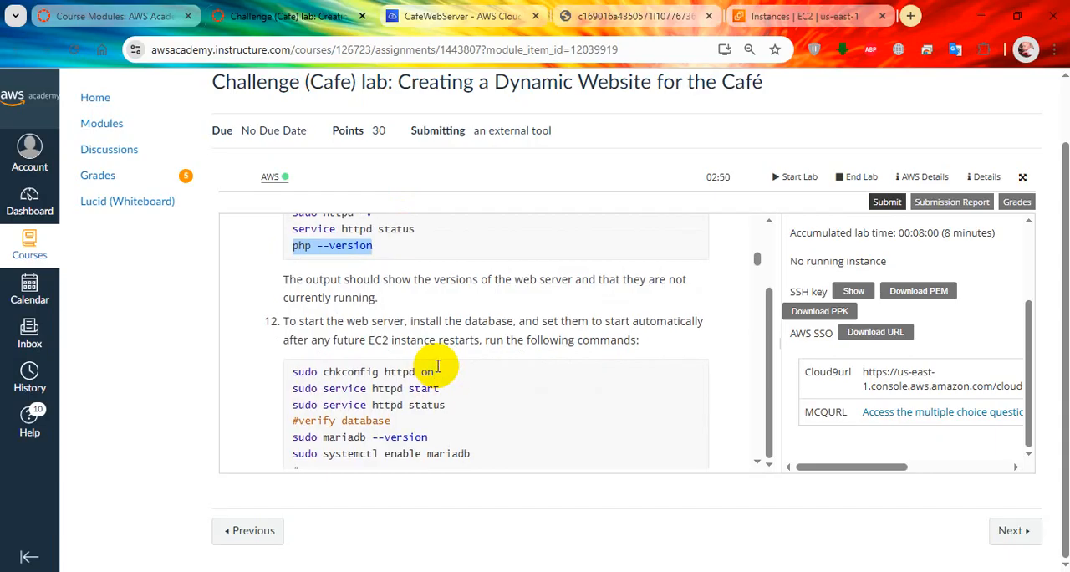
pyautogui.moveTo(448, 375); pyautogui.dragTo(307, 372)
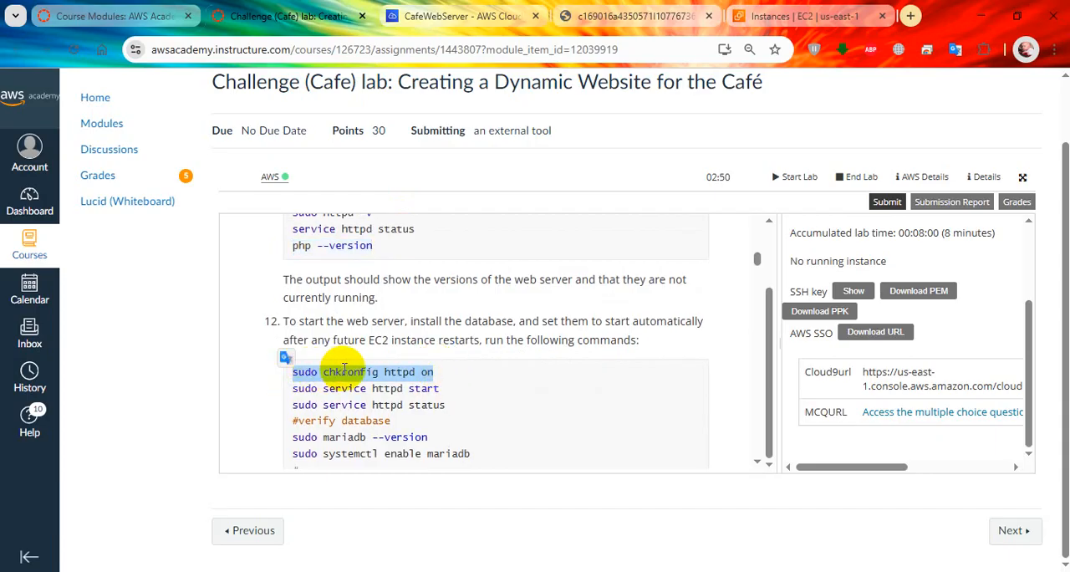
pyautogui.click(335, 372)
pyautogui.scroll(-3, 338, 367)
pyautogui.scroll(3, 325, 372)
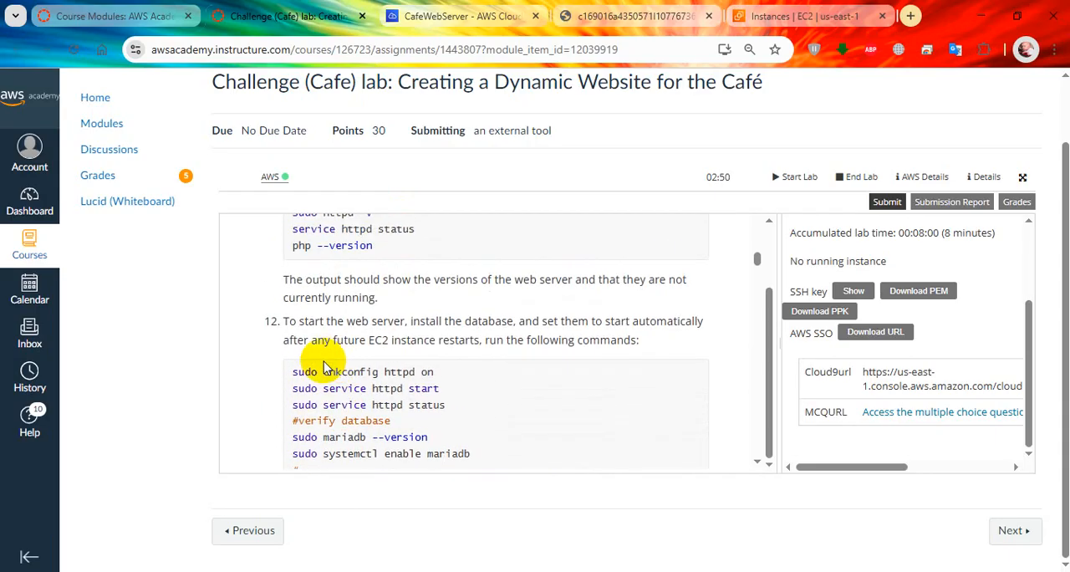
pyautogui.scroll(-2, 307, 360)
pyautogui.moveTo(291, 293); pyautogui.dragTo(455, 441)
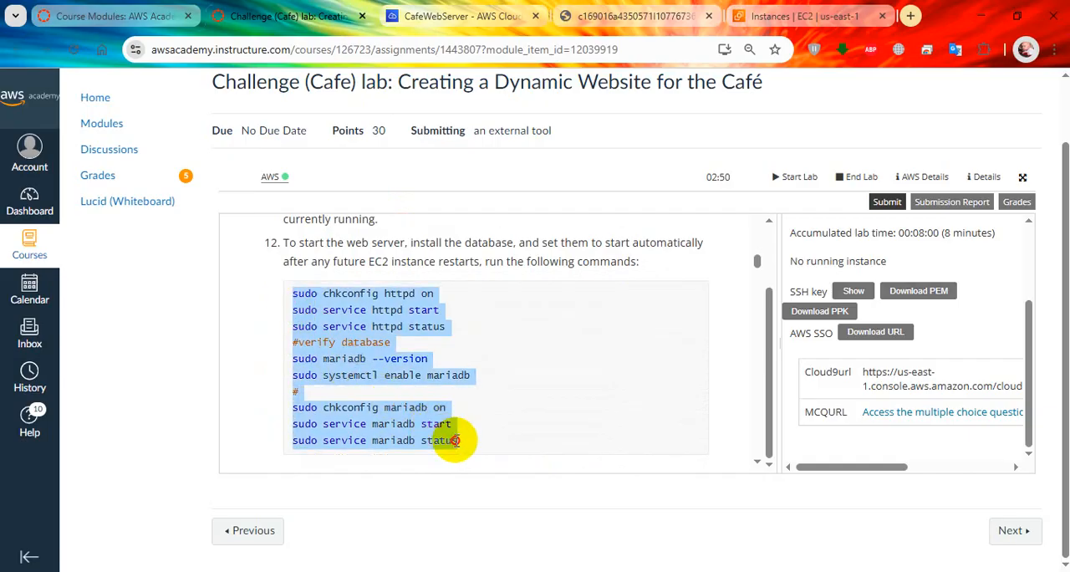
pyautogui.rightClick(418, 431)
pyautogui.click(446, 205)
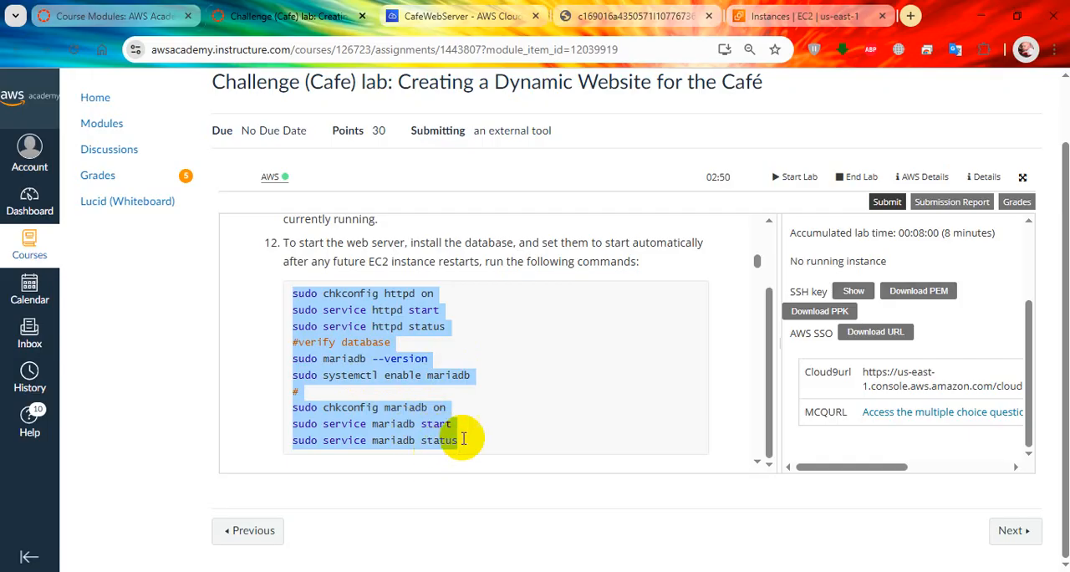
# Step: Enlarge the Cloud9 terminal pane further and run the copied step 12 command block in it
pyautogui.scroll(-2, 445, 445)
pyautogui.click(464, 16)
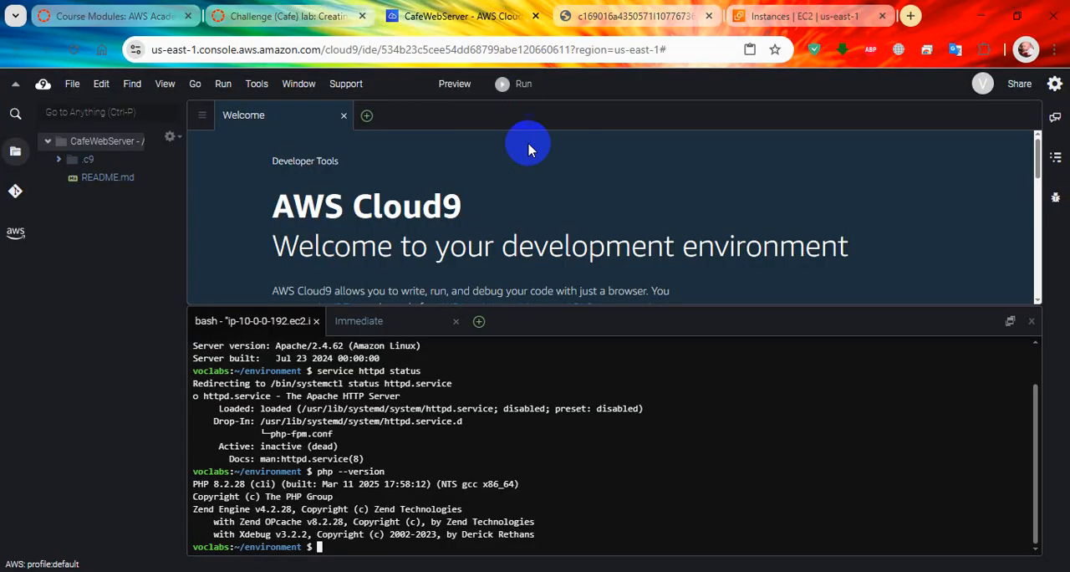
pyautogui.rightClick(571, 383)
pyautogui.click(577, 315)
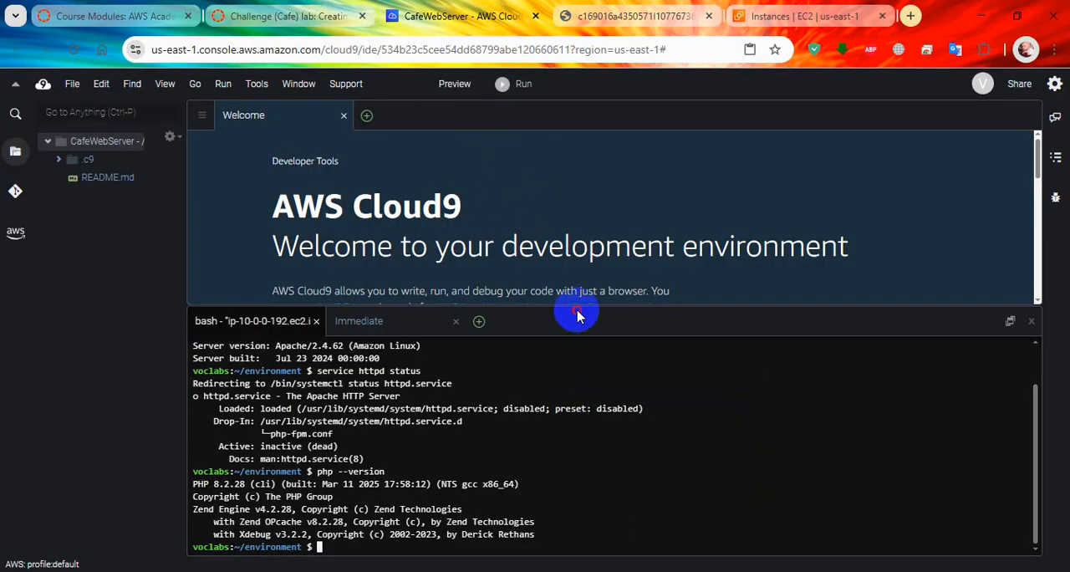
pyautogui.moveTo(577, 305); pyautogui.dragTo(571, 156)
pyautogui.rightClick(530, 275)
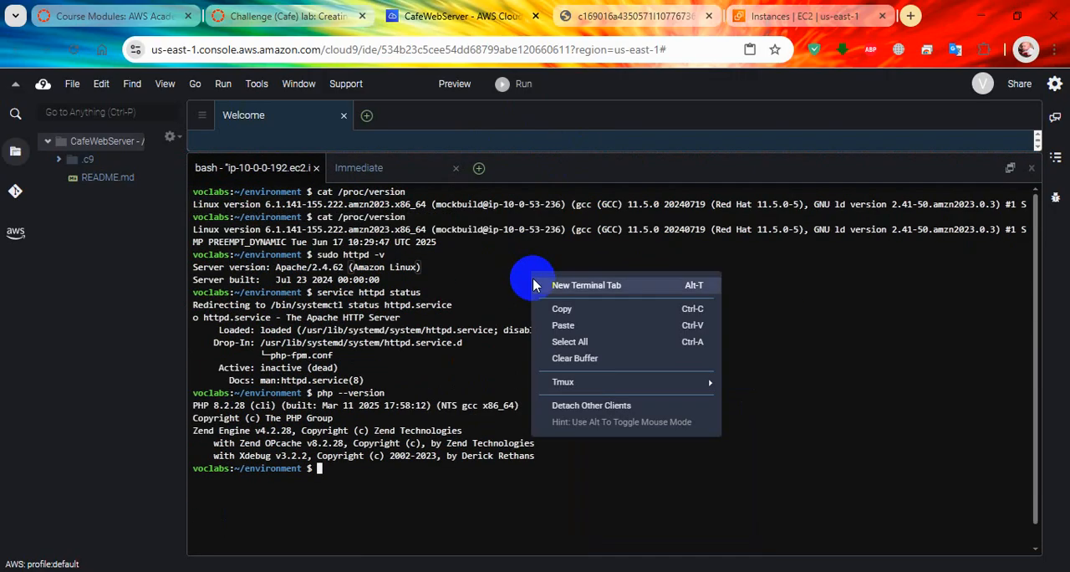
pyautogui.click(563, 326)
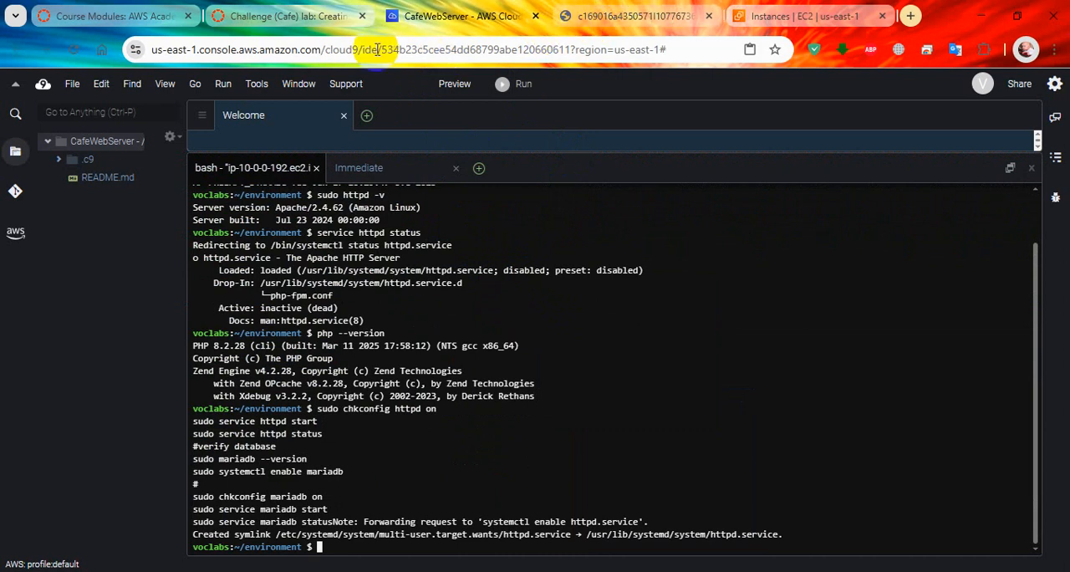
# Step: Copy sudo service httpd start from step 12 of the lab and run it in the Cloud9 terminal
pyautogui.click(284, 17)
pyautogui.scroll(2, 385, 301)
pyautogui.click(406, 292)
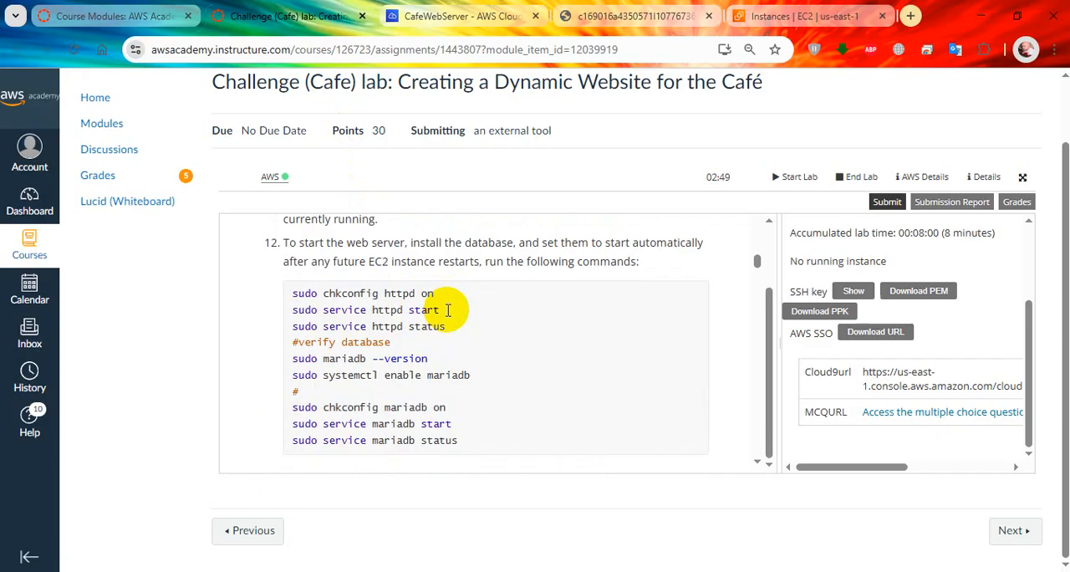
pyautogui.moveTo(449, 310); pyautogui.dragTo(299, 309)
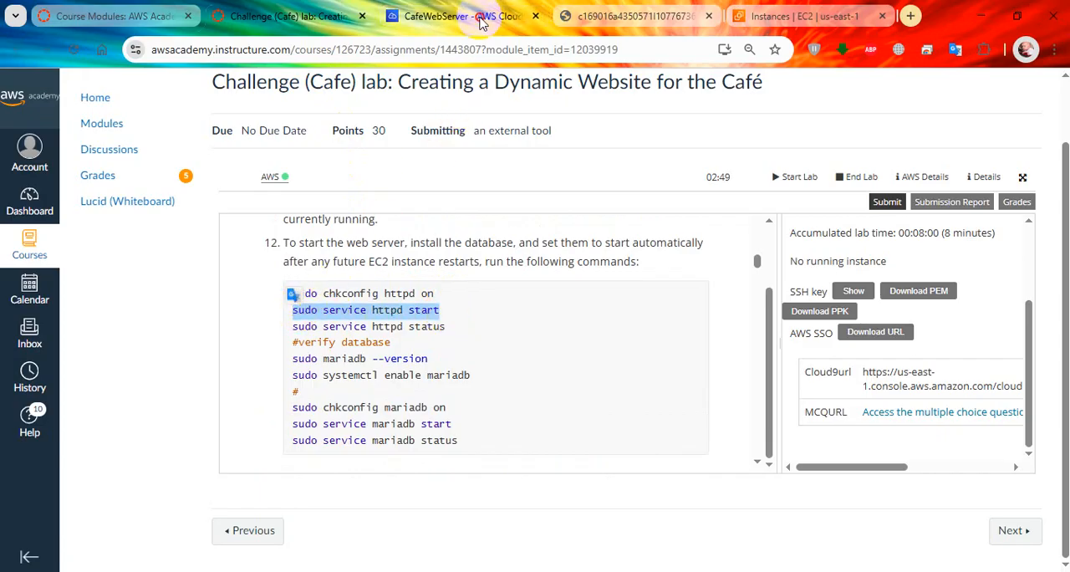
pyautogui.click(464, 16)
pyautogui.rightClick(433, 377)
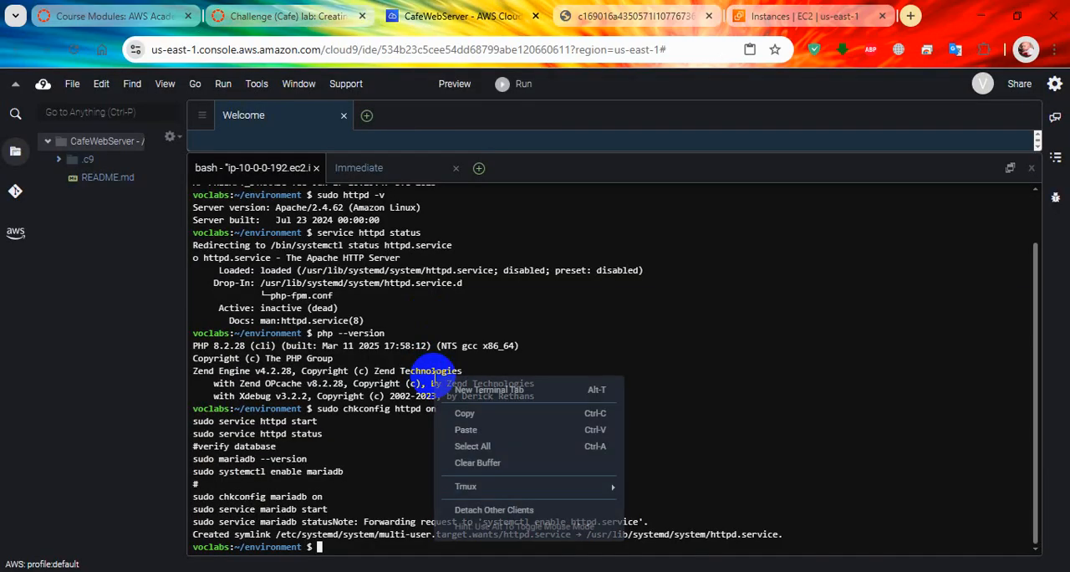
pyautogui.click(465, 430)
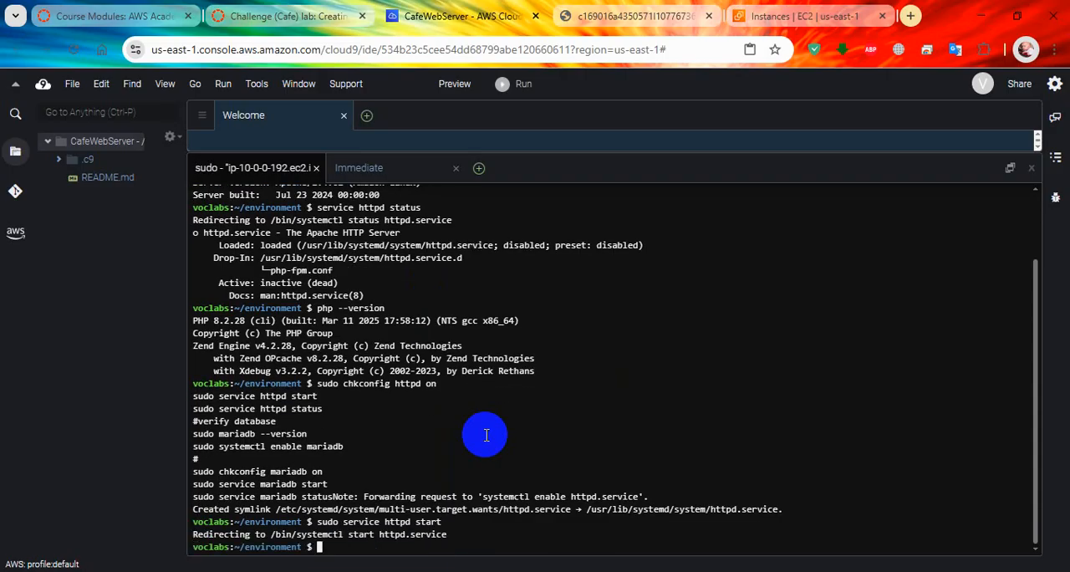
# Step: Run sudo service httpd status from step 12 in the Cloud9 terminal to check the web server
pyautogui.click(289, 16)
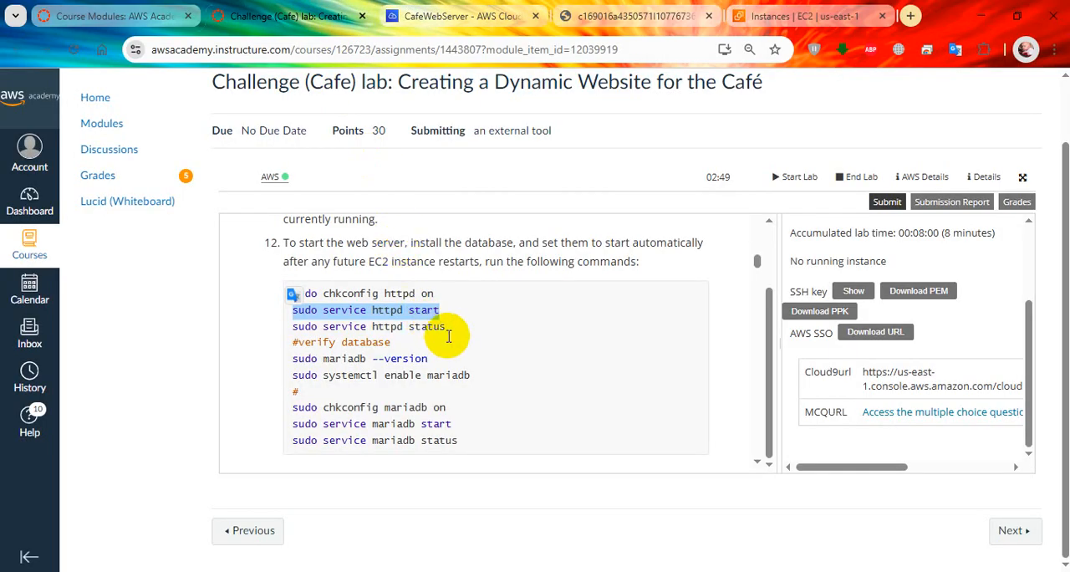
pyautogui.moveTo(448, 327); pyautogui.dragTo(313, 327)
pyautogui.click(474, 18)
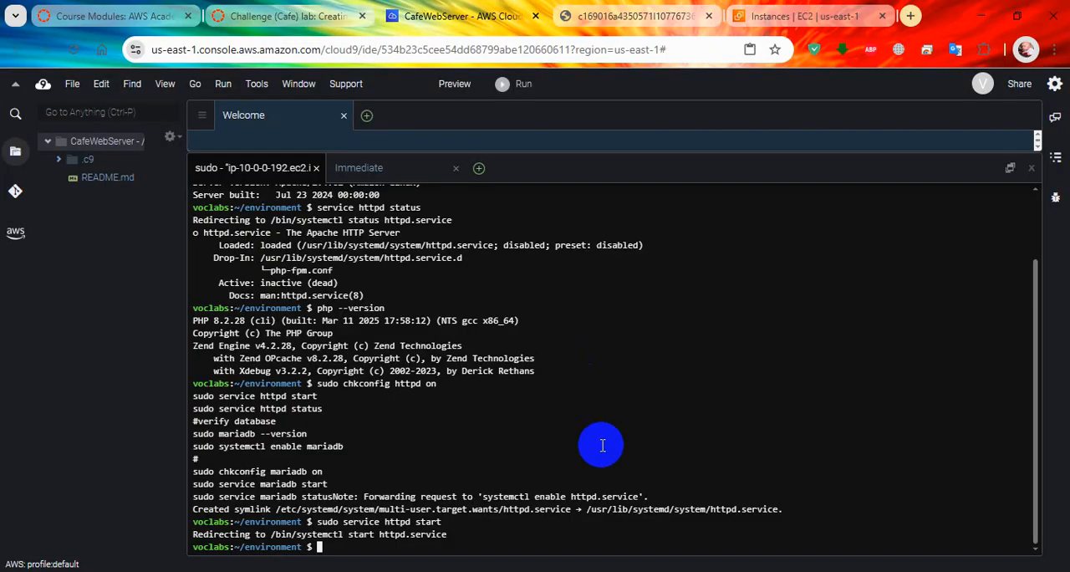
pyautogui.press('Up')
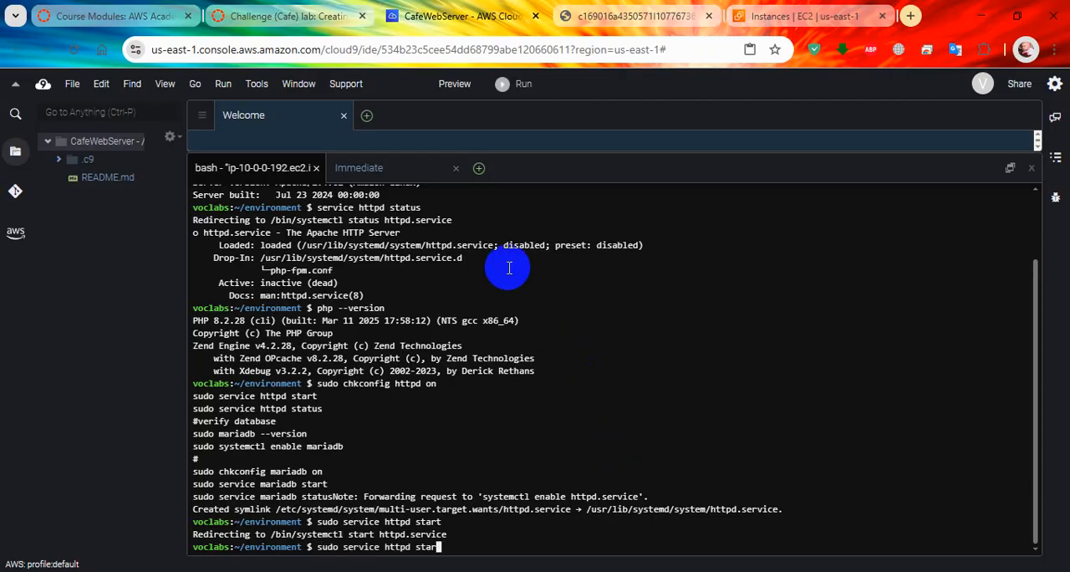
pyautogui.press('Return')
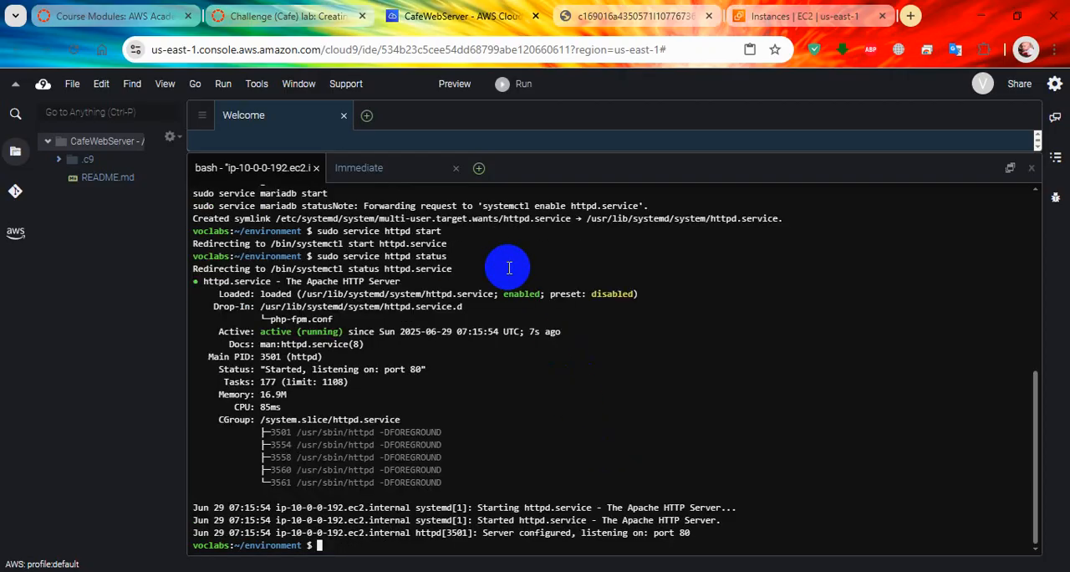
# Step: Copy sudo mariadb --version from step 12 of the lab and run it in the Cloud9 terminal
pyautogui.click(302, 15)
pyautogui.moveTo(428, 358); pyautogui.dragTo(293, 357)
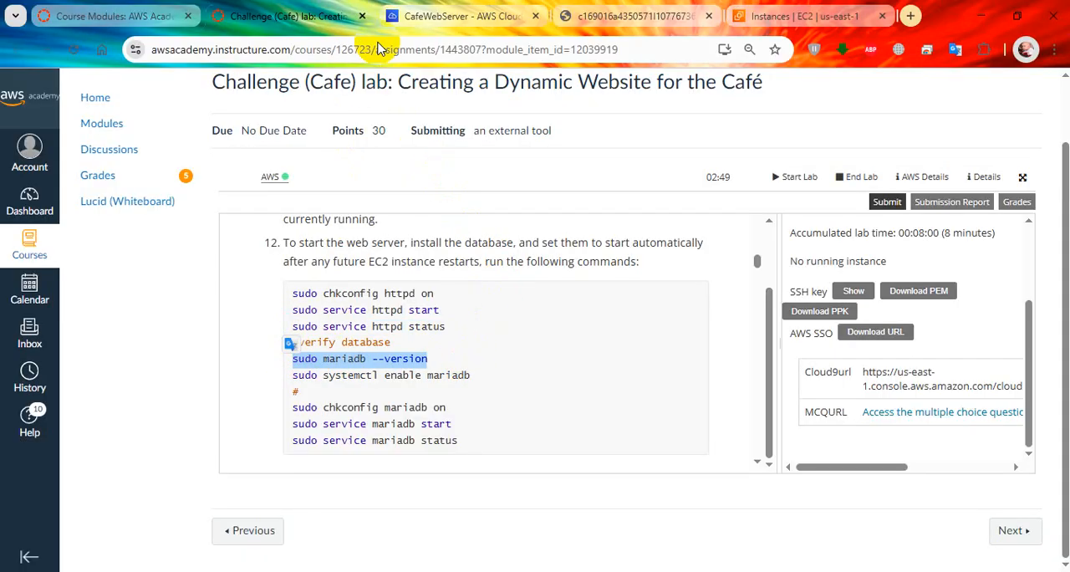
pyautogui.click(459, 15)
pyautogui.rightClick(518, 311)
pyautogui.click(551, 358)
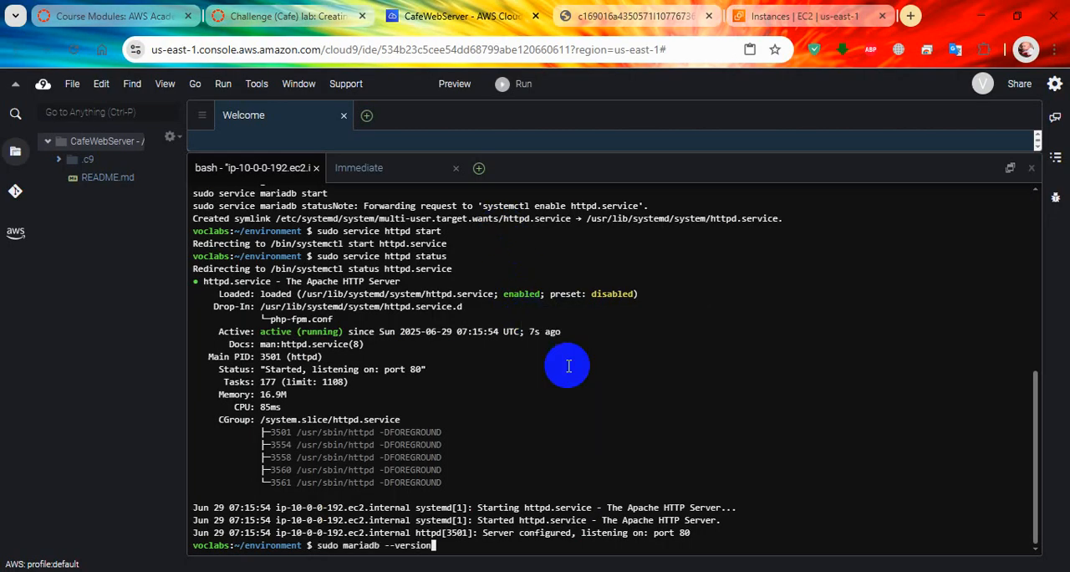
pyautogui.press('Return')
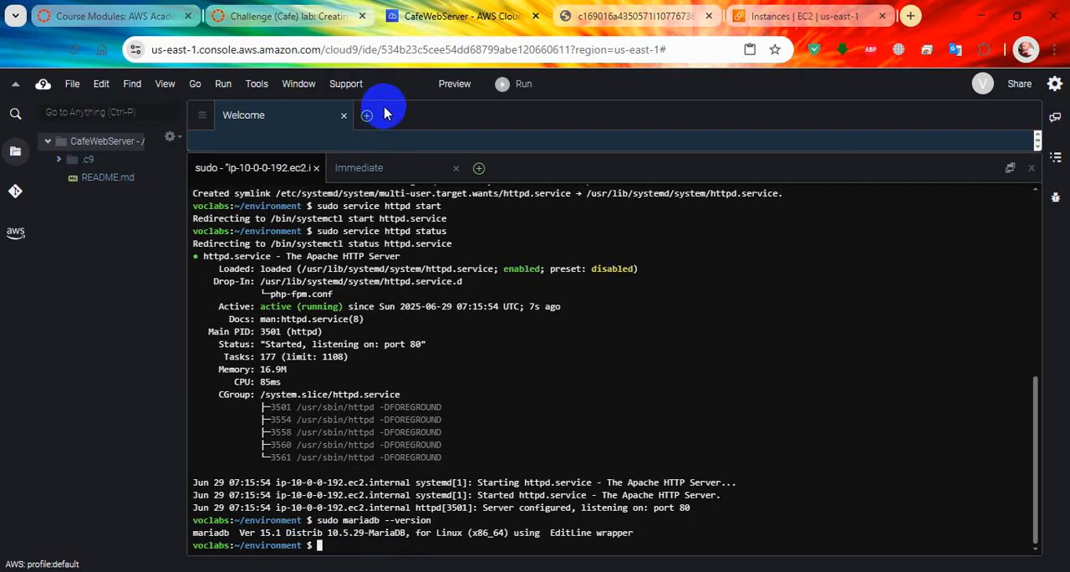
# Step: Try to transfer sudo systemctl enable mariadb from step 12 to the Cloud9 terminal and run it
pyautogui.click(288, 16)
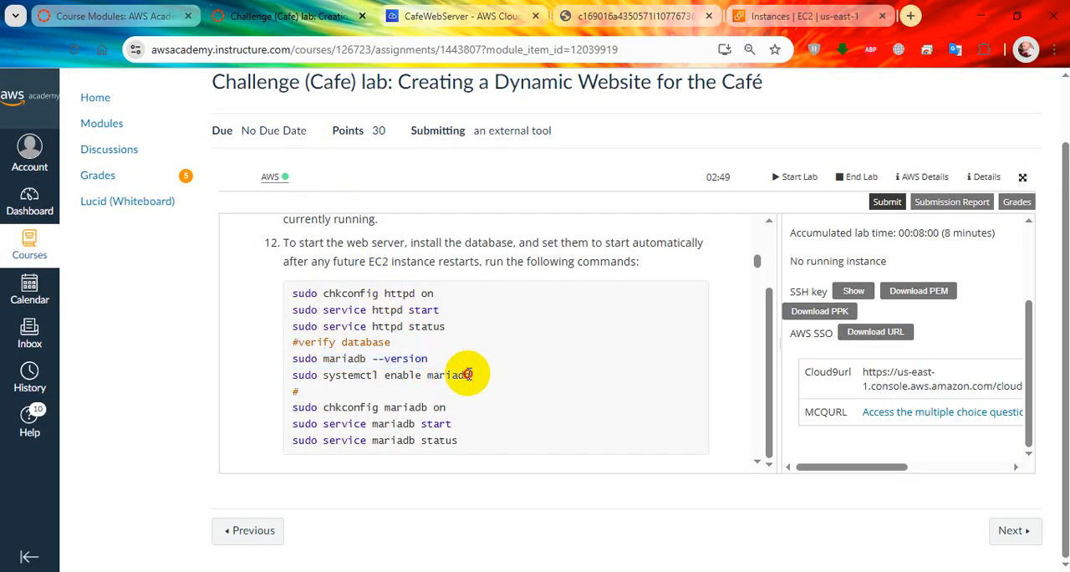
pyautogui.moveTo(468, 374); pyautogui.dragTo(294, 375)
pyautogui.click(435, 10)
pyautogui.rightClick(462, 359)
pyautogui.click(521, 416)
pyautogui.press('Return')
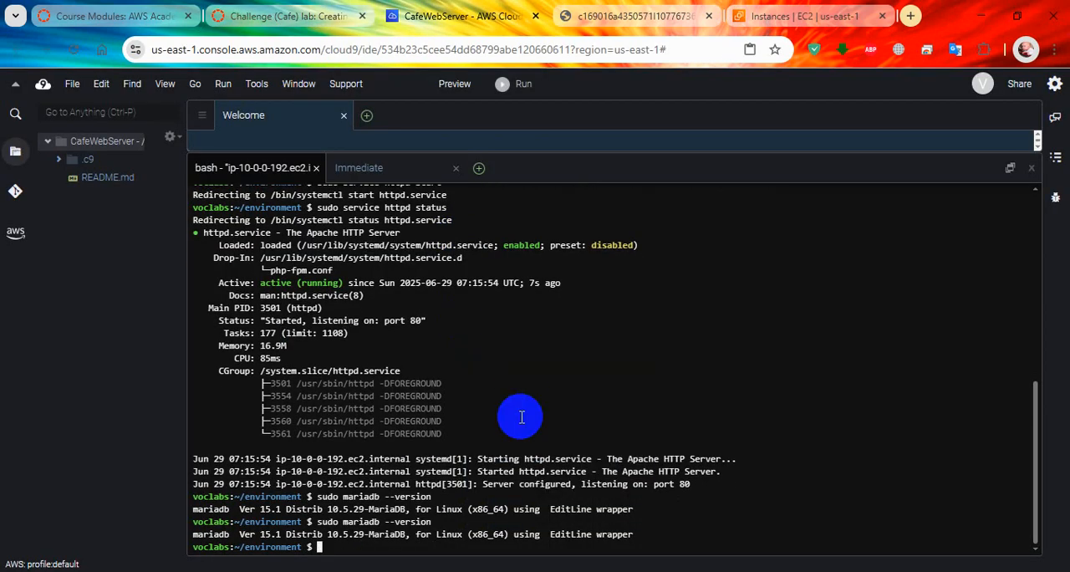
# Step: Copy the selected sudo systemctl enable mariadb command from step 12 and run it in the Cloud9 terminal
pyautogui.click(288, 16)
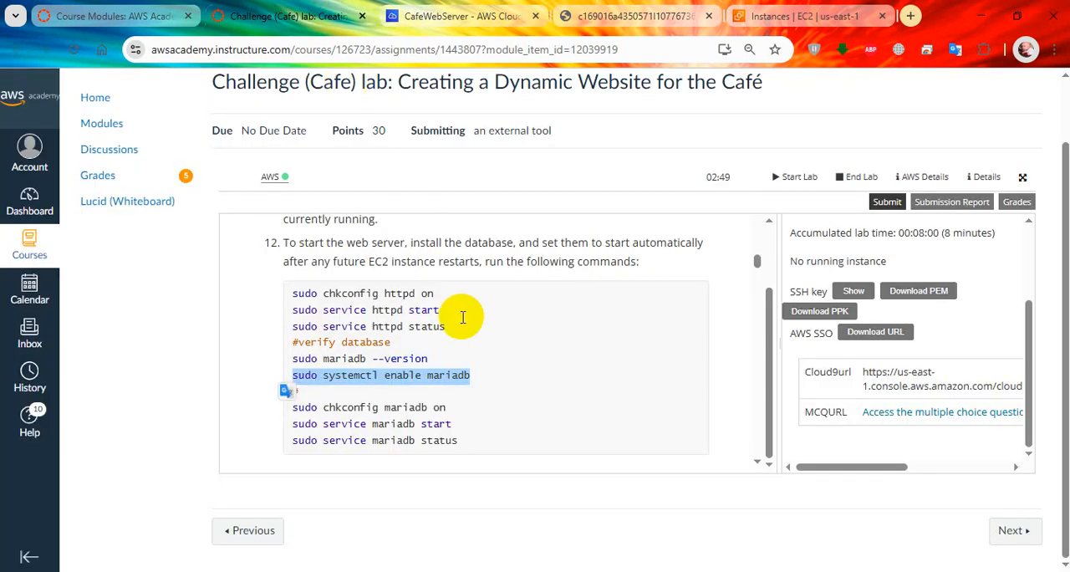
pyautogui.rightClick(439, 376)
pyautogui.click(437, 152)
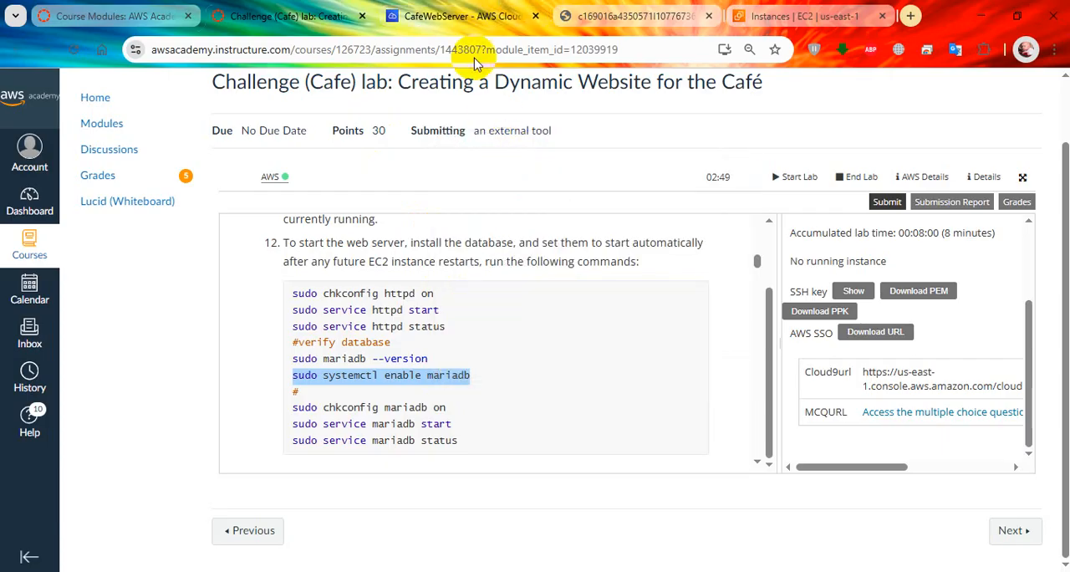
pyautogui.click(476, 16)
pyautogui.rightClick(472, 334)
pyautogui.click(522, 391)
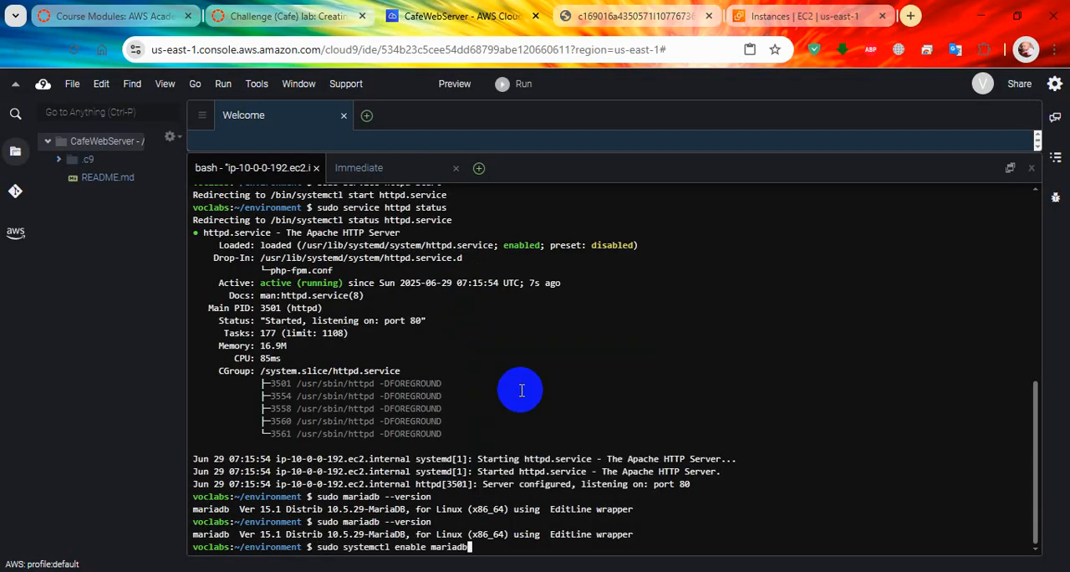
pyautogui.press('Return')
# Step: Copy sudo chkconfig mariadb on from step 12 of the lab and run it in the Cloud9 terminal
pyautogui.click(287, 16)
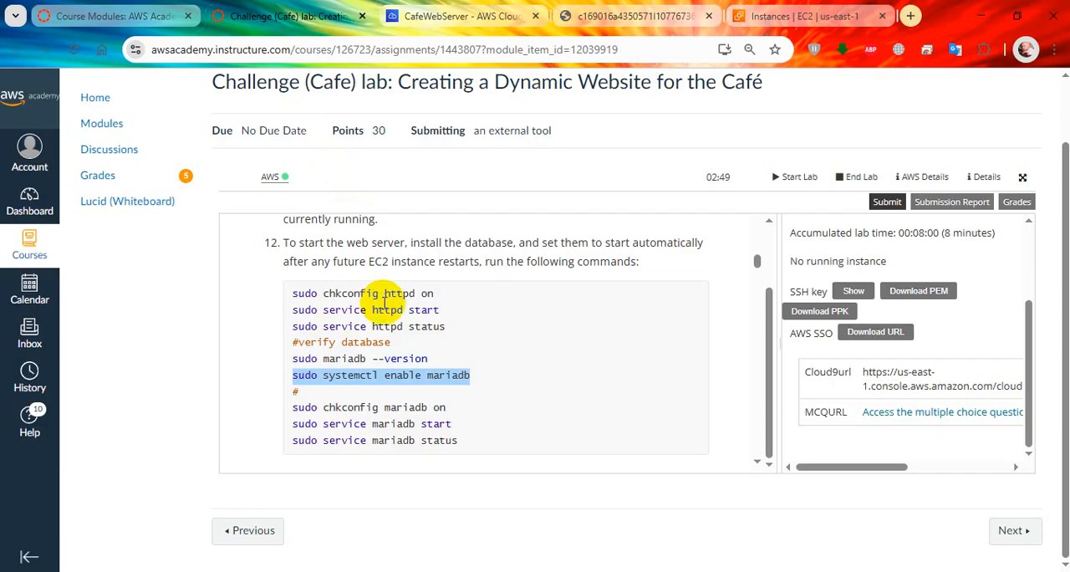
pyautogui.moveTo(447, 407); pyautogui.dragTo(288, 407)
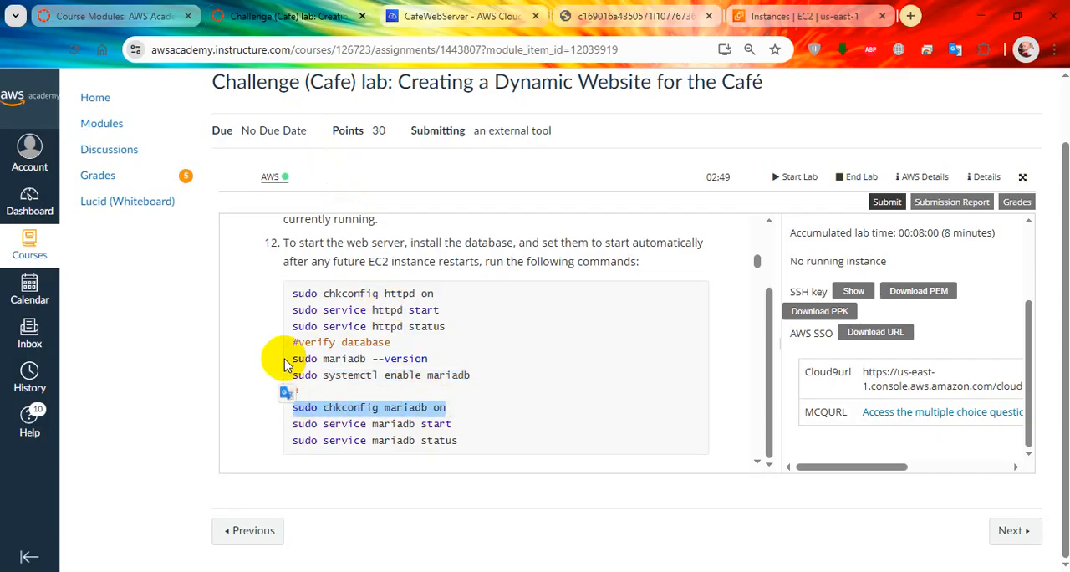
pyautogui.rightClick(337, 413)
pyautogui.click(407, 184)
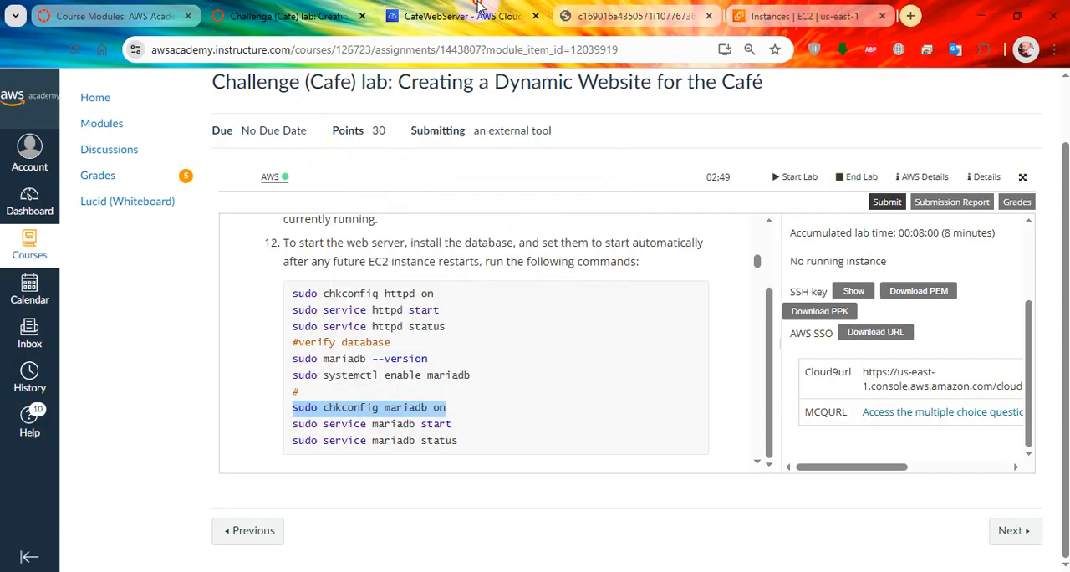
pyautogui.click(468, 16)
pyautogui.rightClick(499, 344)
pyautogui.click(536, 402)
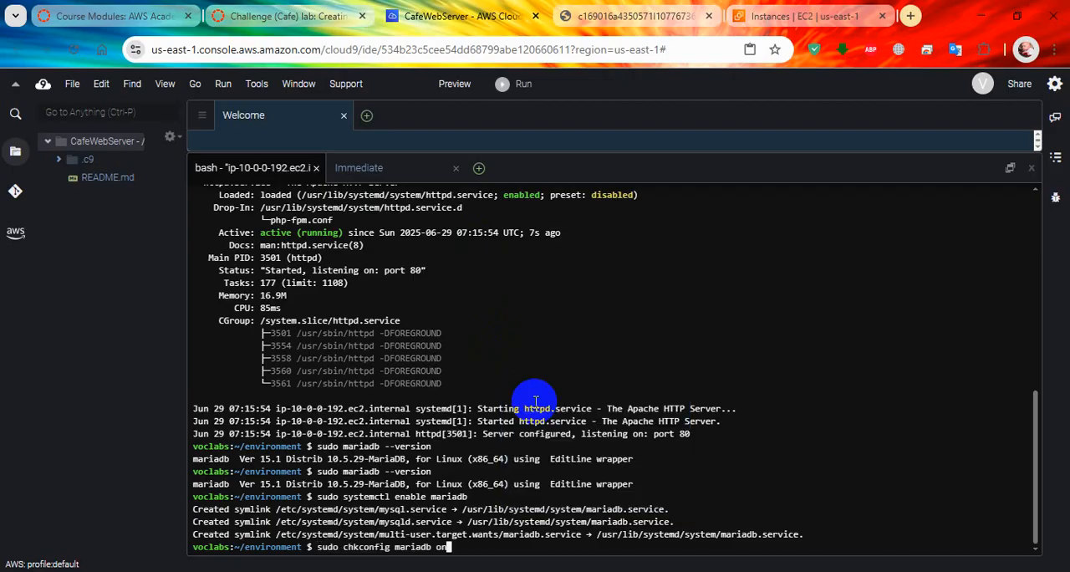
pyautogui.press('Return')
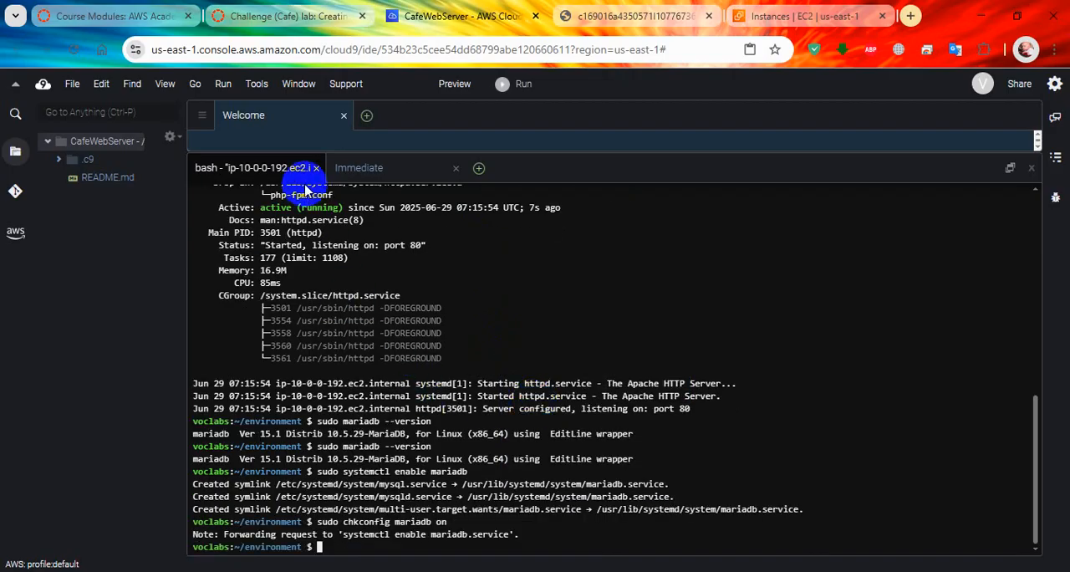
# Step: Start the database by running sudo service mariadb start from step 12 in the Cloud9 terminal
pyautogui.click(276, 17)
pyautogui.moveTo(453, 424); pyautogui.dragTo(294, 425)
pyautogui.rightClick(294, 425)
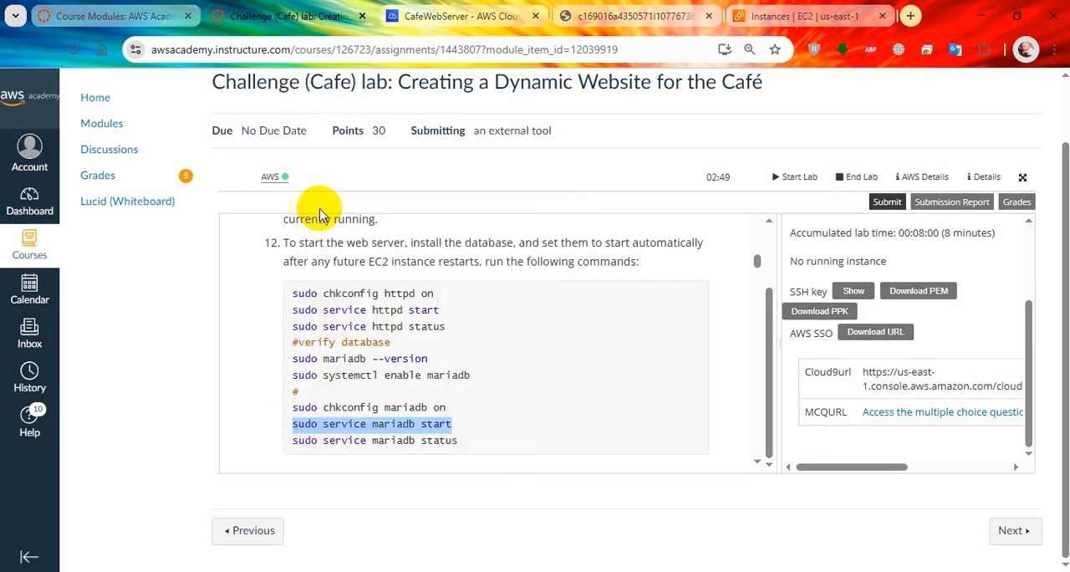
pyautogui.click(323, 203)
pyautogui.click(460, 15)
pyautogui.rightClick(485, 287)
pyautogui.click(515, 340)
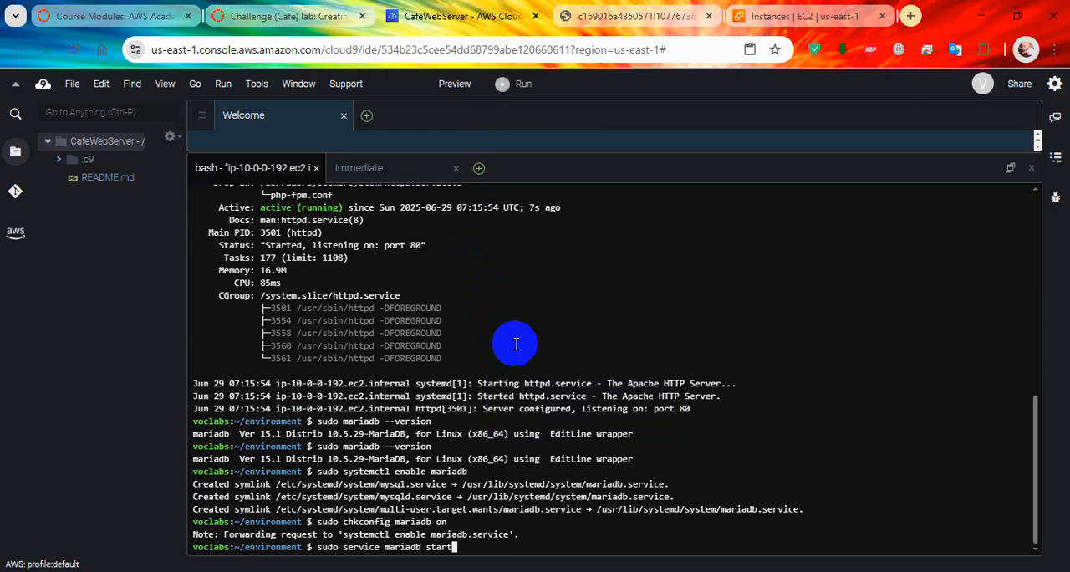
pyautogui.press('Return')
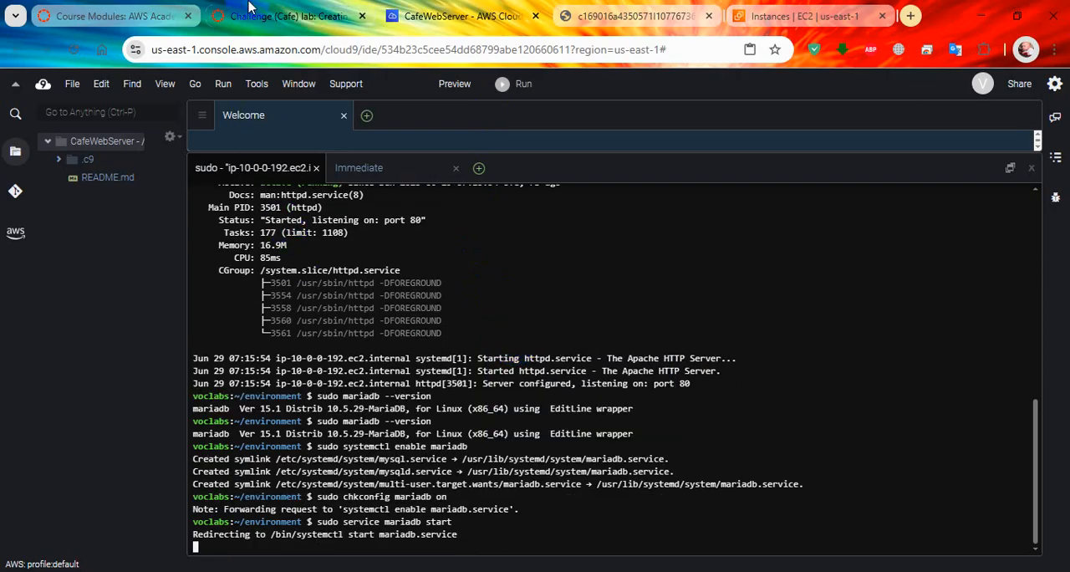
# Step: Run sudo service mariadb status from step 12 in the Cloud9 terminal to check the database service
pyautogui.click(276, 15)
pyautogui.moveTo(464, 443); pyautogui.dragTo(287, 447)
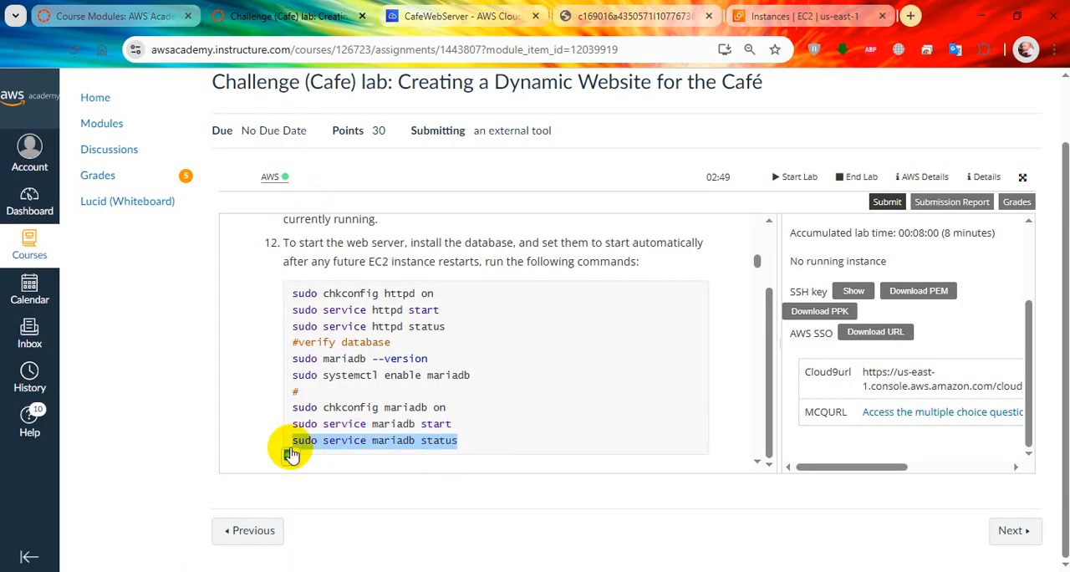
pyautogui.rightClick(321, 432)
pyautogui.click(348, 221)
pyautogui.click(447, 12)
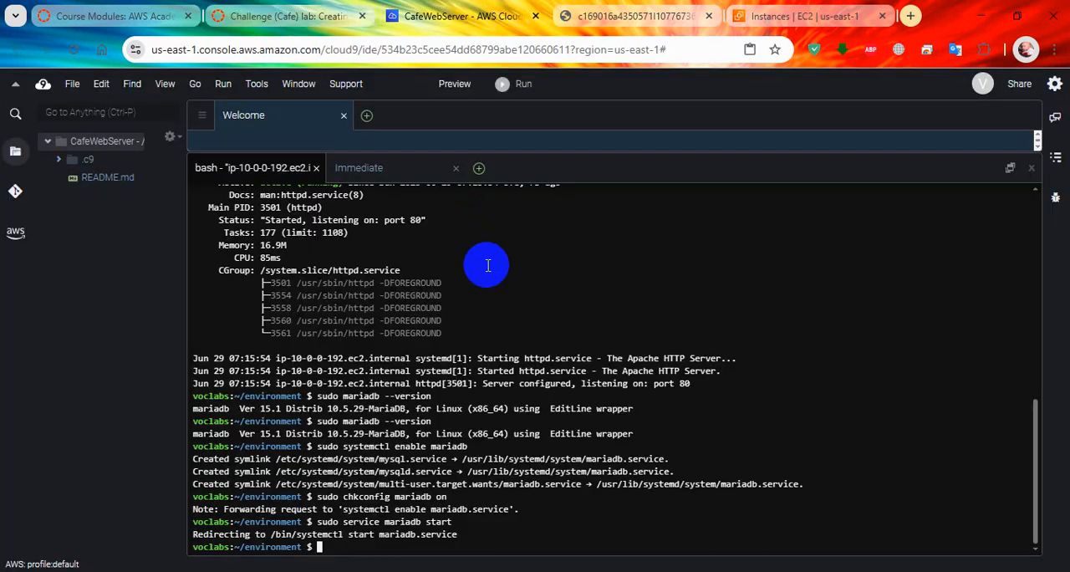
pyautogui.rightClick(497, 319)
pyautogui.click(520, 374)
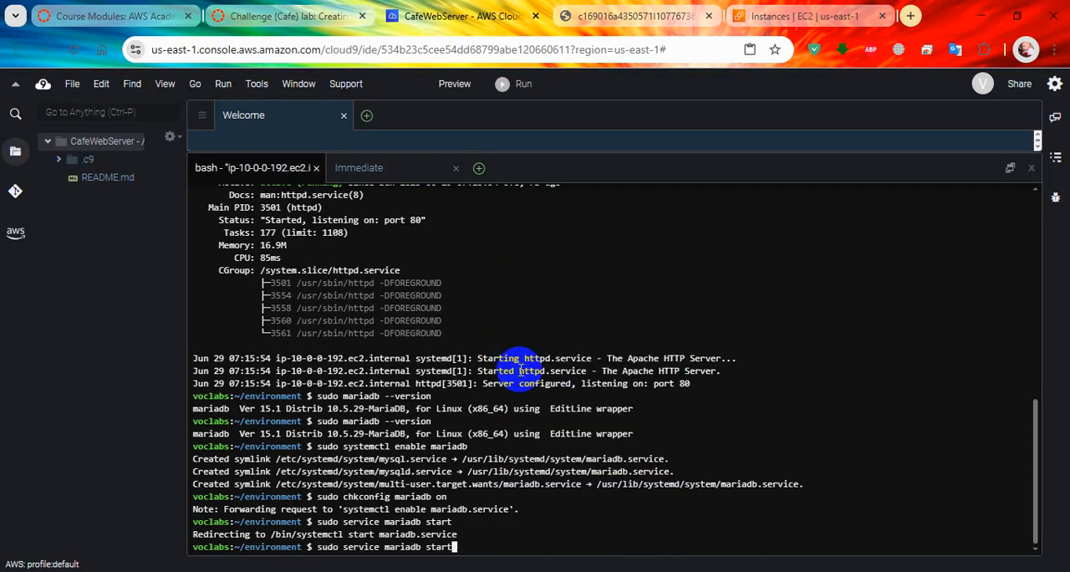
pyautogui.press('Return')
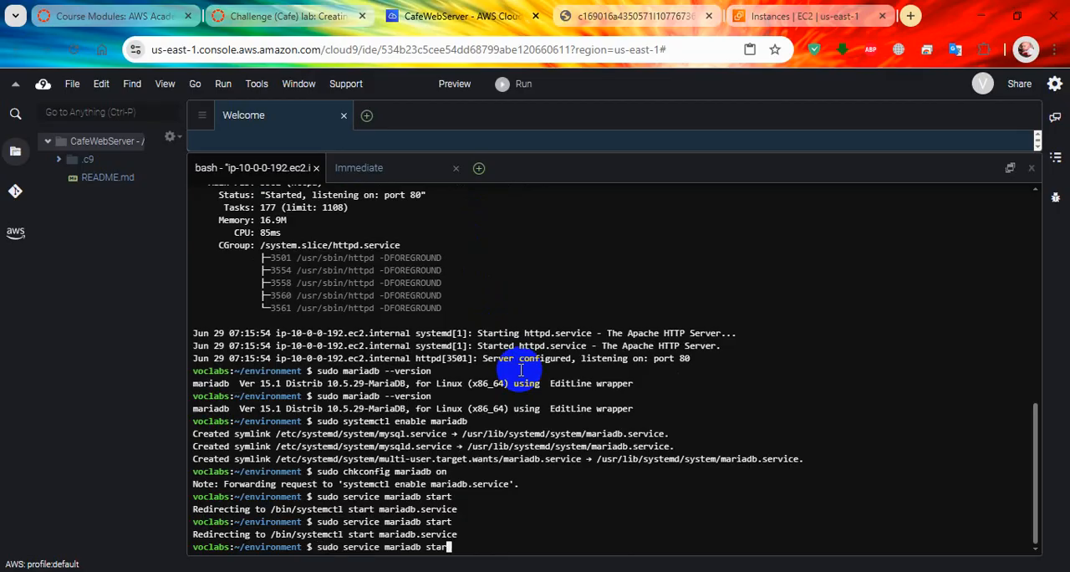
pyautogui.press('Return')
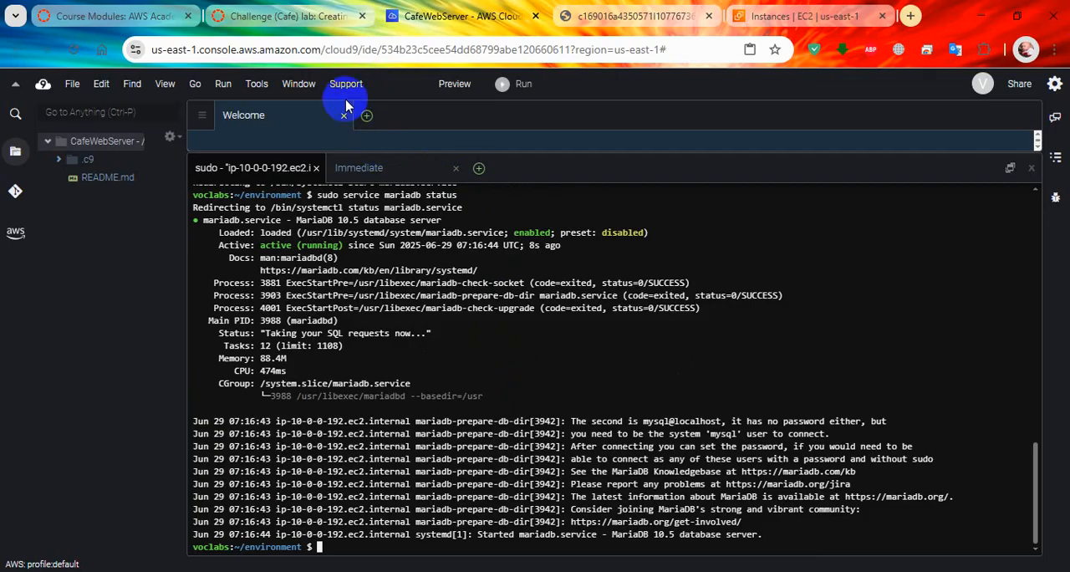
# Step: Copy the symlink command ln -s /var/www/ /home/ec2-user/environment from step 13 of the lab instructions
pyautogui.click(284, 16)
pyautogui.scroll(-3, 437, 320)
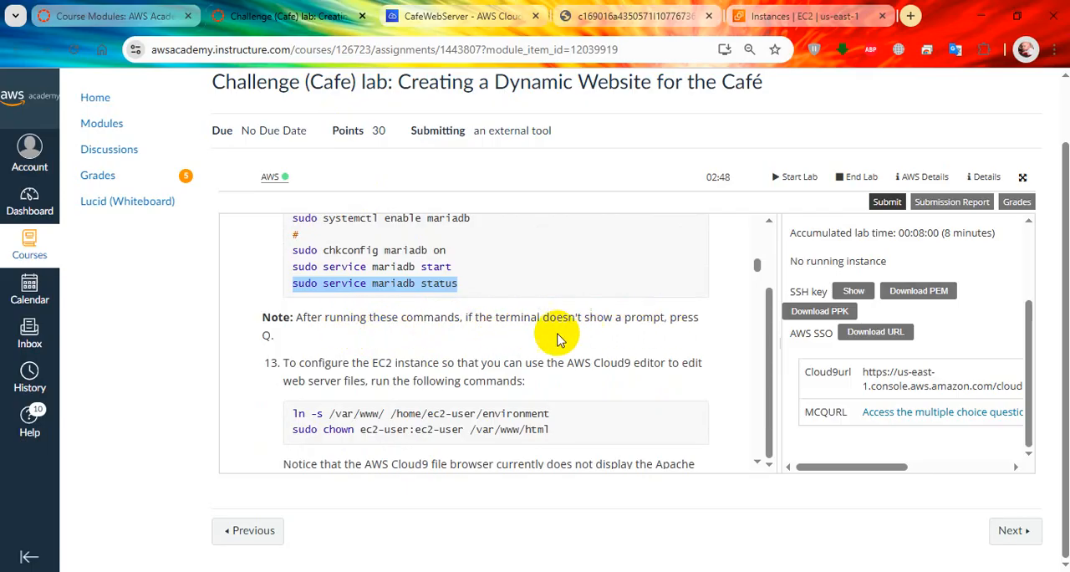
pyautogui.scroll(-1, 418, 351)
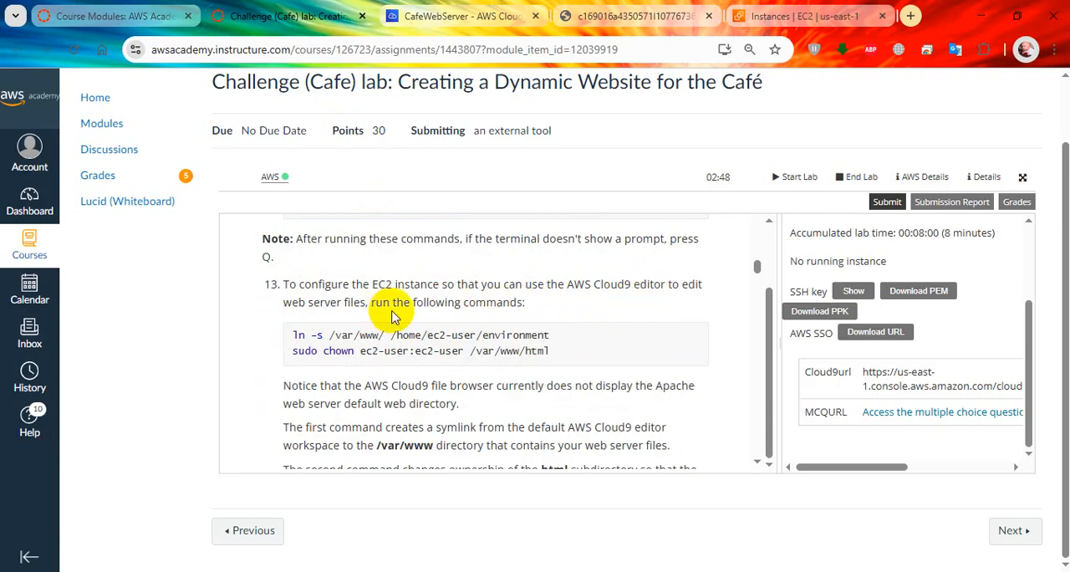
pyautogui.moveTo(553, 333); pyautogui.dragTo(298, 331)
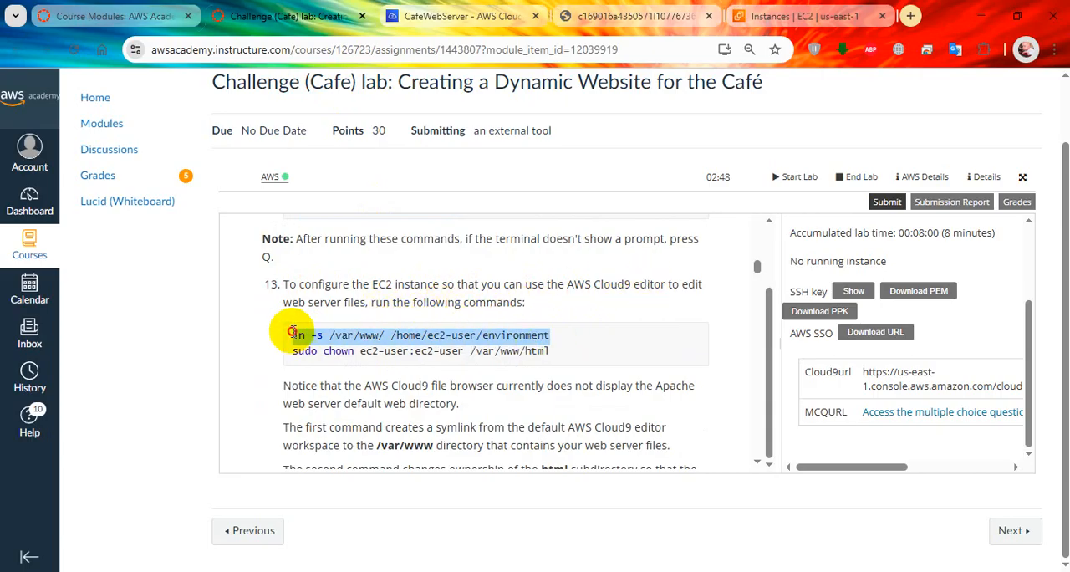
pyautogui.rightClick(358, 342)
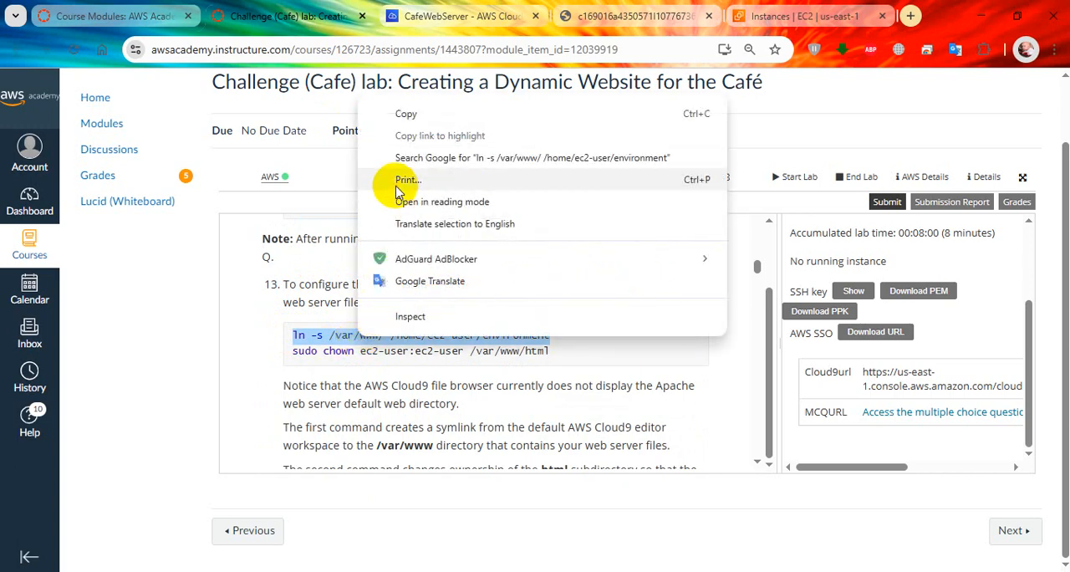
pyautogui.click(405, 112)
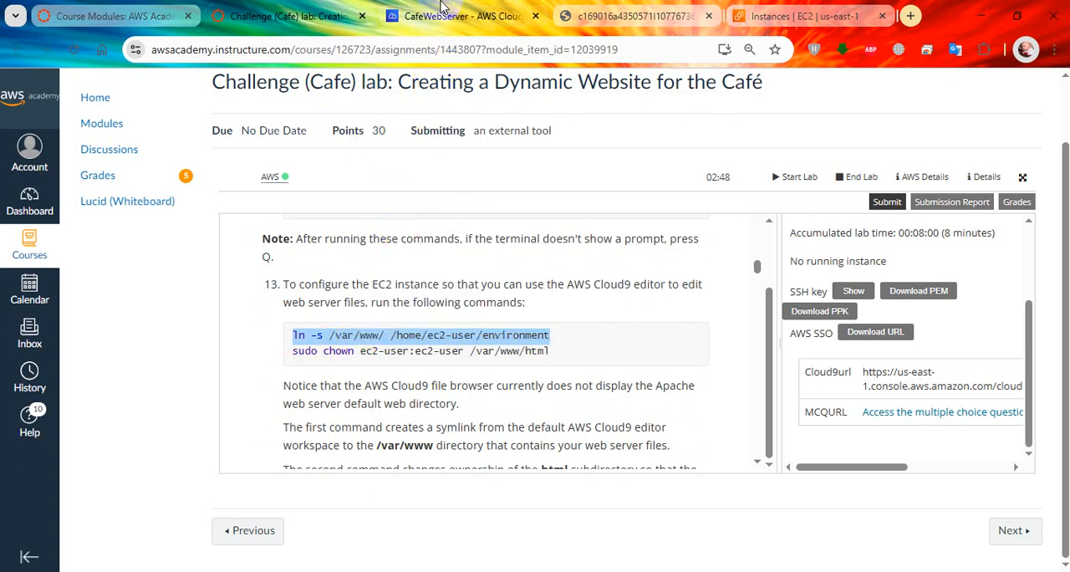
# Step: Shrink the Cloud9 terminal pane to about half the editor height and run the copied symlink command in it
pyautogui.click(460, 15)
pyautogui.moveTo(428, 153); pyautogui.dragTo(444, 319)
pyautogui.rightClick(445, 399)
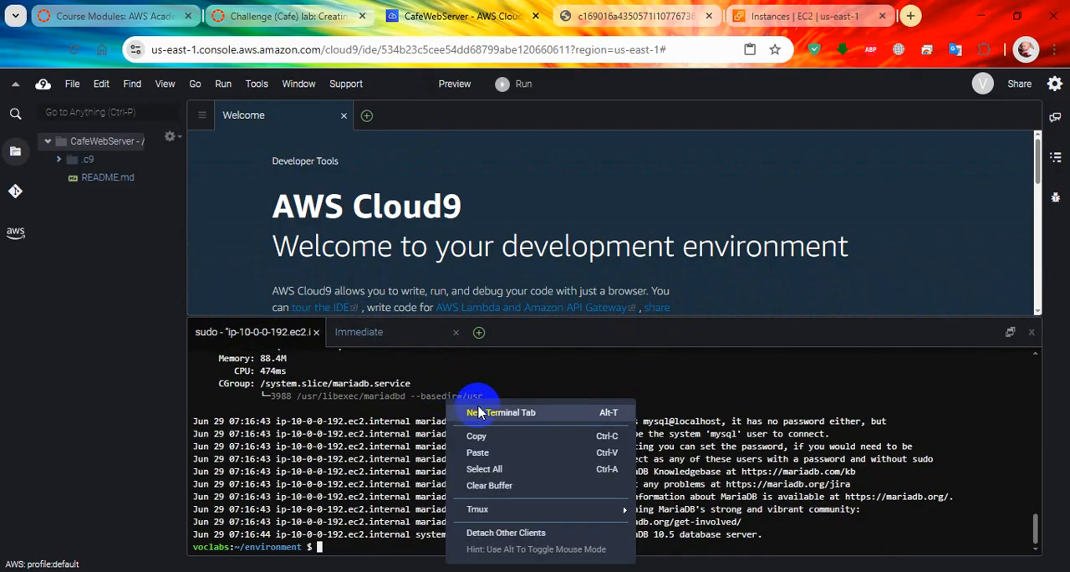
pyautogui.click(511, 453)
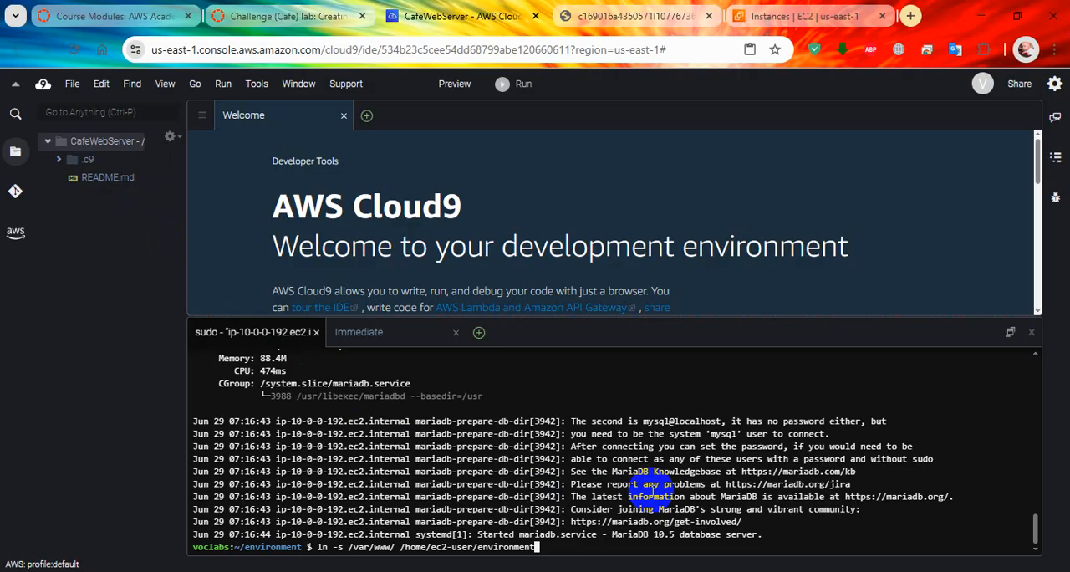
pyautogui.press('Return')
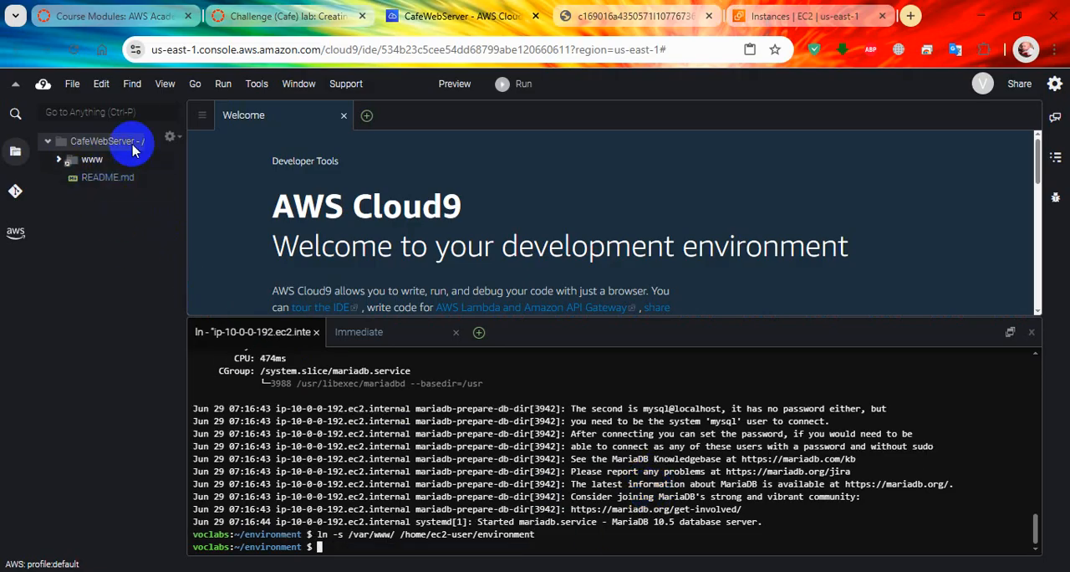
# Step: Copy sudo chown ec2-user:ec2-user /var/www/html from step 13 of the lab instructions and run it in the Cloud9 terminal
pyautogui.click(287, 18)
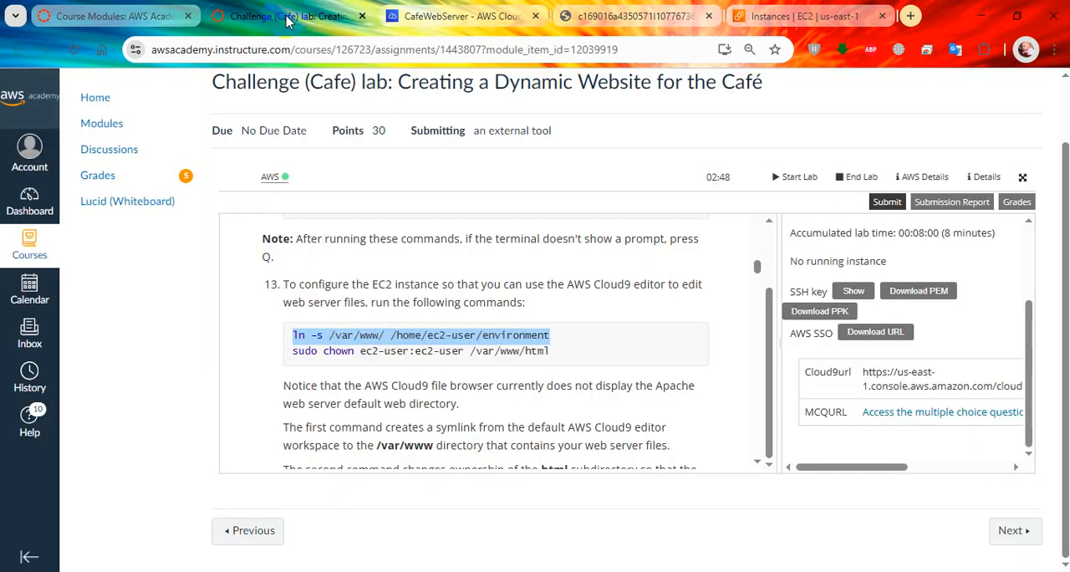
pyautogui.moveTo(553, 351); pyautogui.dragTo(293, 351)
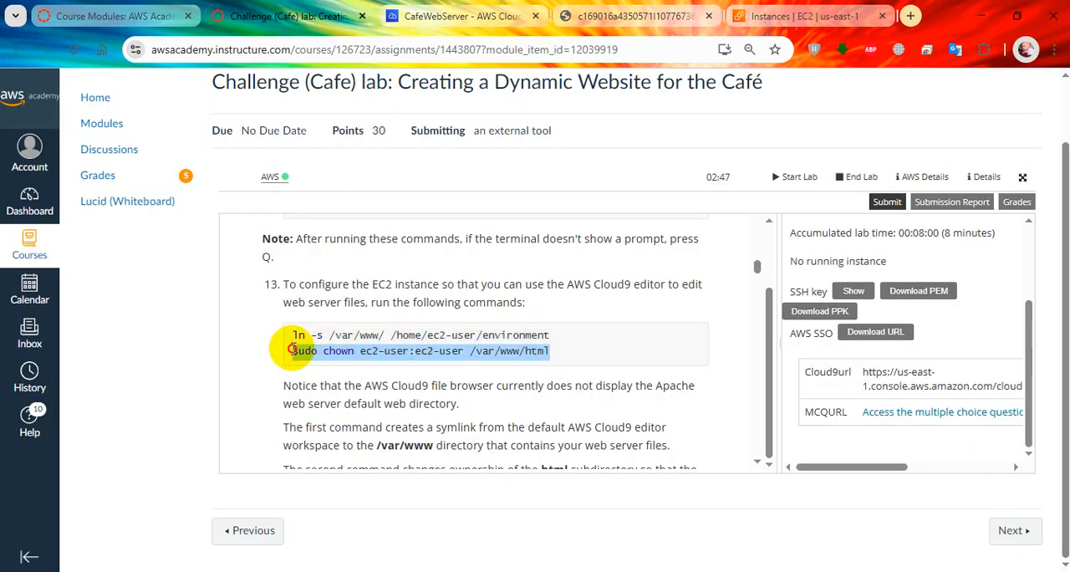
pyautogui.rightClick(294, 350)
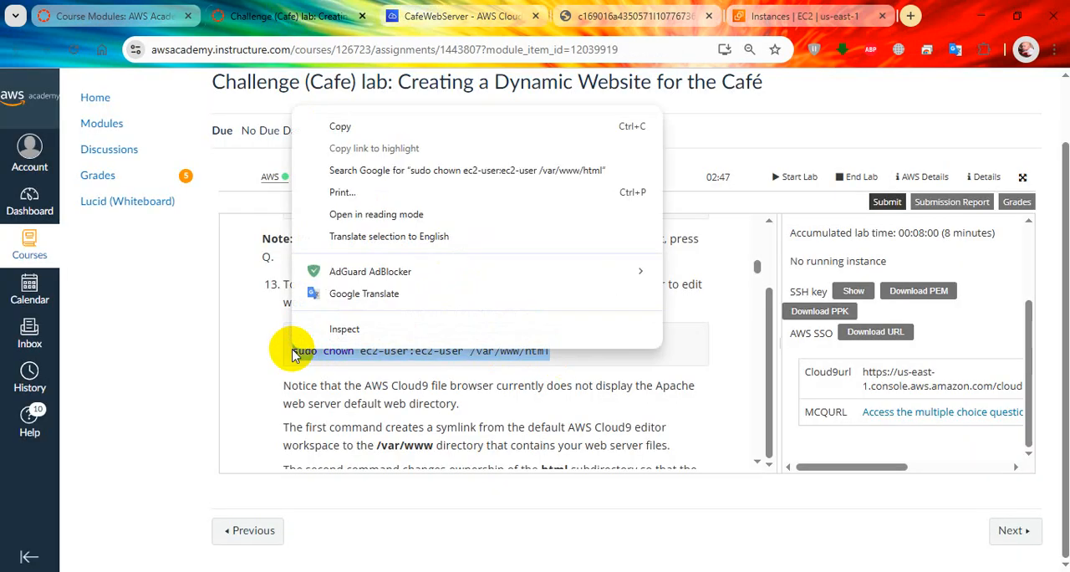
pyautogui.click(354, 123)
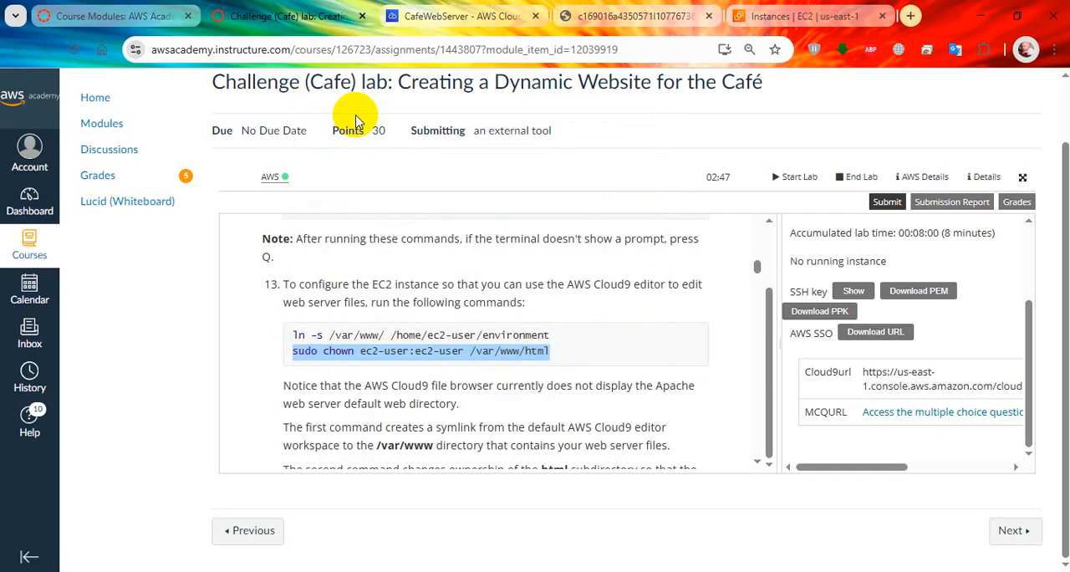
pyautogui.click(443, 24)
pyautogui.rightClick(449, 440)
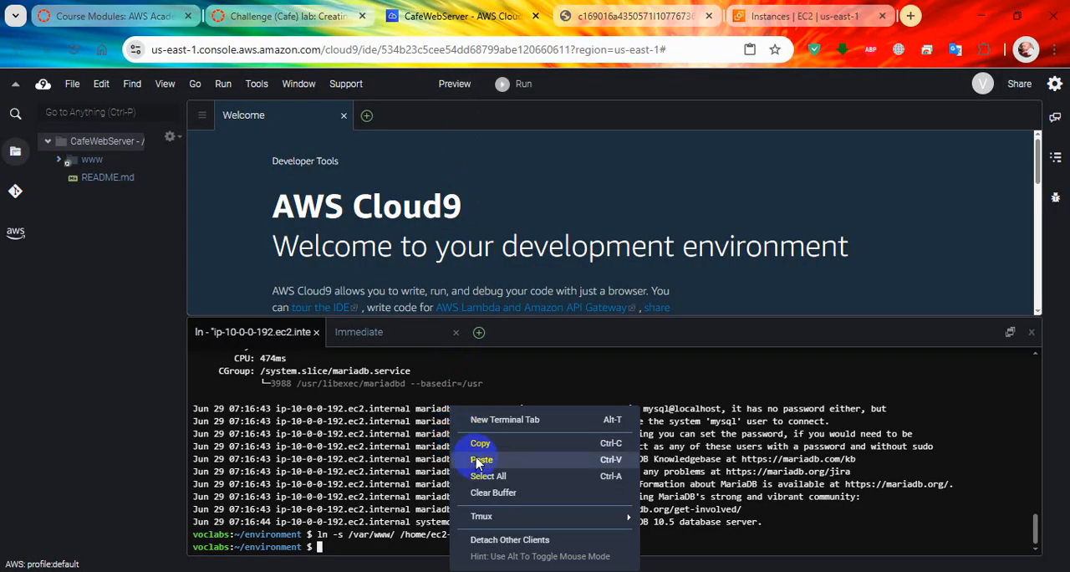
pyautogui.click(478, 460)
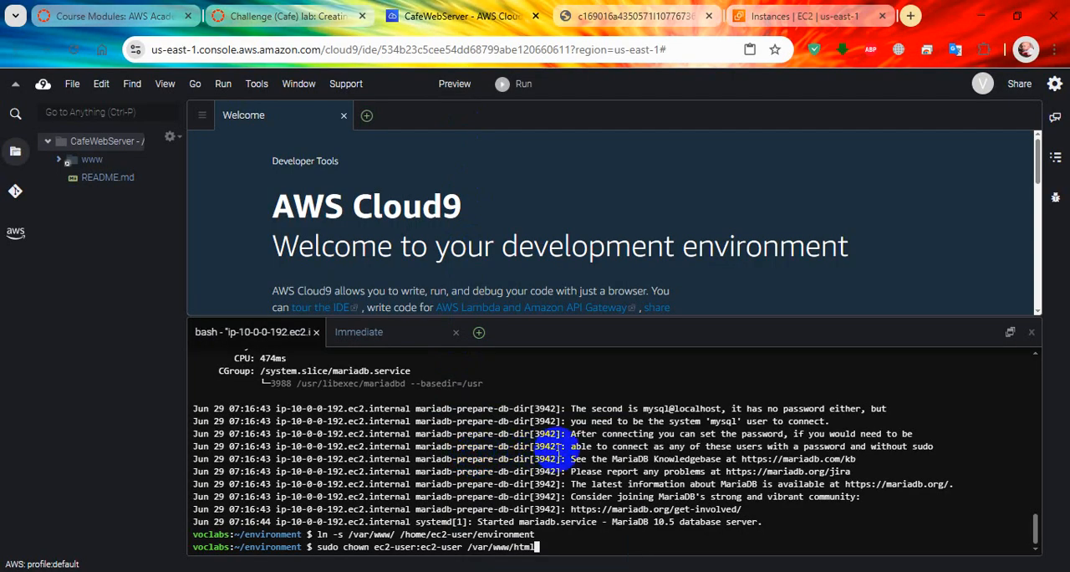
pyautogui.press('Return')
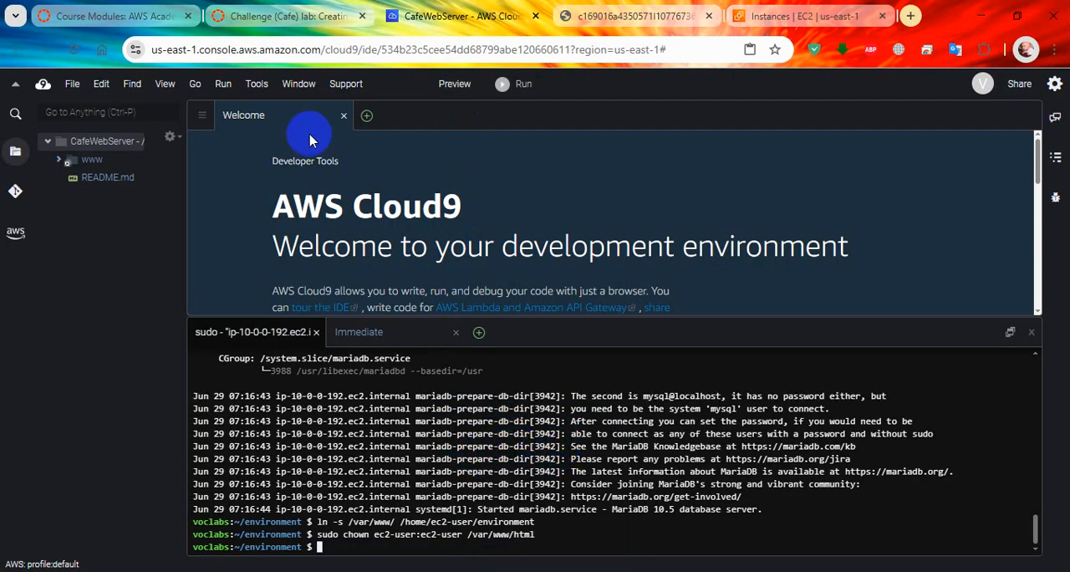
# Step: Following step 14, expand the www directory in the Cloud9 file tree, select its html folder and make the terminal pane slightly shorter
pyautogui.click(287, 23)
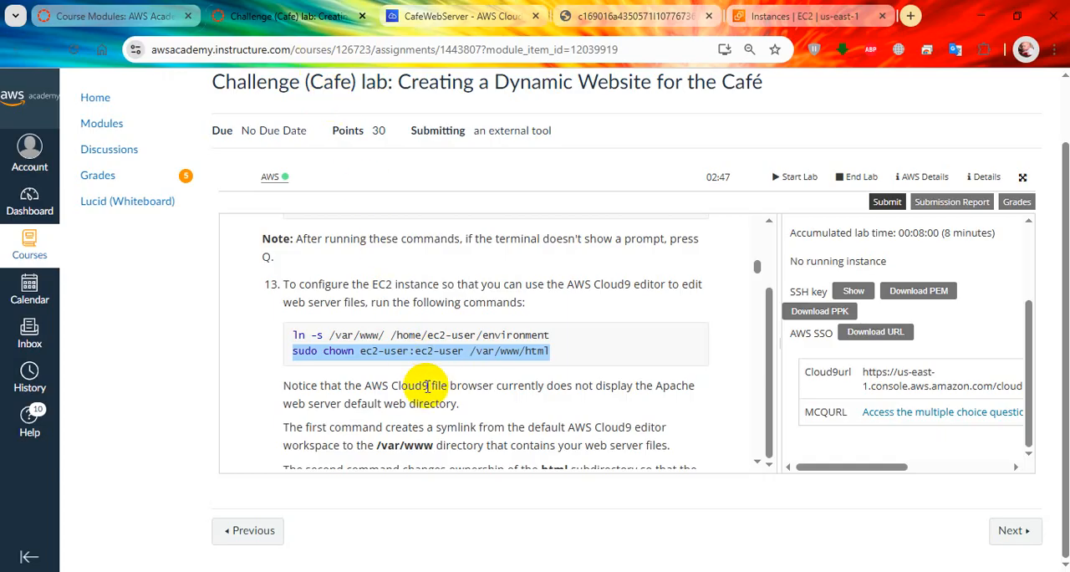
pyautogui.scroll(-1, 418, 382)
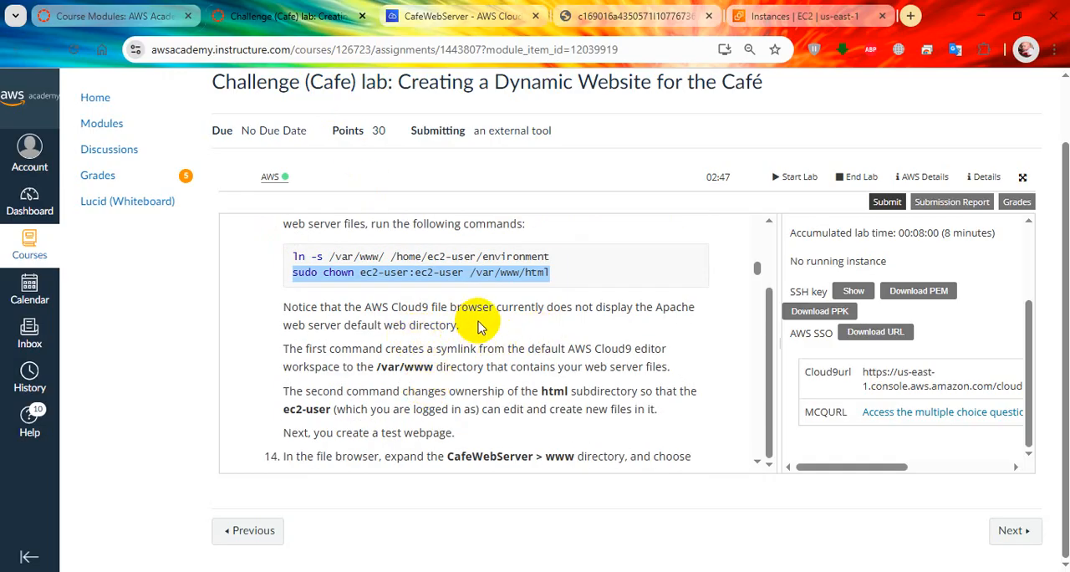
pyautogui.scroll(-1, 343, 305)
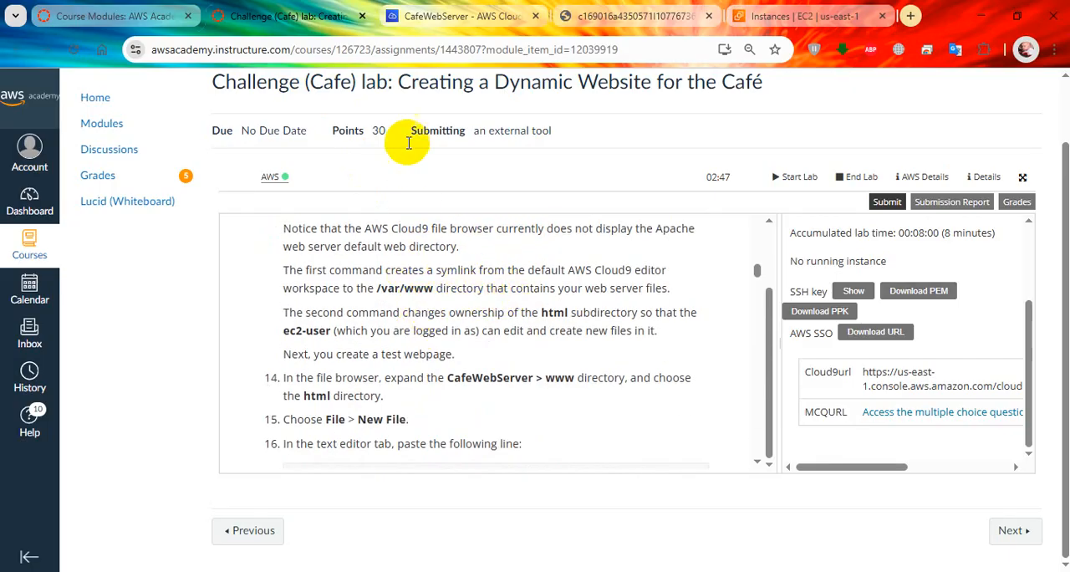
pyautogui.click(502, 16)
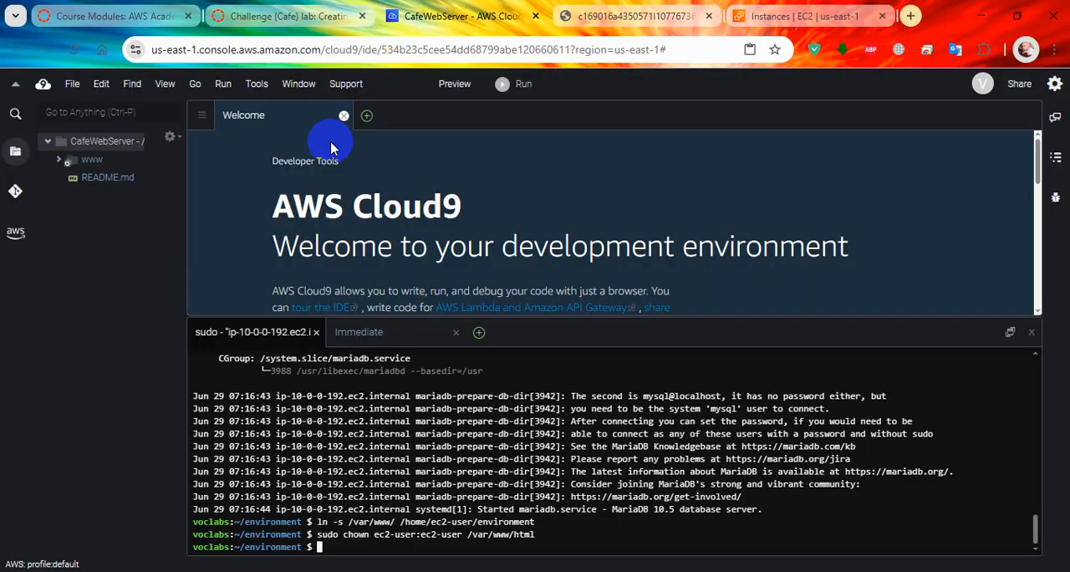
pyautogui.doubleClick(107, 166)
pyautogui.click(101, 195)
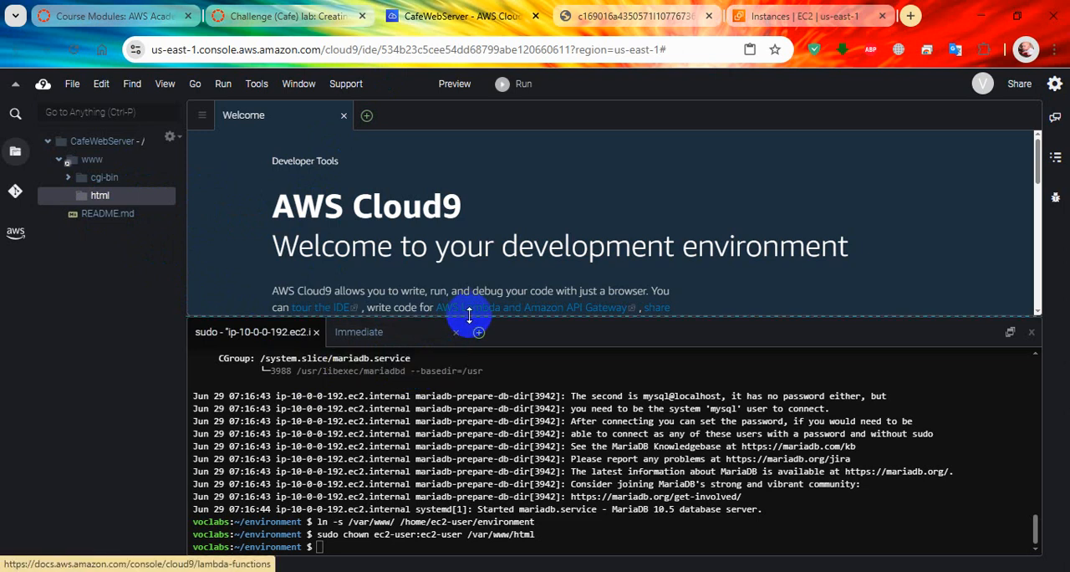
pyautogui.moveTo(466, 322); pyautogui.dragTo(443, 358)
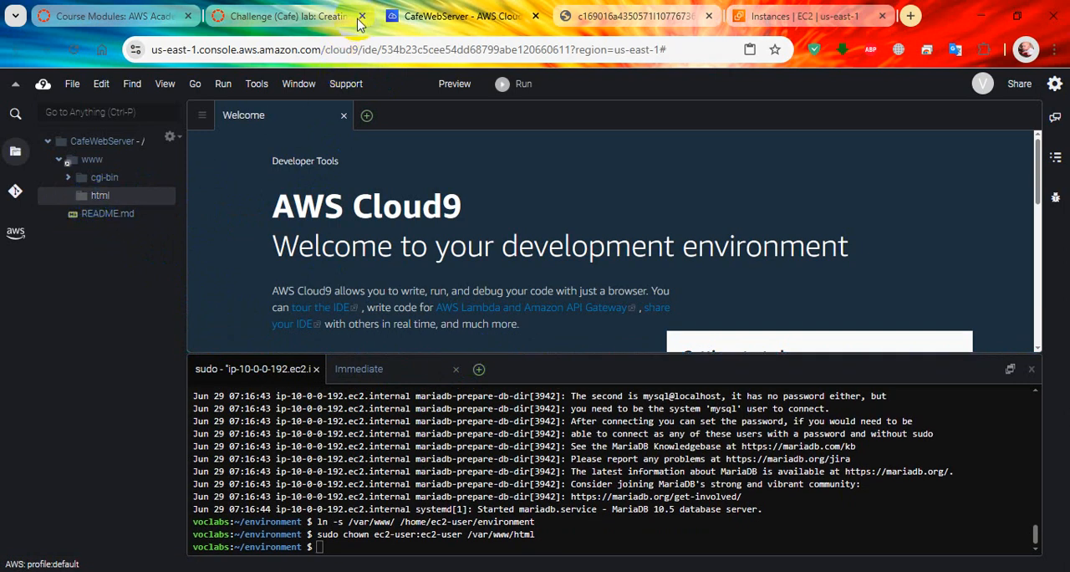
# Step: Copy the line <html>Hello from the café web server!</html> from step 16 of the lab instructions
pyautogui.click(293, 16)
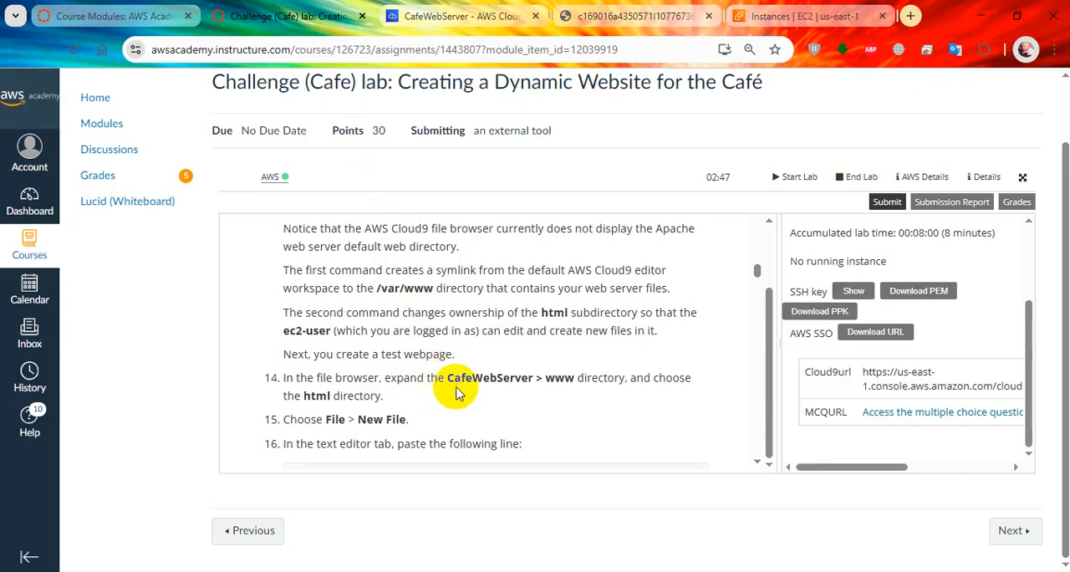
pyautogui.scroll(-1, 485, 383)
pyautogui.scroll(-1, 493, 378)
pyautogui.moveTo(559, 327); pyautogui.dragTo(299, 319)
pyautogui.rightClick(293, 318)
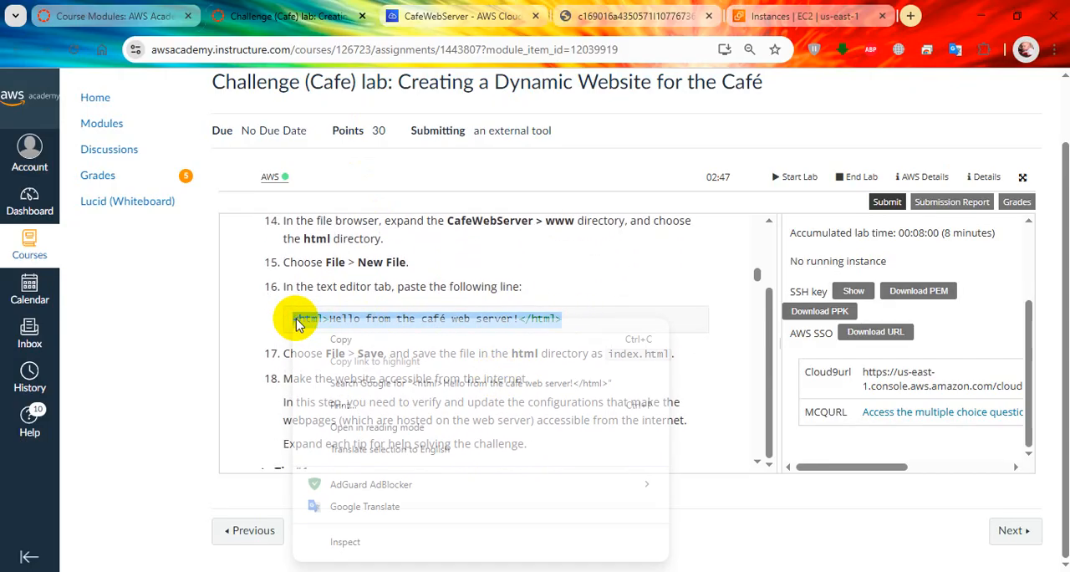
pyautogui.click(310, 337)
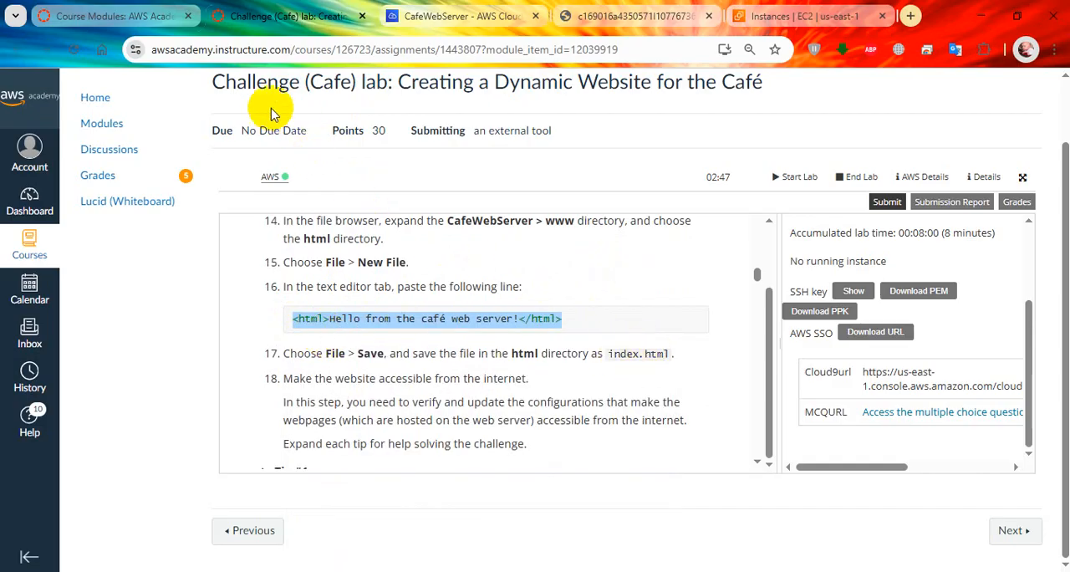
# Step: Create a new file named index.html inside the html folder in Cloud9
pyautogui.click(458, 16)
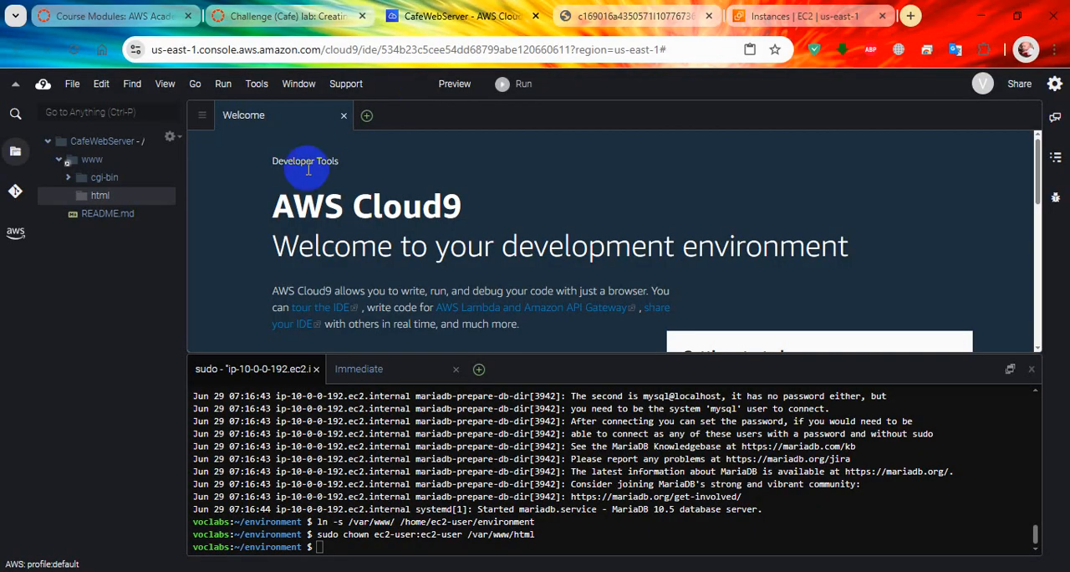
pyautogui.click(104, 202)
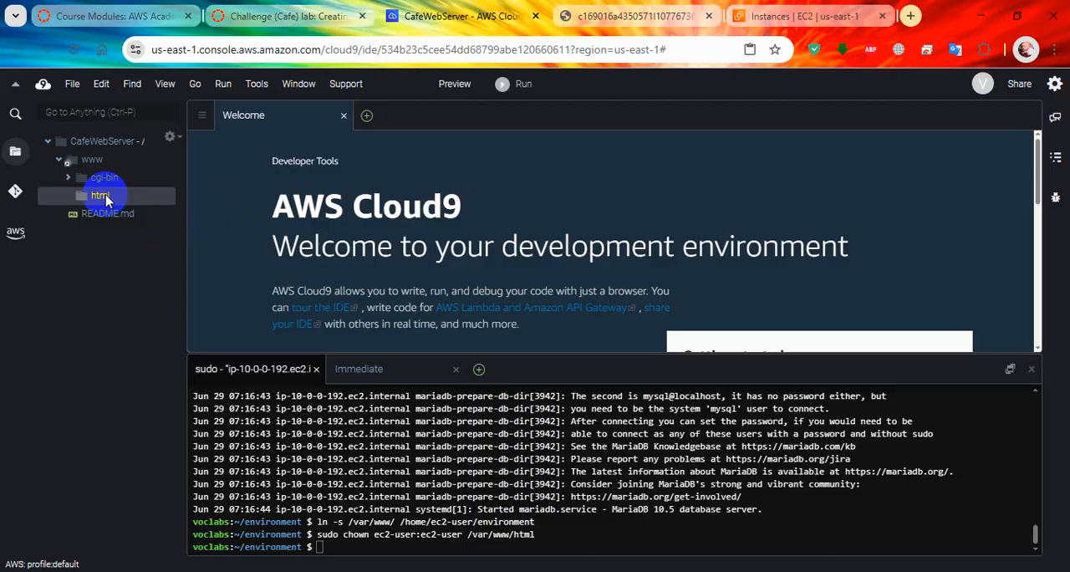
pyautogui.rightClick(102, 196)
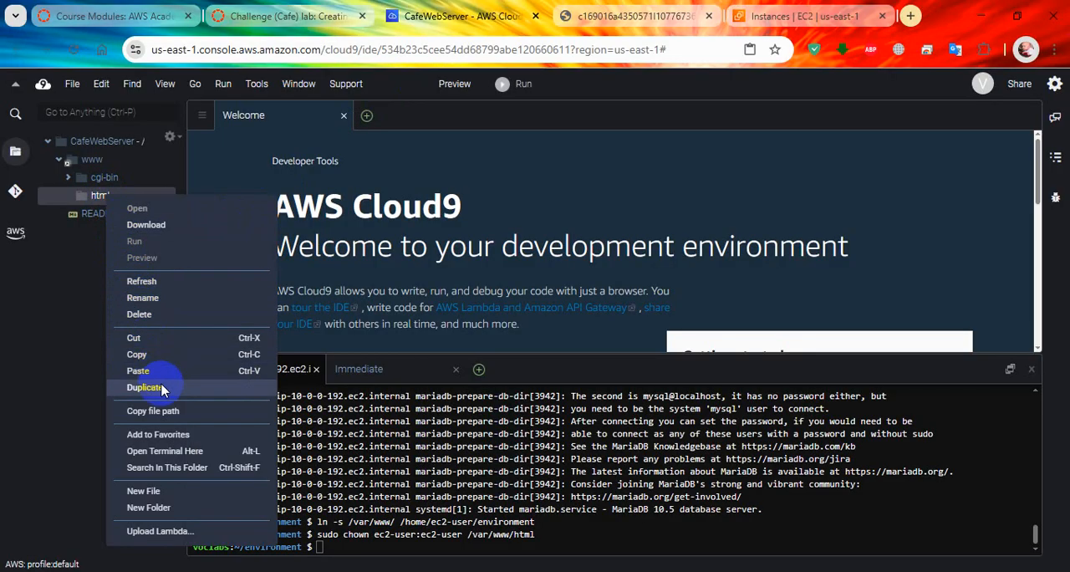
pyautogui.click(169, 491)
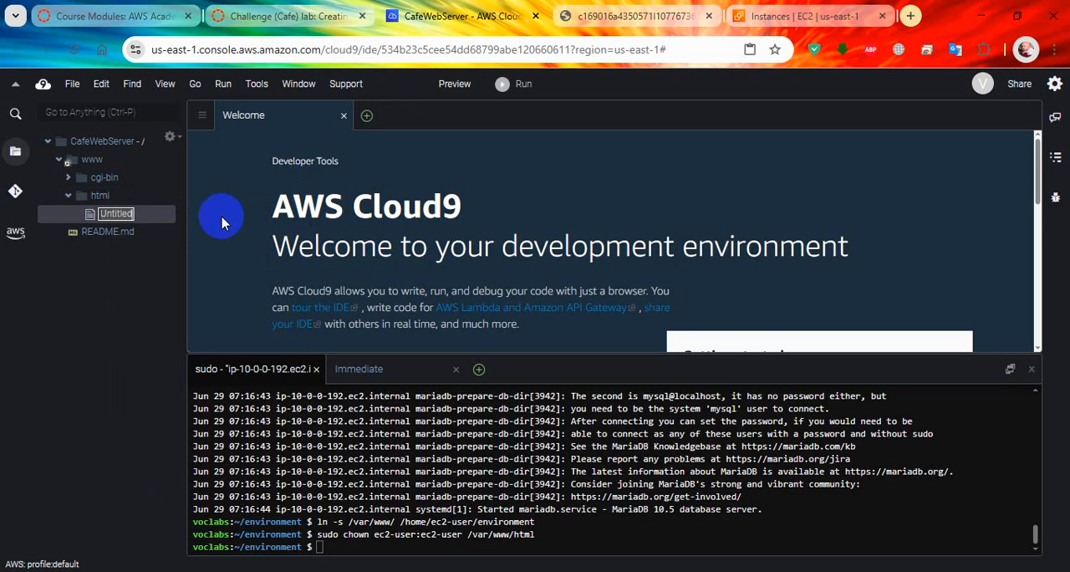
pyautogui.write('inde')
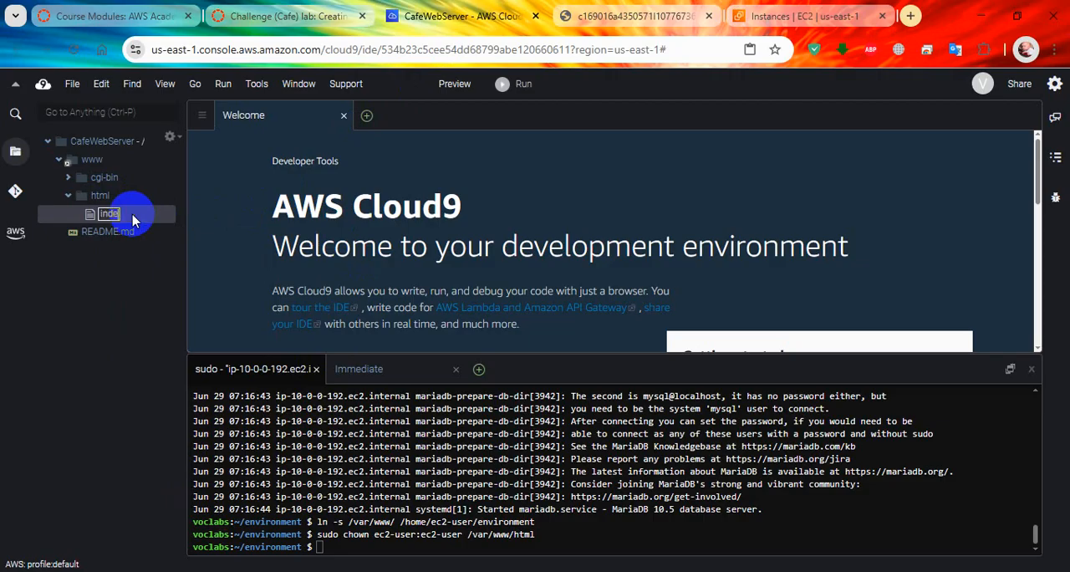
pyautogui.press('Return')
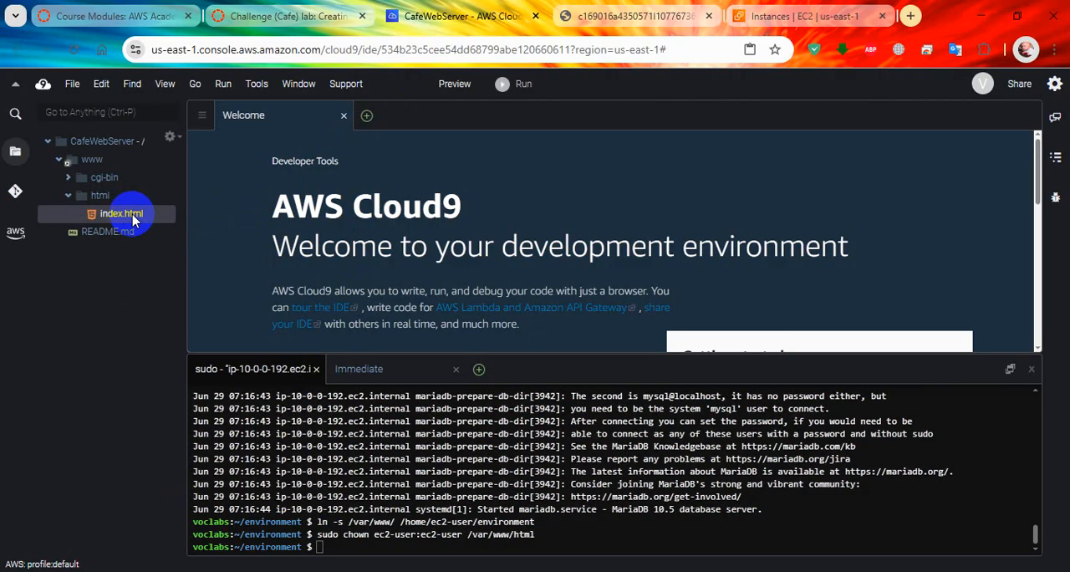
# Step: Open index.html, close the Welcome page, paste the copied hello line into the file and save it
pyautogui.rightClick(134, 219)
pyautogui.click(142, 227)
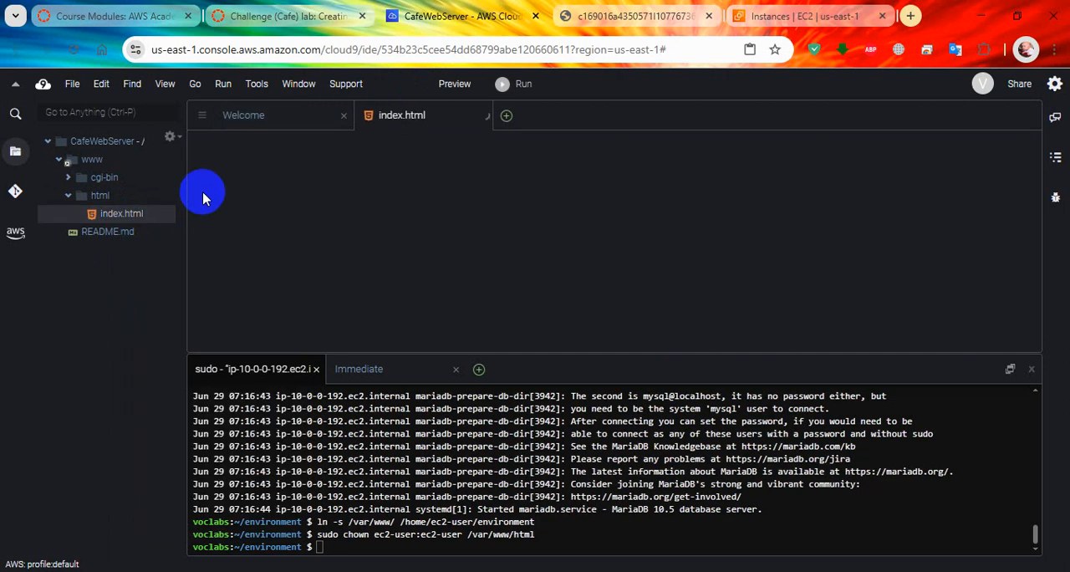
pyautogui.click(342, 116)
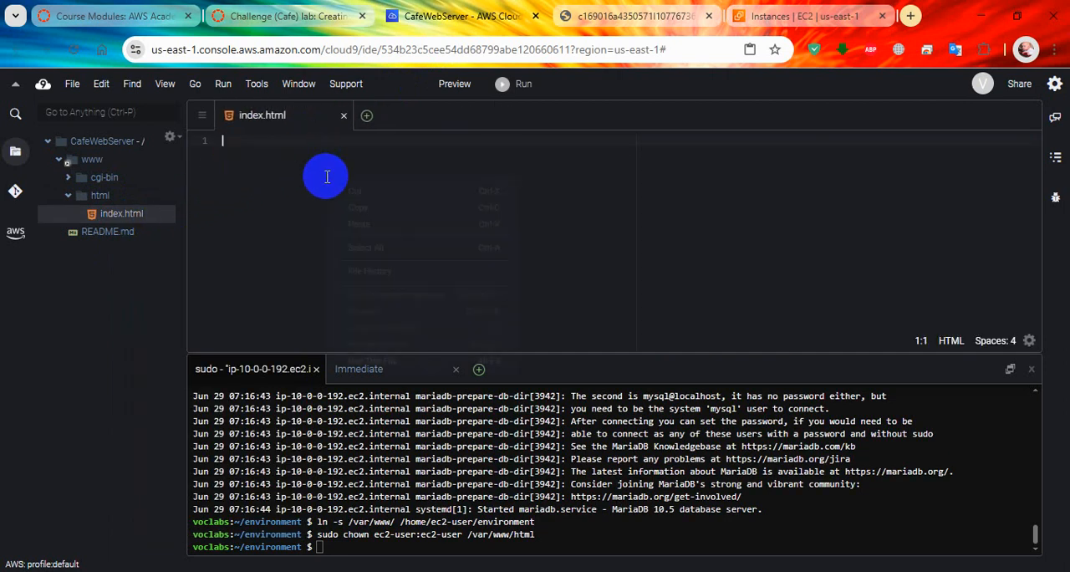
pyautogui.rightClick(327, 176)
pyautogui.click(383, 216)
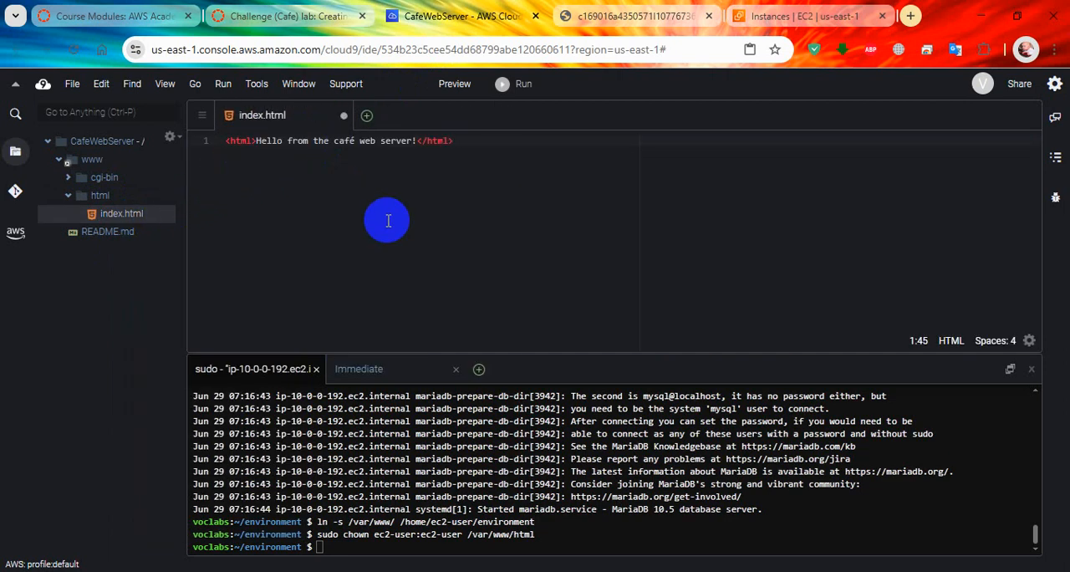
pyautogui.click(72, 83)
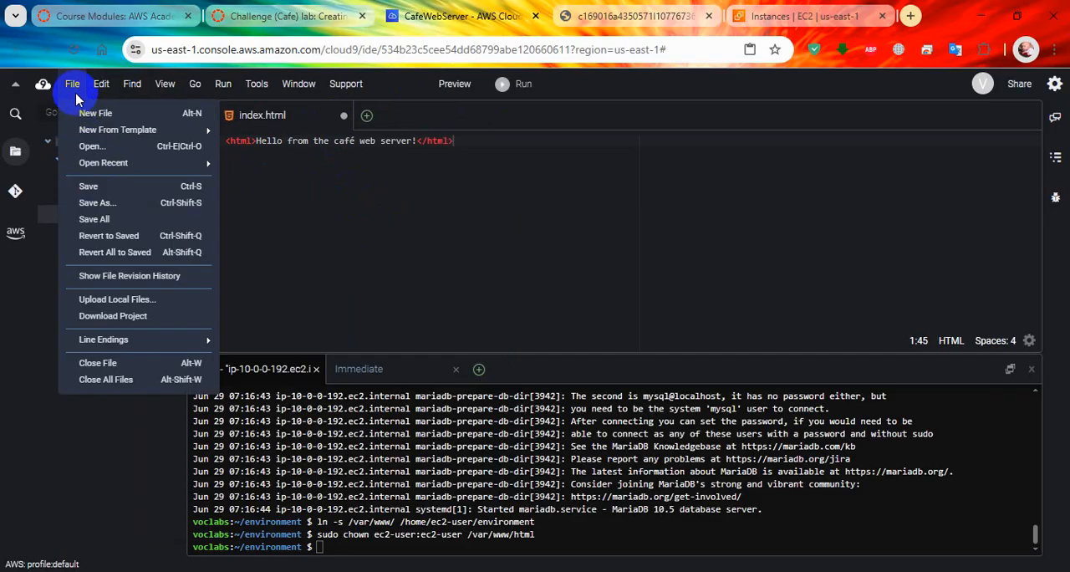
pyautogui.click(88, 187)
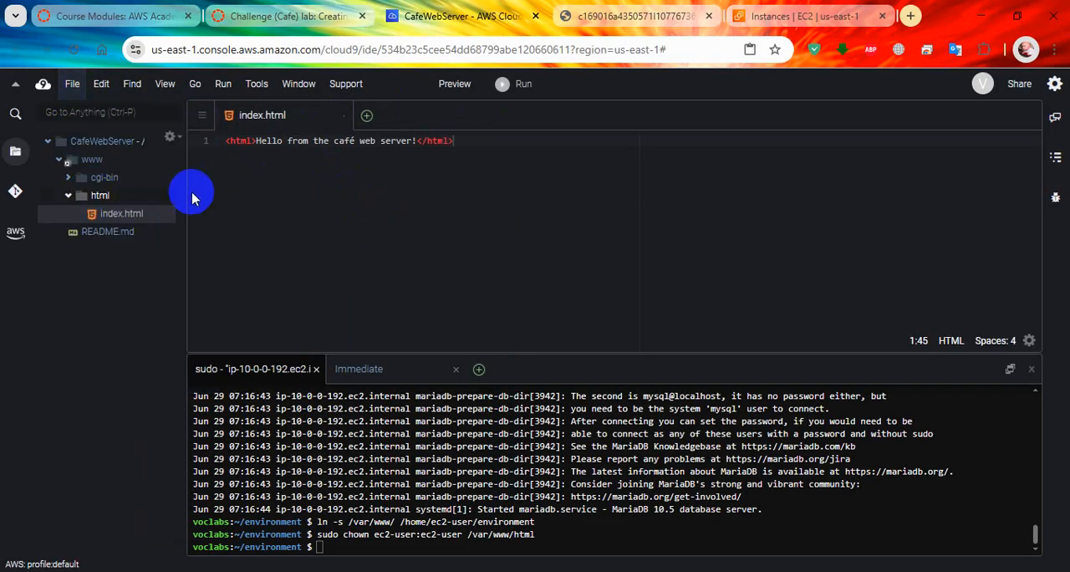
# Step: Return to the lab instructions and expand Tip #1 under step 18 to read how to test the website
pyautogui.click(286, 19)
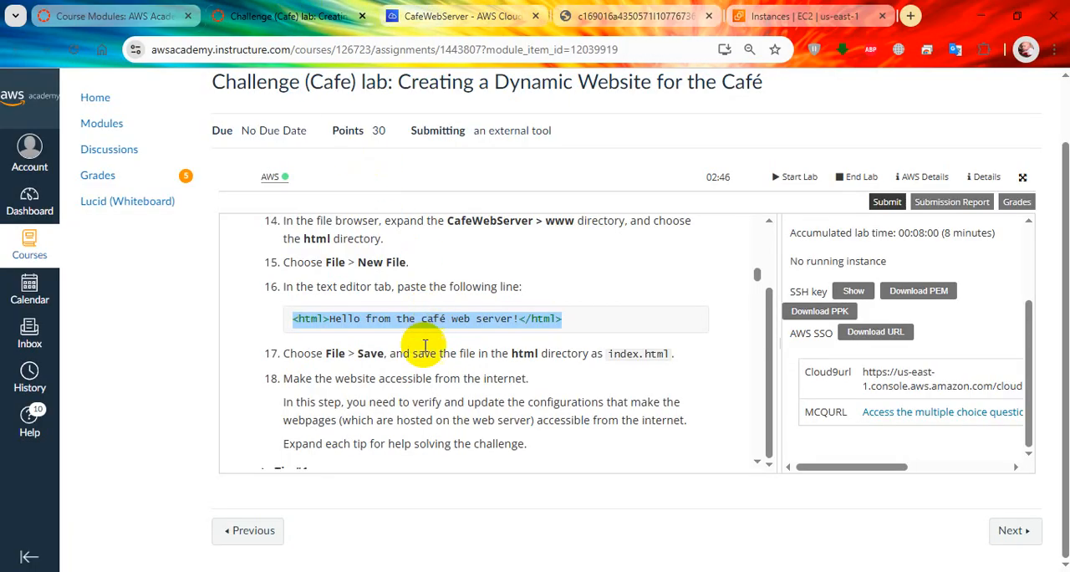
pyautogui.scroll(-1, 493, 358)
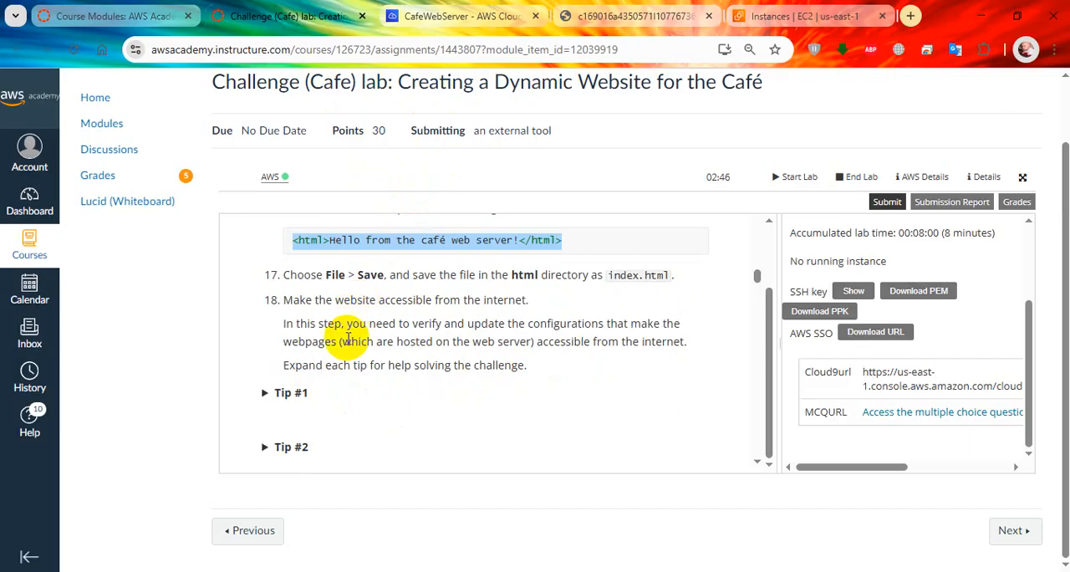
pyautogui.click(268, 392)
pyautogui.scroll(-1, 418, 410)
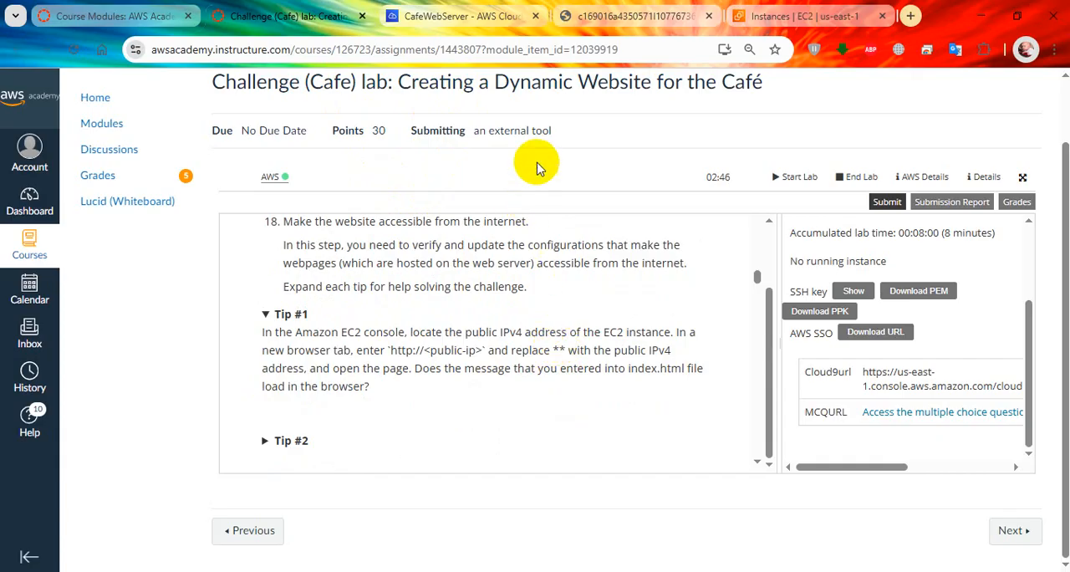
# Step: Copy the public IPv4 address of the CafeWebServer instance from the EC2 console and load it in a Firefox private window
pyautogui.click(798, 16)
pyautogui.click(231, 390)
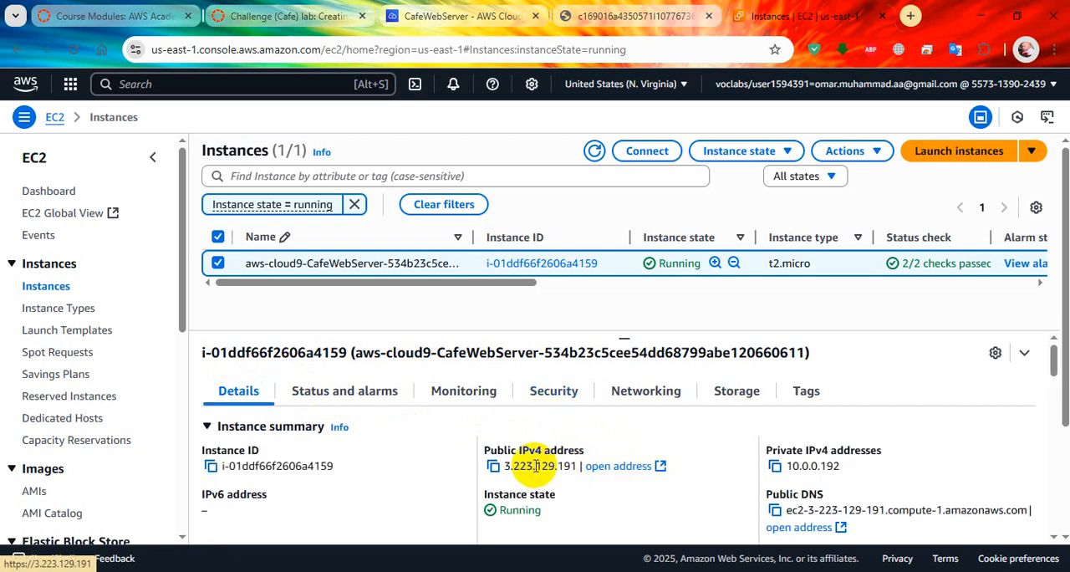
pyautogui.click(494, 465)
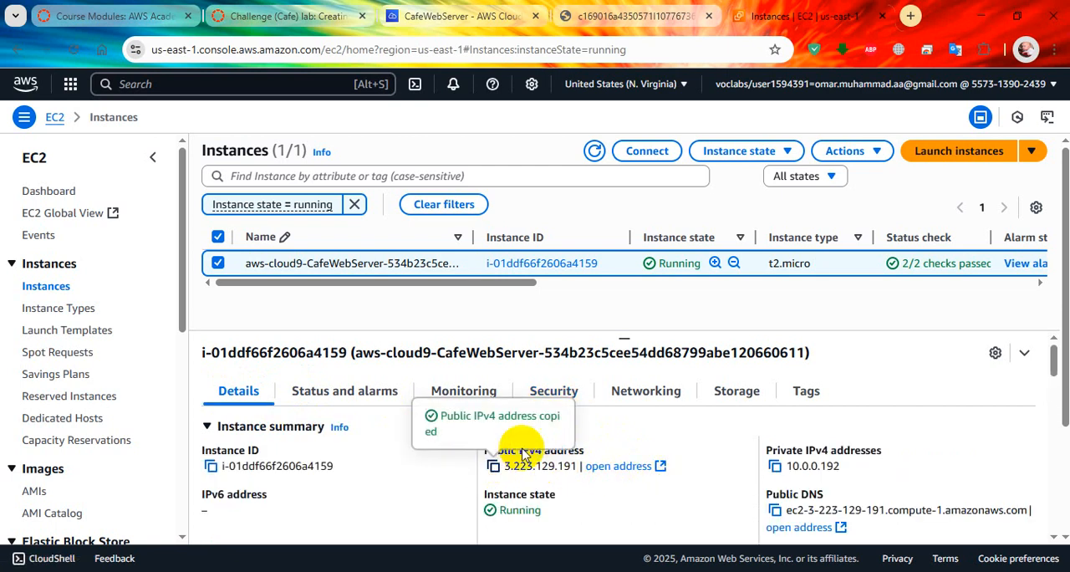
pyautogui.click(341, 571)
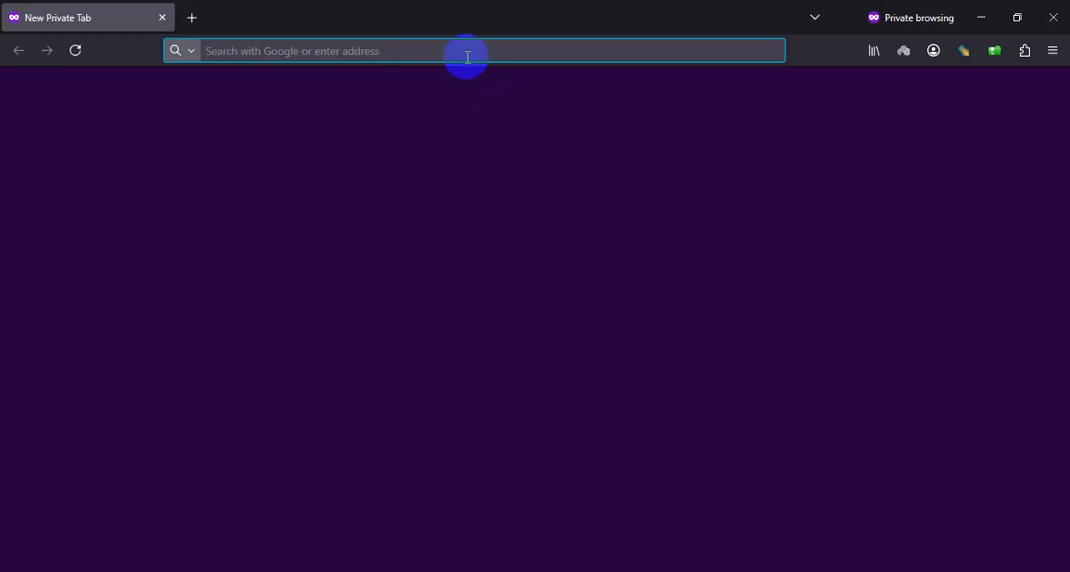
pyautogui.hotkey('ctrl', 'v')
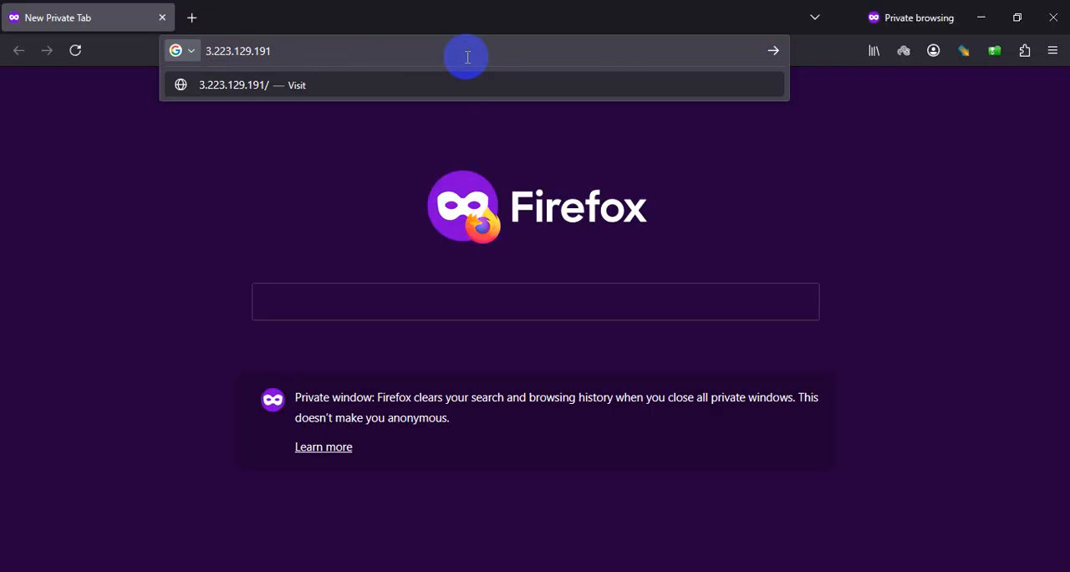
pyautogui.press('Return')
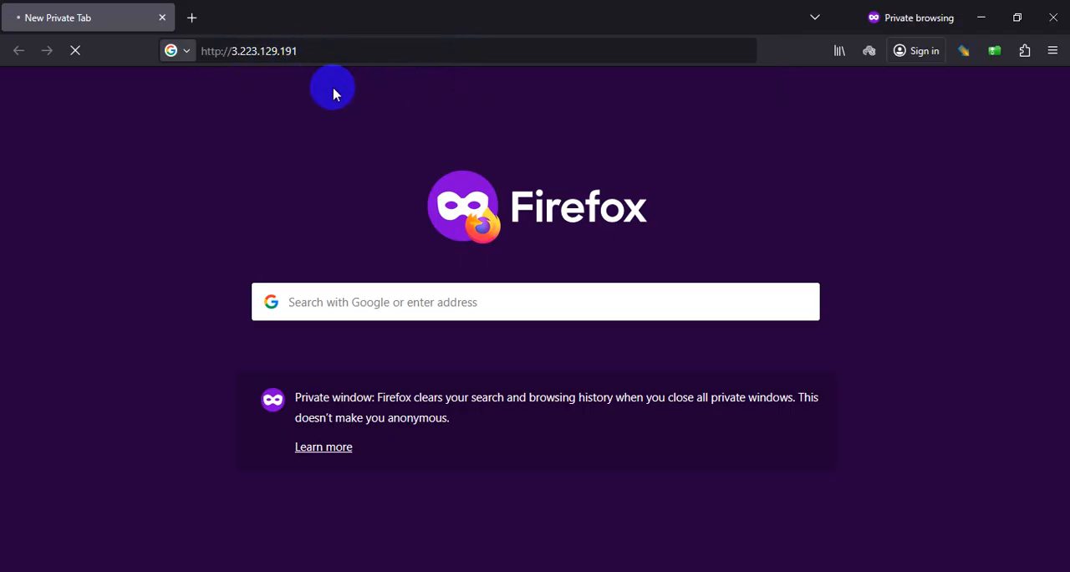
# Step: Return to the lab instructions and expand Tip #2 to read how to allow inbound HTTP traffic
pyautogui.hotkey('alt', 'Tab')
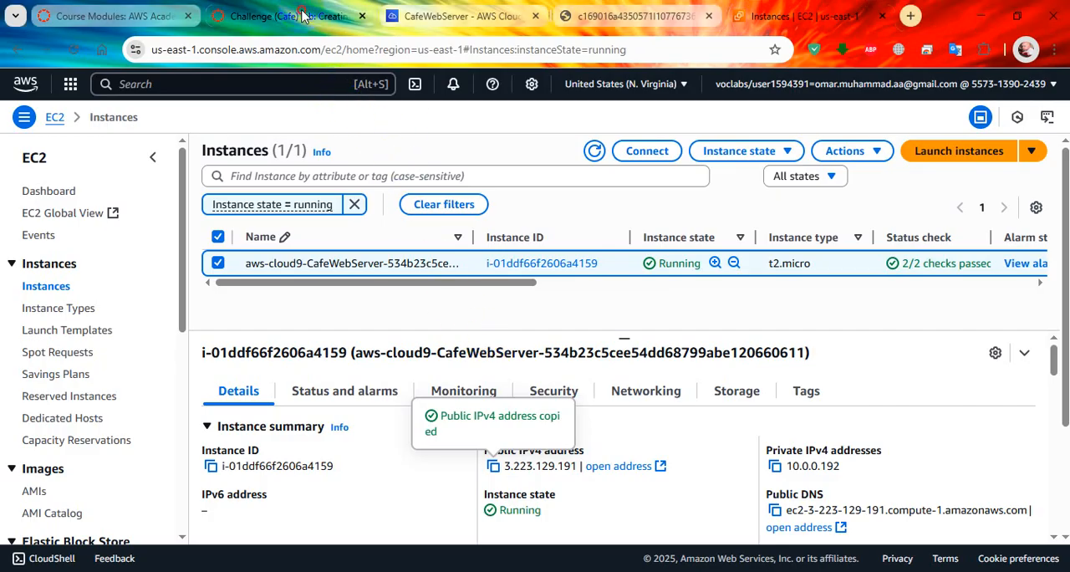
pyautogui.click(303, 17)
pyautogui.scroll(-1, 394, 305)
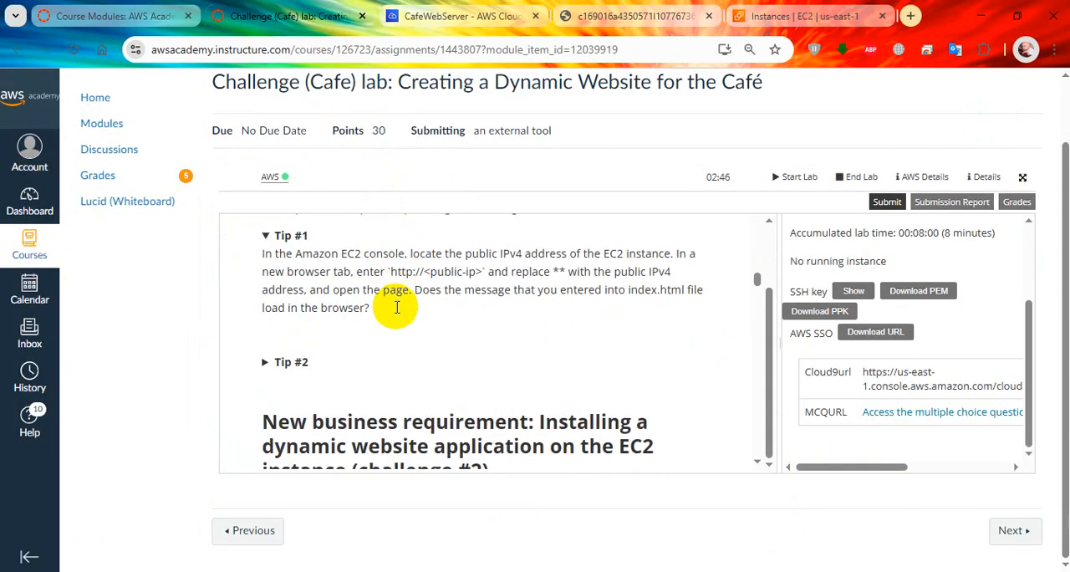
pyautogui.click(267, 363)
pyautogui.scroll(-1, 388, 322)
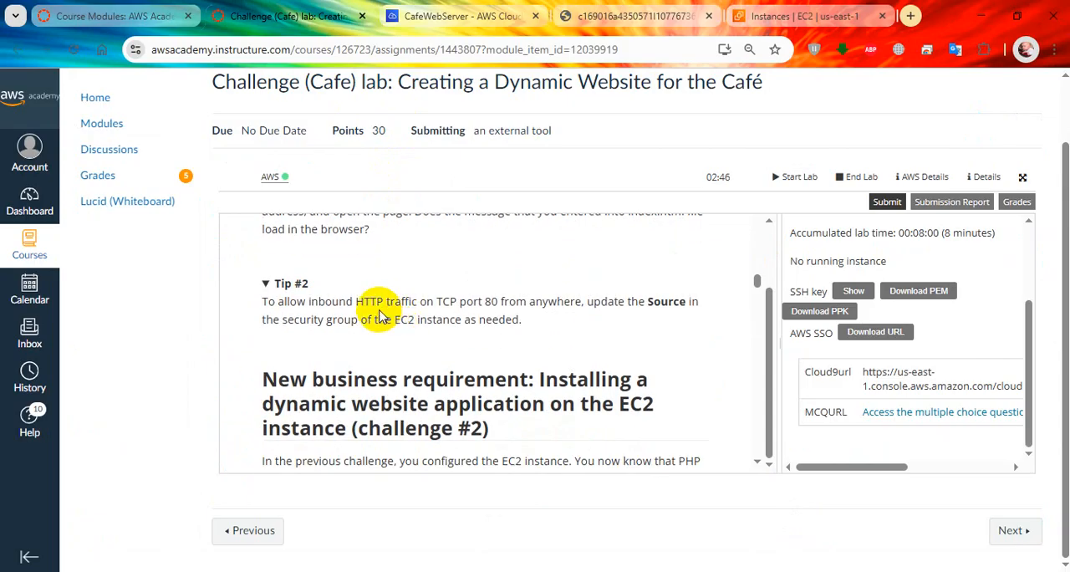
pyautogui.moveTo(288, 301)
pyautogui.mouseDown()
pyautogui.moveTo(480, 300)
pyautogui.moveTo(522, 322)
pyautogui.moveTo(464, 301)
pyautogui.moveTo(267, 301)
pyautogui.mouseUp()
pyautogui.click(594, 307)
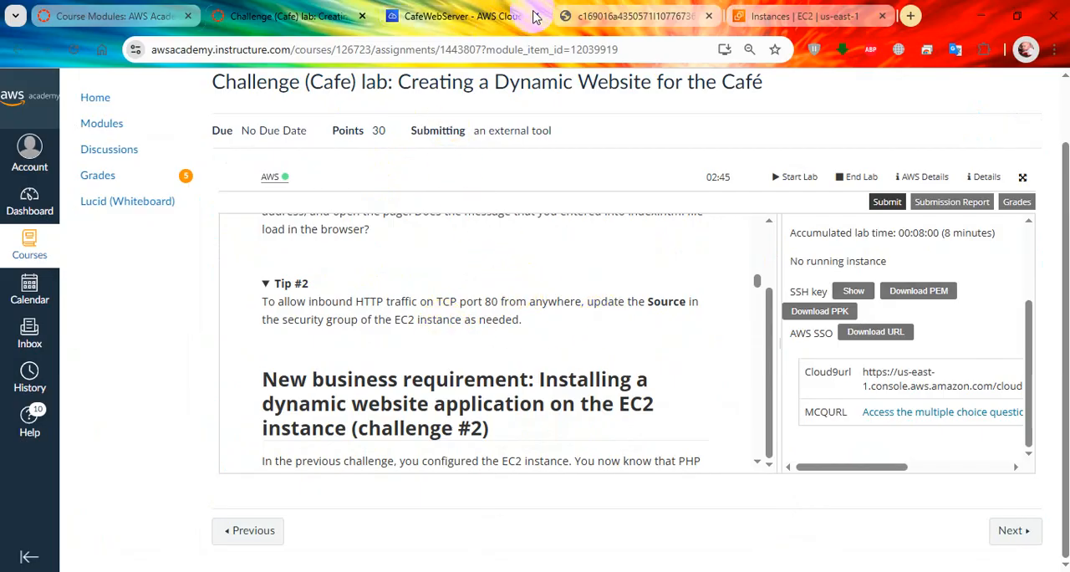
# Step: Show the CafeWebServer instance's security details in the EC2 console and check its inbound rules
pyautogui.click(756, 8)
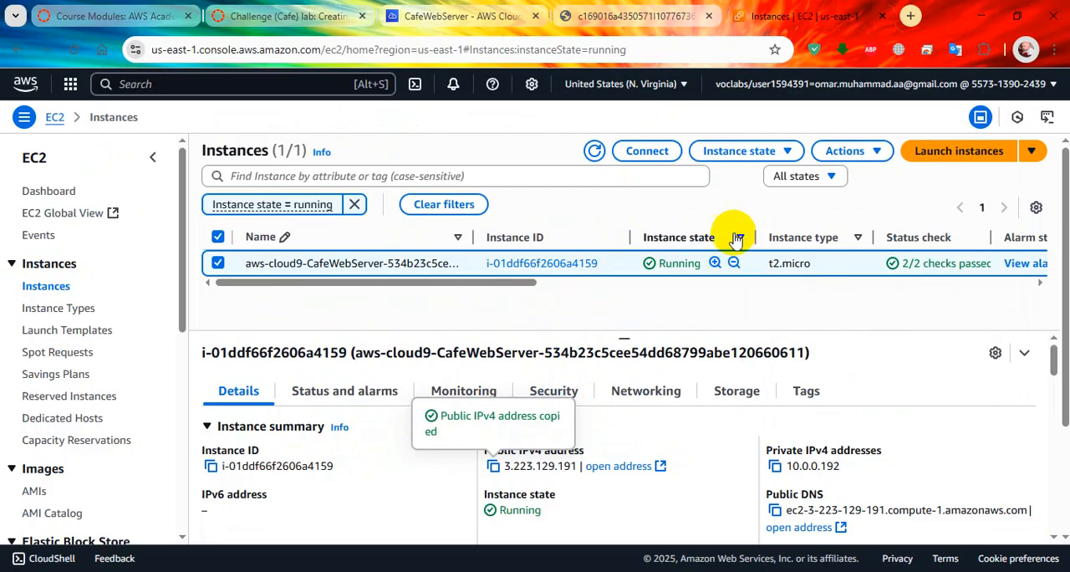
pyautogui.click(558, 387)
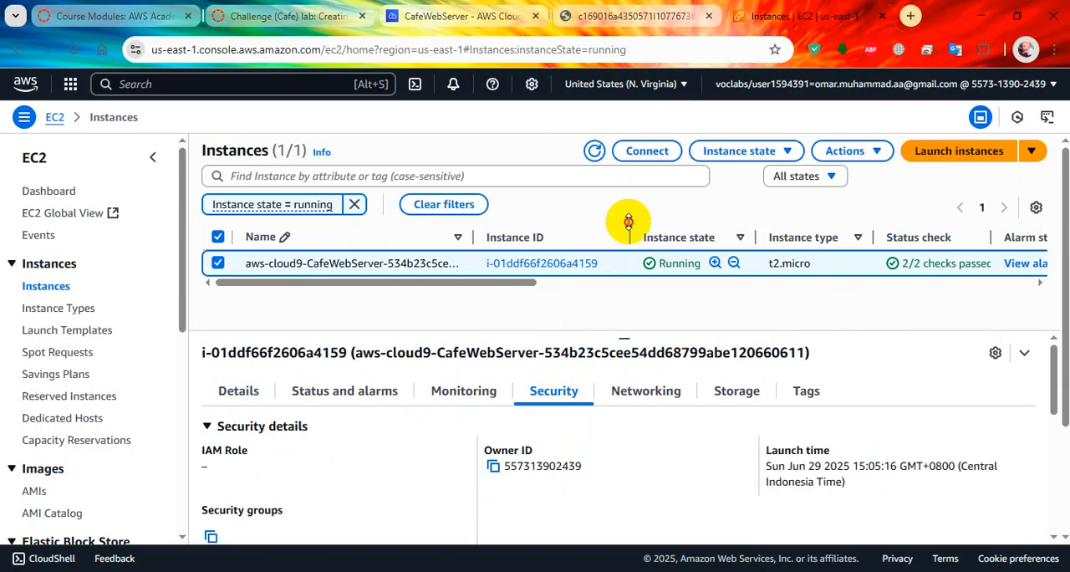
pyautogui.scroll(-5, 681, 401)
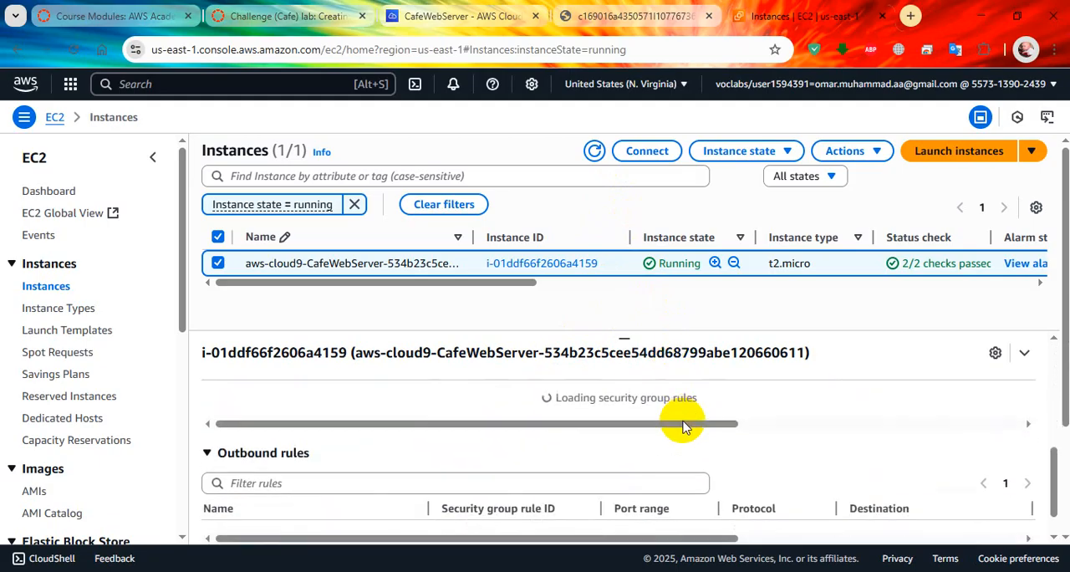
pyautogui.scroll(3, 795, 430)
pyautogui.scroll(-1, 764, 430)
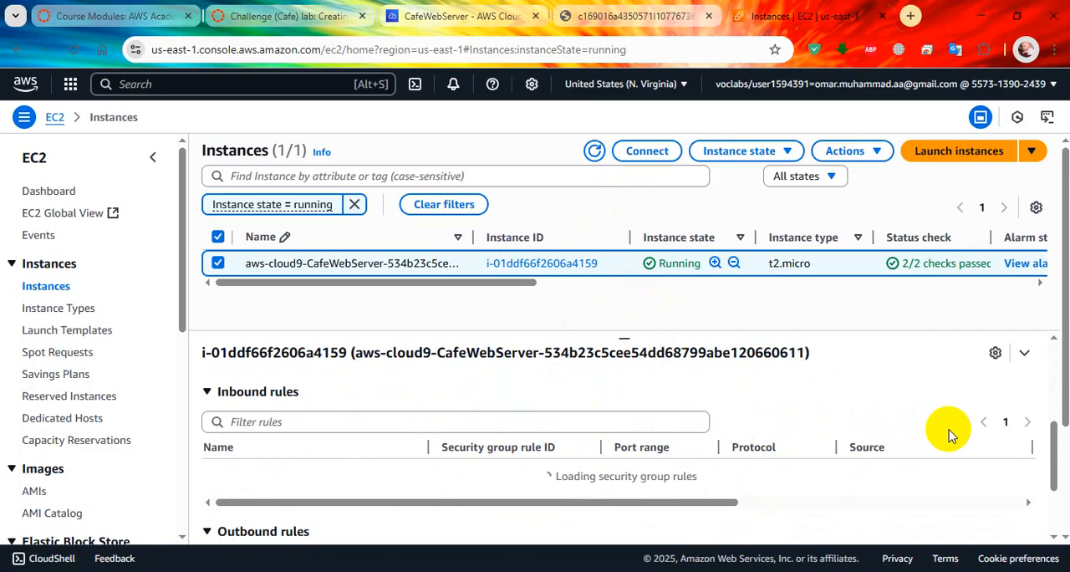
pyautogui.scroll(-1, 843, 456)
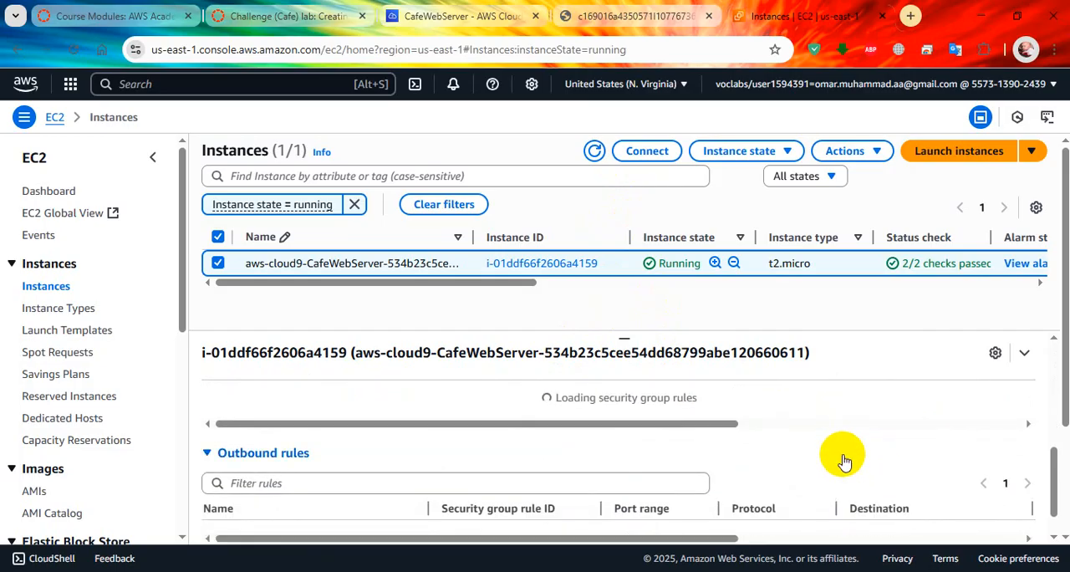
pyautogui.scroll(1, 735, 397)
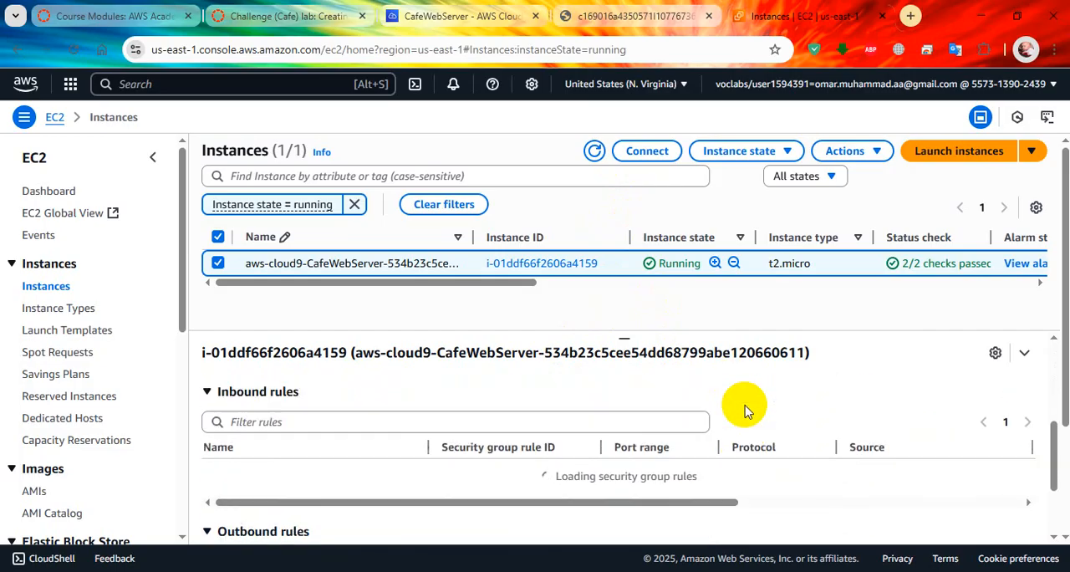
pyautogui.scroll(1, 706, 408)
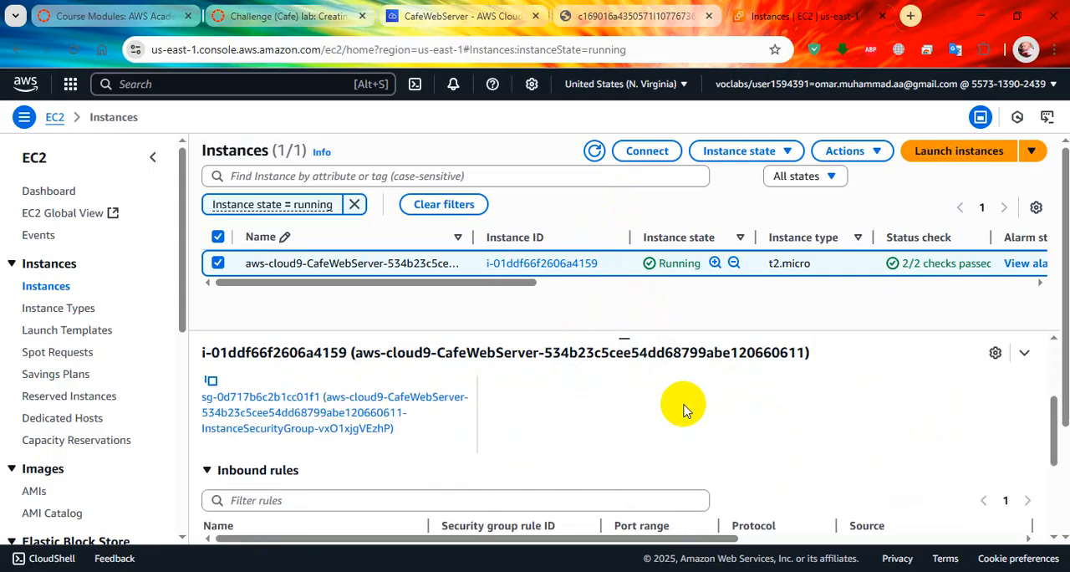
pyautogui.scroll(-1, 614, 403)
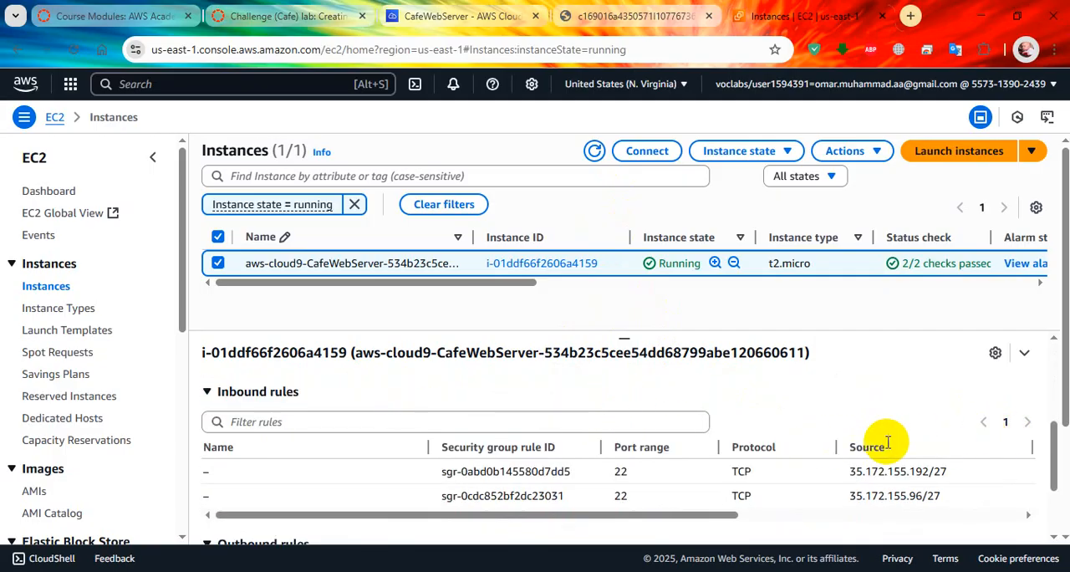
pyautogui.scroll(1, 669, 447)
pyautogui.scroll(2, 400, 451)
pyautogui.scroll(1, 399, 451)
pyautogui.scroll(-2, 399, 452)
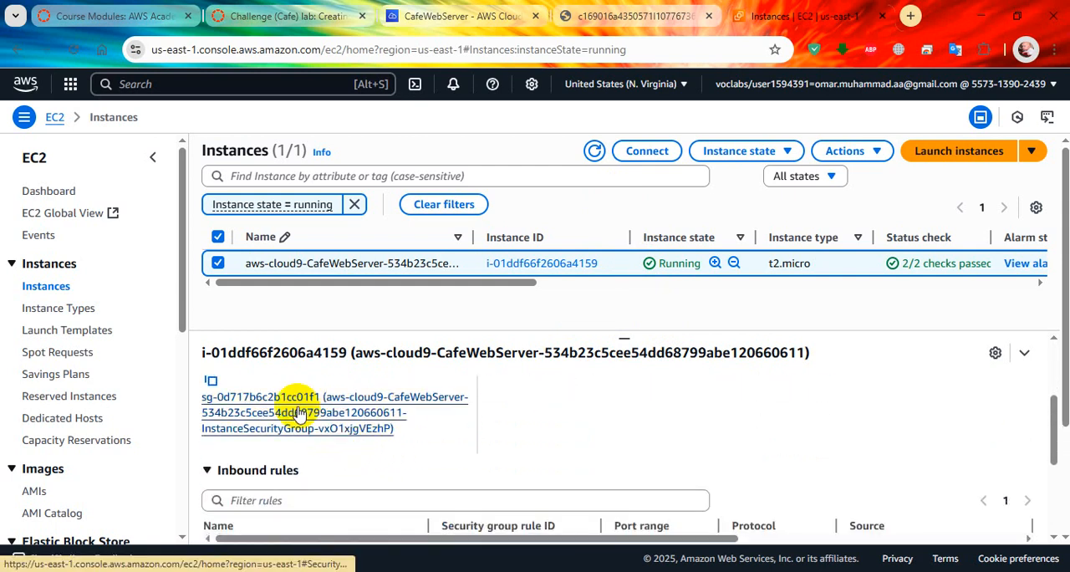
# Step: Open the CafeWebServer instance's security group and add an inbound rule of type HTTP
pyautogui.click(298, 413)
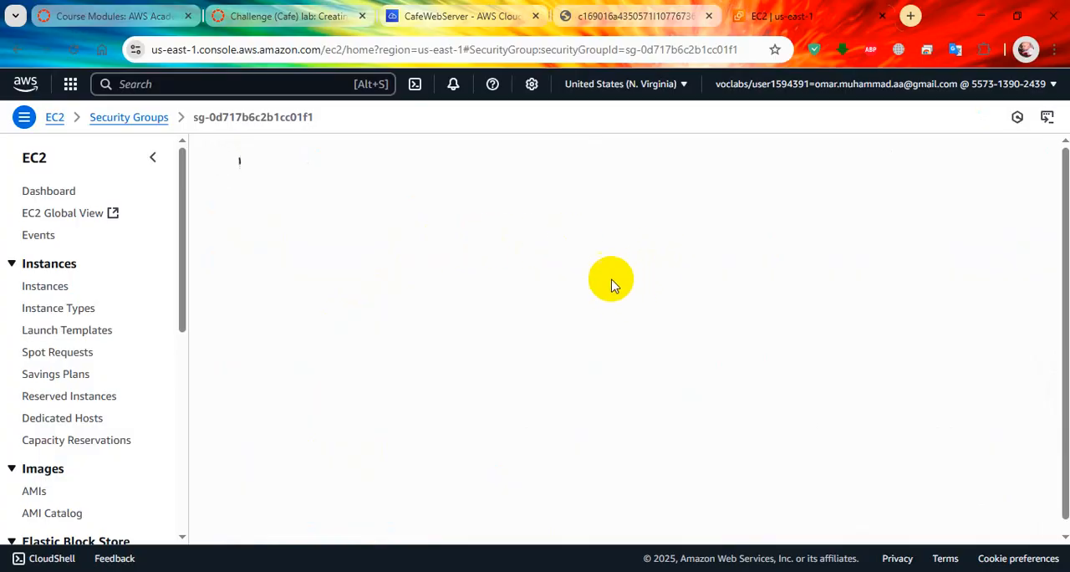
pyautogui.scroll(-1, 824, 309)
pyautogui.scroll(-1, 823, 309)
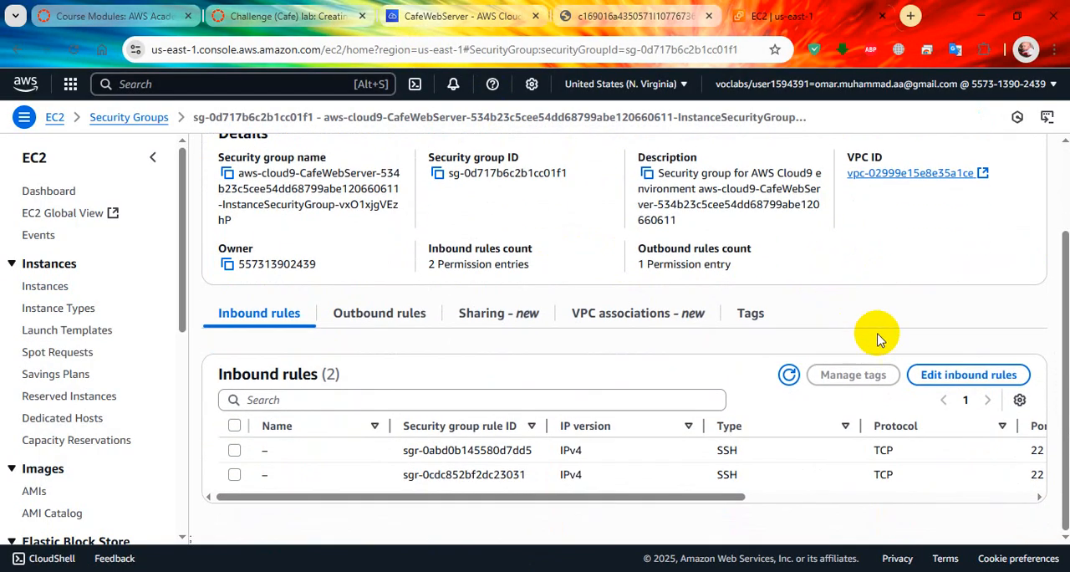
pyautogui.click(929, 372)
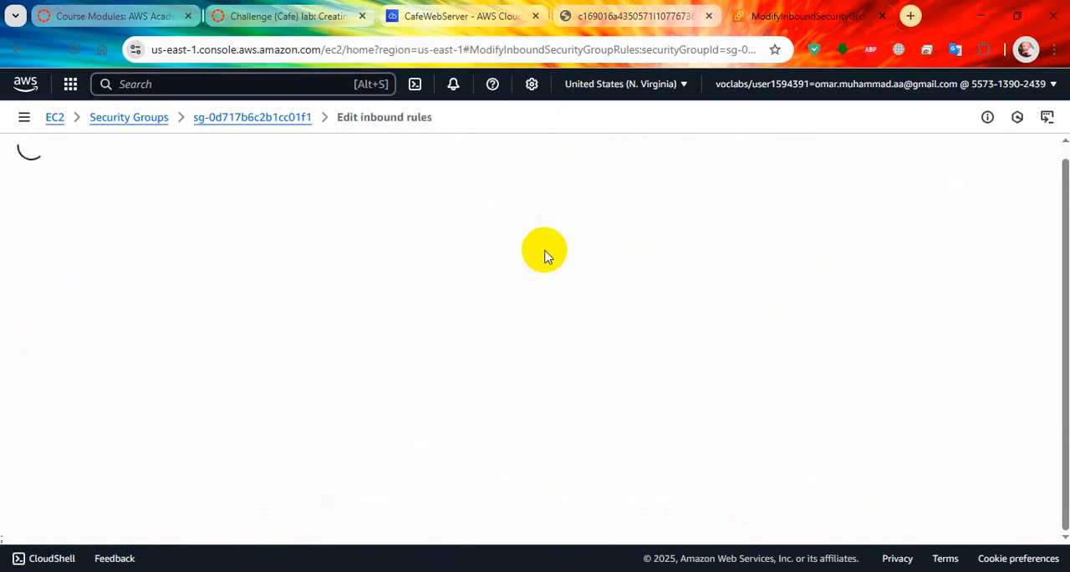
pyautogui.click(58, 387)
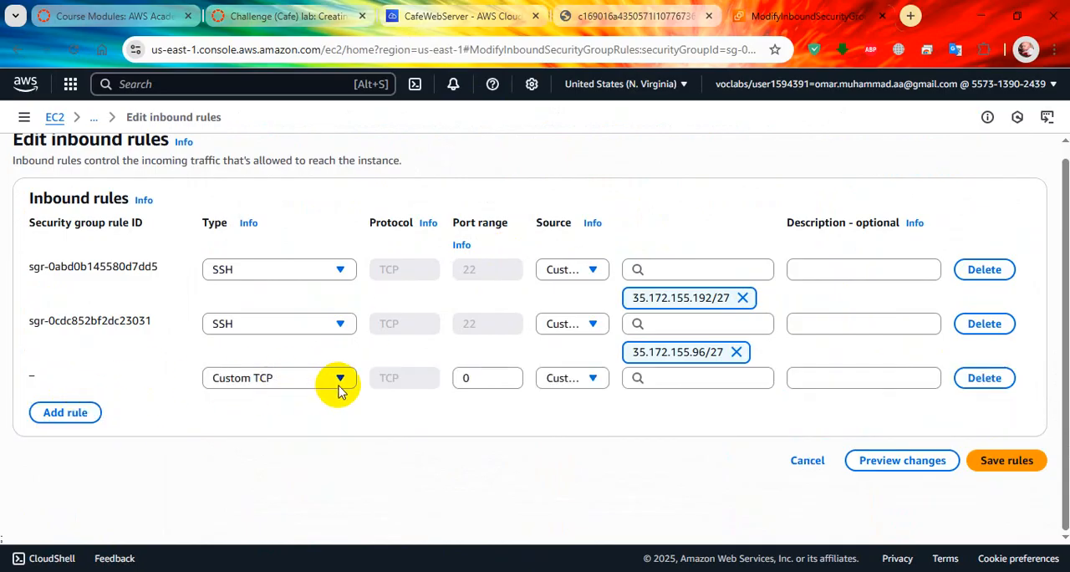
pyautogui.click(339, 380)
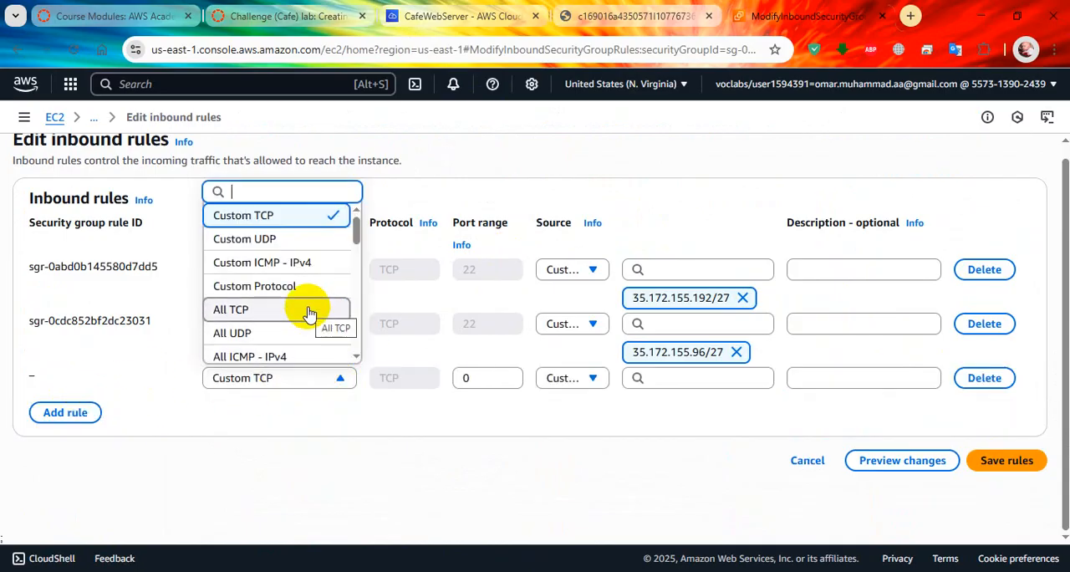
pyautogui.write('http')
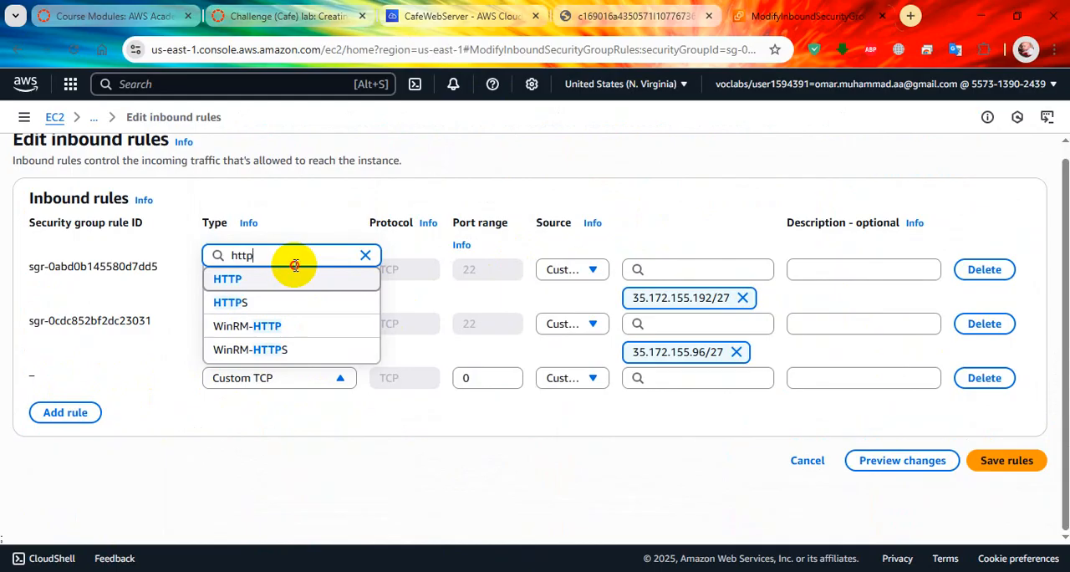
pyautogui.click(294, 278)
# Step: Change the type of the first existing SSH inbound rule to HTTP
pyautogui.click(296, 271)
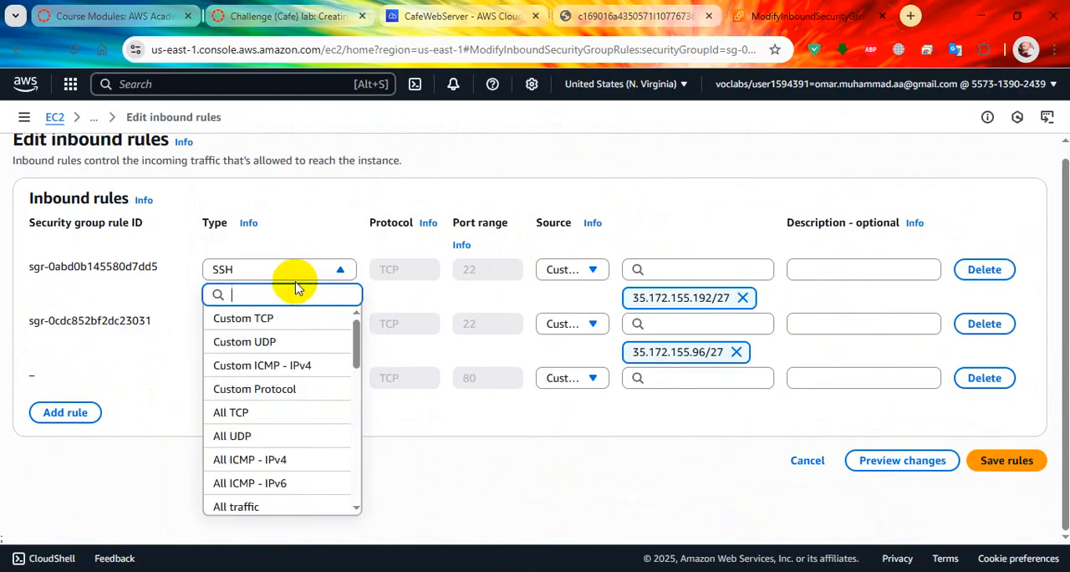
pyautogui.write('http')
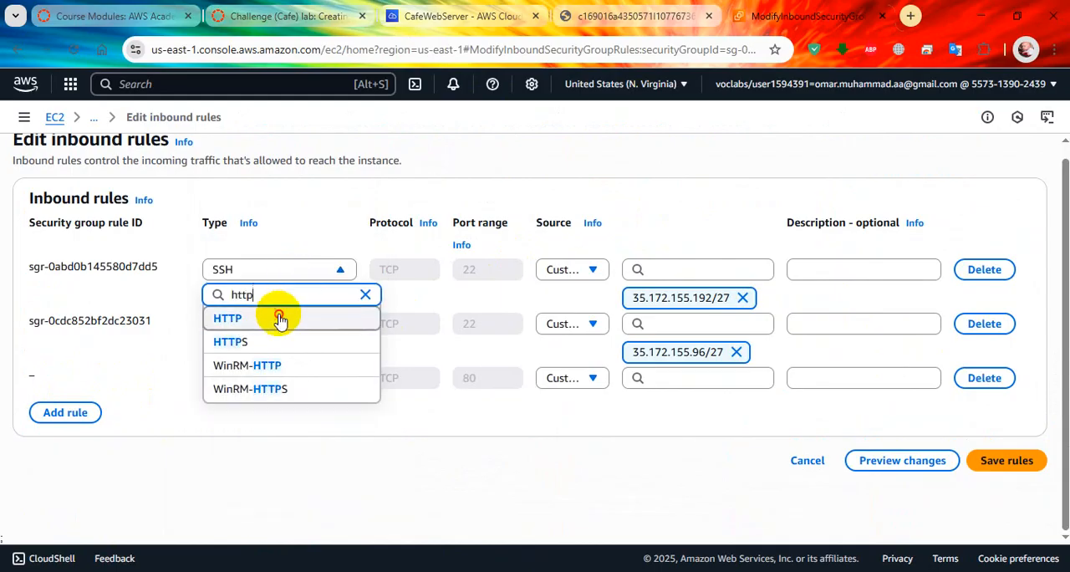
pyautogui.click(279, 319)
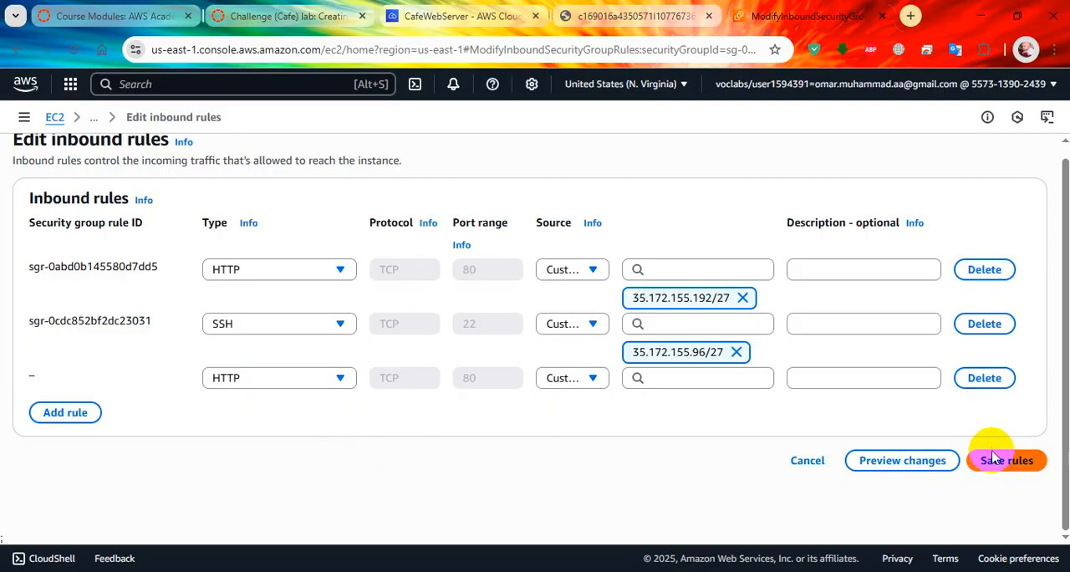
# Step: Set the new HTTP rule's source to Anywhere-IPv4, try to save the inbound rules, retry once and cancel the edit
pyautogui.click(585, 378)
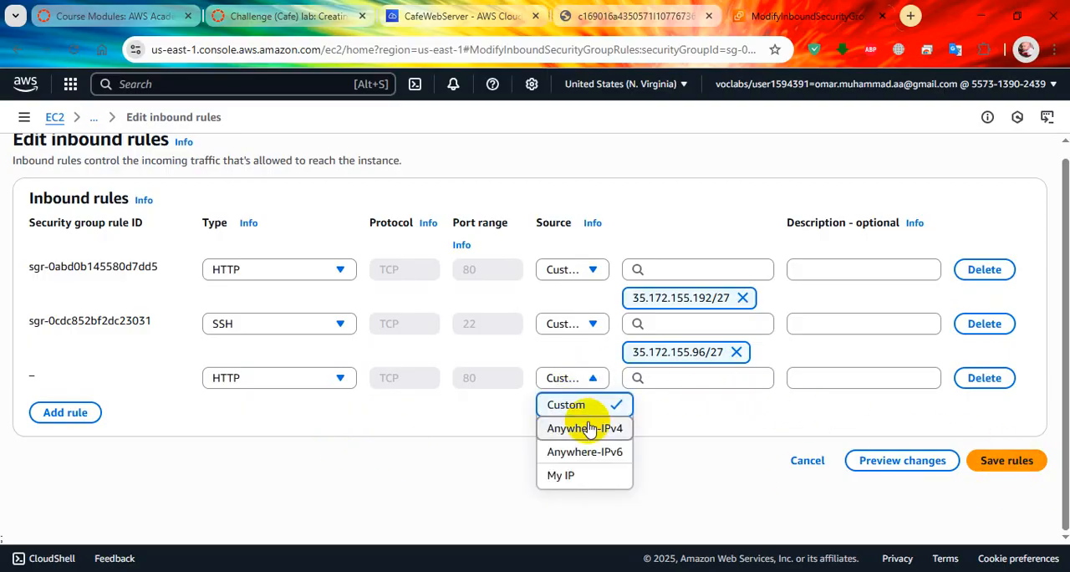
pyautogui.click(585, 428)
pyautogui.click(1007, 520)
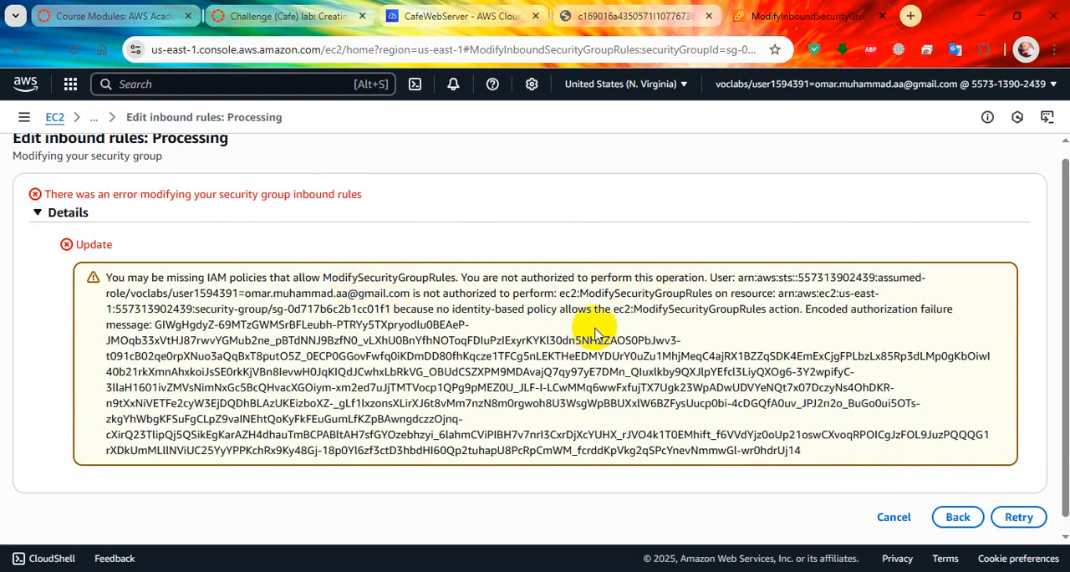
pyautogui.scroll(-1, 769, 349)
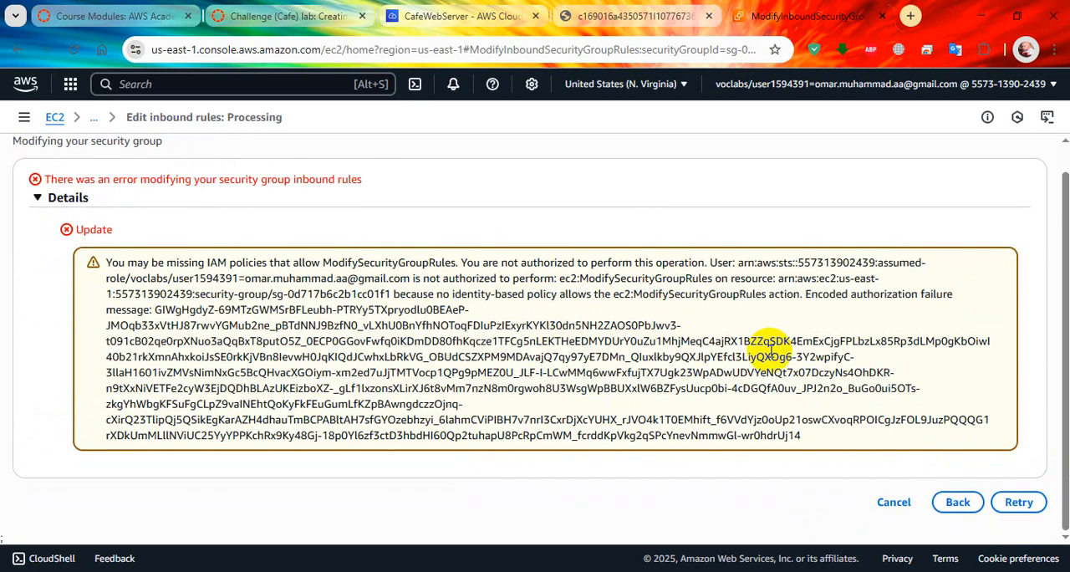
pyautogui.click(1018, 502)
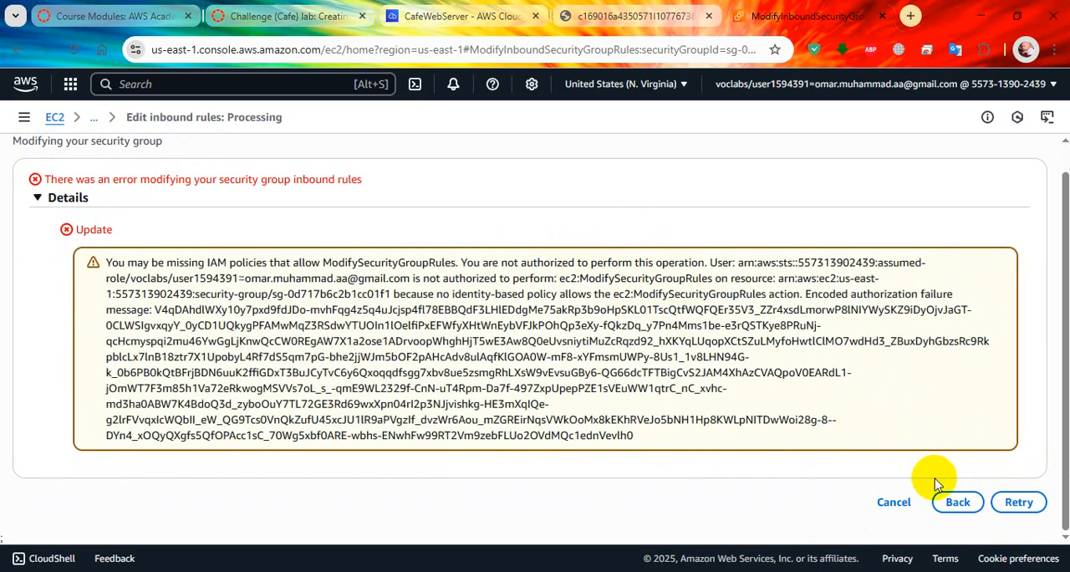
pyautogui.click(893, 501)
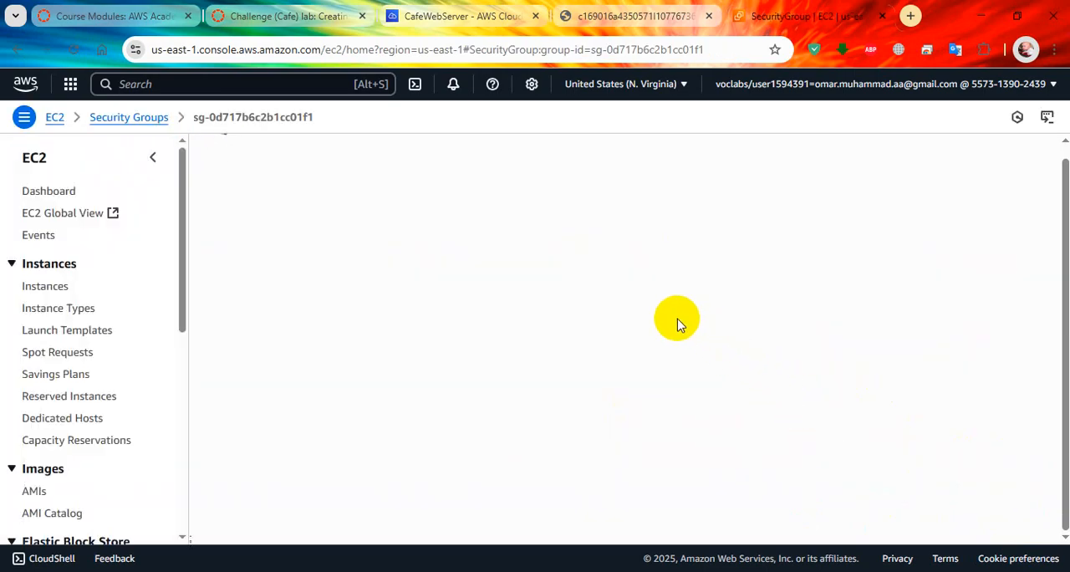
# Step: Return to the lab instructions and reread Tip #1 and Tip #2
pyautogui.scroll(-2, 651, 306)
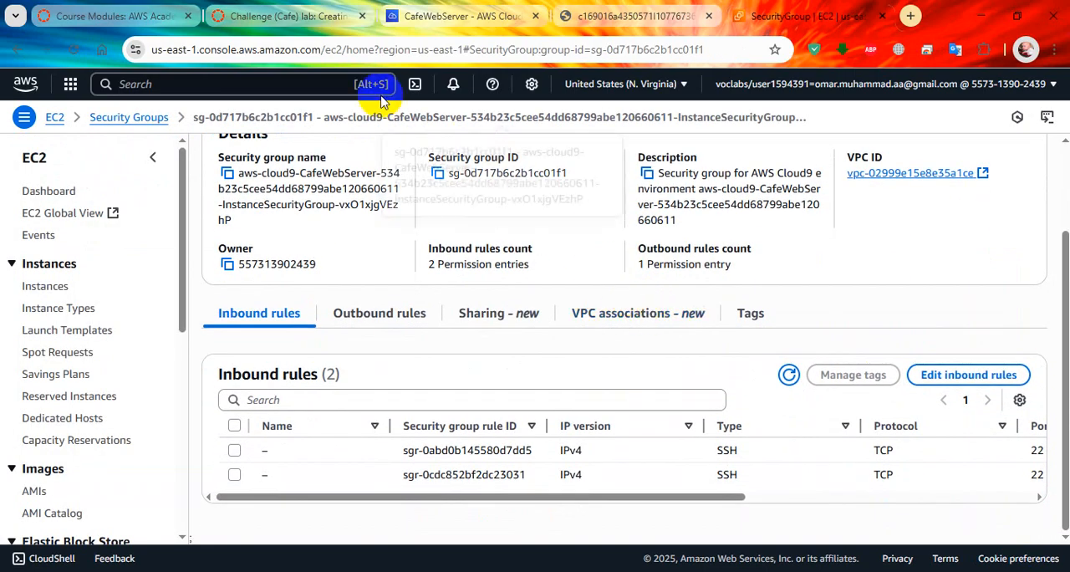
pyautogui.click(449, 19)
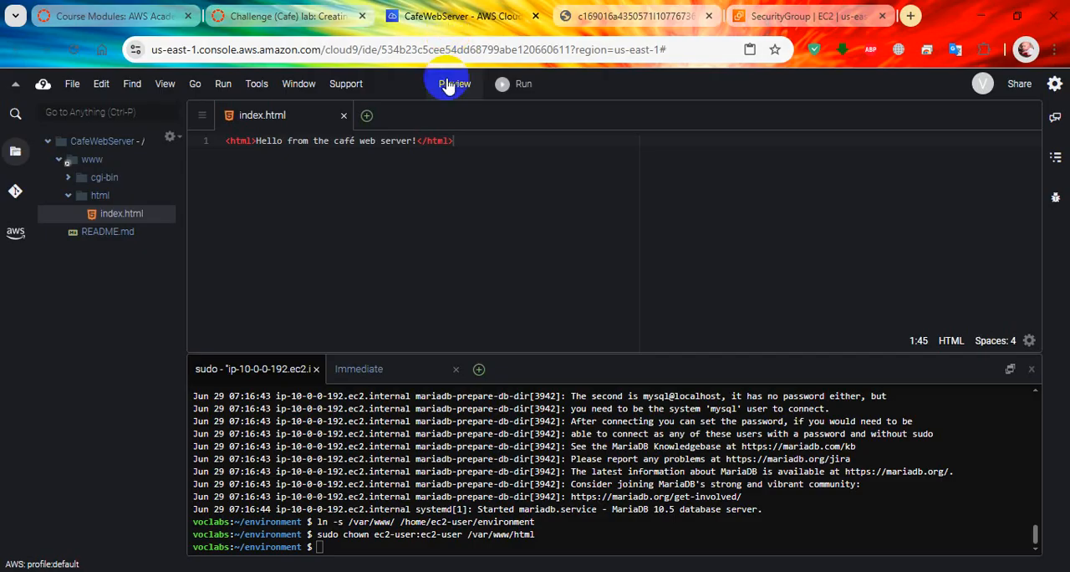
pyautogui.click(288, 16)
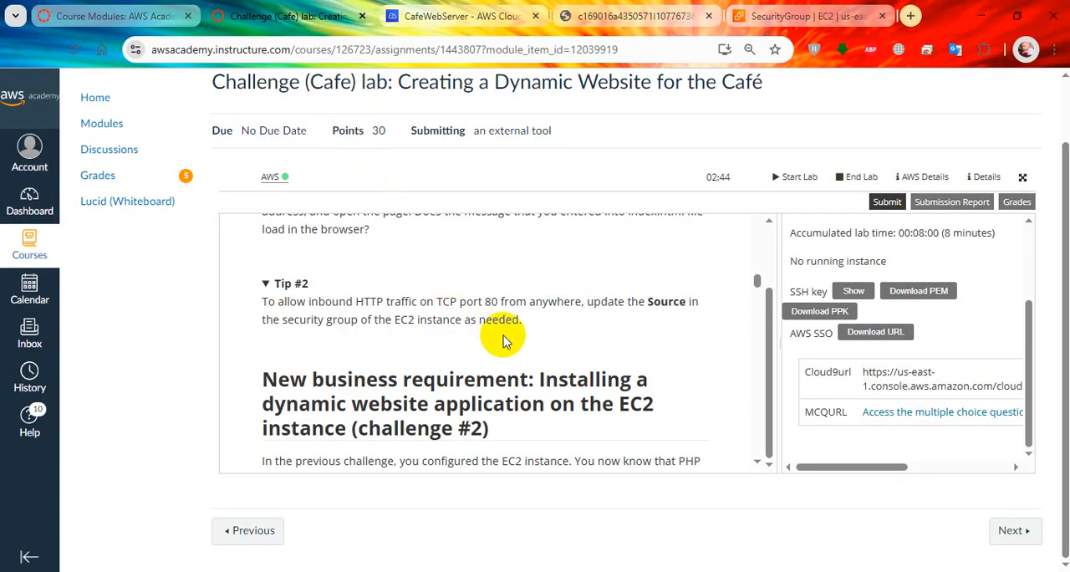
pyautogui.scroll(1, 522, 335)
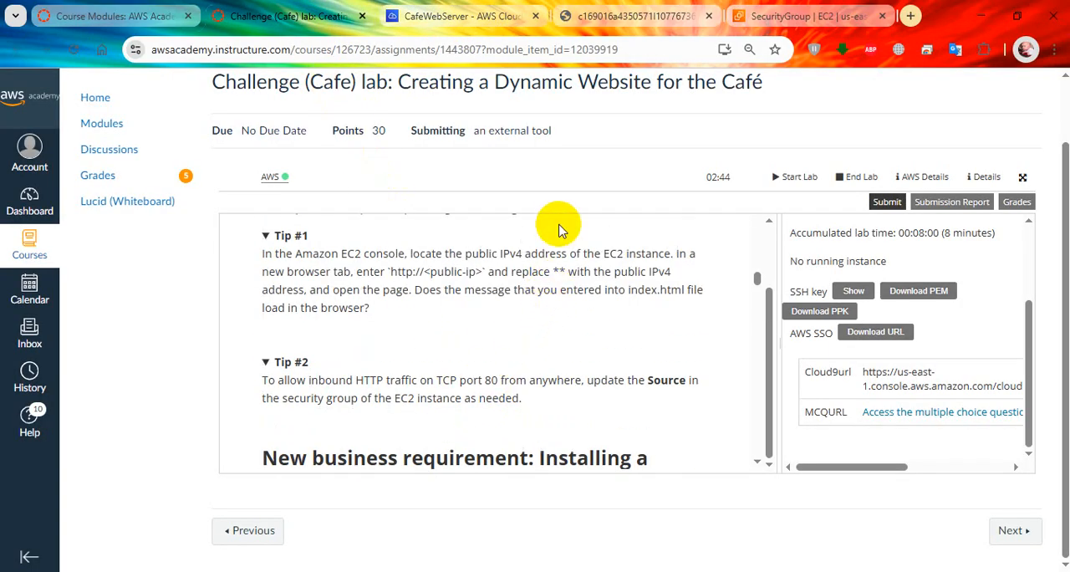
# Step: Go back from the security group page to the running CafeWebServer instance in the EC2 instances list
pyautogui.click(777, 17)
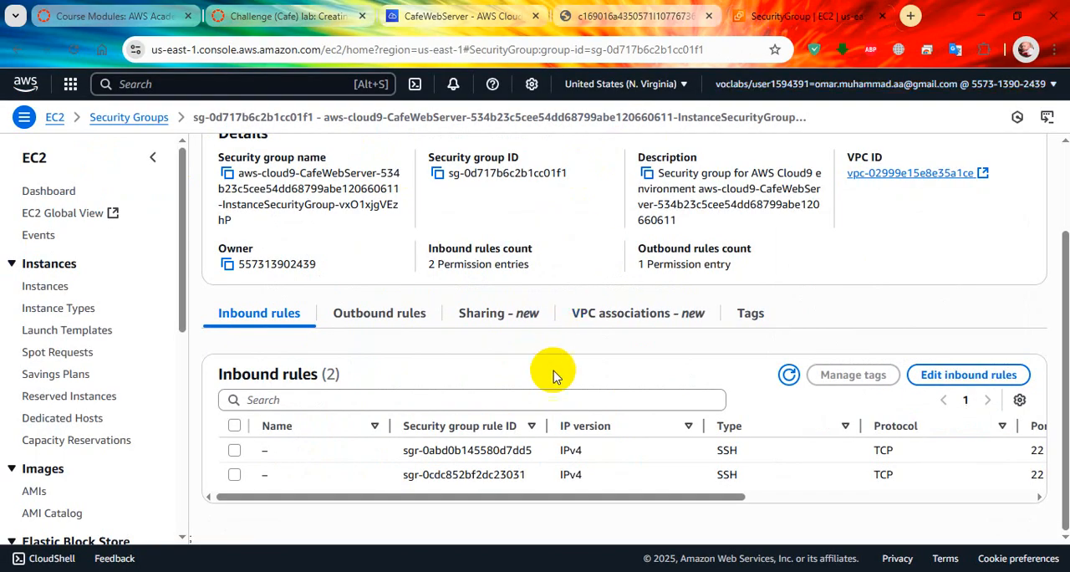
pyautogui.scroll(1, 752, 385)
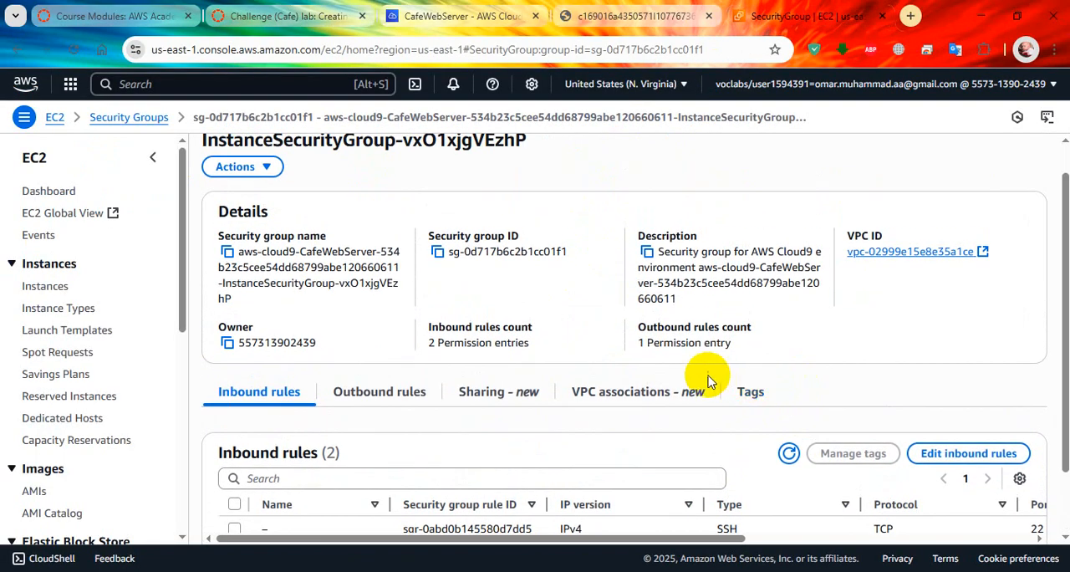
pyautogui.scroll(1, 501, 284)
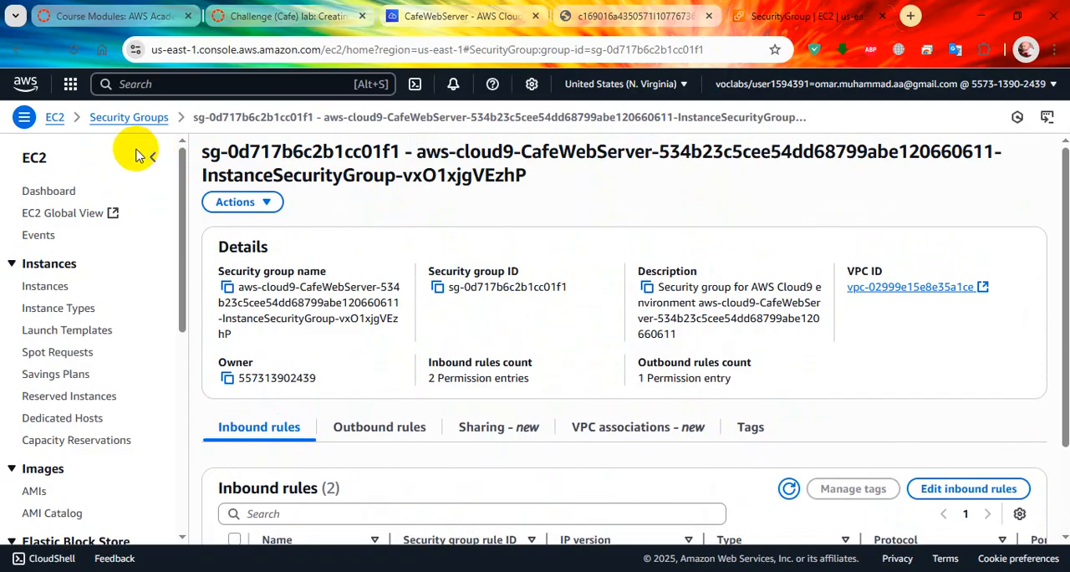
pyautogui.click(56, 120)
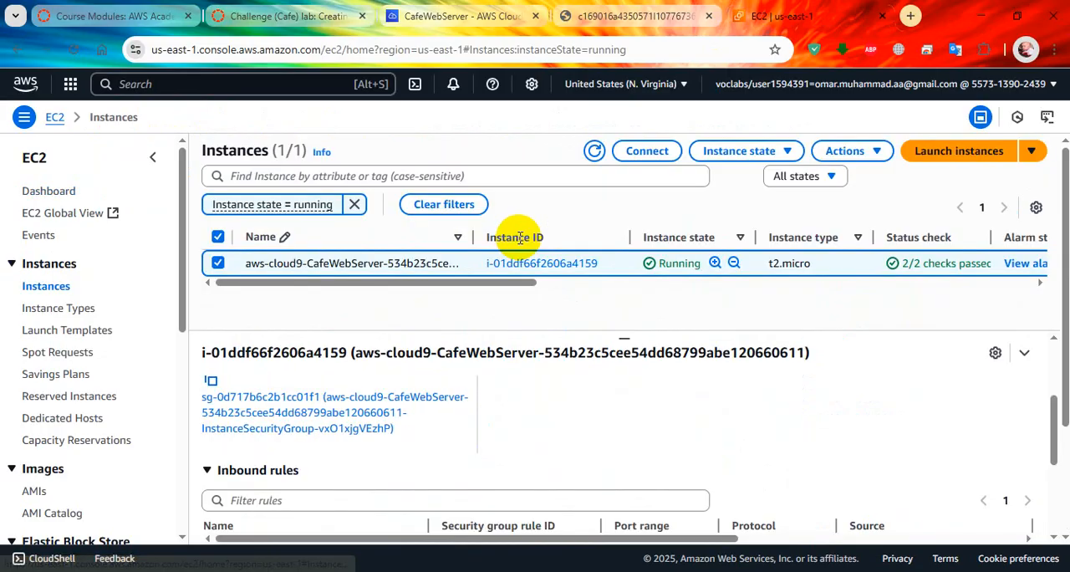
# Step: Examine the running CafeWebServer instance's security rules and its instance summary details, including the IAM role
pyautogui.scroll(-3, 452, 291)
pyautogui.scroll(-2, 472, 392)
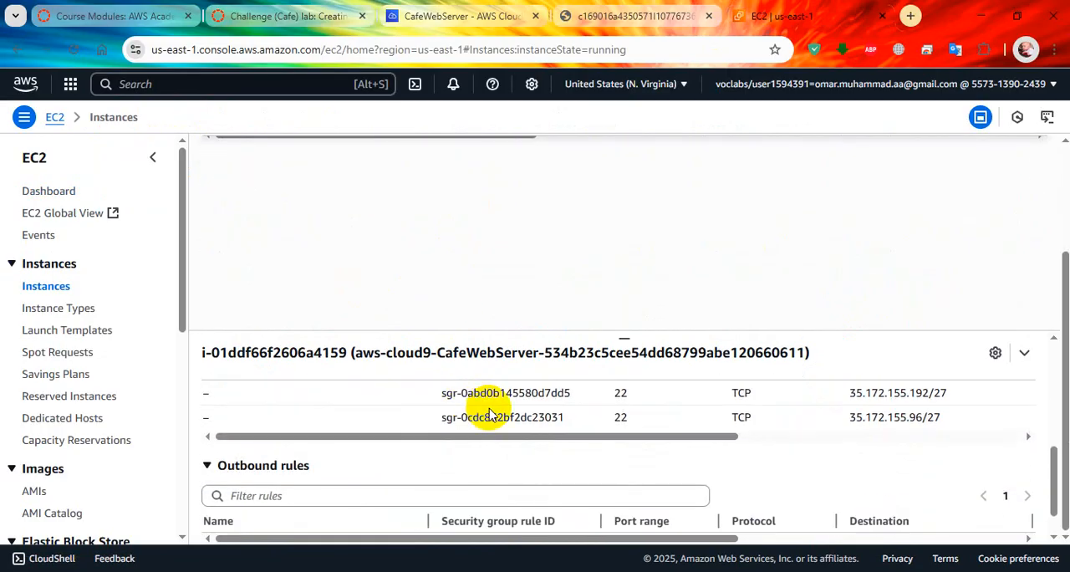
pyautogui.scroll(5, 527, 365)
pyautogui.click(262, 400)
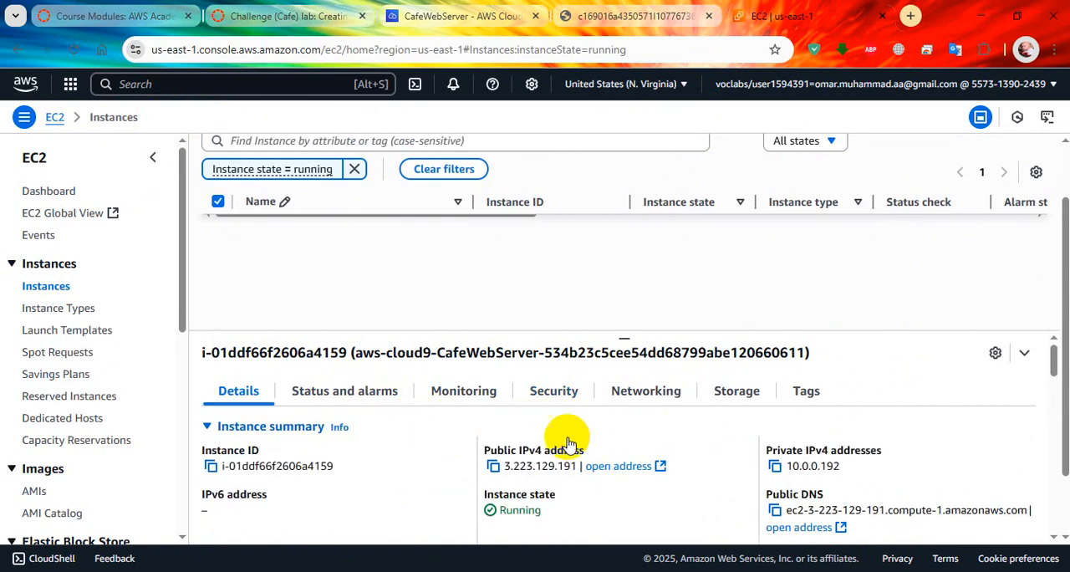
pyautogui.scroll(-1, 347, 447)
pyautogui.scroll(1, 341, 451)
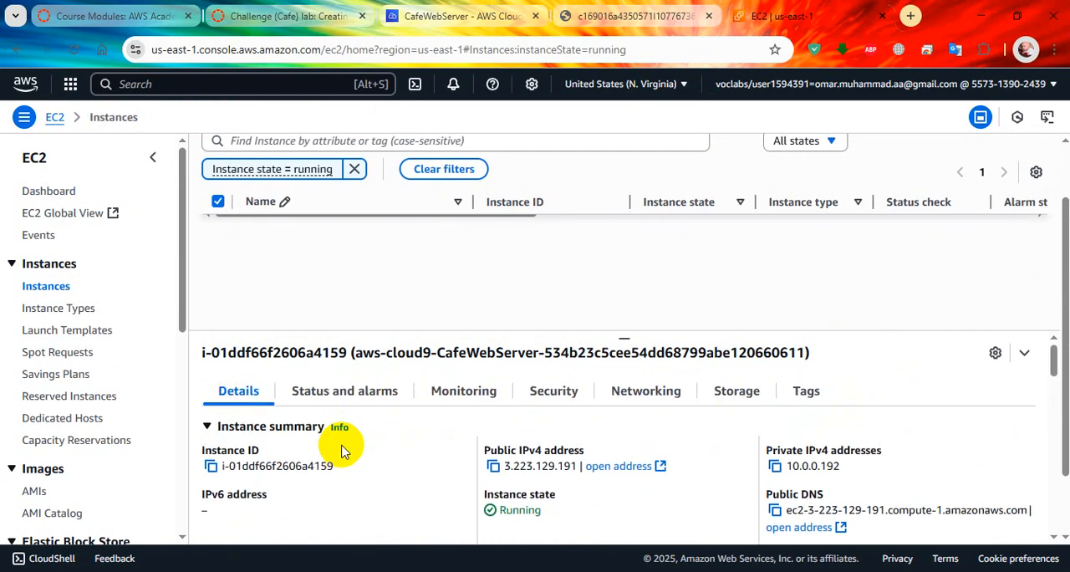
pyautogui.scroll(-3, 341, 449)
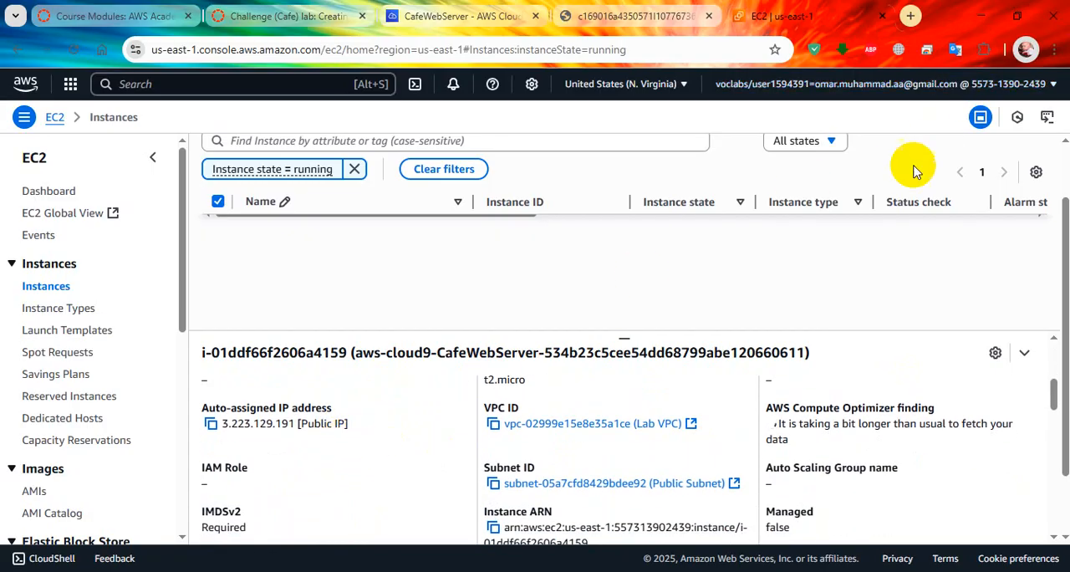
pyautogui.scroll(1, 727, 284)
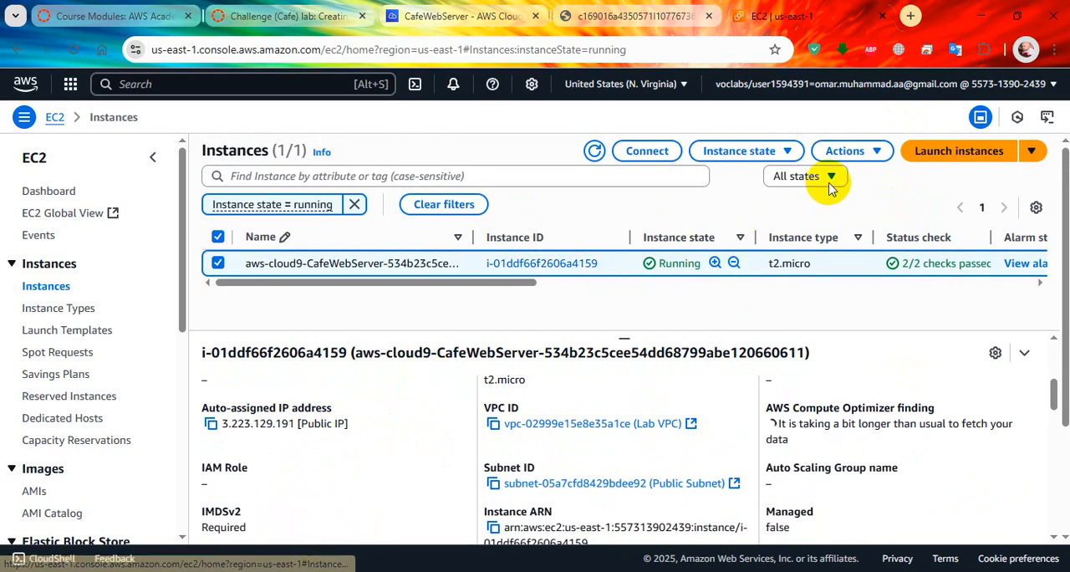
pyautogui.click(847, 153)
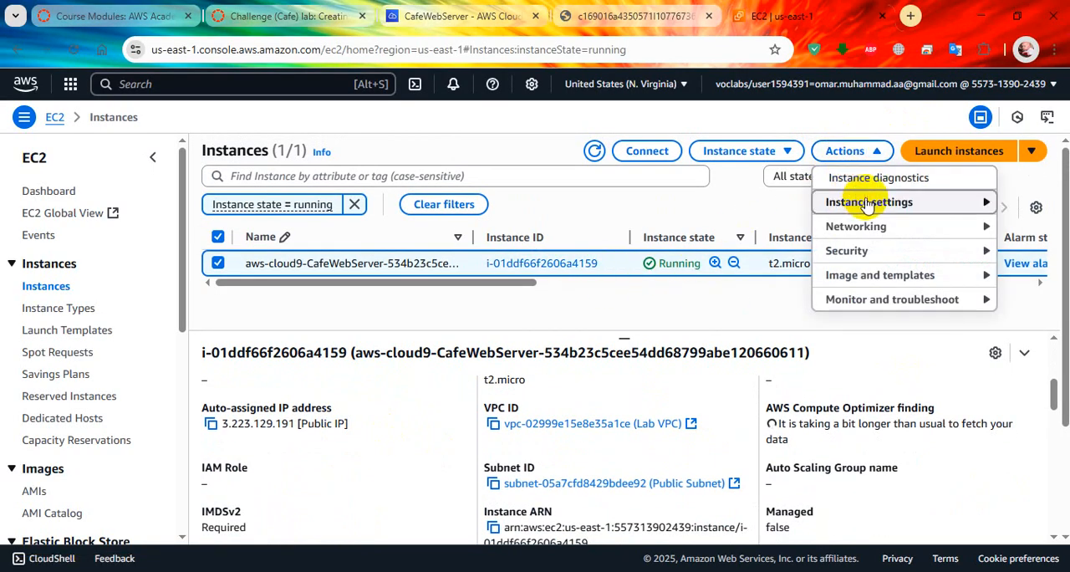
pyautogui.moveTo(868, 206)
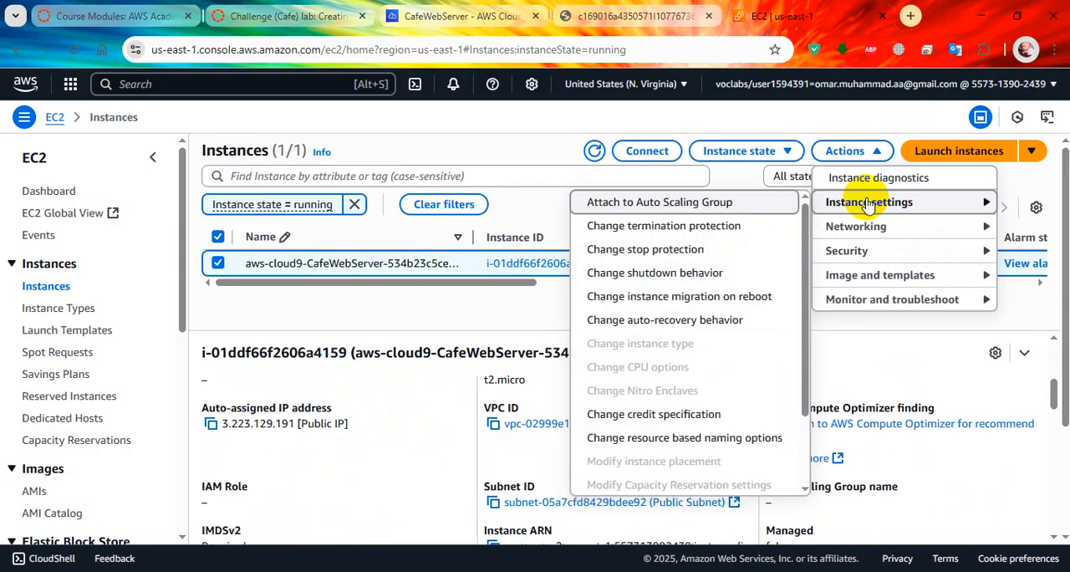
pyautogui.click(446, 410)
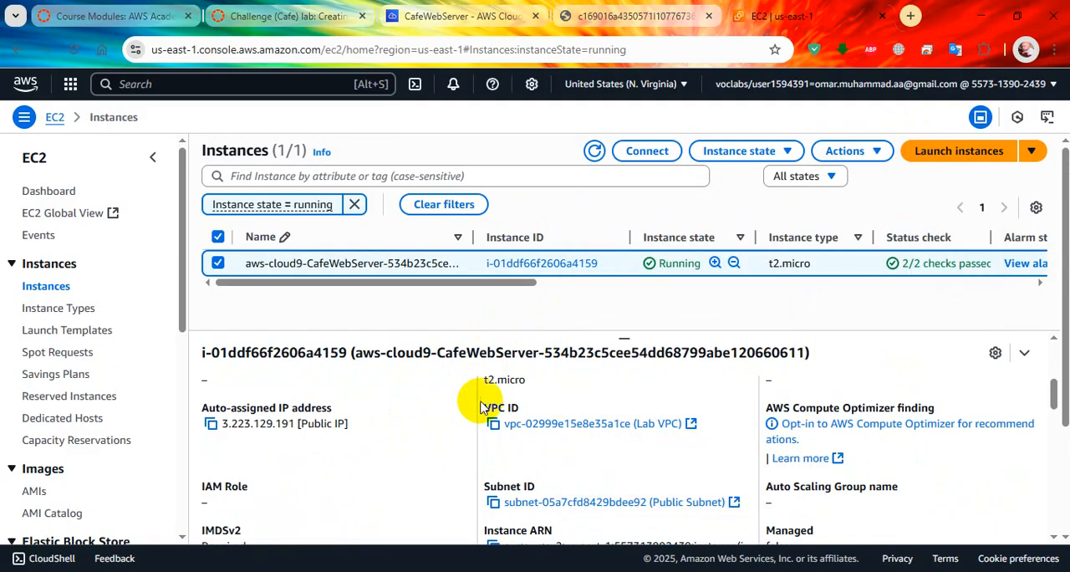
pyautogui.scroll(-1, 461, 419)
pyautogui.scroll(-2, 258, 419)
pyautogui.scroll(2, 258, 418)
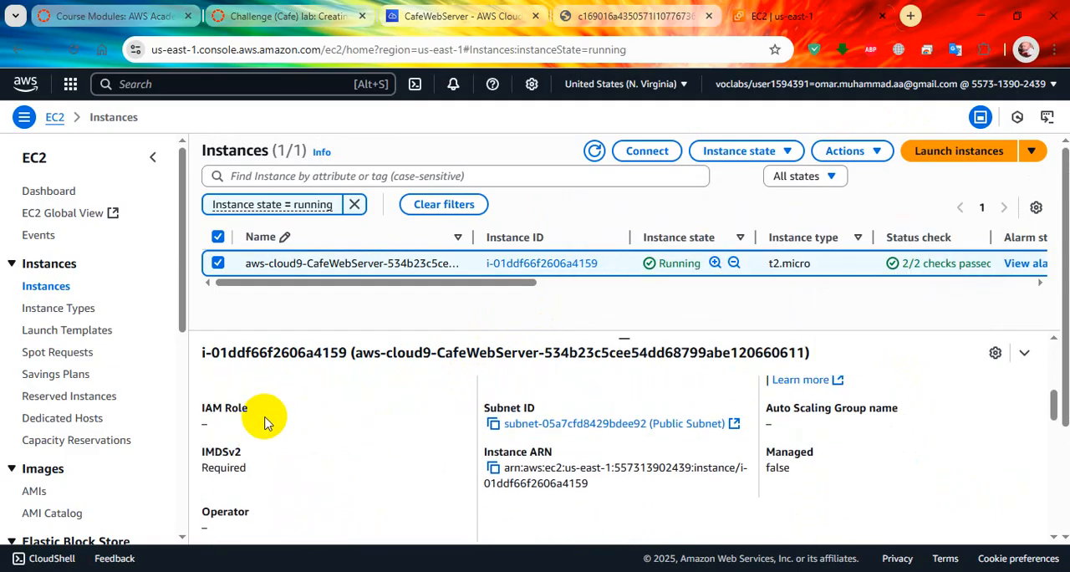
# Step: Attach the CafeRole IAM role to the running CafeWebServer instance
pyautogui.click(846, 152)
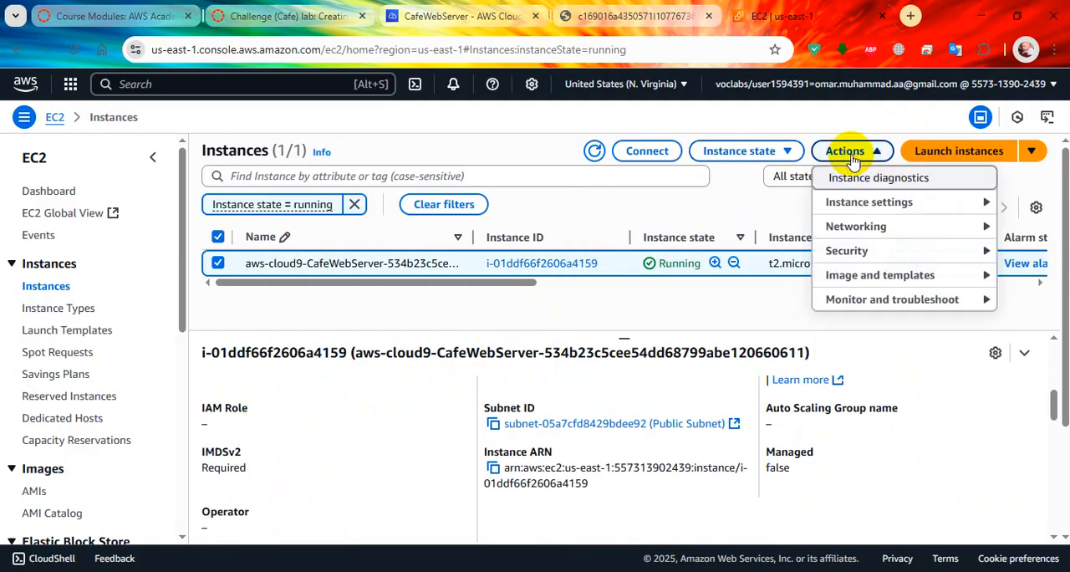
pyautogui.moveTo(872, 263)
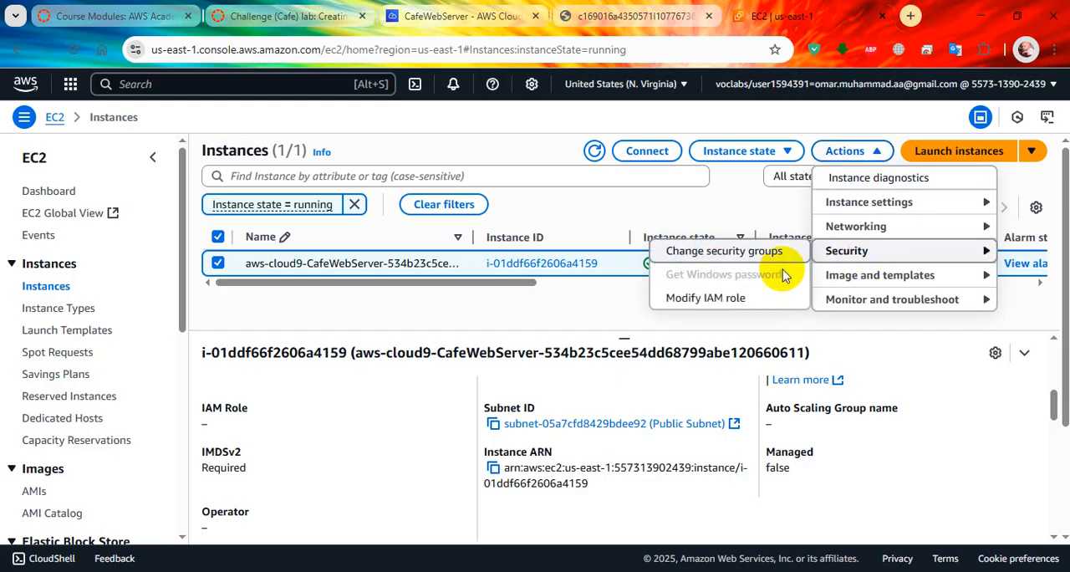
pyautogui.click(708, 298)
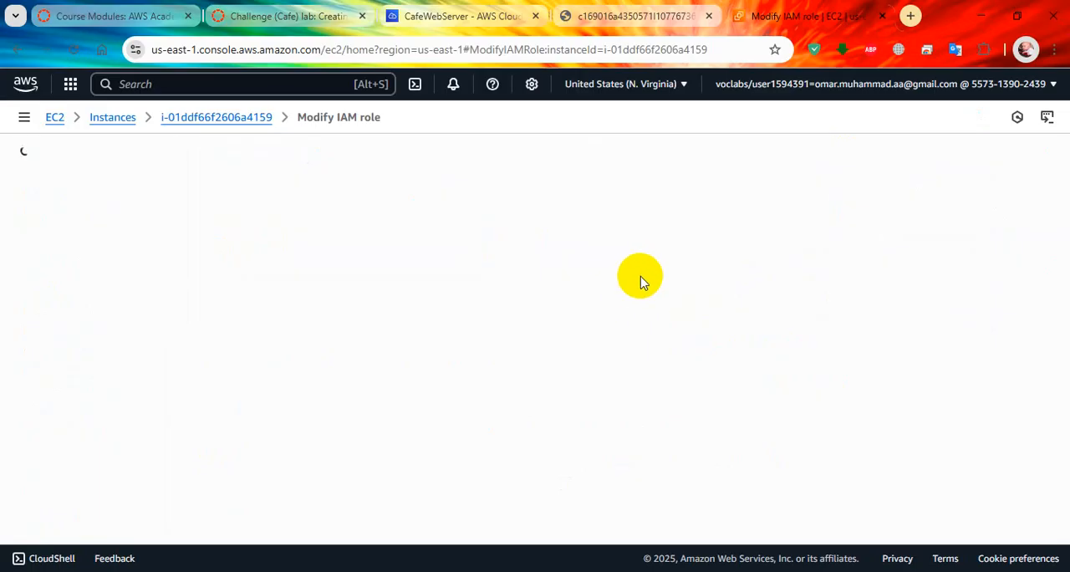
pyautogui.click(655, 313)
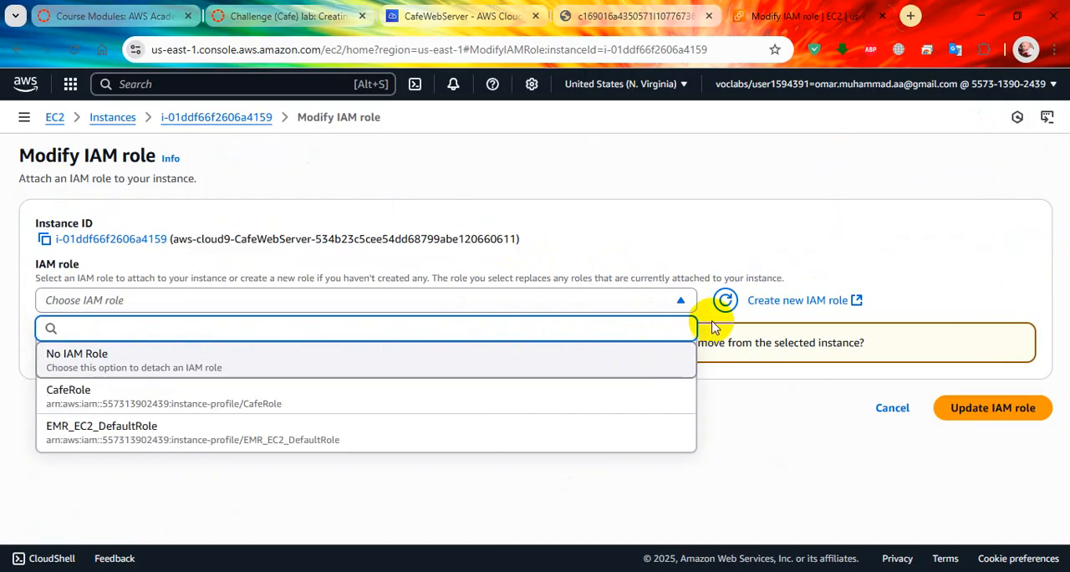
pyautogui.click(597, 396)
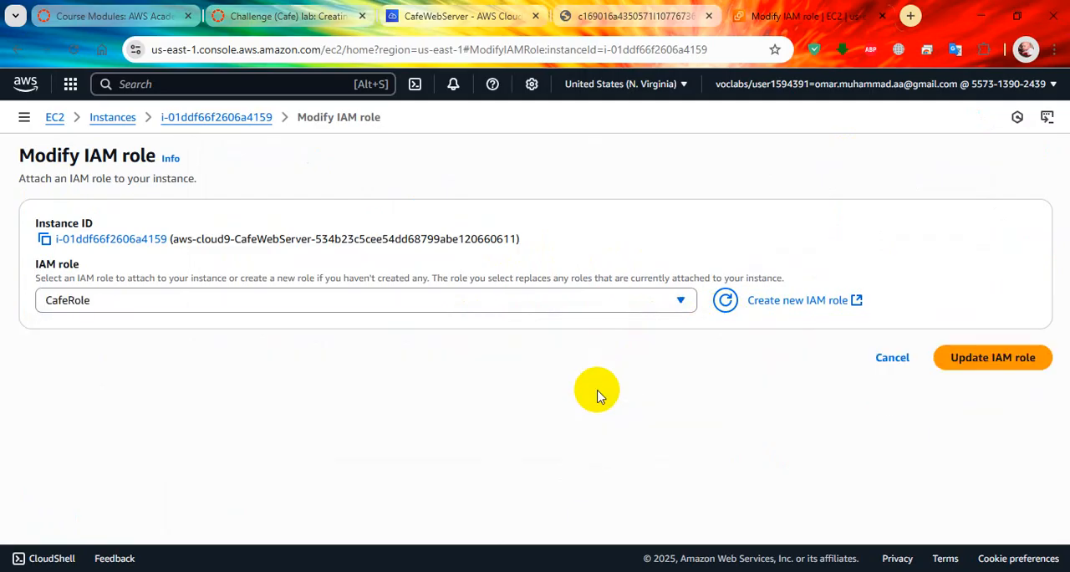
pyautogui.click(973, 358)
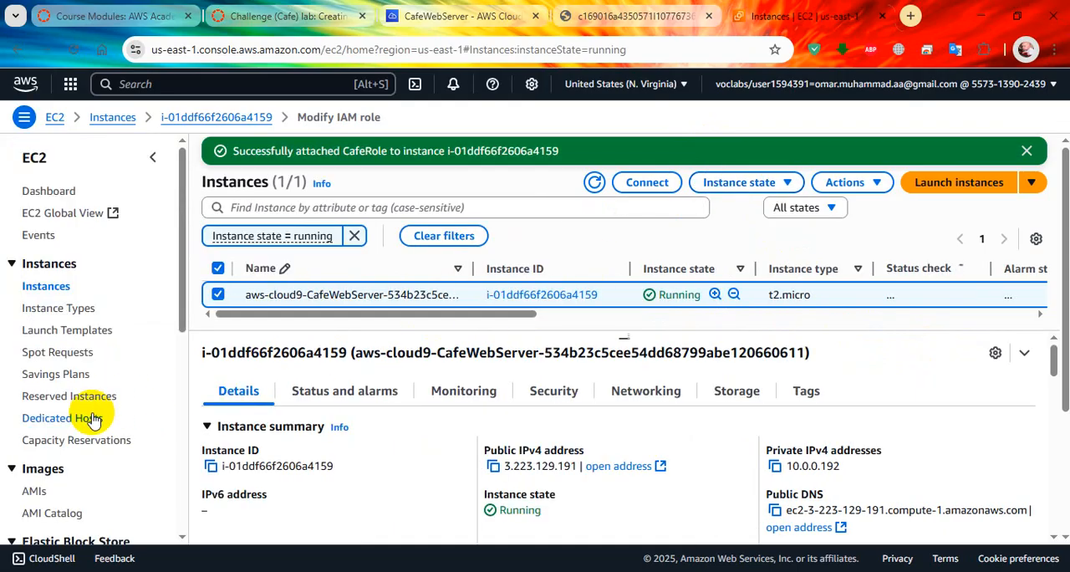
# Step: Open the security group linked in the CafeWebServer instance's security details and start editing its inbound rules
pyautogui.scroll(-1, 95, 481)
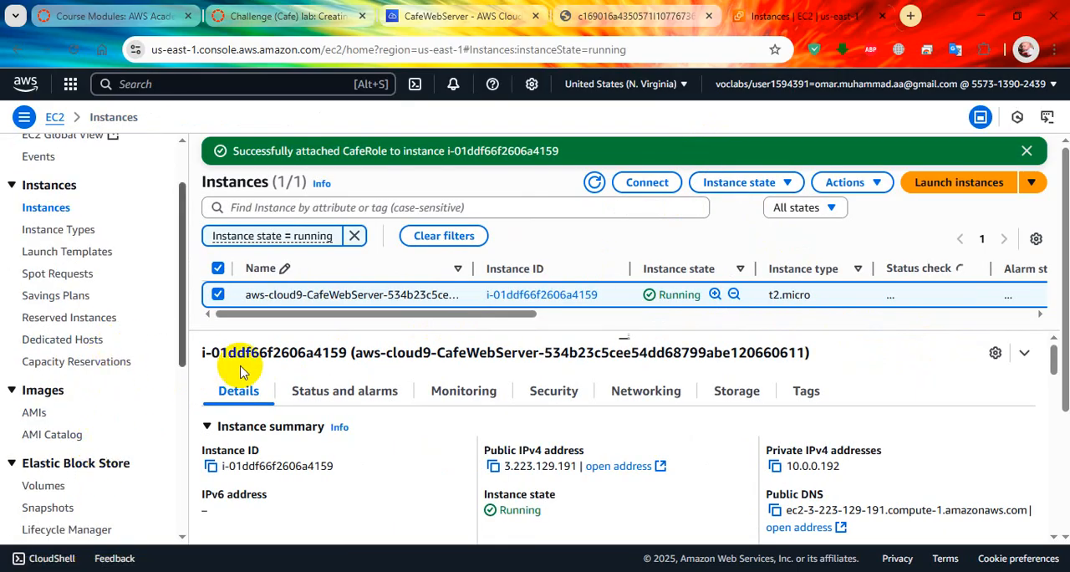
pyautogui.click(571, 393)
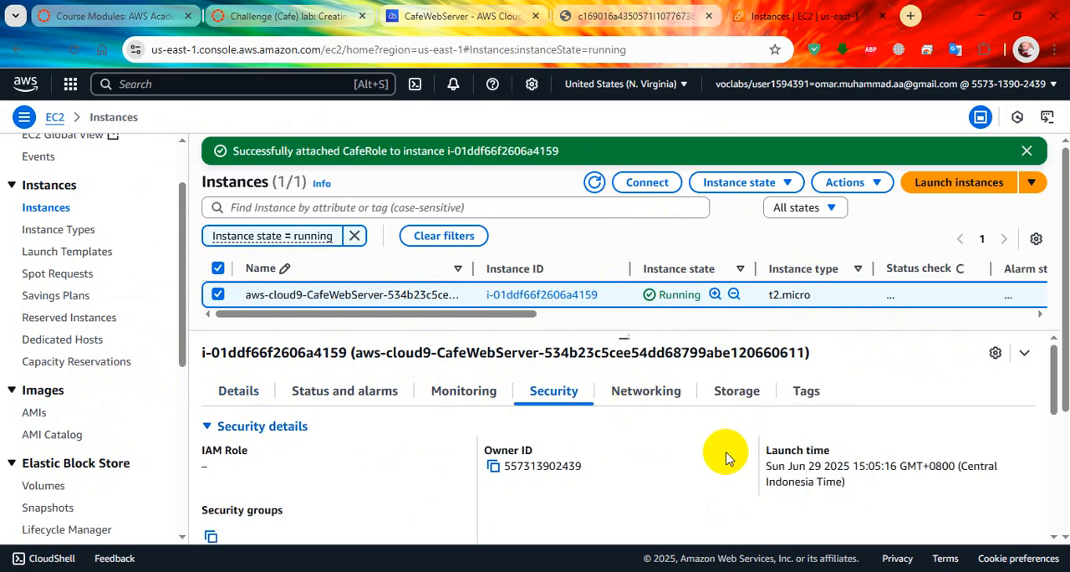
pyautogui.scroll(-1, 682, 465)
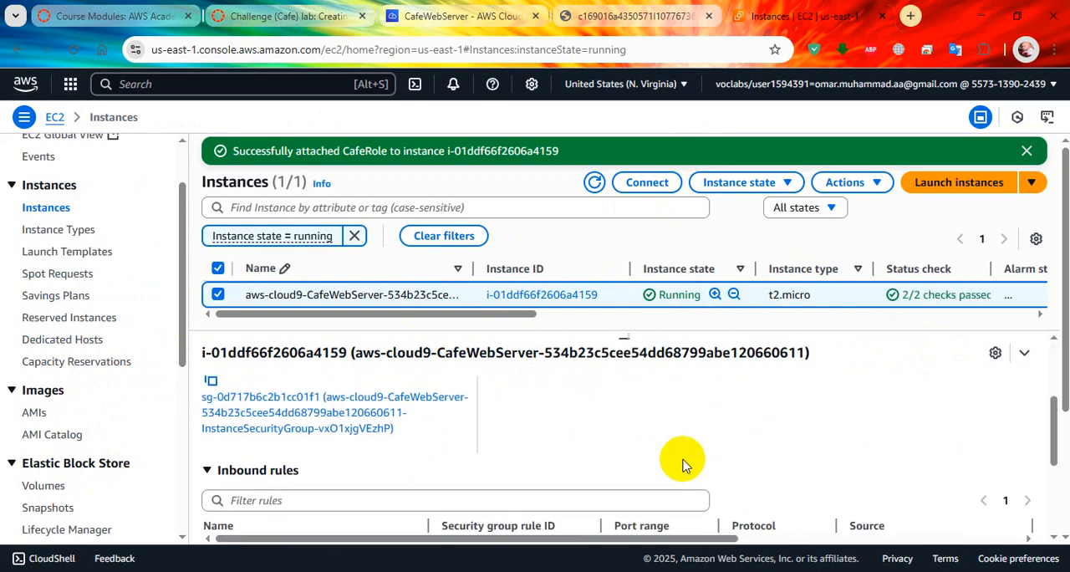
pyautogui.scroll(-2, 682, 465)
pyautogui.click(391, 411)
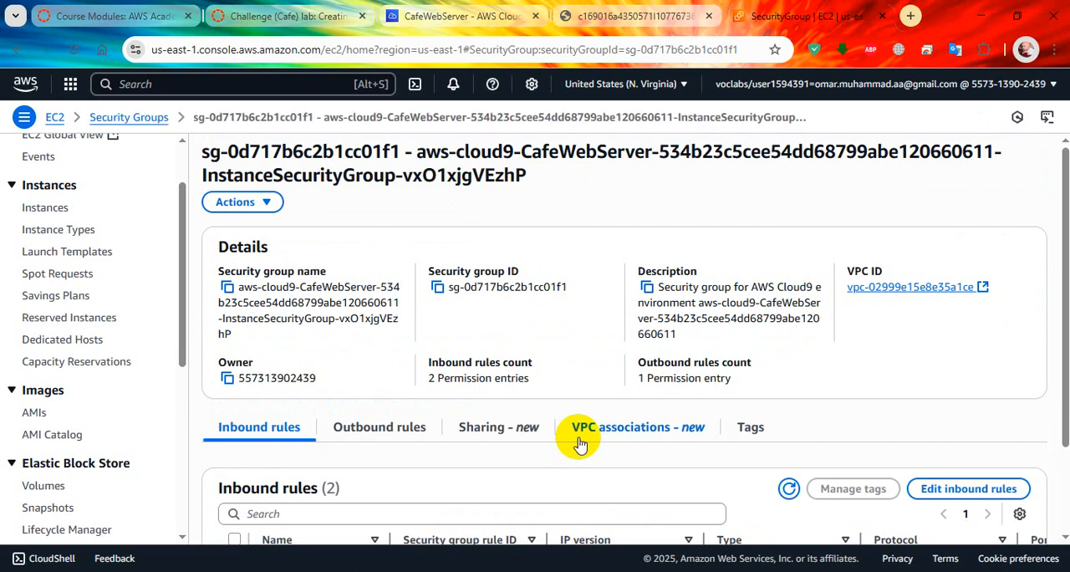
pyautogui.scroll(-2, 811, 407)
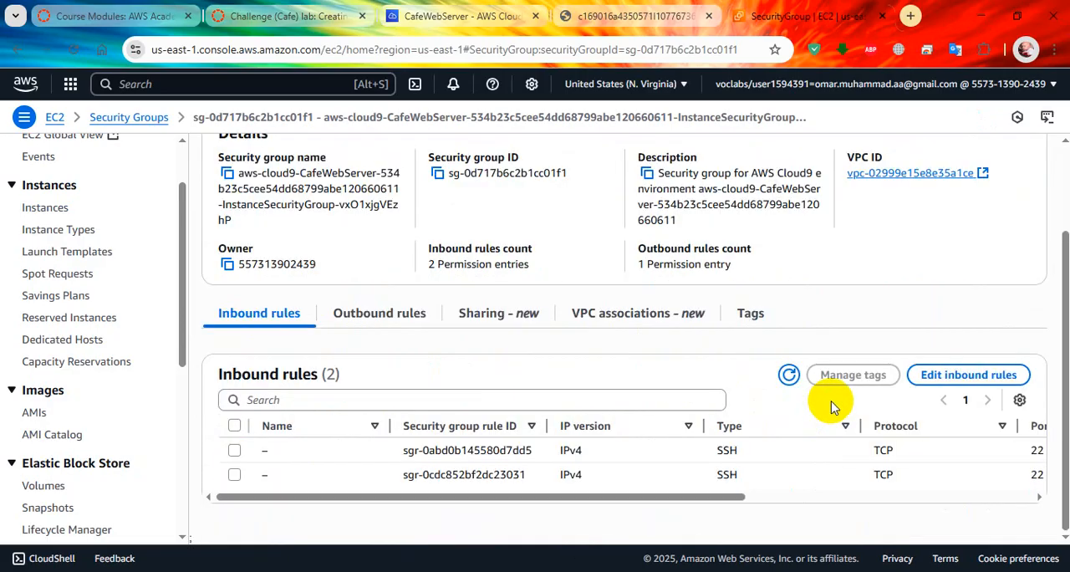
pyautogui.click(968, 375)
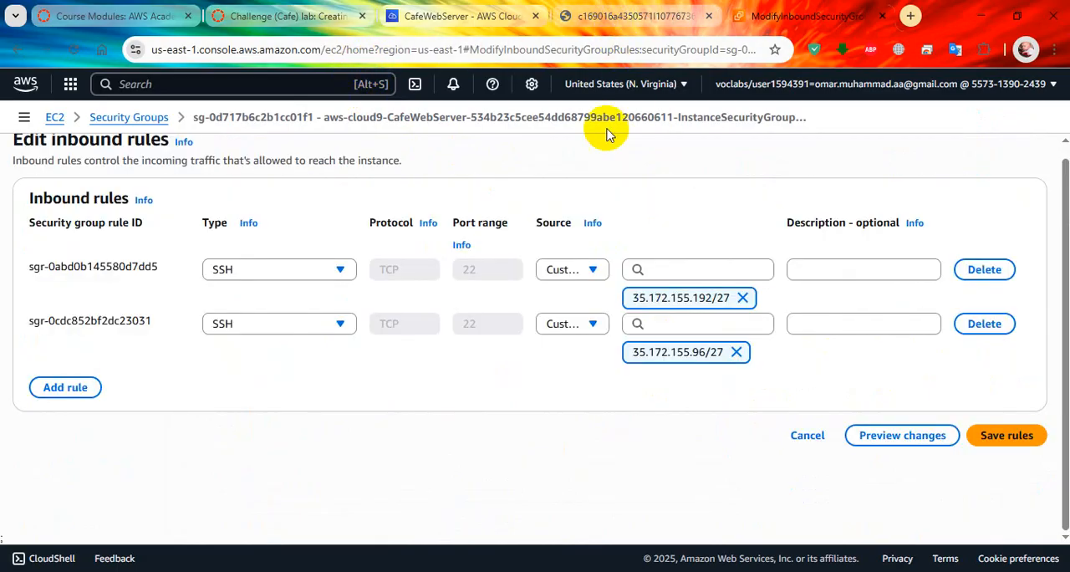
# Step: Add a new inbound rule of type HTTP with its source set to anywhere over IPv4, and save the rules
pyautogui.click(65, 387)
pyautogui.click(306, 381)
pyautogui.scroll(-2, 286, 288)
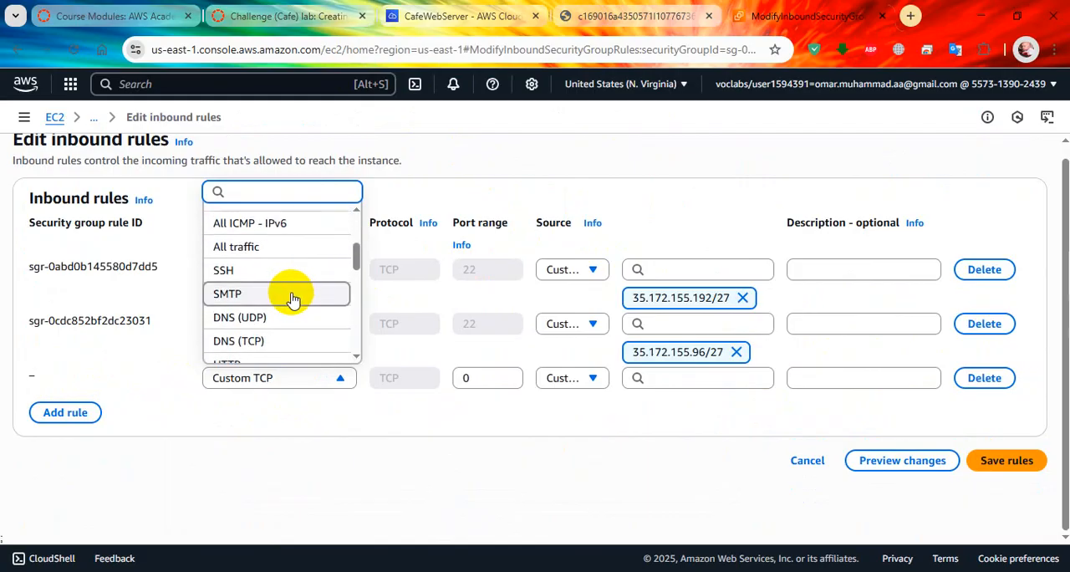
pyautogui.scroll(-1, 286, 275)
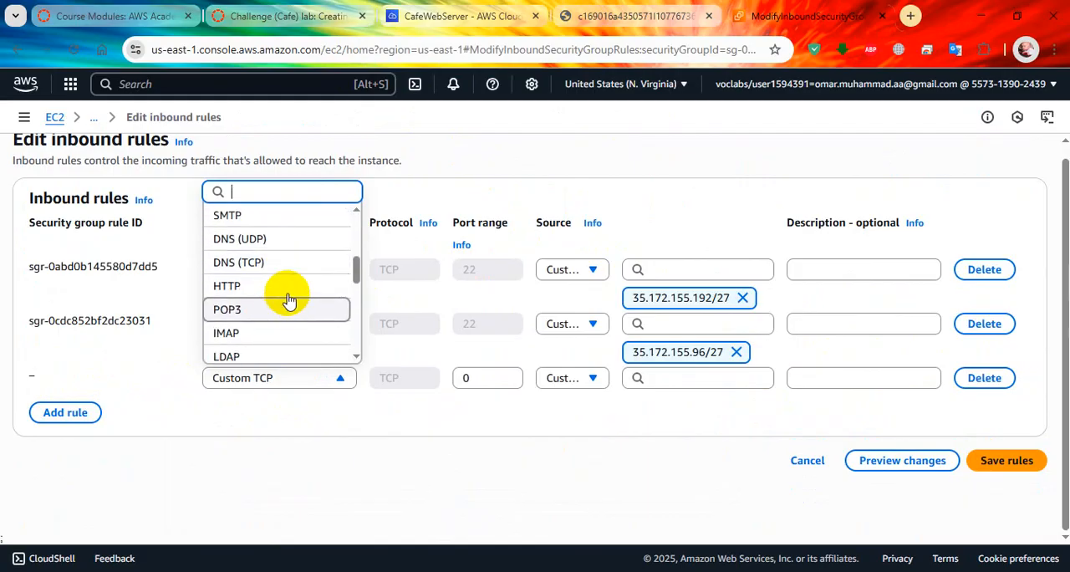
pyautogui.click(286, 282)
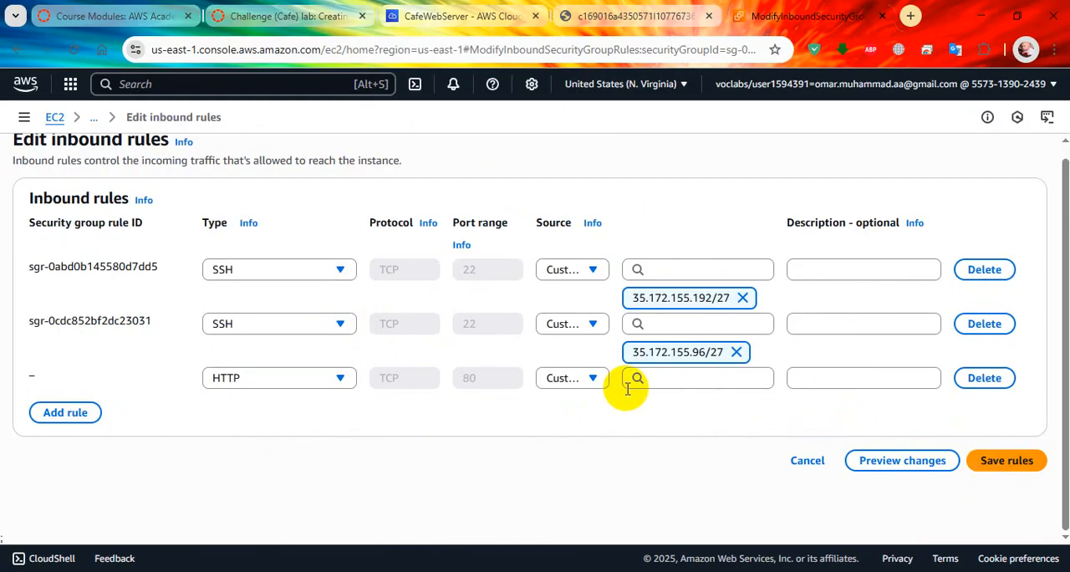
pyautogui.click(585, 378)
pyautogui.click(587, 431)
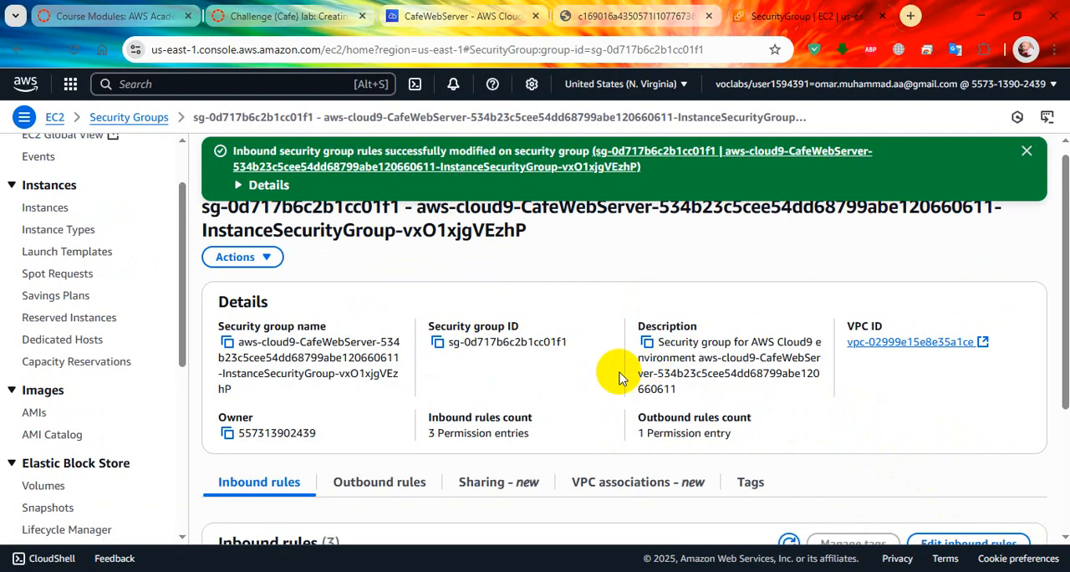
pyautogui.scroll(-2, 588, 378)
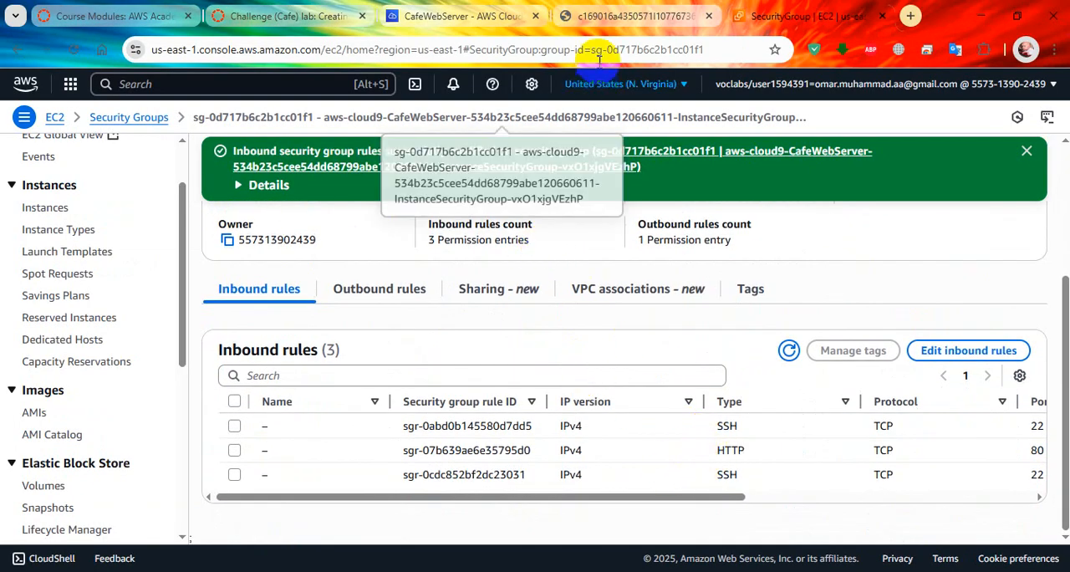
pyautogui.hotkey('alt', 'Tab')
pyautogui.click(70, 49)
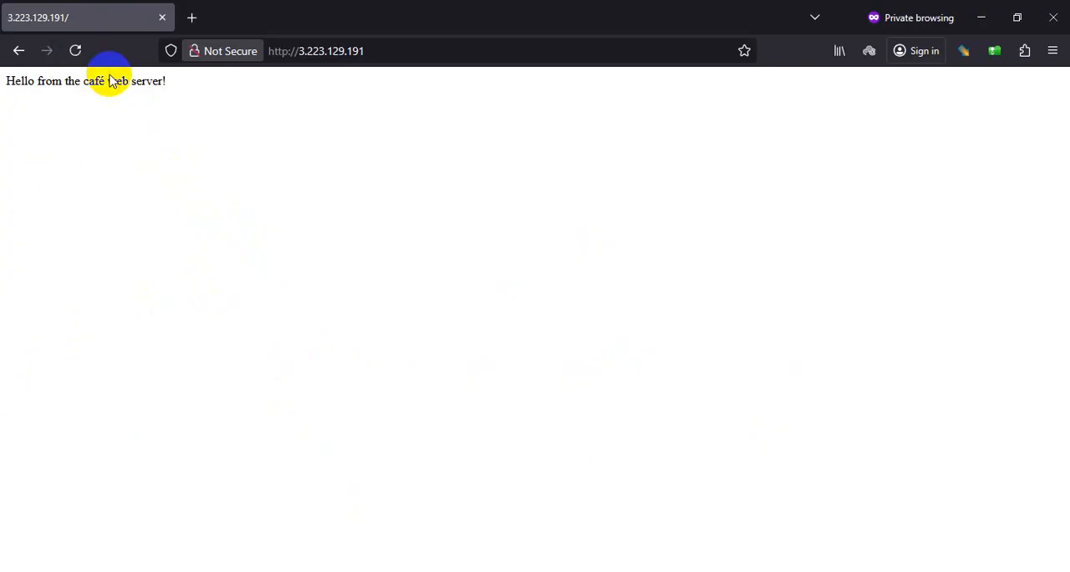
pyautogui.click(981, 16)
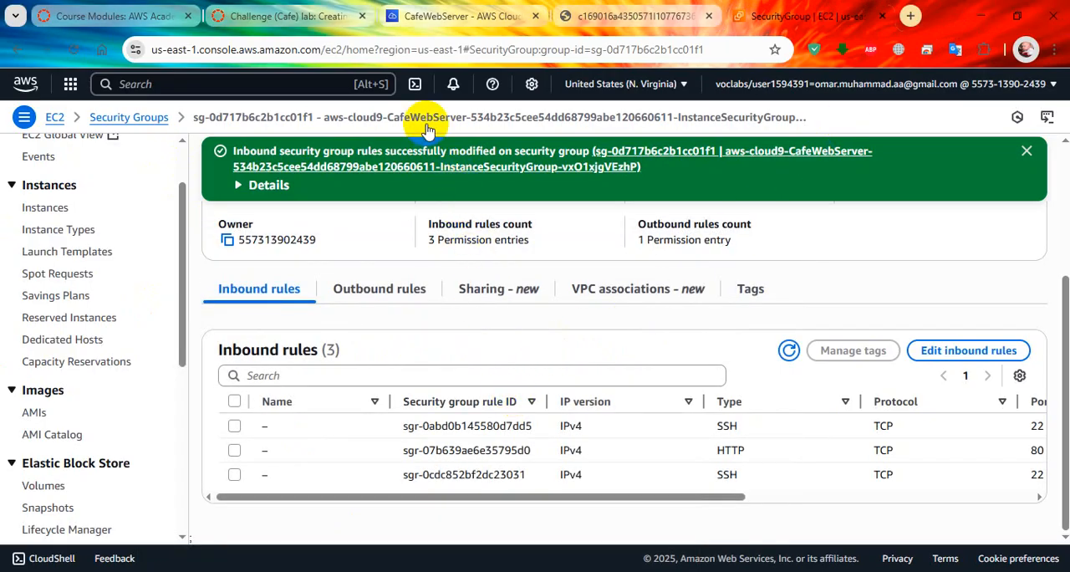
# Step: Return to the Challenge (Cafe) lab instructions and move past Tip #2 to the challenge #2 section
pyautogui.click(326, 17)
pyautogui.scroll(-3, 484, 334)
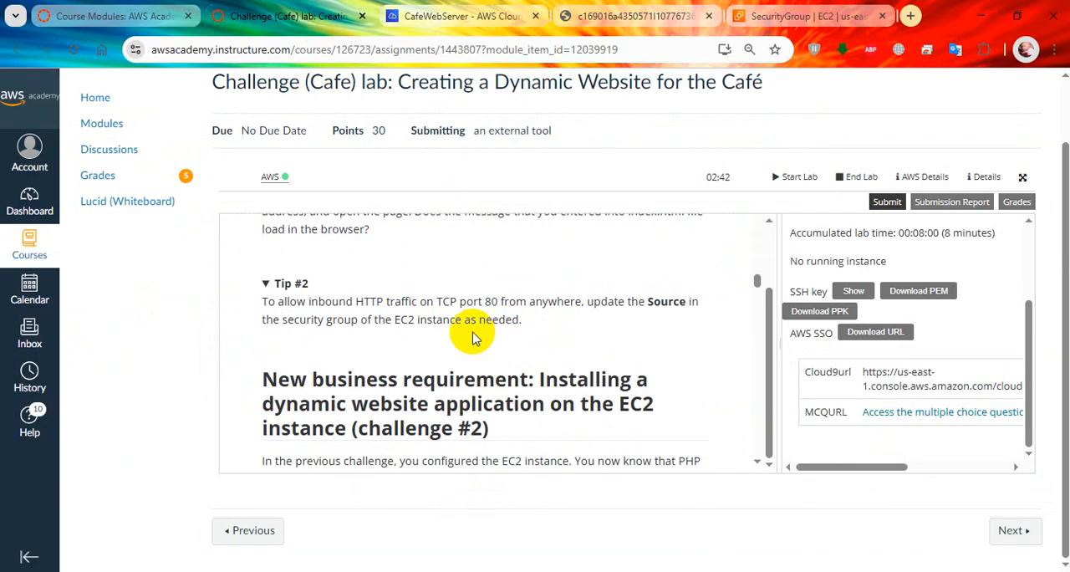
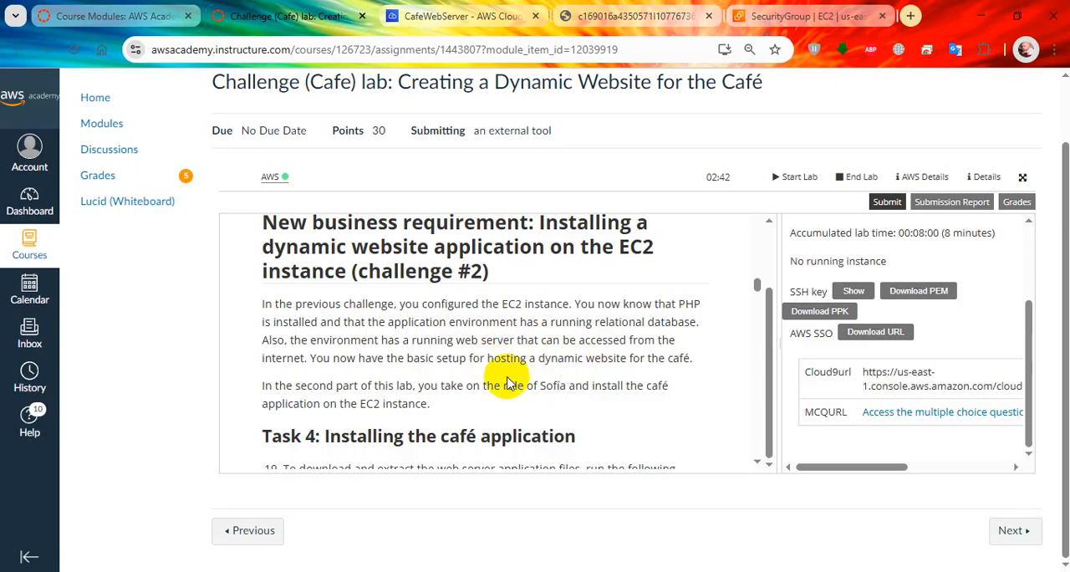
# Step: In the lab instructions, go to Task 4 and copy the command cd ~/environment from step 19
pyautogui.scroll(-5, 502, 384)
pyautogui.scroll(5, 405, 288)
pyautogui.scroll(-5, 397, 305)
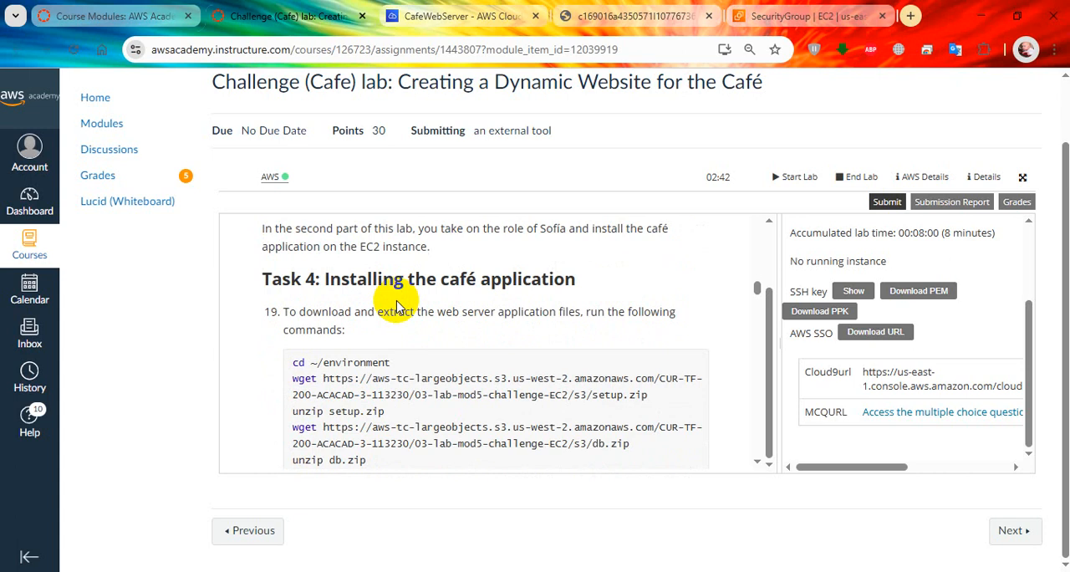
pyautogui.scroll(-2, 397, 307)
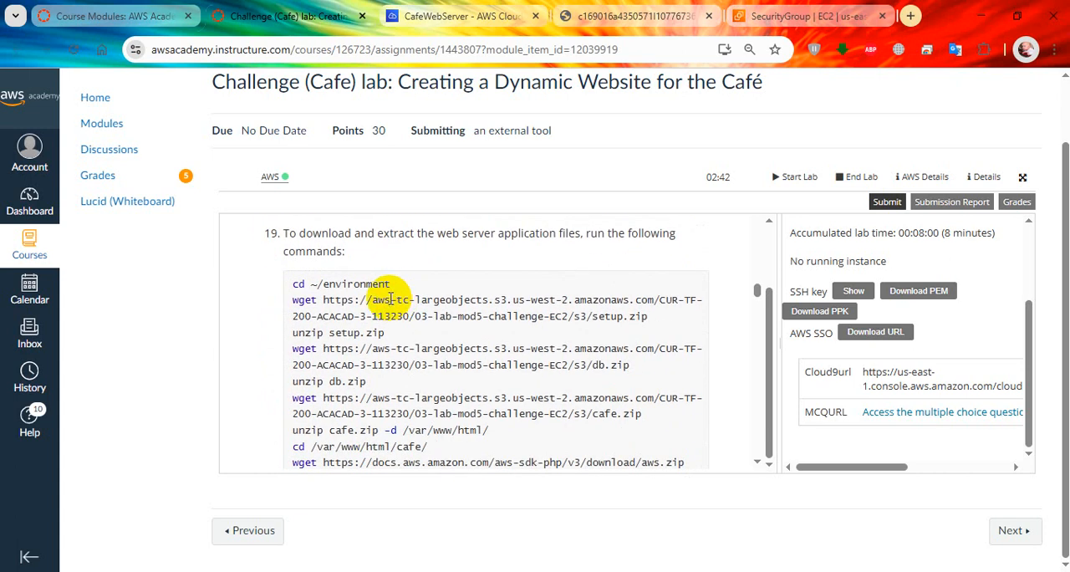
pyautogui.moveTo(411, 286); pyautogui.dragTo(297, 284)
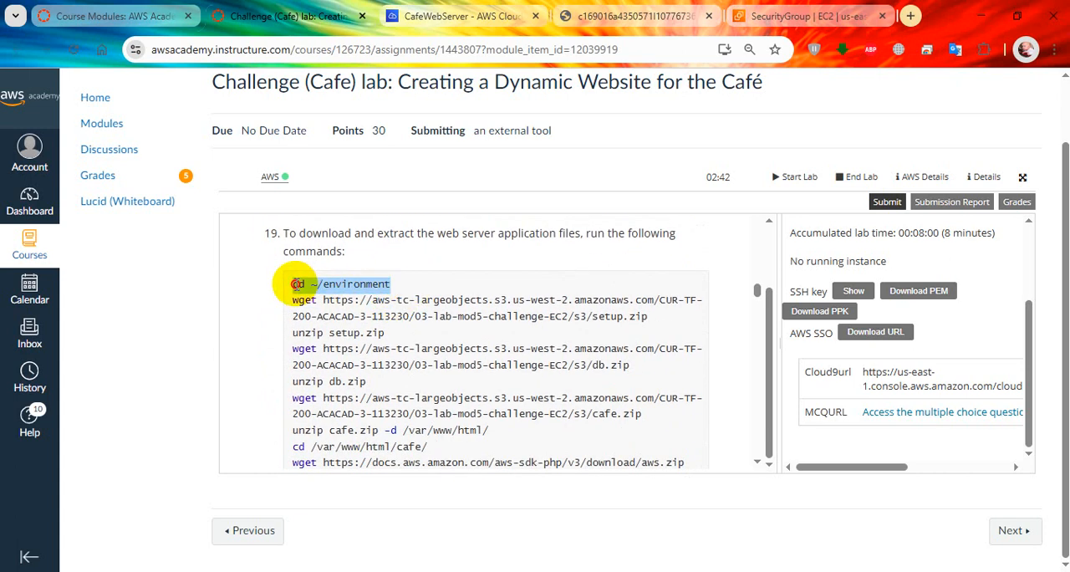
pyautogui.rightClick(294, 284)
pyautogui.click(314, 303)
pyautogui.scroll(2, 448, 355)
pyautogui.scroll(-2, 449, 355)
# Step: Switch to the Cloud9 environment, enlarge the terminal pane and run cd ~/environment
pyautogui.click(455, 16)
pyautogui.moveTo(430, 355); pyautogui.dragTo(418, 232)
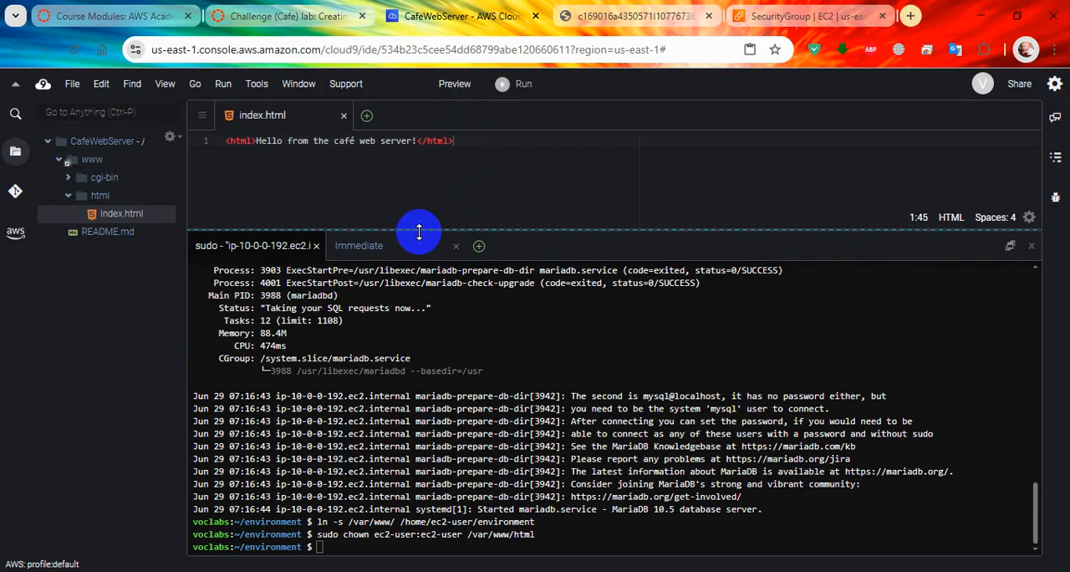
pyautogui.rightClick(447, 346)
pyautogui.click(509, 403)
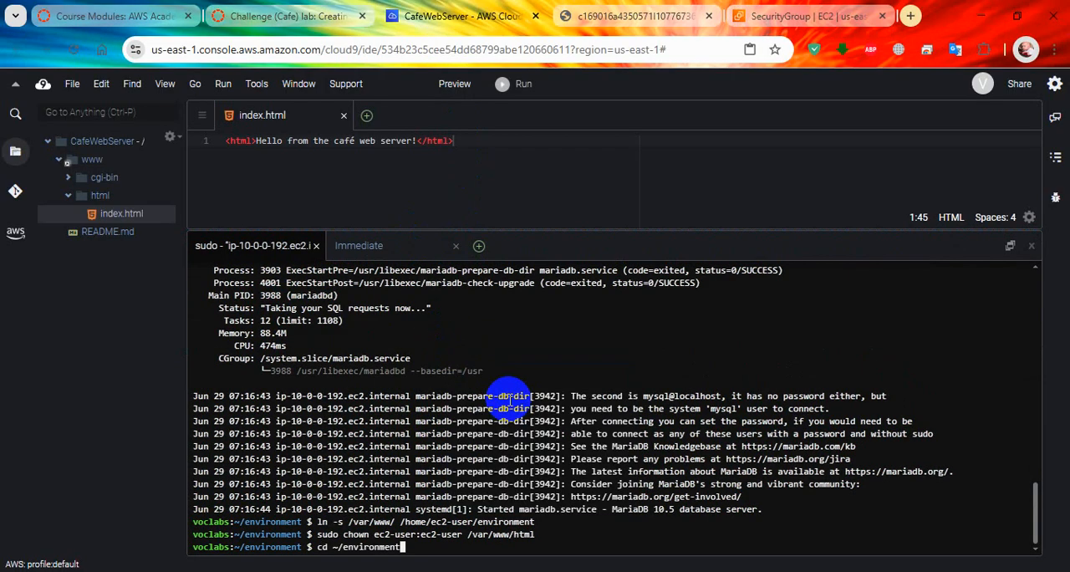
pyautogui.press('Return')
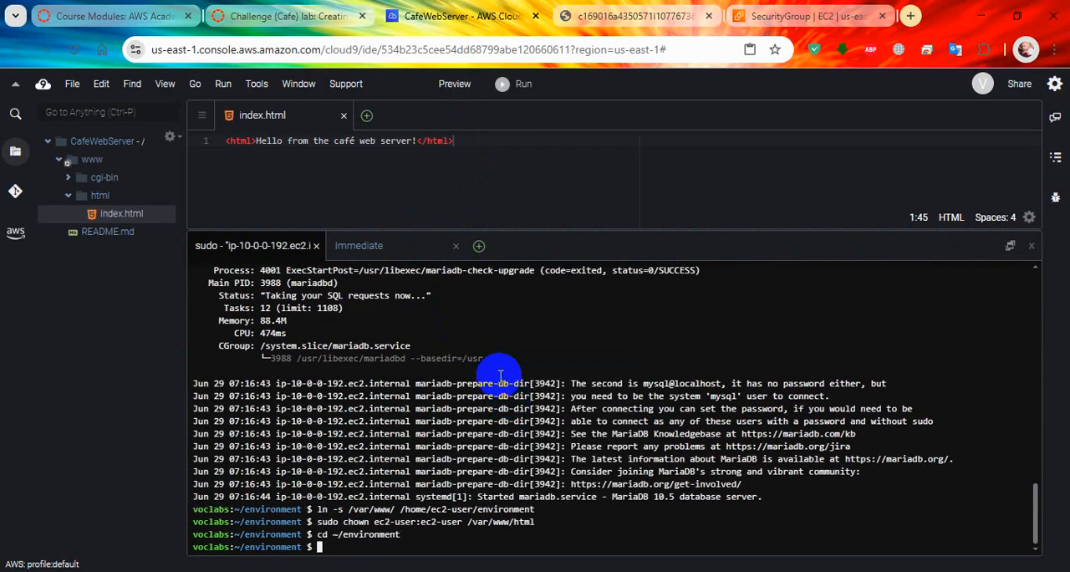
# Step: Copy the wget and unzip commands for setup.zip from the lab instructions and run them in the Cloud9 terminal
pyautogui.click(289, 16)
pyautogui.moveTo(288, 303); pyautogui.dragTo(552, 332)
pyautogui.rightClick(550, 330)
pyautogui.click(569, 327)
pyautogui.click(464, 16)
pyautogui.rightClick(491, 318)
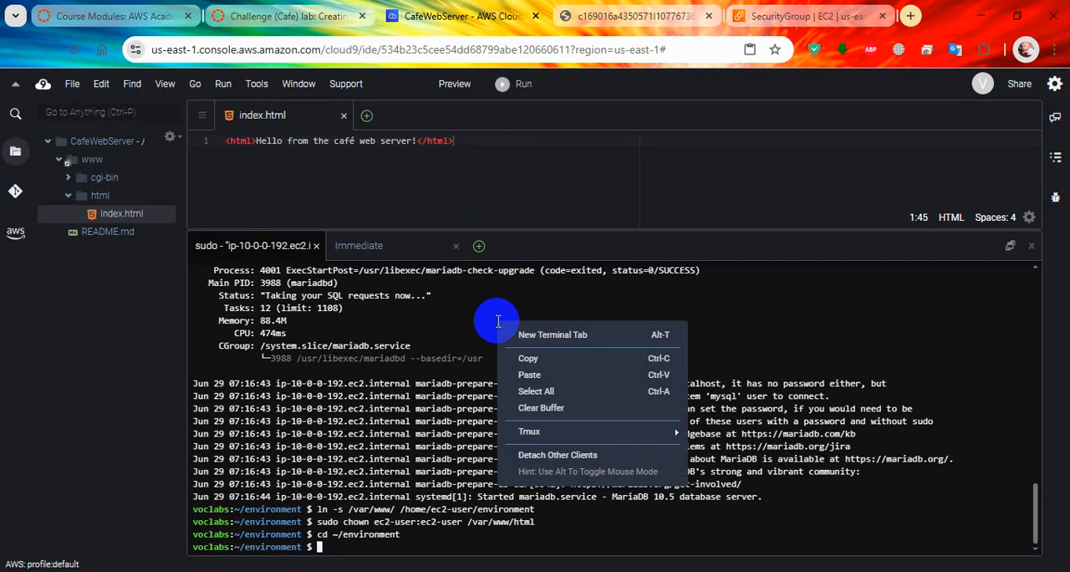
pyautogui.click(539, 373)
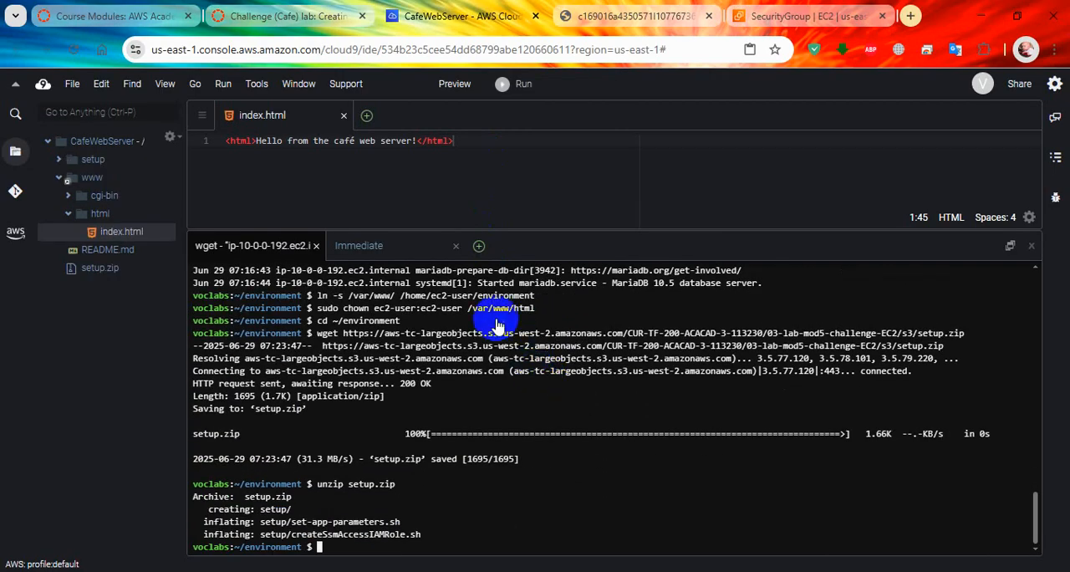
# Step: Copy the wget and unzip commands for db.zip from the lab instructions and run them in the Cloud9 terminal
pyautogui.click(322, 16)
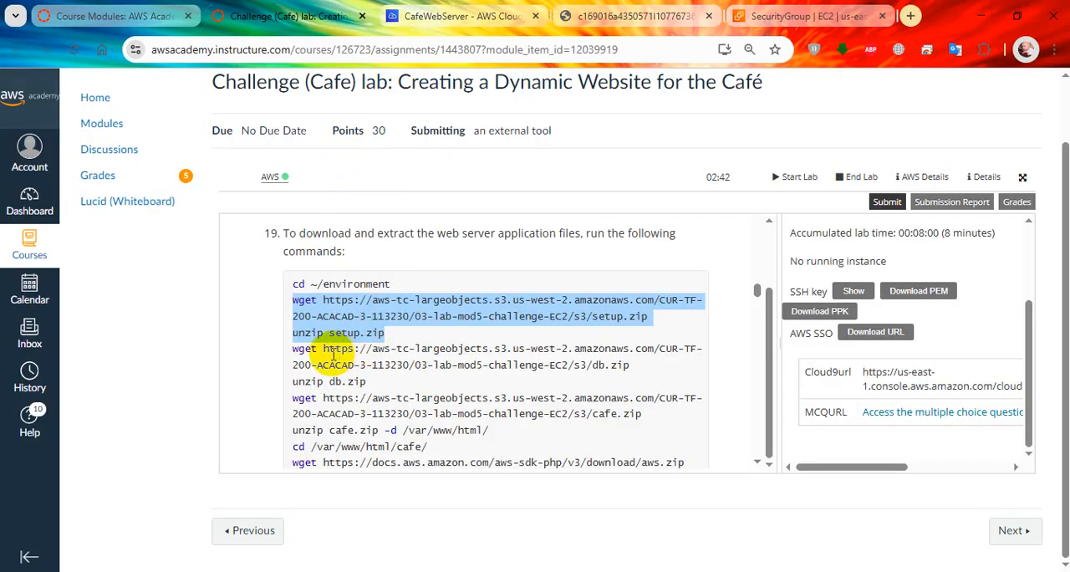
pyautogui.moveTo(289, 352); pyautogui.dragTo(368, 381)
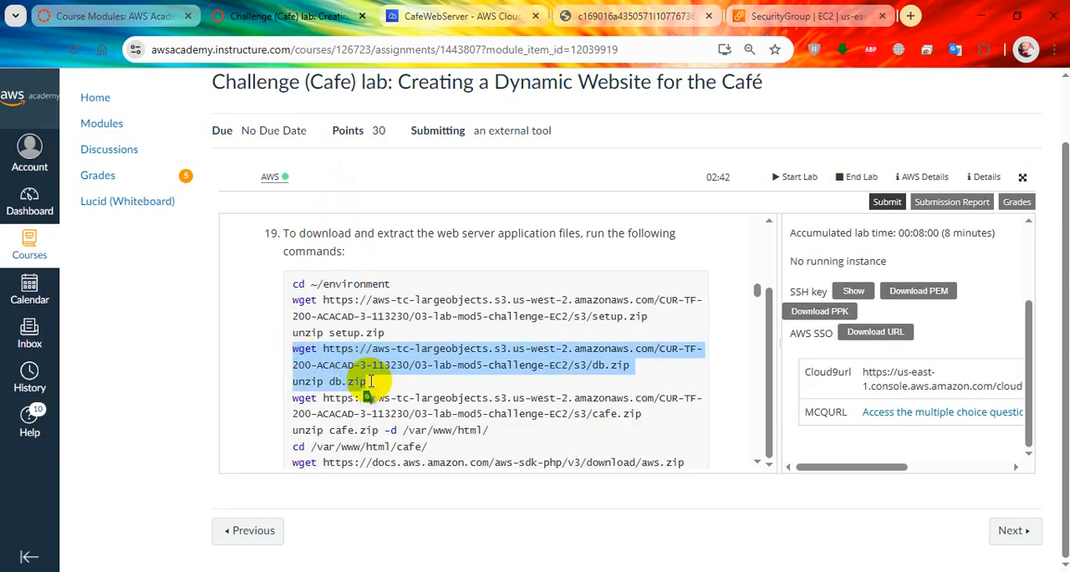
pyautogui.click(467, 15)
pyautogui.rightClick(438, 343)
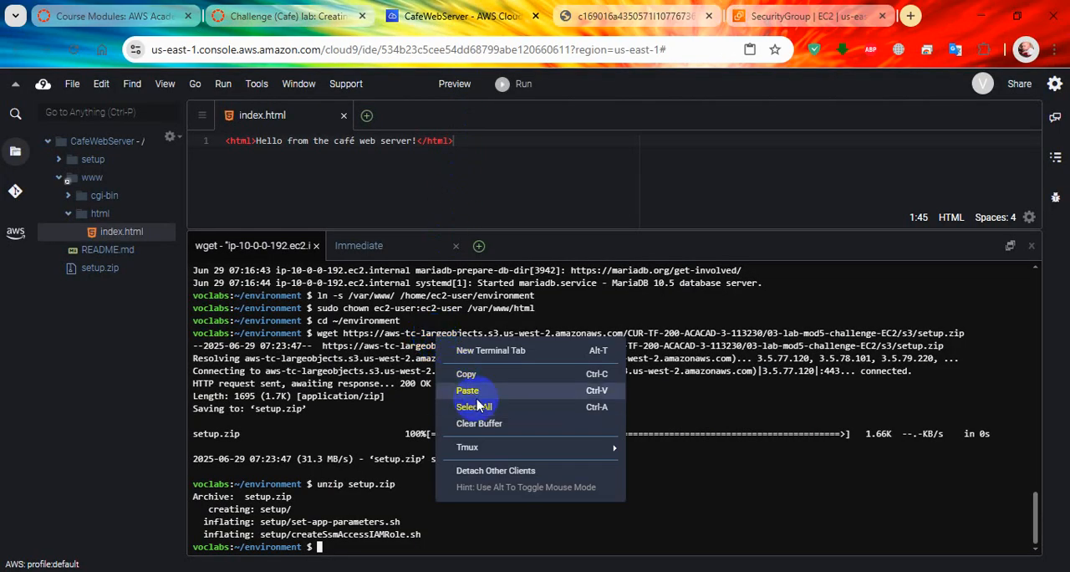
pyautogui.click(468, 391)
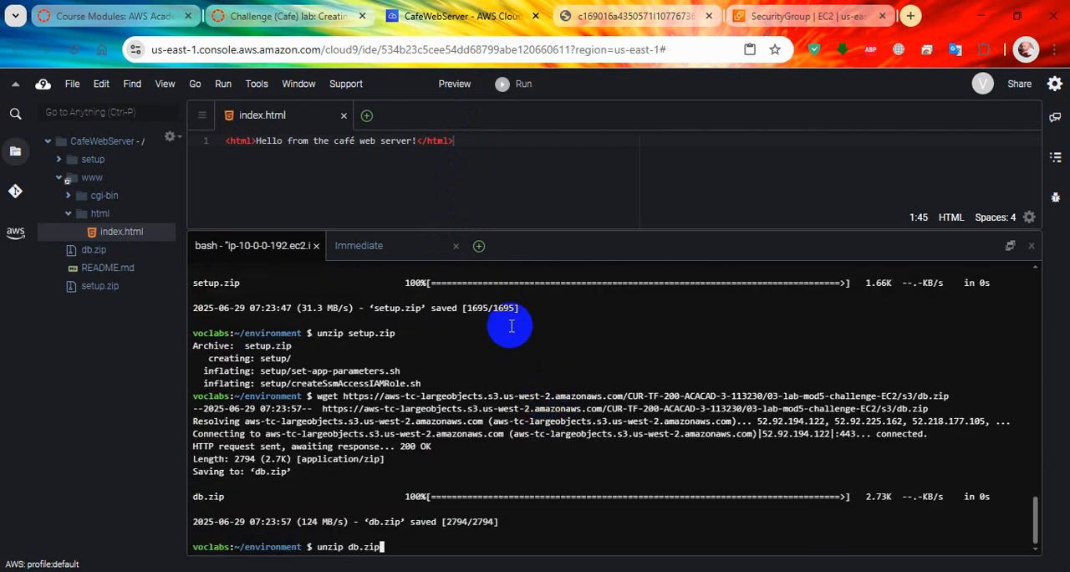
pyautogui.press('Return')
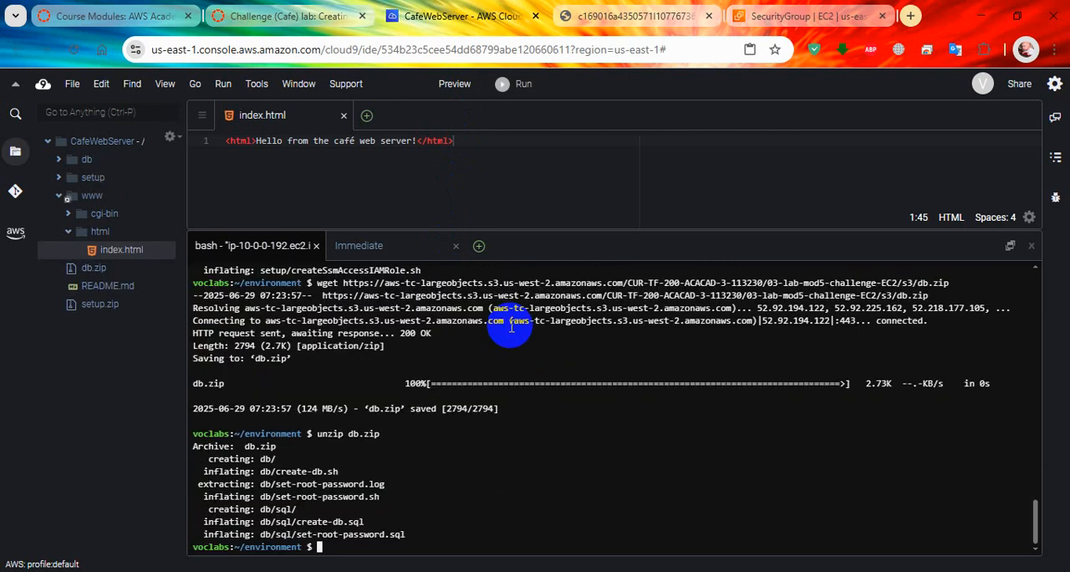
# Step: List the contents of the environment directory in the Cloud9 terminal with ls
pyautogui.click(288, 16)
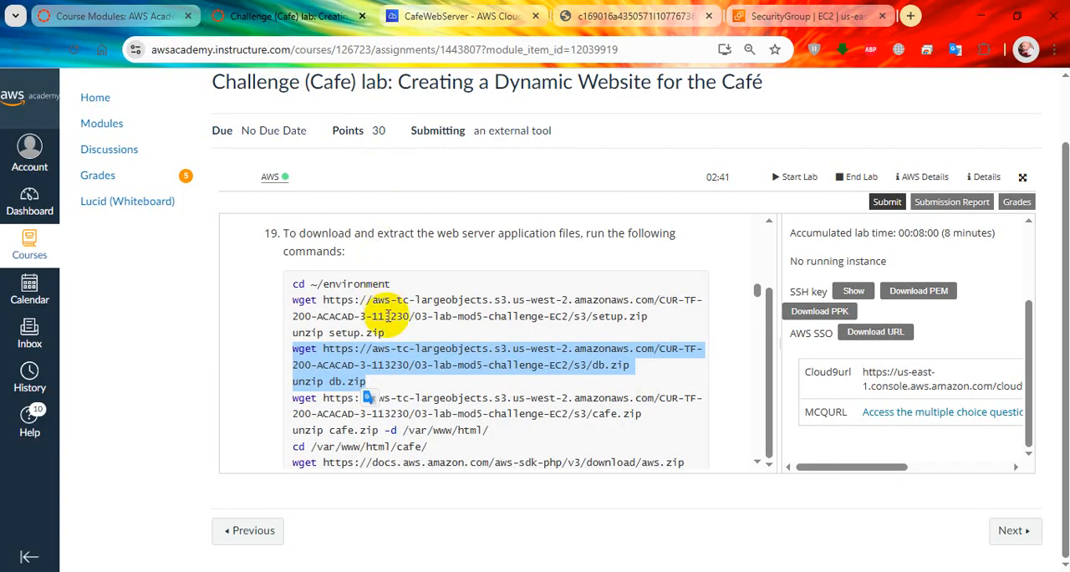
pyautogui.click(426, 16)
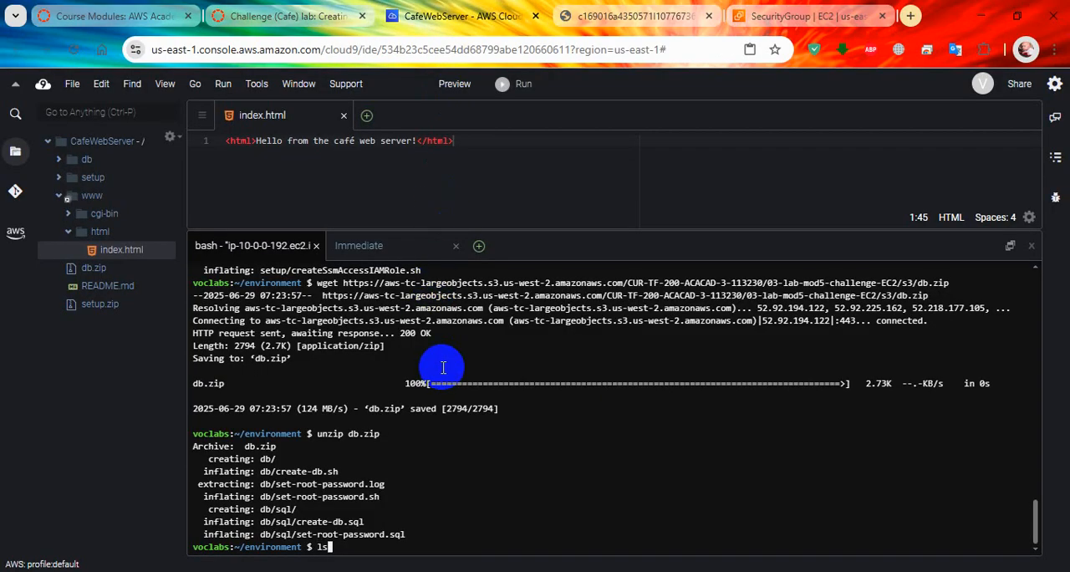
pyautogui.write('ls')
pyautogui.press('Return')
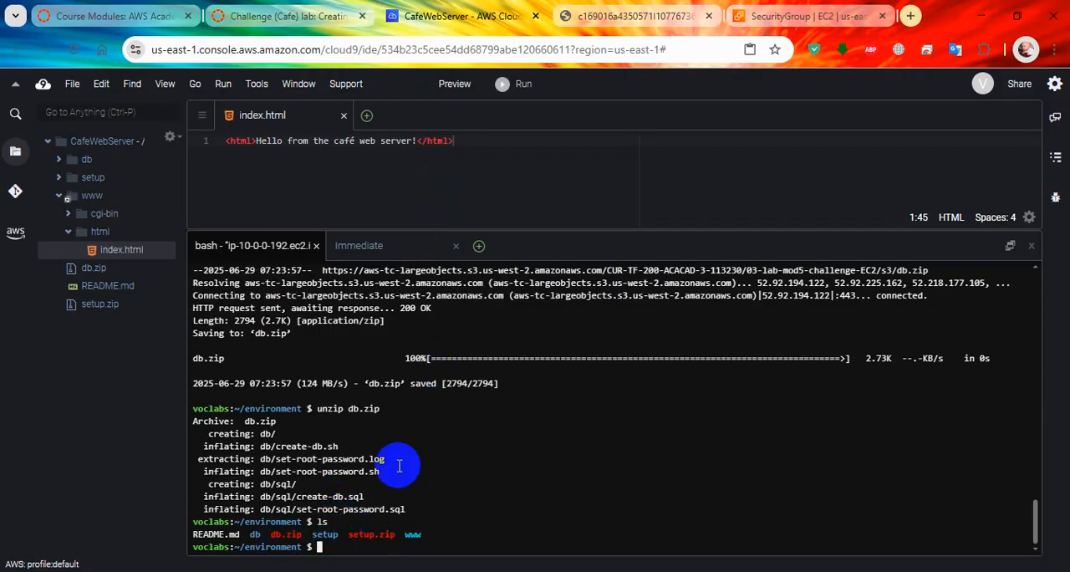
# Step: Copy the wget command for cafe.zip from the lab instructions and run it in the Cloud9 terminal
pyautogui.click(333, 16)
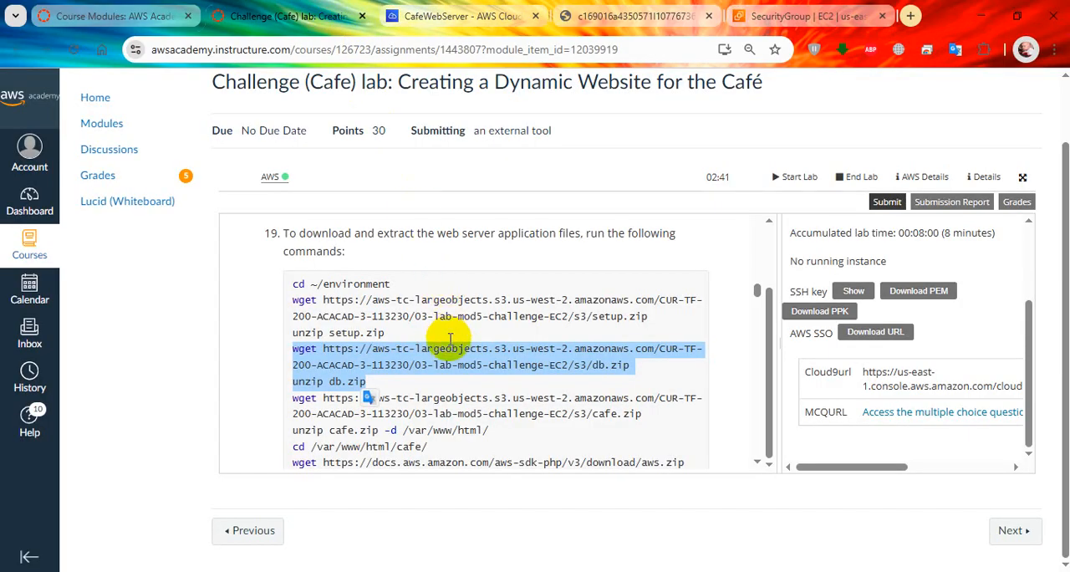
pyautogui.scroll(-1, 450, 338)
pyautogui.moveTo(294, 318); pyautogui.dragTo(641, 333)
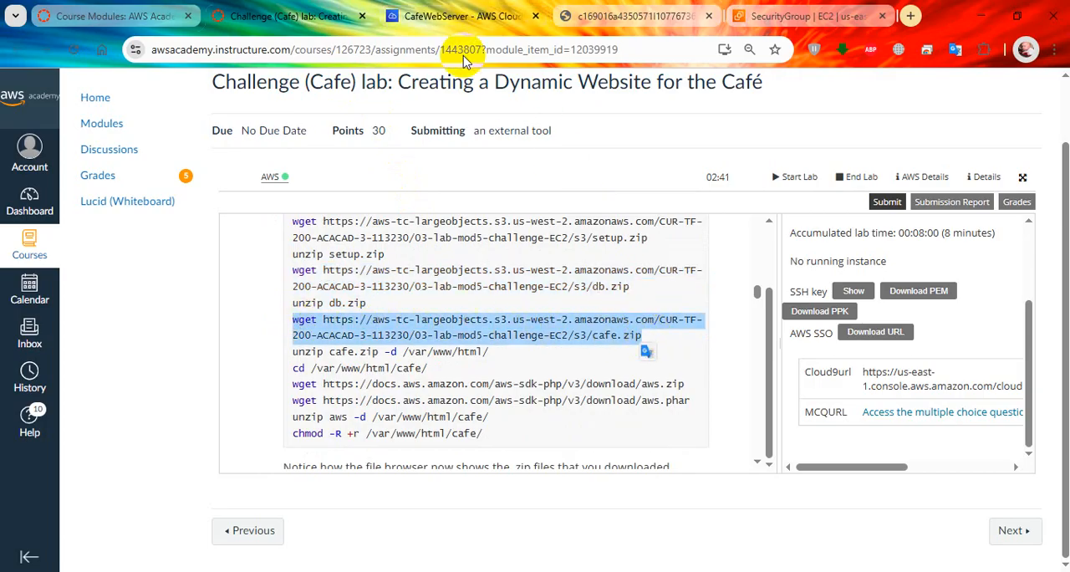
pyautogui.click(461, 16)
pyautogui.rightClick(456, 335)
pyautogui.click(473, 351)
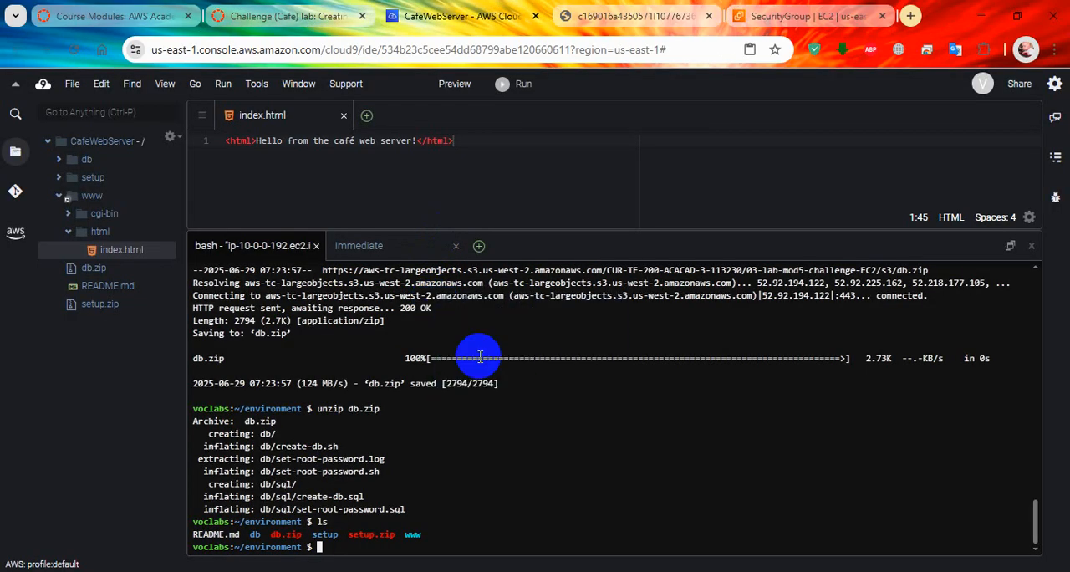
pyautogui.press('Return')
# Step: Extract the café application by copying unzip cafe.zip -d /var/www/html/ from the instructions and running it in the Cloud9 terminal
pyautogui.click(284, 16)
pyautogui.moveTo(295, 351); pyautogui.dragTo(488, 352)
pyautogui.press('super+c')
pyautogui.click(395, 10)
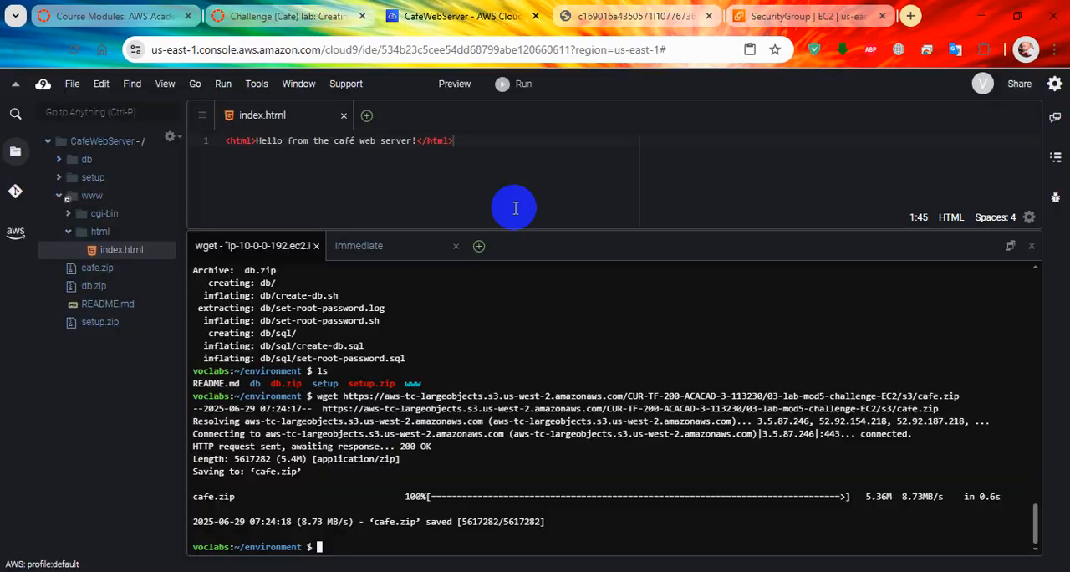
pyautogui.rightClick(535, 304)
pyautogui.click(569, 357)
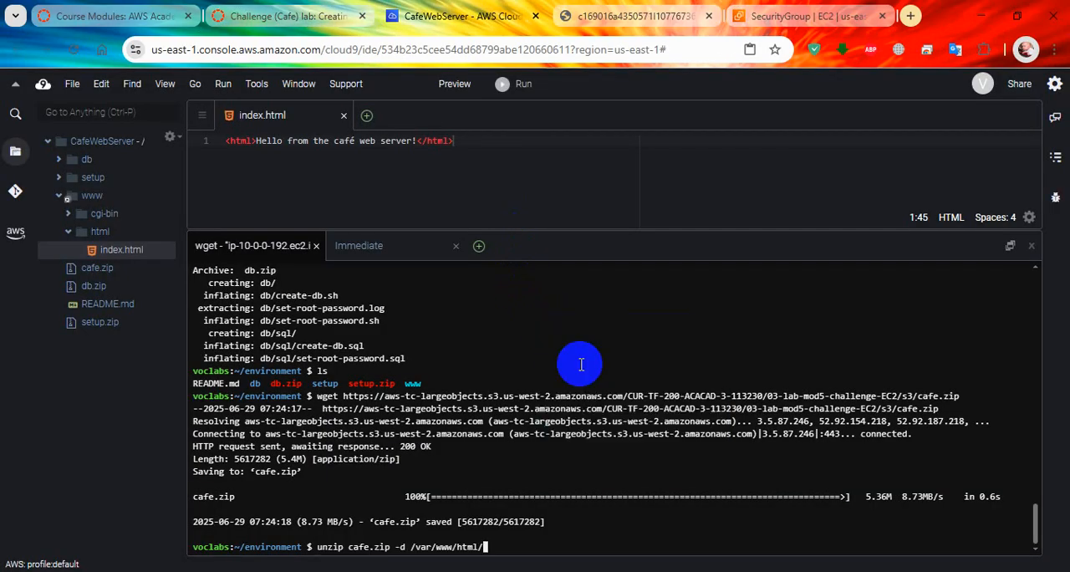
pyautogui.press('Return')
pyautogui.click(359, 16)
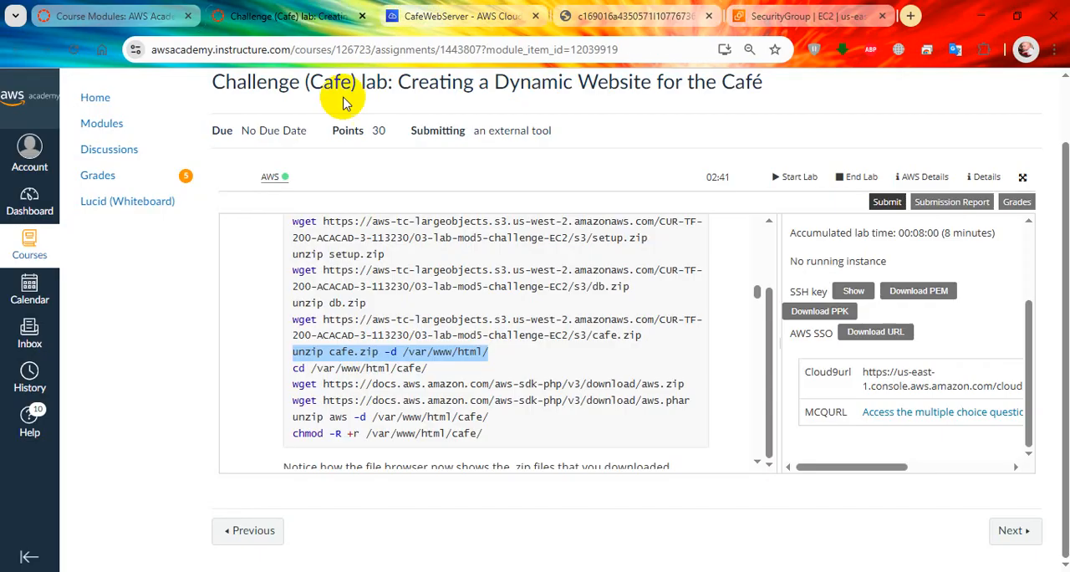
pyautogui.moveTo(427, 367); pyautogui.dragTo(292, 368)
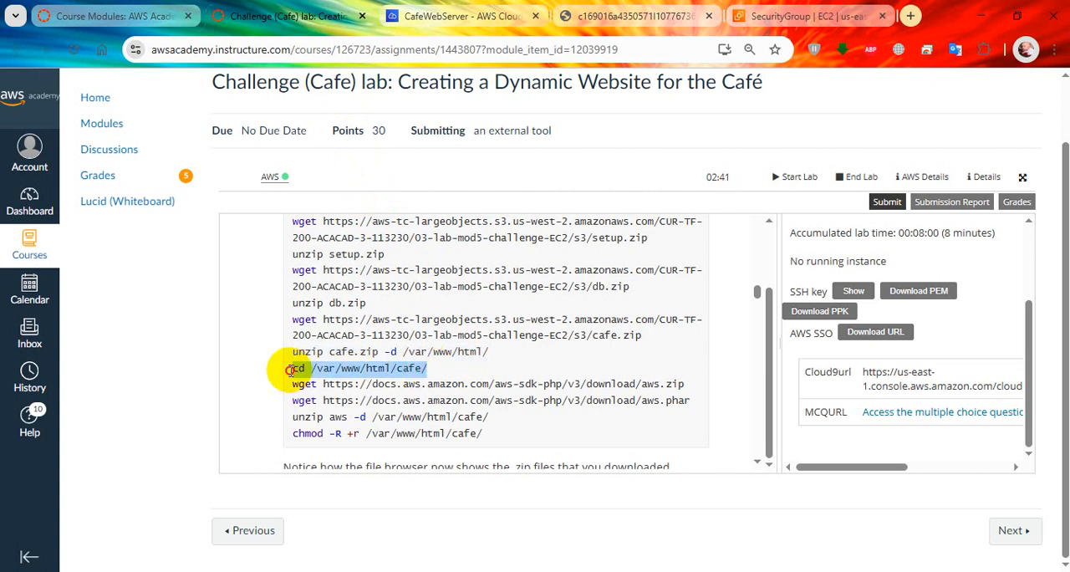
pyautogui.click(443, 16)
pyautogui.rightClick(490, 392)
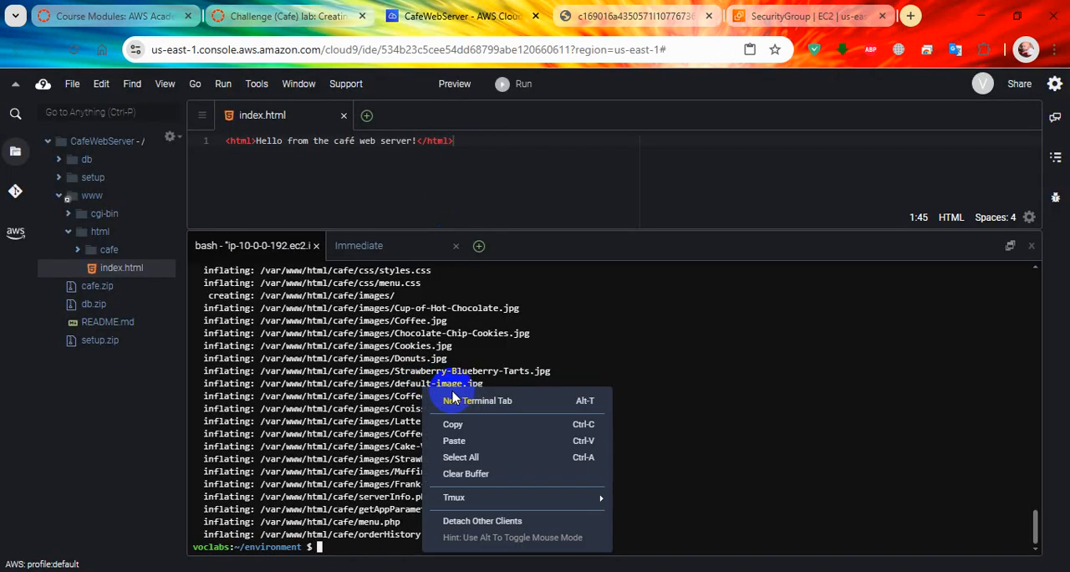
pyautogui.click(494, 438)
pyautogui.press('Return')
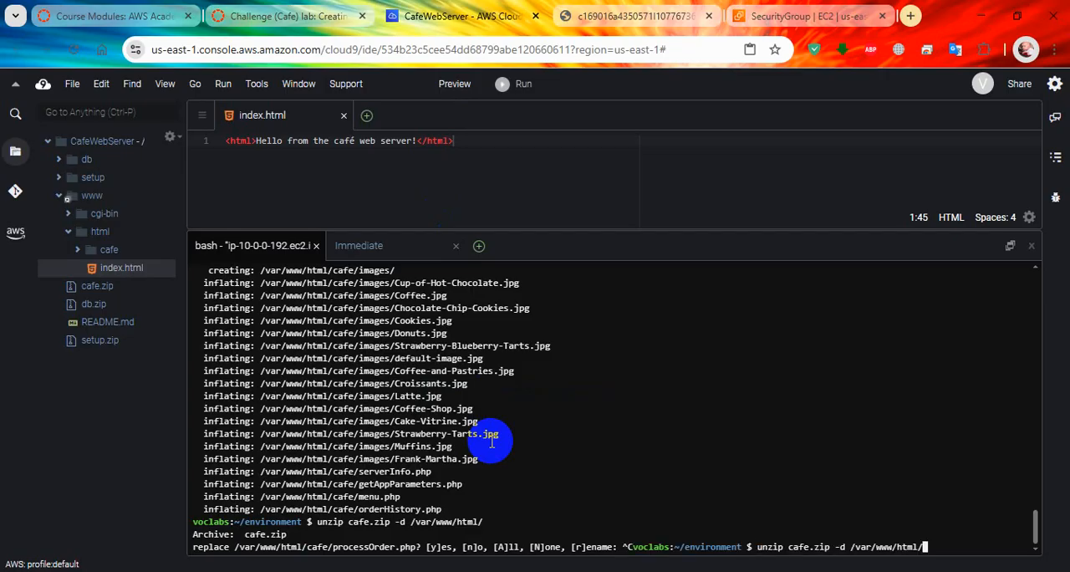
pyautogui.press('Return')
pyautogui.press('Return')
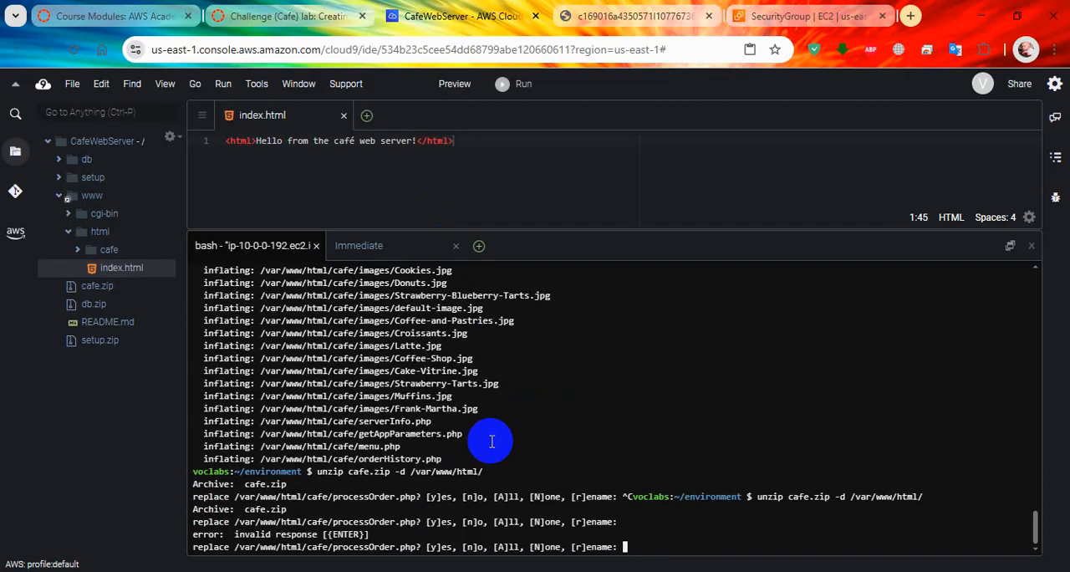
pyautogui.hotkey('ctrl', 'c')
pyautogui.hotkey('ctrl', 'c')
pyautogui.hotkey('ctrl', 'c')
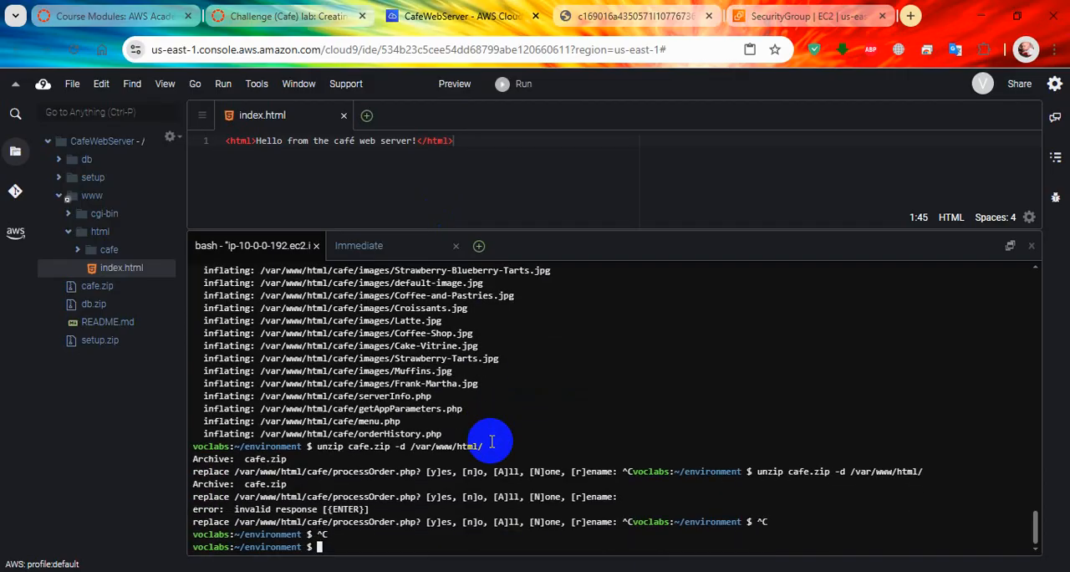
pyautogui.press('Return')
pyautogui.press('Return')
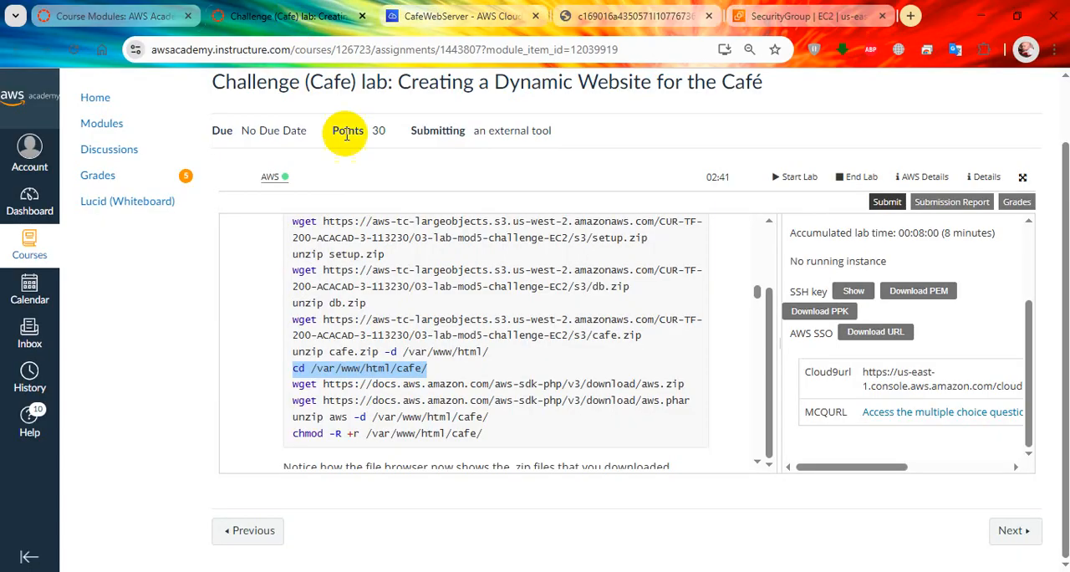
# Step: Copy the command cd /var/www/html/cafe/ from the lab instructions and run it in the Cloud9 terminal
pyautogui.click(288, 16)
pyautogui.rightClick(407, 368)
pyautogui.click(456, 144)
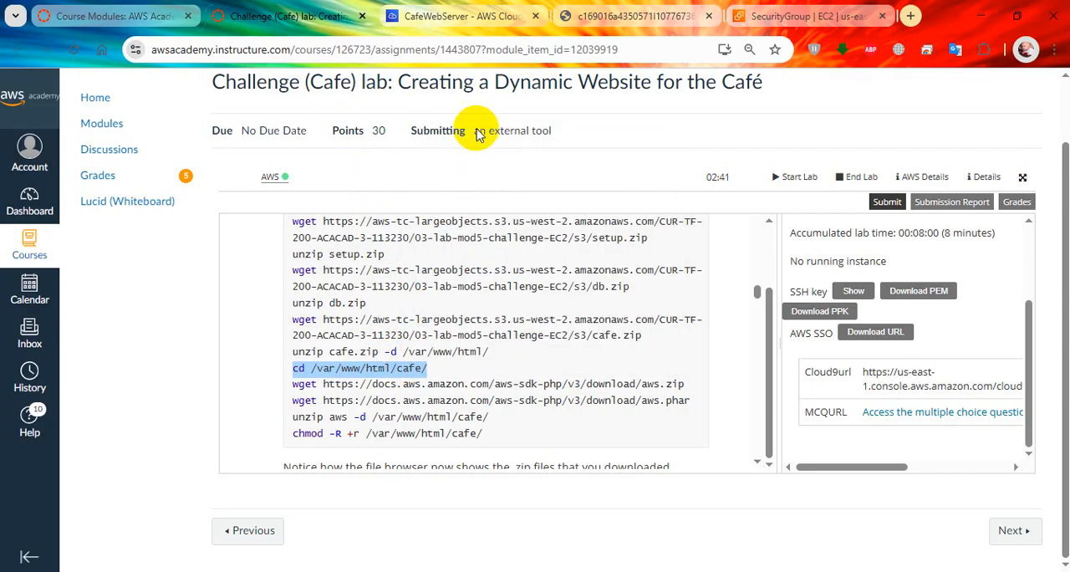
pyautogui.click(463, 16)
pyautogui.rightClick(512, 264)
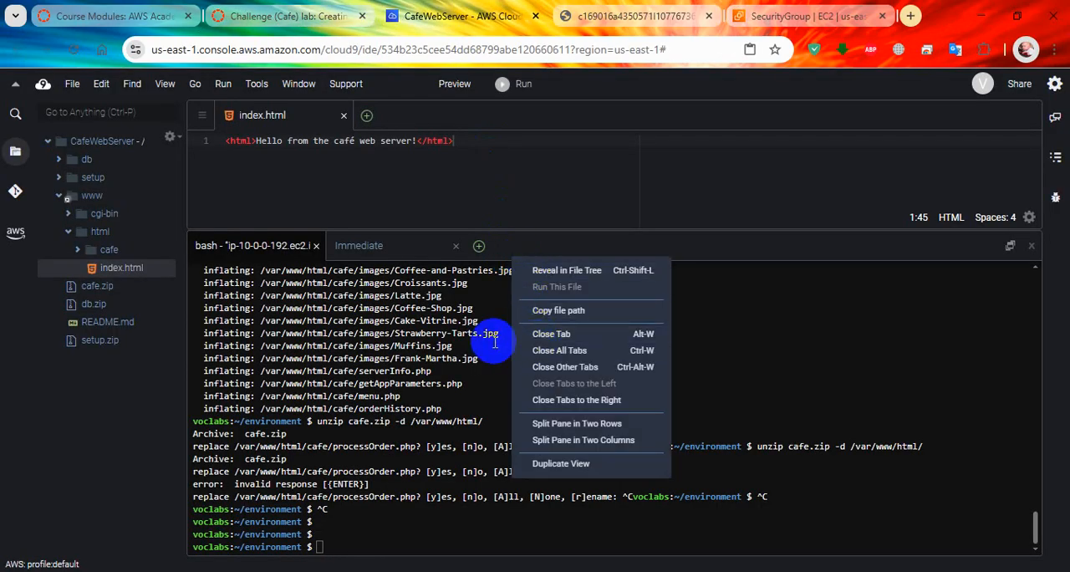
pyautogui.rightClick(494, 342)
pyautogui.click(526, 395)
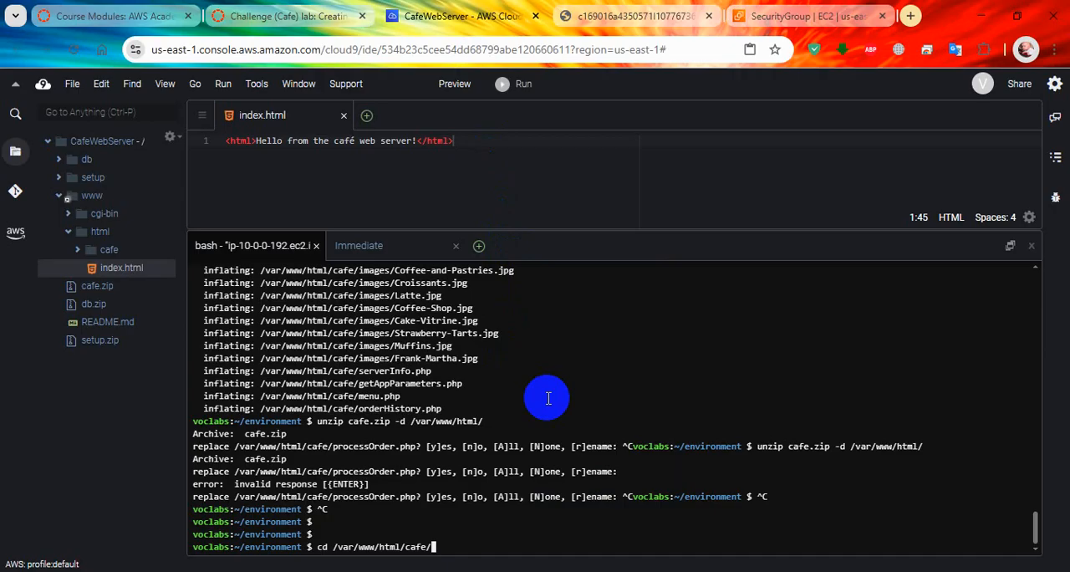
pyautogui.press('Return')
# Step: Copy the wget command for the AWS SDK's aws.zip from the lab instructions and run it in the Cloud9 terminal
pyautogui.click(284, 16)
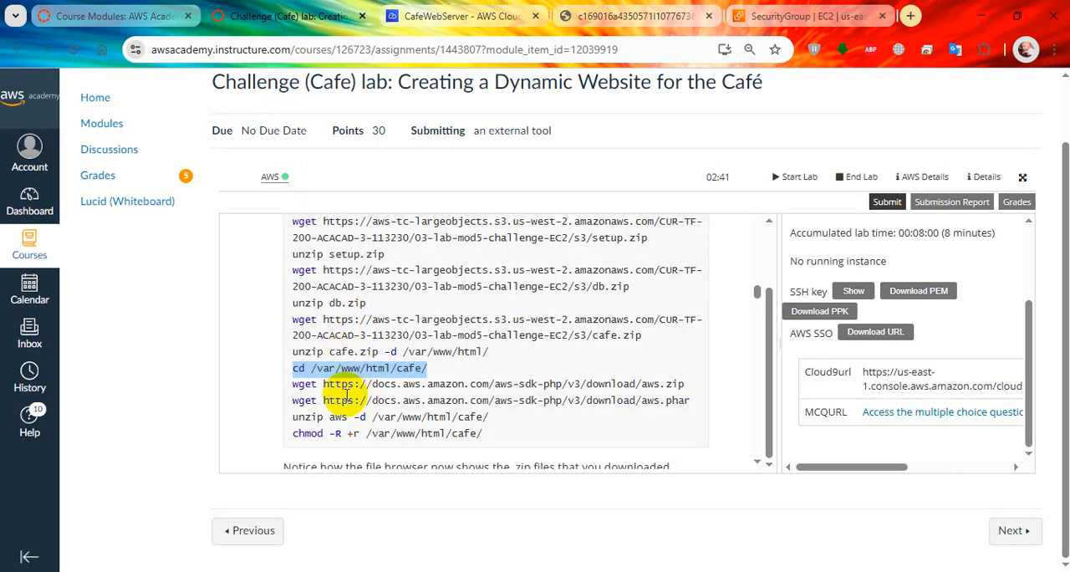
pyautogui.moveTo(293, 387); pyautogui.dragTo(698, 390)
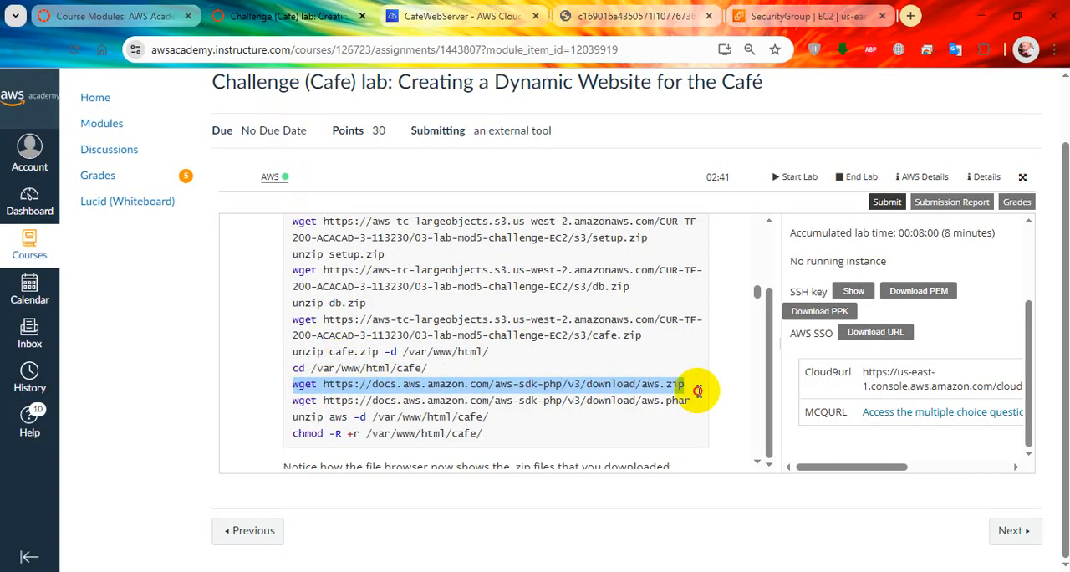
pyautogui.rightClick(671, 387)
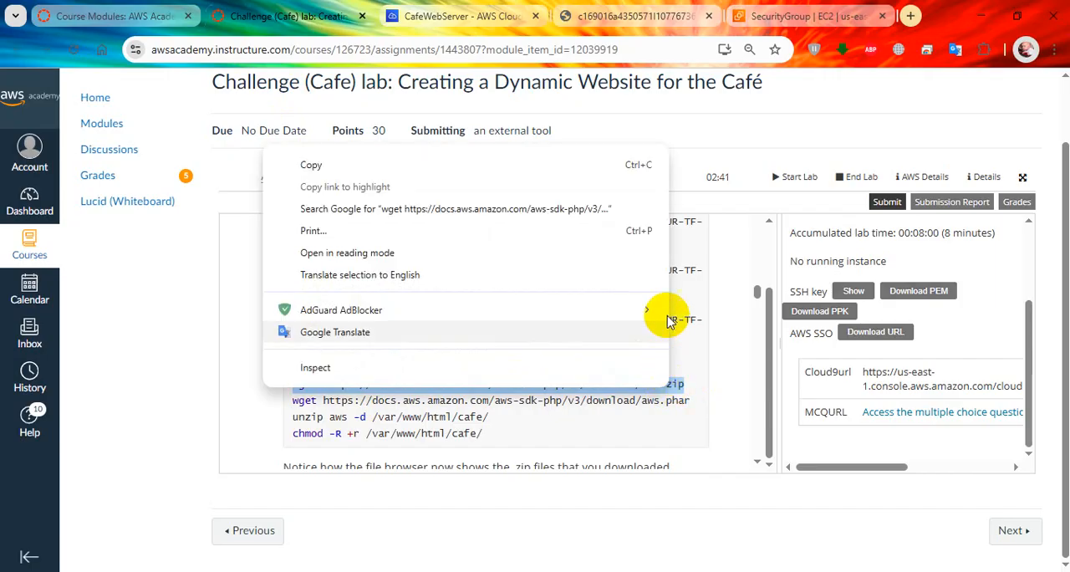
pyautogui.click(544, 173)
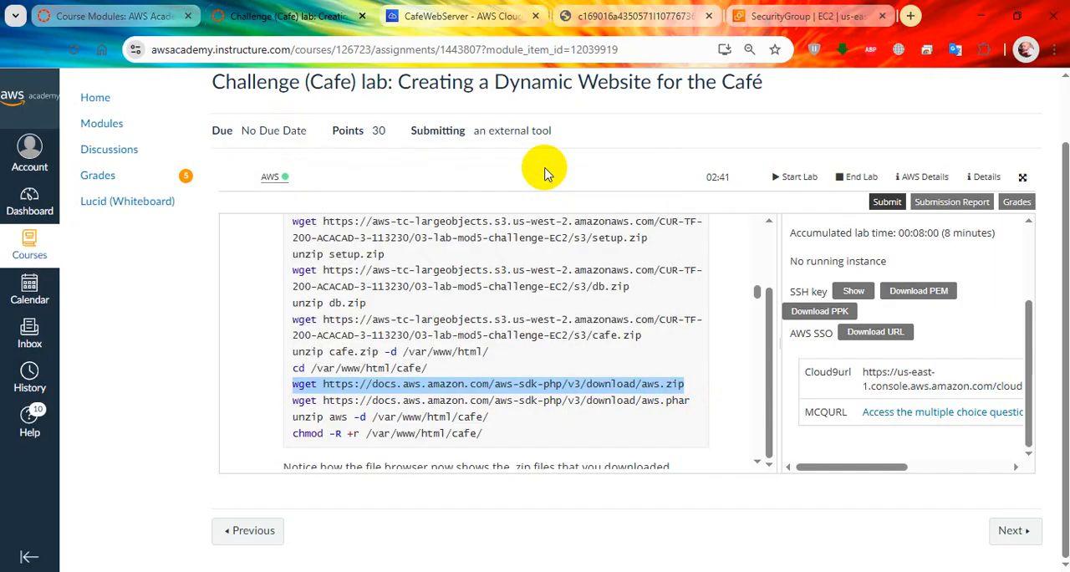
pyautogui.click(464, 16)
pyautogui.rightClick(564, 336)
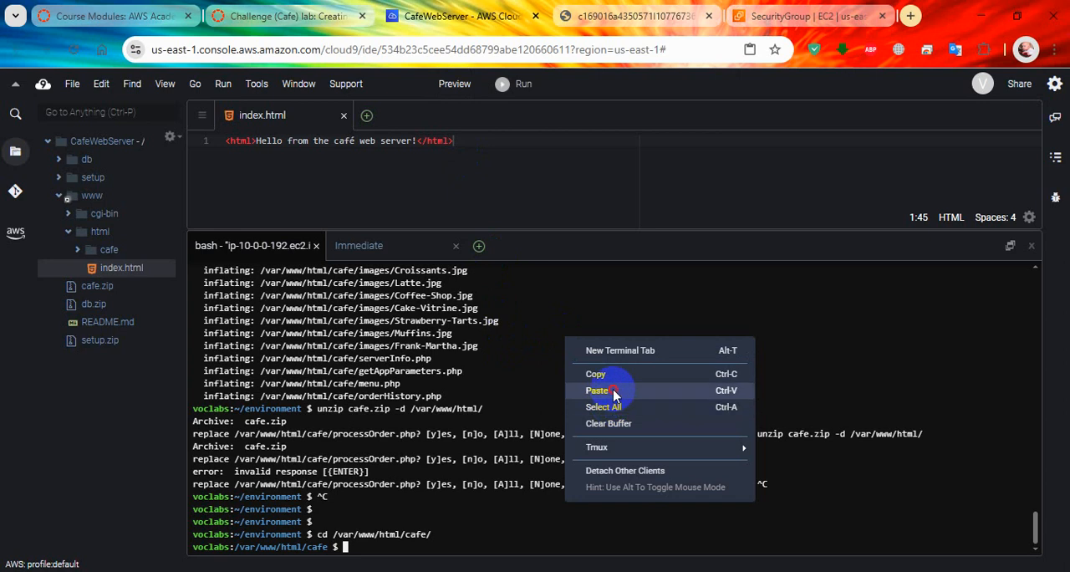
pyautogui.click(613, 390)
pyautogui.press('Return')
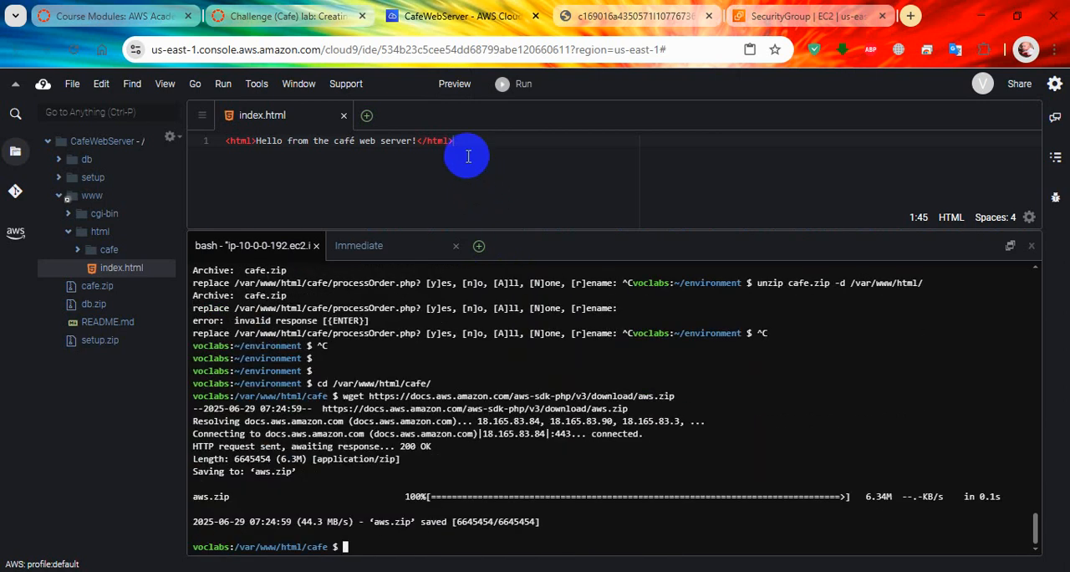
# Step: Download aws.phar by copying its wget command from the lab instructions and running it in the Cloud9 terminal
pyautogui.click(284, 16)
pyautogui.click(292, 403)
pyautogui.moveTo(292, 403); pyautogui.dragTo(668, 399)
pyautogui.rightClick(686, 400)
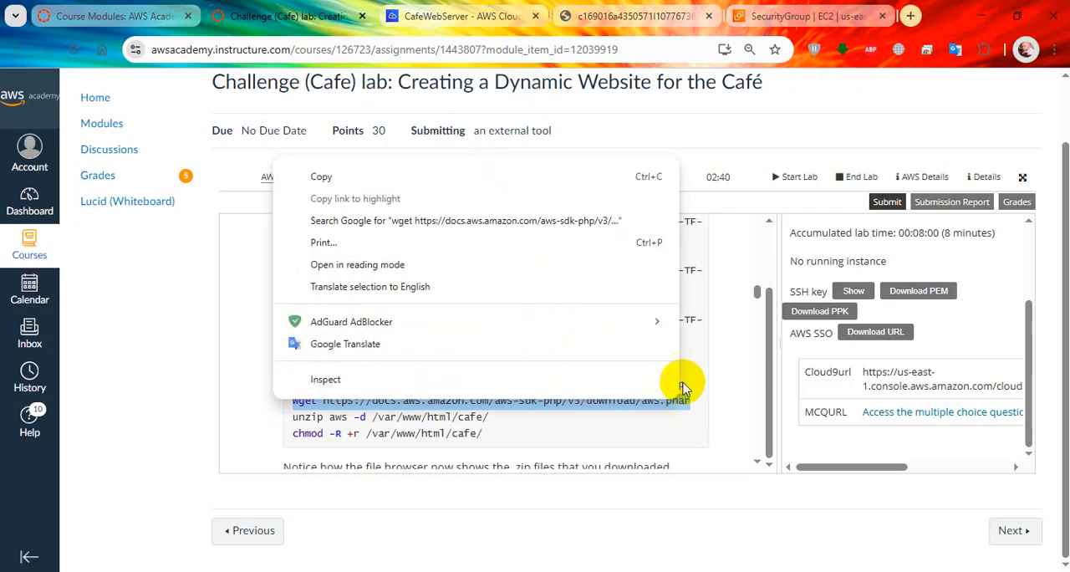
pyautogui.click(633, 177)
pyautogui.click(459, 15)
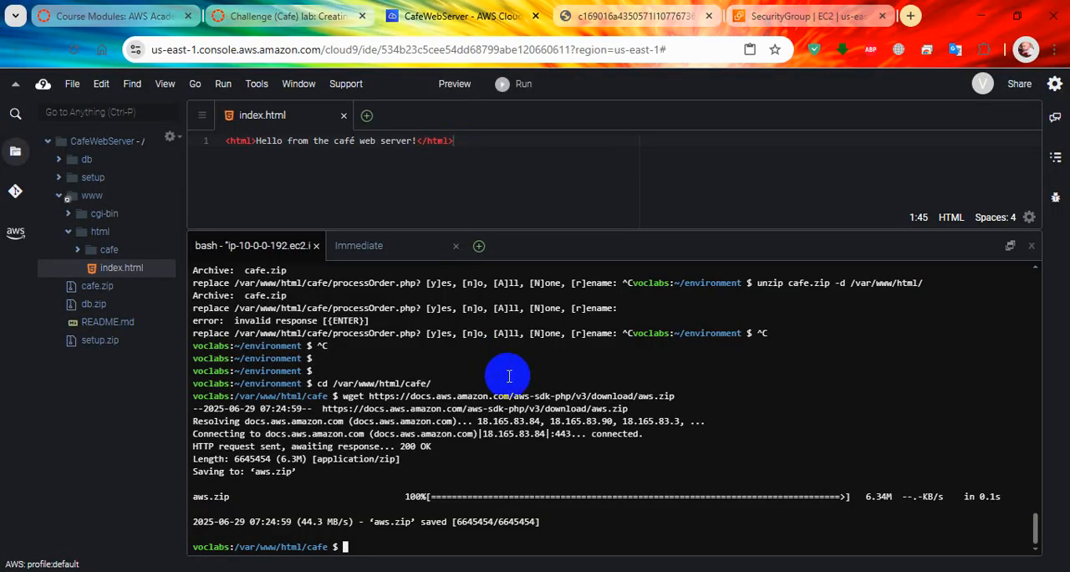
pyautogui.rightClick(593, 409)
pyautogui.click(622, 460)
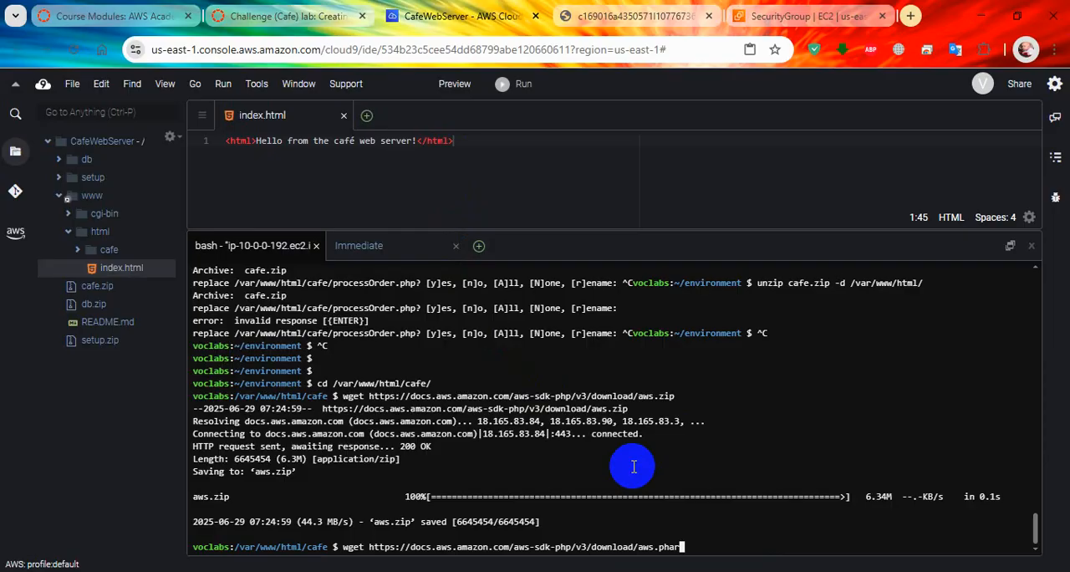
pyautogui.press('Return')
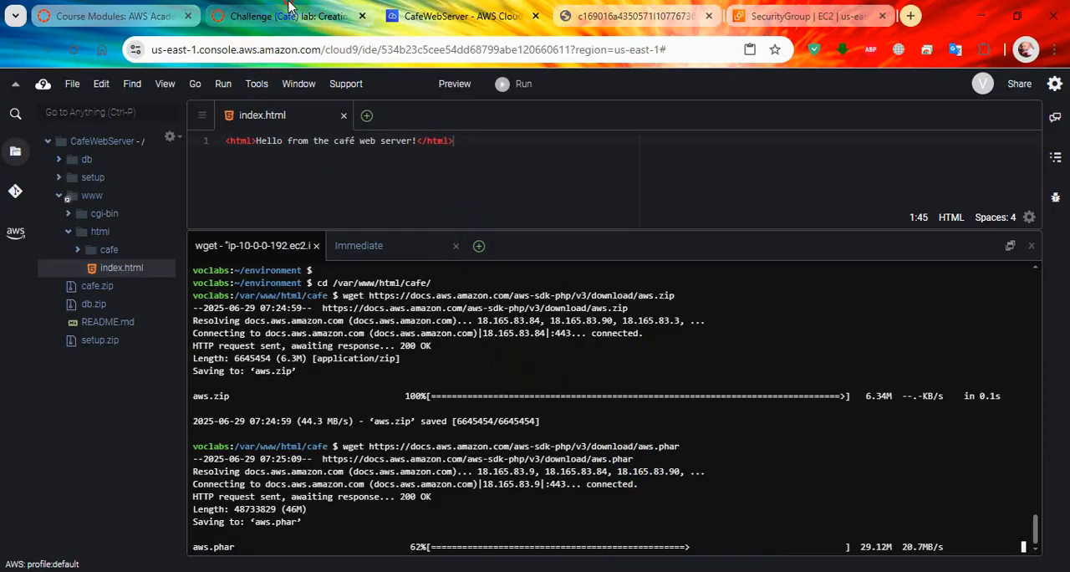
# Step: Extract the AWS SDK by copying unzip aws -d /var/www/html/cafe/ from the instructions and running it in the Cloud9 terminal
pyautogui.click(284, 16)
pyautogui.moveTo(292, 416); pyautogui.dragTo(482, 418)
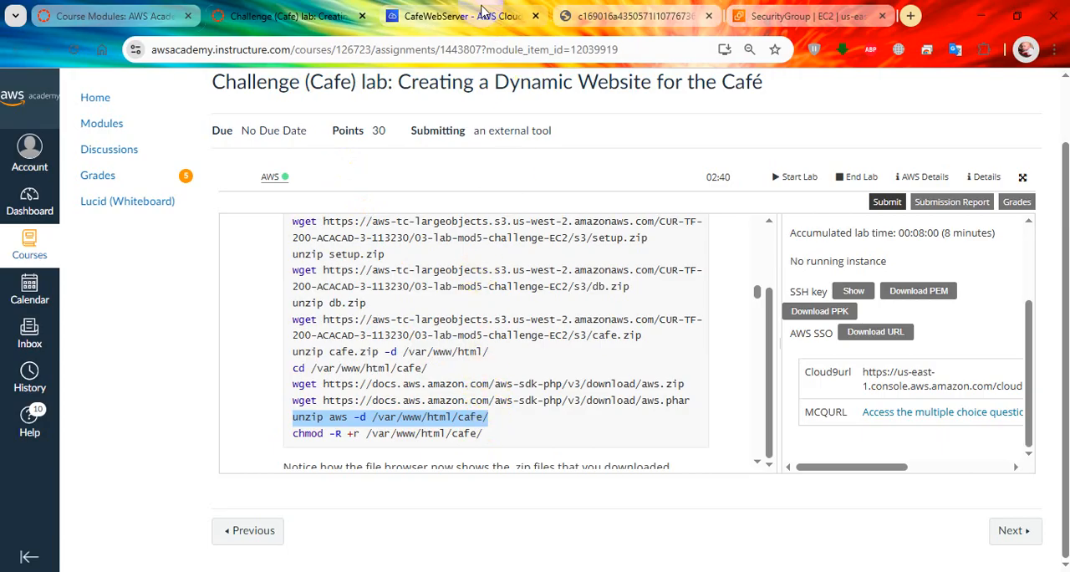
pyautogui.click(458, 15)
pyautogui.rightClick(692, 444)
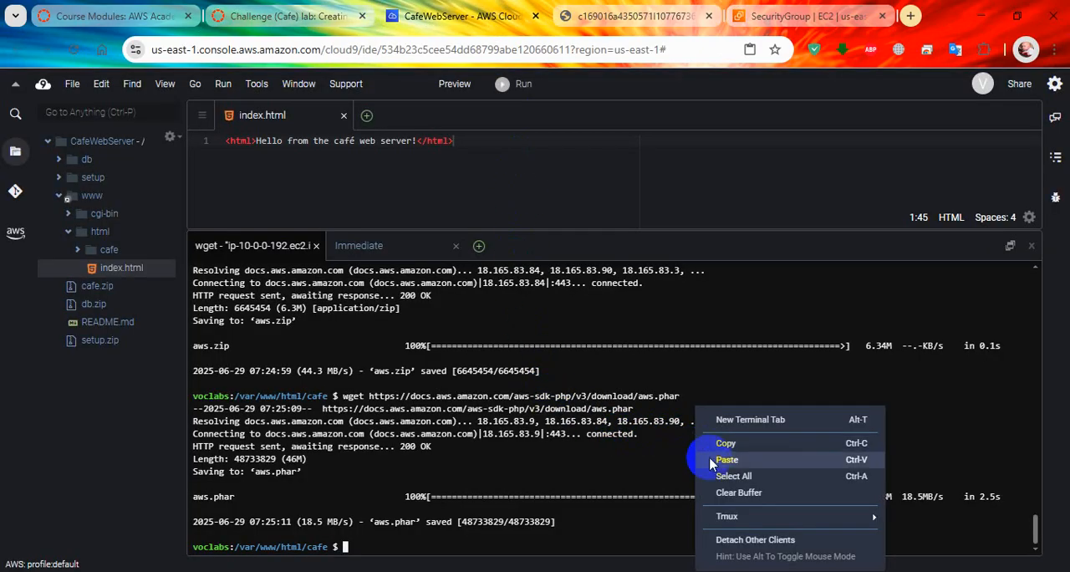
pyautogui.click(724, 463)
pyautogui.press('Return')
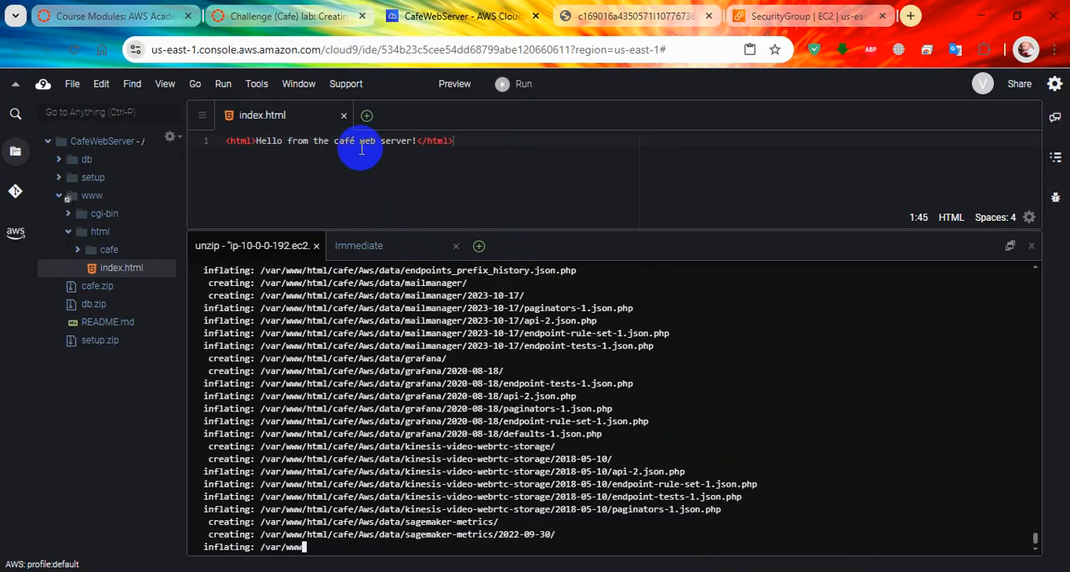
# Step: Grant read permissions by copying chmod -R +r /var/www/html/cafe/ from the instructions and running it in the Cloud9 terminal once extraction finishes
pyautogui.click(288, 16)
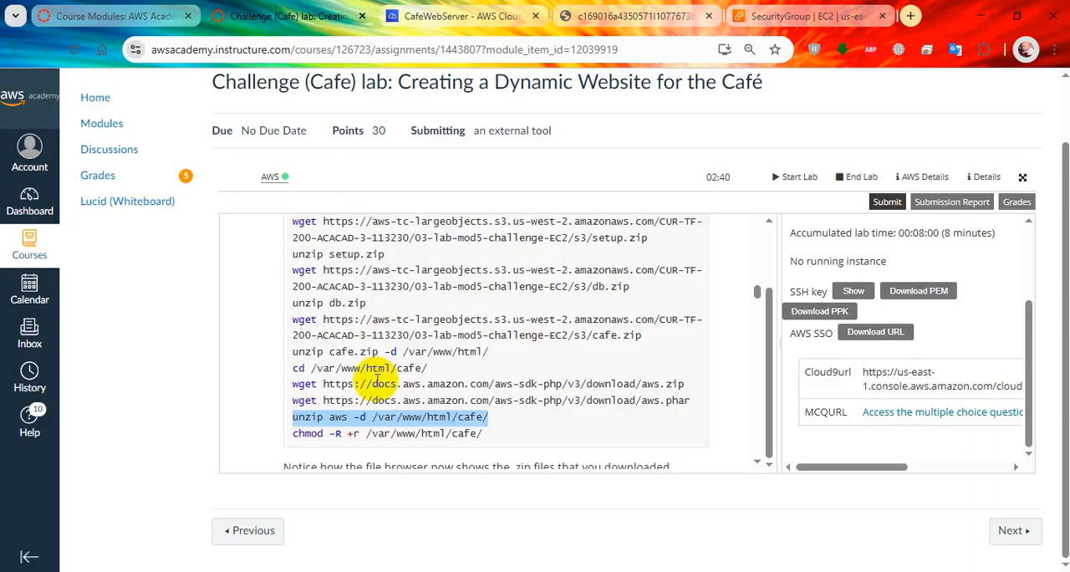
pyautogui.moveTo(289, 434); pyautogui.dragTo(495, 449)
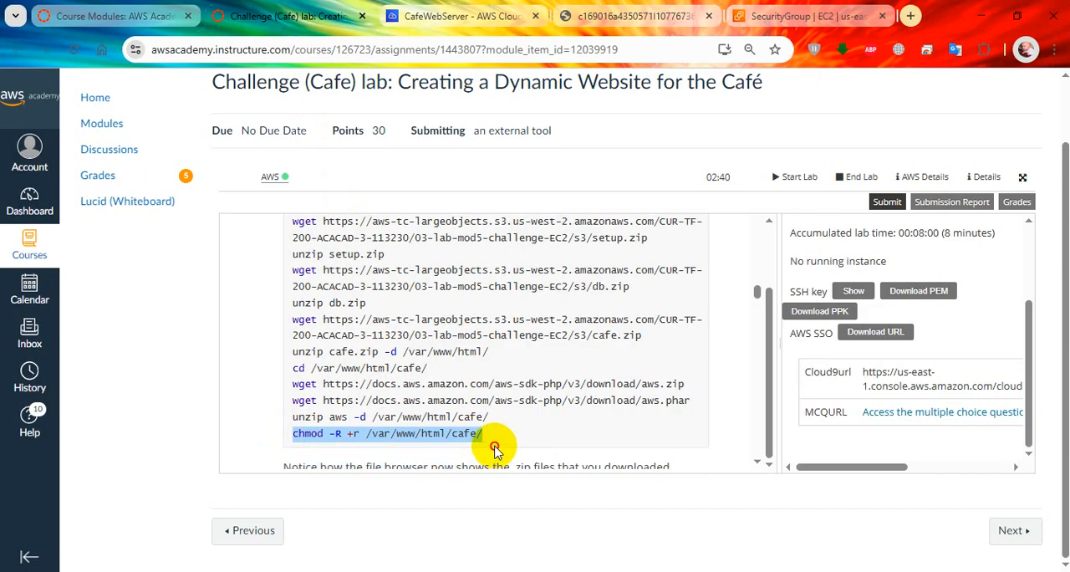
pyautogui.click(463, 16)
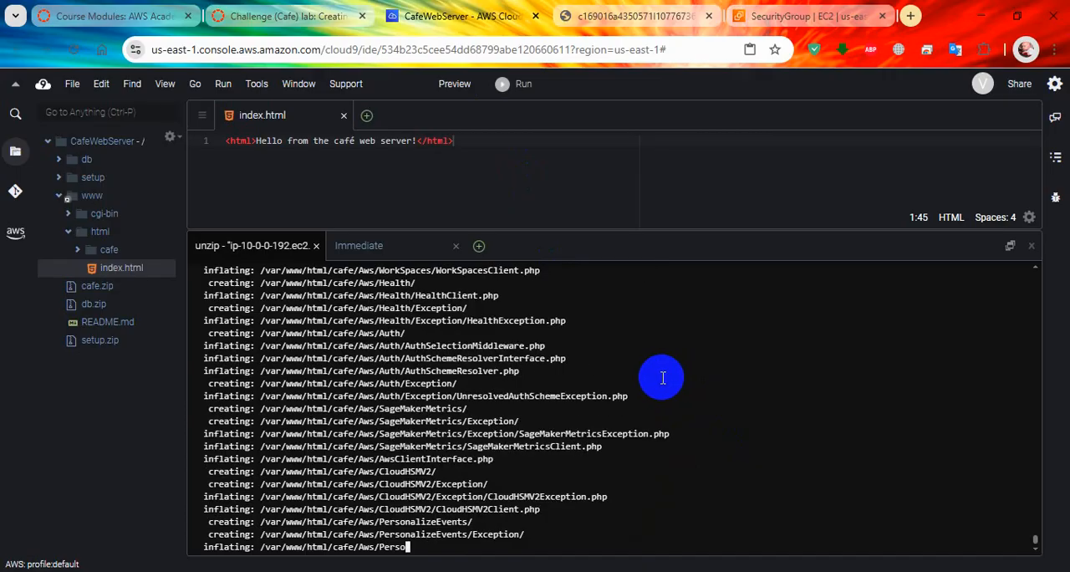
pyautogui.click(297, 16)
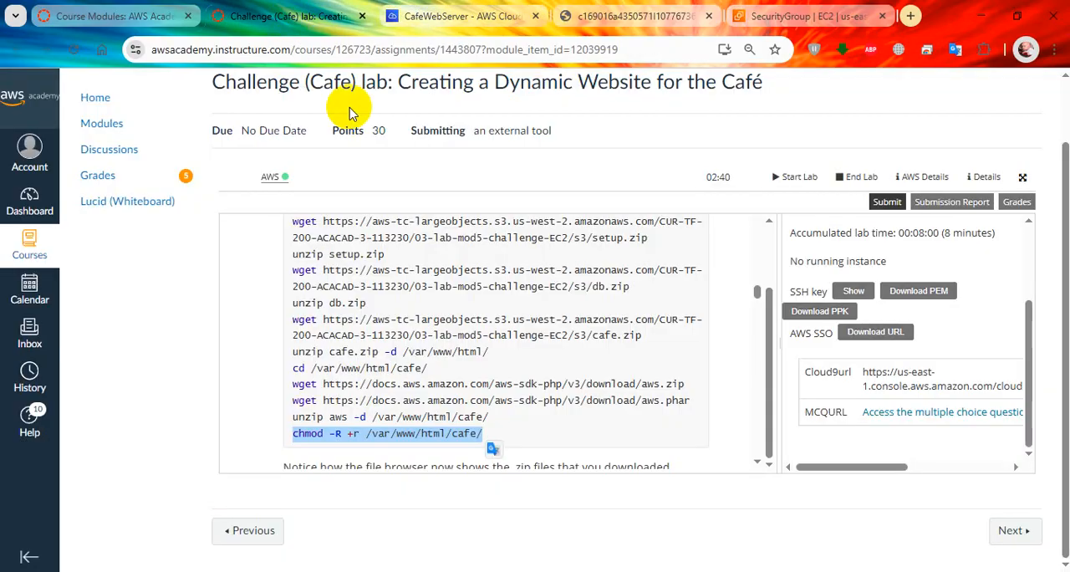
pyautogui.scroll(-2, 556, 381)
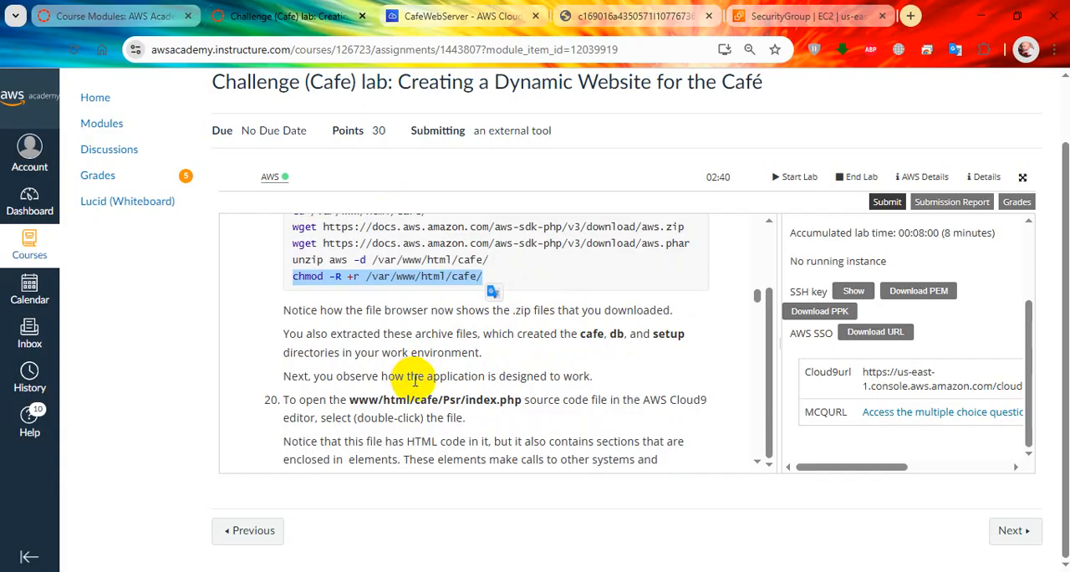
pyautogui.scroll(-2, 415, 379)
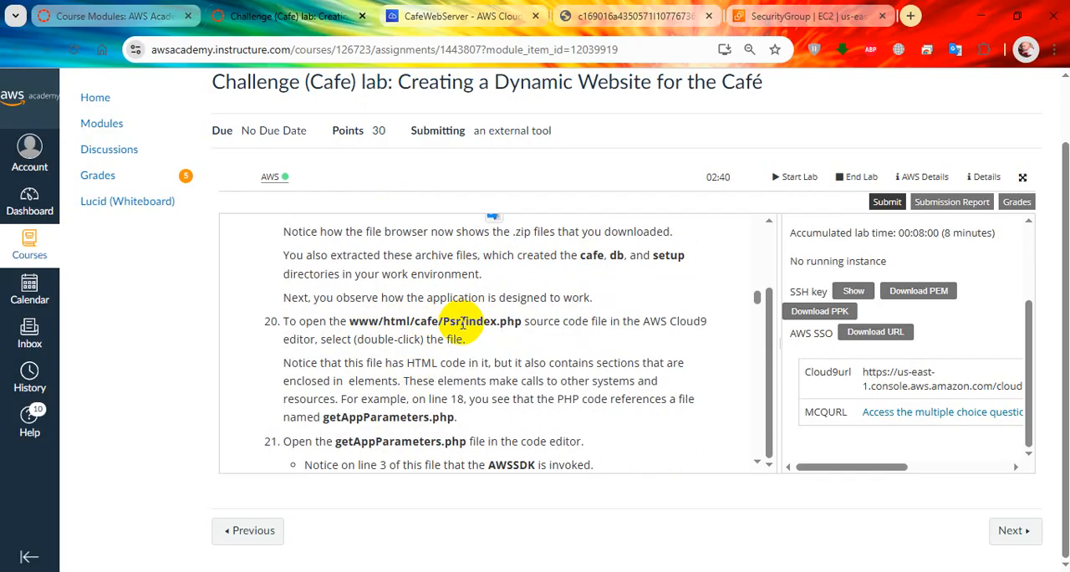
pyautogui.click(472, 20)
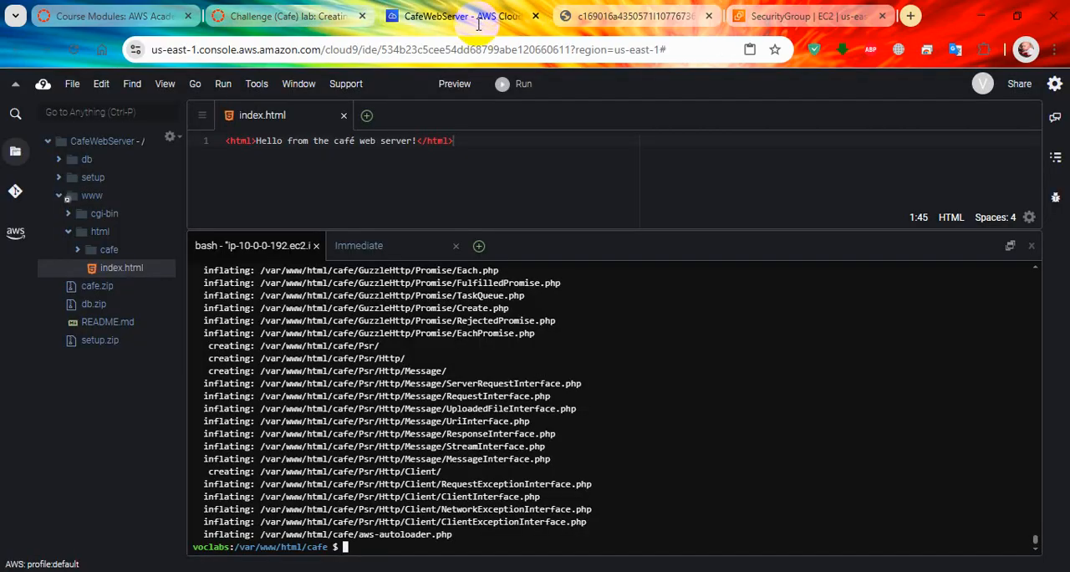
pyautogui.rightClick(711, 389)
pyautogui.click(745, 449)
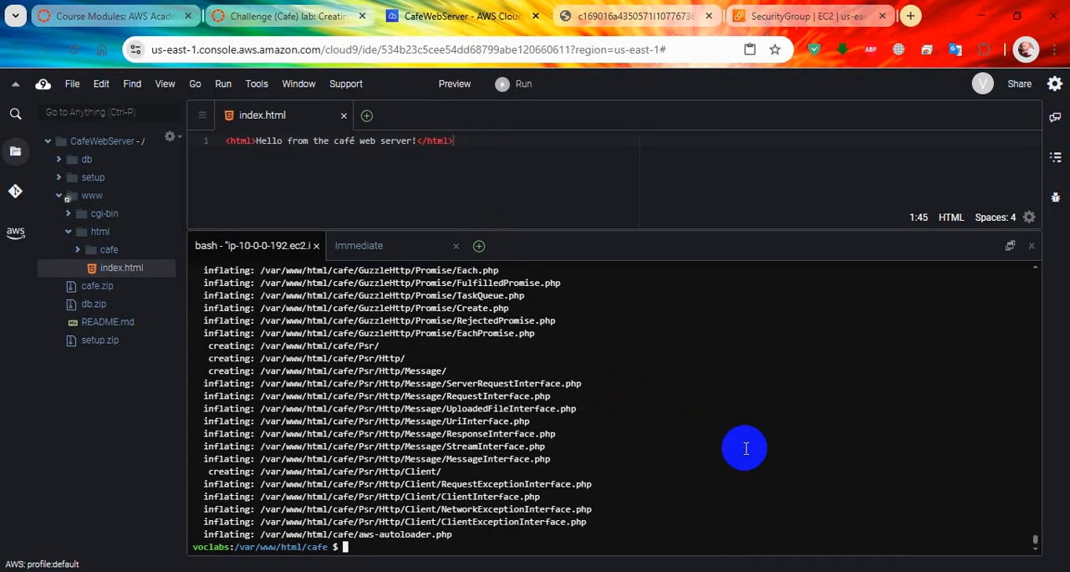
pyautogui.press('Return')
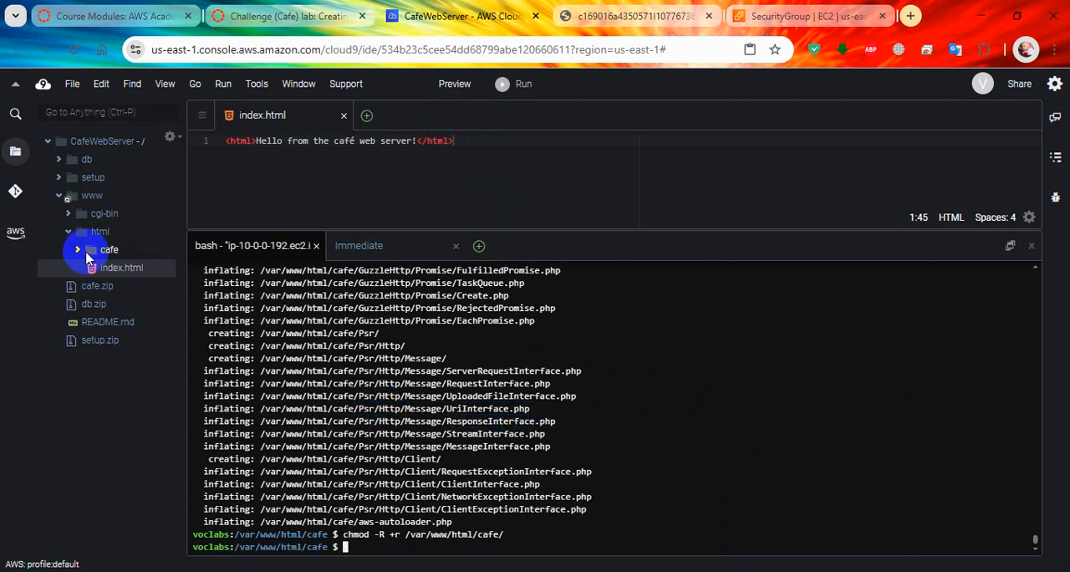
# Step: Following lab step 20, open index.php from the www/html/cafe folder in the Cloud9 editor and enlarge the editor pane
pyautogui.click(317, 15)
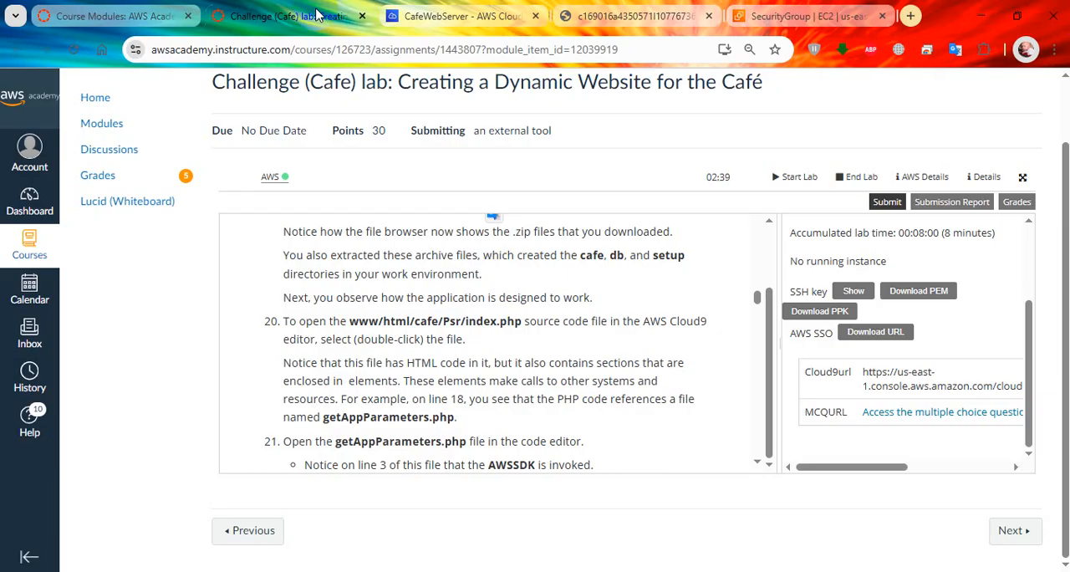
pyautogui.click(447, 9)
pyautogui.doubleClick(99, 253)
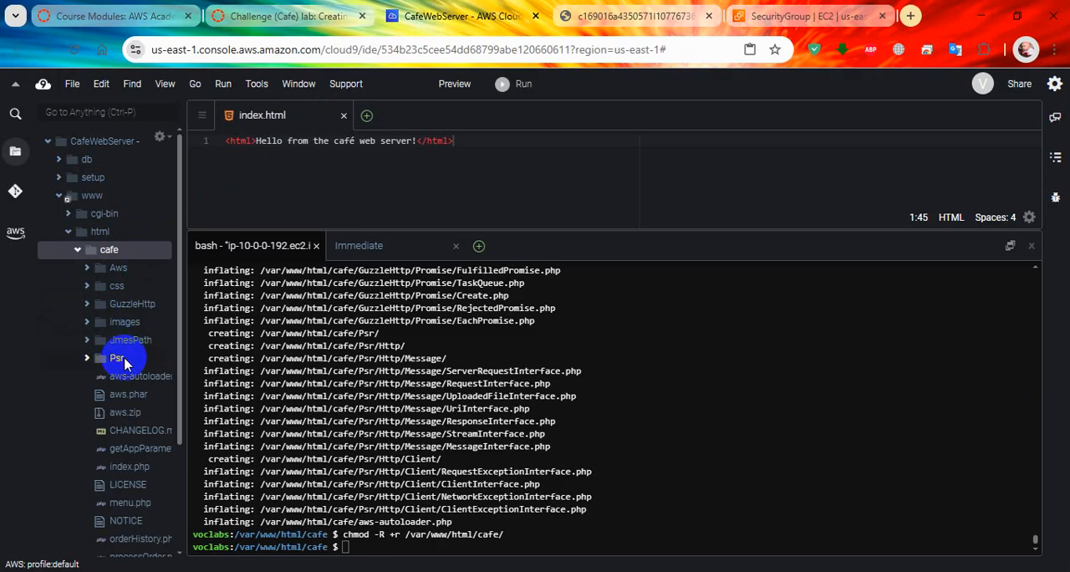
pyautogui.doubleClick(125, 361)
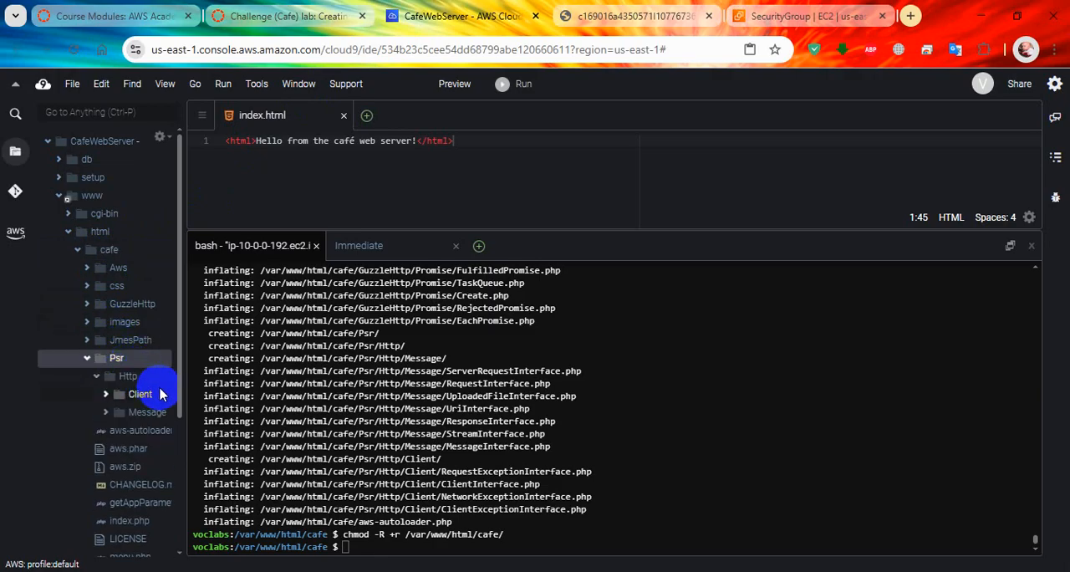
pyautogui.click(308, 11)
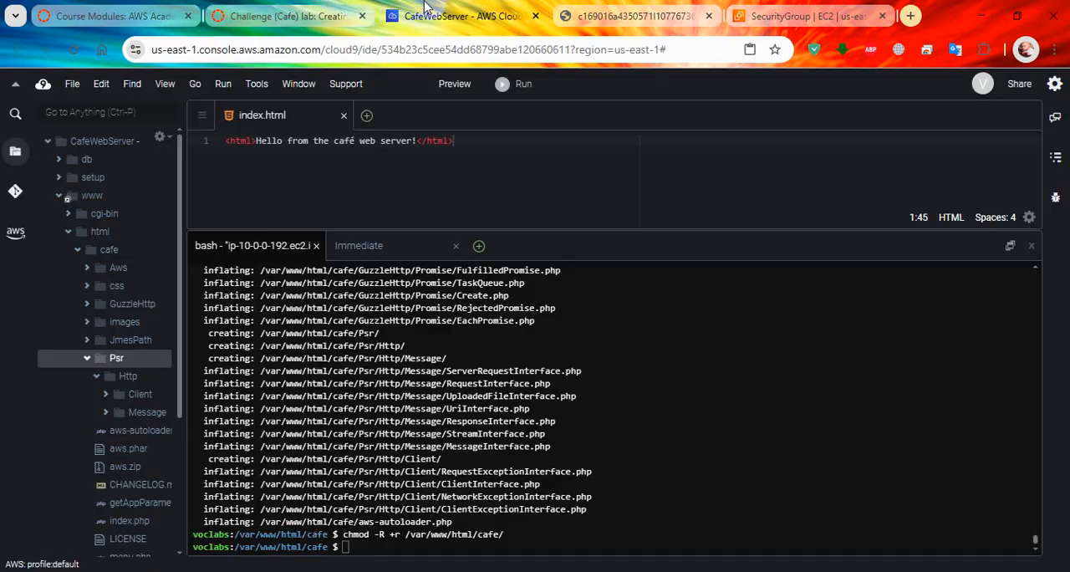
pyautogui.click(452, 15)
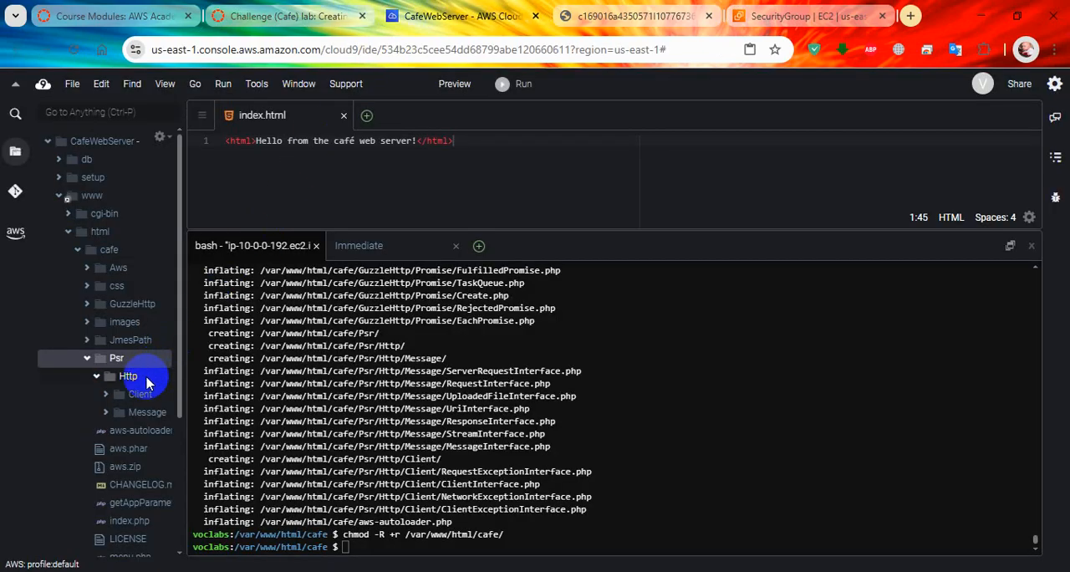
pyautogui.click(95, 377)
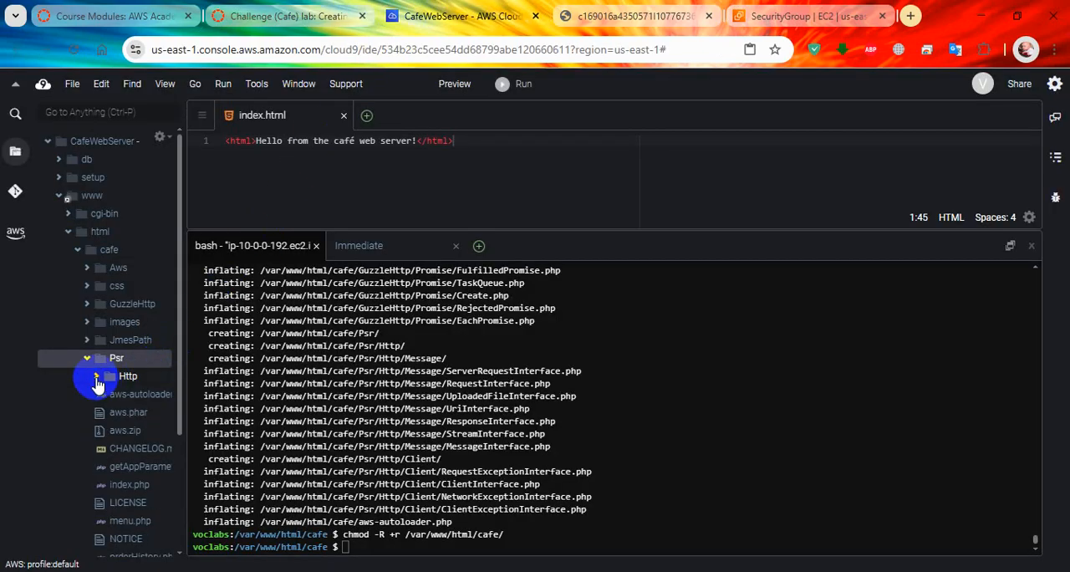
pyautogui.doubleClick(125, 486)
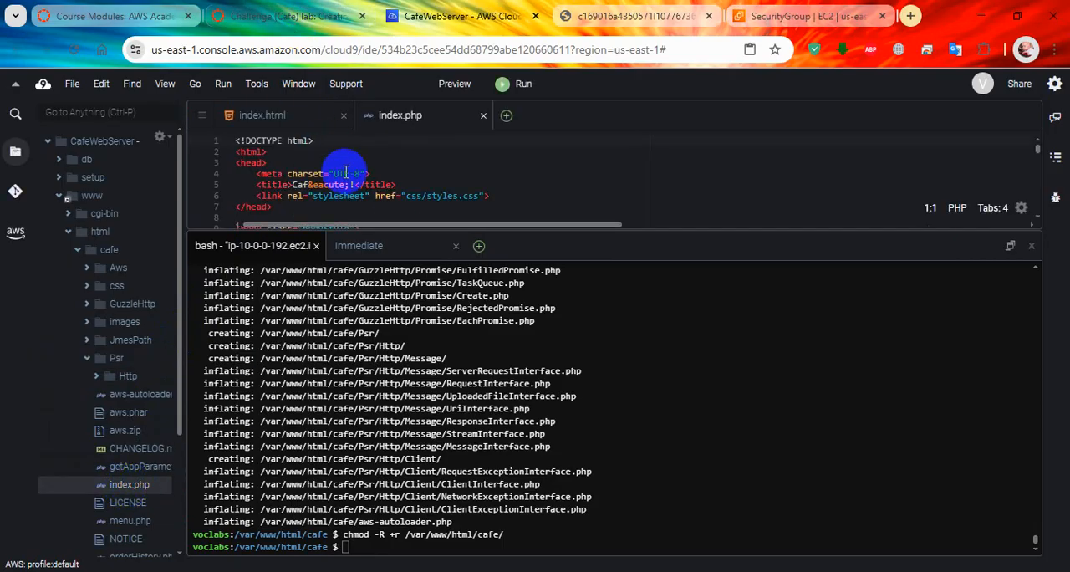
pyautogui.moveTo(401, 231); pyautogui.dragTo(415, 378)
# Step: Compare the lab's note about getAppParameters.php with the include statement on line 18 of index.php
pyautogui.click(285, 11)
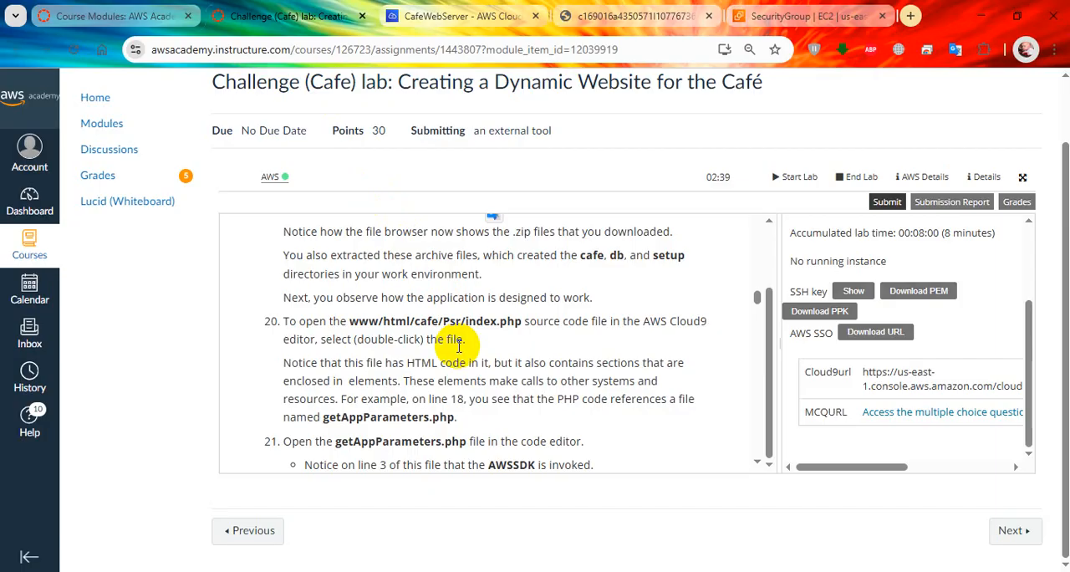
pyautogui.moveTo(476, 425)
pyautogui.mouseDown()
pyautogui.moveTo(381, 424)
pyautogui.moveTo(468, 418)
pyautogui.mouseUp()
pyautogui.click(447, 395)
pyautogui.click(455, 16)
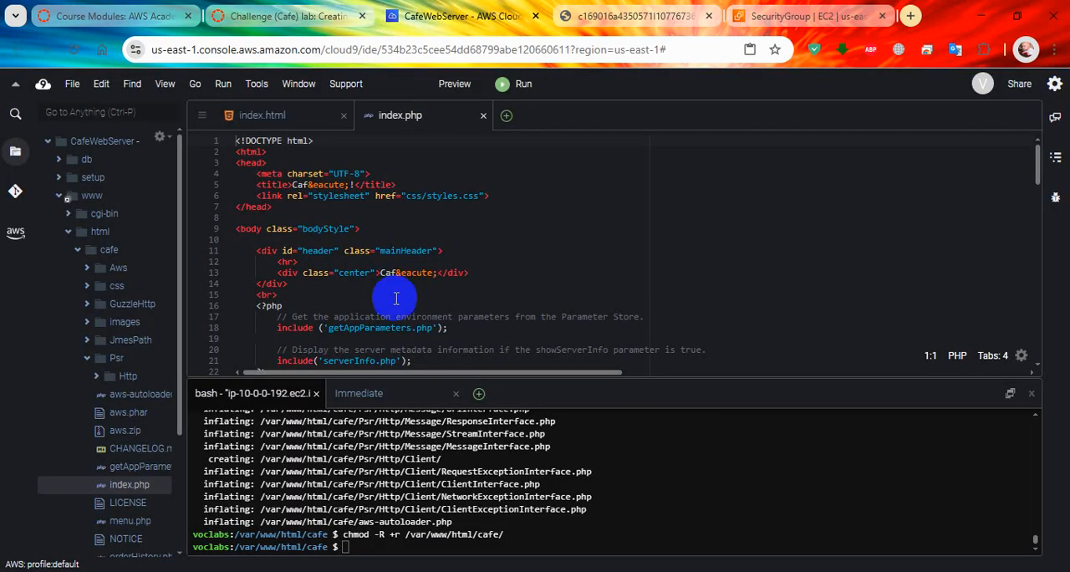
pyautogui.moveTo(310, 331); pyautogui.dragTo(441, 327)
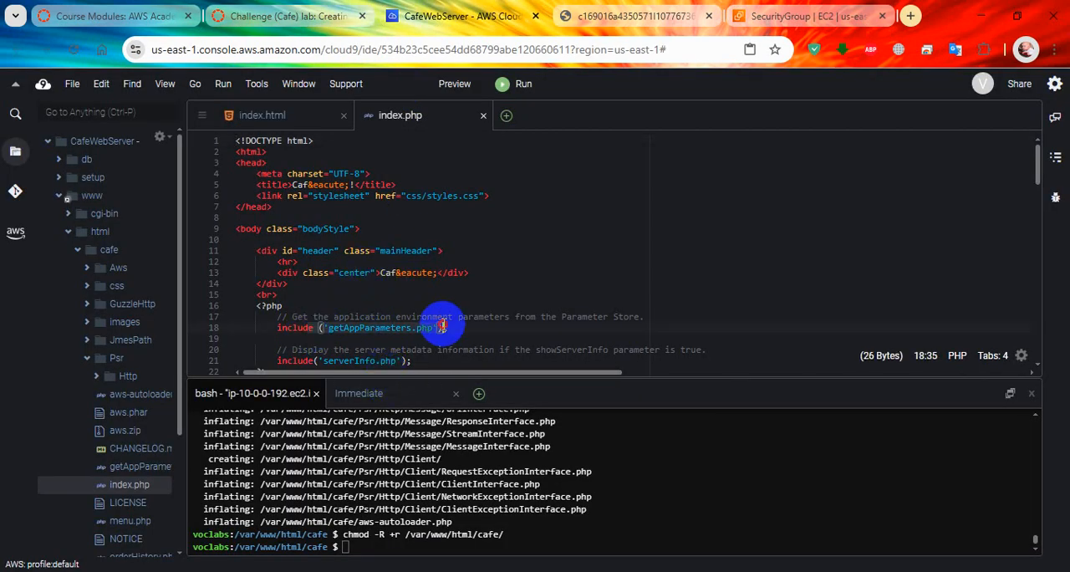
pyautogui.click(450, 328)
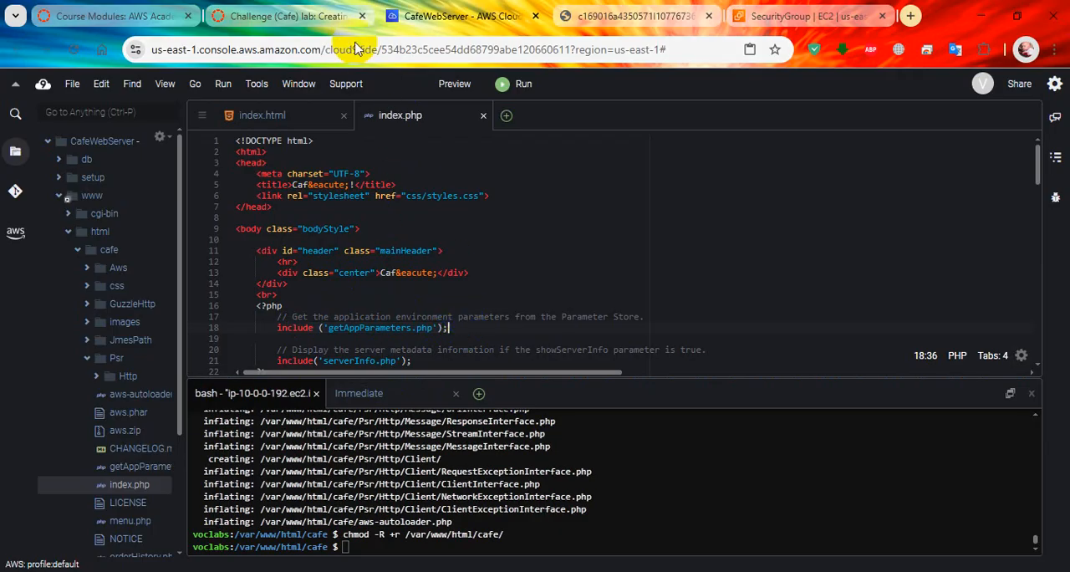
# Step: Following lab step 21, open getAppParameters.php from the www/html/cafe folder in the Cloud9 editor
pyautogui.click(334, 19)
pyautogui.scroll(-1, 439, 351)
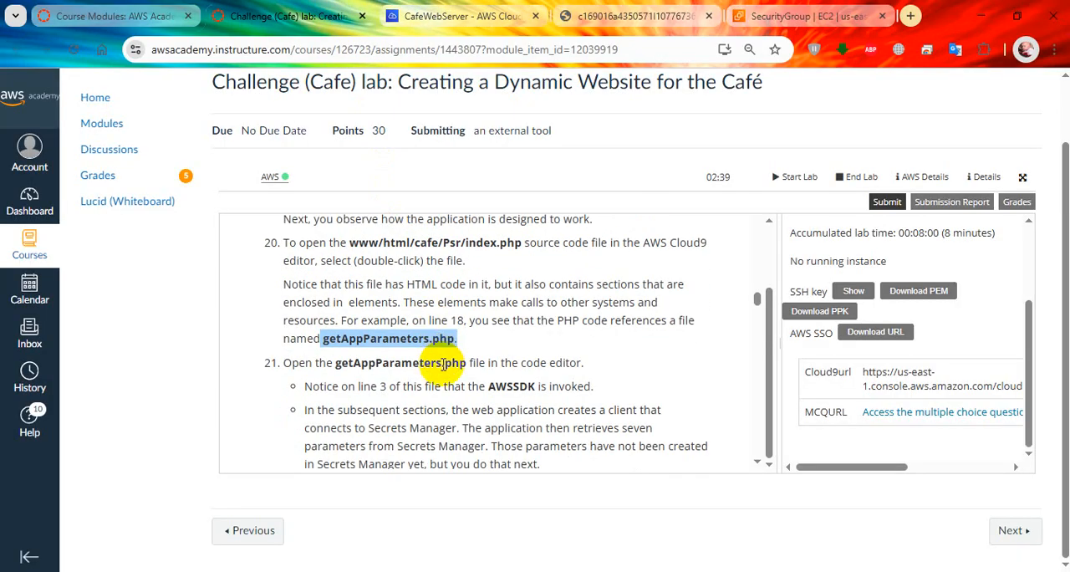
pyautogui.click(451, 16)
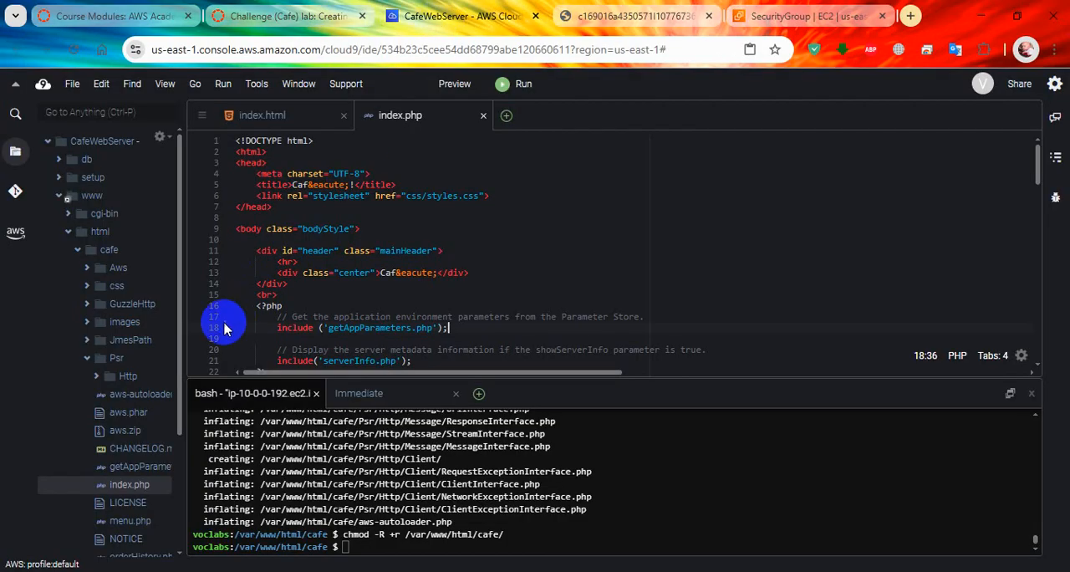
pyautogui.scroll(-1, 139, 431)
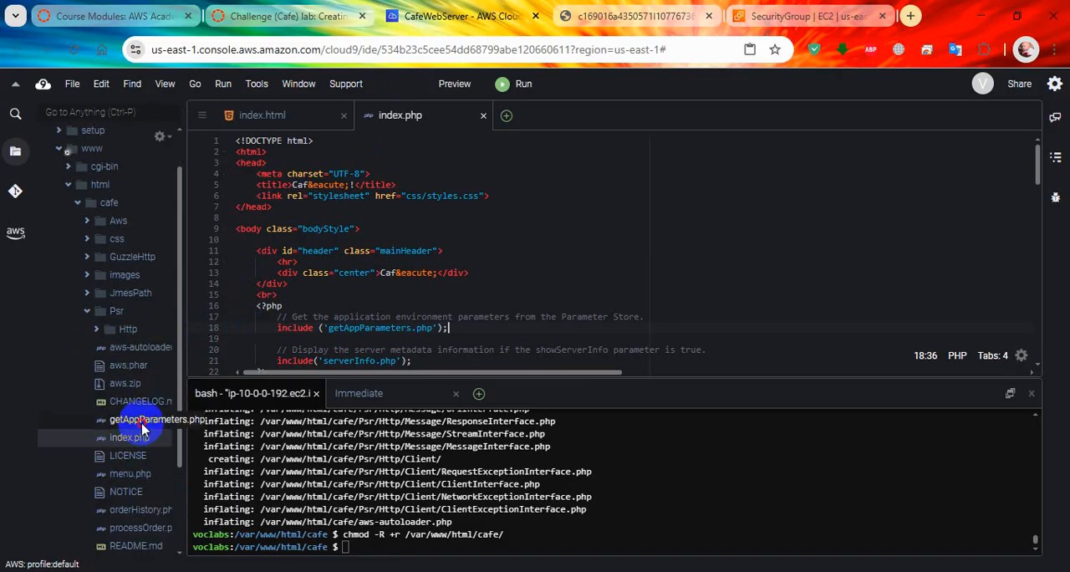
pyautogui.doubleClick(140, 420)
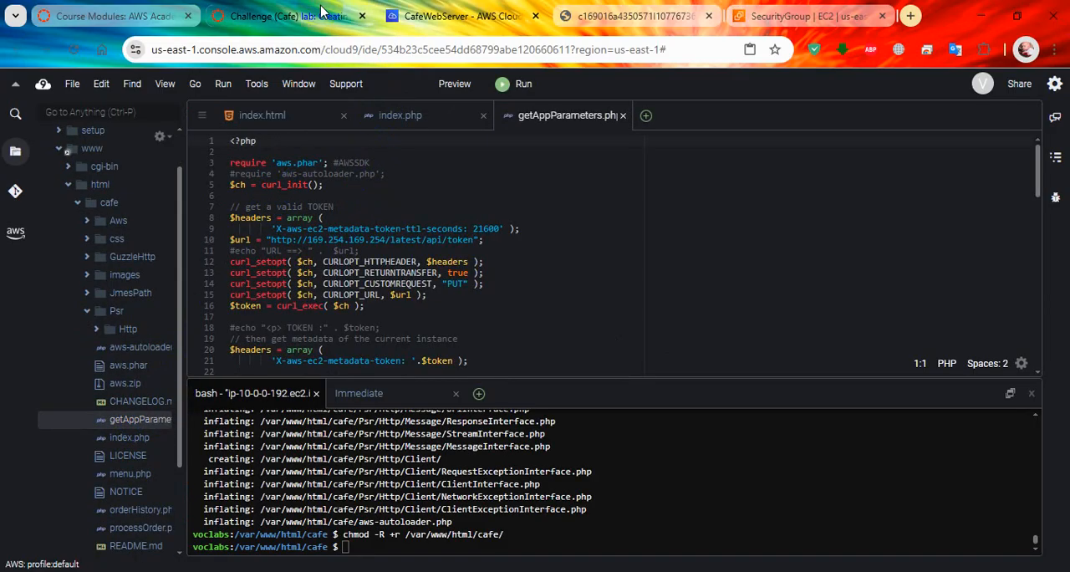
# Step: Compare the lab's note about the AWSSDK being invoked with line 3 of getAppParameters.php
pyautogui.click(321, 11)
pyautogui.scroll(-1, 504, 368)
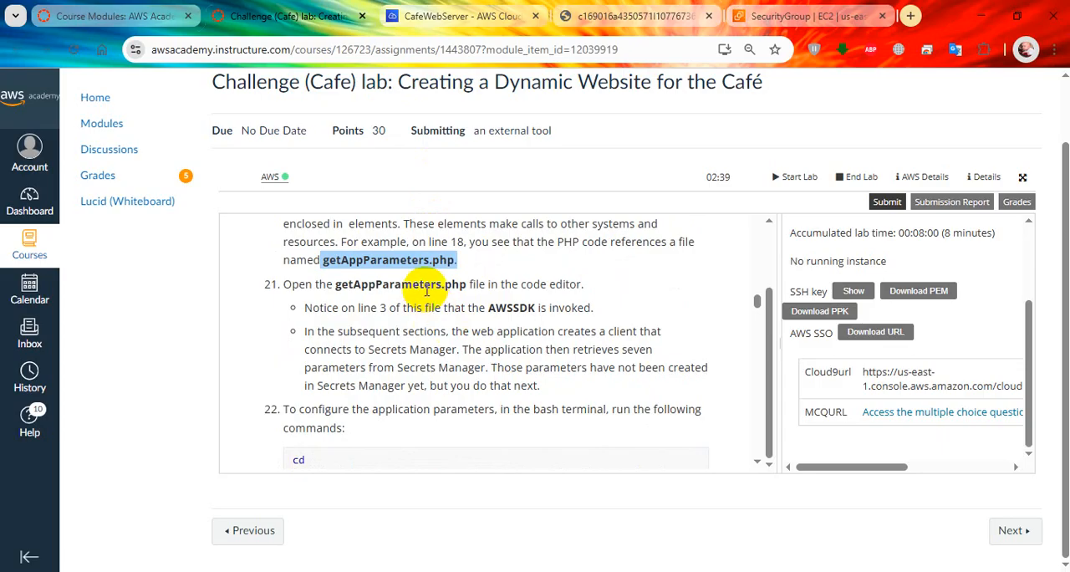
pyautogui.moveTo(487, 308); pyautogui.dragTo(536, 308)
pyautogui.click(469, 12)
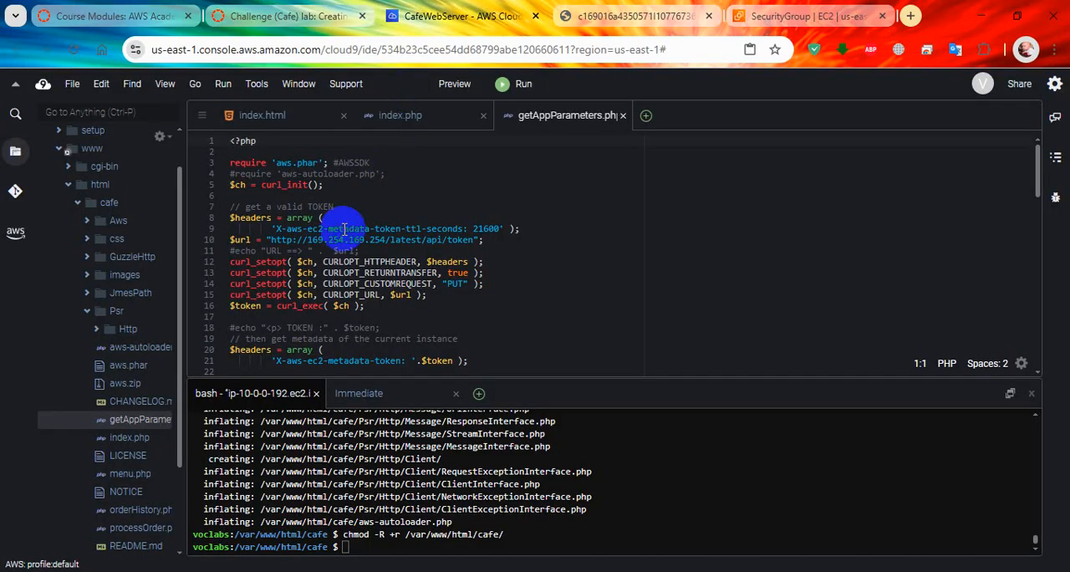
pyautogui.click(280, 161)
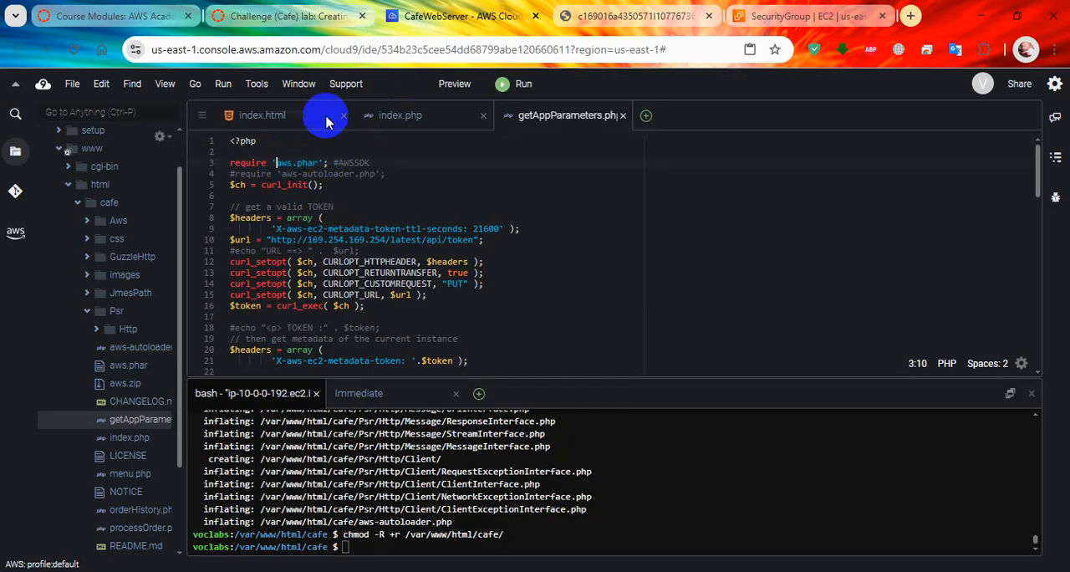
# Step: Read on to lab step 22, copy its cd command and run it in the Cloud9 terminal
pyautogui.click(317, 16)
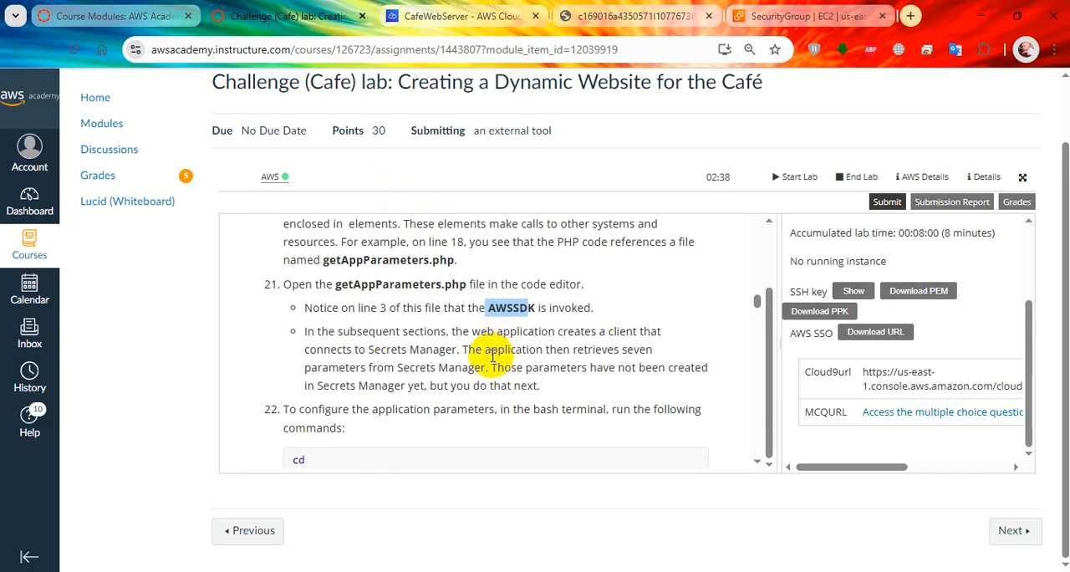
pyautogui.scroll(-2, 483, 360)
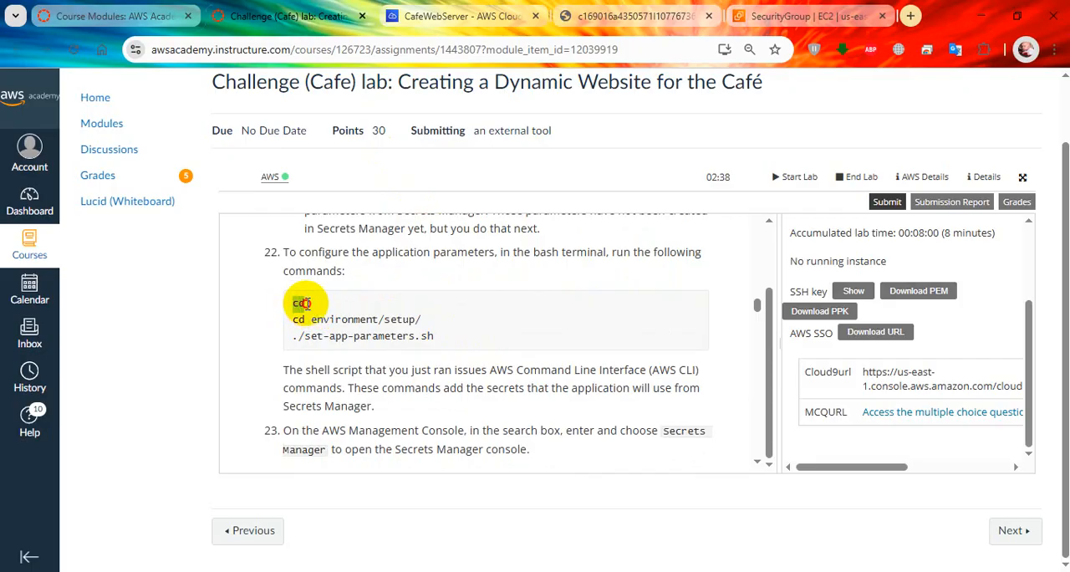
pyautogui.click(418, 15)
pyautogui.rightClick(435, 458)
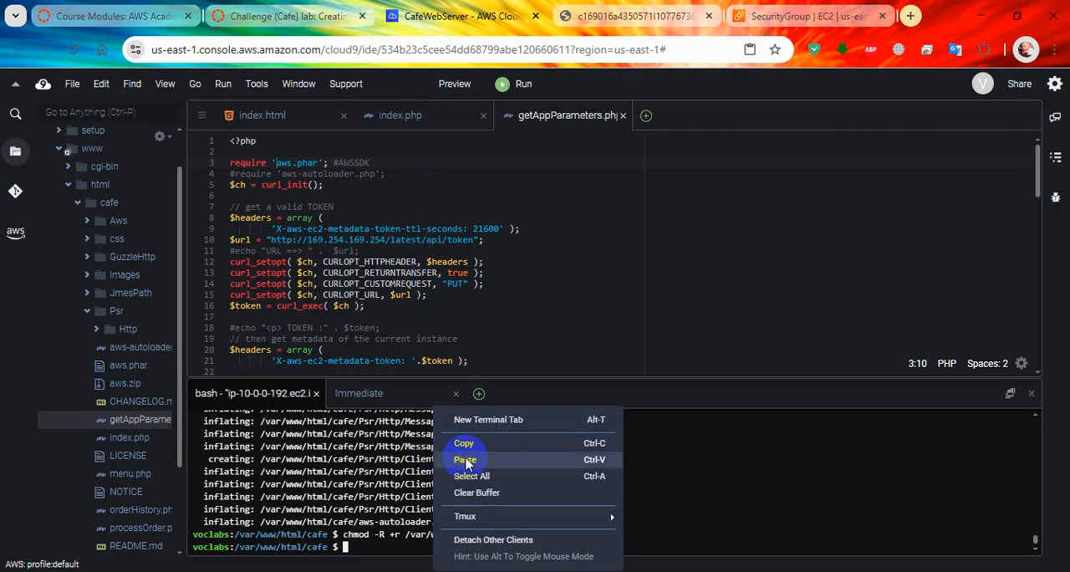
pyautogui.click(466, 458)
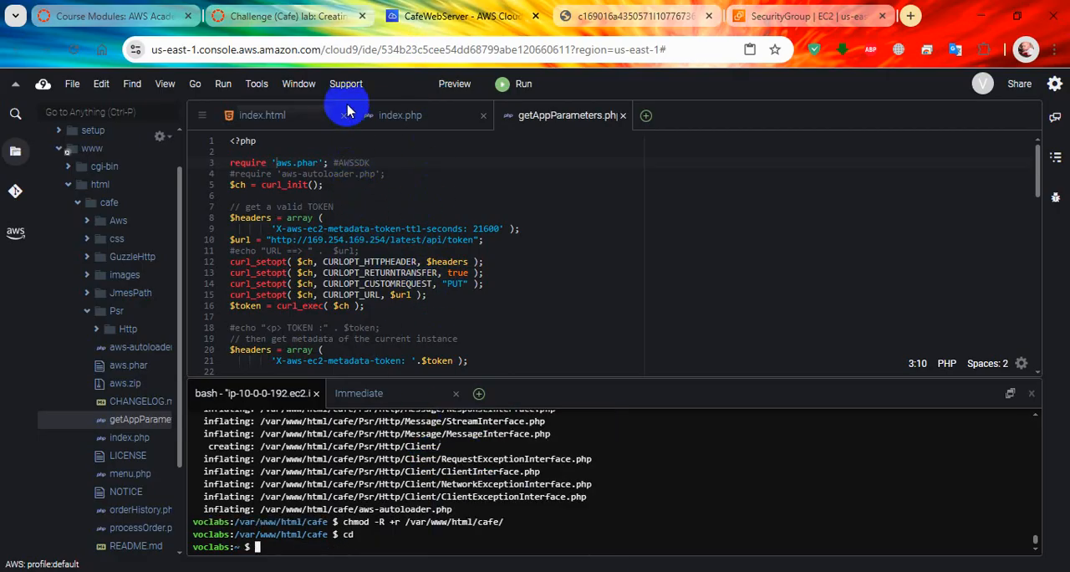
# Step: Enter the setup folder by copying cd environment/setup/ from the instructions and running it in the Cloud9 terminal
pyautogui.click(335, 15)
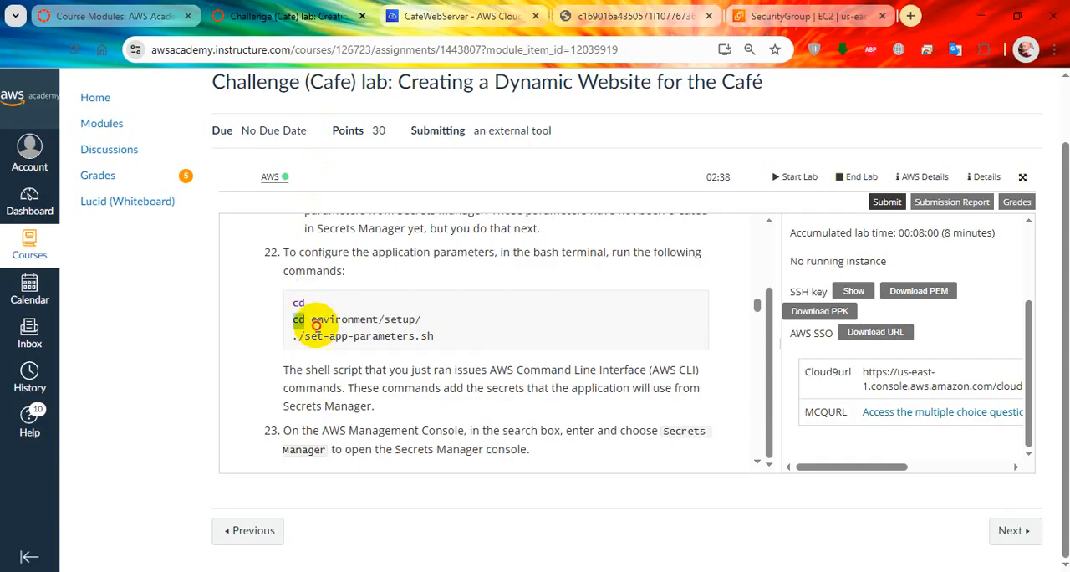
pyautogui.moveTo(293, 319); pyautogui.dragTo(422, 320)
pyautogui.press('super+c')
pyautogui.click(464, 15)
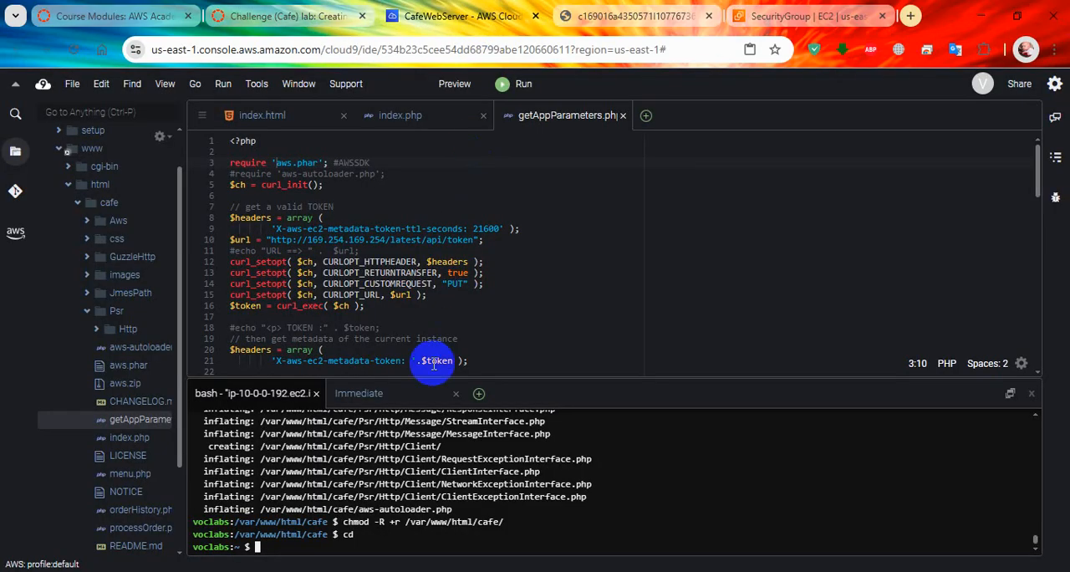
pyautogui.rightClick(426, 501)
pyautogui.click(451, 459)
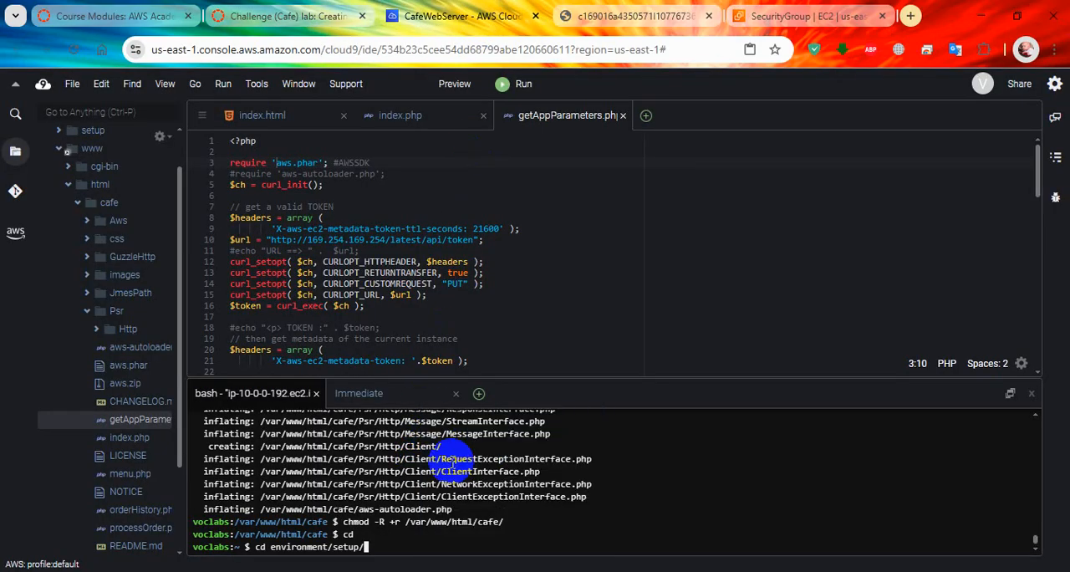
pyautogui.press('Return')
# Step: Configure the application parameters by copying ./set-app-parameters.sh from the instructions and running it in the Cloud9 terminal
pyautogui.click(288, 15)
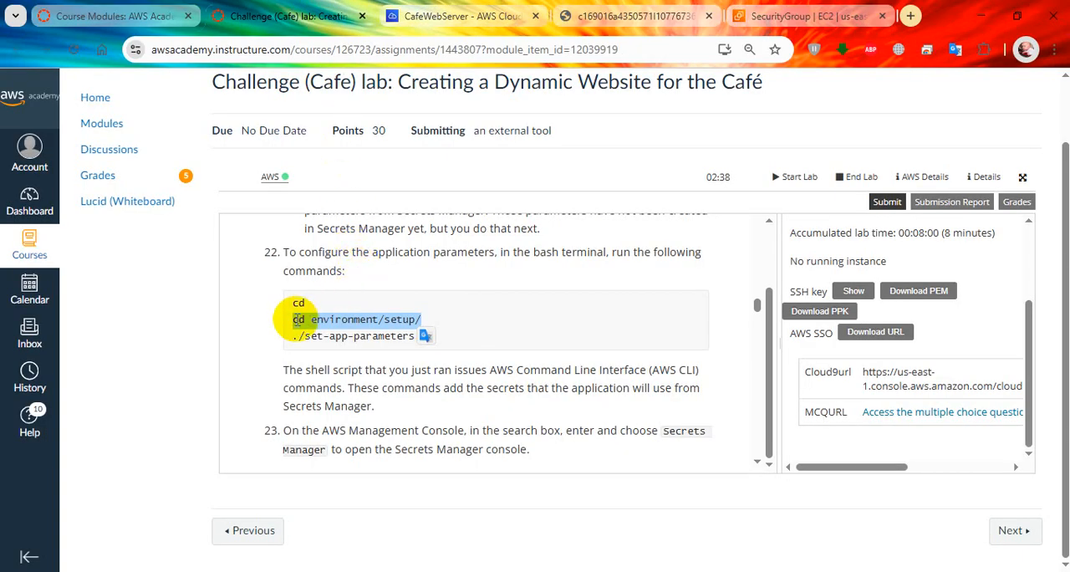
pyautogui.moveTo(293, 335); pyautogui.dragTo(426, 335)
pyautogui.press('super+c')
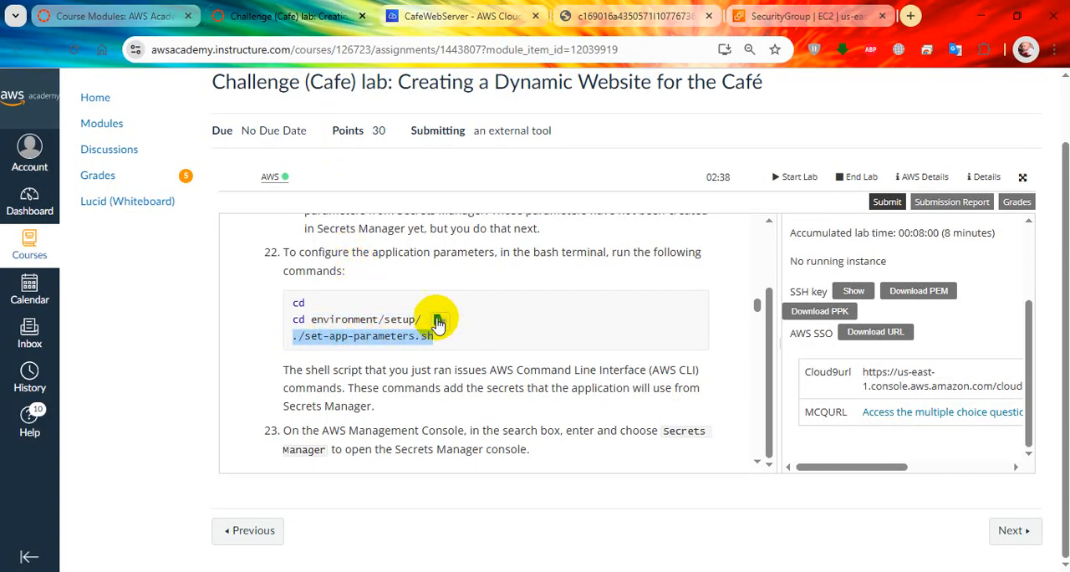
pyautogui.click(430, 15)
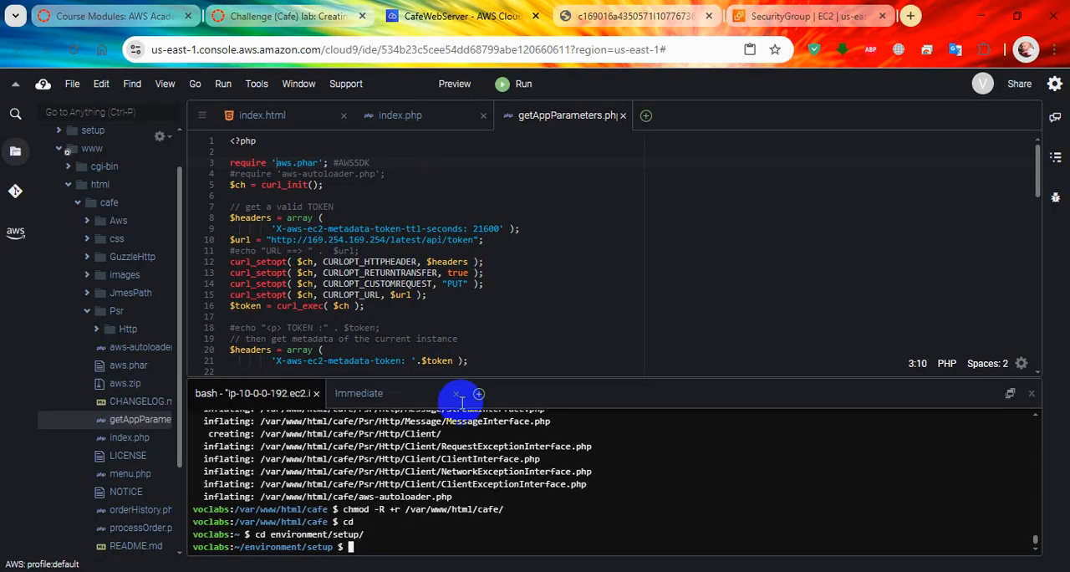
pyautogui.rightClick(535, 498)
pyautogui.click(563, 458)
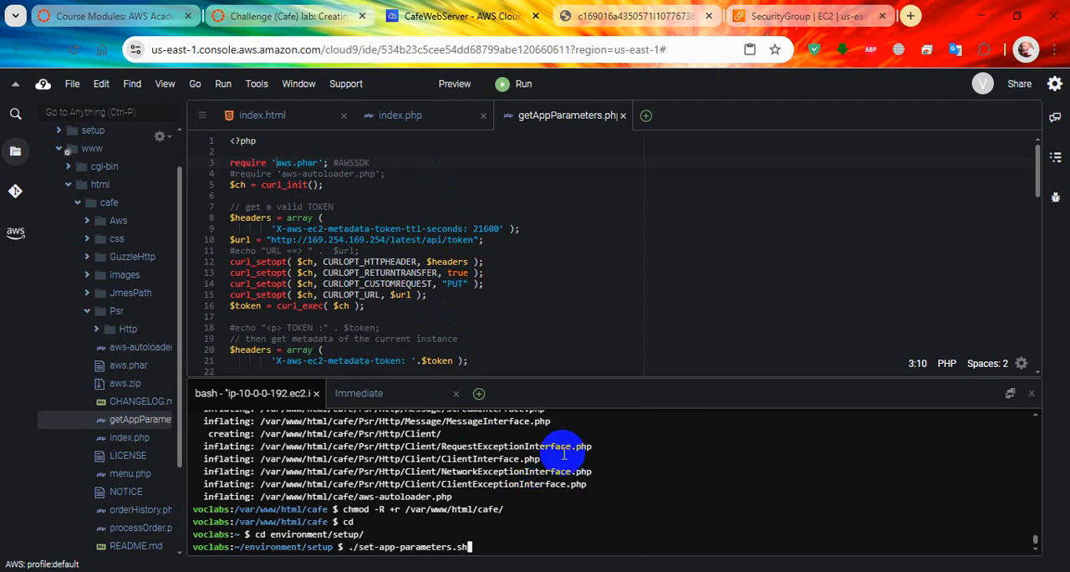
pyautogui.press('Return')
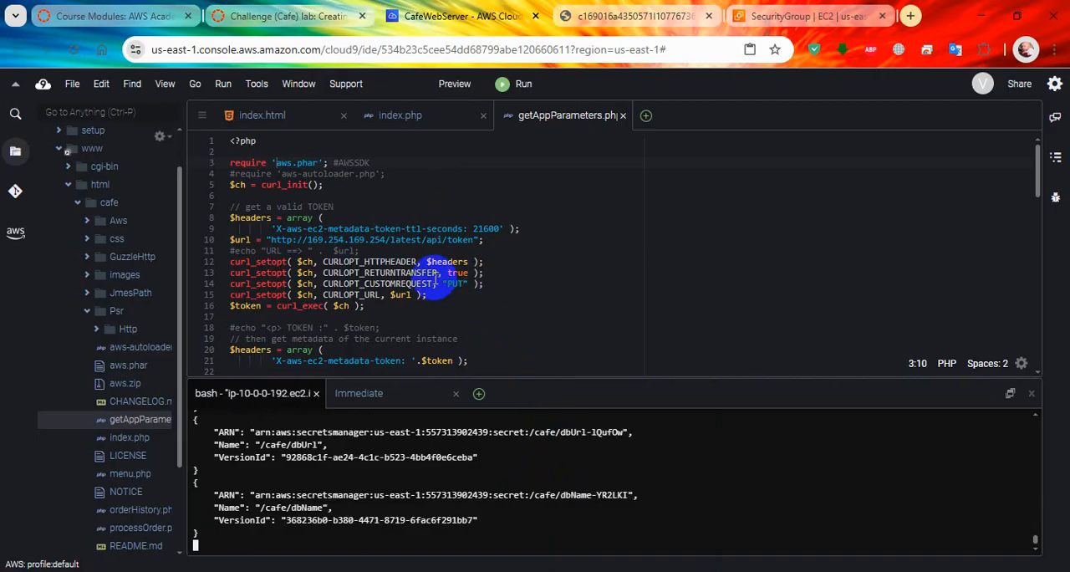
# Step: Following lab step 23, switch to the AWS Management Console, search for "secret manager" and open Secrets Manager
pyautogui.click(284, 15)
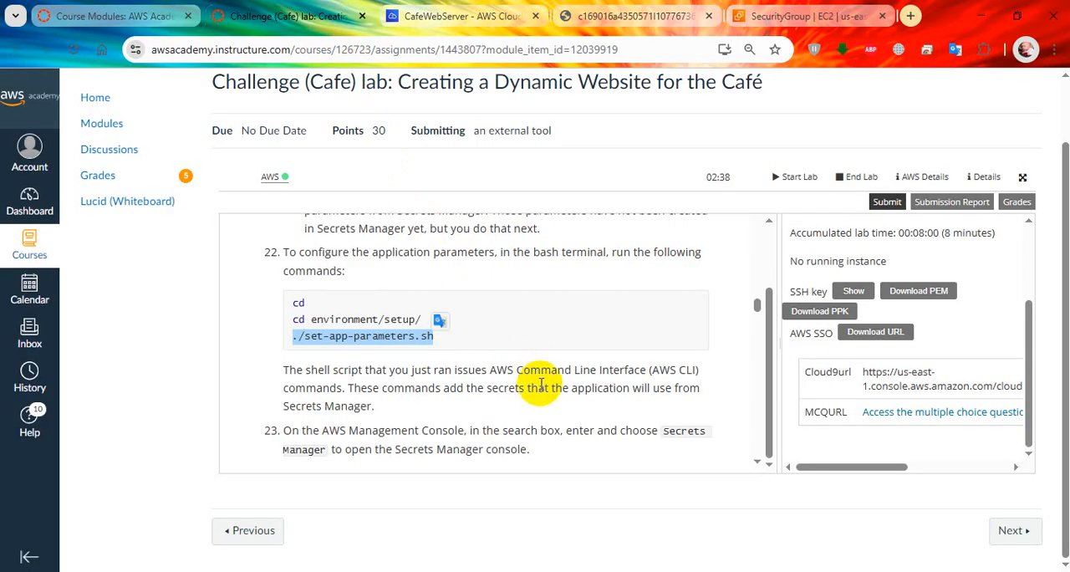
pyautogui.scroll(-1, 535, 376)
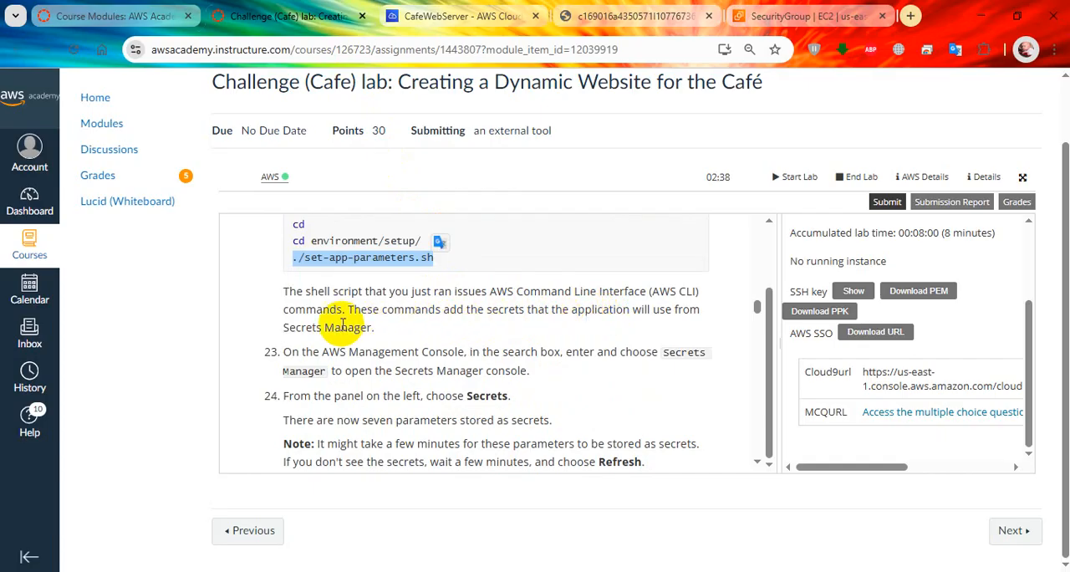
pyautogui.scroll(-2, 351, 361)
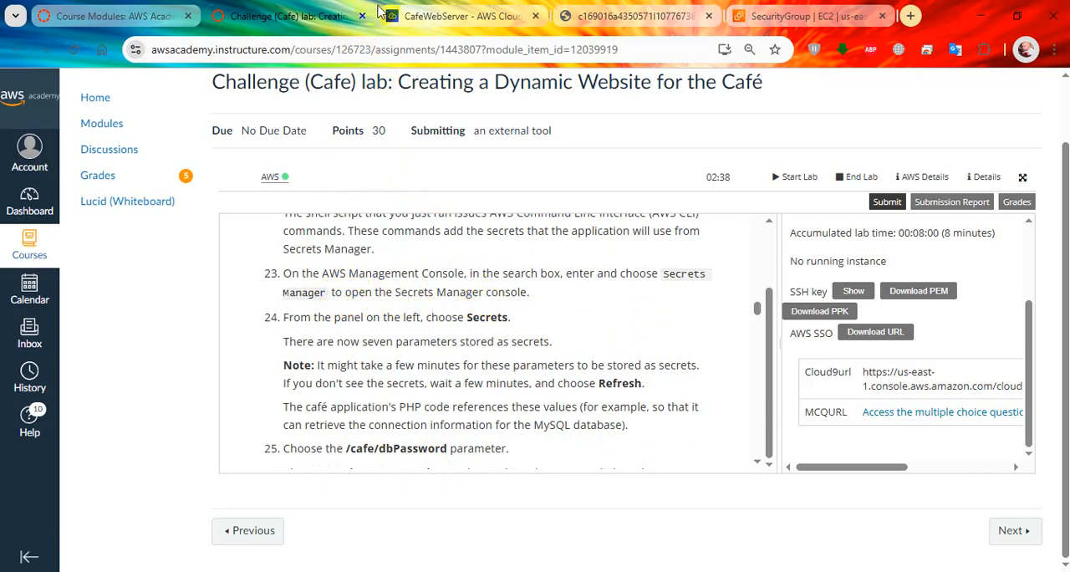
pyautogui.click(776, 10)
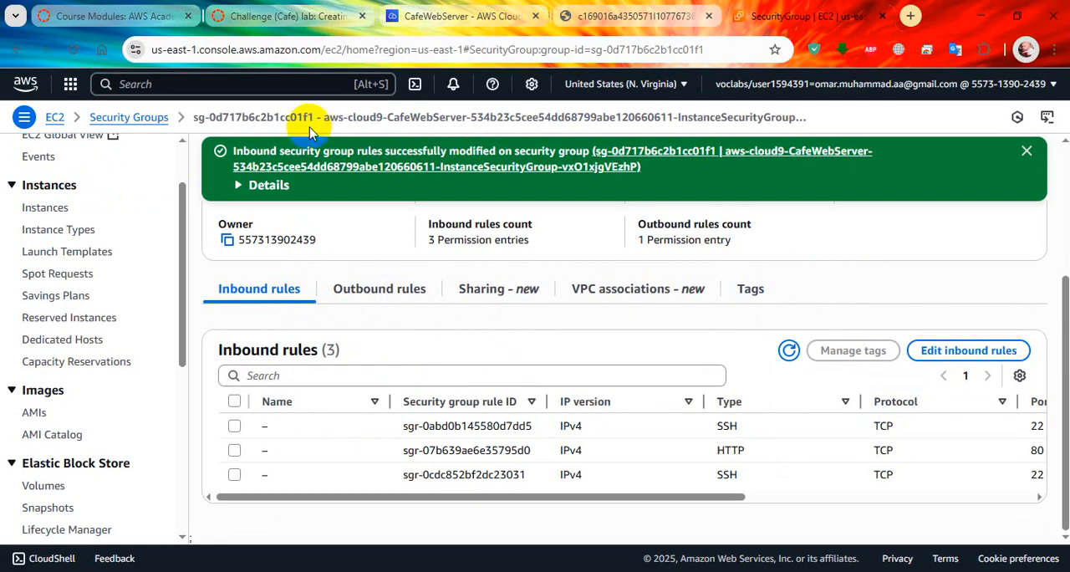
pyautogui.click(178, 82)
pyautogui.write('secret manager')
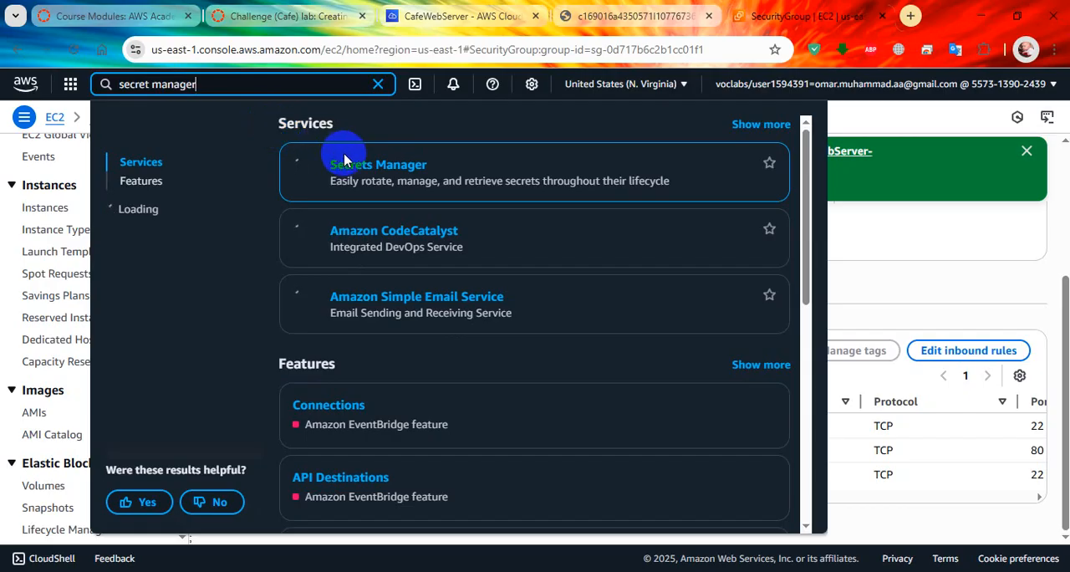
pyautogui.click(380, 166)
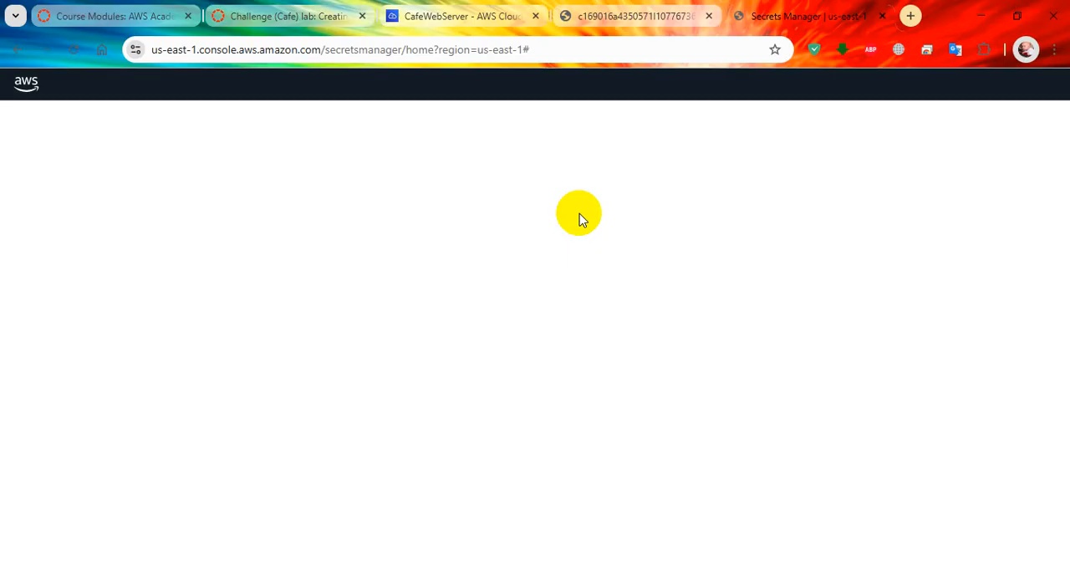
# Step: Check the setup script's output in the Cloud9 terminal, and review the Secrets list in Secrets Manager against lab step 24
pyautogui.click(452, 16)
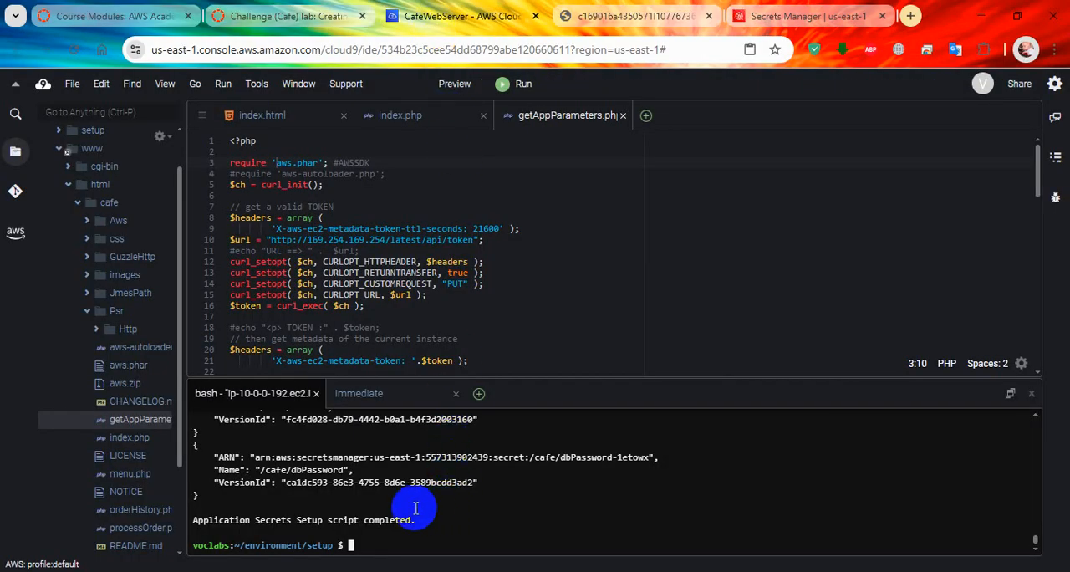
pyautogui.click(765, 16)
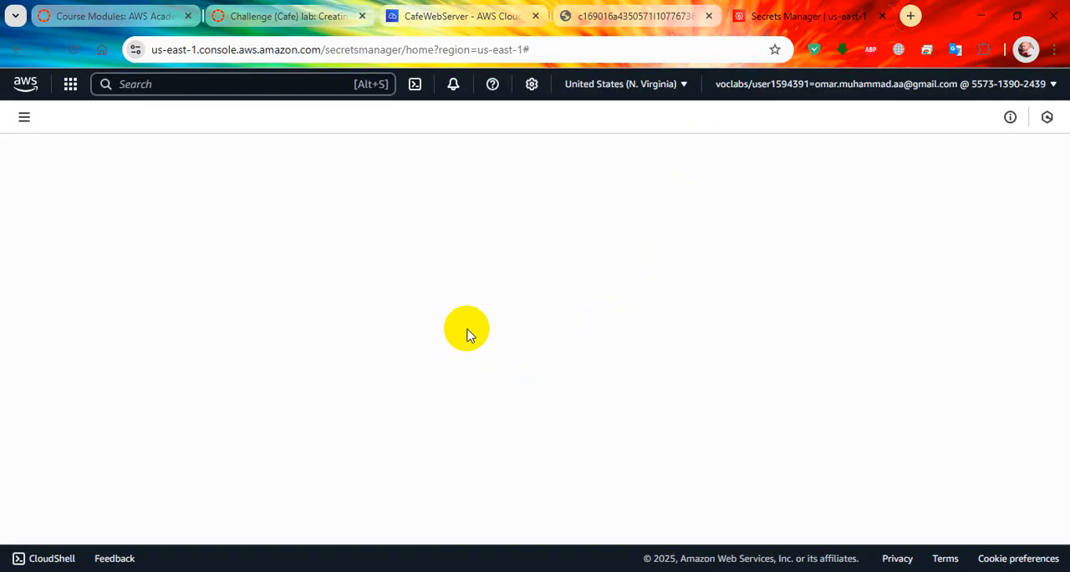
pyautogui.click(293, 17)
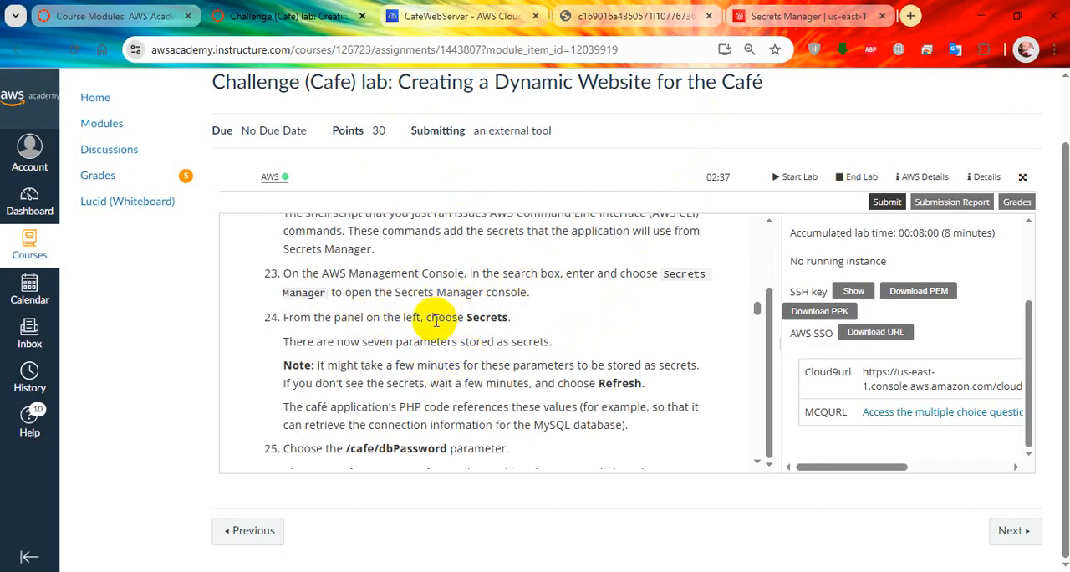
pyautogui.scroll(-2, 426, 318)
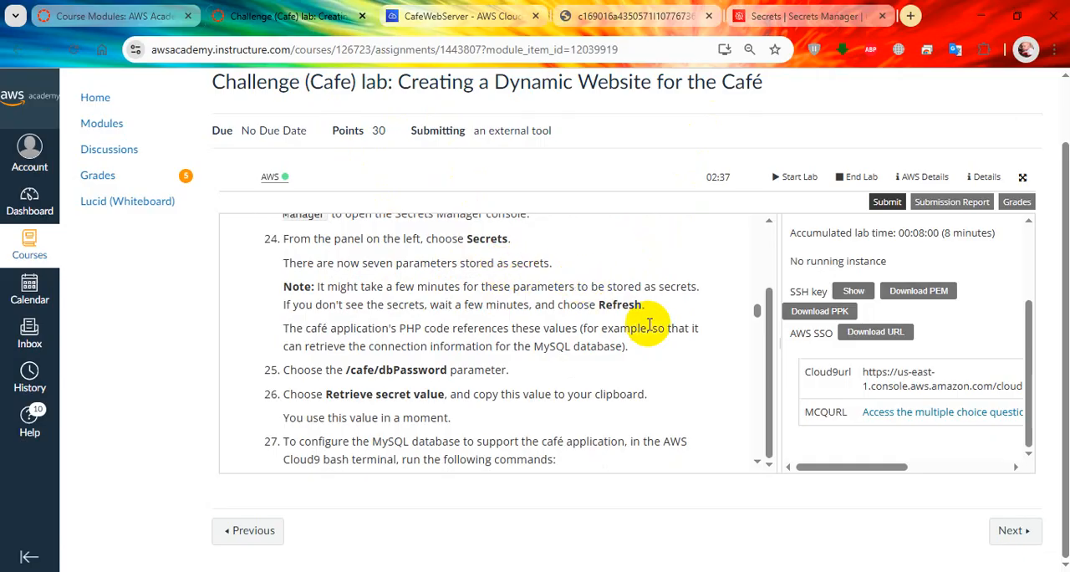
pyautogui.click(782, 16)
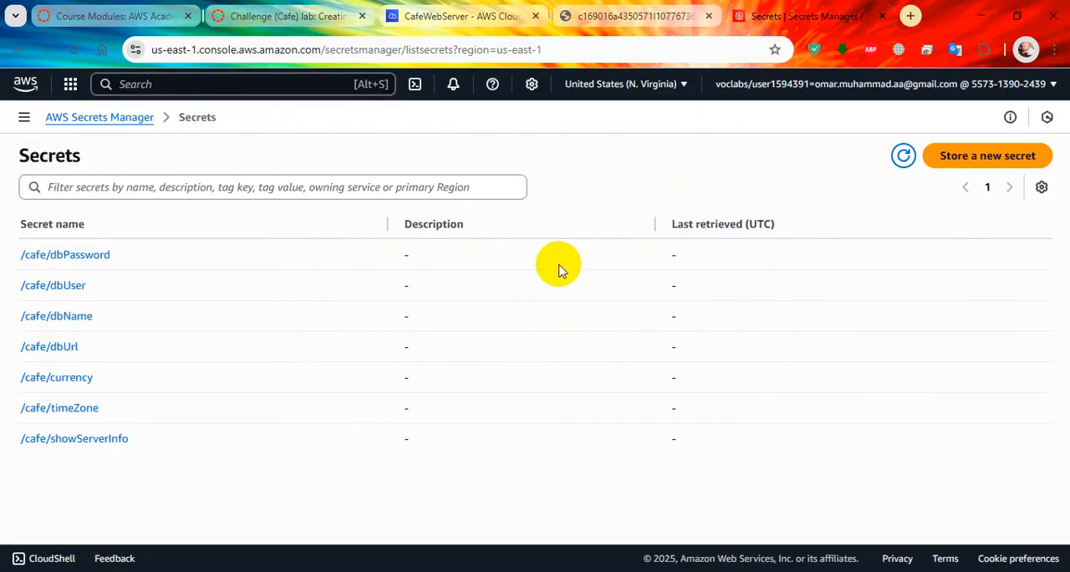
pyautogui.click(24, 117)
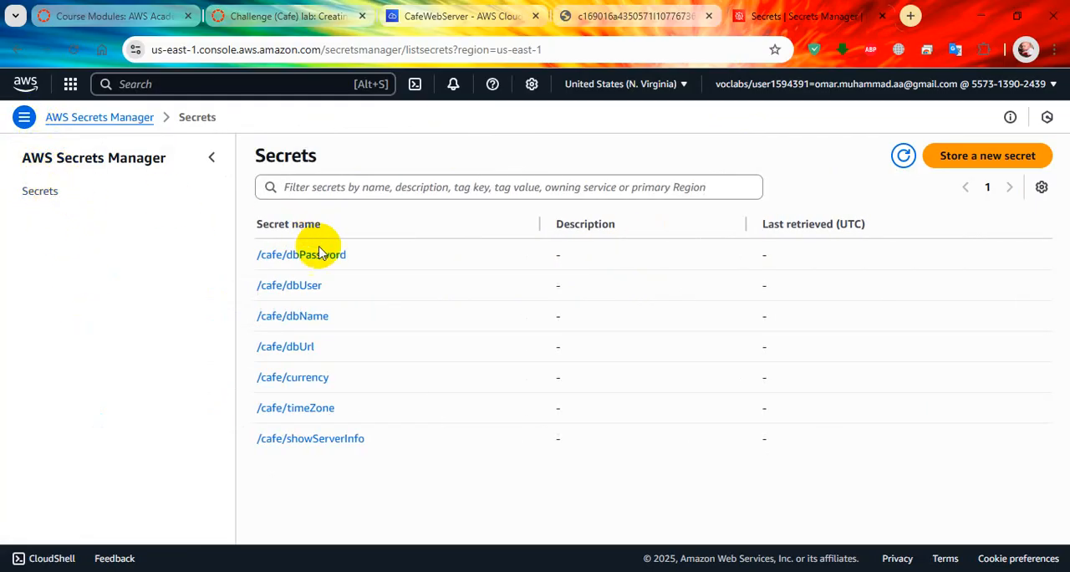
# Step: Following lab step 25, open the /cafe/dbPassword secret in Secrets Manager and go to its Secret value section
pyautogui.click(284, 16)
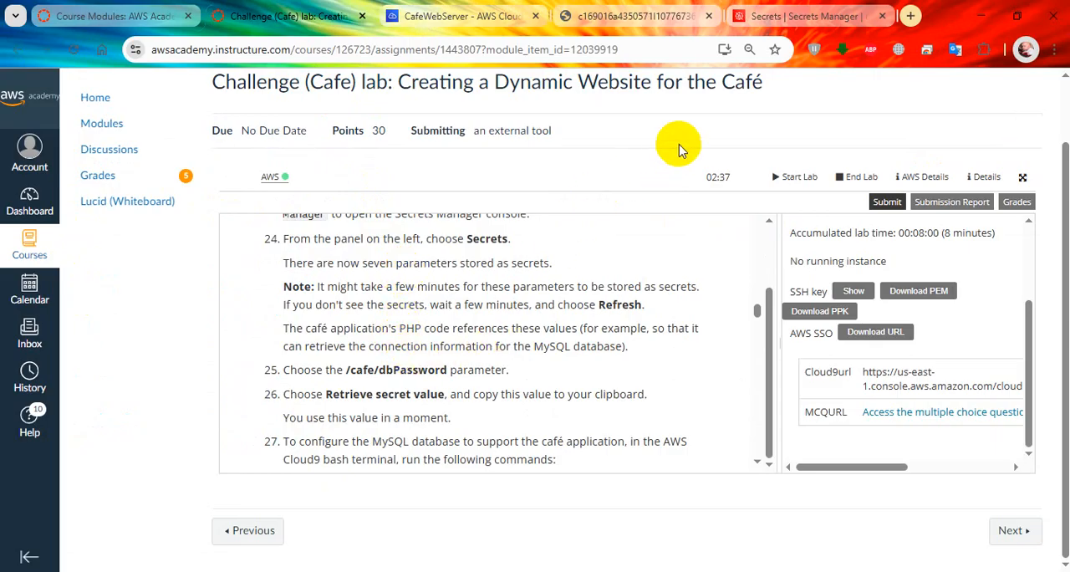
pyautogui.click(757, 16)
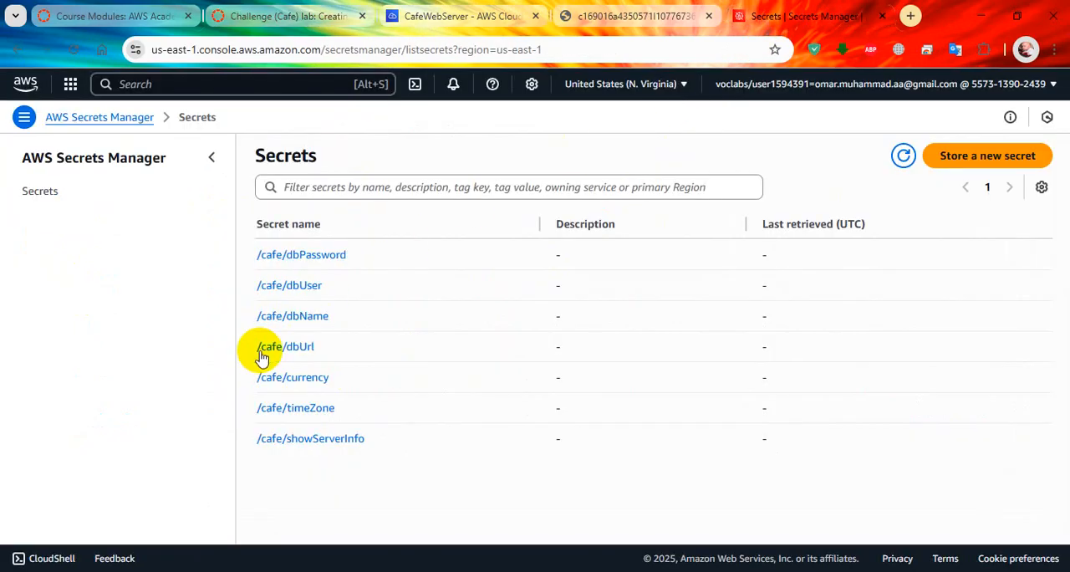
pyautogui.click(289, 255)
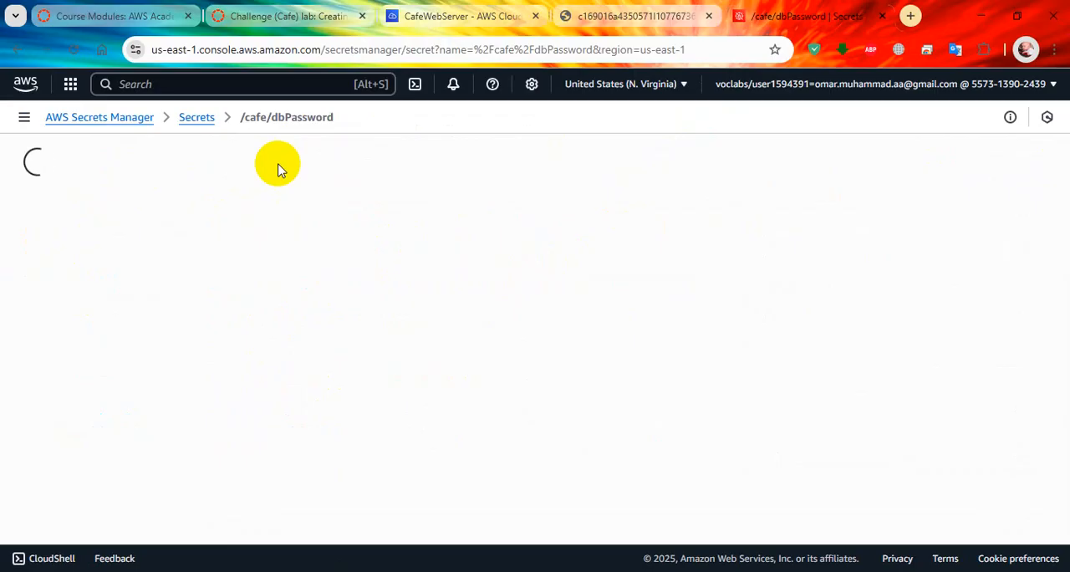
pyautogui.click(24, 118)
pyautogui.scroll(-2, 449, 333)
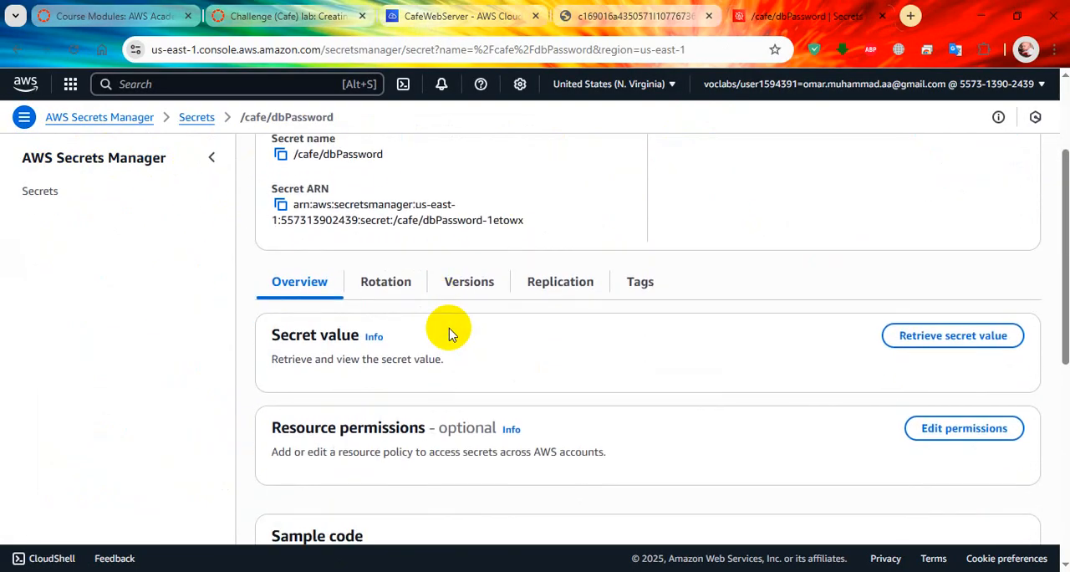
# Step: Examine the /cafe/dbPassword secret's details and sample code, and read lab steps 26 and 27 in the instructions
pyautogui.scroll(-2, 449, 333)
pyautogui.scroll(4, 449, 334)
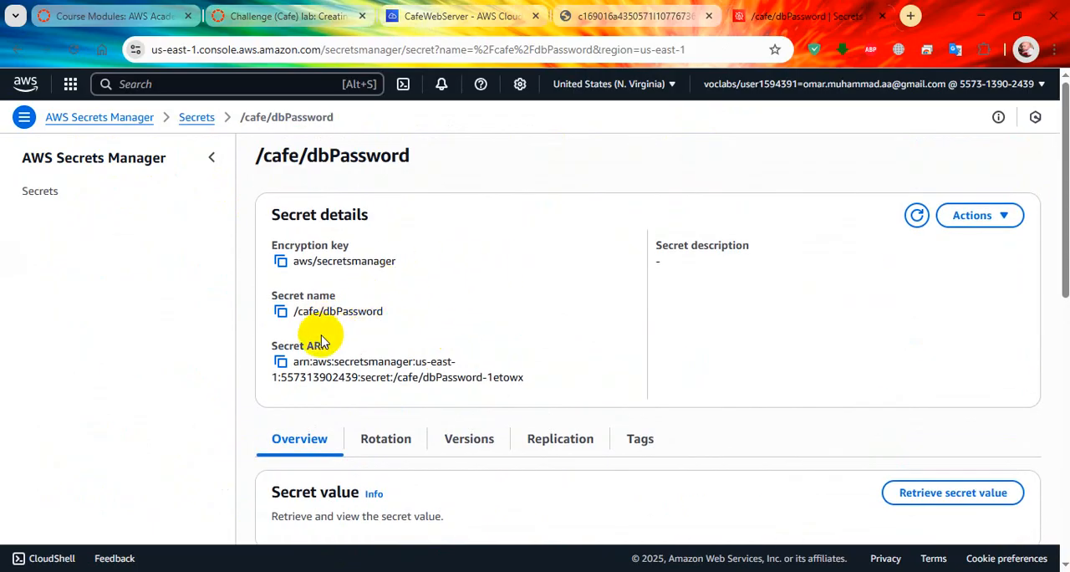
pyautogui.scroll(-1, 368, 368)
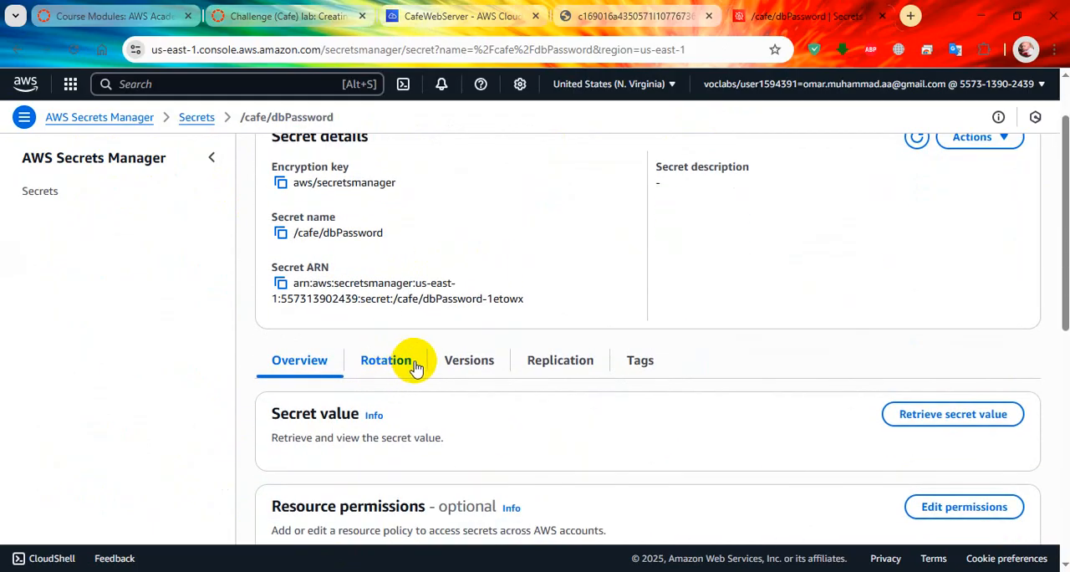
pyautogui.scroll(-7, 415, 368)
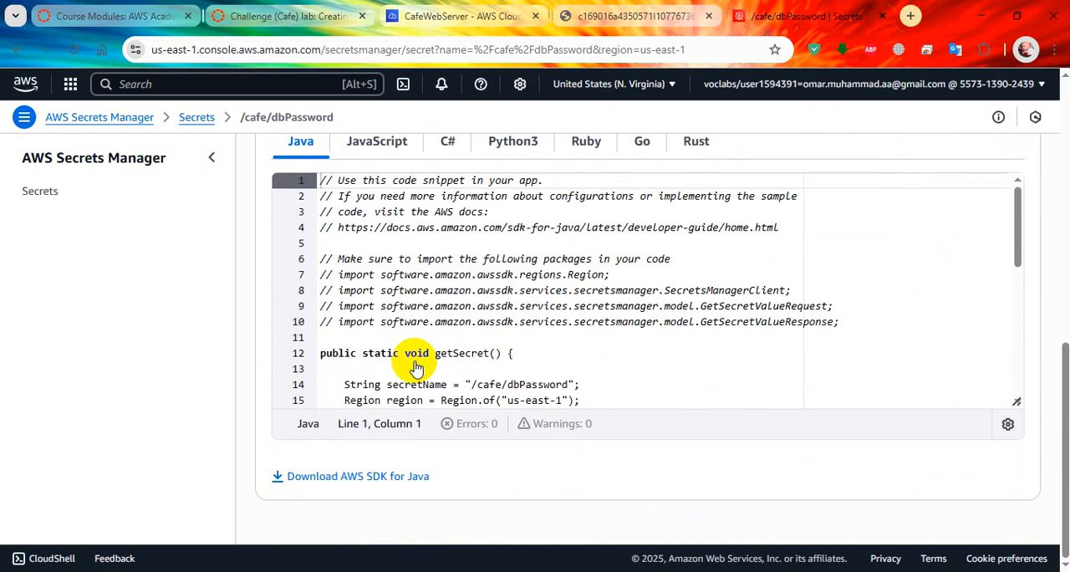
pyautogui.scroll(-5, 468, 368)
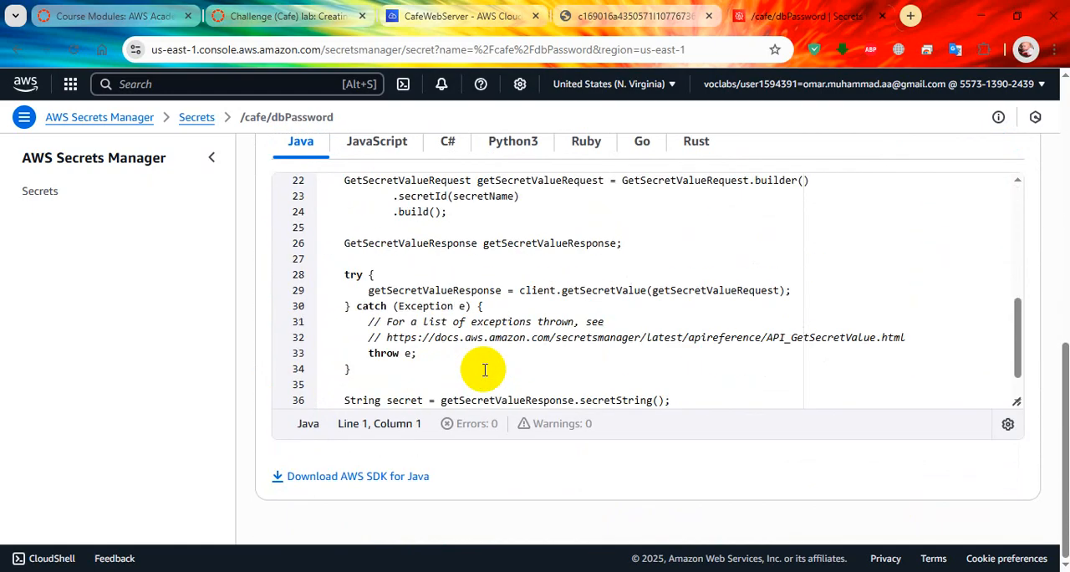
pyautogui.scroll(5, 484, 370)
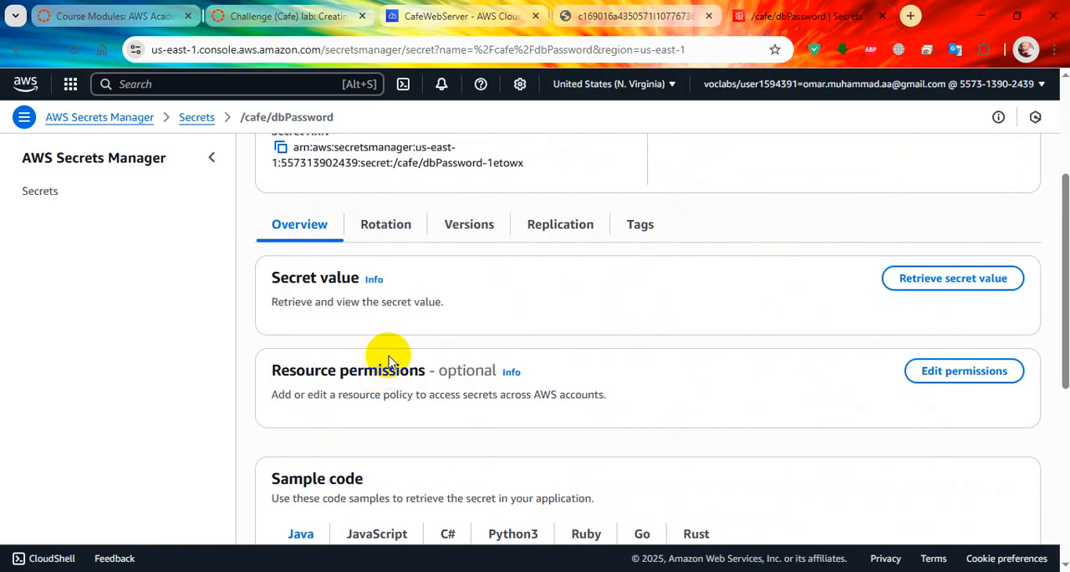
pyautogui.scroll(-1, 393, 351)
pyautogui.click(288, 15)
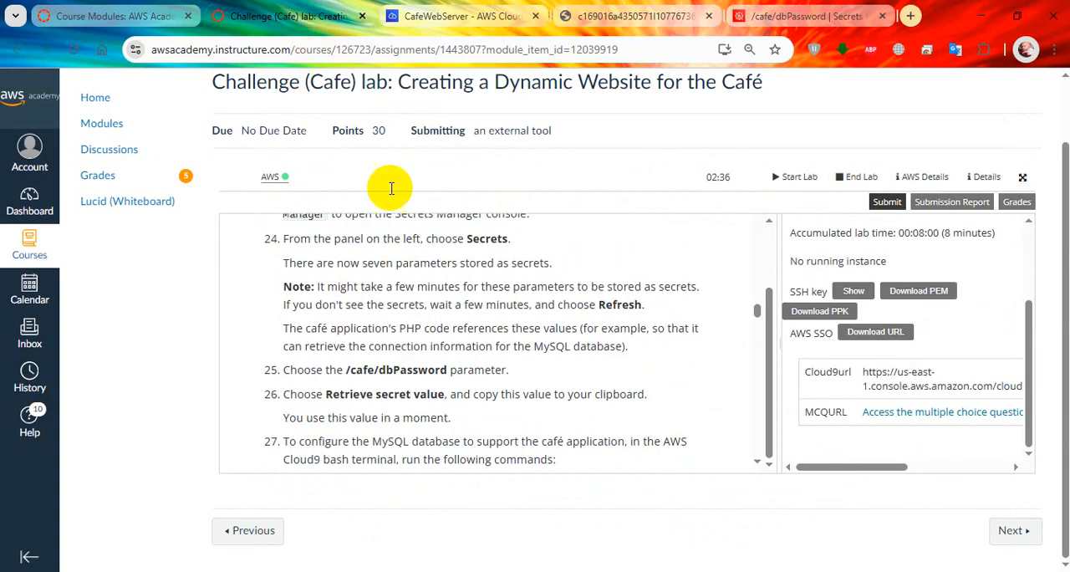
pyautogui.scroll(-1, 420, 393)
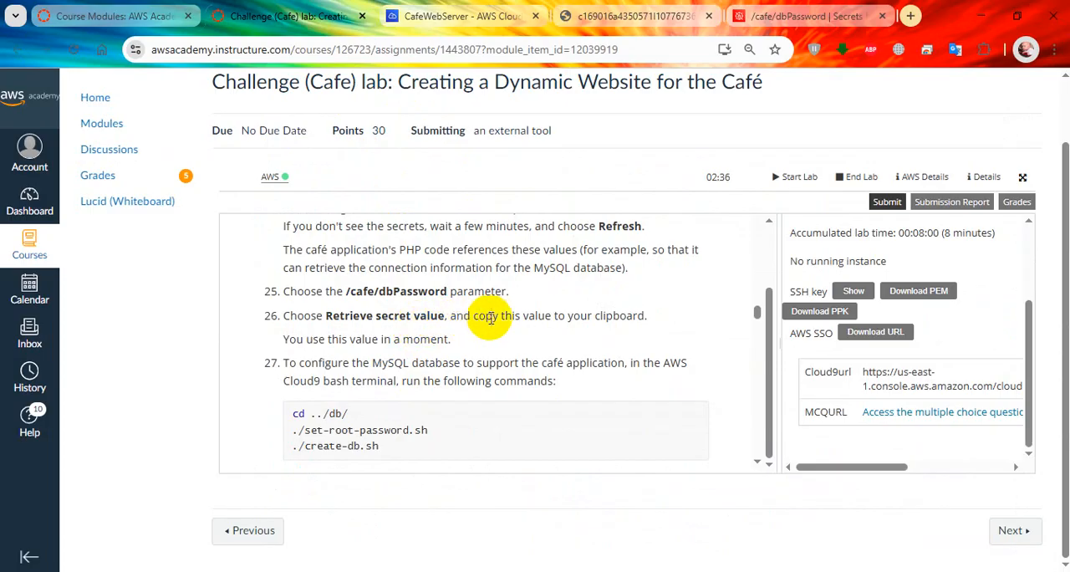
# Step: Following lab step 26, retrieve the /cafe/dbPassword secret value in Secrets Manager and copy the database password
pyautogui.click(453, 29)
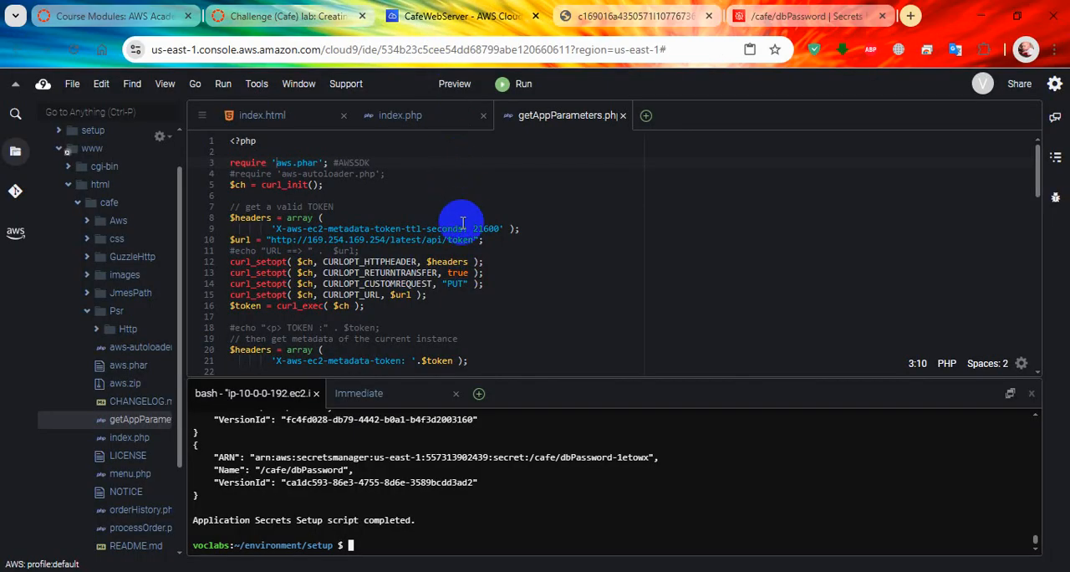
pyautogui.click(799, 8)
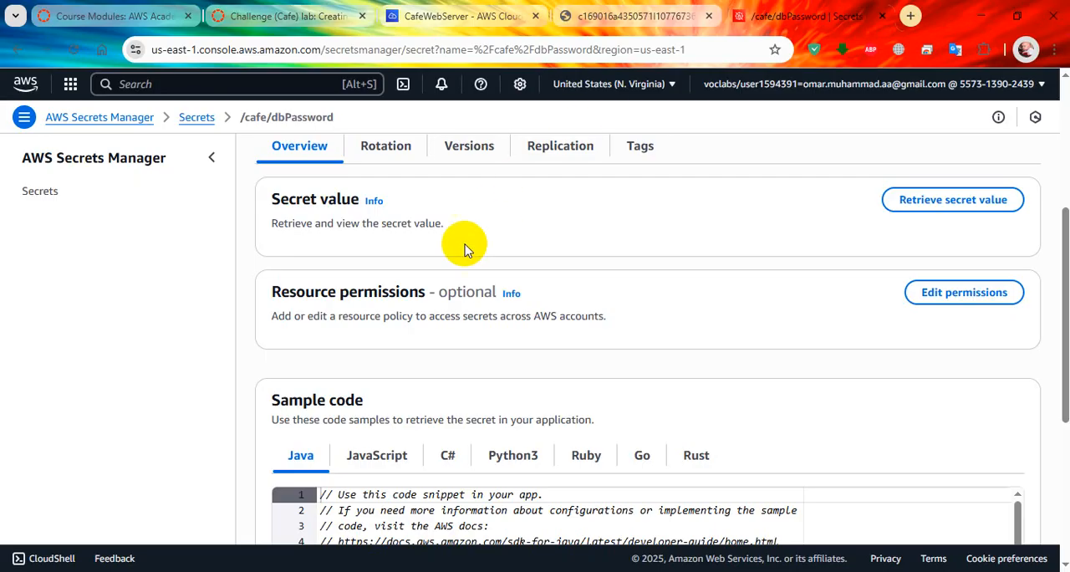
pyautogui.click(934, 204)
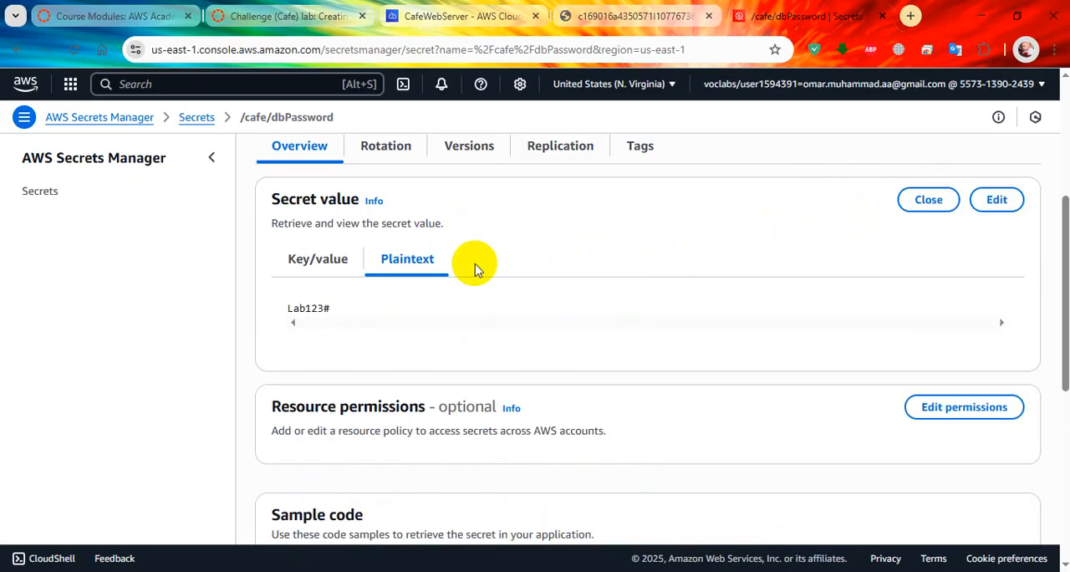
pyautogui.moveTo(359, 306); pyautogui.dragTo(278, 301)
pyautogui.rightClick(301, 308)
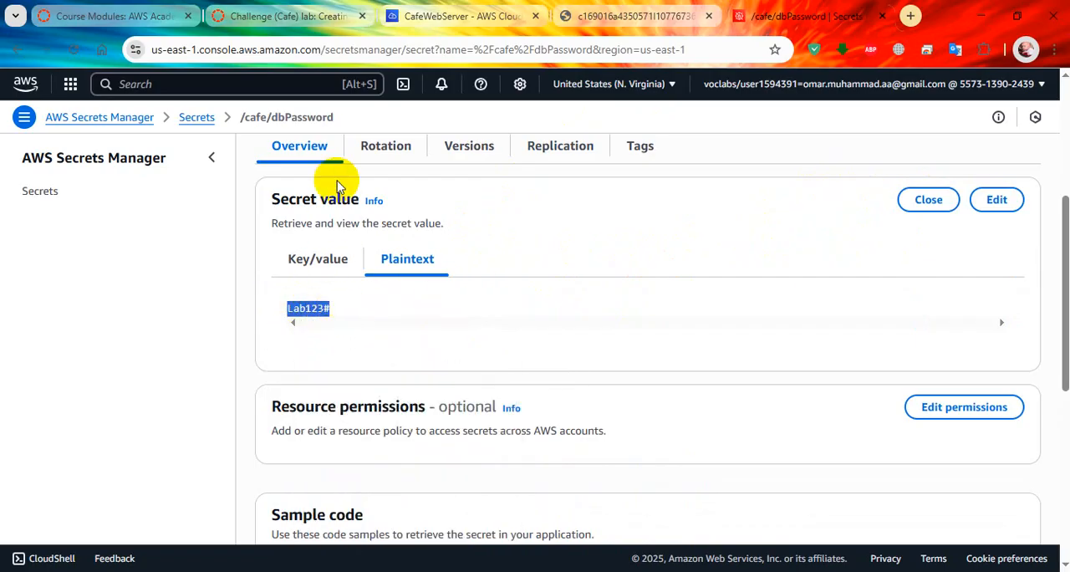
# Step: Copy cd ../db/ from lab step 27 and run it in the Cloud9 terminal to switch to the db directory
pyautogui.click(335, 16)
pyautogui.scroll(-2, 493, 313)
pyautogui.scroll(-1, 493, 317)
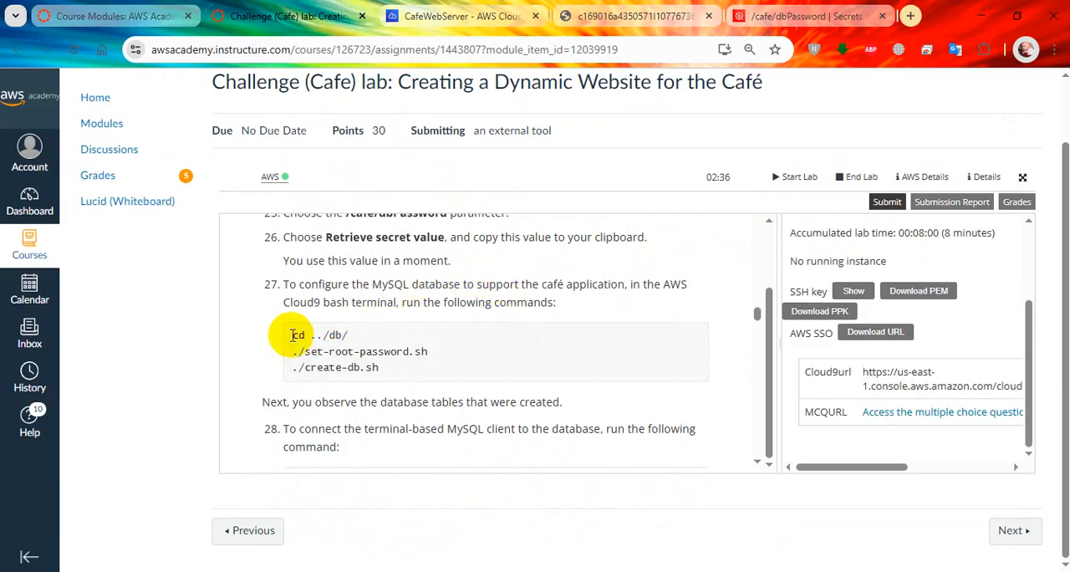
pyautogui.scroll(1, 389, 284)
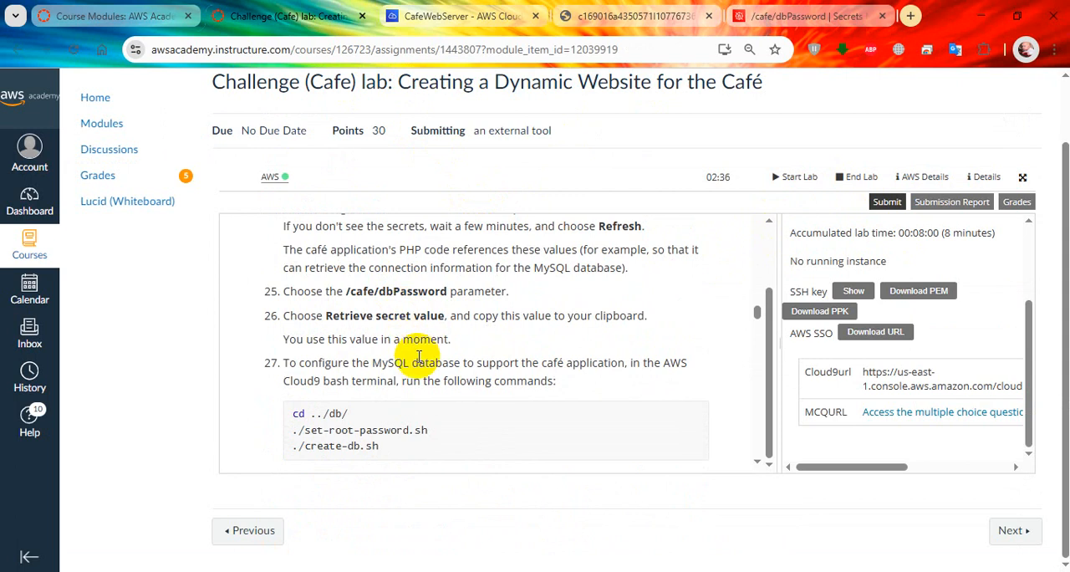
pyautogui.scroll(-1, 418, 355)
pyautogui.moveTo(351, 330); pyautogui.dragTo(288, 335)
pyautogui.rightClick(317, 334)
pyautogui.click(370, 114)
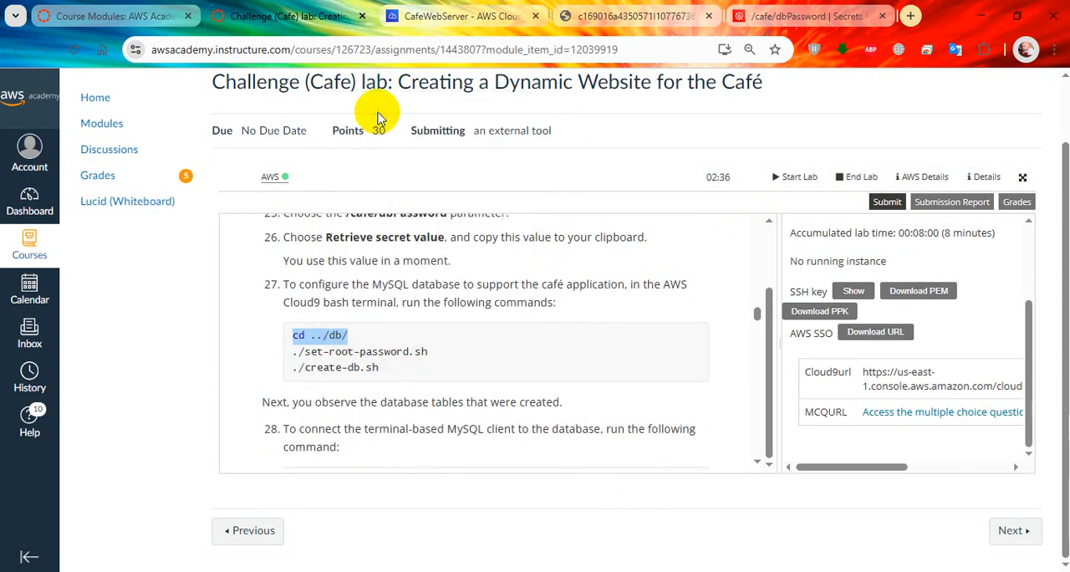
pyautogui.click(458, 16)
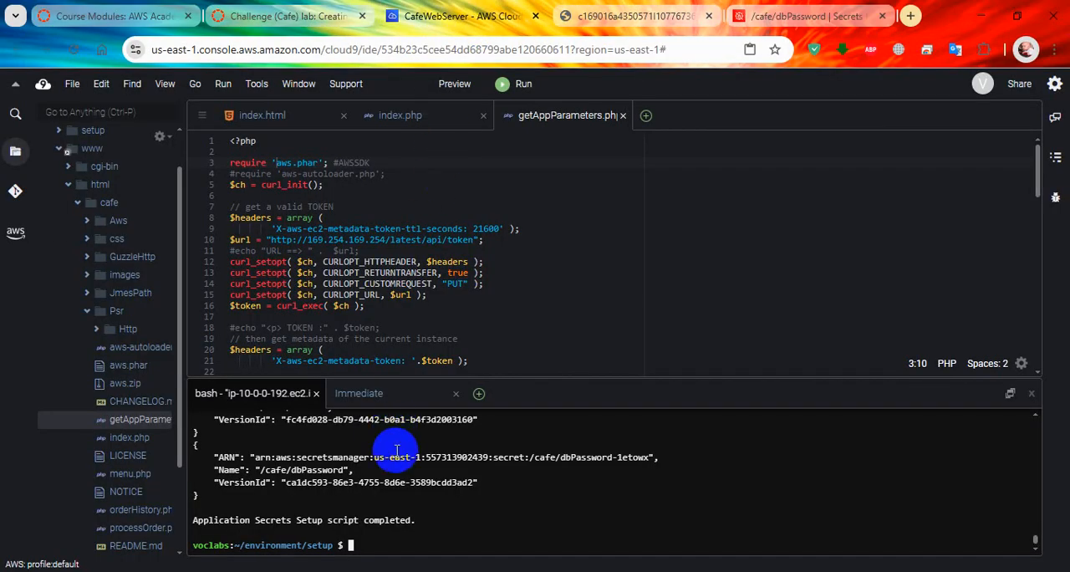
pyautogui.rightClick(397, 449)
pyautogui.click(410, 457)
pyautogui.press('Return')
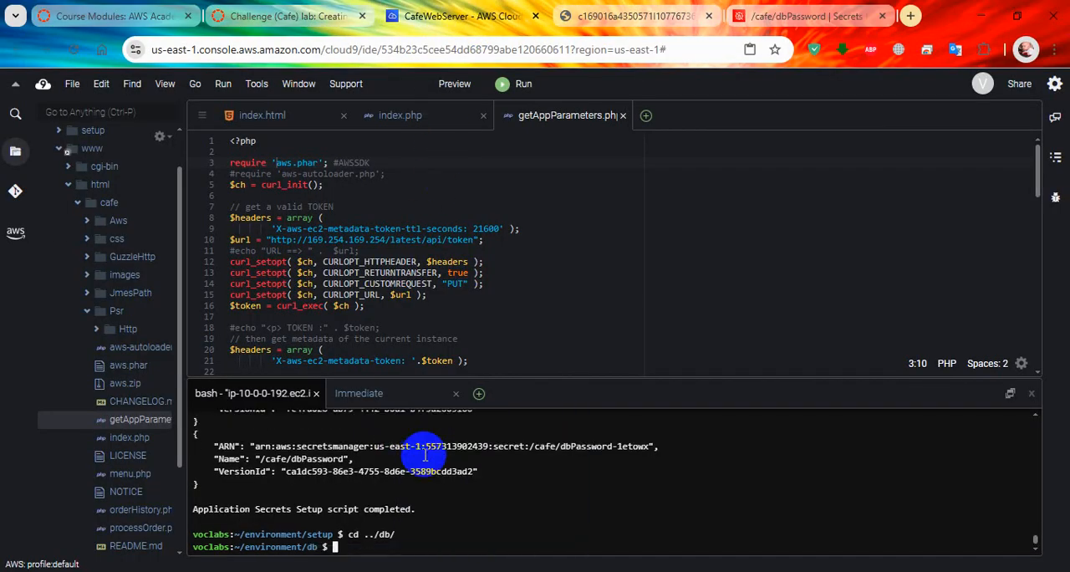
# Step: Set the database root password by copying ./set-root-password.sh from lab step 27 and running it in the Cloud9 terminal
pyautogui.click(289, 16)
pyautogui.moveTo(292, 351); pyautogui.dragTo(427, 354)
pyautogui.rightClick(422, 354)
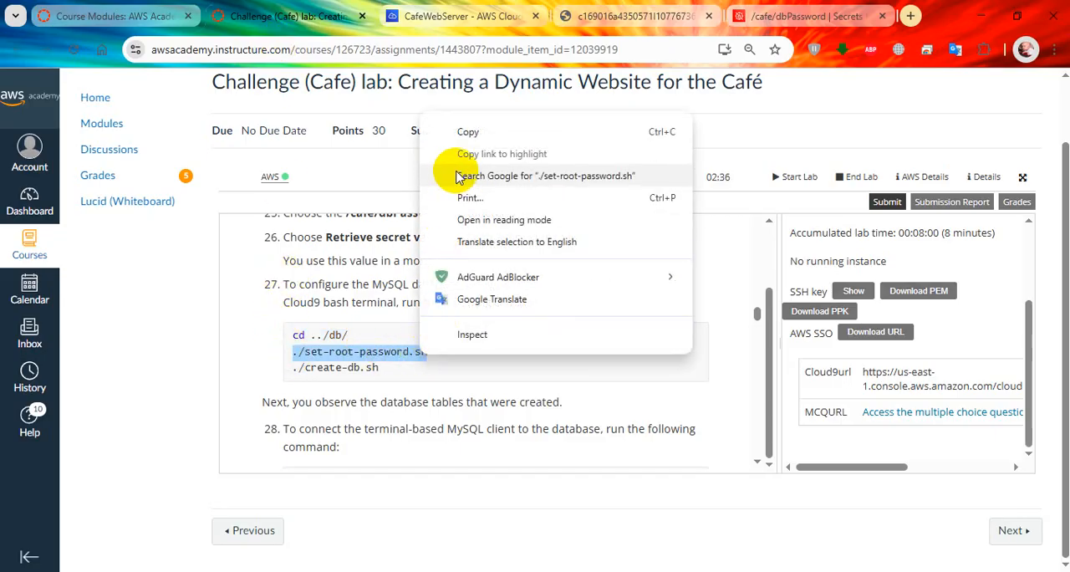
pyautogui.click(458, 137)
pyautogui.click(443, 10)
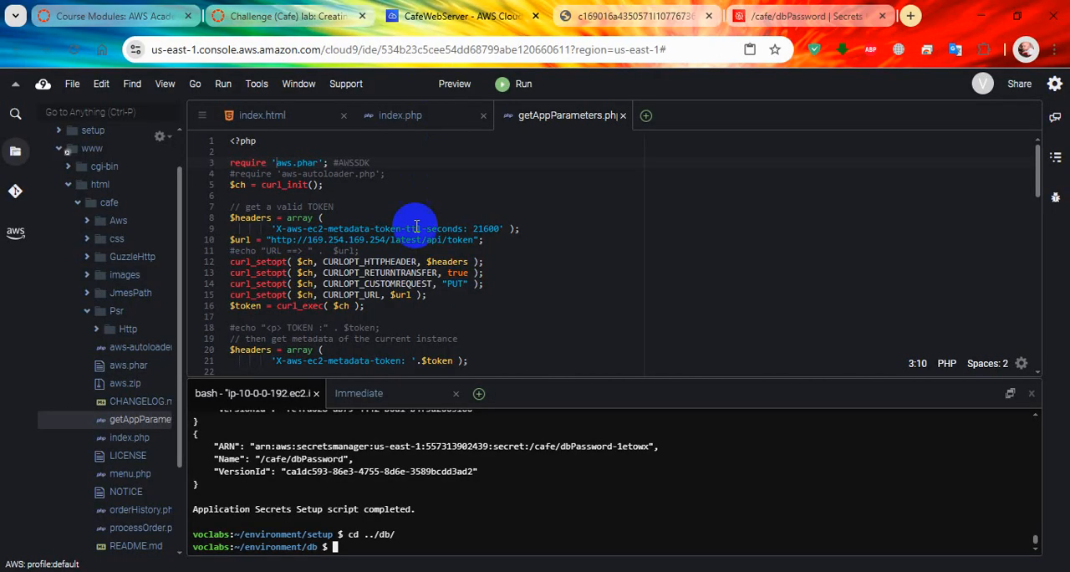
pyautogui.rightClick(380, 413)
pyautogui.click(407, 458)
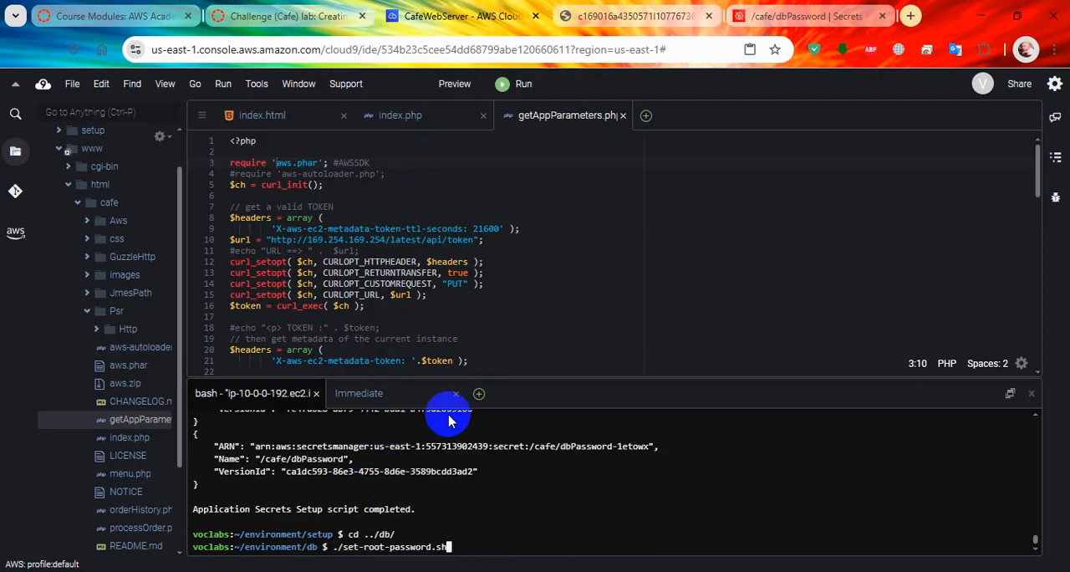
pyautogui.press('Return')
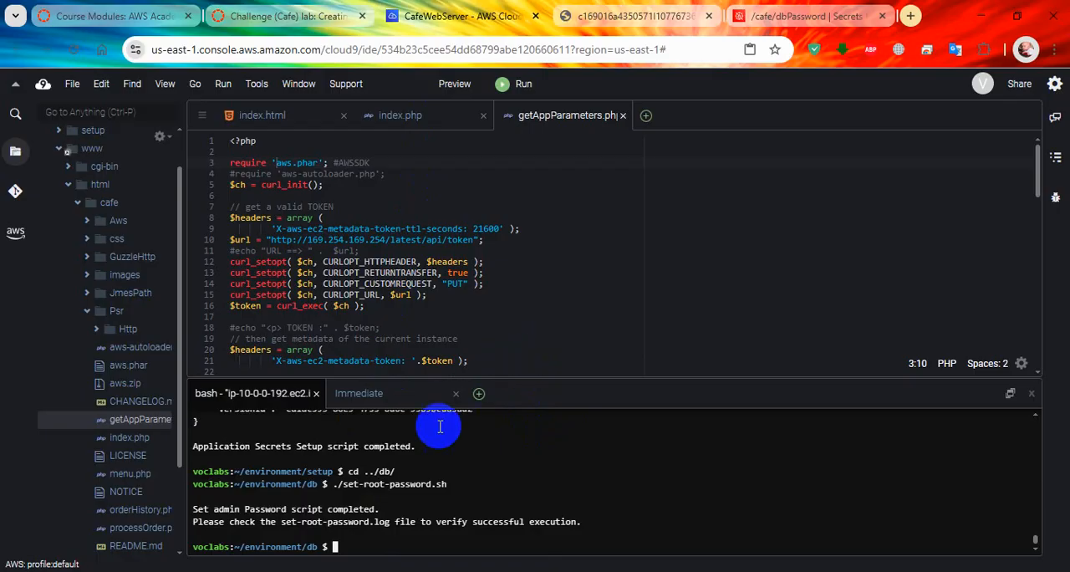
# Step: Create the café database by copying ./create-db.sh from lab step 27 and running it in the Cloud9 terminal
pyautogui.click(351, 16)
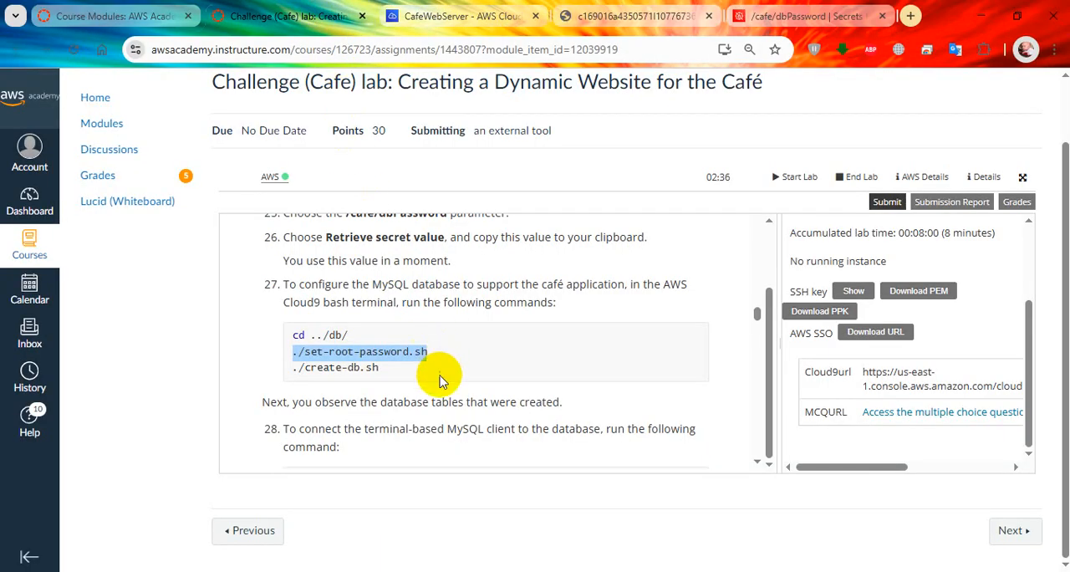
pyautogui.moveTo(383, 368); pyautogui.dragTo(285, 367)
pyautogui.rightClick(294, 368)
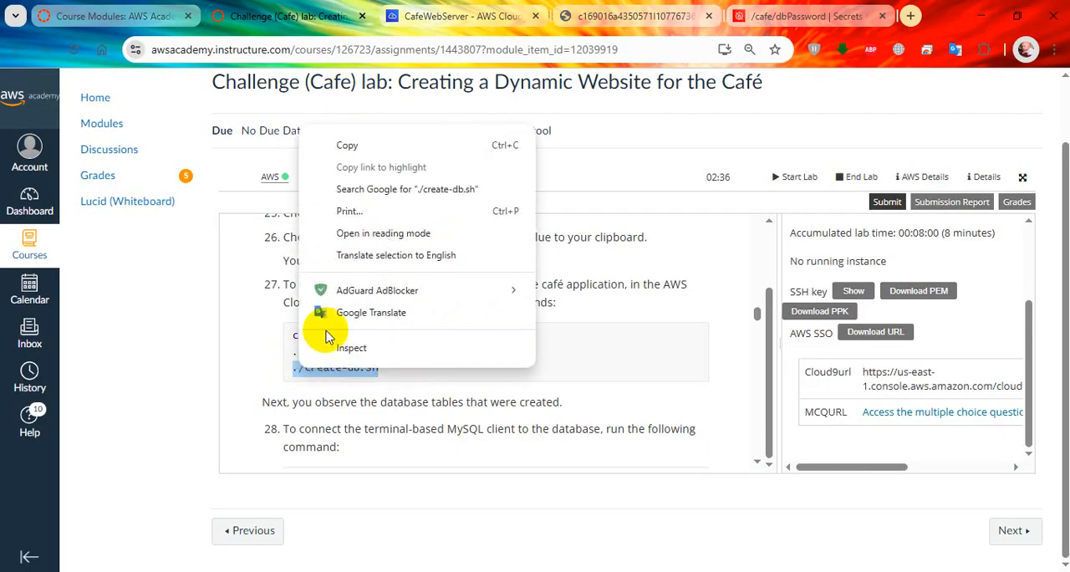
pyautogui.click(327, 137)
pyautogui.click(451, 16)
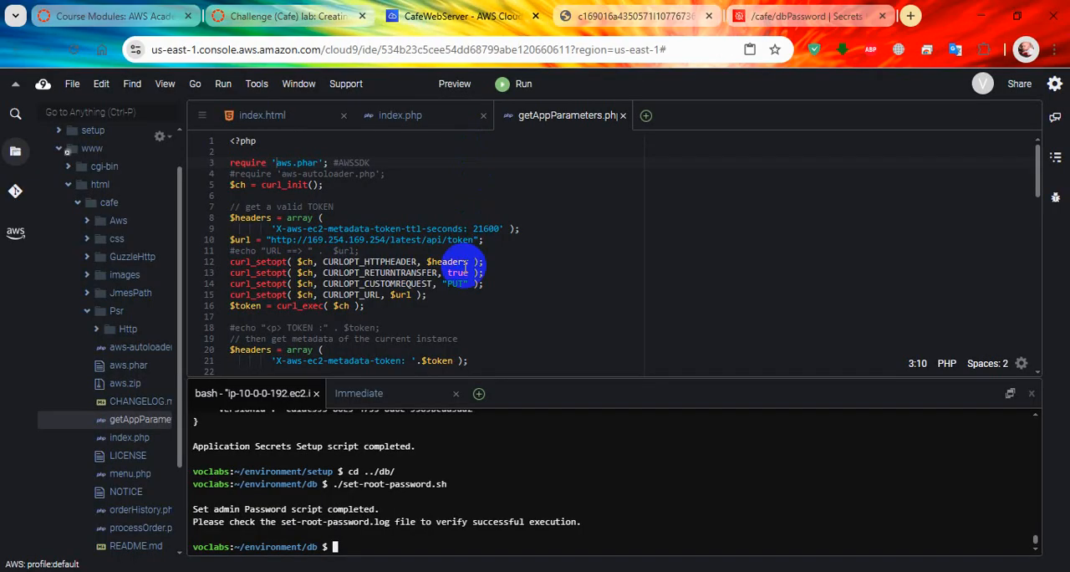
pyautogui.rightClick(460, 481)
pyautogui.click(499, 456)
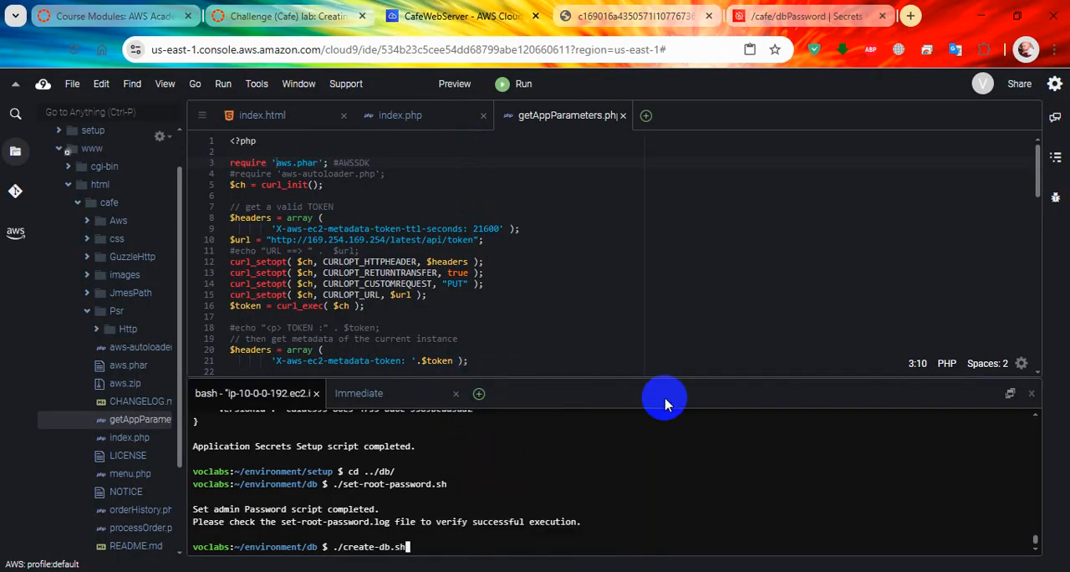
pyautogui.press('Return')
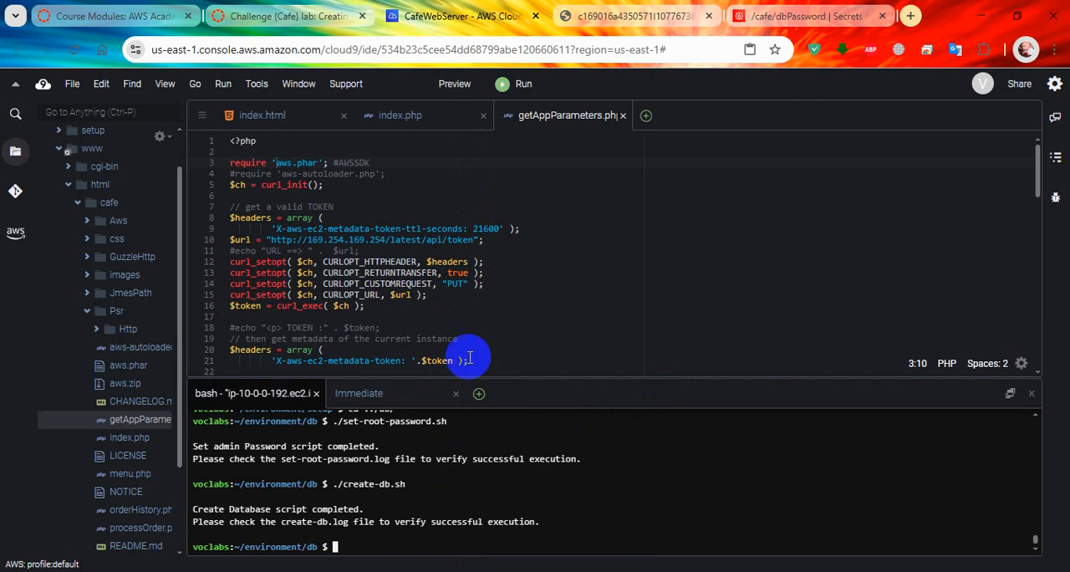
# Step: Following lab step 28, copy mysql -u admin -p from the instructions and run it in the Cloud9 terminal
pyautogui.click(288, 16)
pyautogui.scroll(-2, 418, 338)
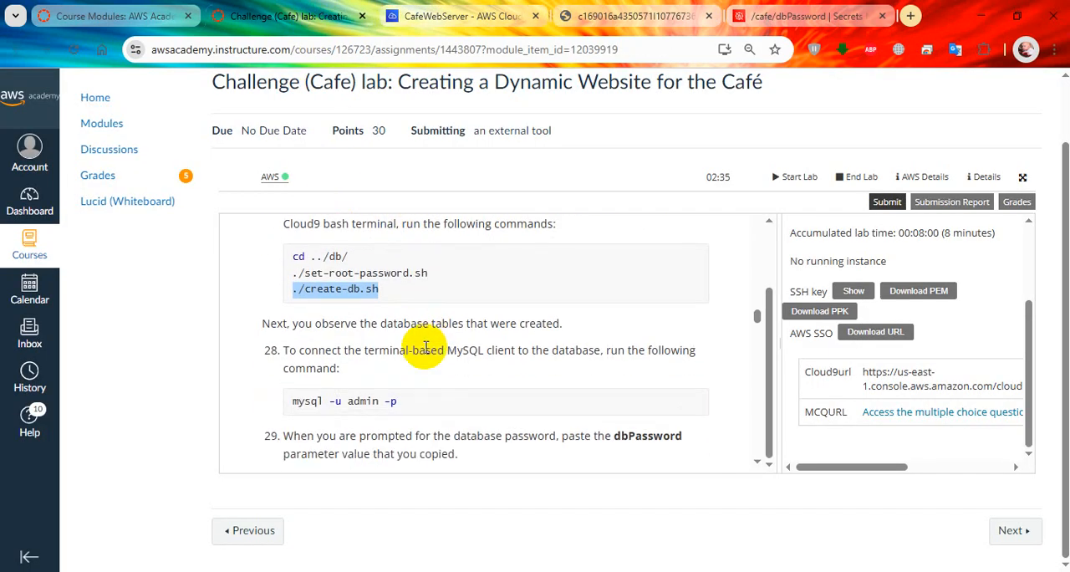
pyautogui.scroll(-2, 418, 335)
pyautogui.moveTo(418, 323); pyautogui.dragTo(292, 321)
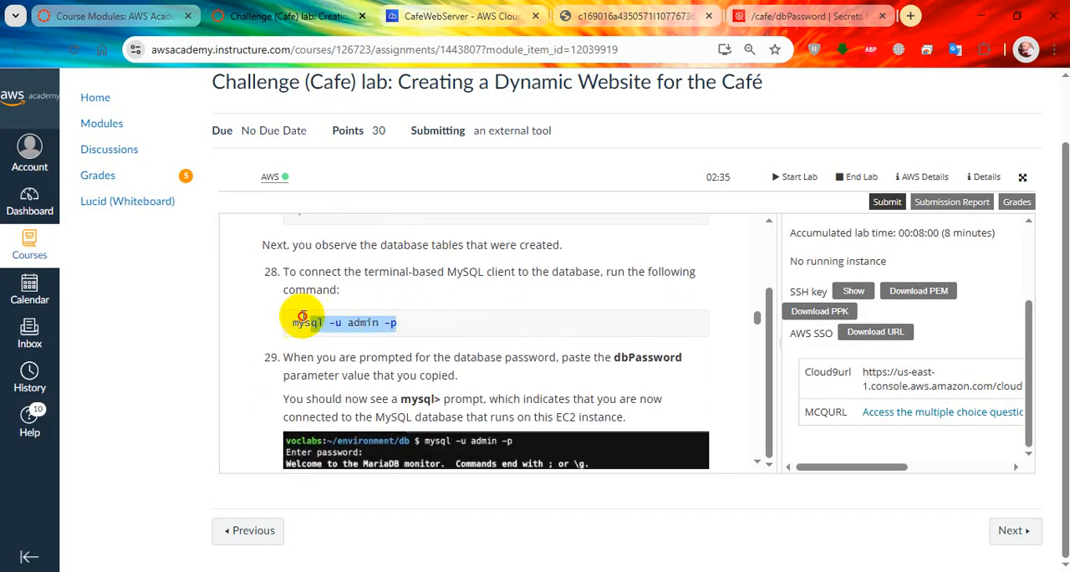
pyautogui.rightClick(308, 324)
pyautogui.click(358, 344)
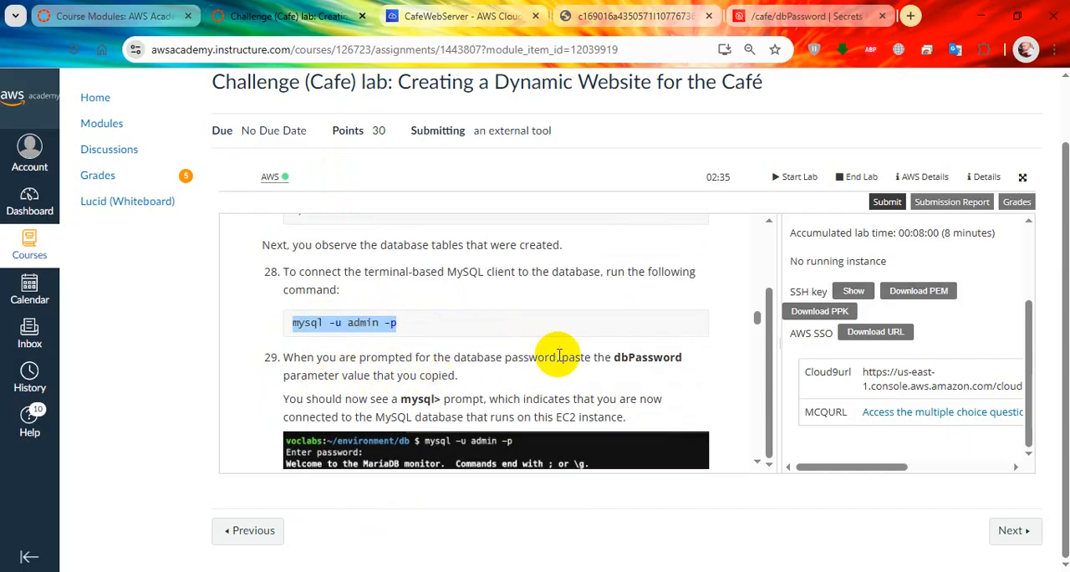
pyautogui.click(794, 16)
pyautogui.doubleClick(334, 315)
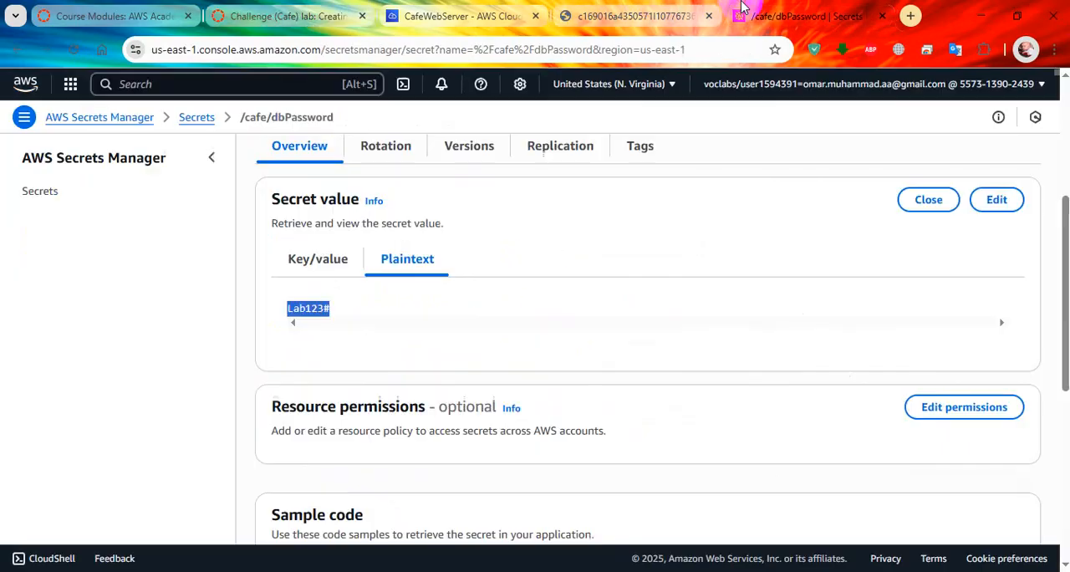
pyautogui.click(288, 16)
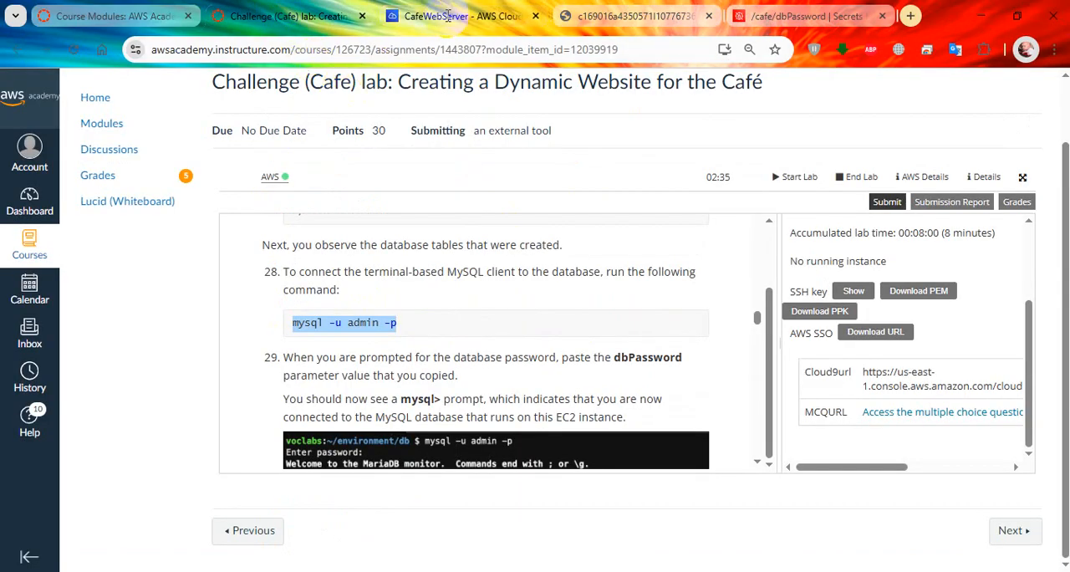
pyautogui.click(401, 16)
pyautogui.rightClick(444, 454)
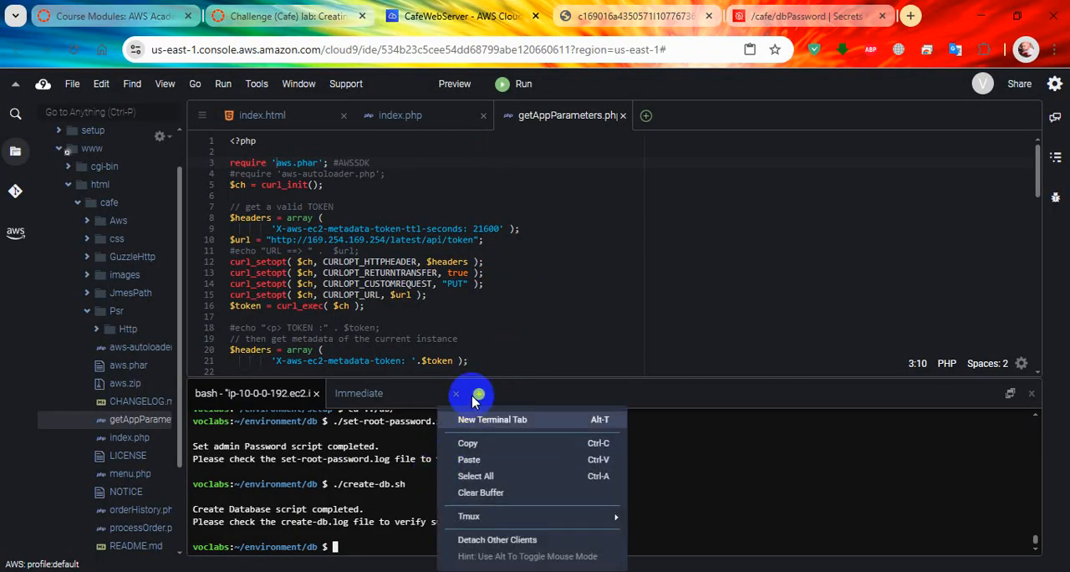
pyautogui.click(475, 462)
pyautogui.press('Return')
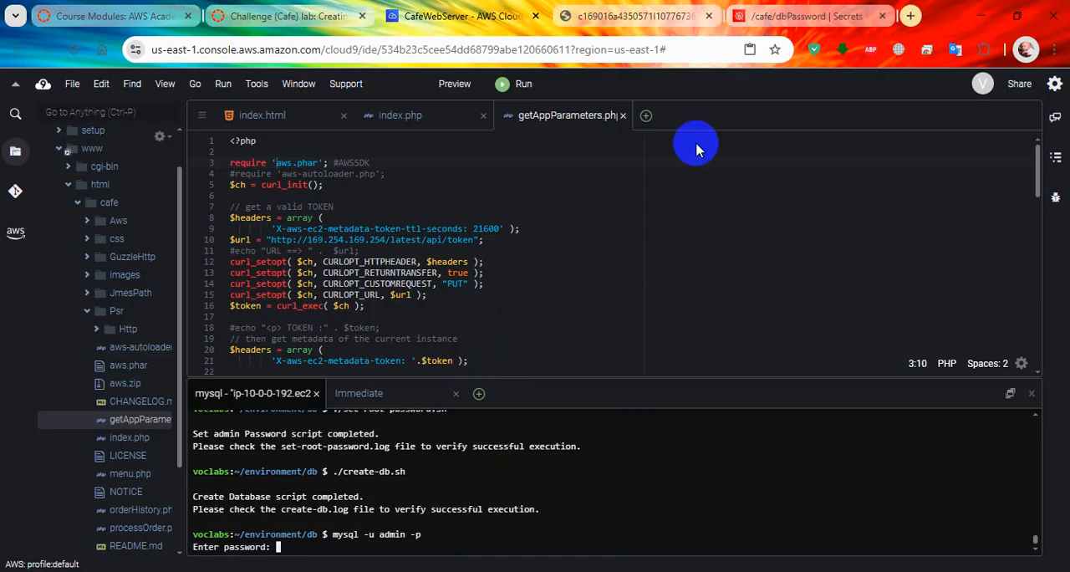
# Step: Copy the database password from the /cafe/dbPassword secret and enter it at the MySQL password prompt in the Cloud9 terminal
pyautogui.click(794, 16)
pyautogui.rightClick(311, 309)
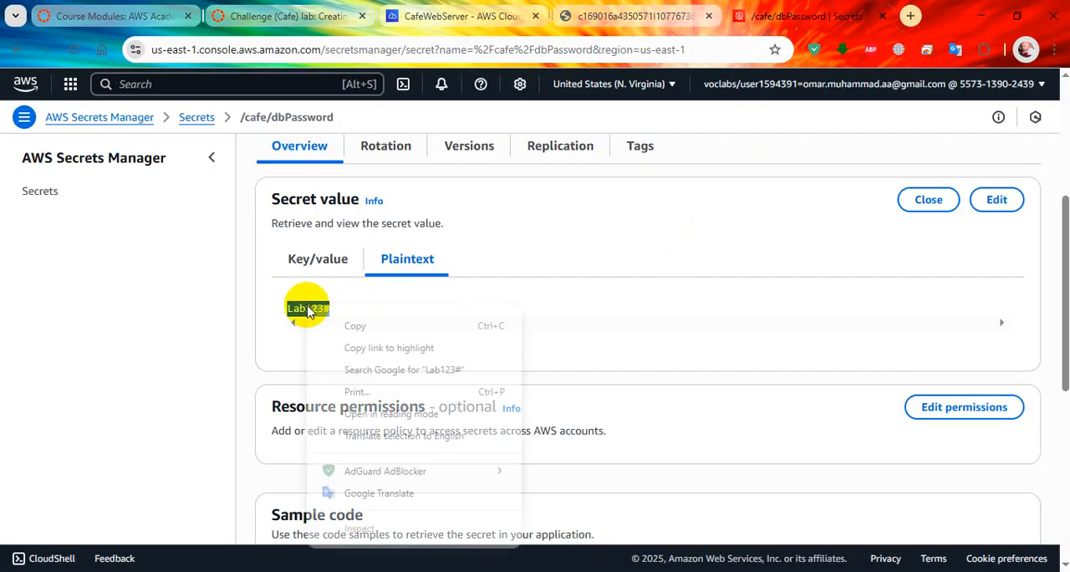
pyautogui.click(344, 327)
pyautogui.click(456, 16)
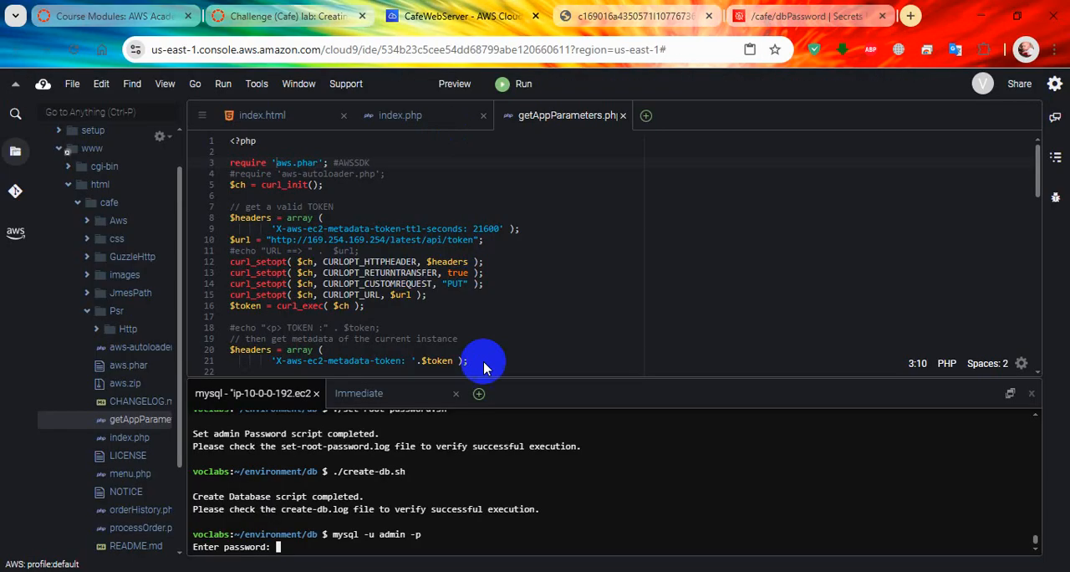
pyautogui.rightClick(535, 451)
pyautogui.click(544, 460)
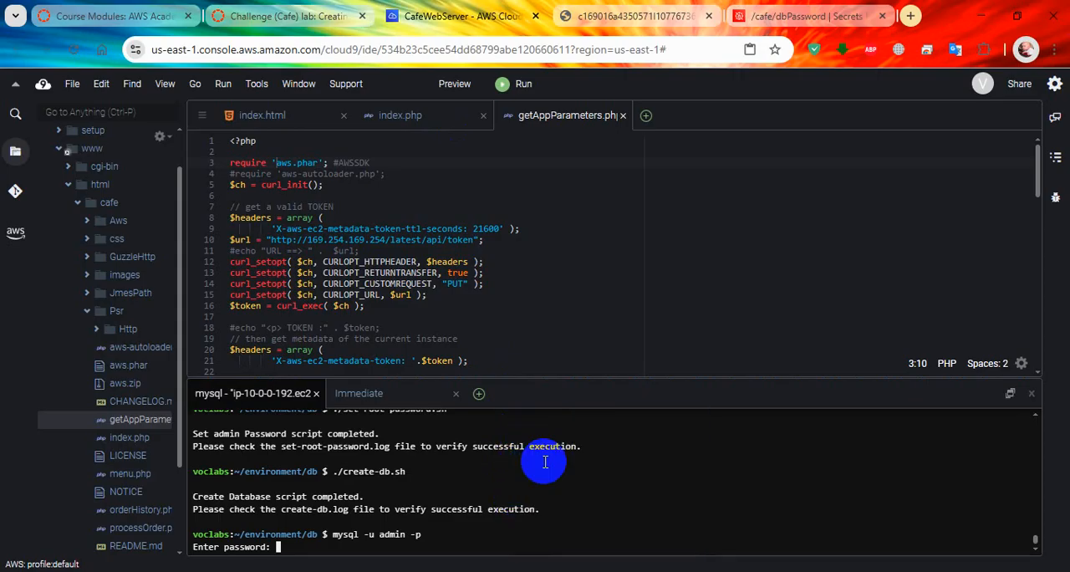
pyautogui.press('Return')
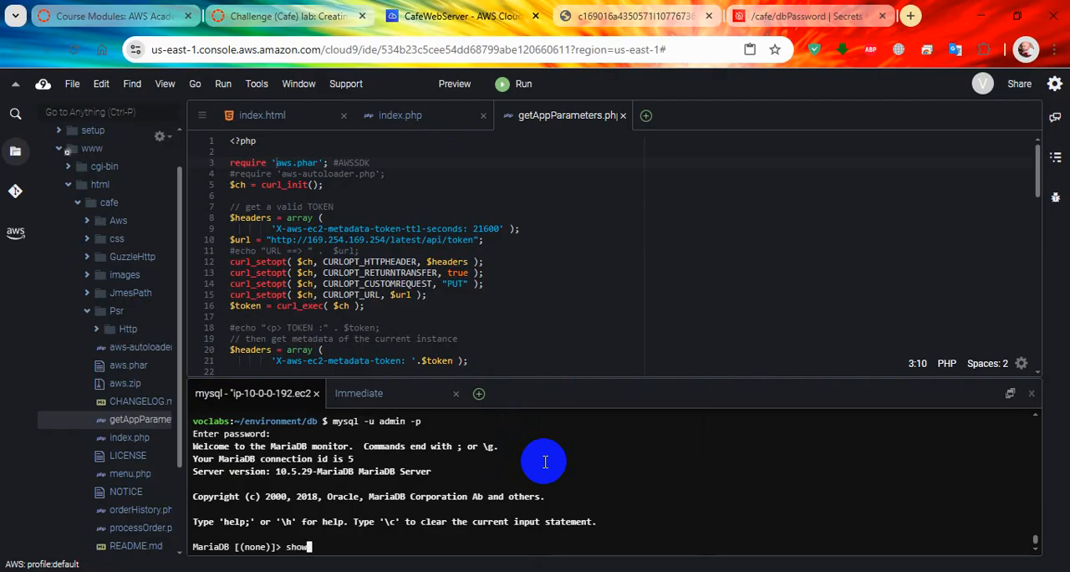
# Step: List the databases with show databases; and select the café database by copying and running use cafe_db; from lab step 30
pyautogui.write('show databases;')
pyautogui.press('Return')
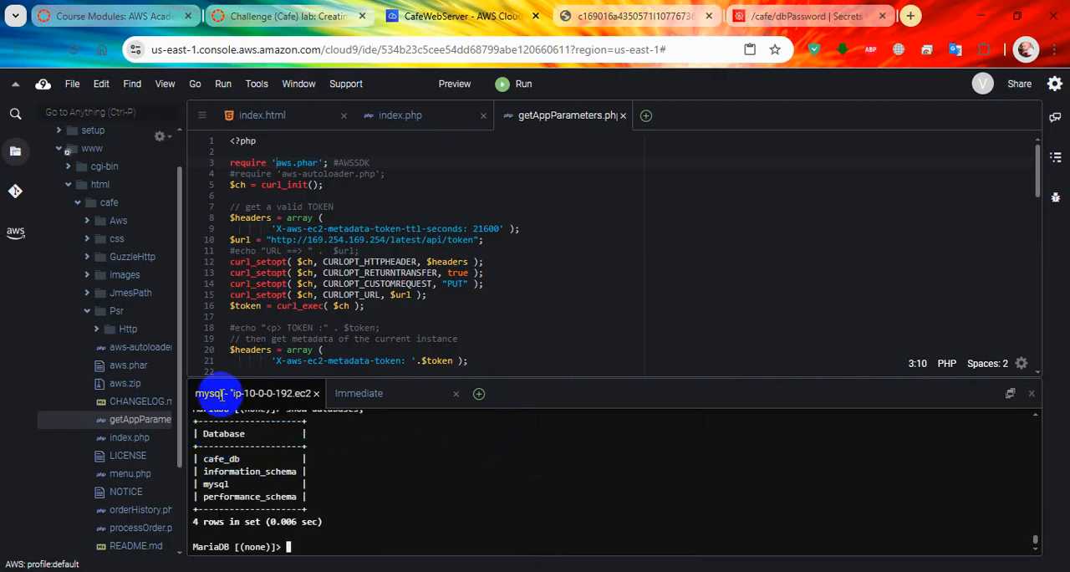
pyautogui.click(289, 16)
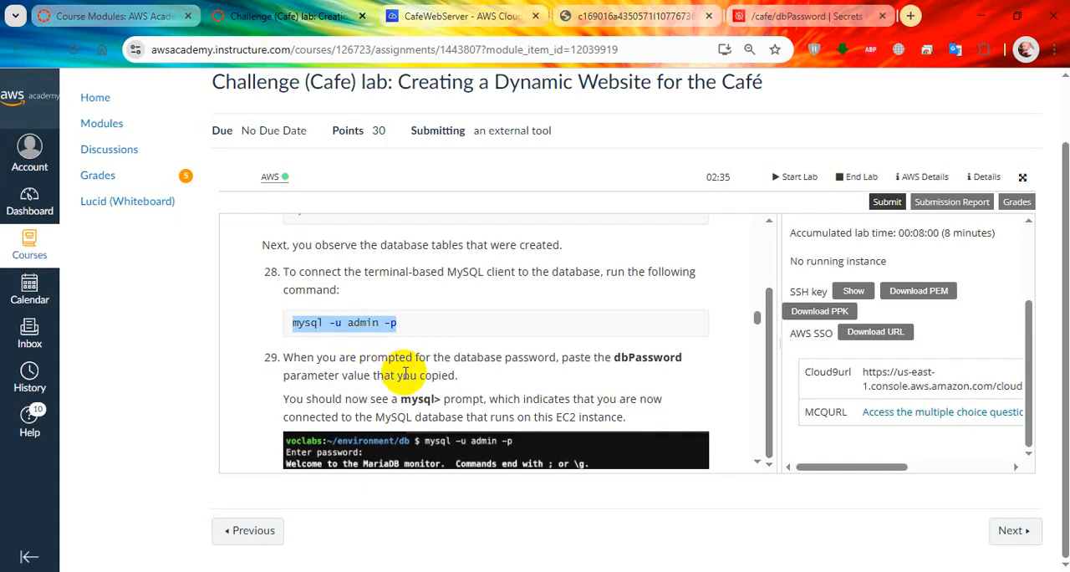
pyautogui.scroll(-5, 403, 374)
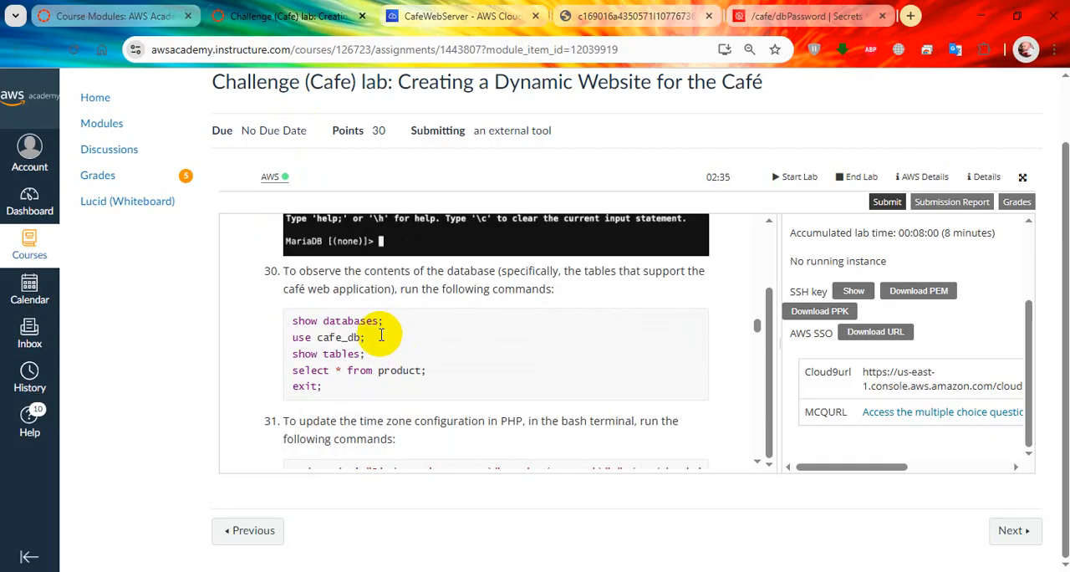
pyautogui.moveTo(365, 337); pyautogui.dragTo(291, 337)
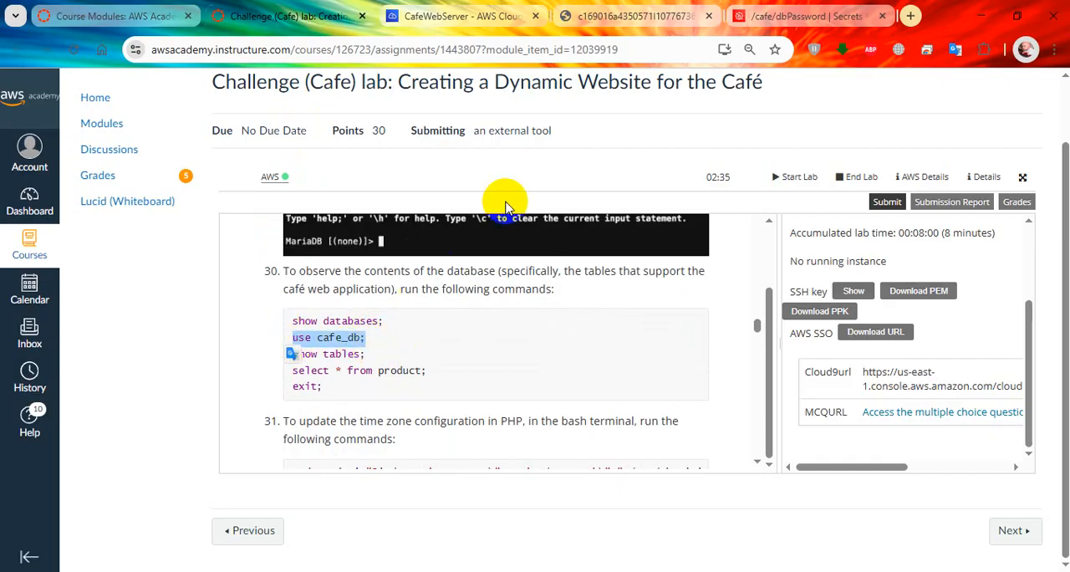
pyautogui.click(446, 7)
pyautogui.rightClick(490, 519)
pyautogui.click(514, 461)
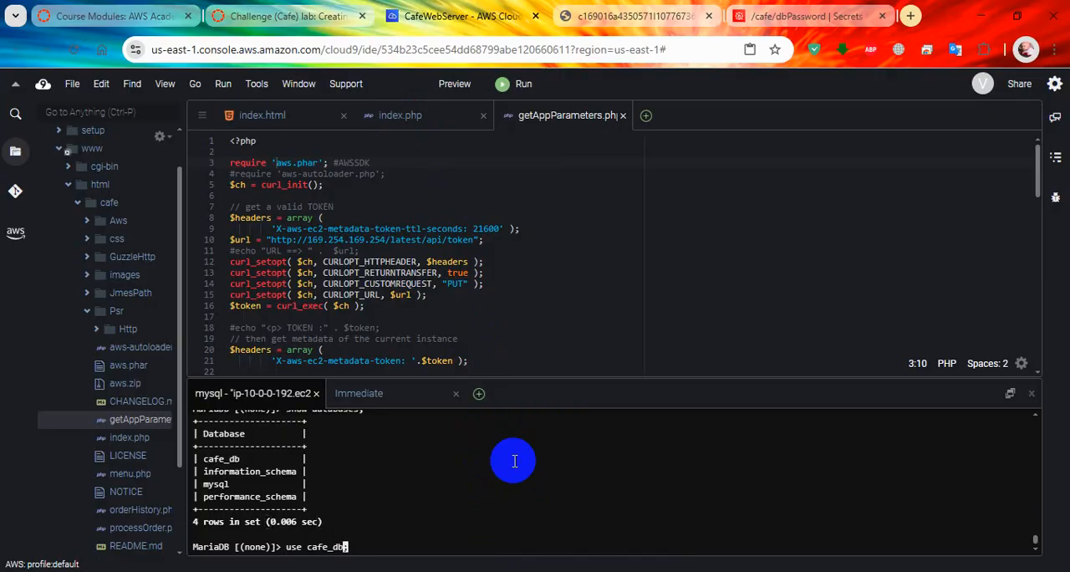
pyautogui.press('Return')
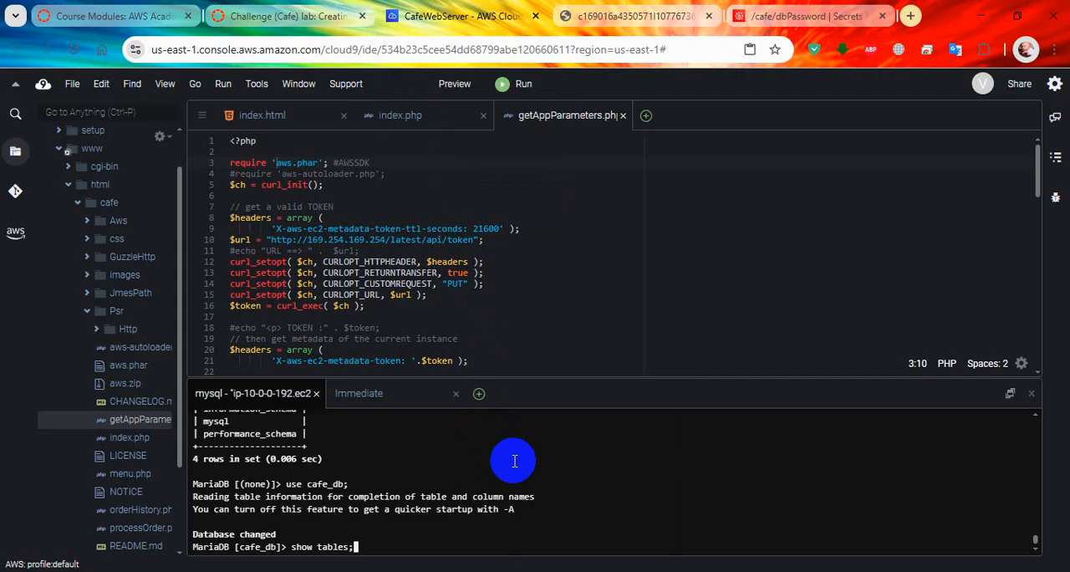
# Step: Run show tables; and select * from product; in cafe_db to examine its tables and product records
pyautogui.press('Return')
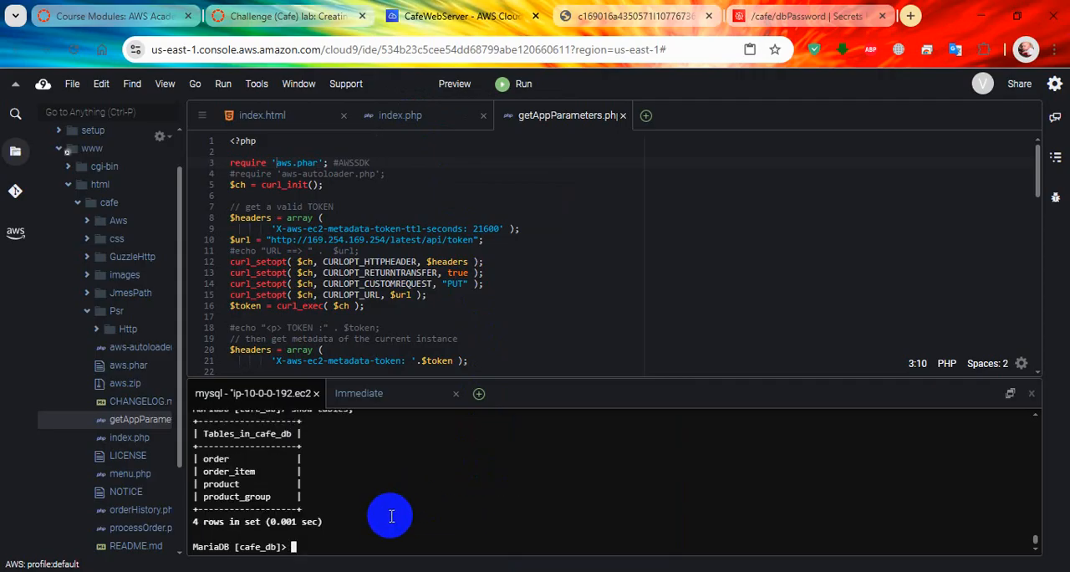
pyautogui.click(326, 16)
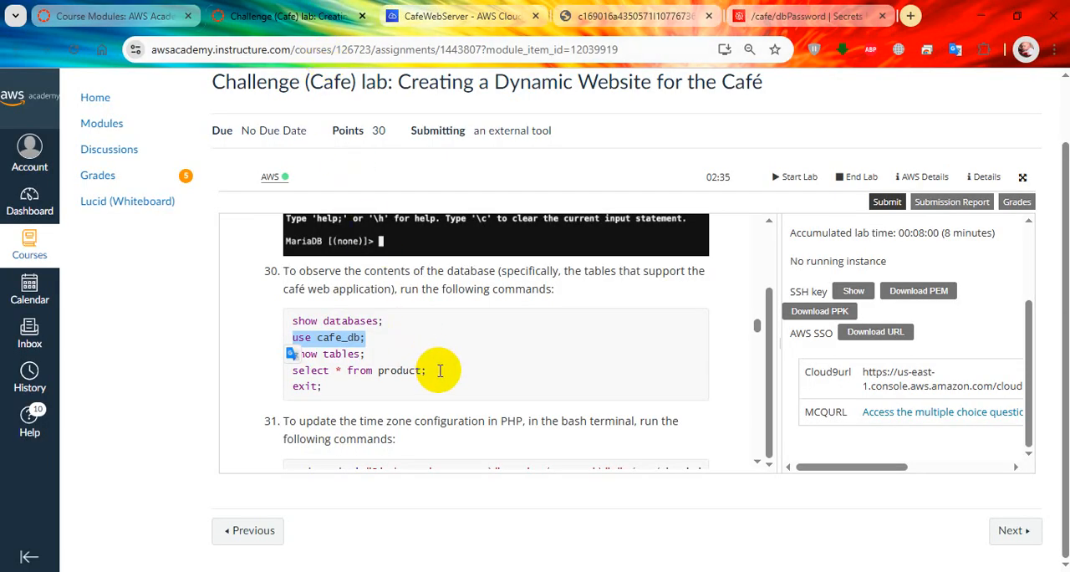
pyautogui.click(445, 10)
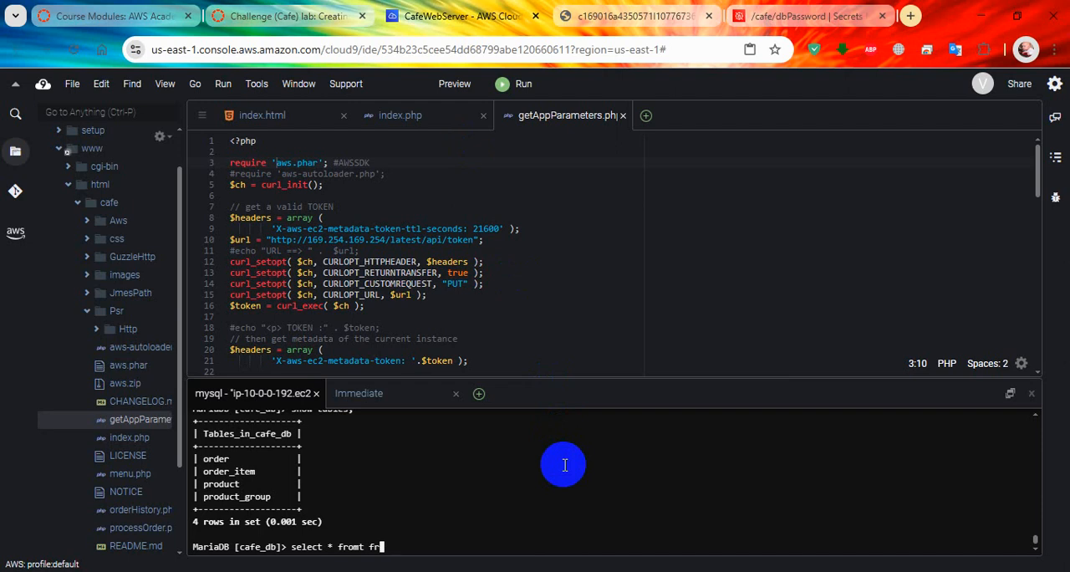
pyautogui.write(';')
pyautogui.press('Return')
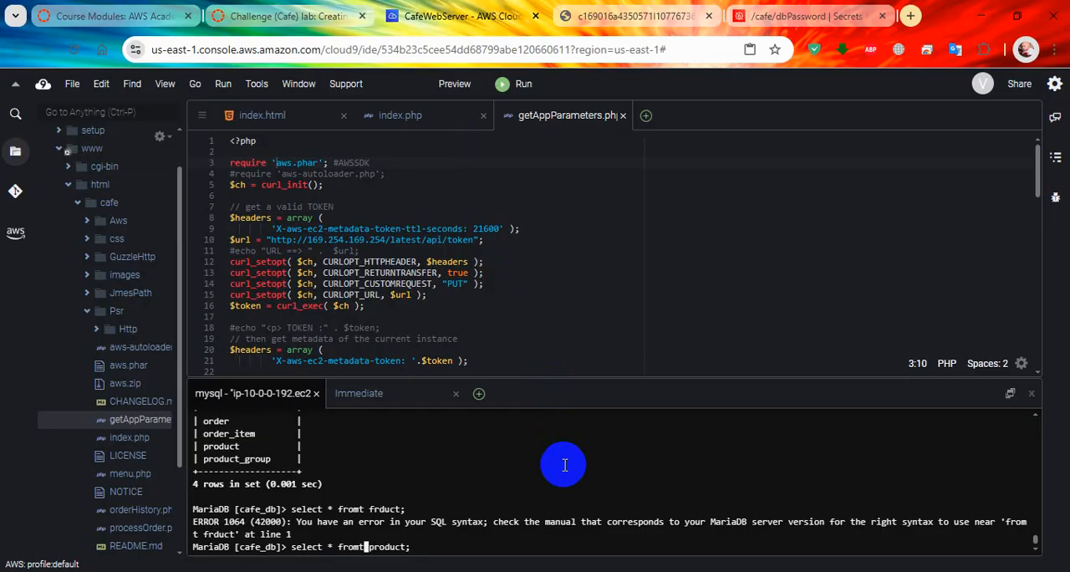
pyautogui.press('Return')
pyautogui.scroll(8, 565, 464)
pyautogui.scroll(-8, 565, 464)
# Step: Quit the MariaDB client and run the copied sudo sed command from lab step 31 to set date.timezone to America/New_York in /etc/php.ini
pyautogui.click(288, 16)
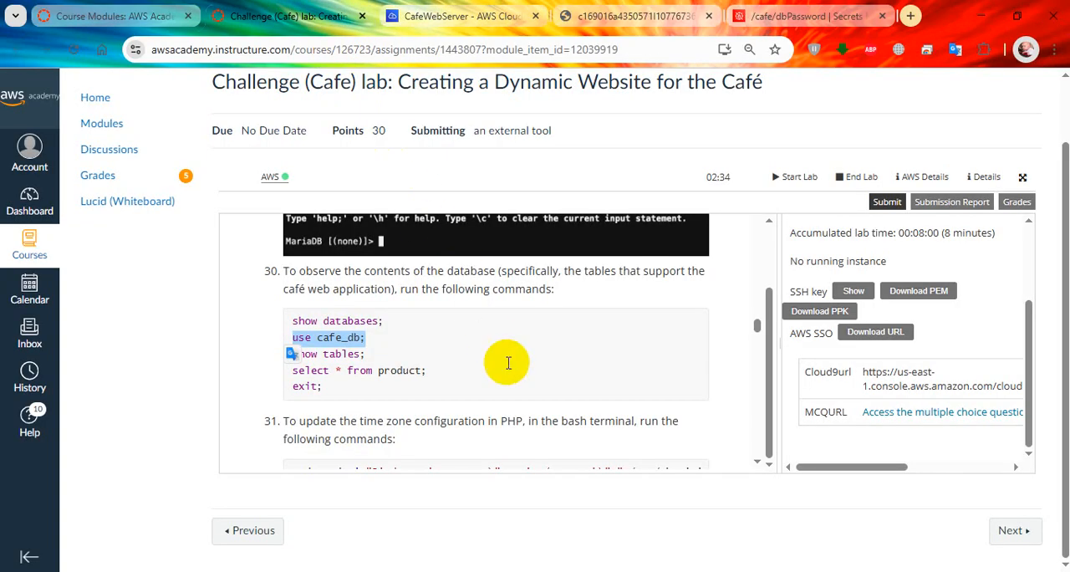
pyautogui.scroll(-3, 530, 442)
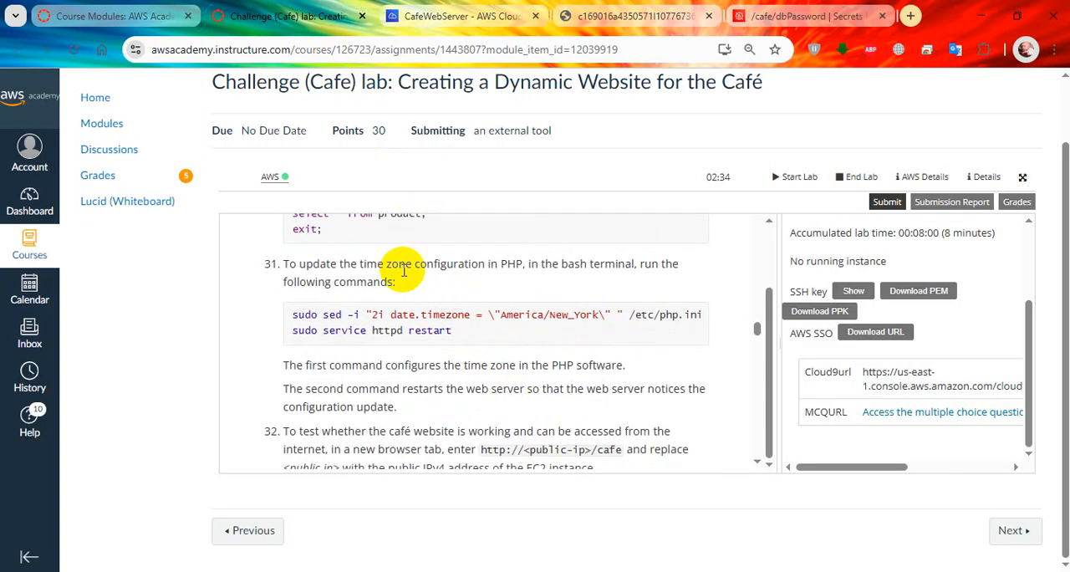
pyautogui.moveTo(292, 314); pyautogui.dragTo(706, 315)
pyautogui.press('super+c')
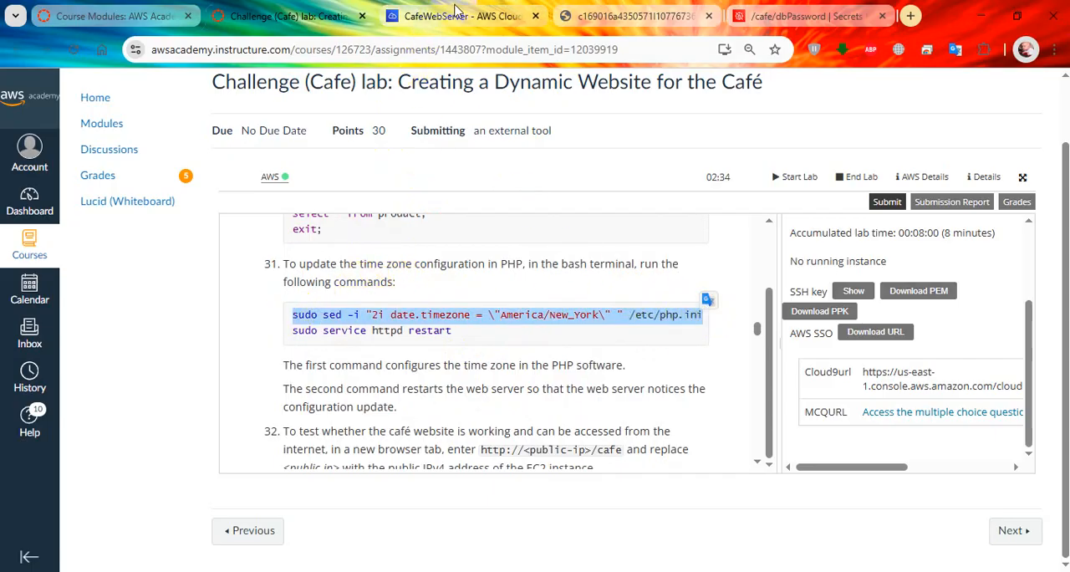
pyautogui.click(506, 7)
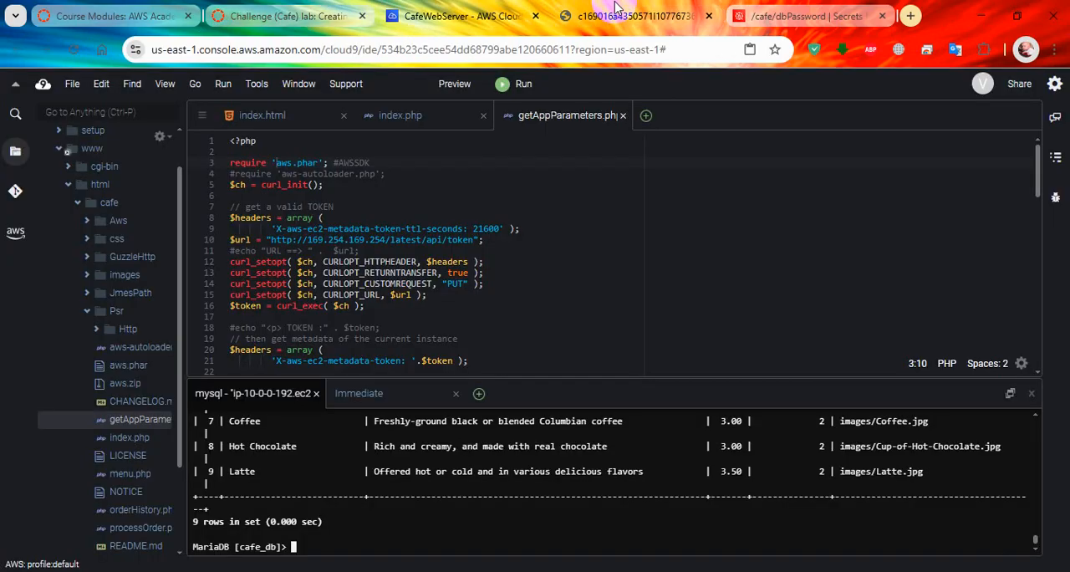
pyautogui.rightClick(473, 500)
pyautogui.click(365, 472)
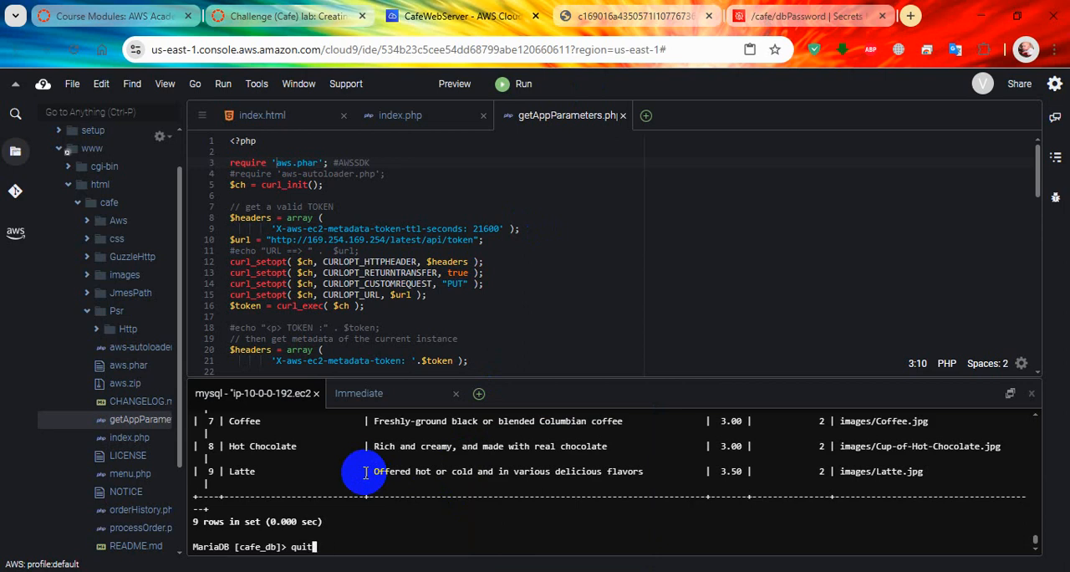
pyautogui.write('quit')
pyautogui.press('Return')
pyautogui.rightClick(375, 511)
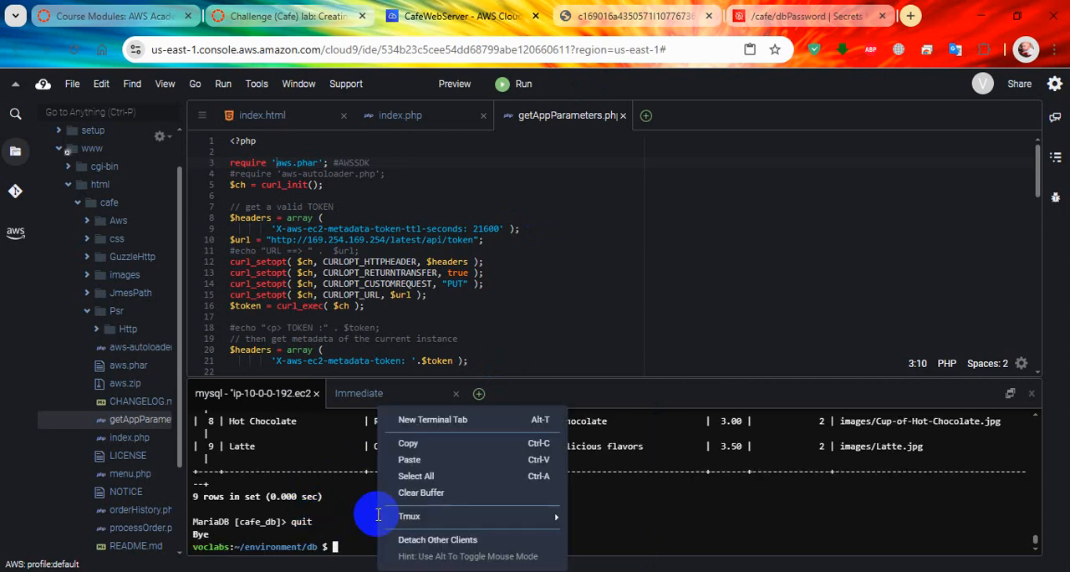
pyautogui.click(409, 460)
pyautogui.press('Return')
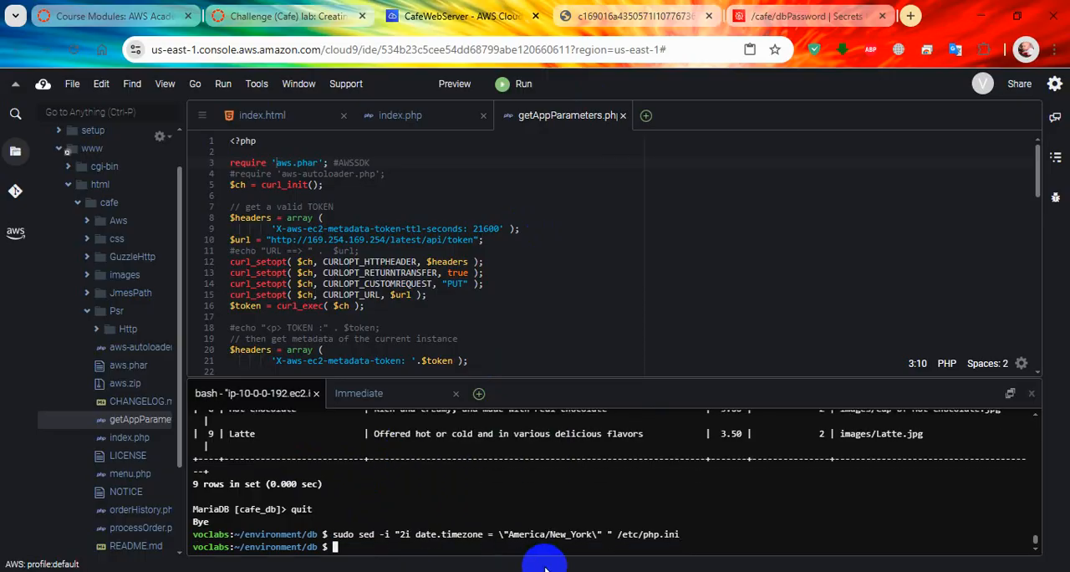
# Step: Restart the web server by copying sudo service httpd restart from lab step 31 and running it in the Cloud9 terminal
pyautogui.click(298, 10)
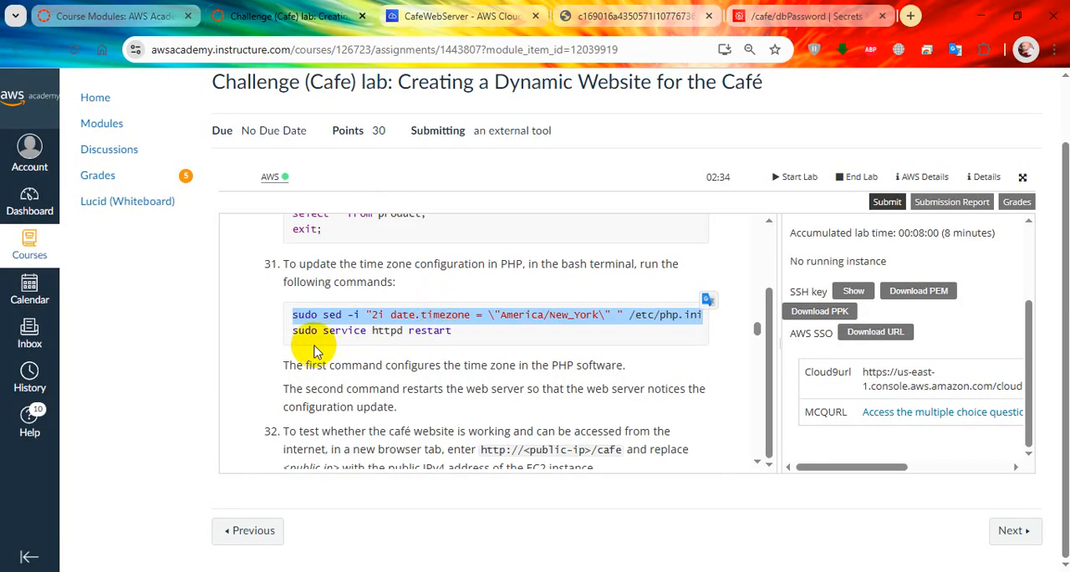
pyautogui.moveTo(287, 330); pyautogui.dragTo(466, 332)
pyautogui.press('super+c')
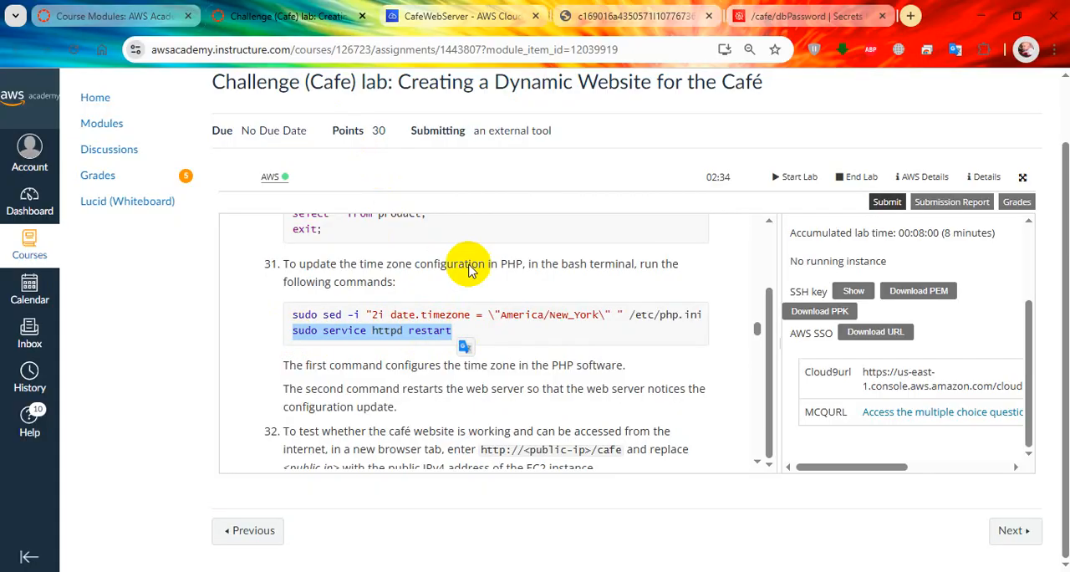
pyautogui.click(460, 16)
pyautogui.rightClick(502, 476)
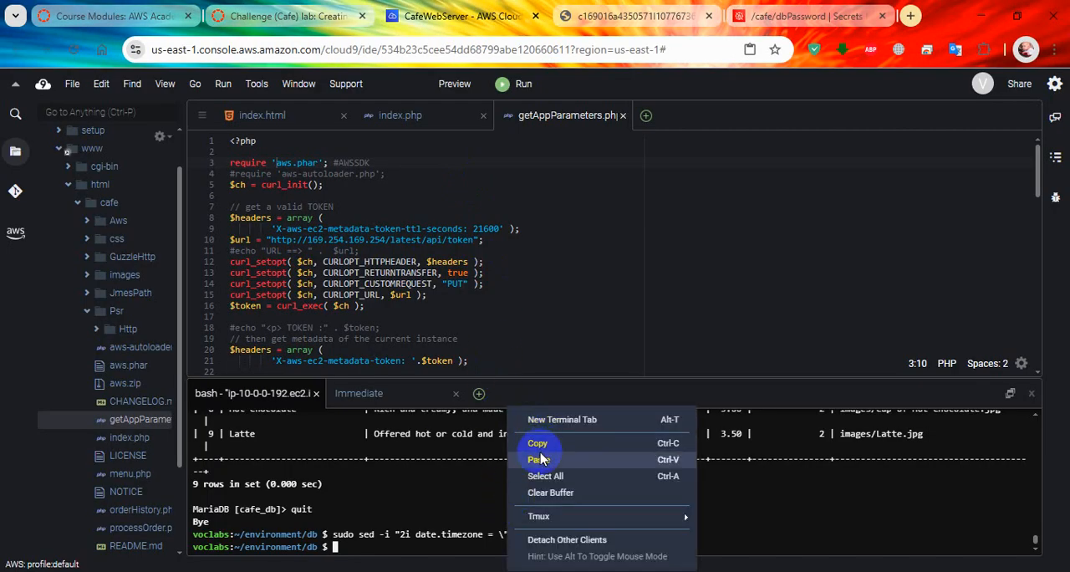
pyautogui.click(538, 459)
pyautogui.press('Return')
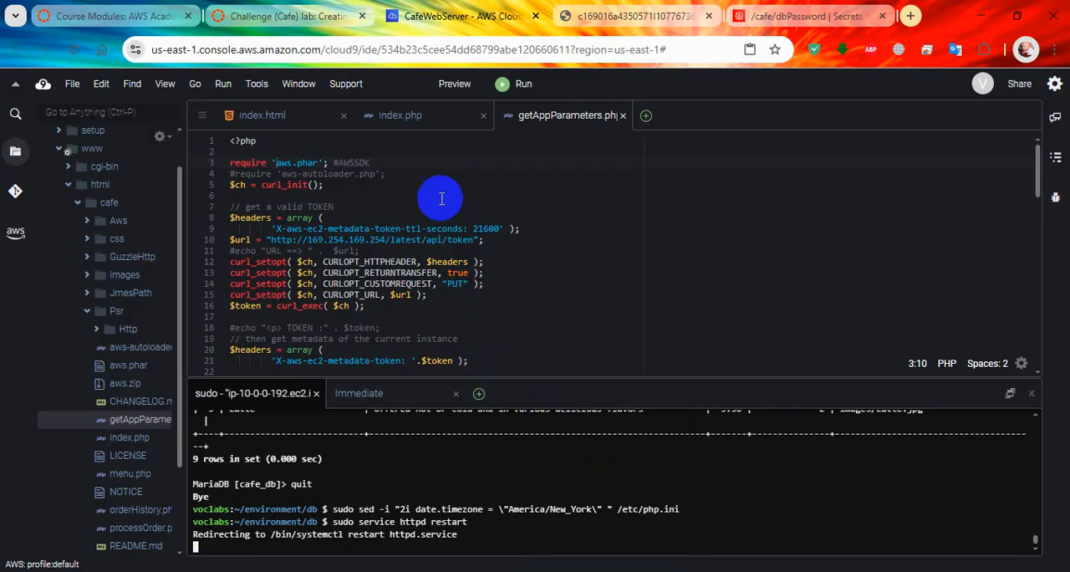
# Step: Following lab step 32, switch to the Firefox private window, open 3.223.129.191/cafe and look over the café home page
pyautogui.click(339, 10)
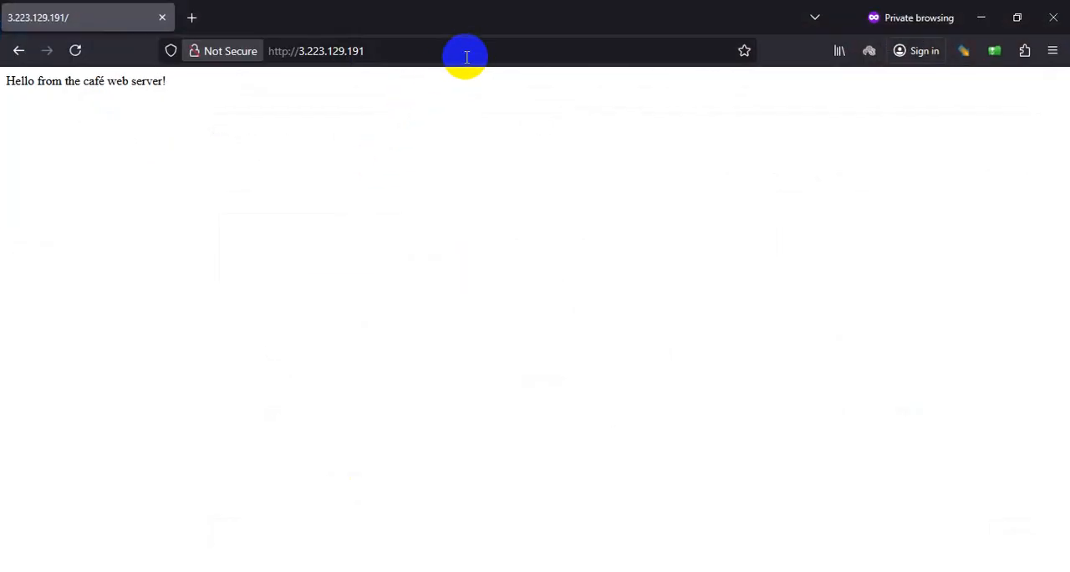
pyautogui.click(577, 60)
pyautogui.write('/cafe')
pyautogui.press('Return')
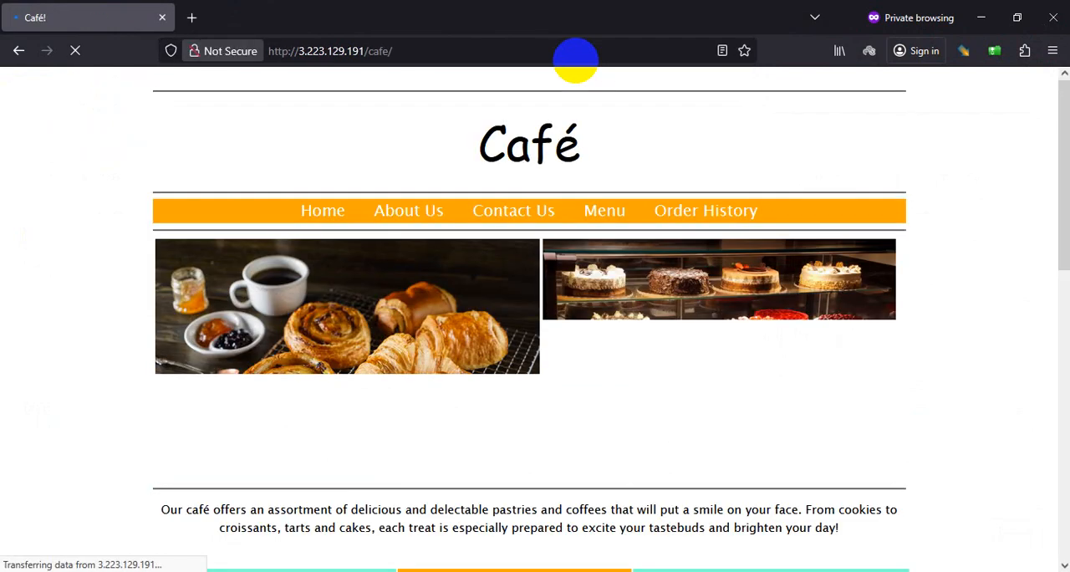
pyautogui.scroll(-3, 637, 167)
pyautogui.scroll(-5, 575, 276)
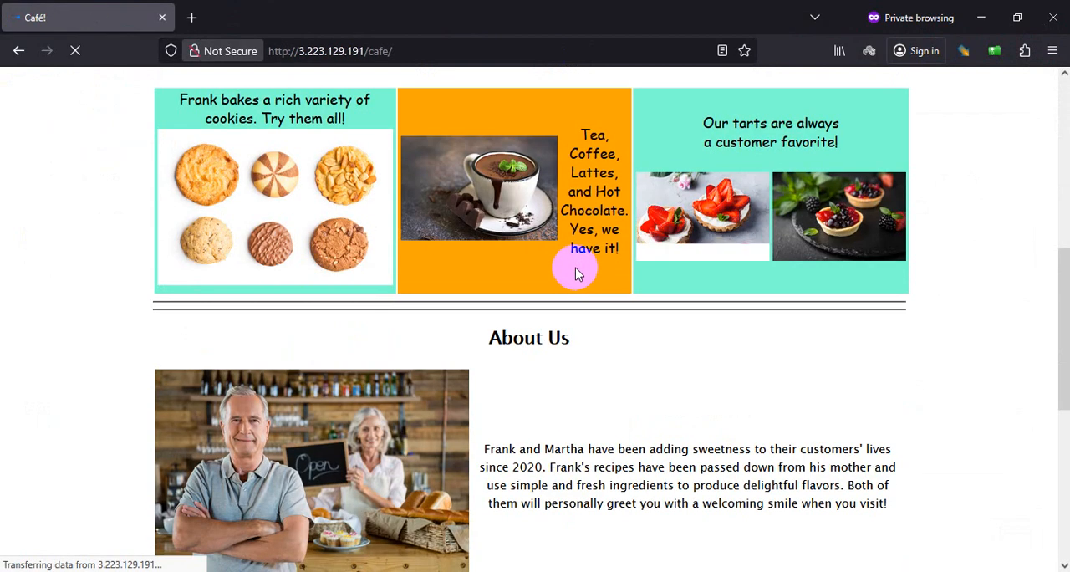
pyautogui.scroll(7, 574, 267)
# Step: Return to the lab instructions in Chrome and read steps 32 and 33 about testing and resolving the website issue
pyautogui.hotkey('alt', 'Tab')
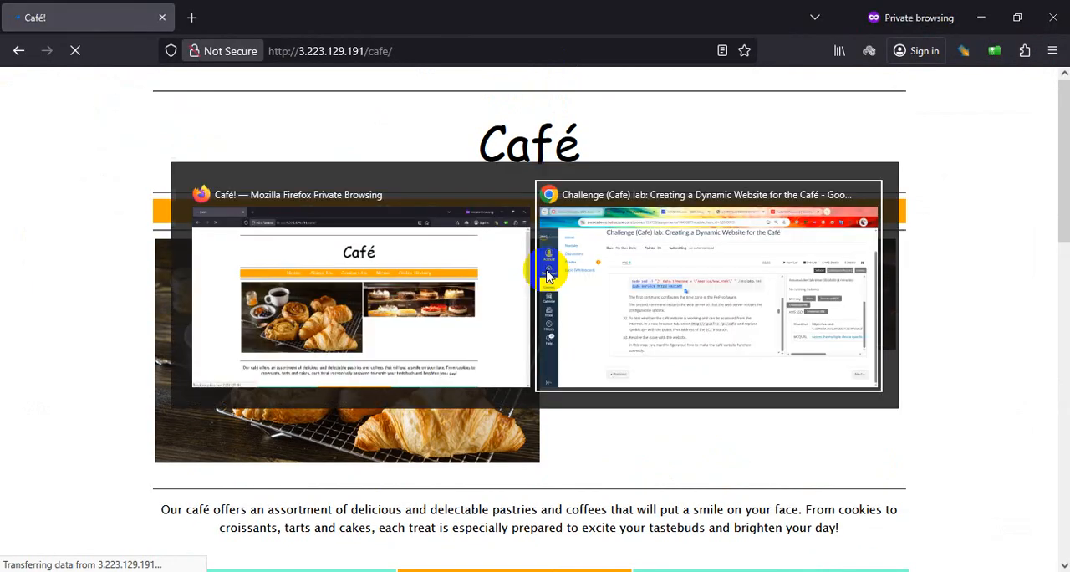
pyautogui.scroll(-3, 404, 410)
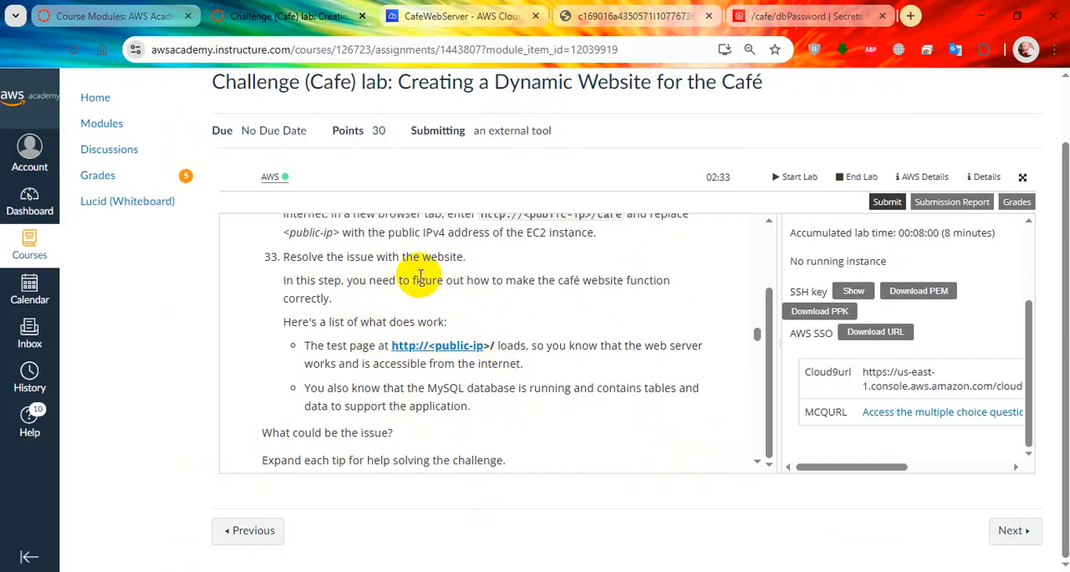
pyautogui.scroll(1, 415, 273)
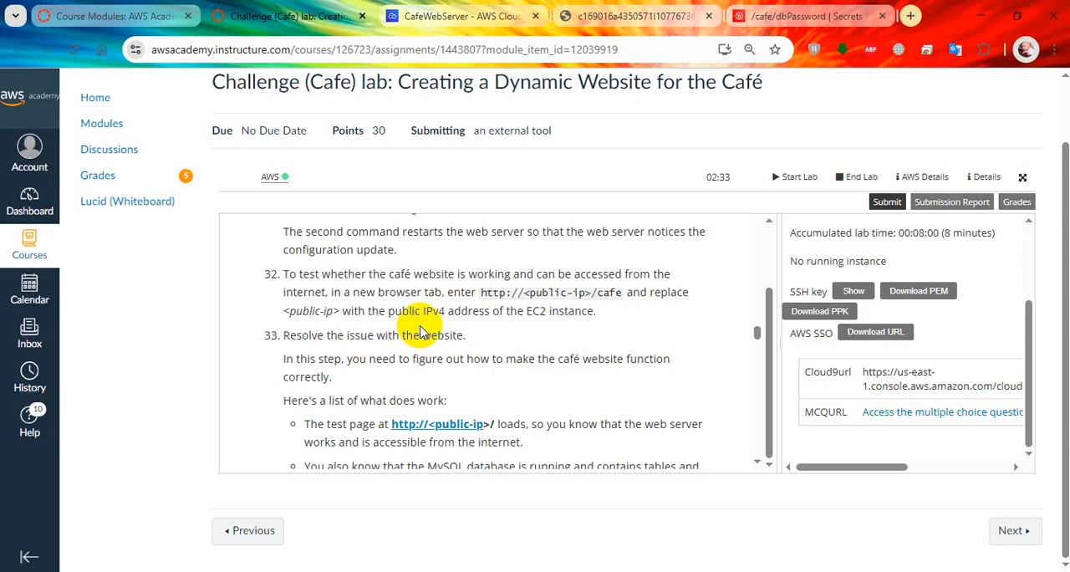
pyautogui.scroll(-1, 422, 342)
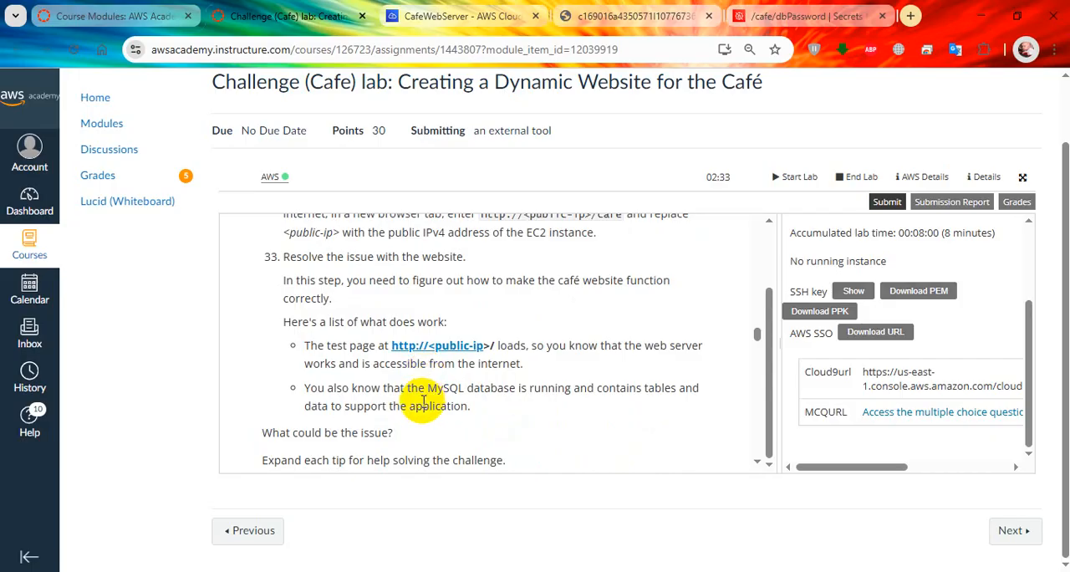
pyautogui.scroll(2, 428, 404)
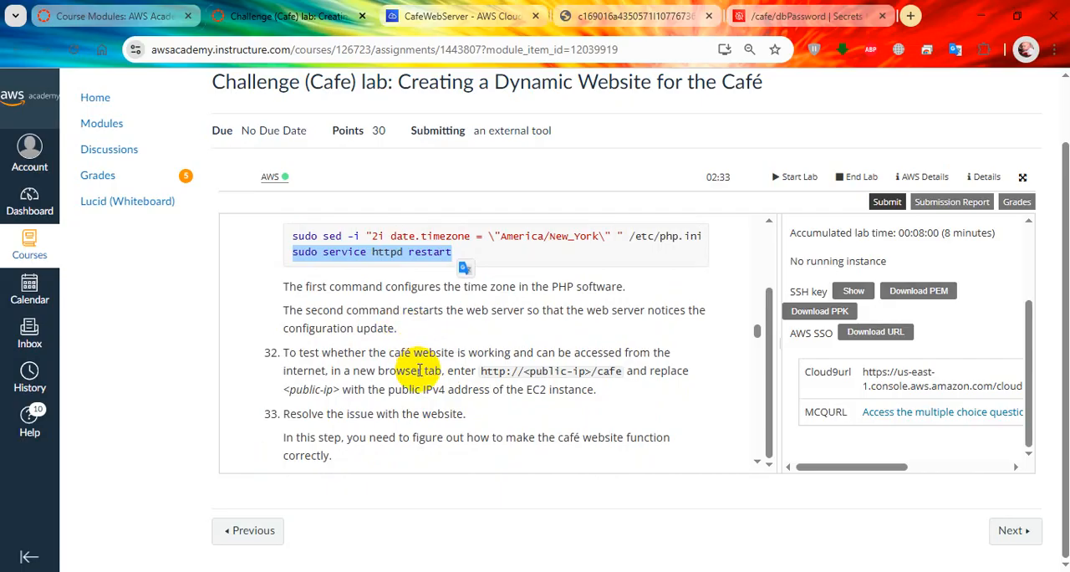
# Step: Switch to the Firefox café site and check its About Us, Contact Us, Menu and Order History links, finishing on the Home page
pyautogui.hotkey('alt', 'Tab')
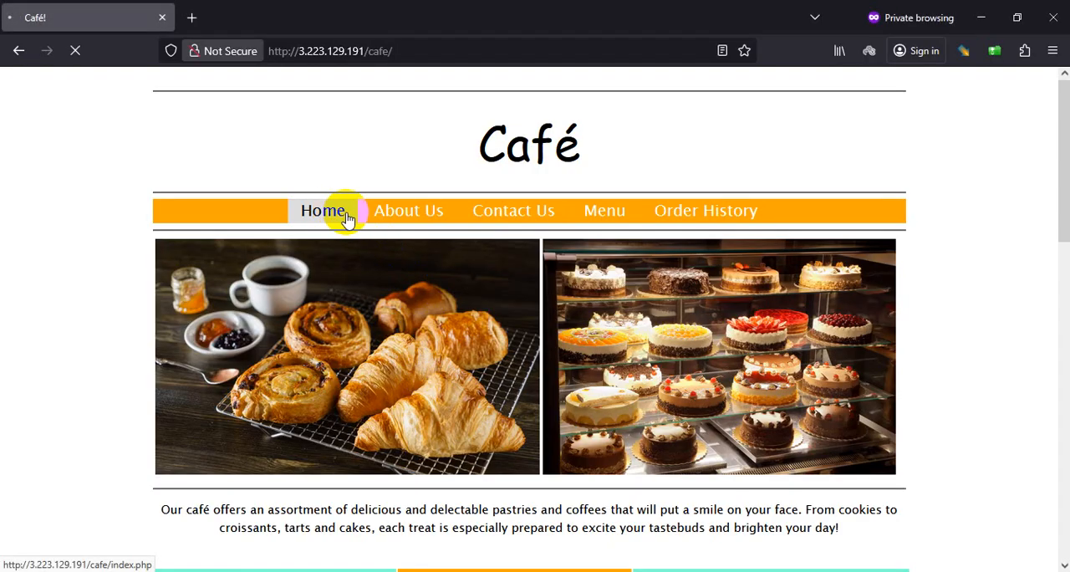
pyautogui.click(426, 215)
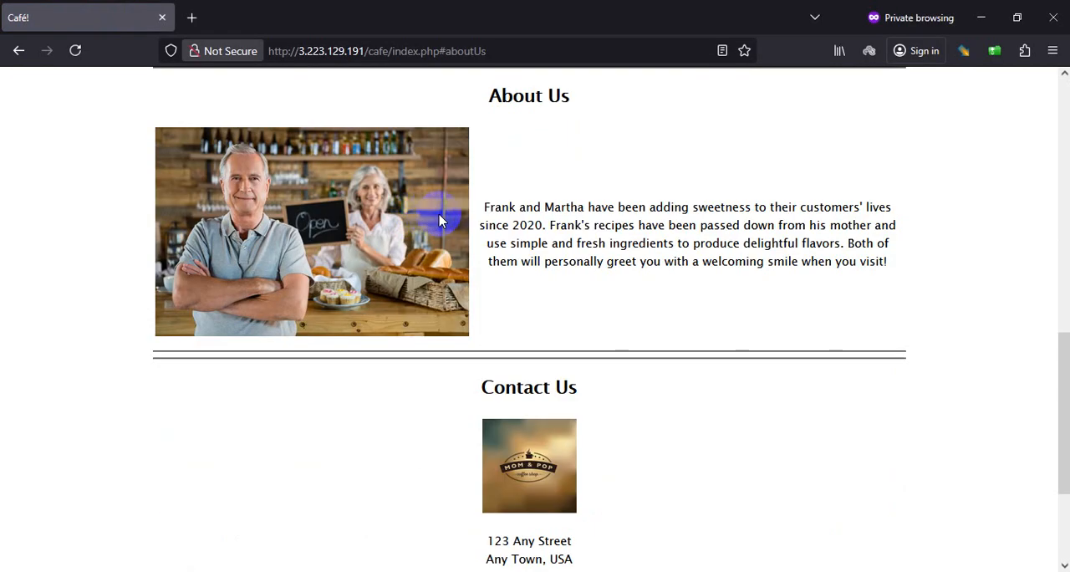
pyautogui.scroll(10, 468, 251)
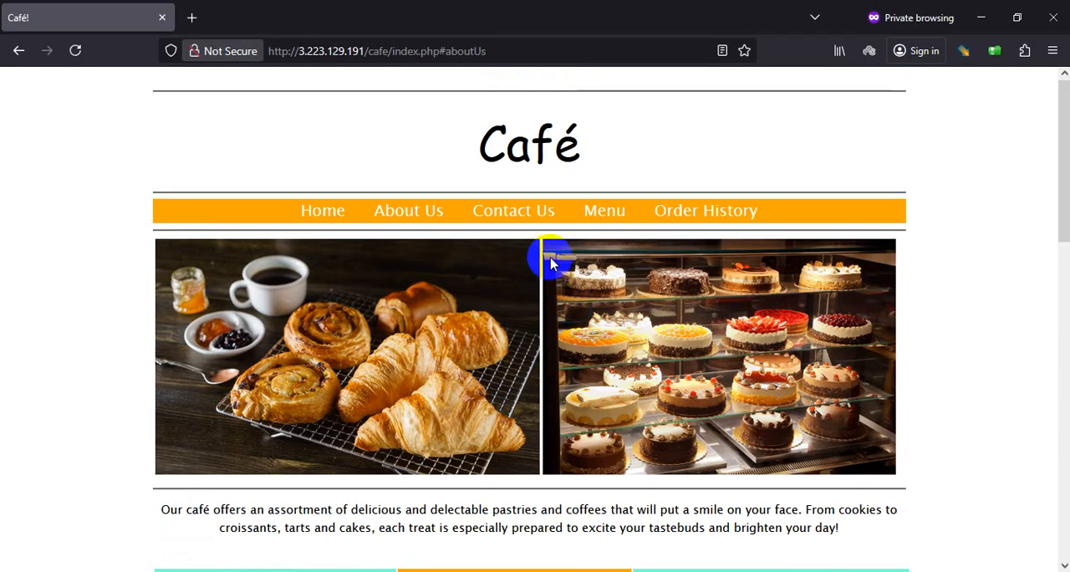
pyautogui.click(538, 211)
pyautogui.scroll(15, 577, 284)
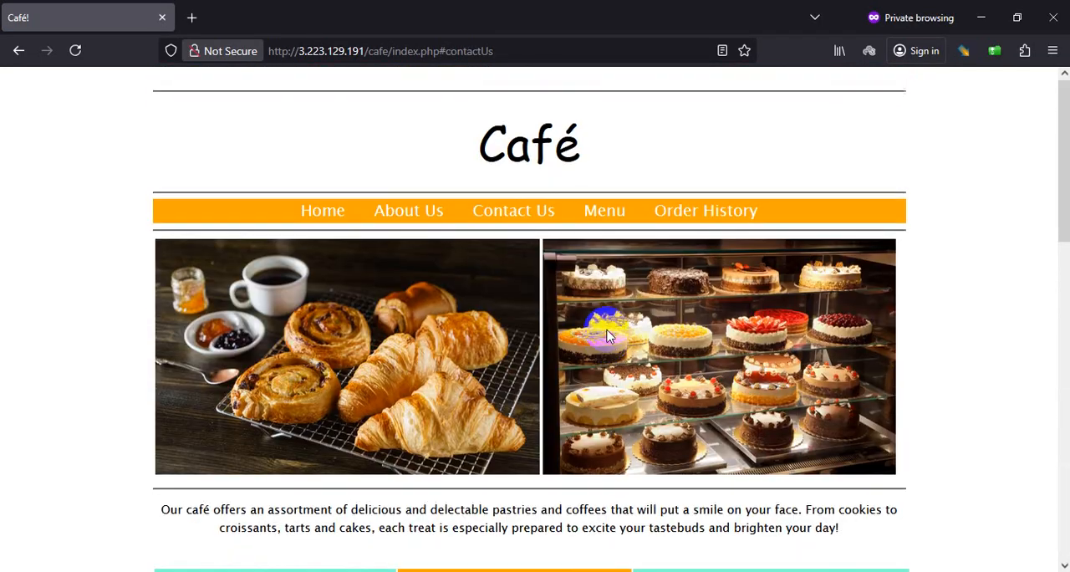
pyautogui.click(604, 219)
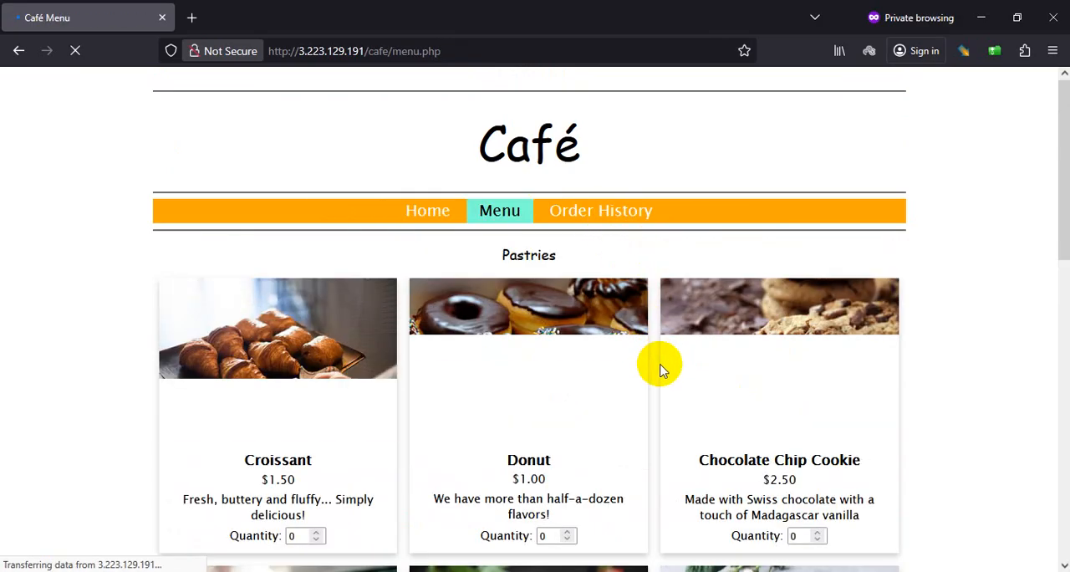
pyautogui.click(596, 209)
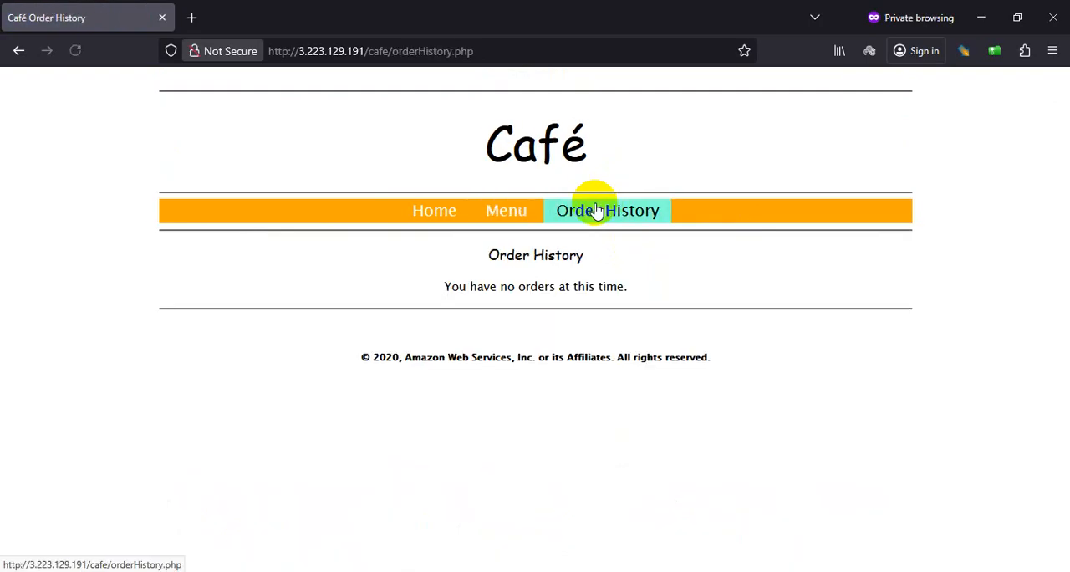
pyautogui.click(430, 209)
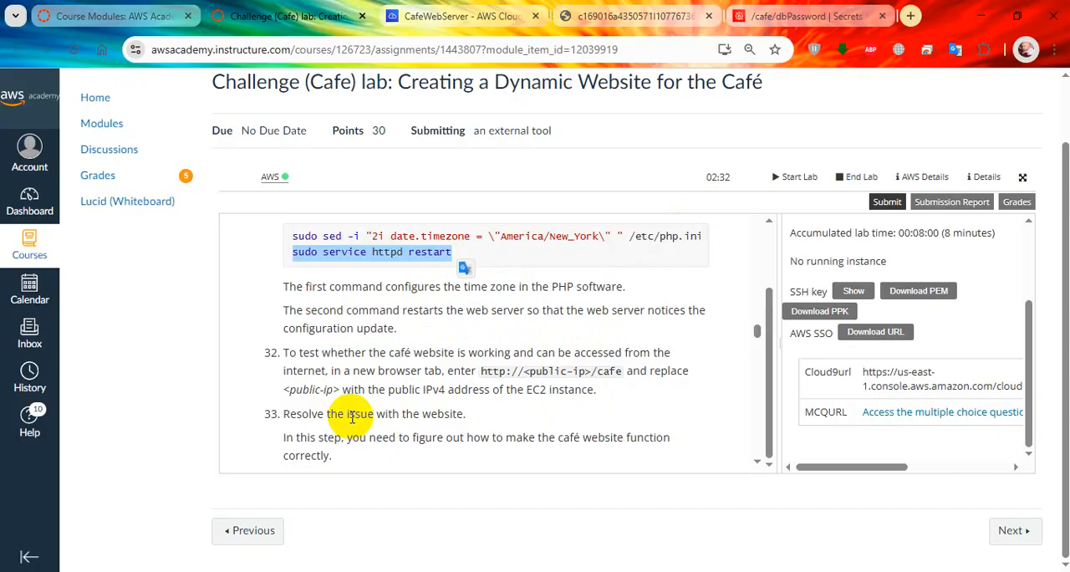
# Step: Return to the lab instructions in Chrome, read step 33 about resolving the website issue, and expand and read Tips #1 to #4
pyautogui.scroll(-2, 351, 418)
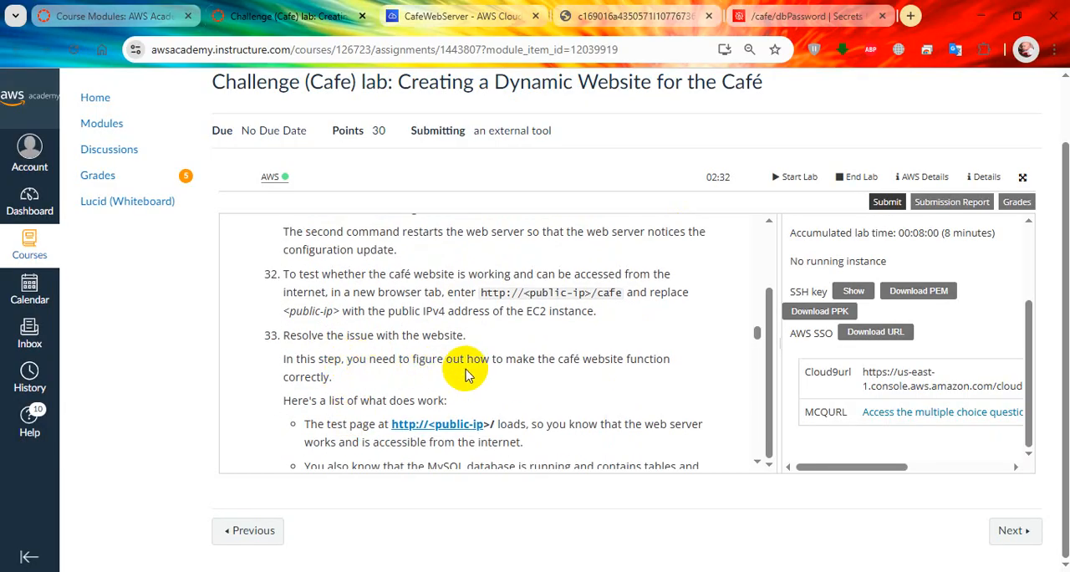
pyautogui.scroll(-1, 369, 396)
pyautogui.scroll(-1, 369, 396)
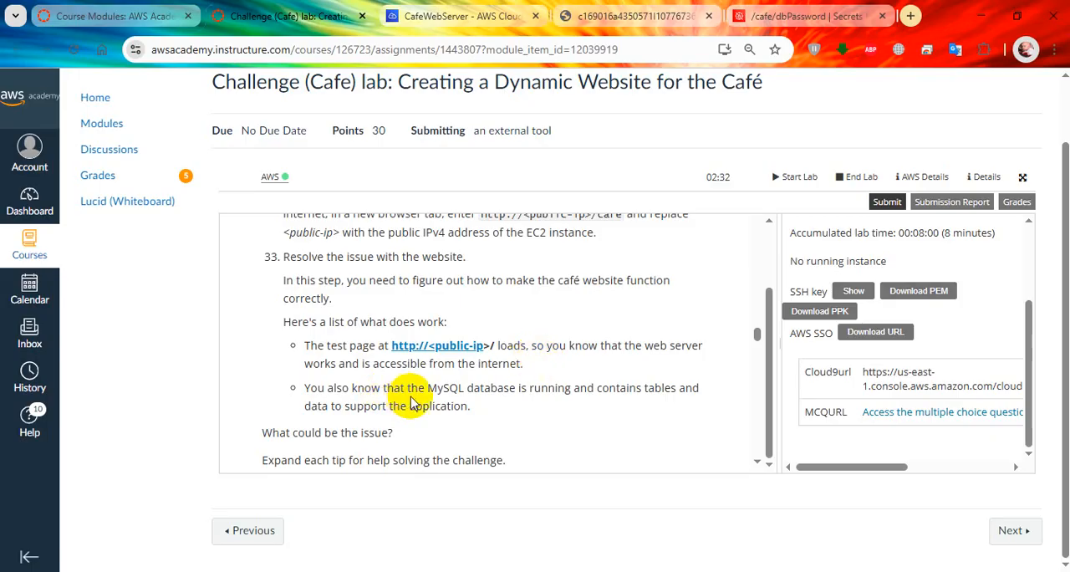
pyautogui.scroll(-2, 459, 405)
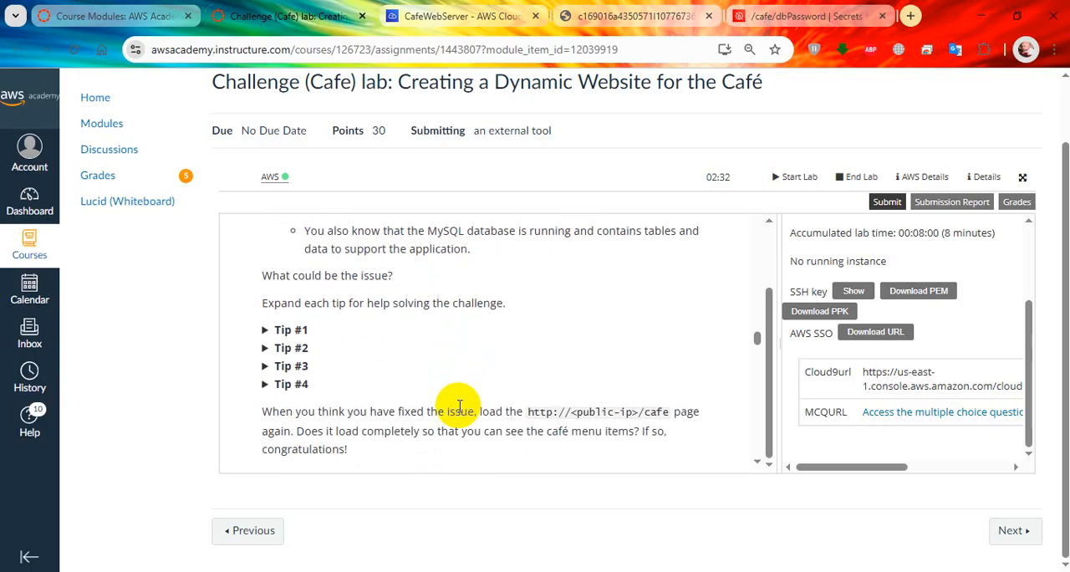
pyautogui.click(287, 330)
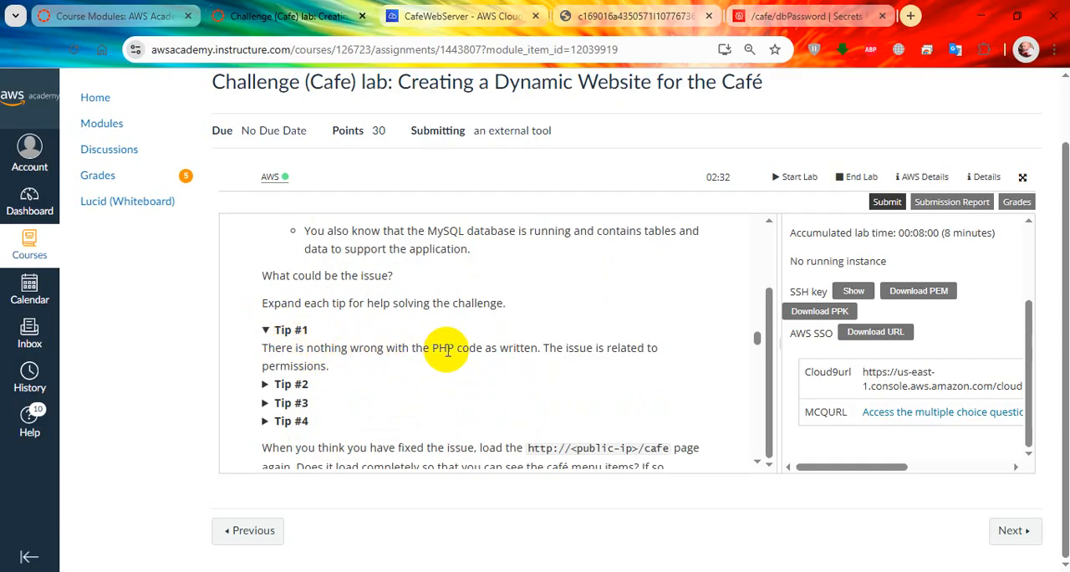
pyautogui.click(266, 385)
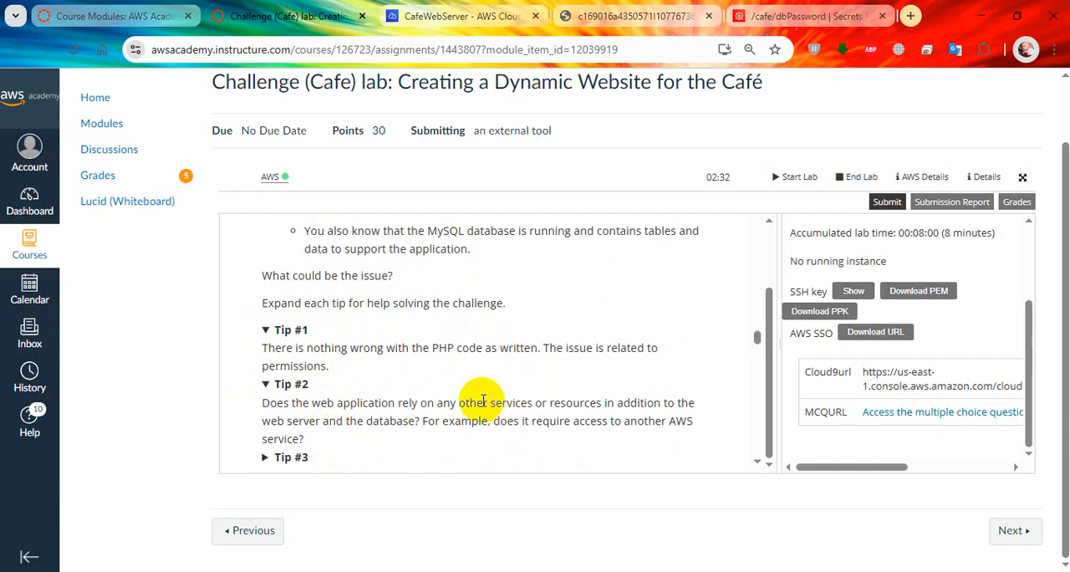
pyautogui.scroll(-1, 480, 403)
pyautogui.click(266, 381)
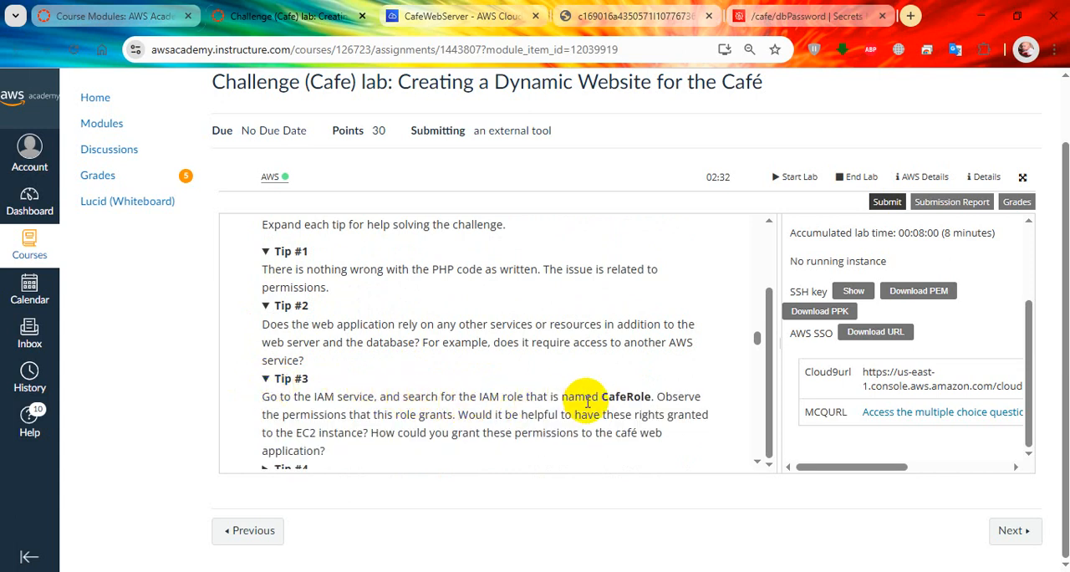
pyautogui.scroll(-2, 585, 399)
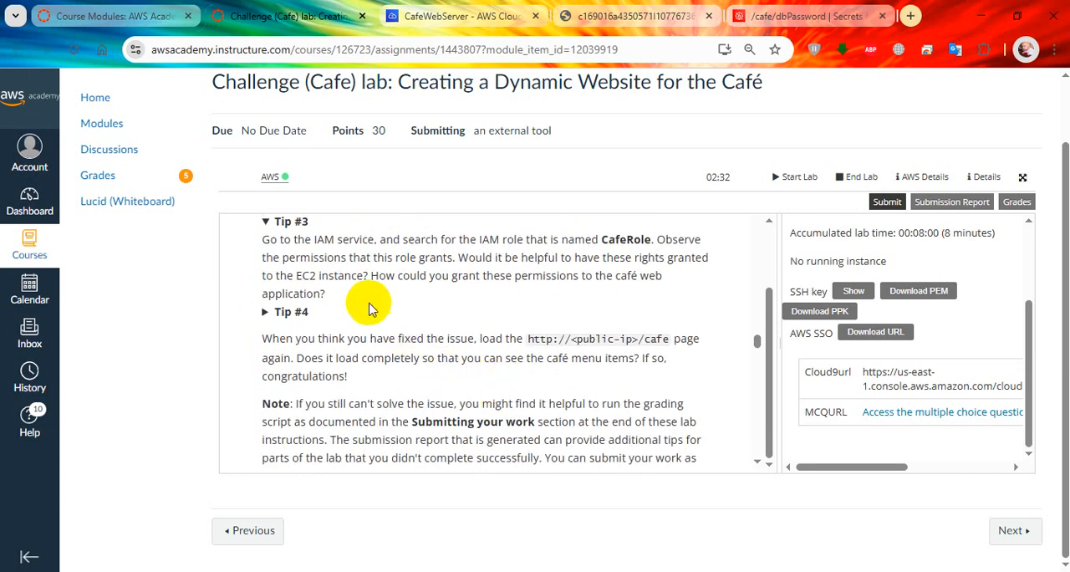
pyautogui.click(267, 313)
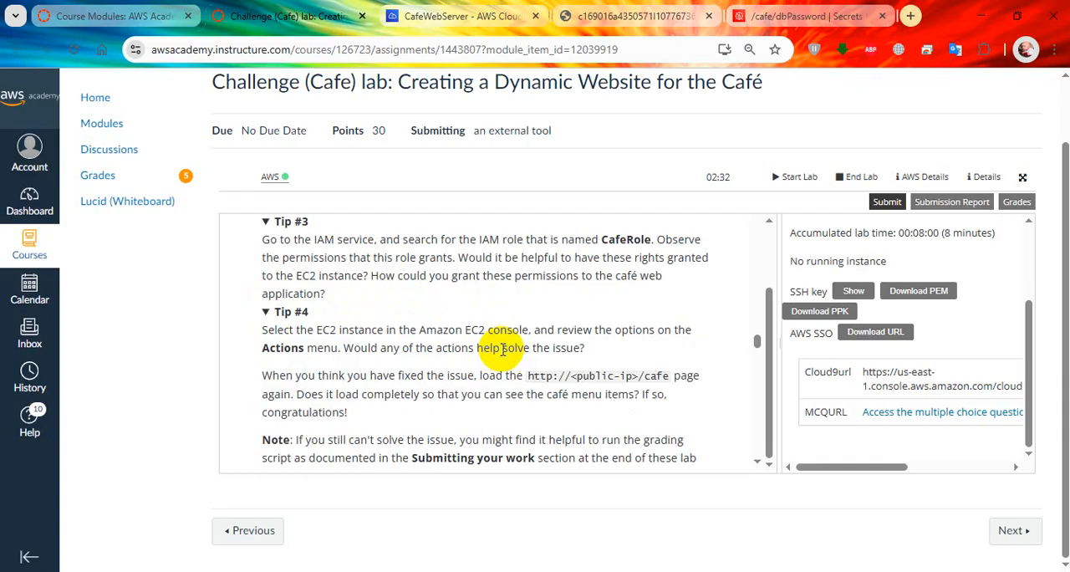
pyautogui.scroll(-2, 502, 349)
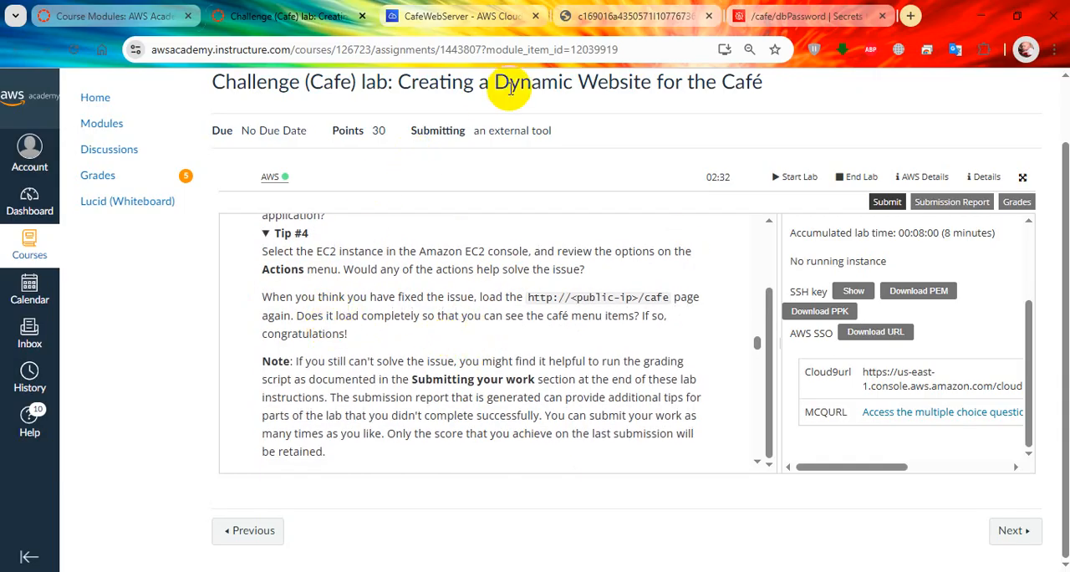
pyautogui.click(802, 16)
pyautogui.click(613, 12)
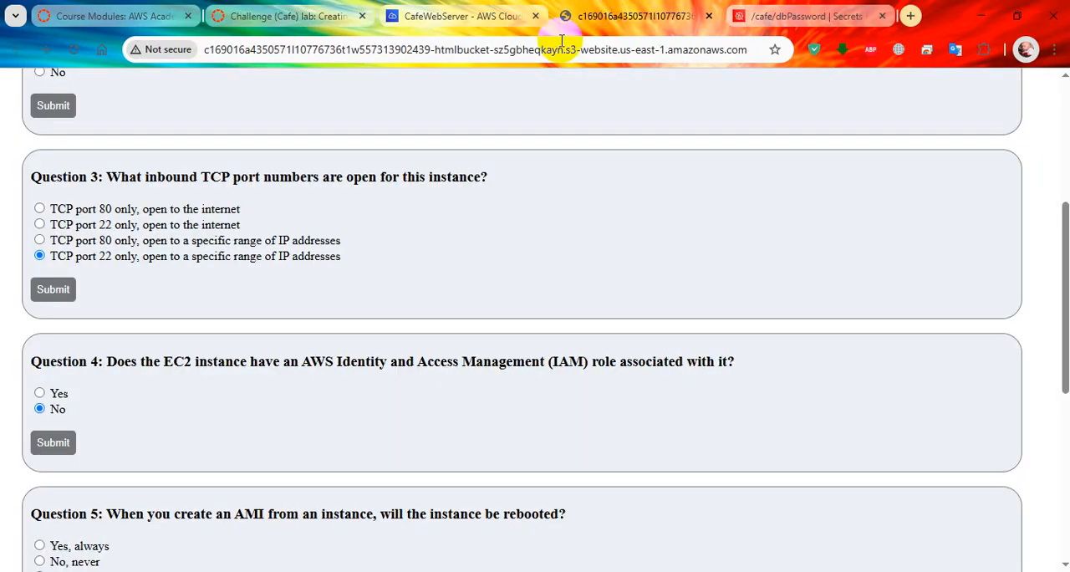
pyautogui.hotkey('alt', 'Tab')
pyautogui.hotkey('alt', 'Tab')
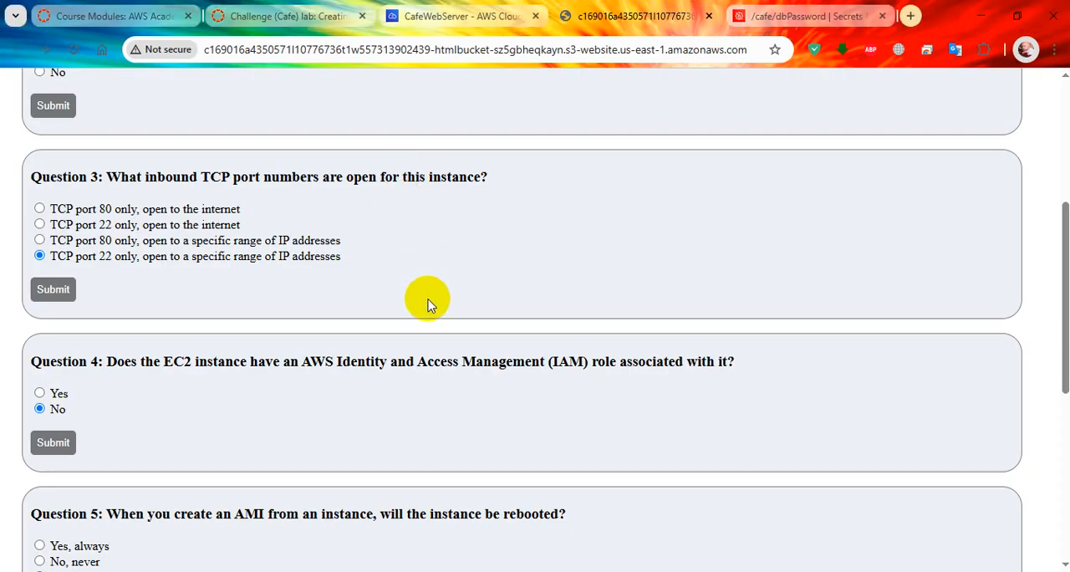
# Step: Go back to the Challenge (Cafe) lab page and submit the lab work for grading, confirming the submission
pyautogui.click(288, 16)
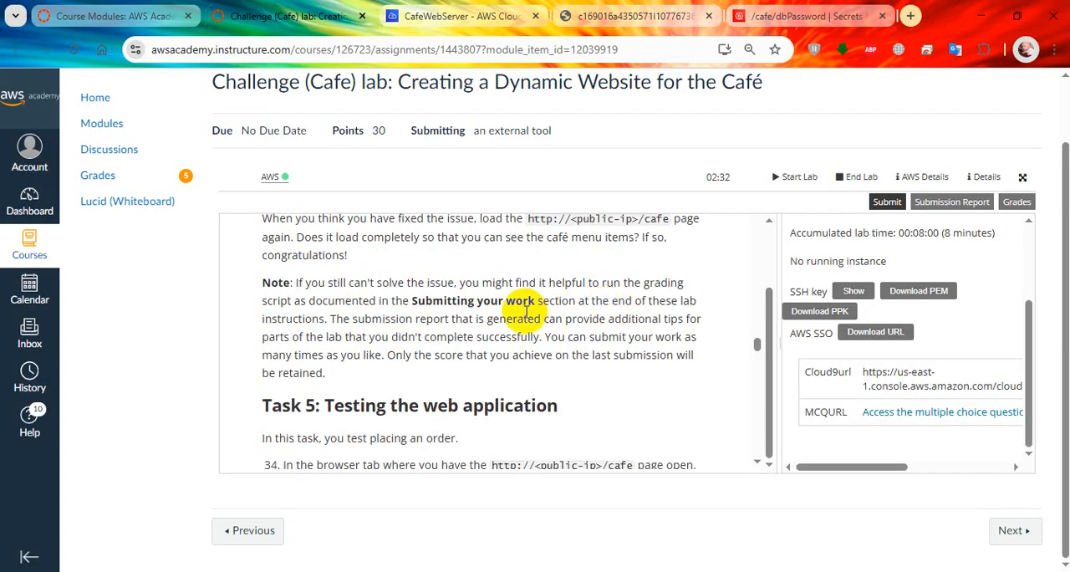
pyautogui.click(887, 204)
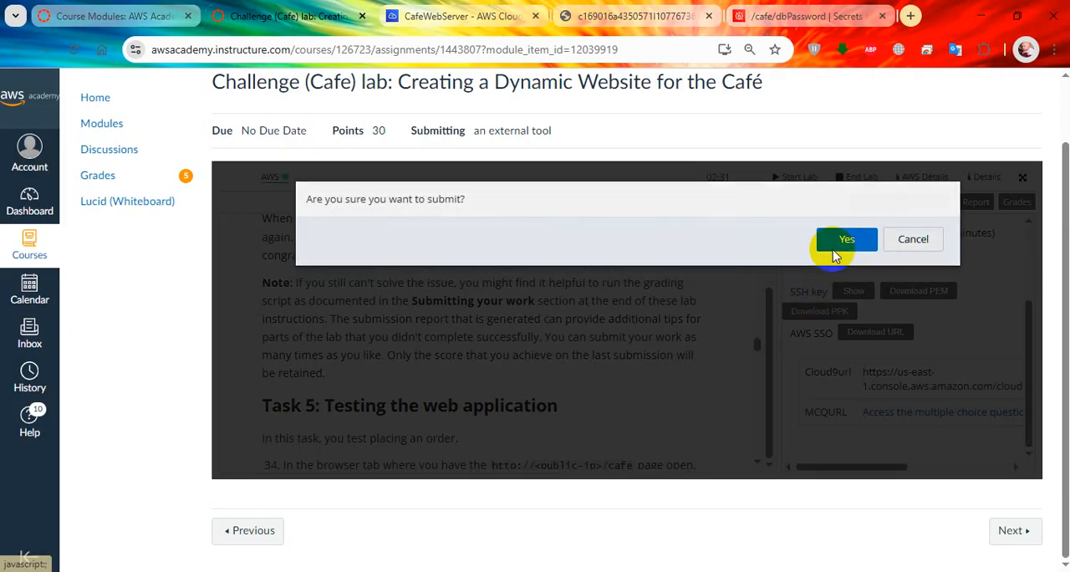
pyautogui.click(833, 244)
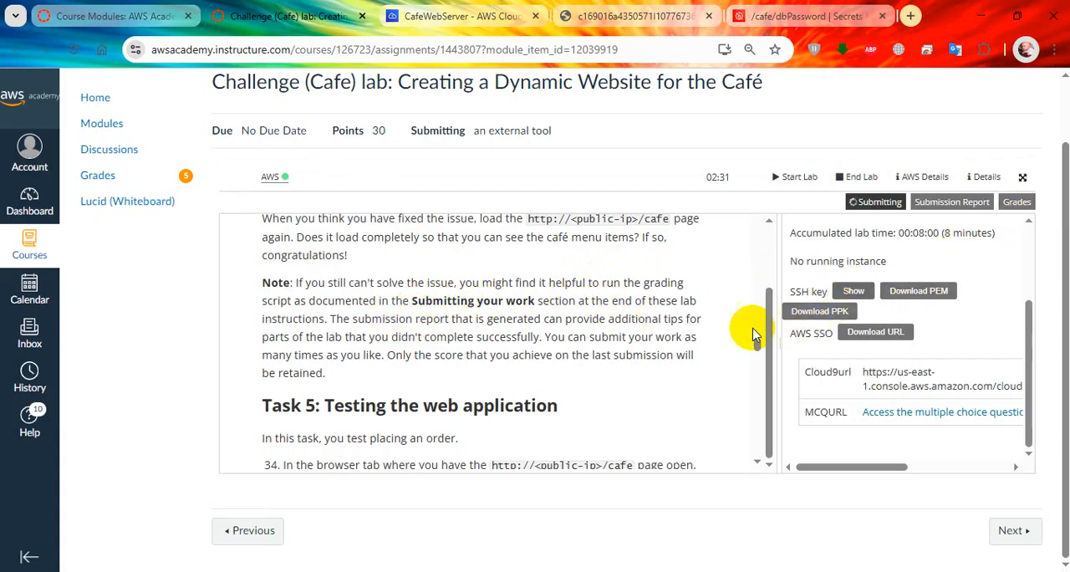
# Step: Following lab steps 34 and 35, open the café site's menu in Firefox and submit an order for one croissant and one donut
pyautogui.scroll(-3, 560, 372)
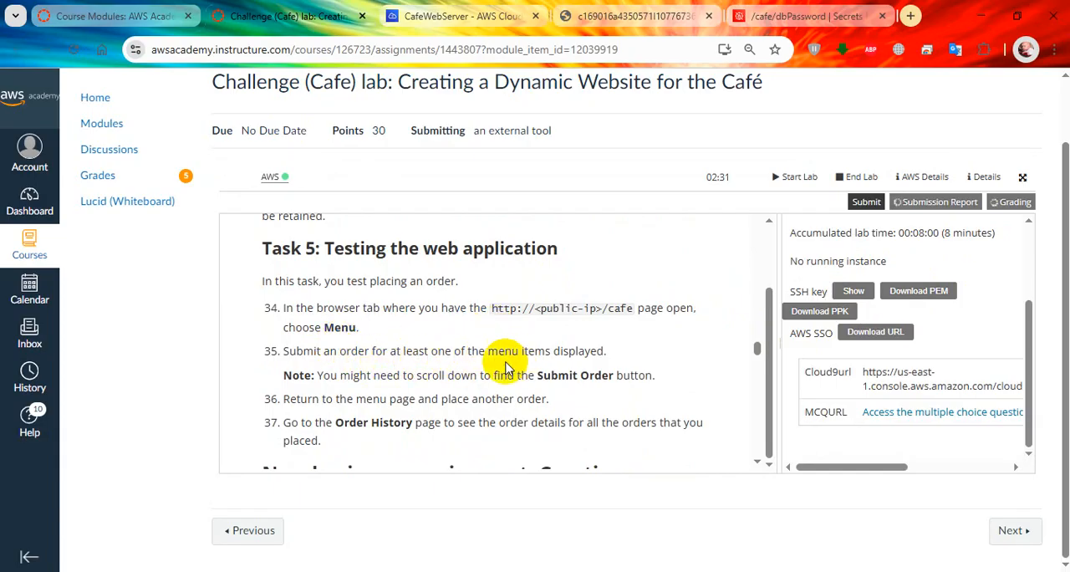
pyautogui.scroll(-1, 463, 397)
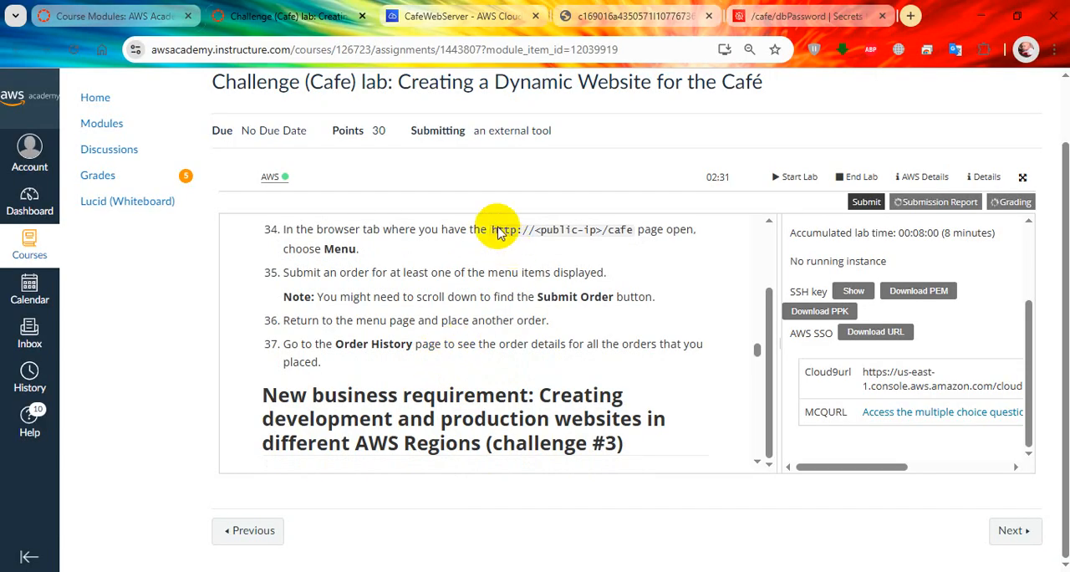
pyautogui.hotkey('alt', 'Tab')
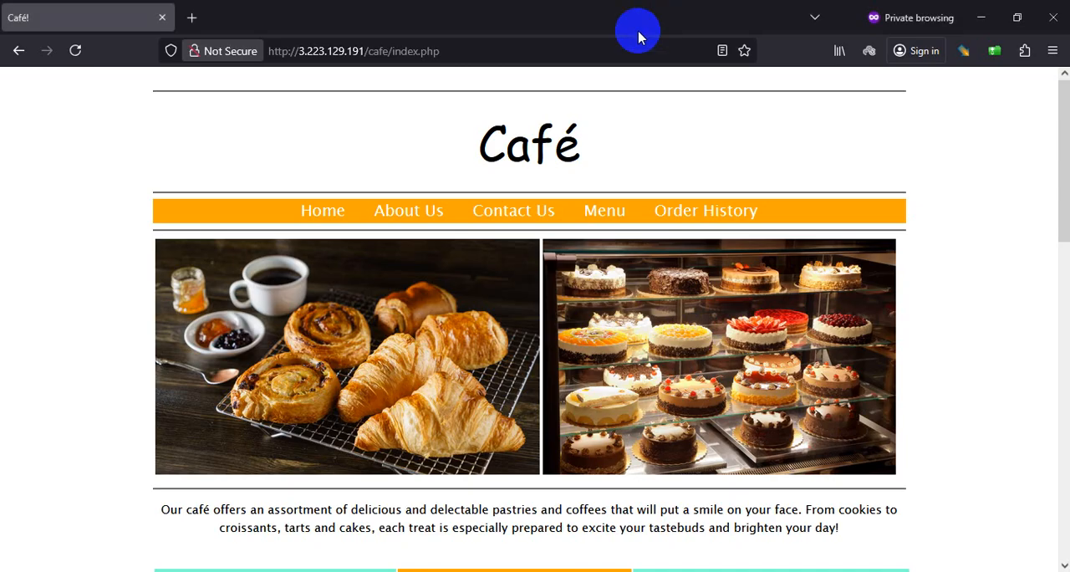
pyautogui.click(601, 212)
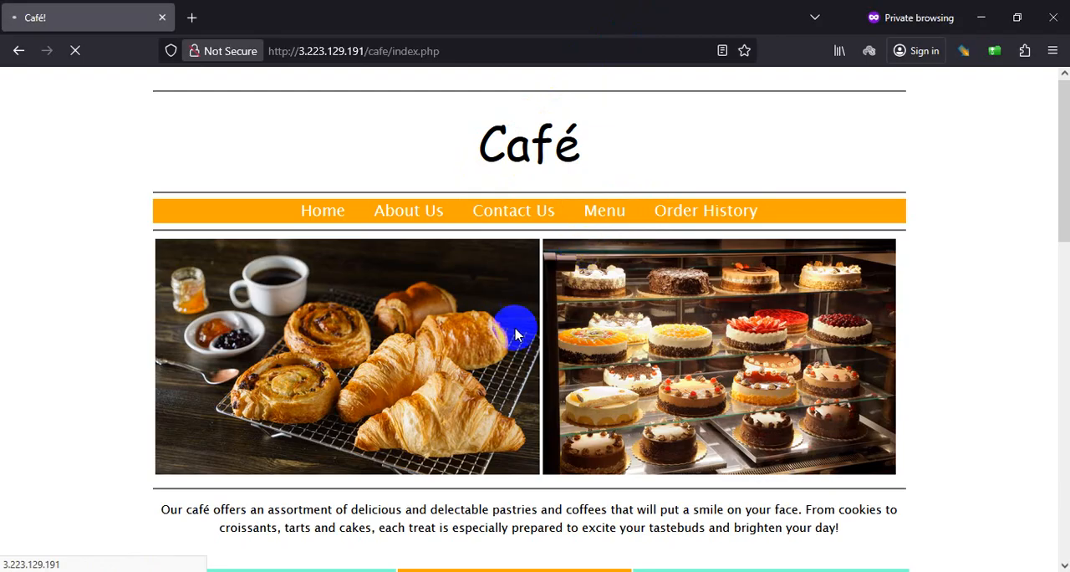
pyautogui.scroll(-2, 316, 411)
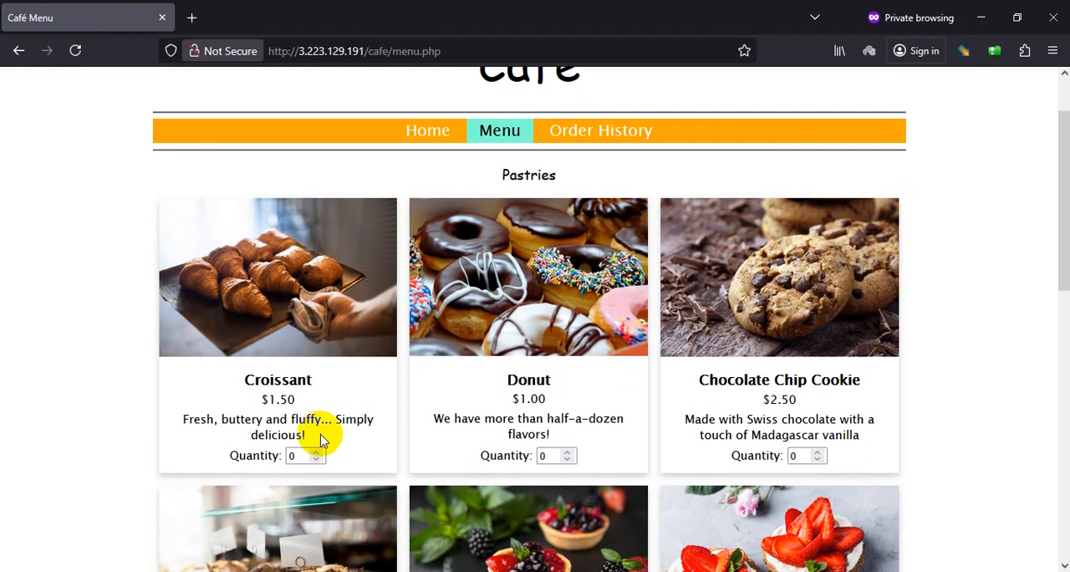
pyautogui.click(317, 451)
pyautogui.click(569, 453)
pyautogui.scroll(-10, 631, 454)
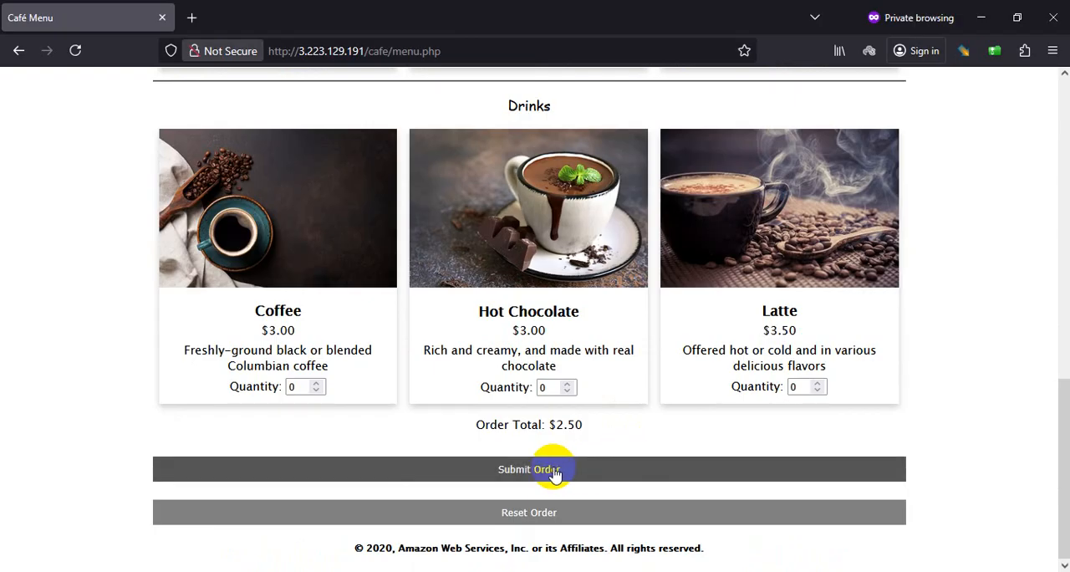
pyautogui.click(553, 474)
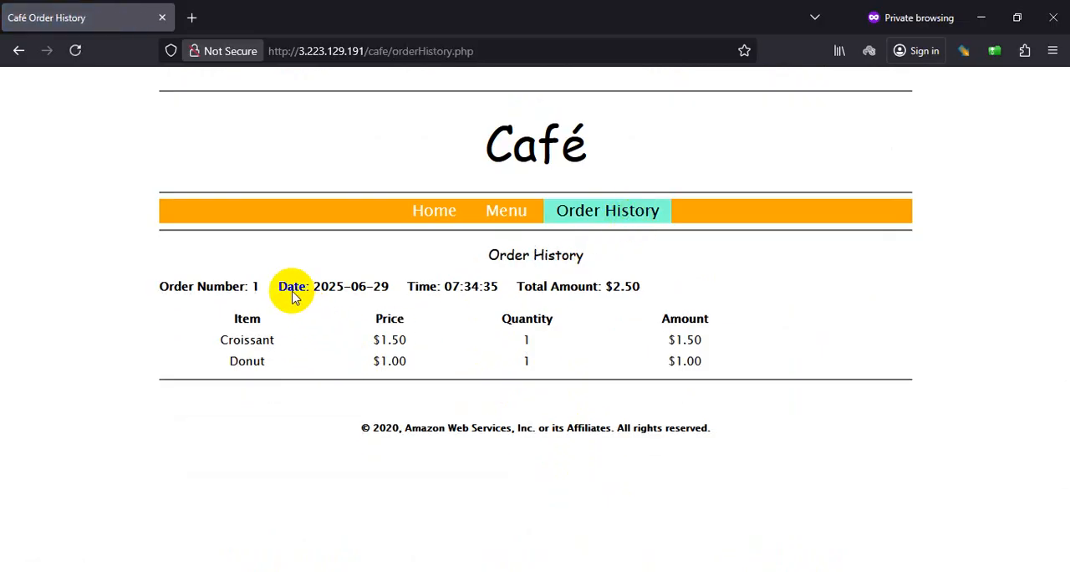
# Step: Return to the lab page in Chrome, look over the challenge #3 introduction and review the grading scores for each answer and task
pyautogui.hotkey('alt', 'Tab')
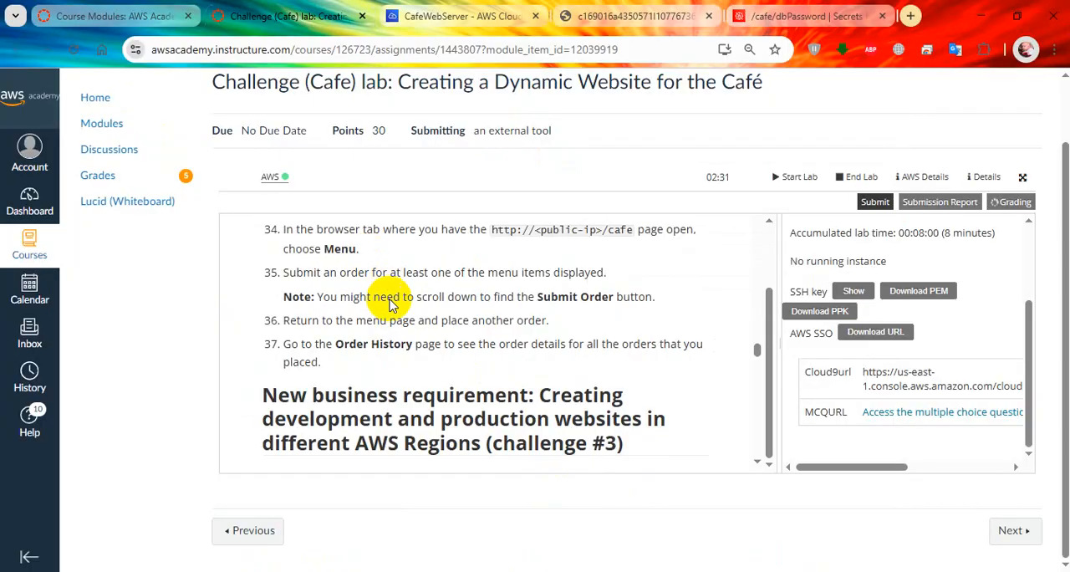
pyautogui.scroll(-3, 391, 343)
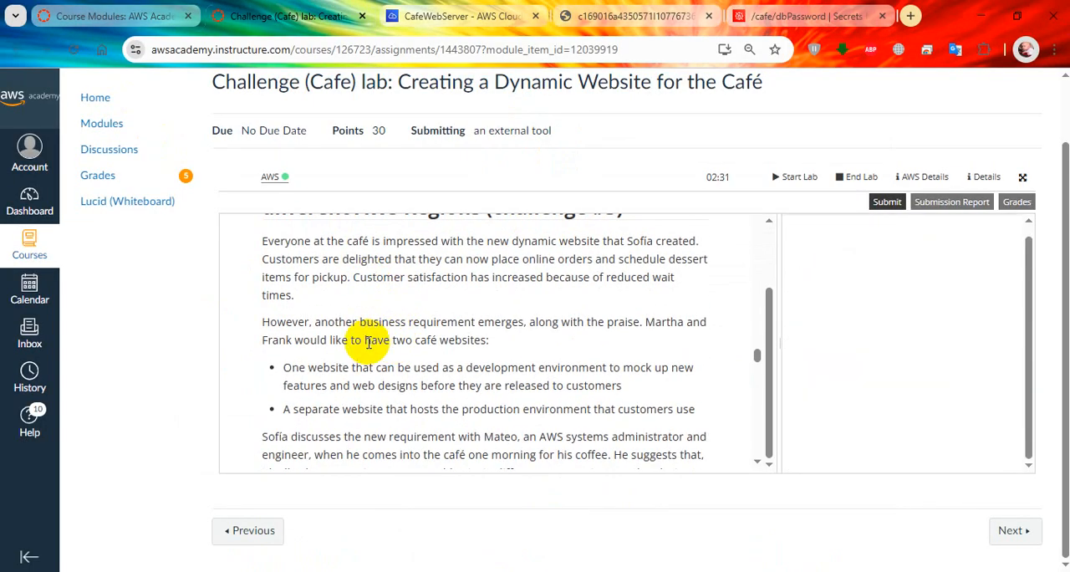
pyautogui.scroll(-1, 895, 306)
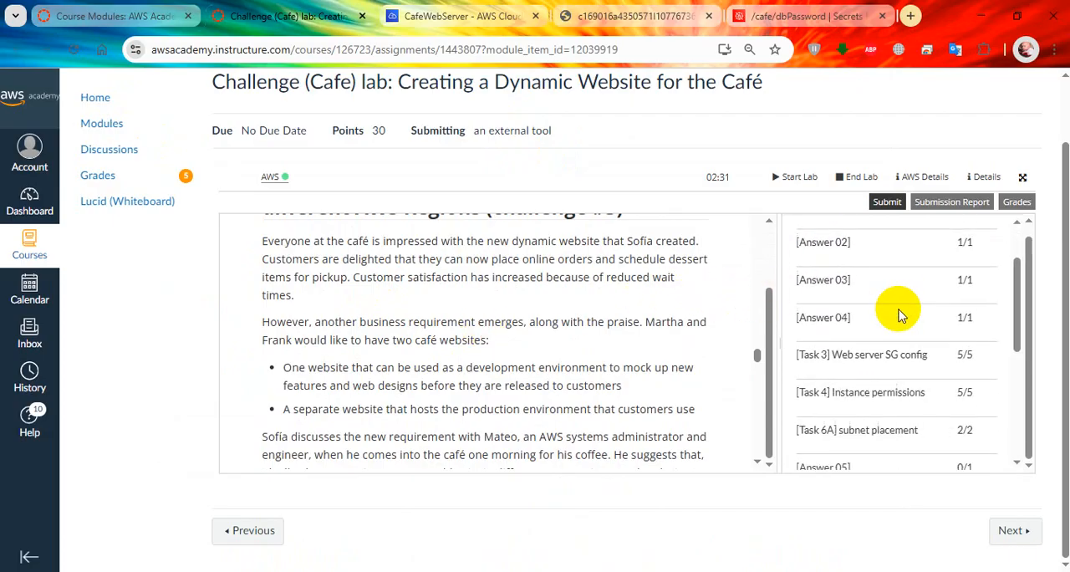
pyautogui.scroll(-2, 902, 376)
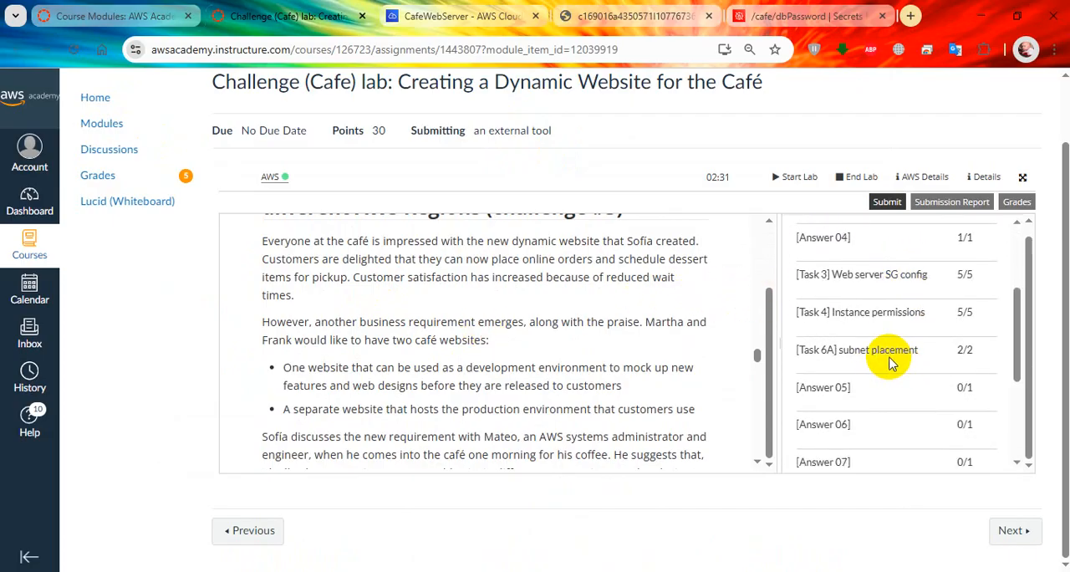
pyautogui.scroll(-2, 907, 368)
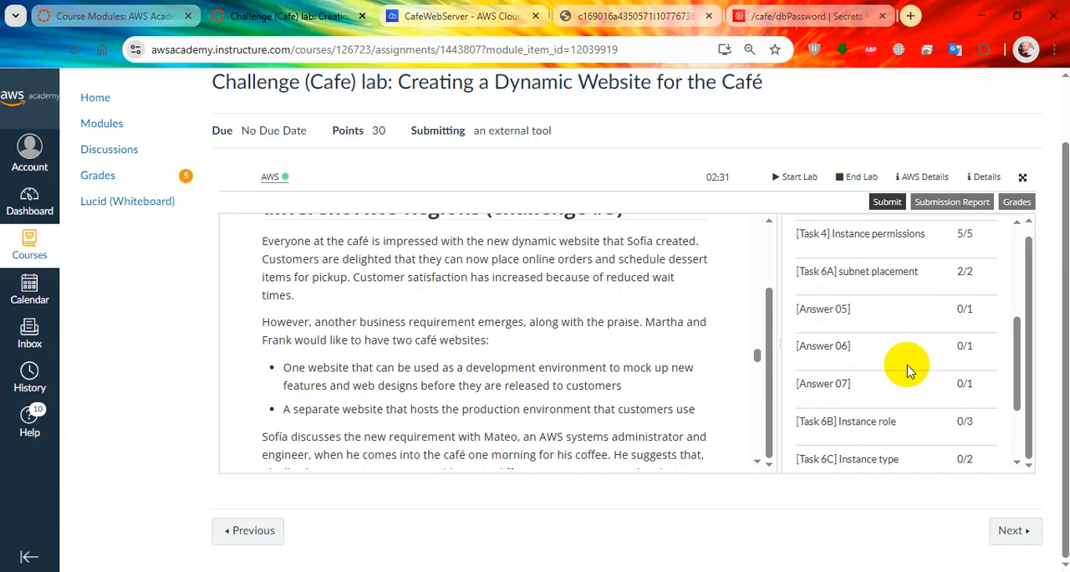
pyautogui.scroll(-2, 909, 374)
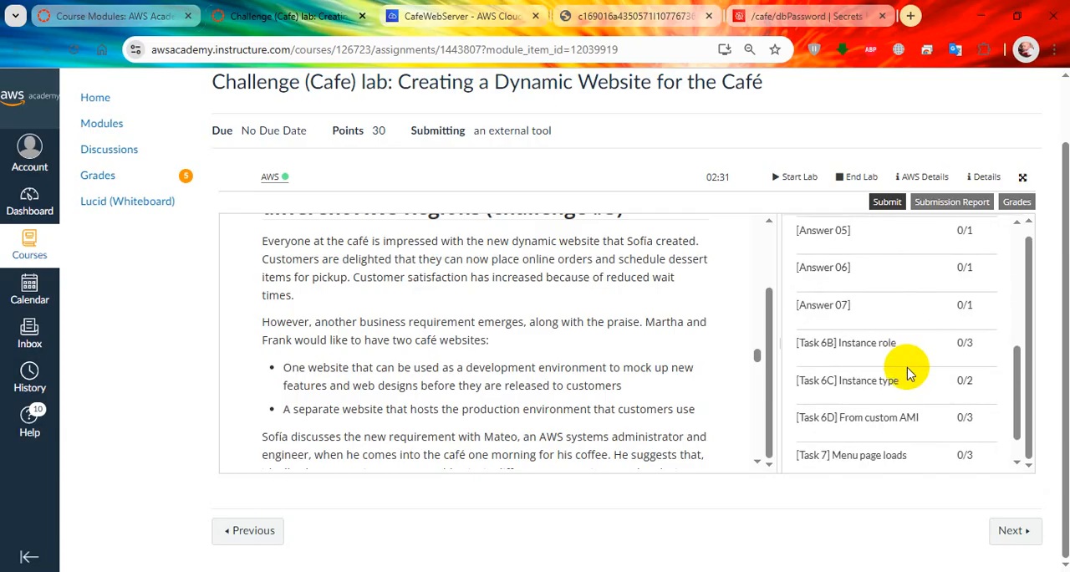
pyautogui.scroll(-1, 909, 374)
pyautogui.scroll(4, 906, 374)
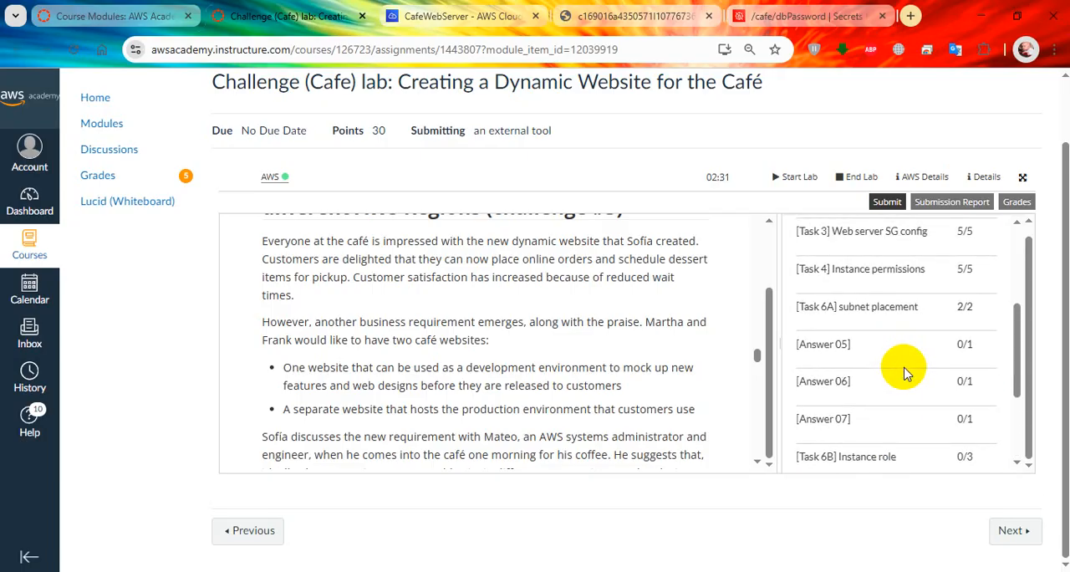
# Step: Review the remaining grading scores, read the challenge #3 scenario and the Task 6 introduction, and continue to lab step 38
pyautogui.scroll(-4, 907, 373)
pyautogui.scroll(10, 573, 368)
pyautogui.scroll(-6, 573, 367)
pyautogui.scroll(1, 574, 368)
pyautogui.scroll(-3, 573, 364)
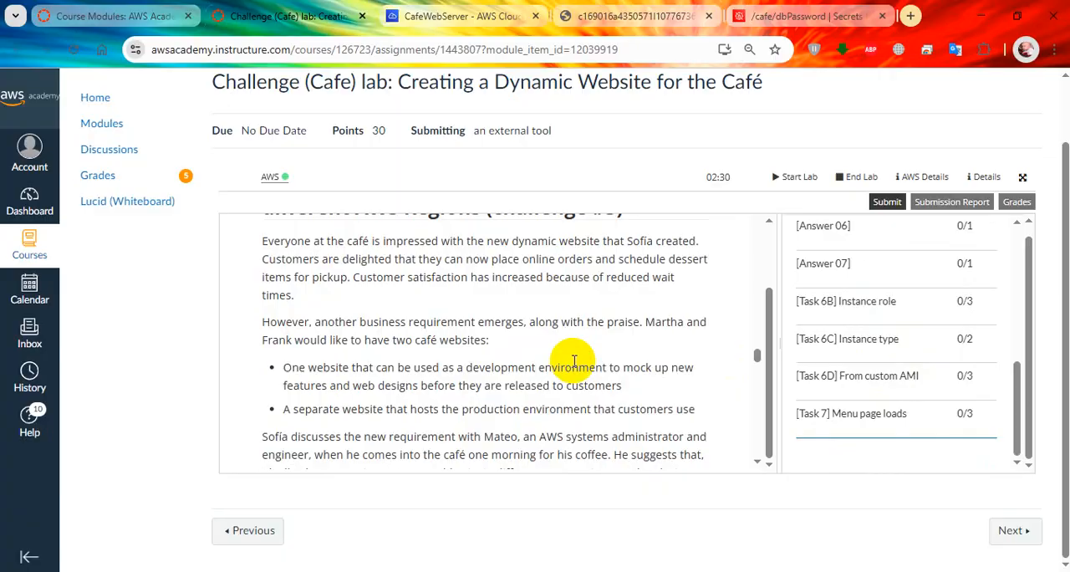
pyautogui.scroll(-1, 574, 362)
pyautogui.scroll(-1, 573, 361)
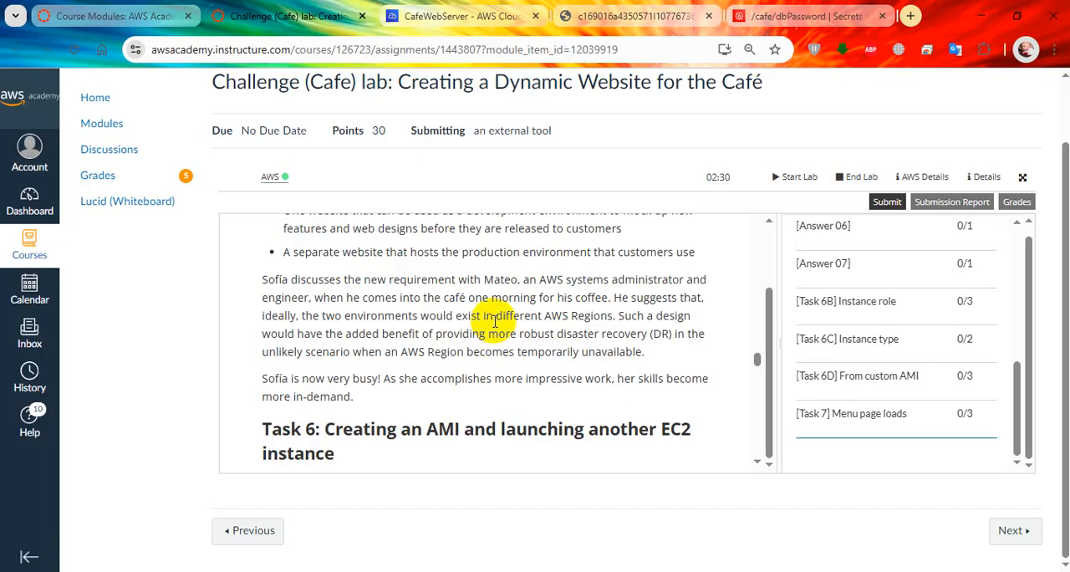
pyautogui.scroll(-3, 456, 334)
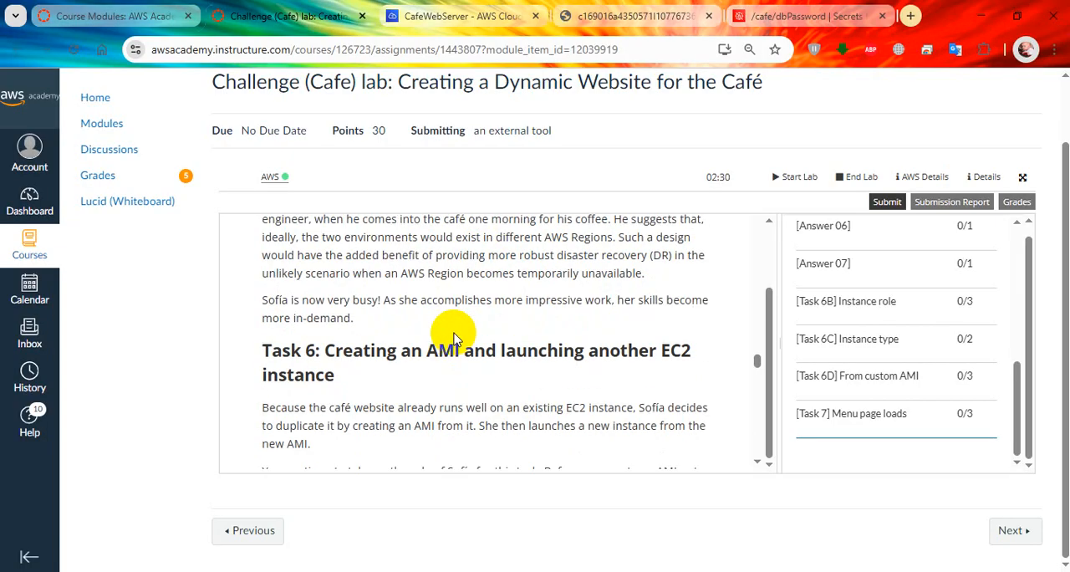
pyautogui.scroll(2, 455, 339)
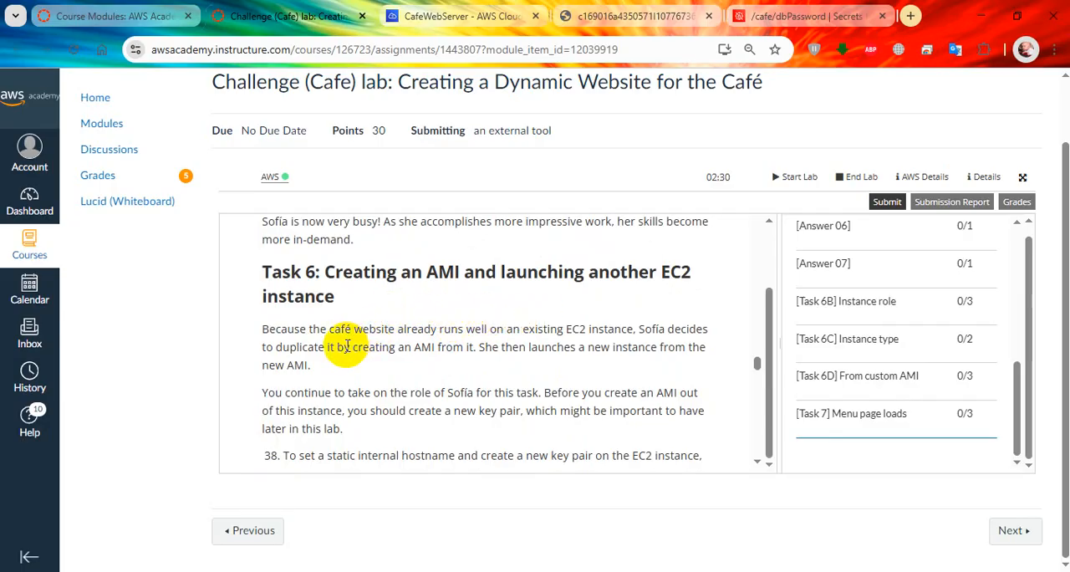
pyautogui.scroll(-4, 346, 346)
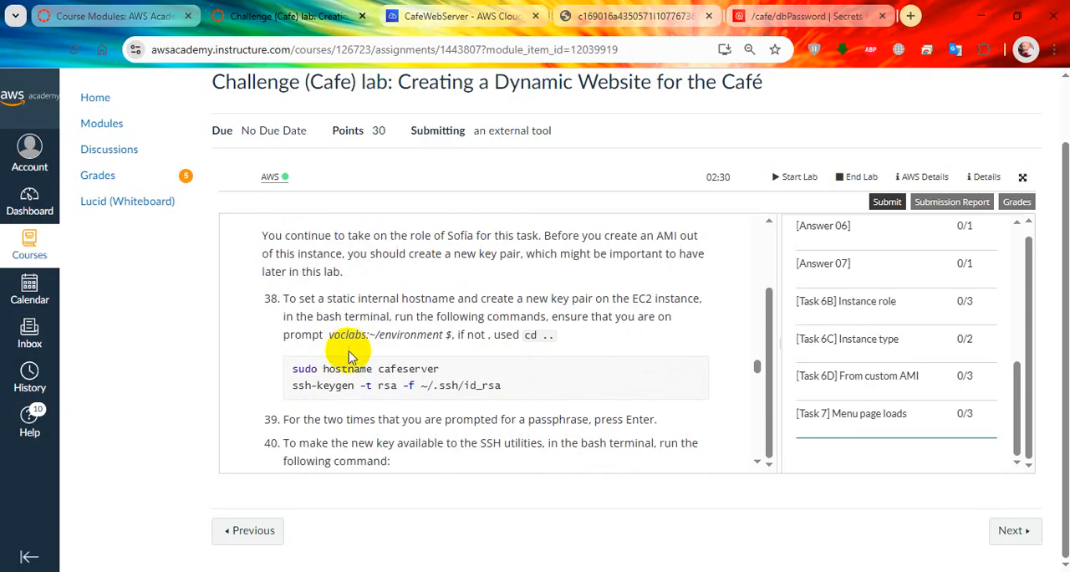
# Step: Copy the hostname command from lab step 38 and run sudo hostname cafeserver in the Cloud9 bash terminal
pyautogui.moveTo(439, 368); pyautogui.dragTo(301, 363)
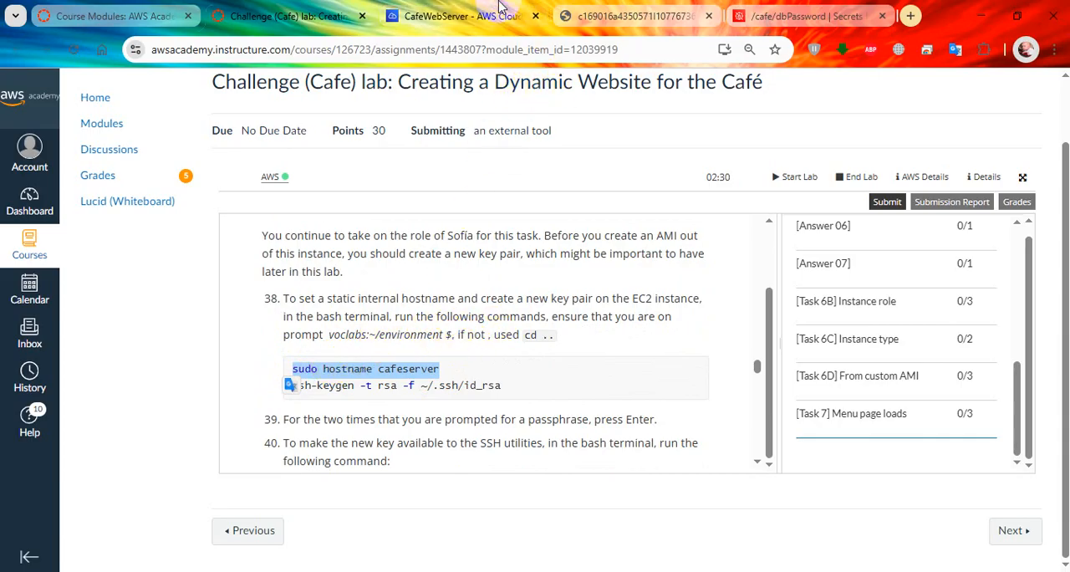
pyautogui.click(502, 6)
pyautogui.rightClick(499, 414)
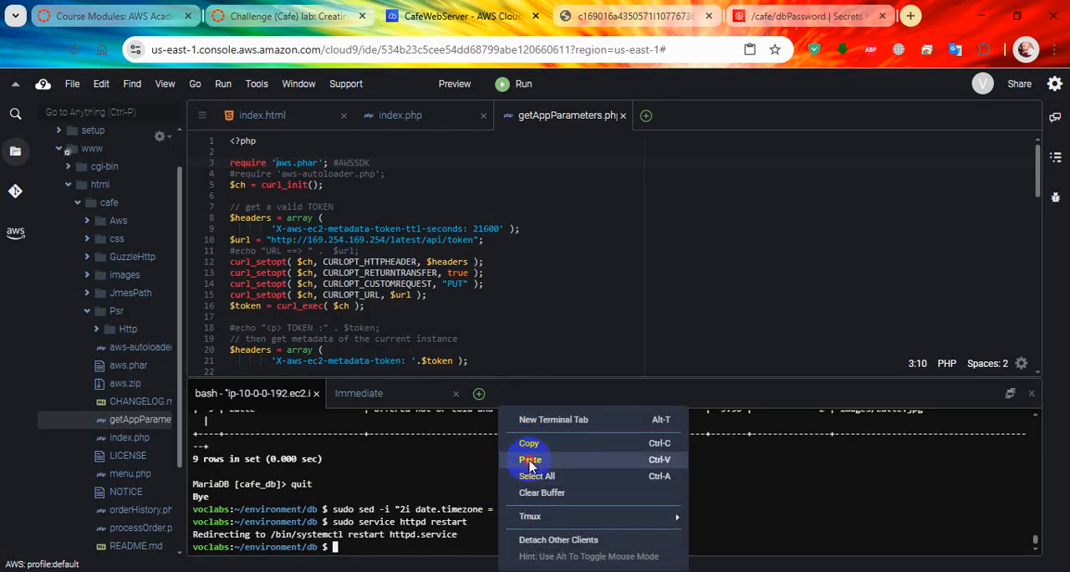
pyautogui.click(530, 459)
pyautogui.press('Return')
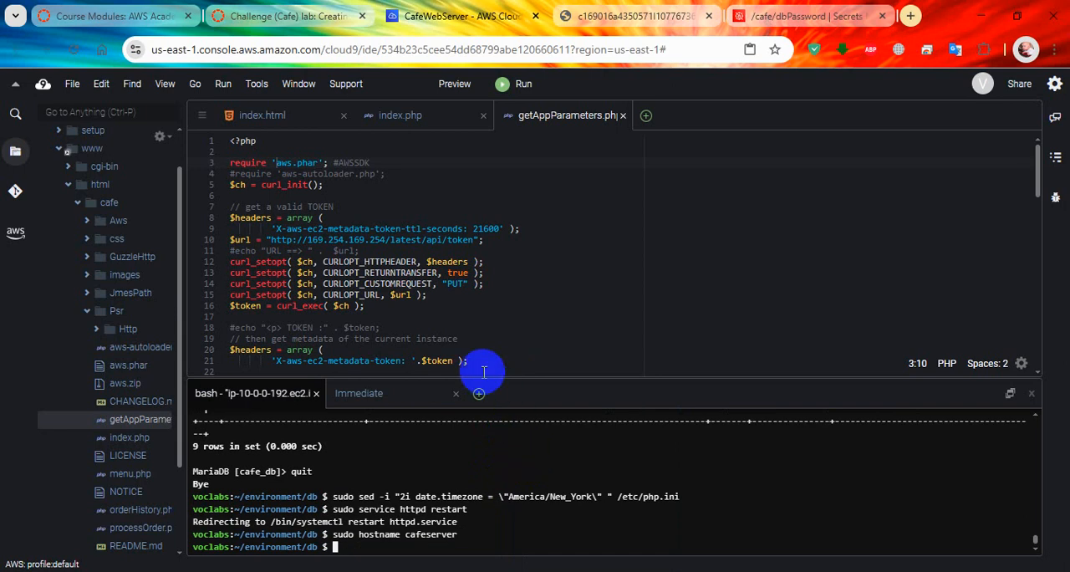
# Step: Copy ssh-keygen -t rsa -f ~/.ssh/id_rsa from the lab instructions and run it in the Cloud9 terminal, leaving both passphrase prompts empty
pyautogui.click(310, 13)
pyautogui.moveTo(504, 386); pyautogui.dragTo(294, 390)
pyautogui.press('super+c')
pyautogui.click(451, 16)
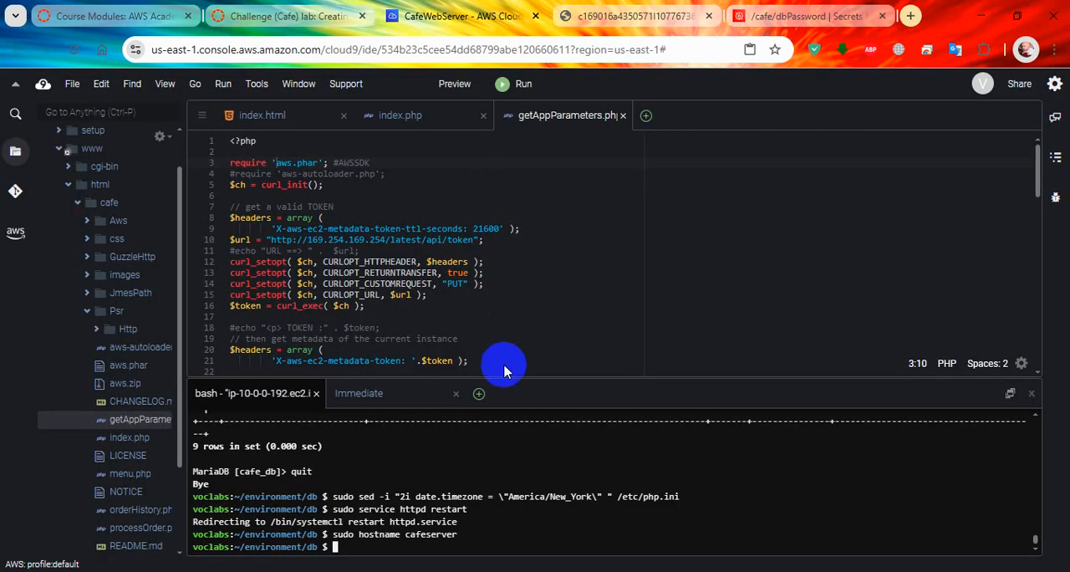
pyautogui.rightClick(522, 498)
pyautogui.click(556, 459)
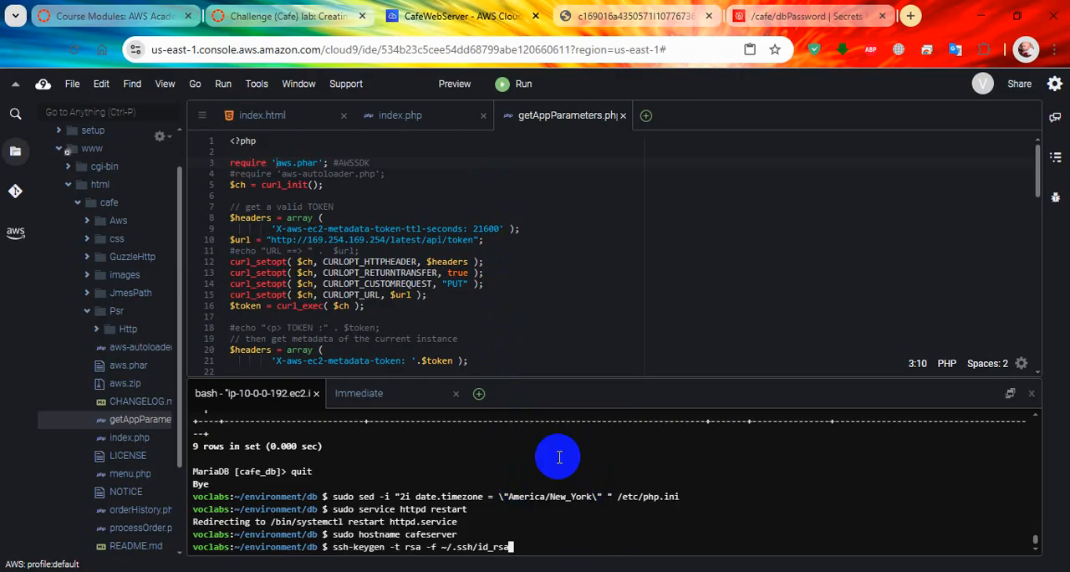
pyautogui.press('Return')
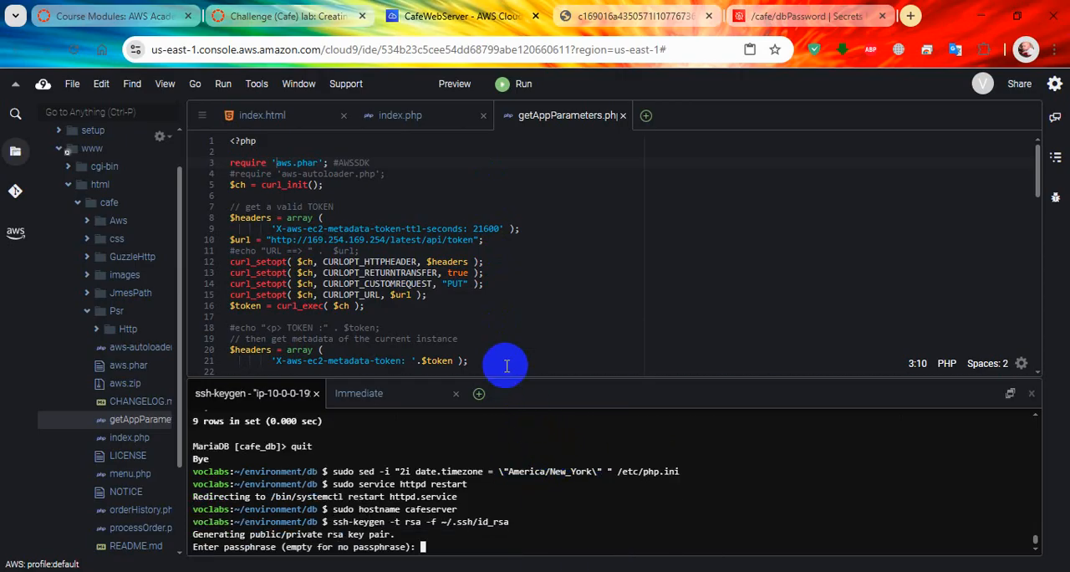
pyautogui.press('Return')
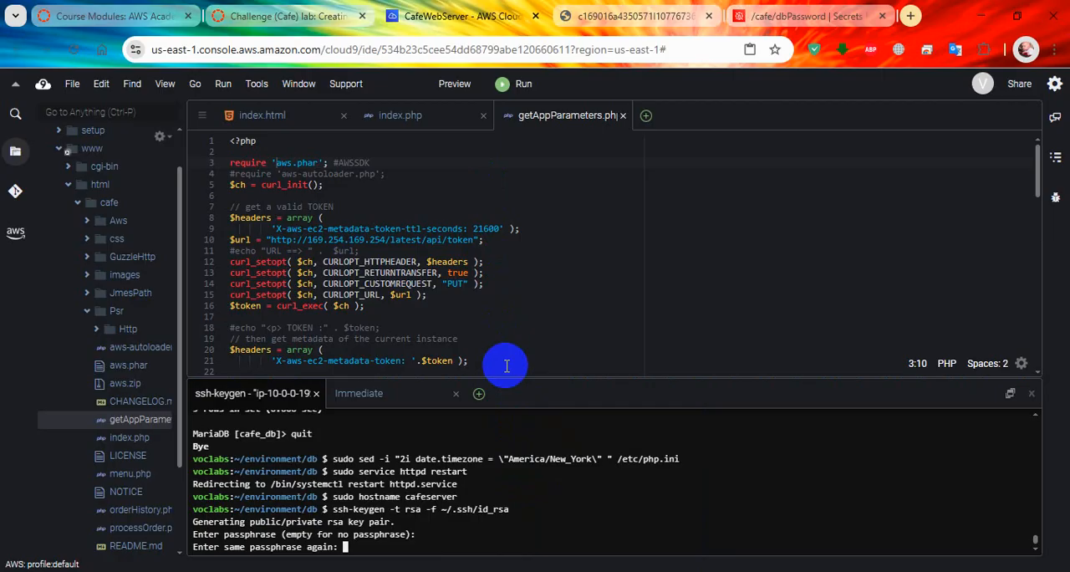
pyautogui.press('Return')
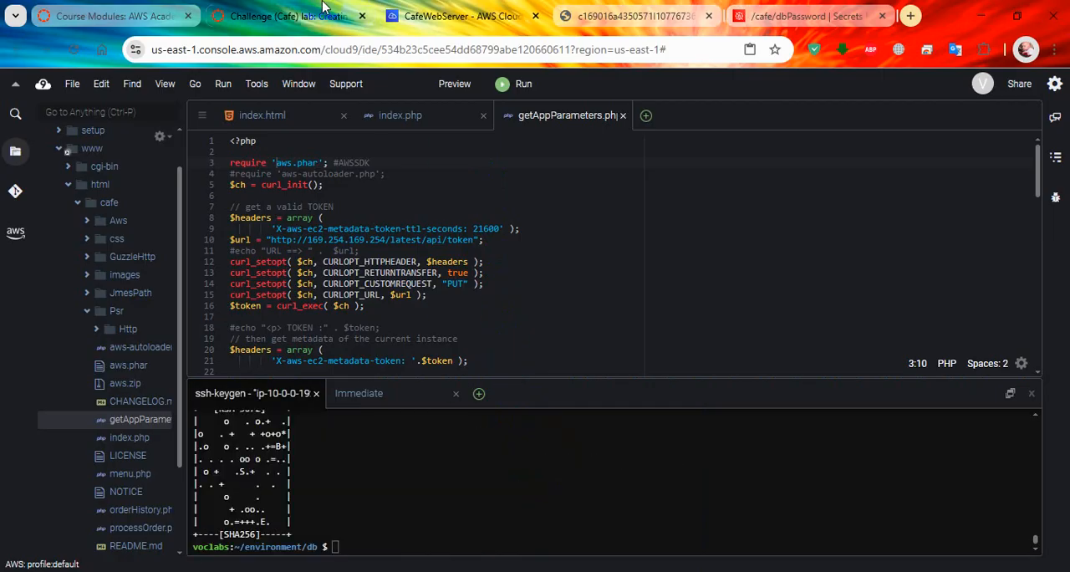
# Step: Copy the lab step 40 command and run cat ~/.ssh/id_rsa.pub >> ~/.ssh/authorized_keys in the Cloud9 terminal
pyautogui.click(284, 16)
pyautogui.scroll(-3, 483, 405)
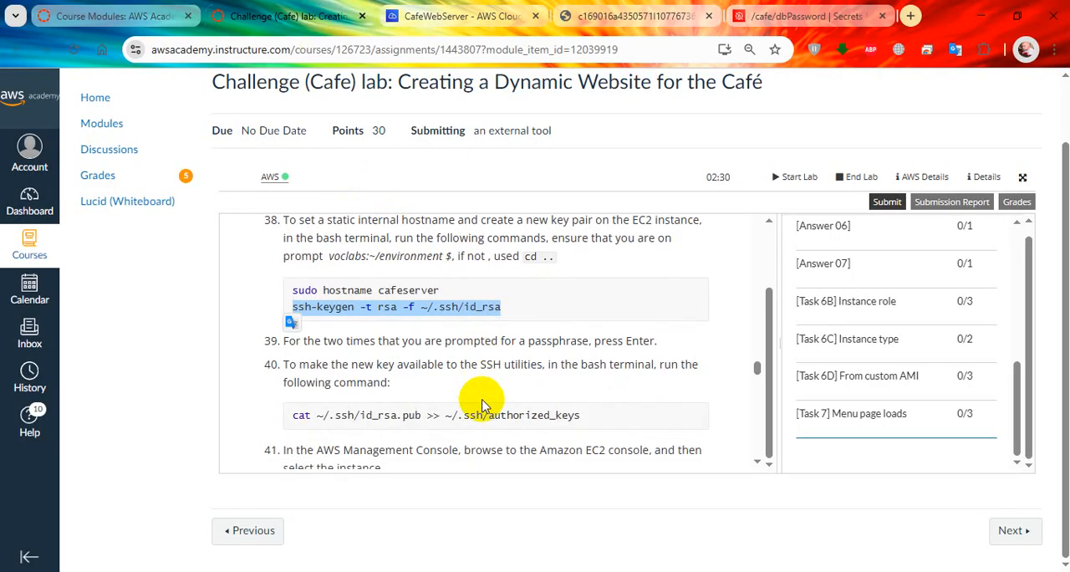
pyautogui.scroll(3, 418, 376)
pyautogui.scroll(-1, 392, 326)
pyautogui.moveTo(589, 415); pyautogui.dragTo(289, 422)
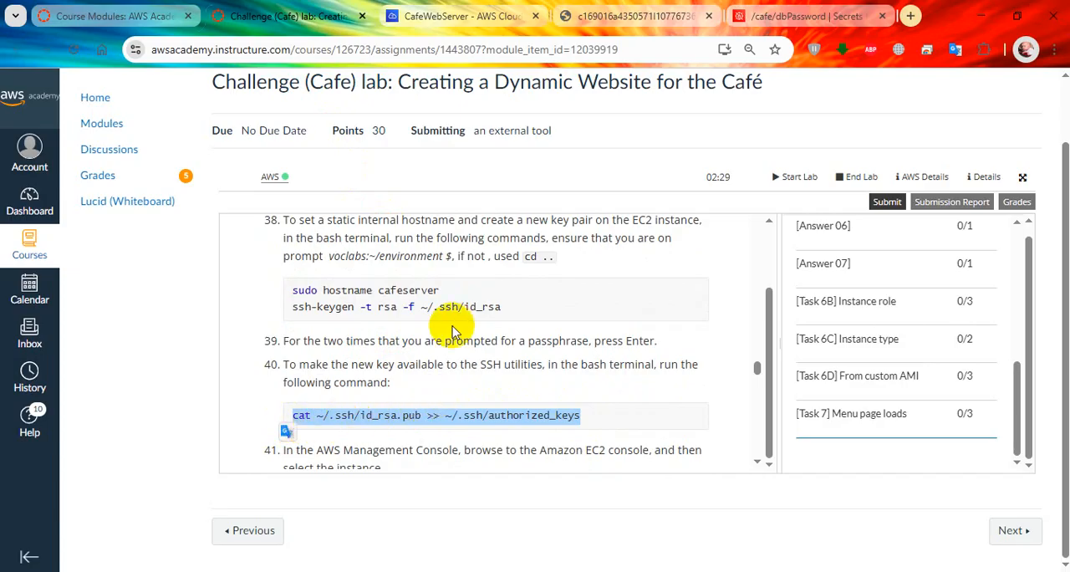
pyautogui.click(485, 17)
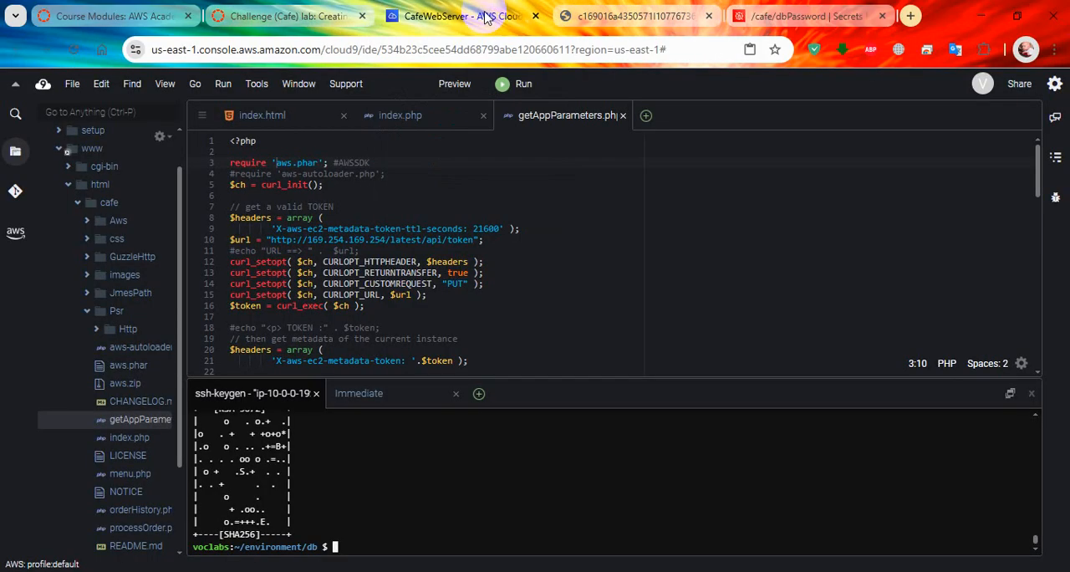
pyautogui.rightClick(540, 423)
pyautogui.click(603, 452)
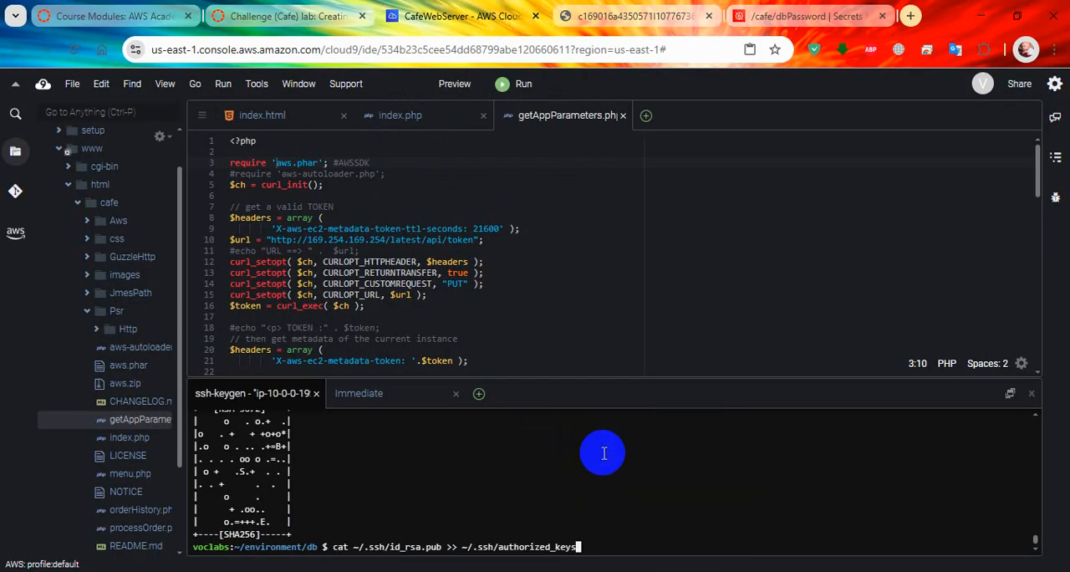
pyautogui.press('Return')
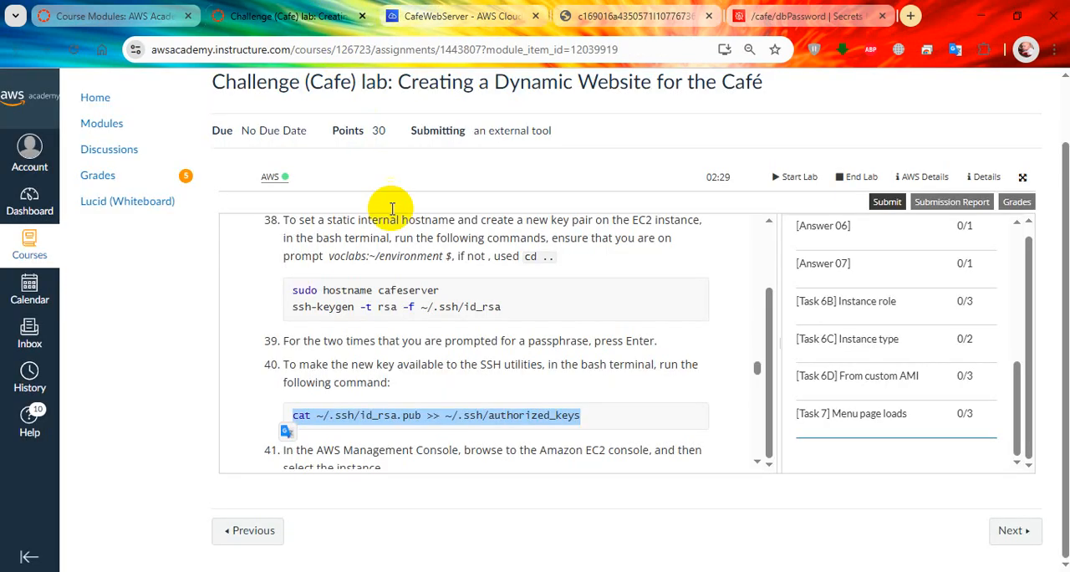
# Step: Read lab steps 41 and 42, then switch to the AWS console and open the list of running EC2 instances
pyautogui.click(284, 16)
pyautogui.scroll(-2, 443, 368)
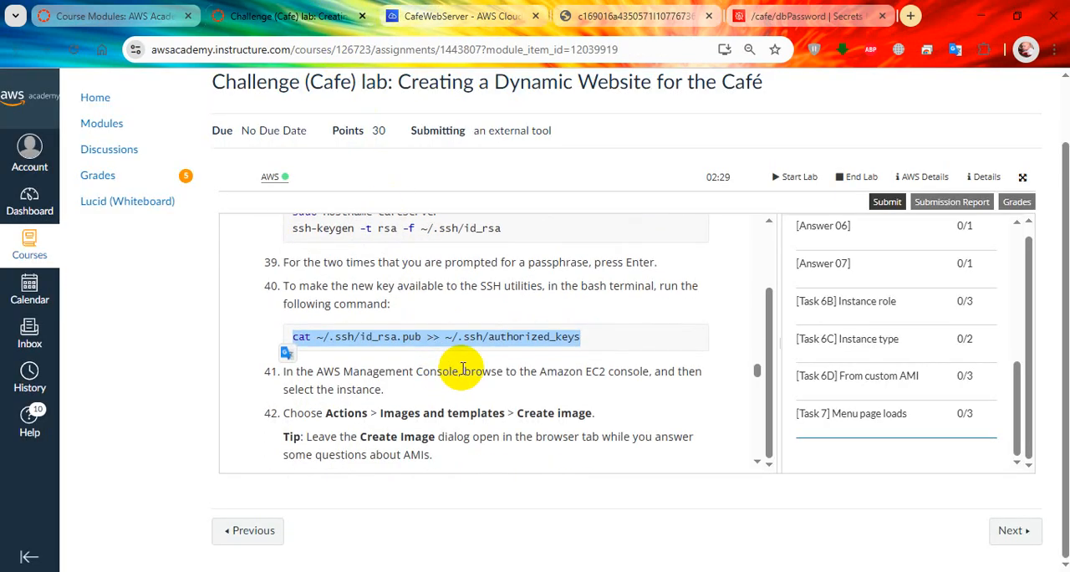
pyautogui.scroll(-1, 462, 369)
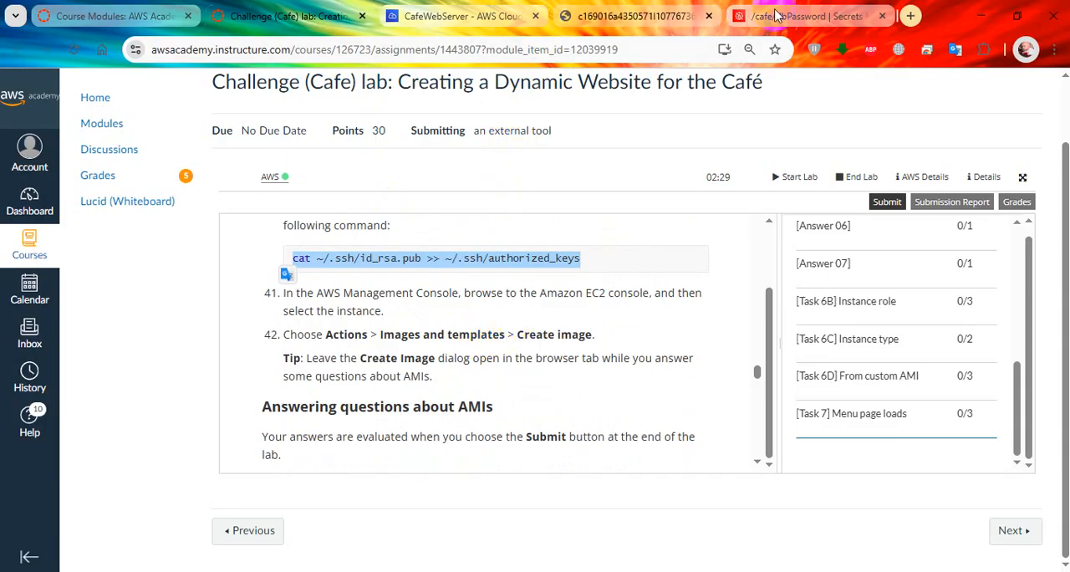
pyautogui.scroll(1, 614, 352)
pyautogui.scroll(2, 613, 352)
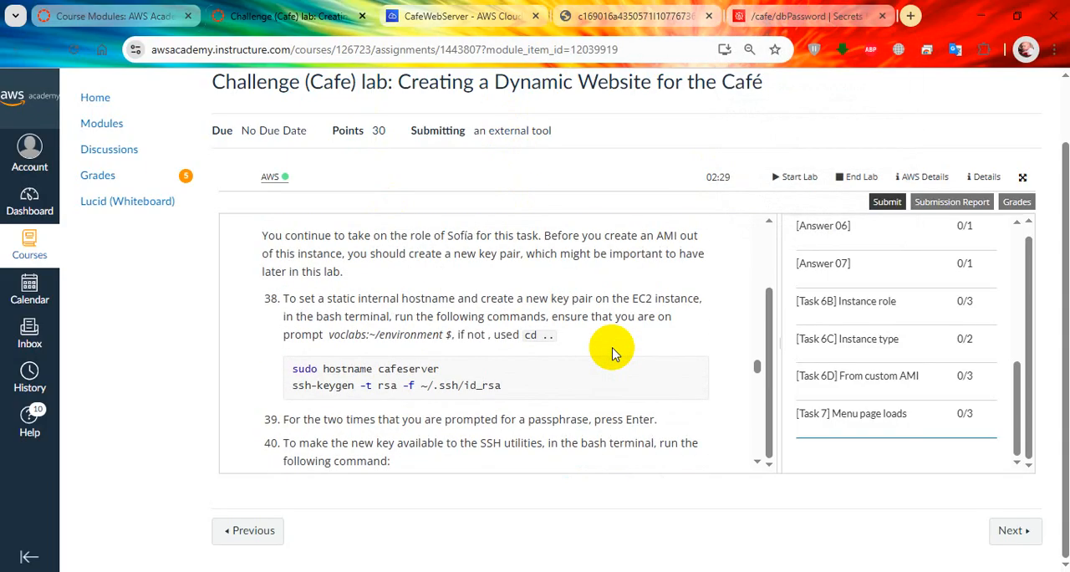
pyautogui.scroll(-2, 612, 352)
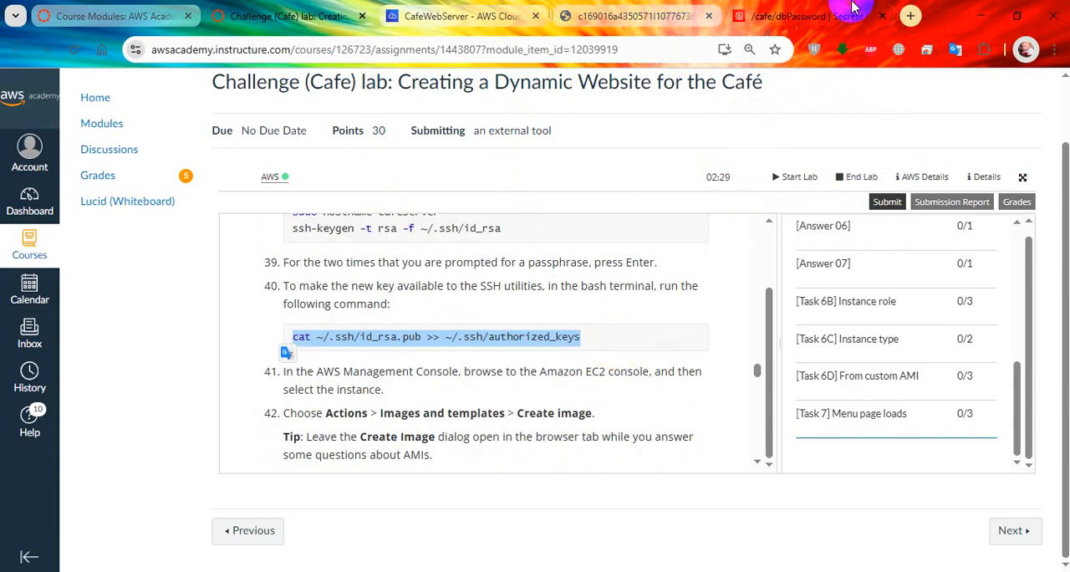
pyautogui.click(802, 16)
pyautogui.click(477, 15)
pyautogui.click(781, 12)
pyautogui.scroll(1, 457, 306)
pyautogui.click(71, 84)
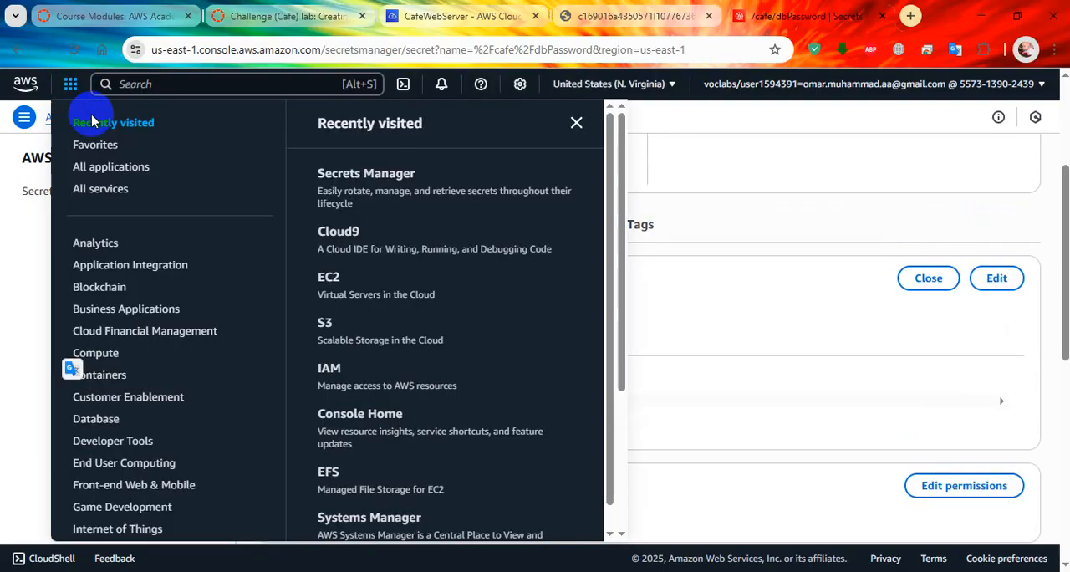
pyautogui.click(339, 283)
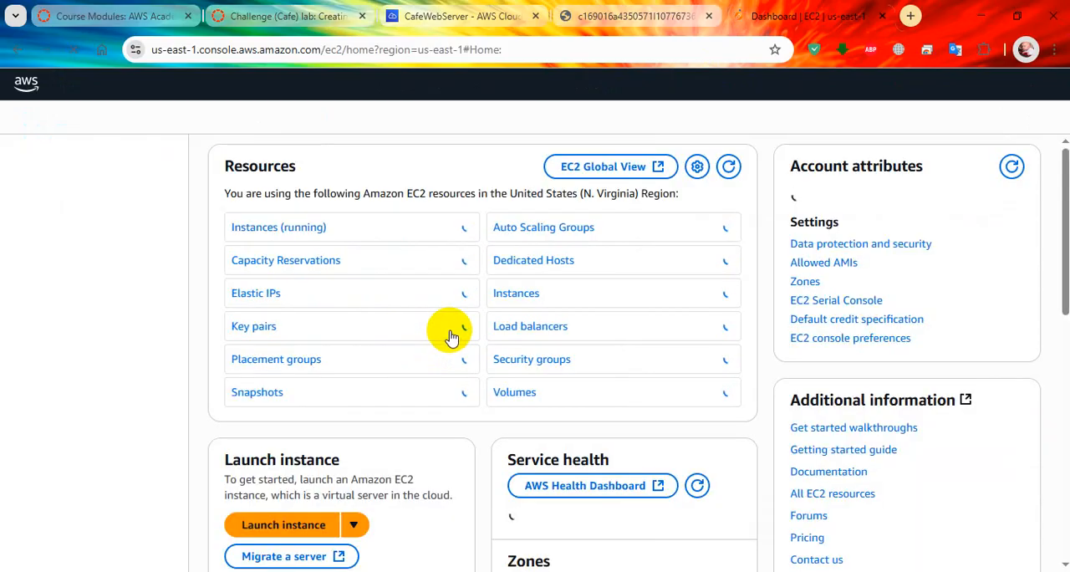
pyautogui.click(302, 227)
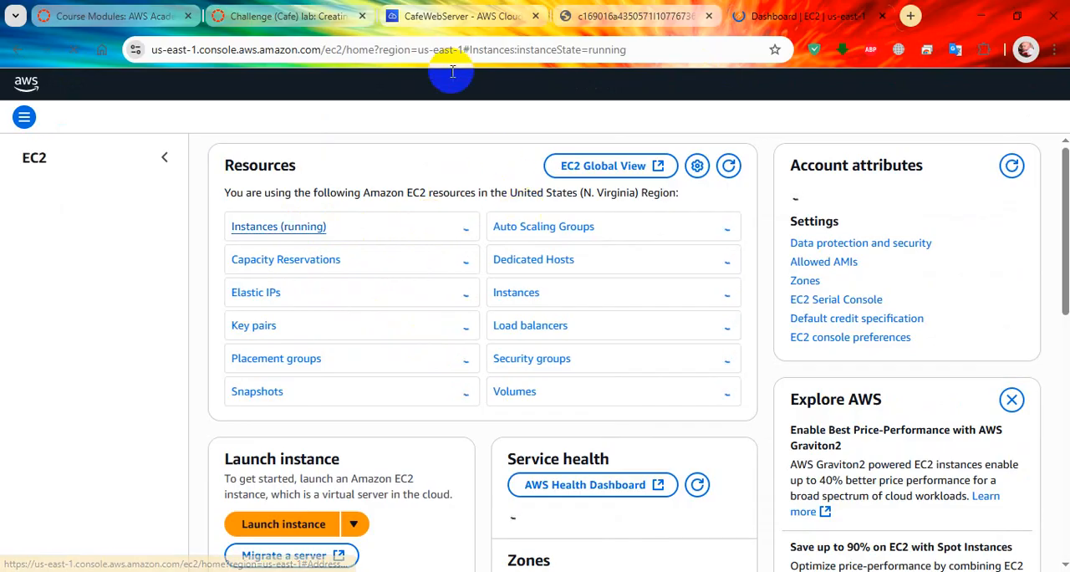
# Step: Return to the lab instructions and read step 42 onward, including questions 5 to 7 about creating AMIs
pyautogui.click(316, 17)
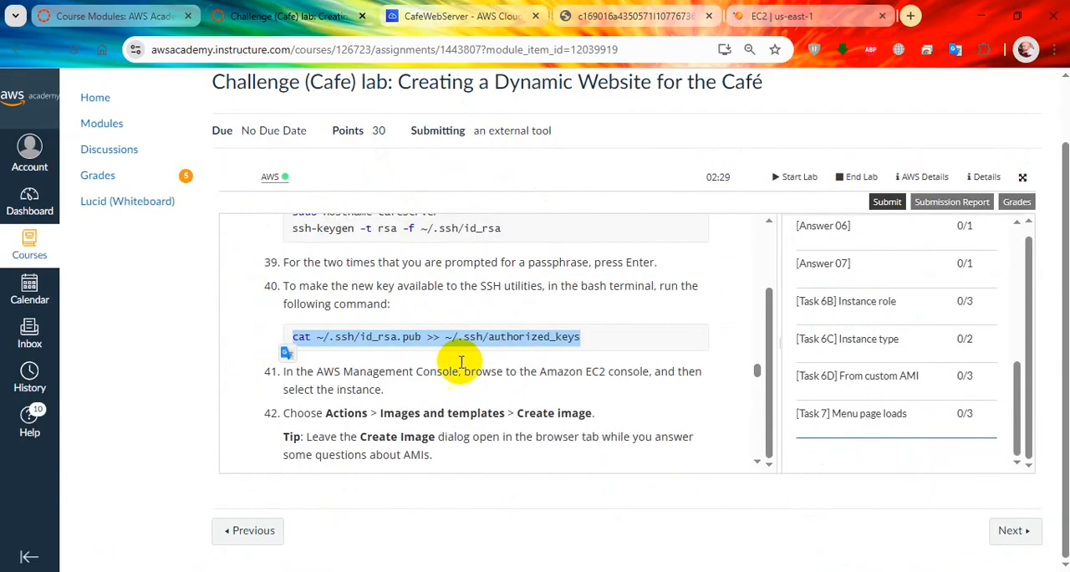
pyautogui.scroll(-2, 476, 418)
pyautogui.scroll(1, 481, 401)
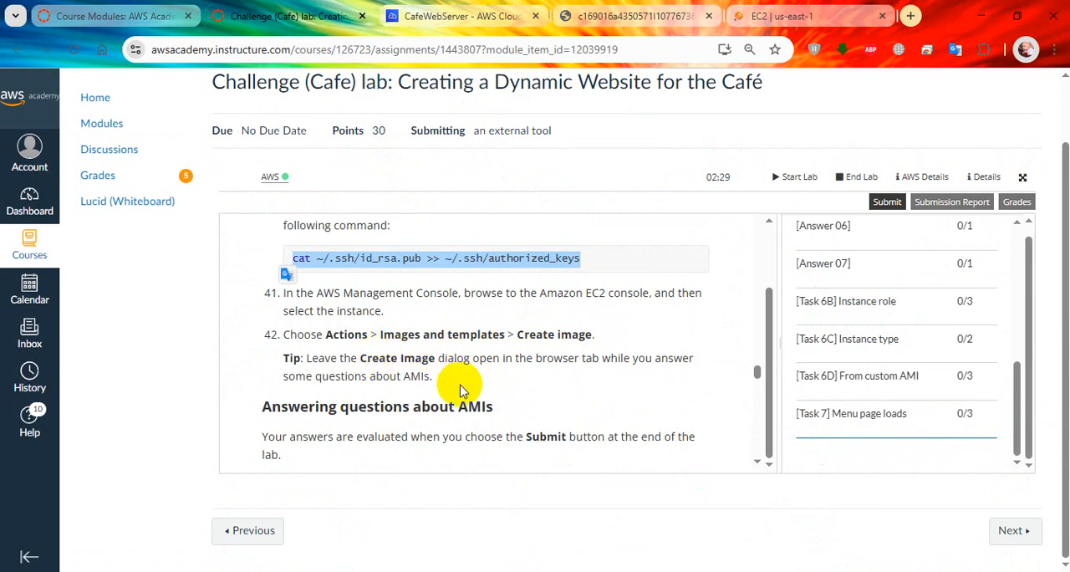
pyautogui.scroll(-5, 459, 390)
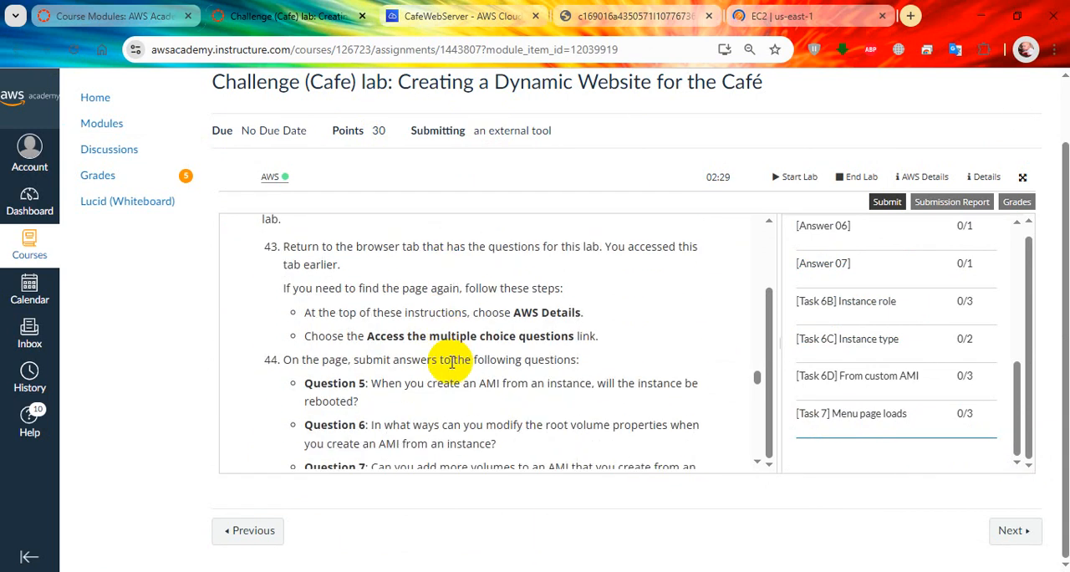
pyautogui.scroll(2, 451, 361)
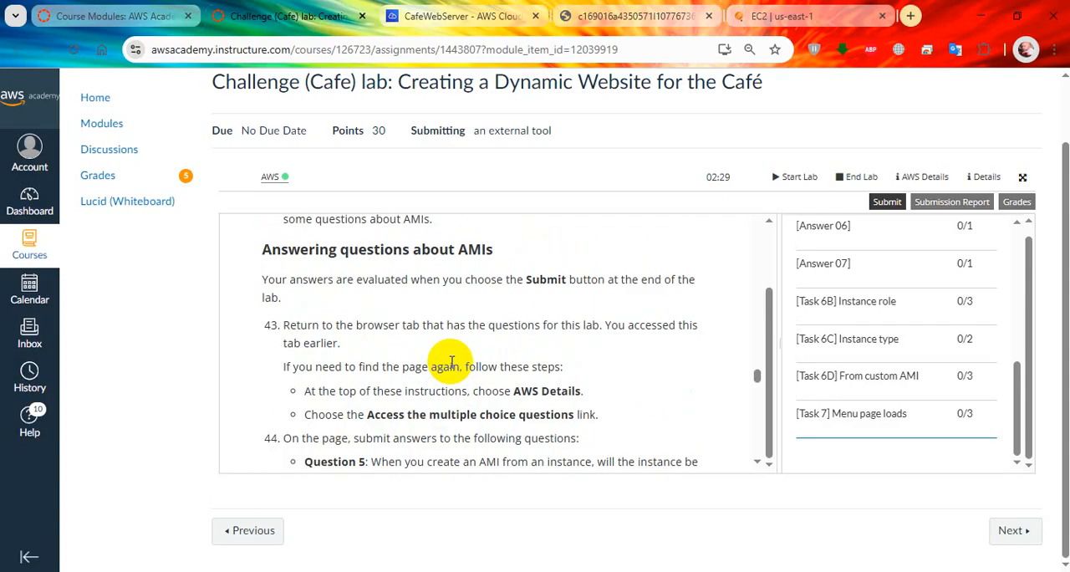
pyautogui.scroll(-4, 451, 362)
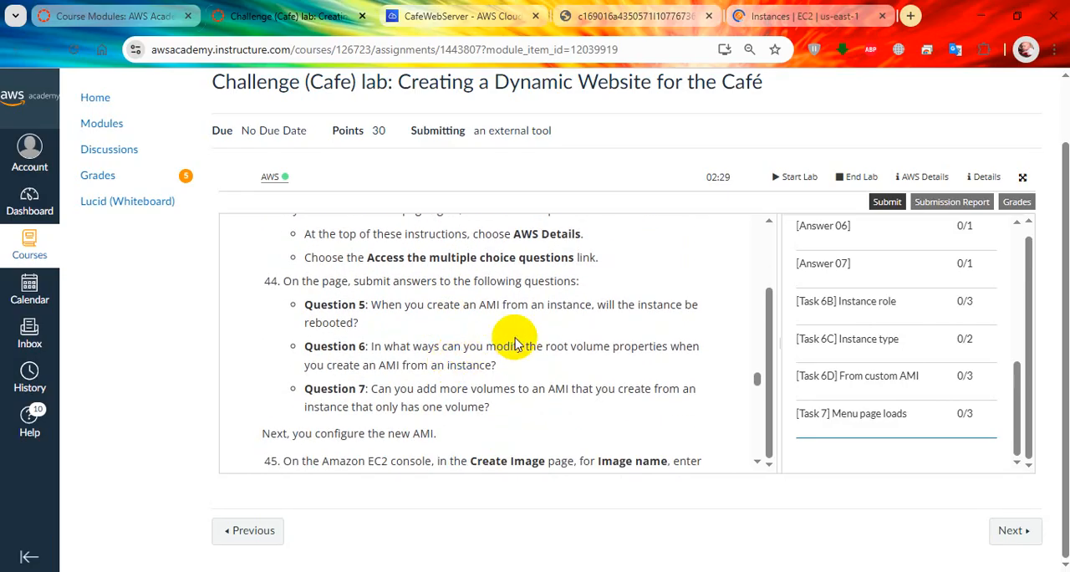
# Step: In the EC2 console, select the aws-cloud9-CafeWebServer instance and open the Create image page for it
pyautogui.click(798, 16)
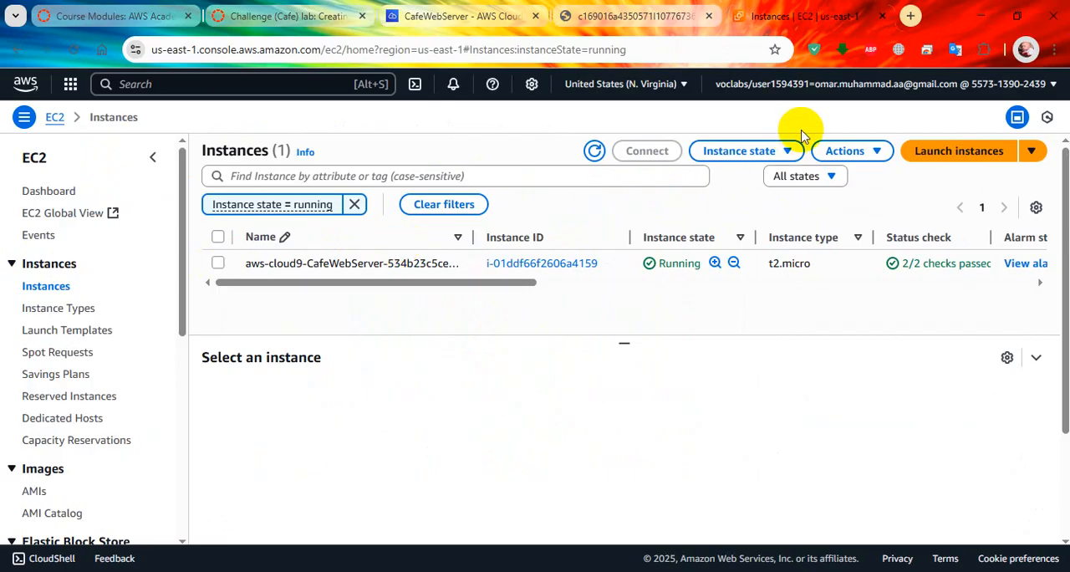
pyautogui.click(854, 151)
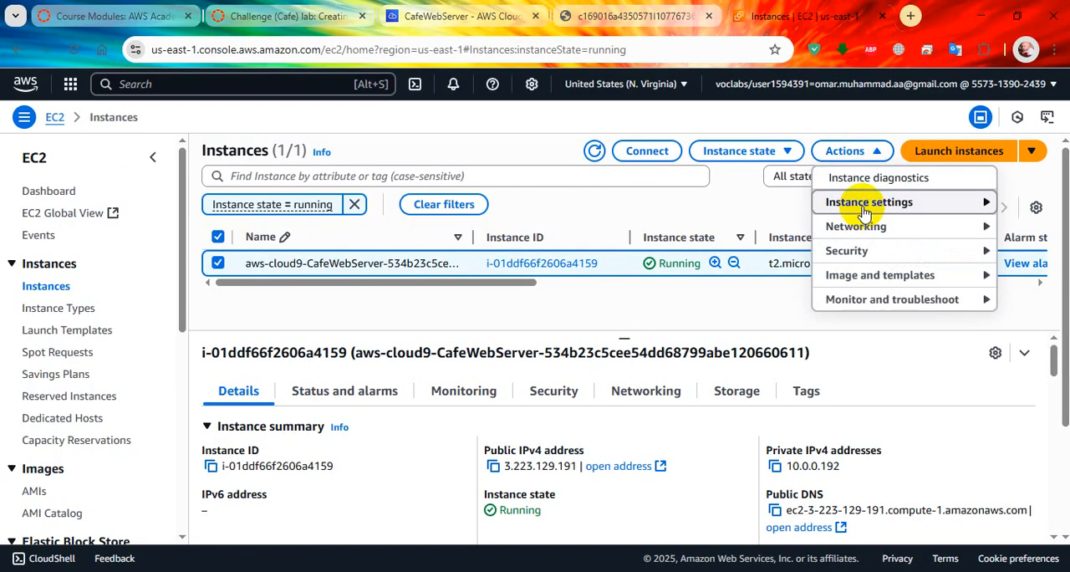
pyautogui.click(865, 207)
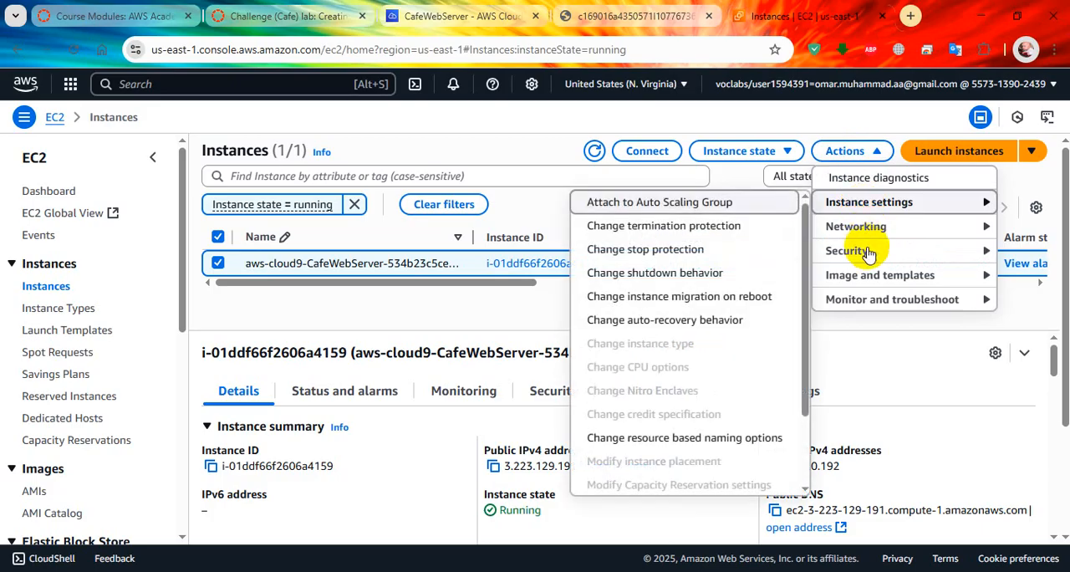
pyautogui.click(869, 279)
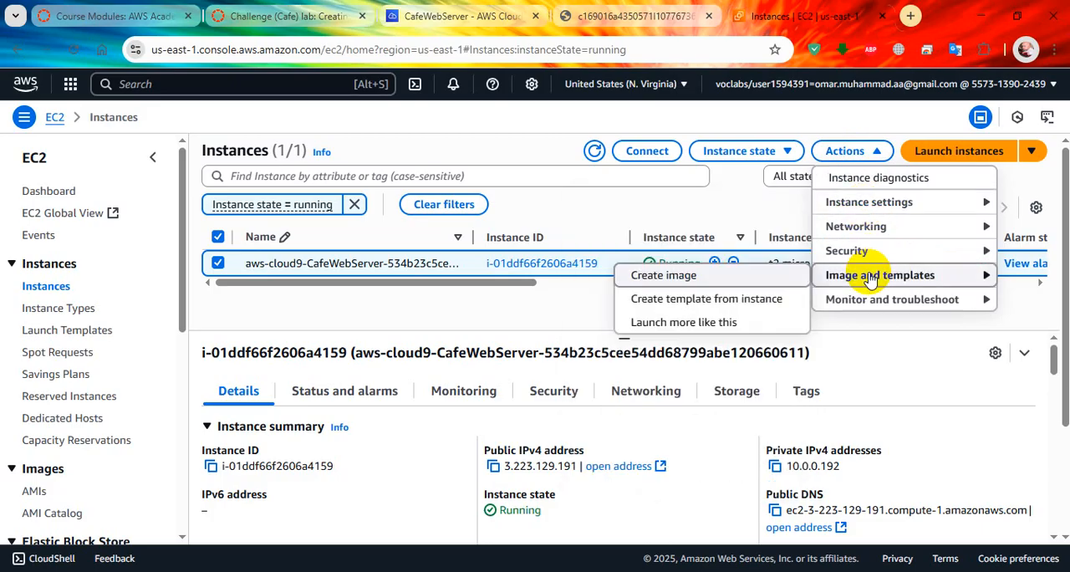
pyautogui.click(772, 283)
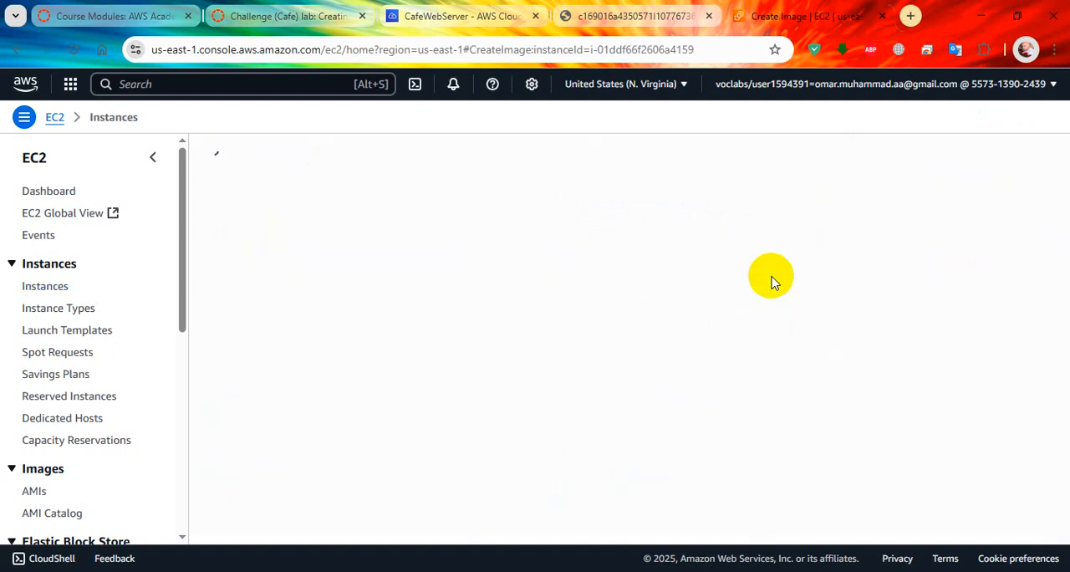
# Step: Return to the lab instructions and read steps 42 to 44 on keeping the Create Image page open and answering the AMI questions
pyautogui.click(443, 15)
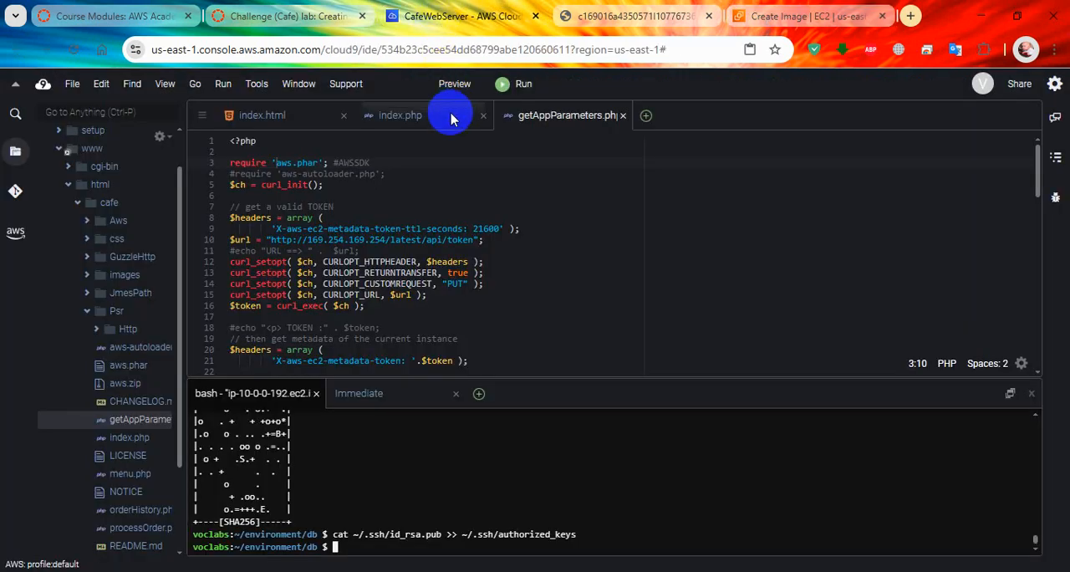
pyautogui.click(285, 16)
pyautogui.scroll(2, 478, 330)
pyautogui.scroll(3, 478, 330)
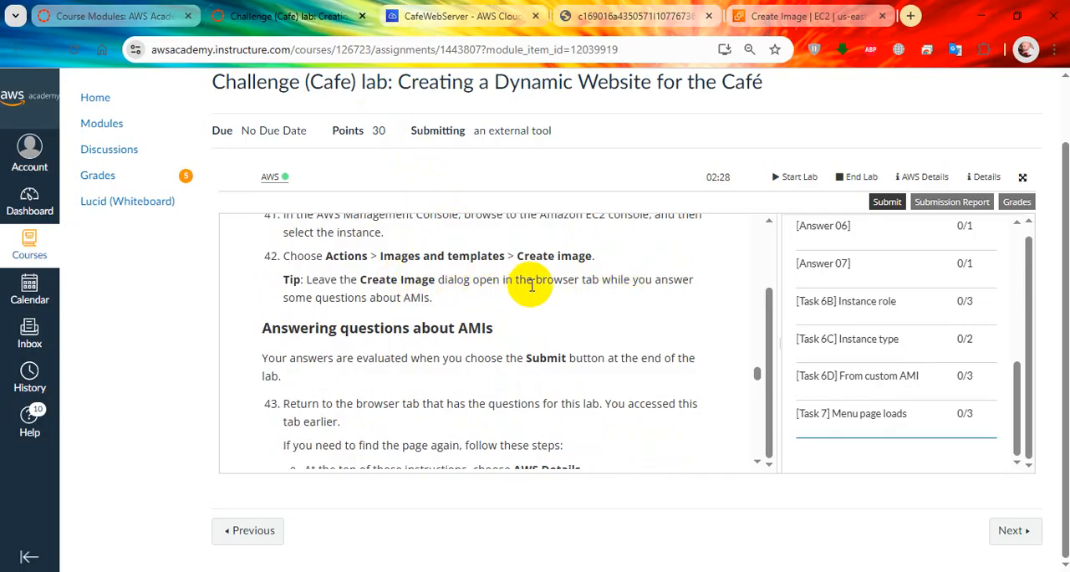
pyautogui.scroll(-3, 635, 309)
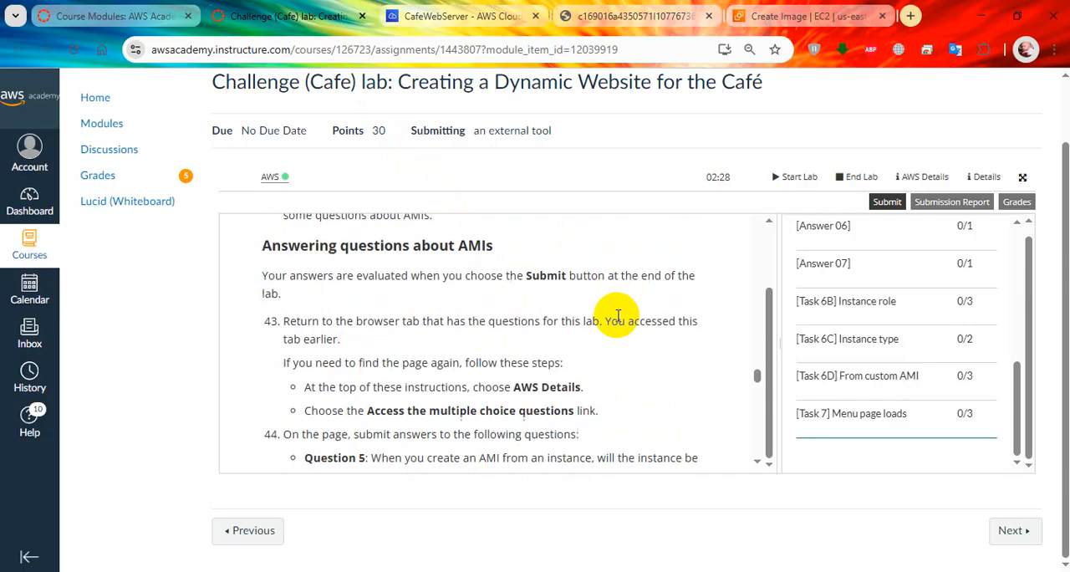
# Step: Switch to the EC2 Create image page and review its image details, instance volumes and tag options
pyautogui.click(806, 15)
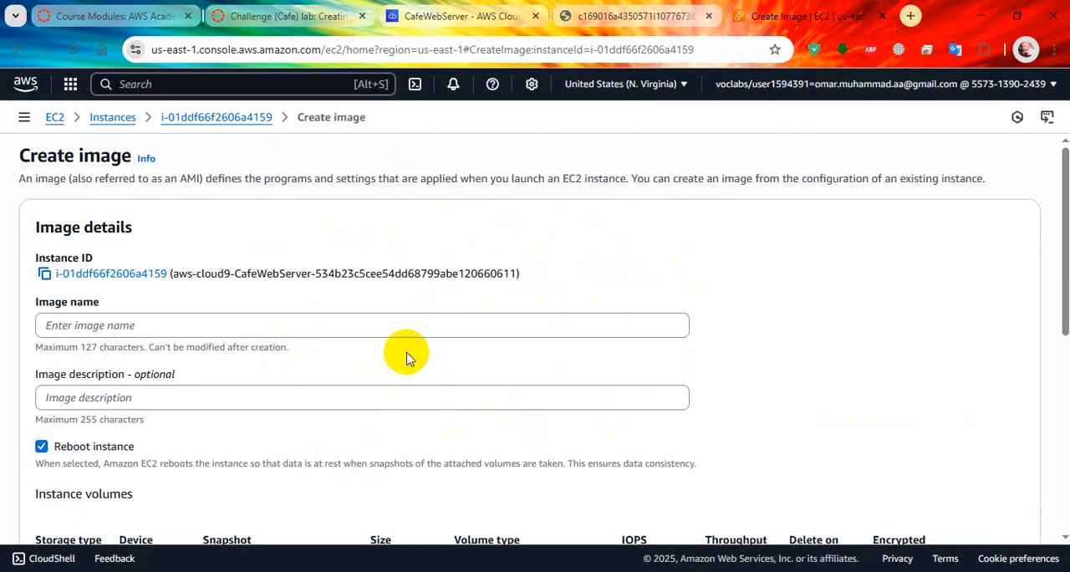
pyautogui.scroll(-5, 406, 359)
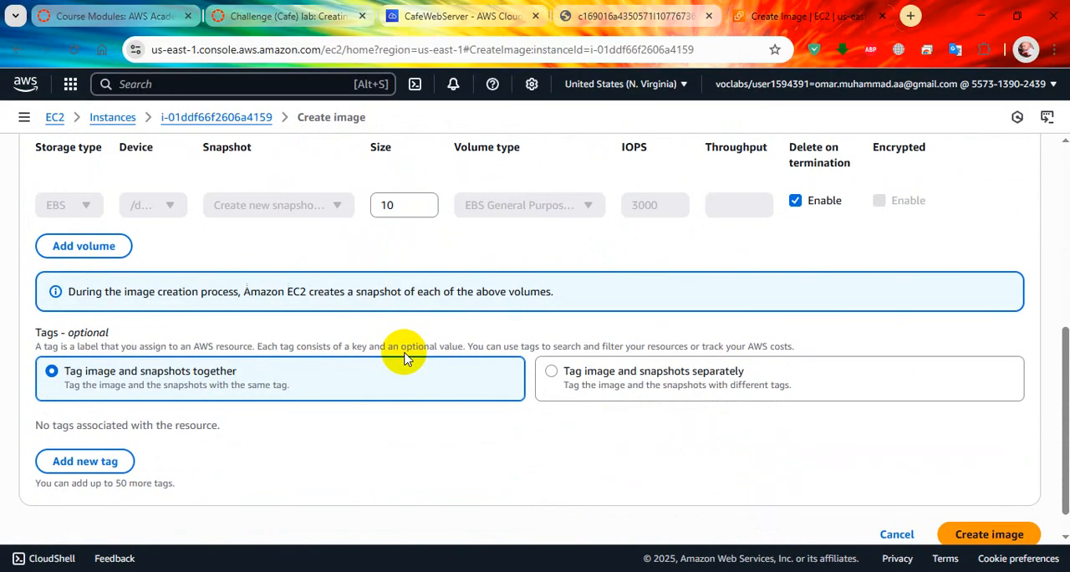
pyautogui.scroll(3, 403, 357)
# Step: Read question 5 on the lab questions page and compare its answers with the Reboot instance option on the Create image page
pyautogui.click(636, 16)
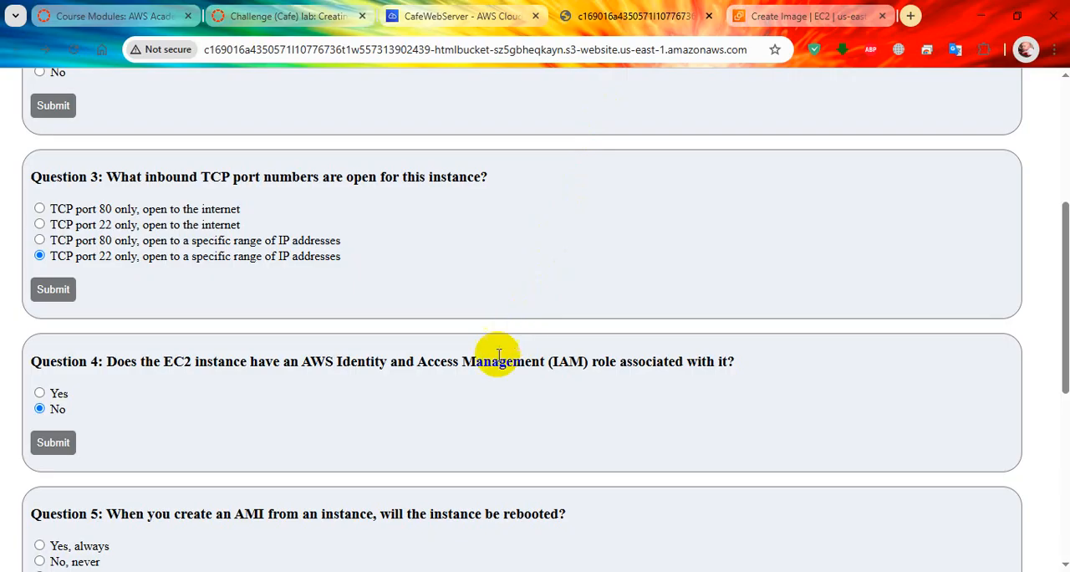
pyautogui.scroll(-2, 319, 430)
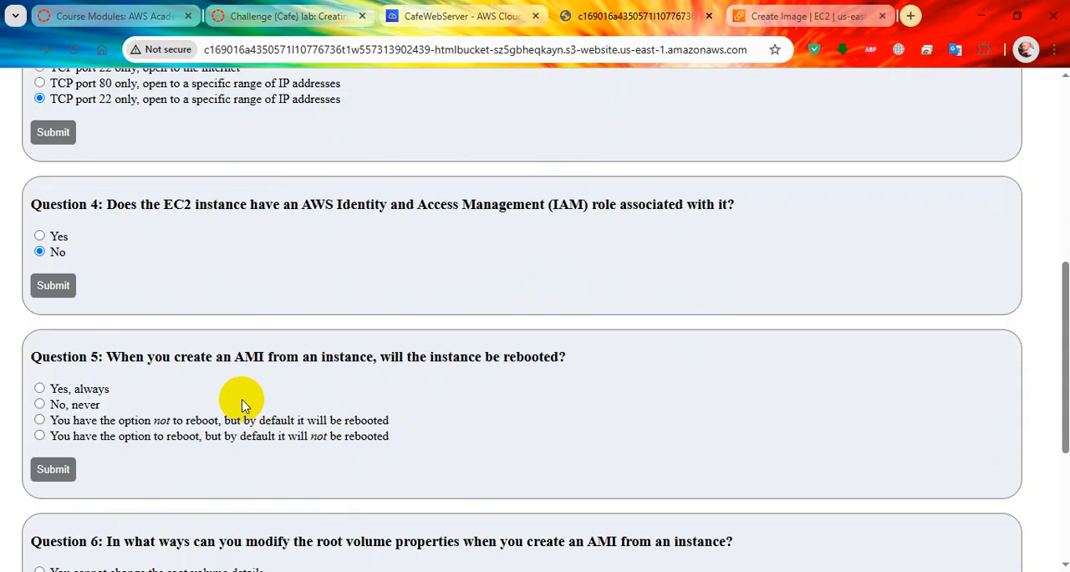
pyautogui.click(795, 11)
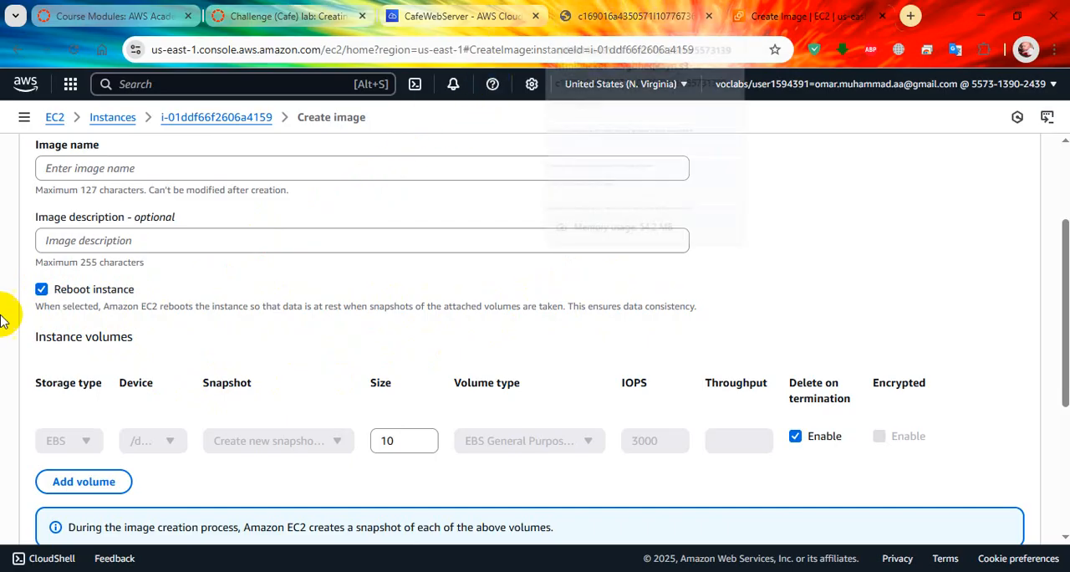
pyautogui.click(600, 18)
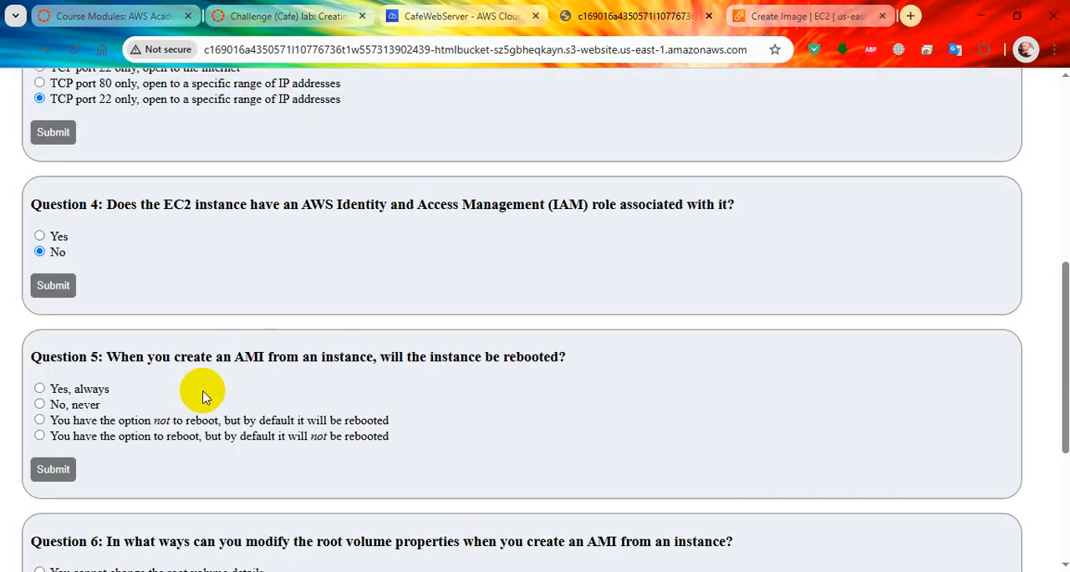
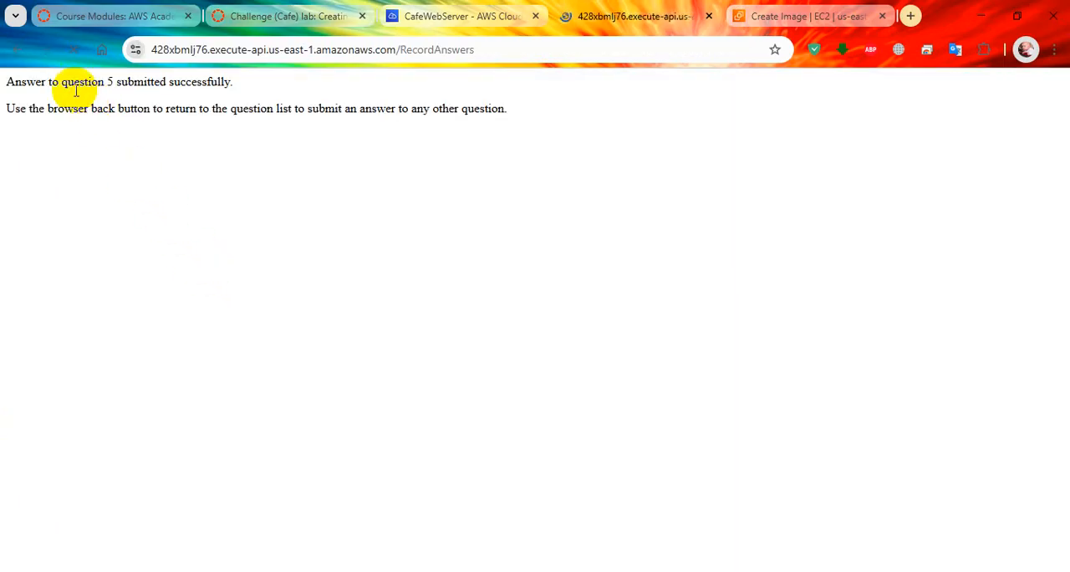
# Step: Return to the question list and compare question 6 with the root volume settings on the EC2 Create image page
pyautogui.click(18, 50)
pyautogui.scroll(-3, 346, 292)
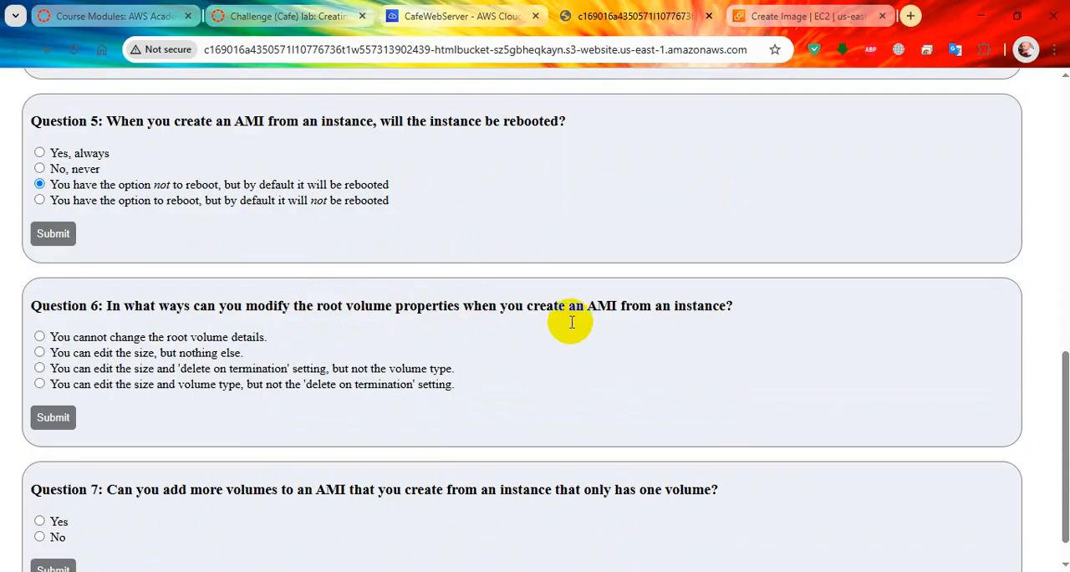
pyautogui.click(802, 16)
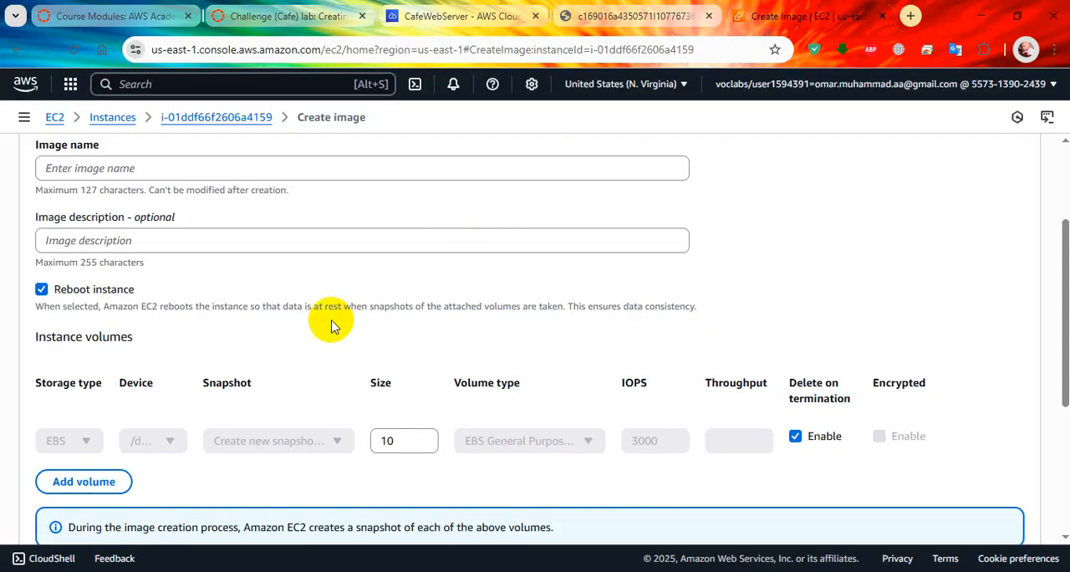
pyautogui.scroll(-1, 249, 326)
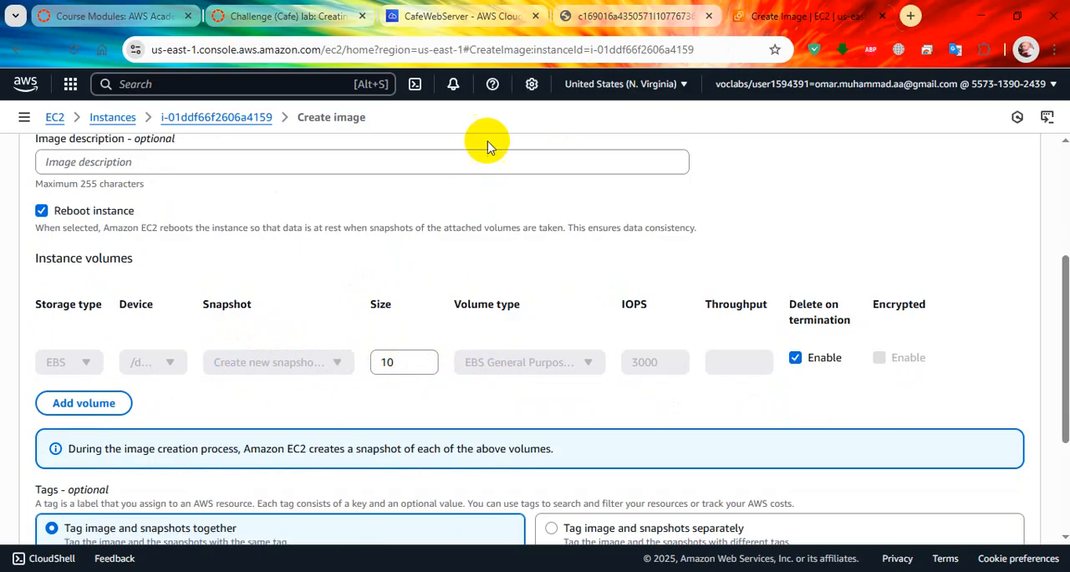
pyautogui.click(489, 23)
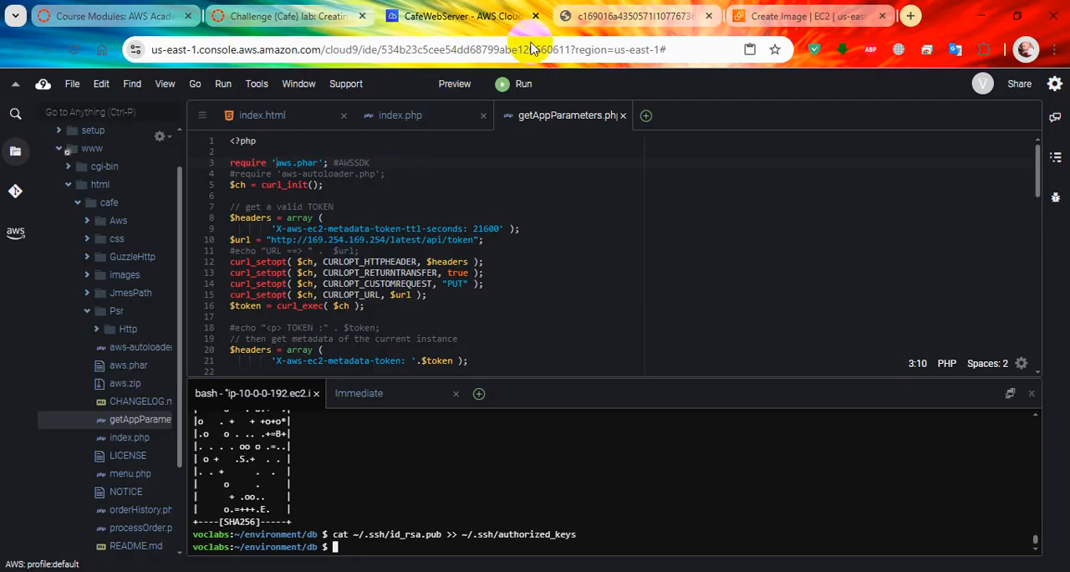
pyautogui.click(571, 15)
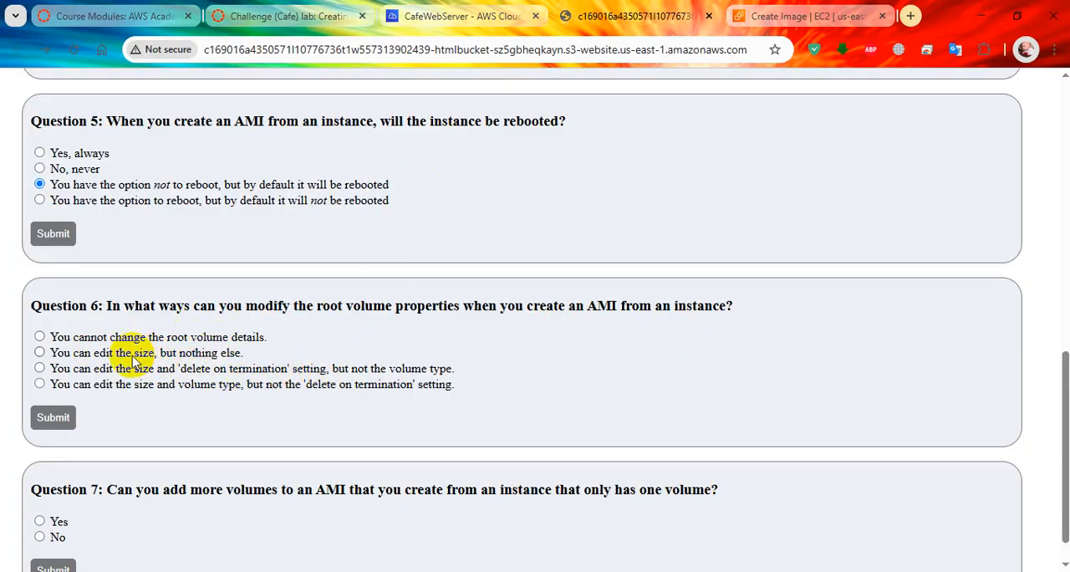
# Step: Submit "You can edit the size and 'delete on termination' setting, but not the volume type" as the answer to question 6
pyautogui.click(87, 354)
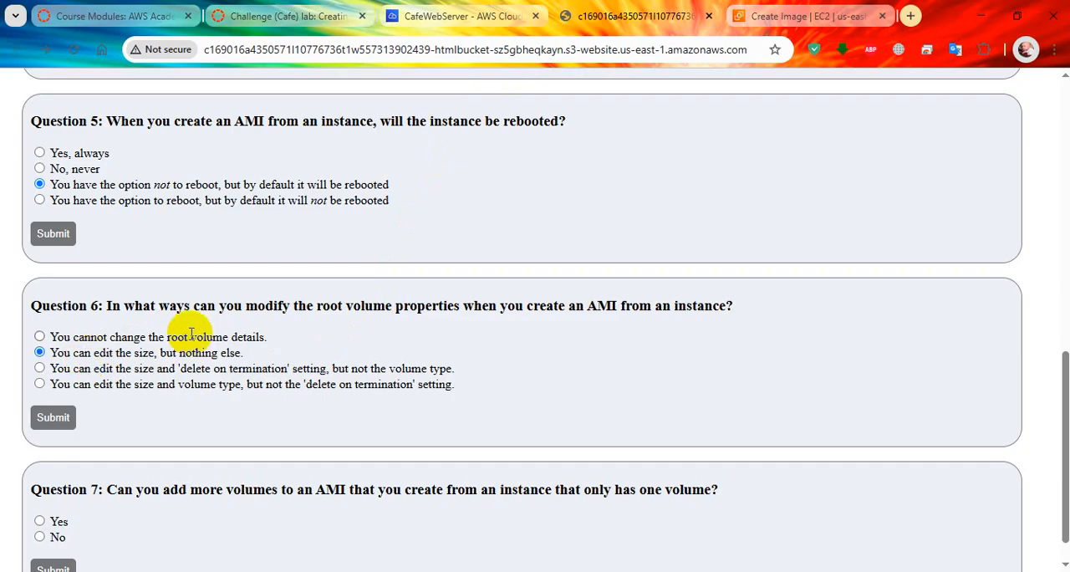
pyautogui.click(744, 25)
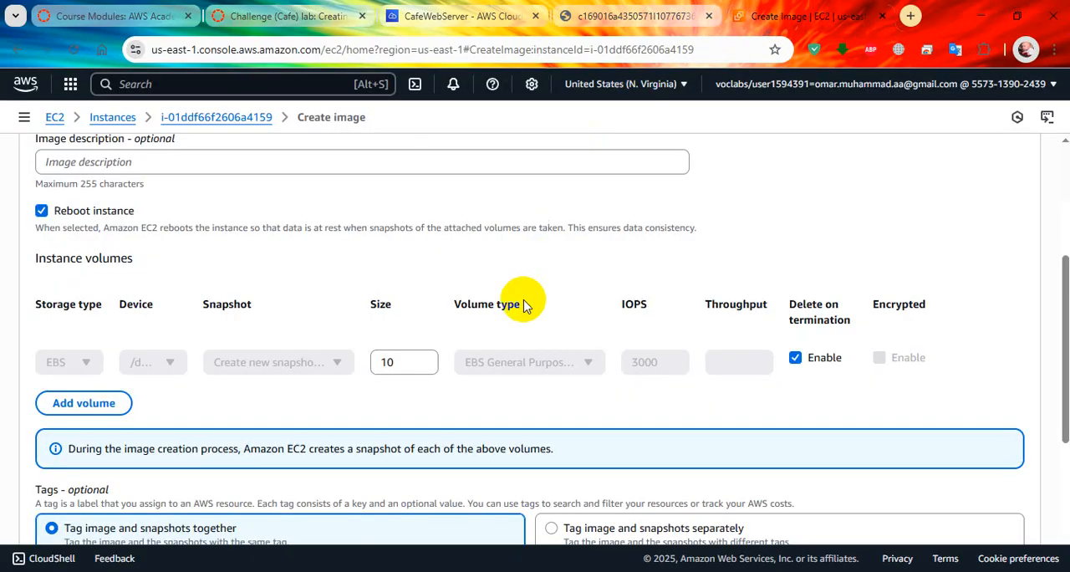
pyautogui.click(611, 17)
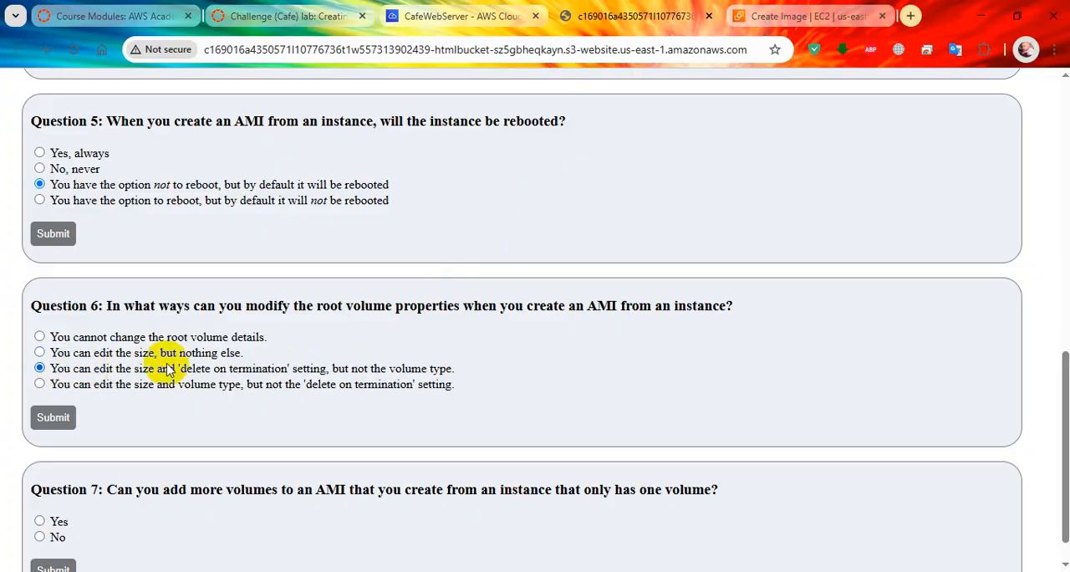
pyautogui.click(794, 15)
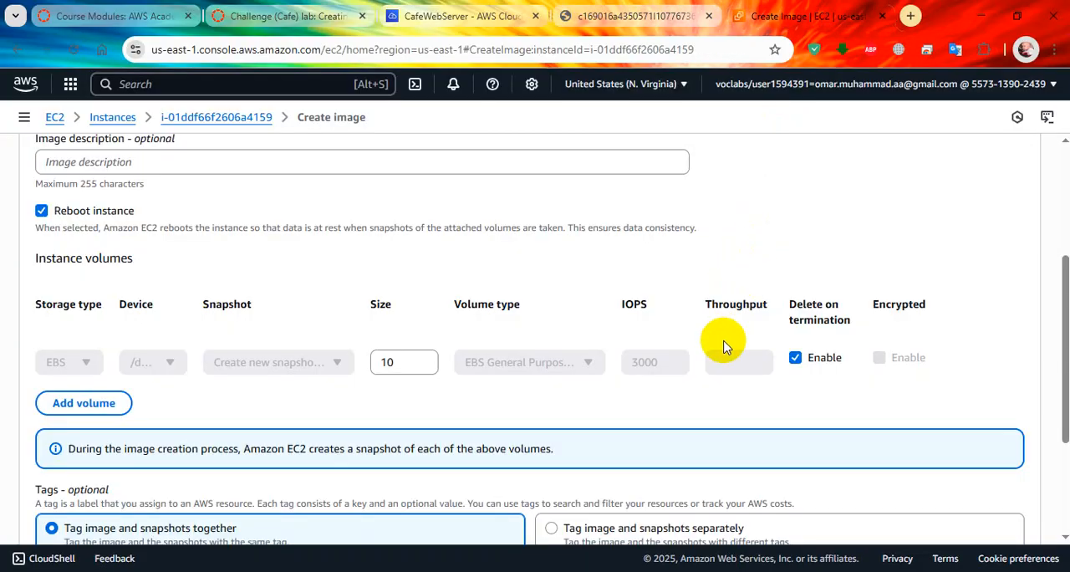
pyautogui.click(619, 15)
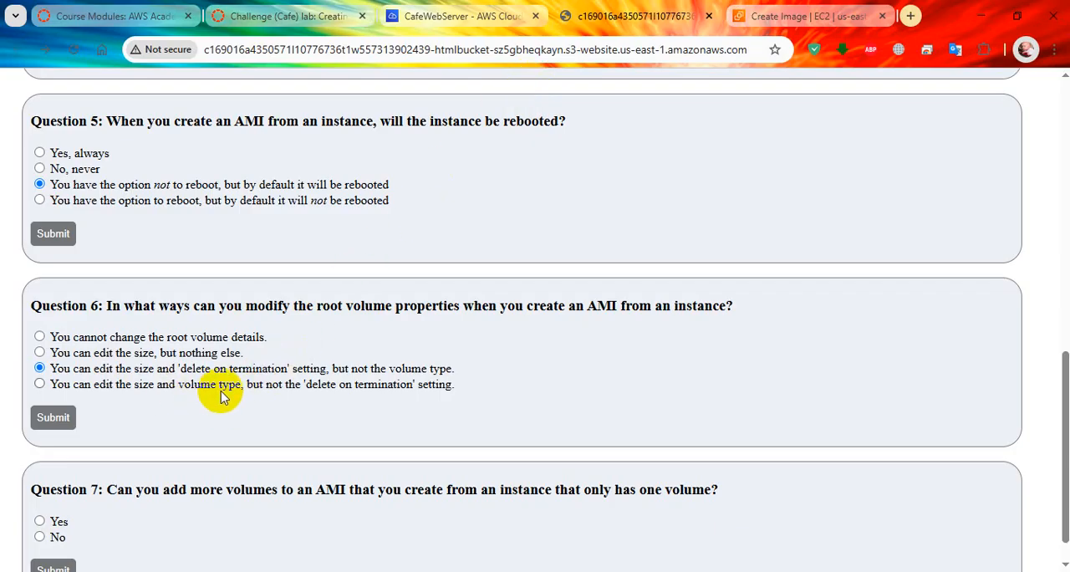
pyautogui.click(51, 418)
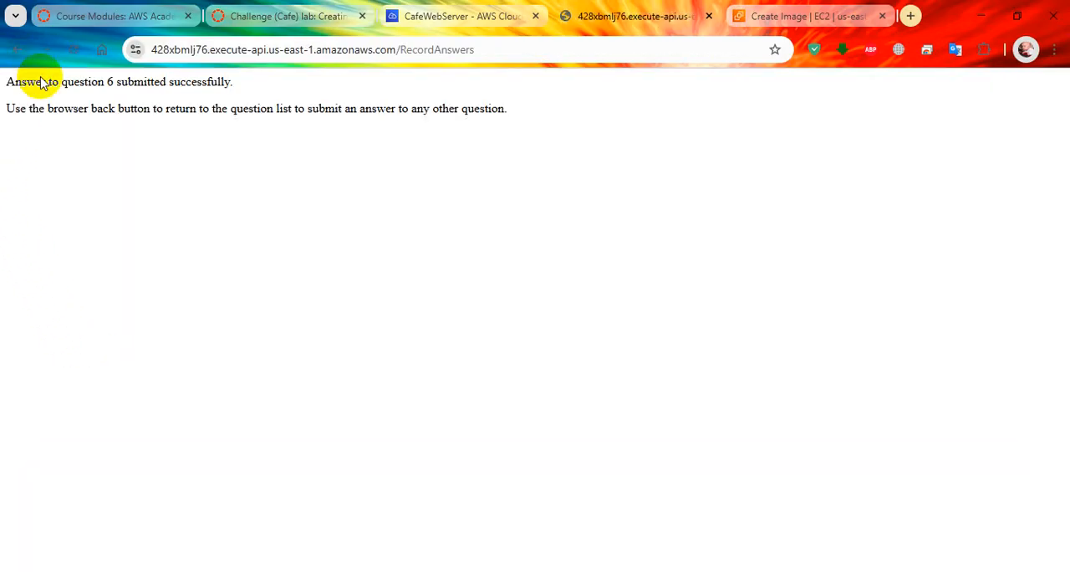
# Step: Check the volume options on the Create image page for question 7, submit the answer Yes and return to the question list
pyautogui.hotkey('alt', 'Left')
pyautogui.scroll(-1, 256, 382)
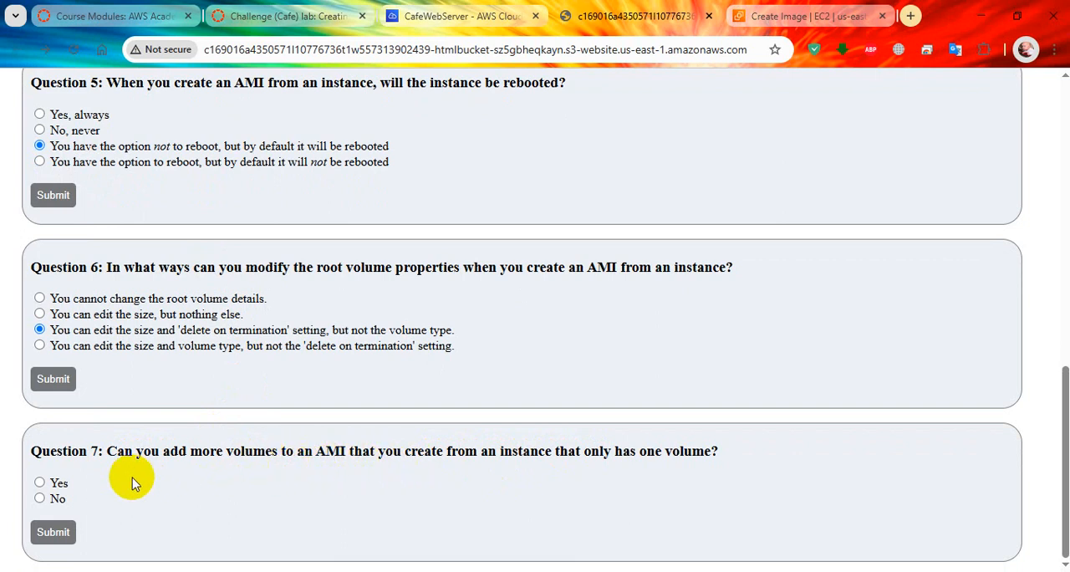
pyautogui.click(798, 15)
pyautogui.scroll(-1, 451, 351)
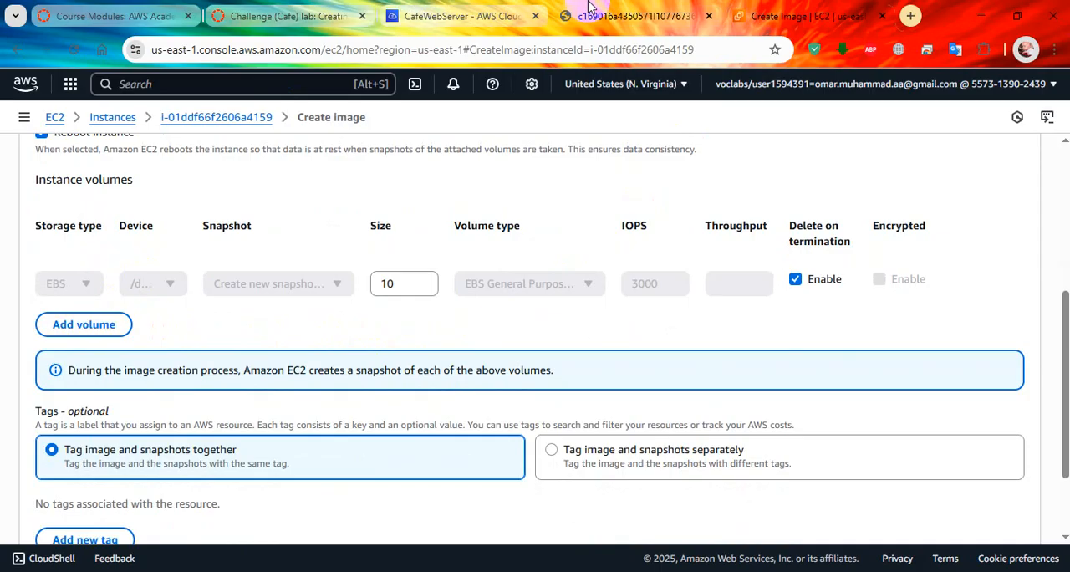
pyautogui.click(626, 15)
pyautogui.click(55, 532)
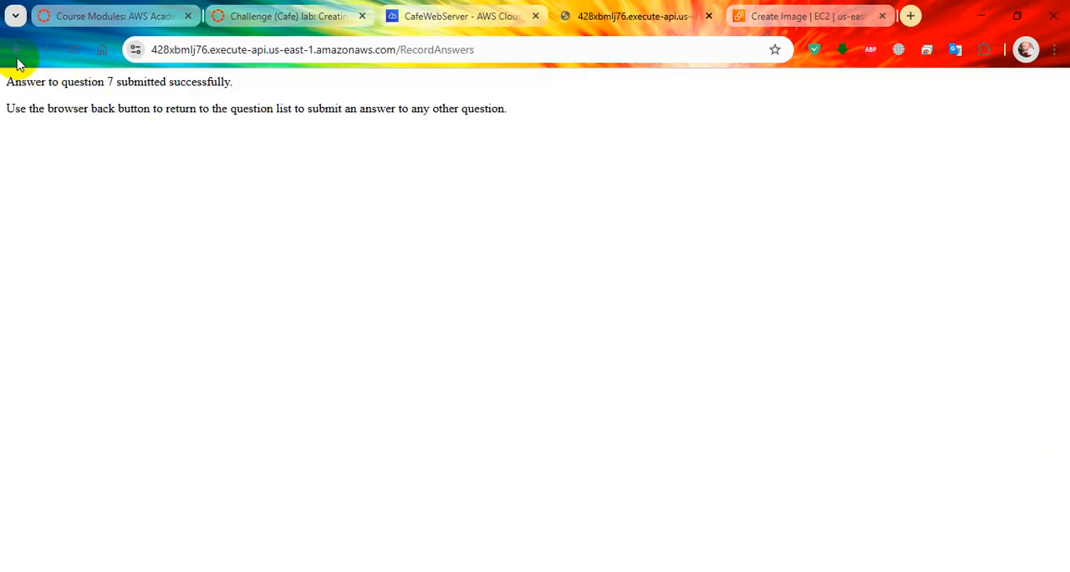
pyautogui.hotkey('alt', 'Left')
# Step: Submit the lab for grading on the AWS Academy page and read instruction steps 45 to 47 on configuring the AMI
pyautogui.click(334, 23)
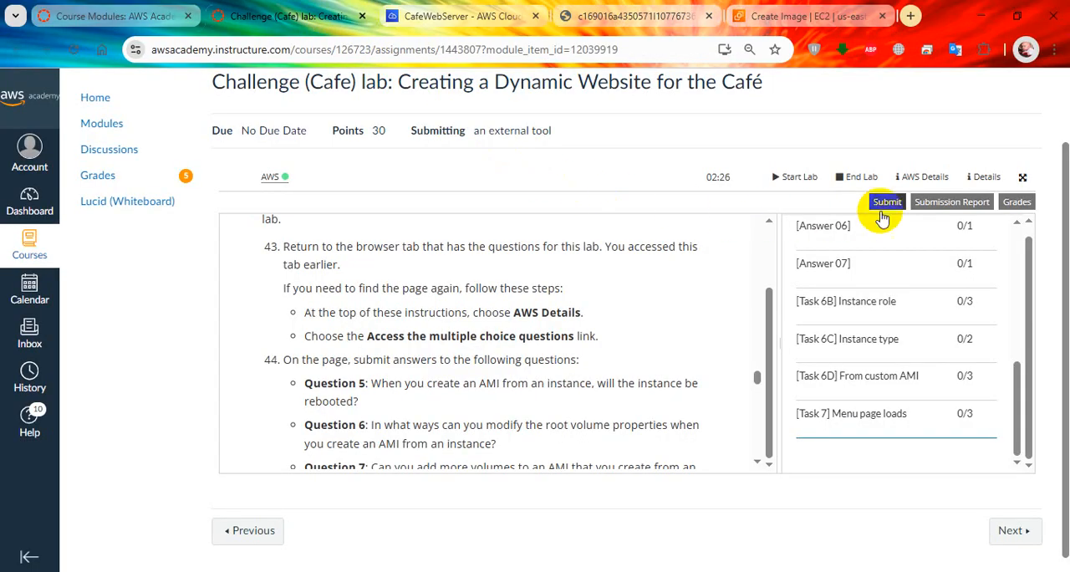
pyautogui.click(889, 203)
pyautogui.click(852, 249)
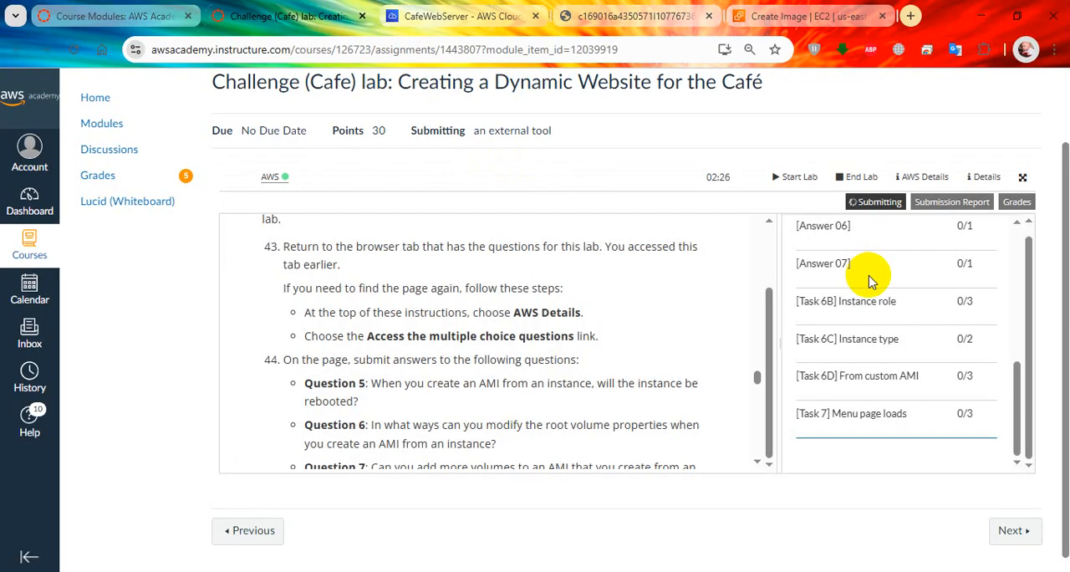
pyautogui.scroll(2, 869, 284)
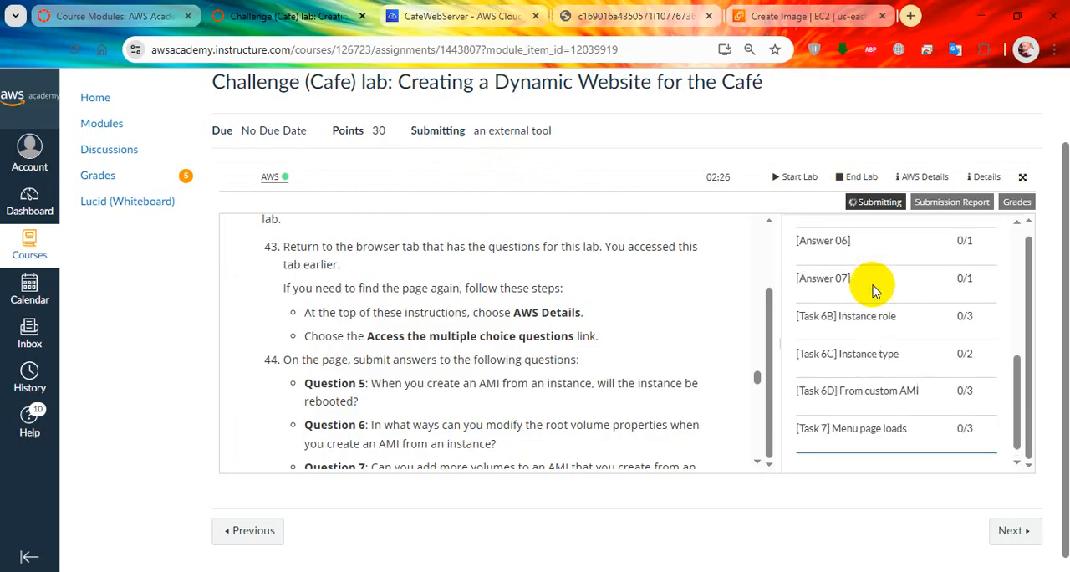
pyautogui.scroll(-3, 472, 339)
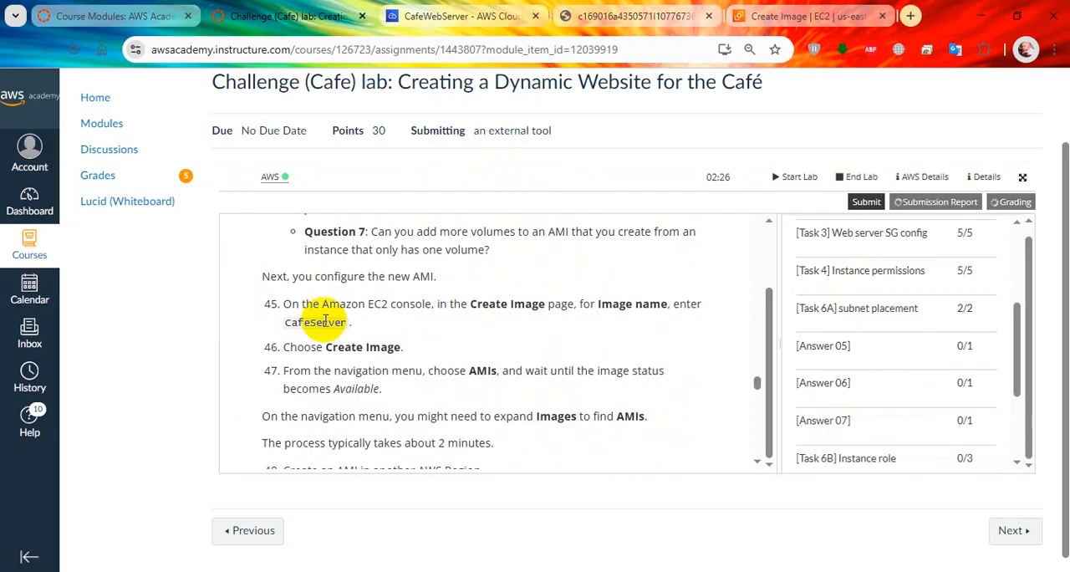
# Step: On the EC2 Create image page, name the image CafeServer and create it with the default volume and tag settings
pyautogui.click(759, 16)
pyautogui.scroll(4, 175, 325)
pyautogui.click(148, 323)
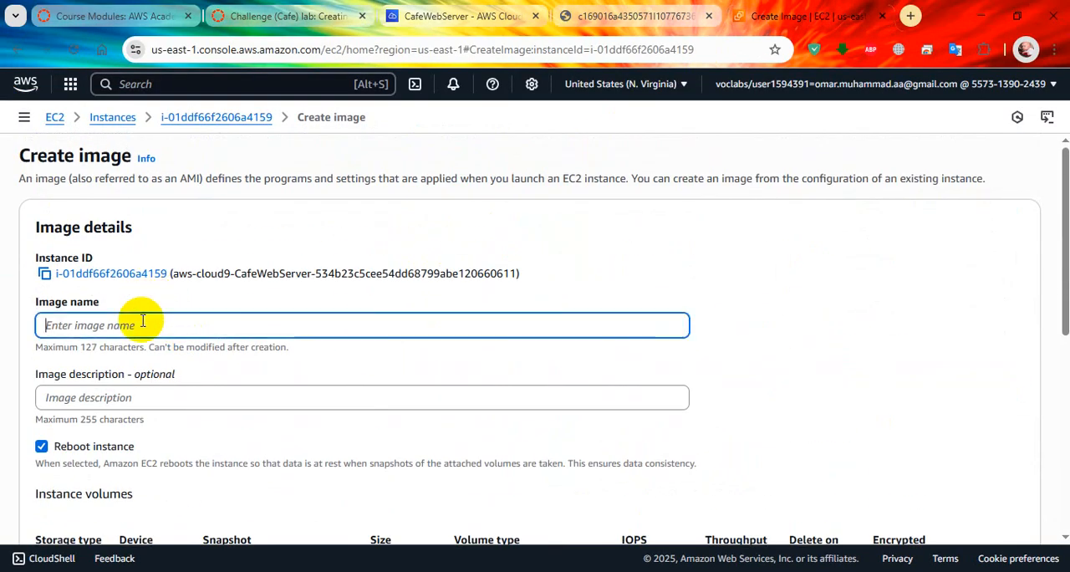
pyautogui.write('CafeServer')
pyautogui.click(288, 16)
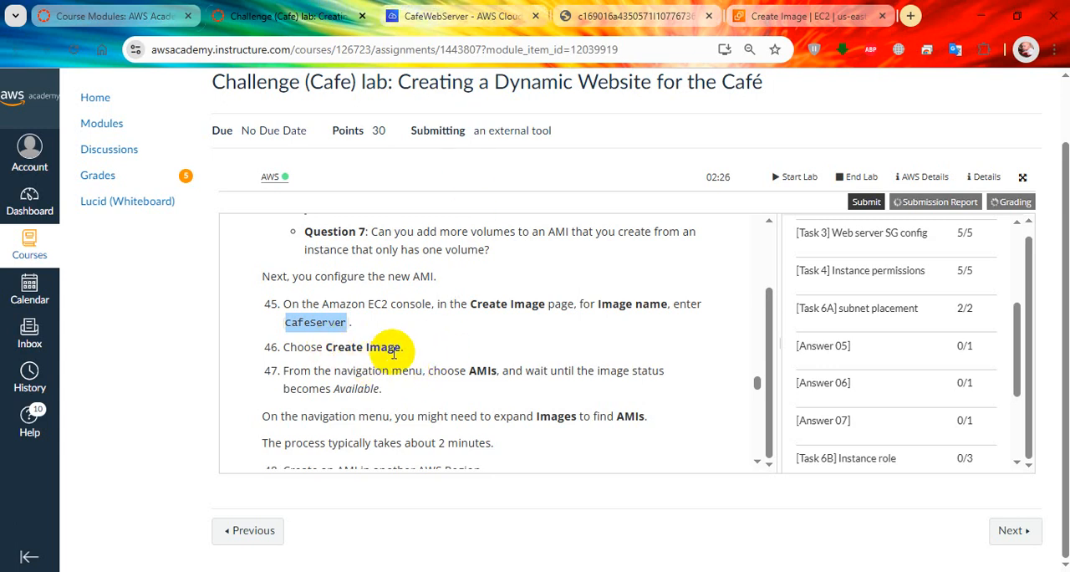
pyautogui.click(802, 16)
pyautogui.scroll(-1, 434, 401)
pyautogui.scroll(-2, 434, 401)
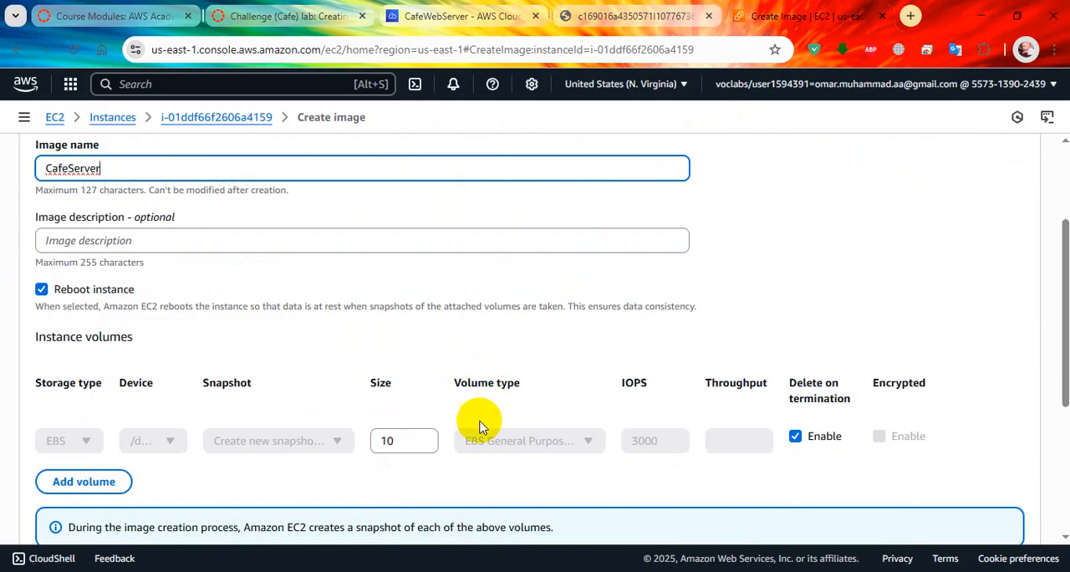
pyautogui.scroll(-3, 473, 426)
pyautogui.click(986, 499)
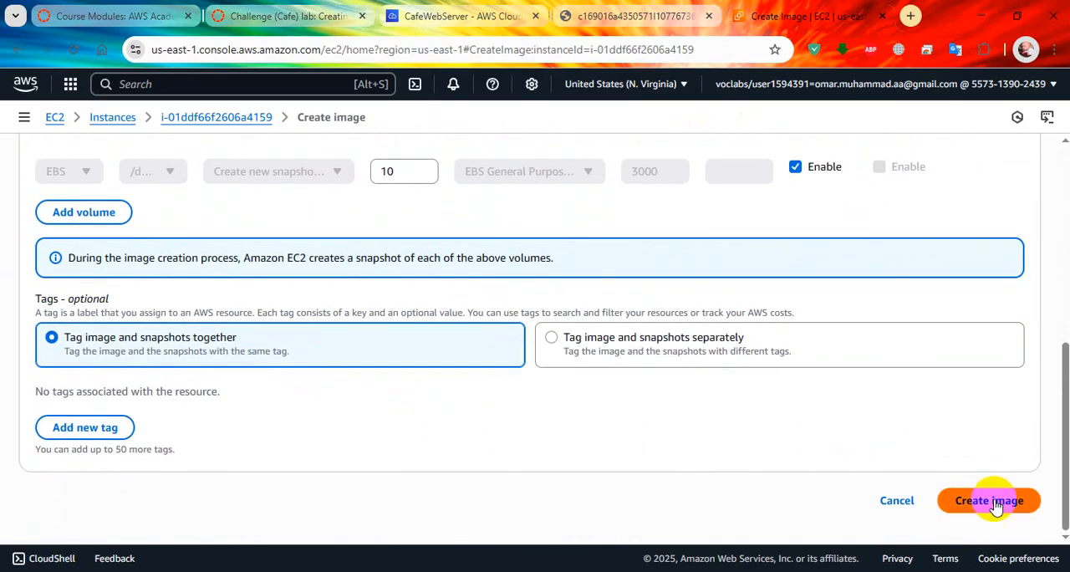
# Step: Return to the lab instructions and read steps 47 and 48 on the AMI status and the Oregon (us-west-2) instance
pyautogui.click(619, 16)
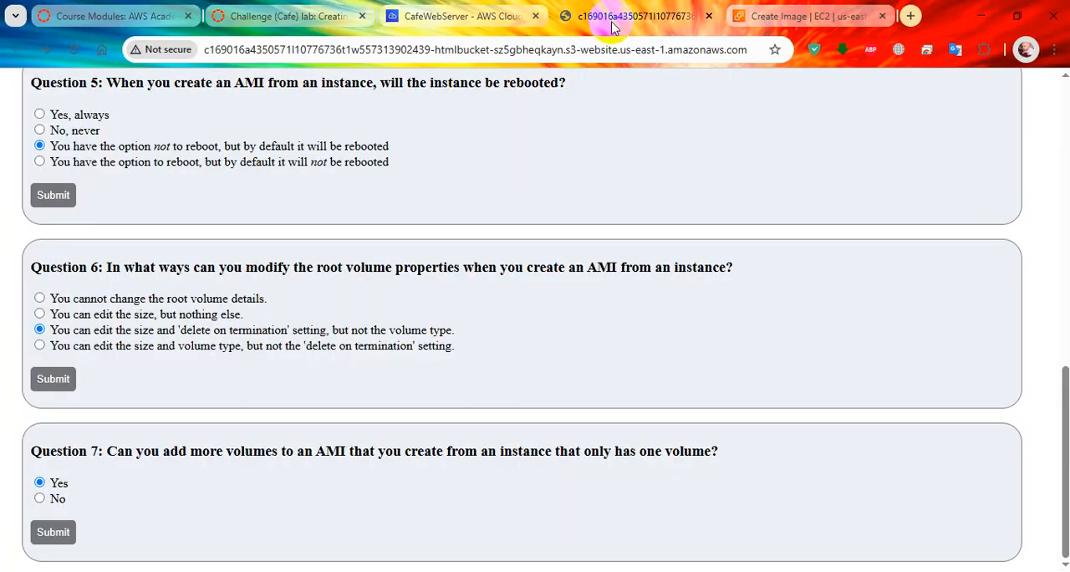
pyautogui.click(468, 16)
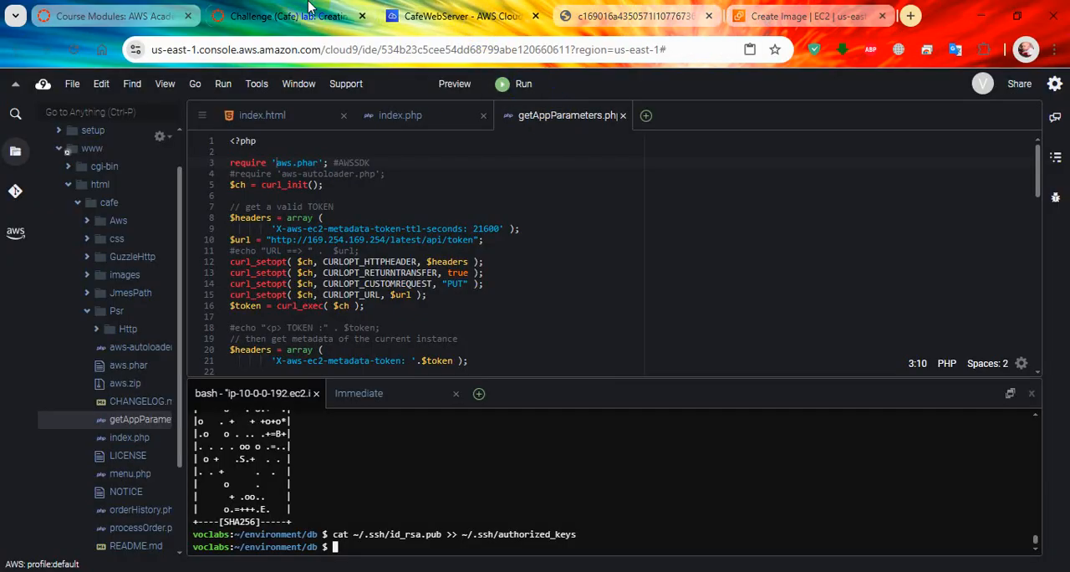
pyautogui.click(284, 16)
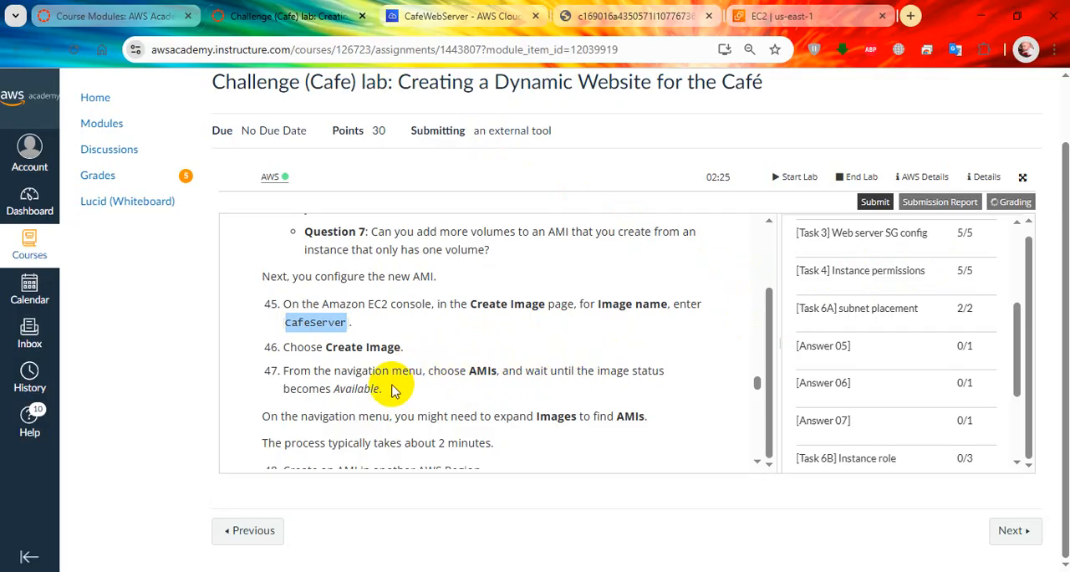
pyautogui.scroll(-1, 390, 422)
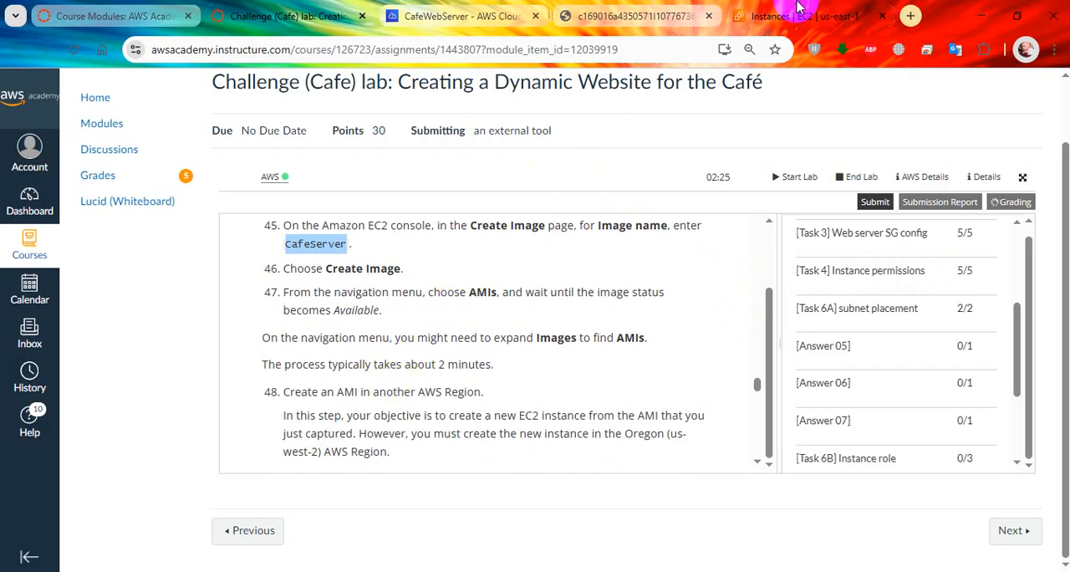
# Step: Switch to the EC2 console and open the list of AMIs owned by the account
pyautogui.click(755, 7)
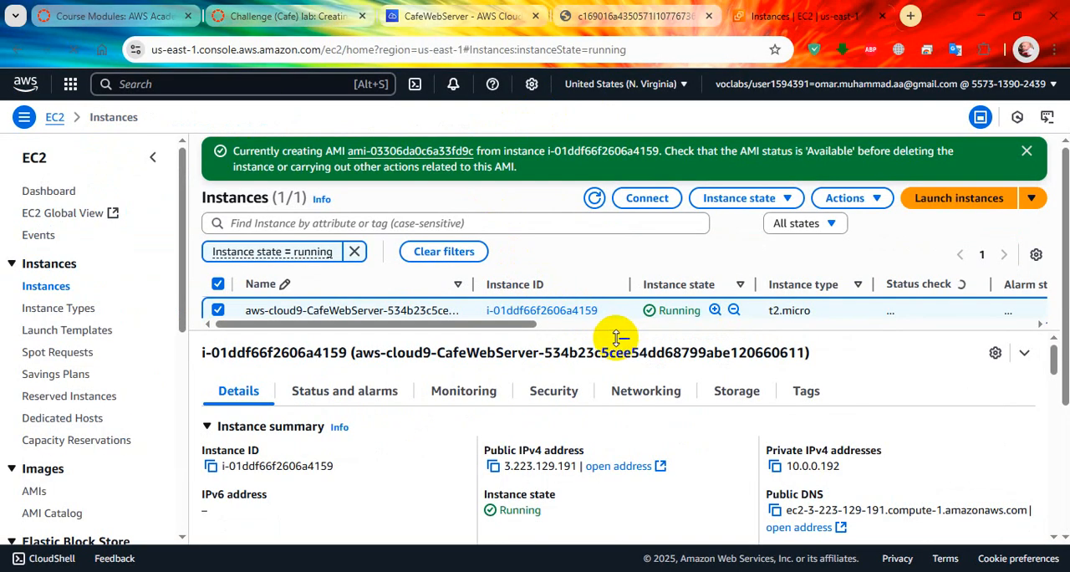
pyautogui.scroll(-3, 79, 362)
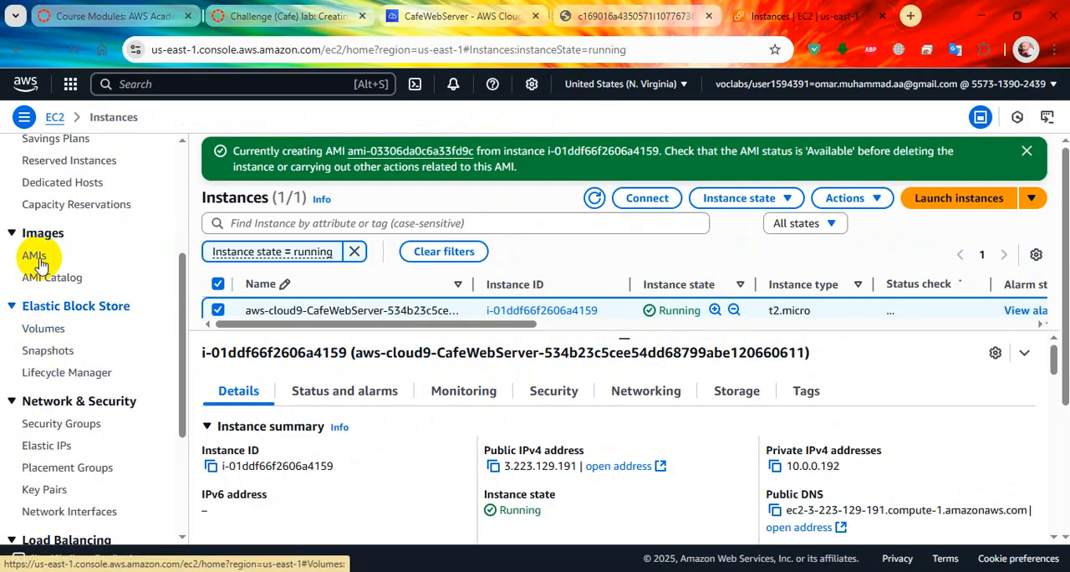
pyautogui.click(47, 262)
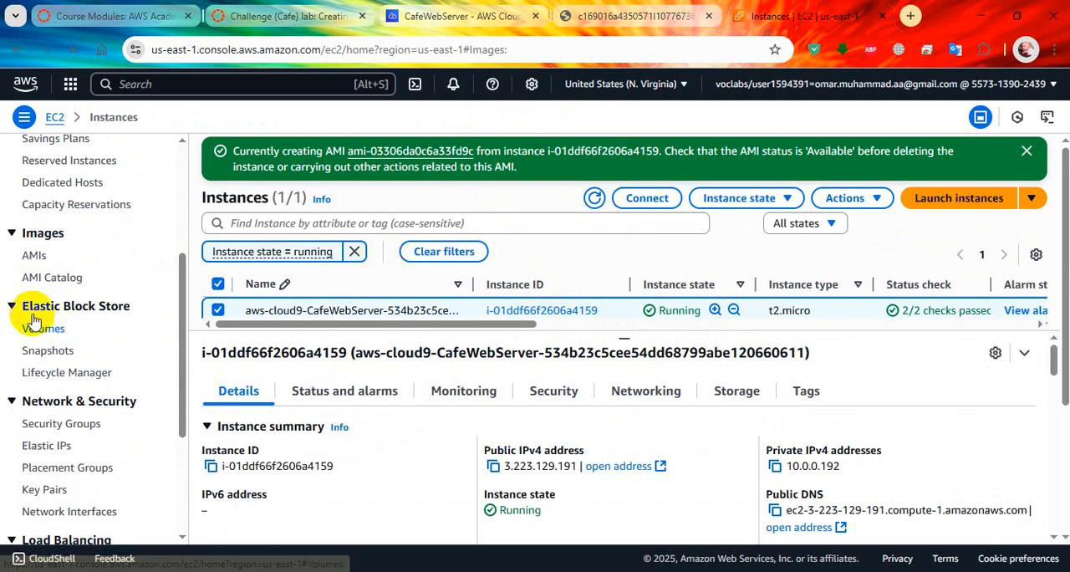
pyautogui.click(38, 259)
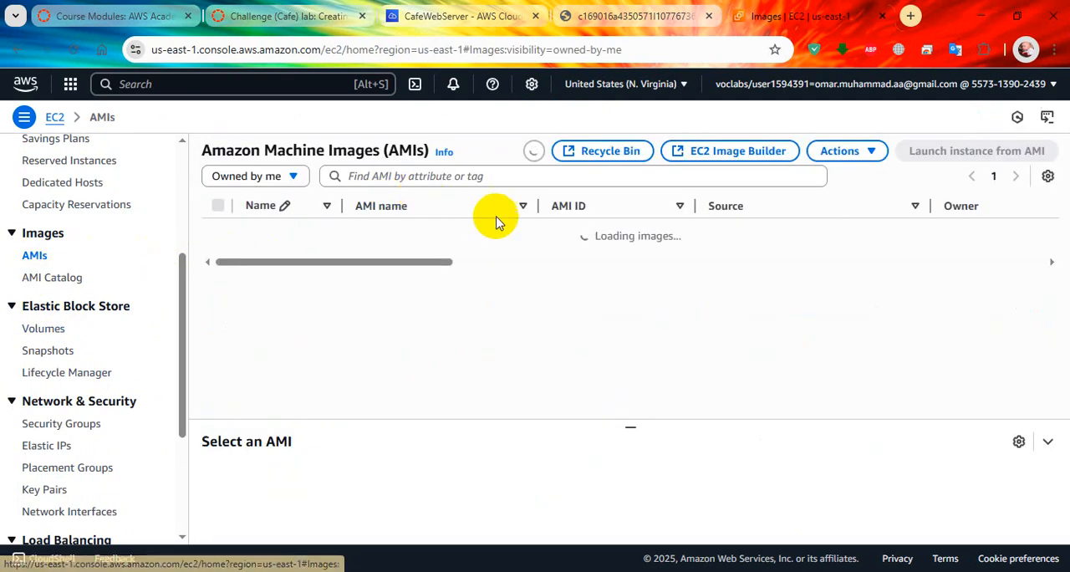
# Step: Return to the lab page and review the grading results for answers 05 to 07 and the remaining tasks
pyautogui.click(464, 17)
pyautogui.click(322, 18)
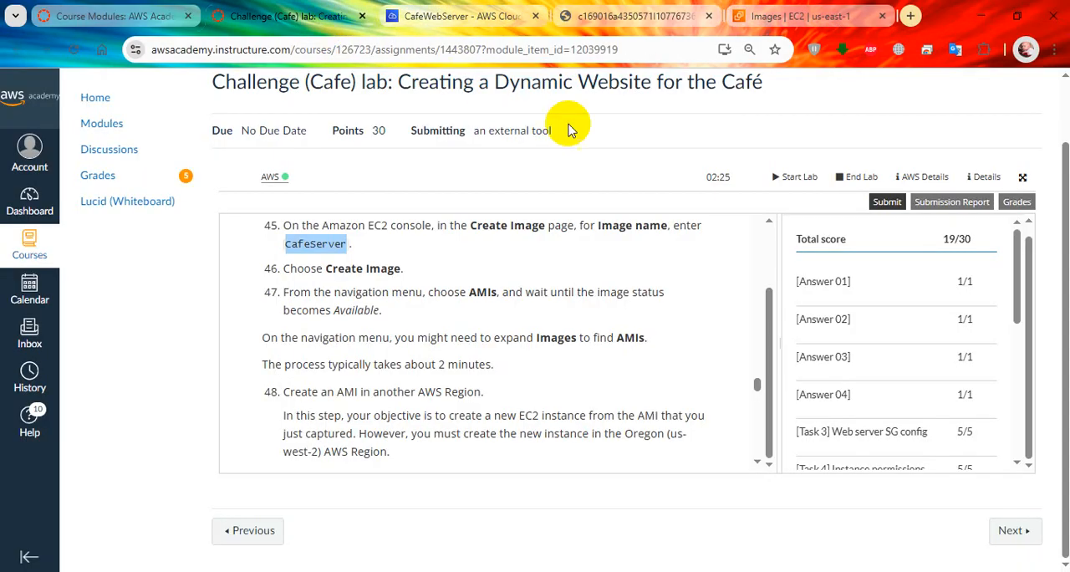
pyautogui.scroll(-3, 908, 353)
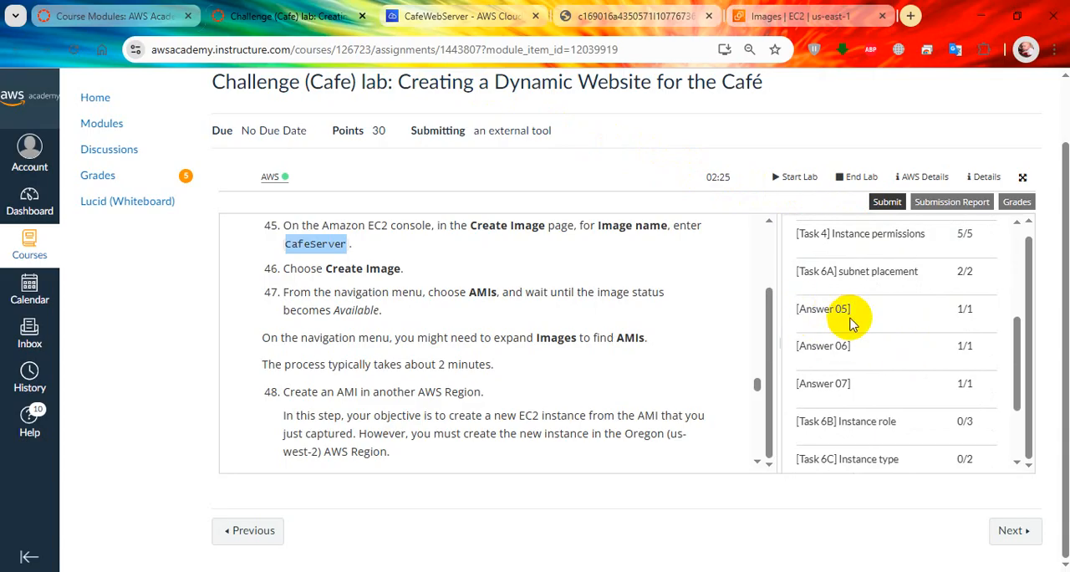
pyautogui.scroll(-2, 857, 399)
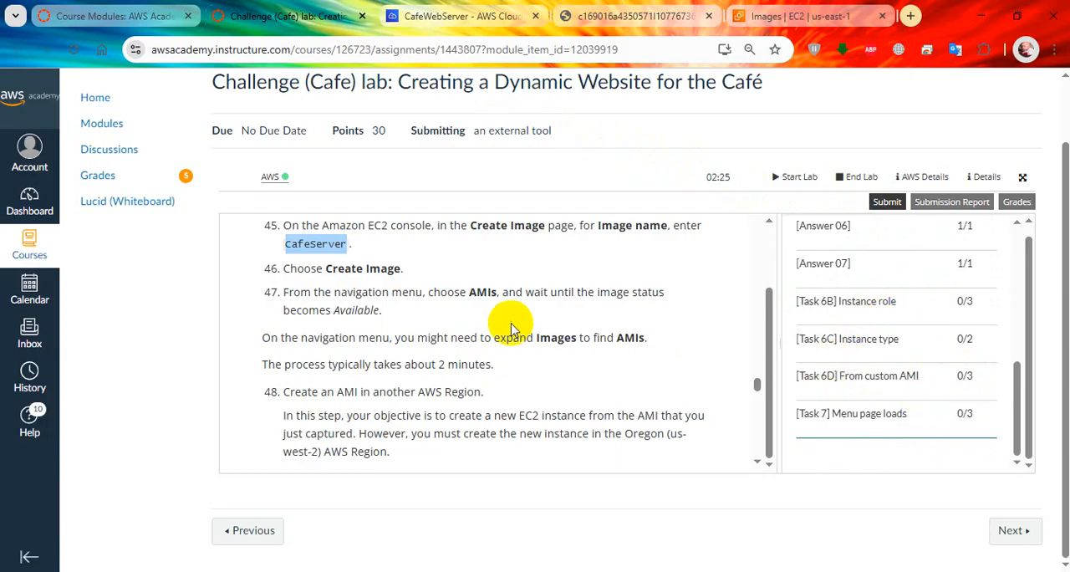
# Step: Check the status of the CafeServer image in the EC2 AMI list
pyautogui.click(779, 7)
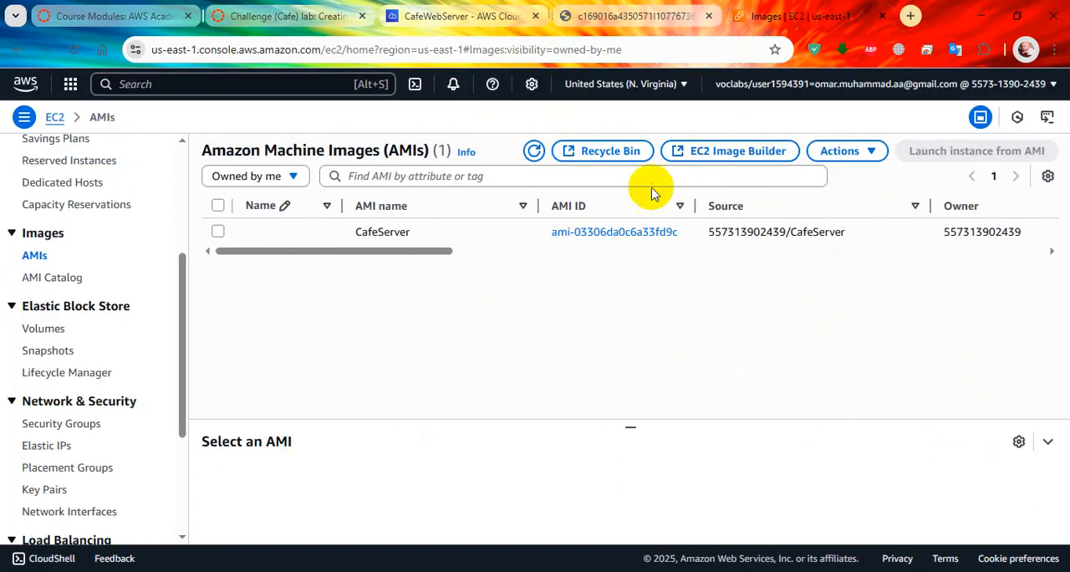
pyautogui.moveTo(440, 256); pyautogui.dragTo(619, 258)
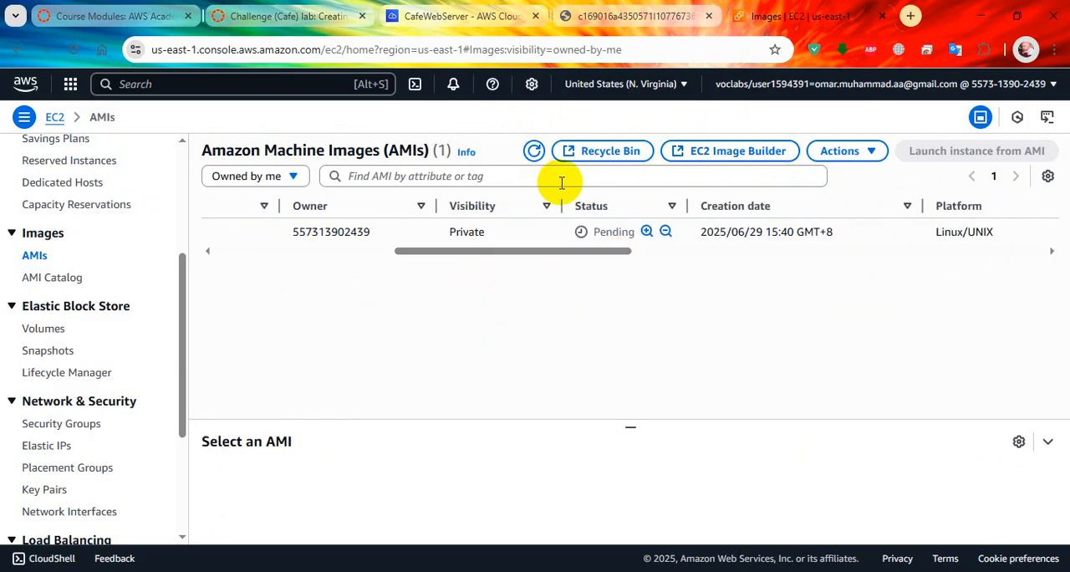
# Step: Return to the lab instructions, read step 48 on making the AMI available in another Region, and expand Tip #1
pyautogui.click(459, 16)
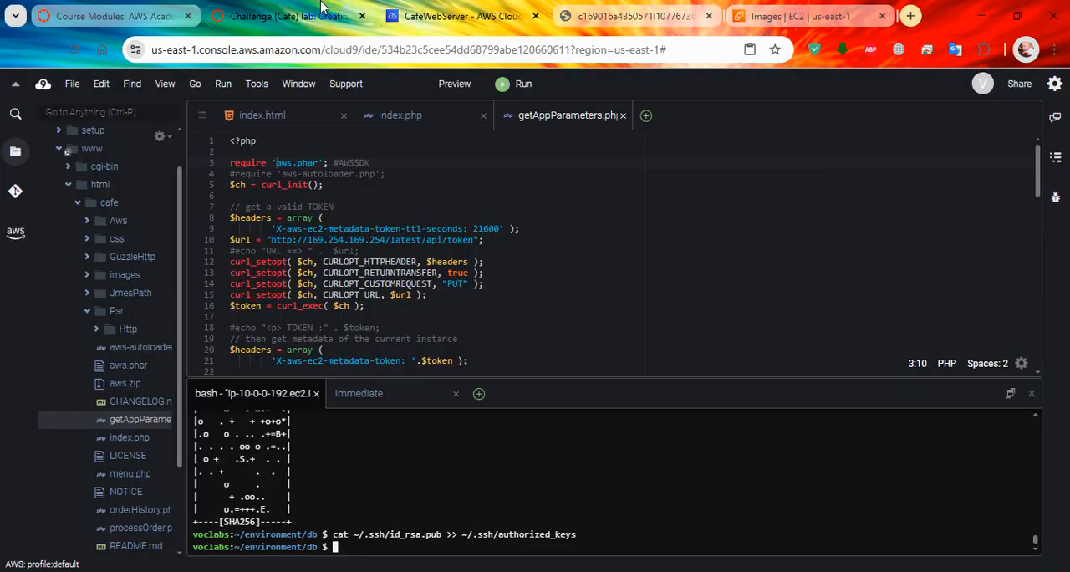
pyautogui.click(284, 16)
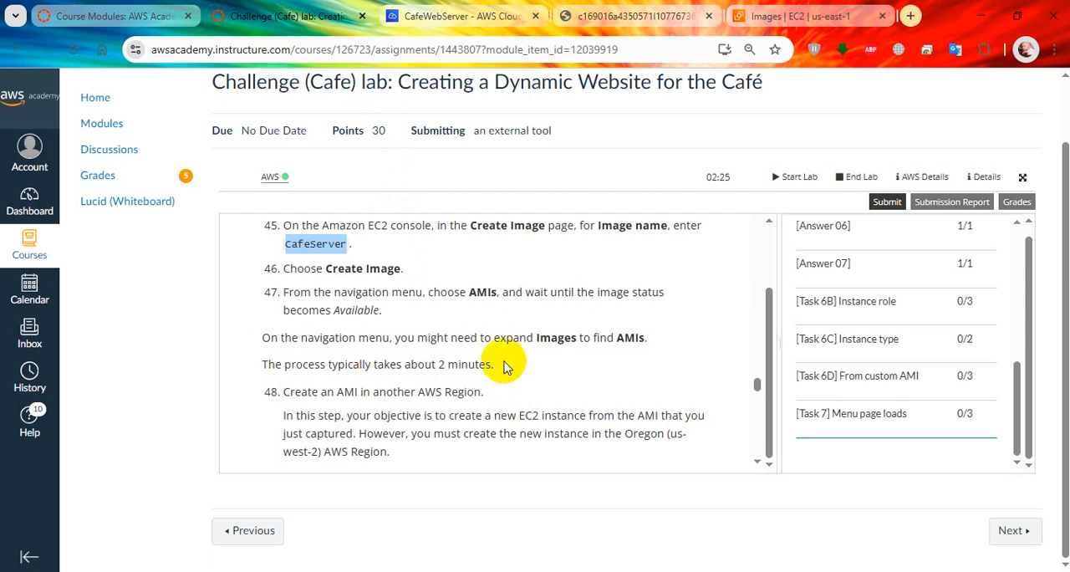
pyautogui.scroll(-1, 512, 369)
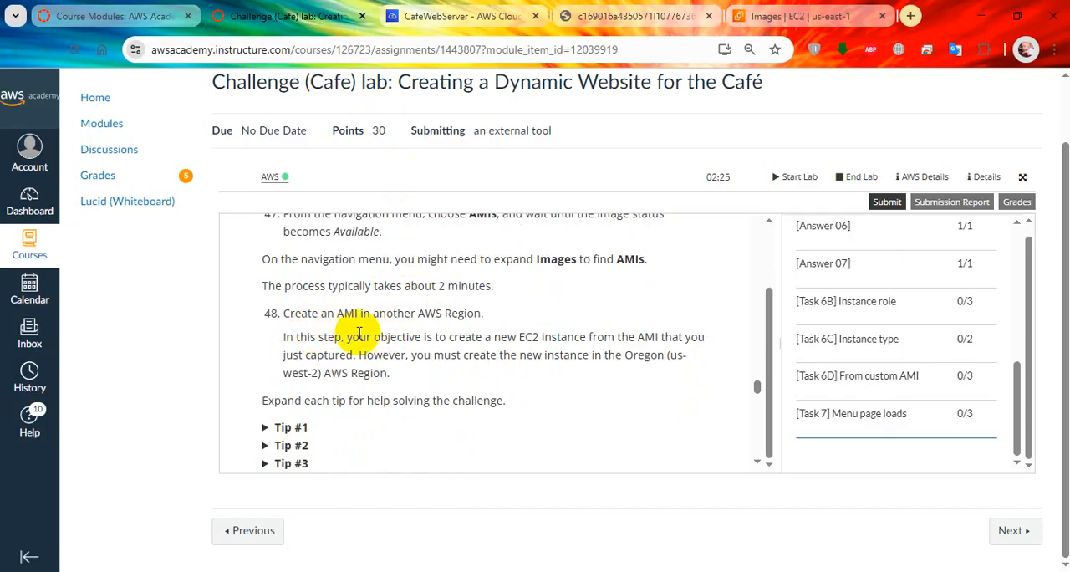
pyautogui.scroll(1, 385, 330)
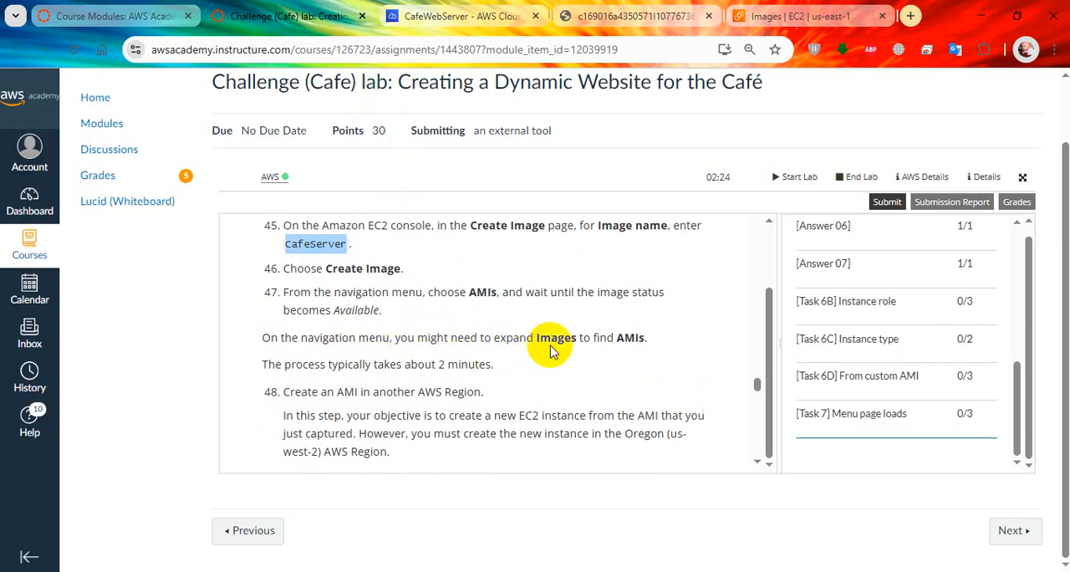
pyautogui.scroll(-1, 501, 355)
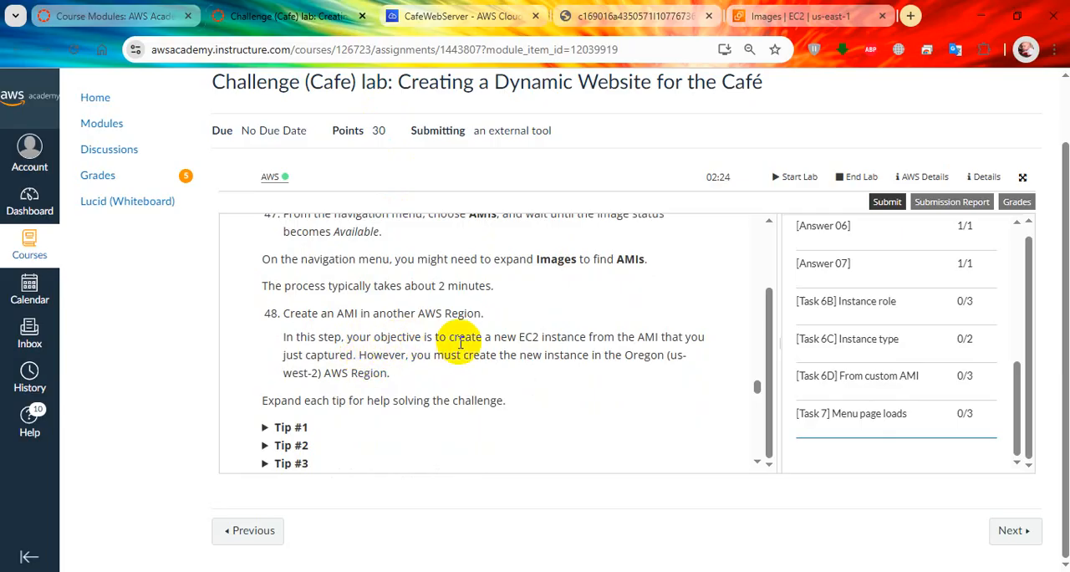
pyautogui.scroll(-1, 458, 342)
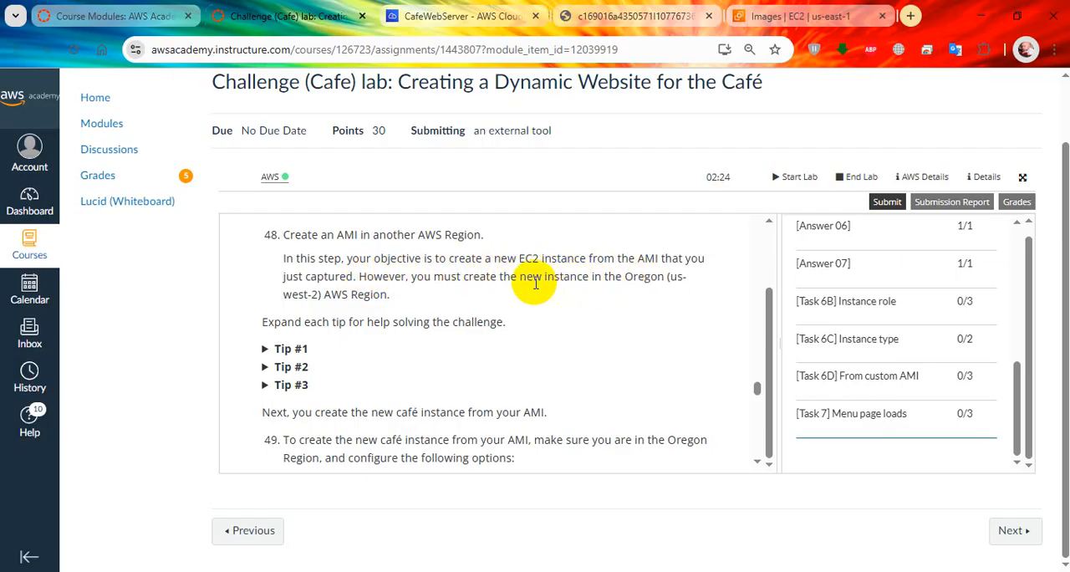
pyautogui.click(265, 352)
pyautogui.scroll(-1, 384, 351)
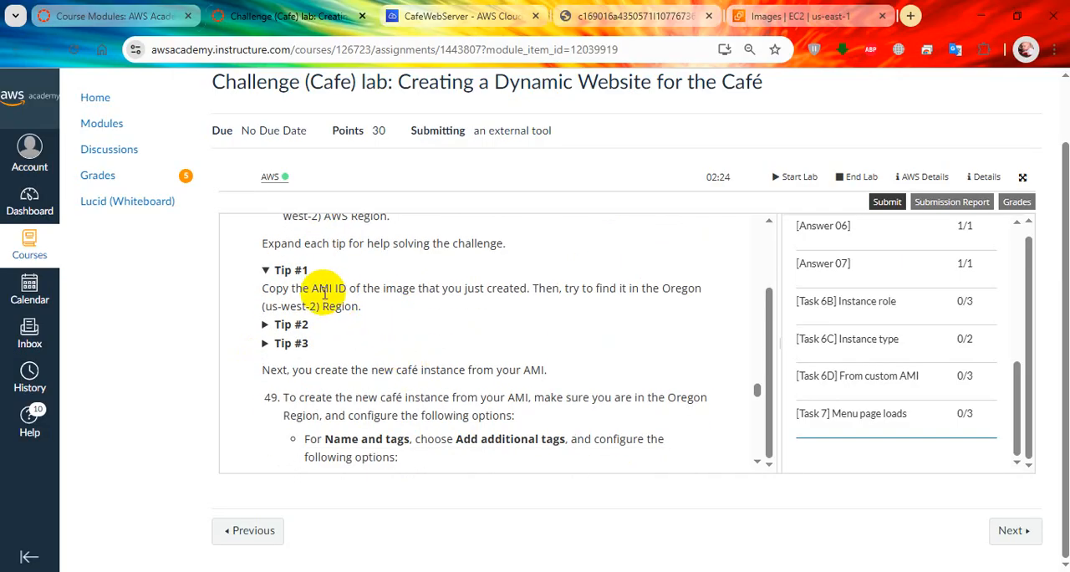
# Step: Copy the CafeServer image's AMI ID from the EC2 AMI list into a new Notepad document
pyautogui.click(760, 15)
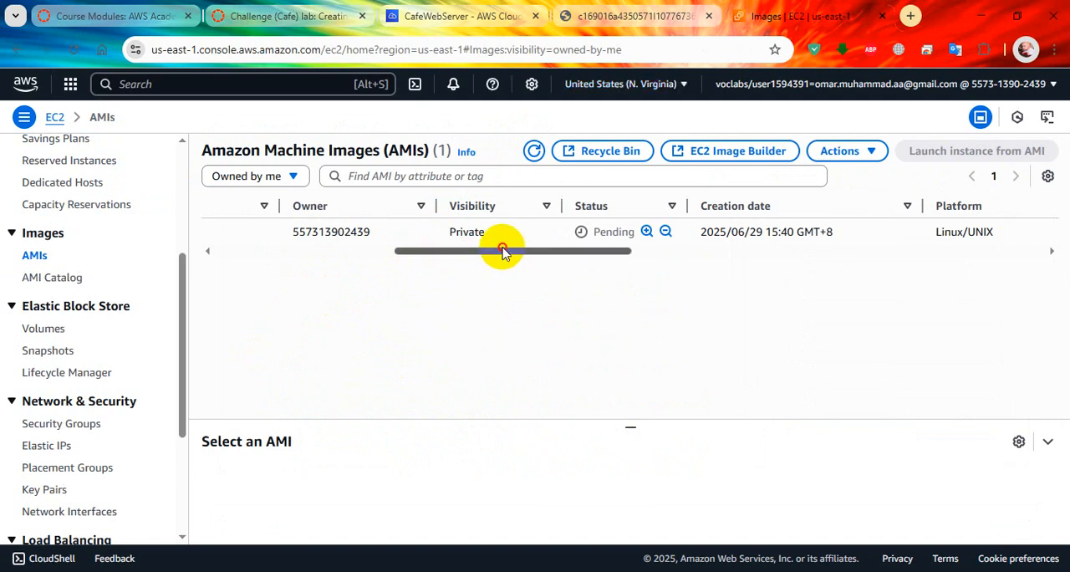
pyautogui.moveTo(503, 252); pyautogui.dragTo(234, 253)
pyautogui.moveTo(530, 232); pyautogui.dragTo(671, 248)
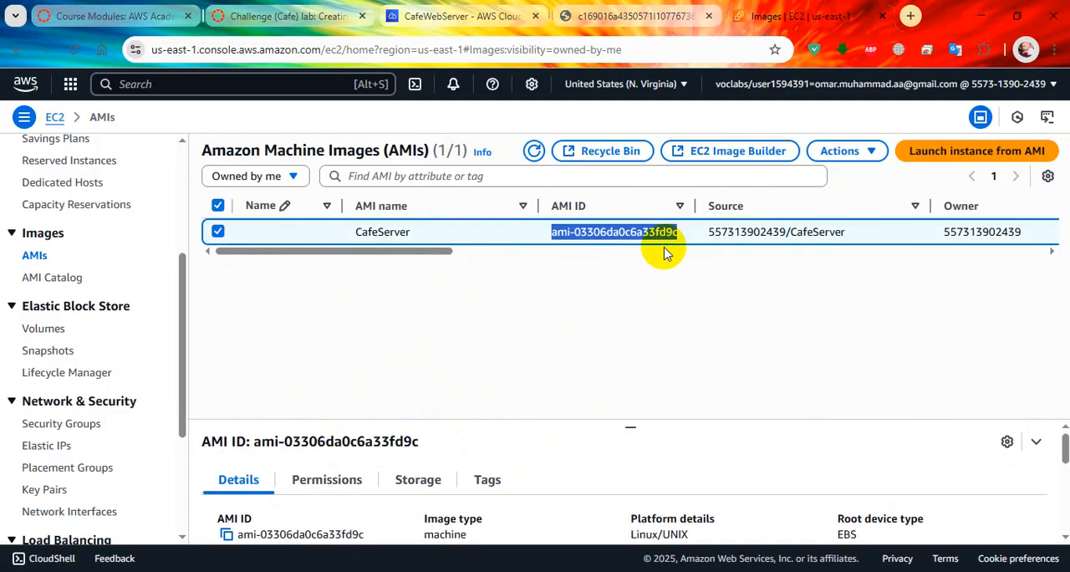
pyautogui.press('super+r')
pyautogui.write('notepad')
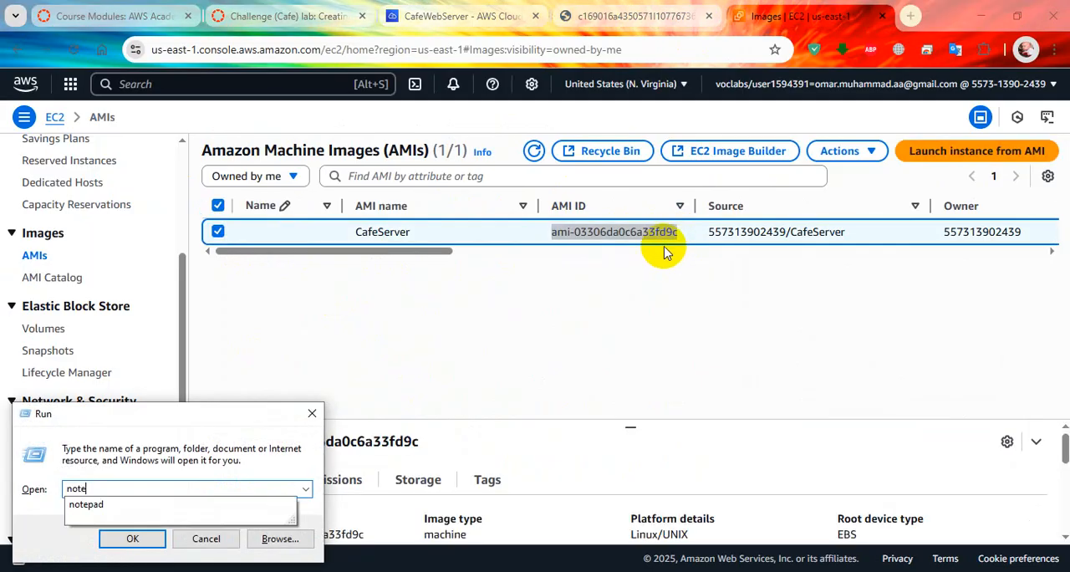
pyautogui.press('Return')
pyautogui.write('ami-03306da0c6a33fd9c')
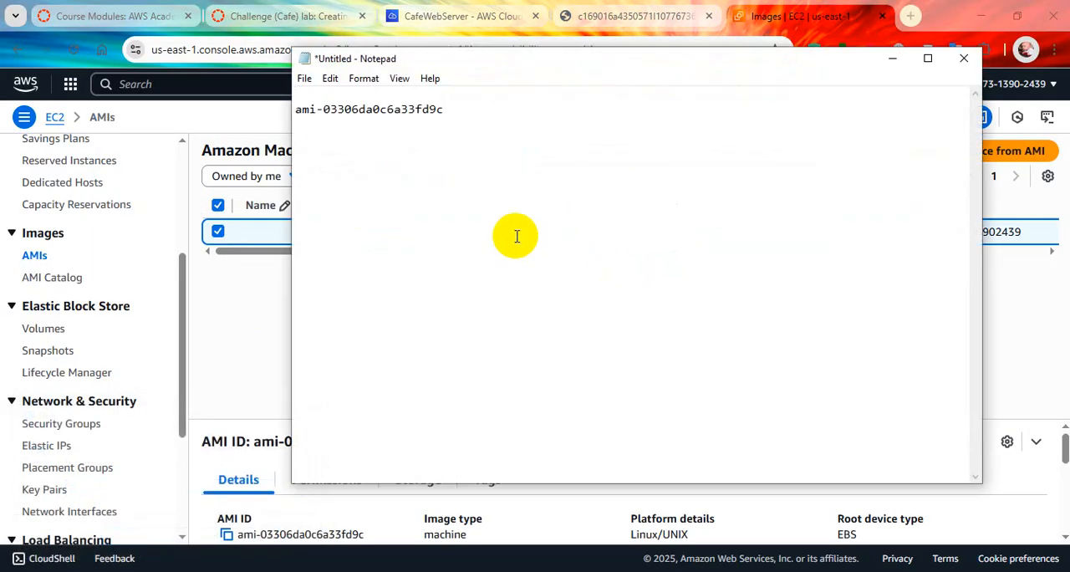
pyautogui.click(267, 338)
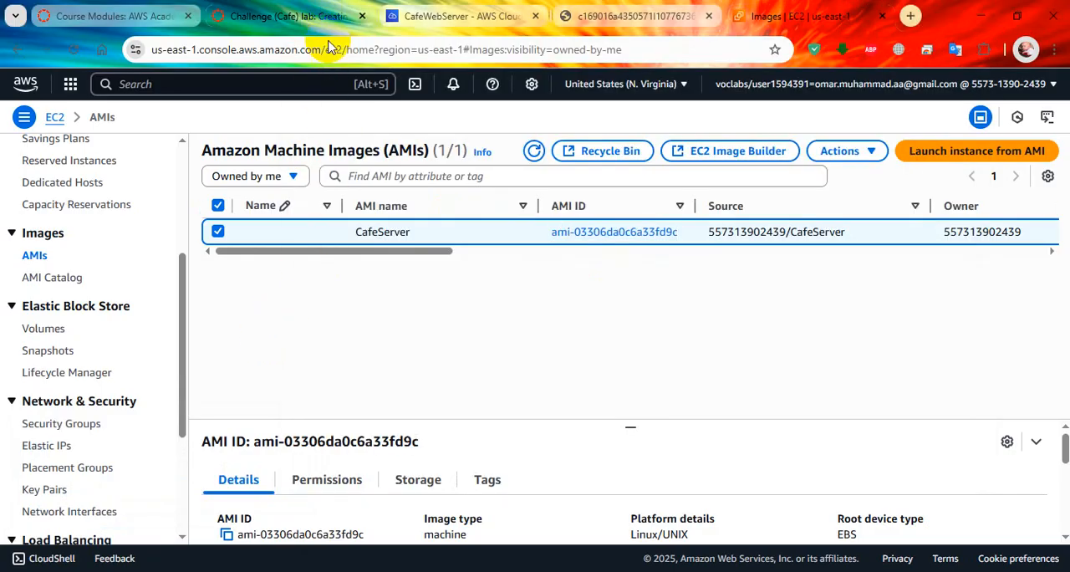
# Step: Return to the lab instructions, expand Tip #2 and Tip #3, and read them together with the start of step 49
pyautogui.click(326, 18)
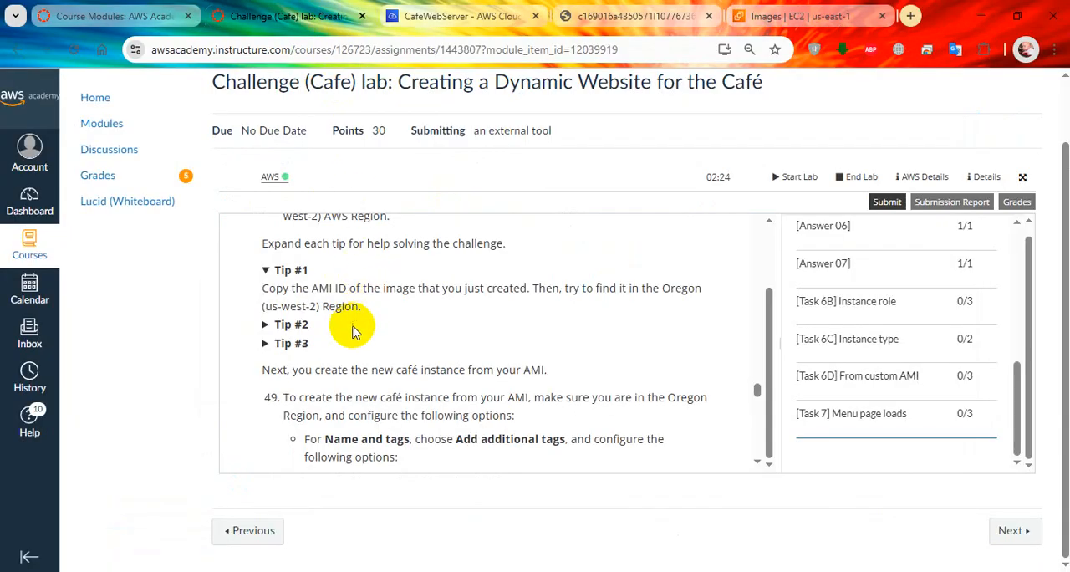
pyautogui.click(272, 324)
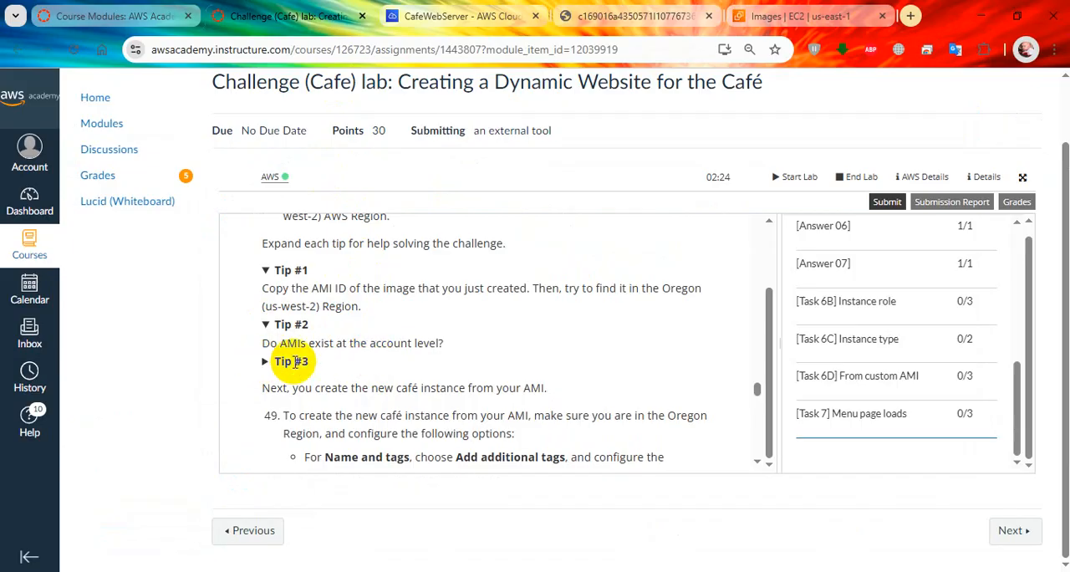
pyautogui.click(272, 361)
pyautogui.scroll(-1, 308, 361)
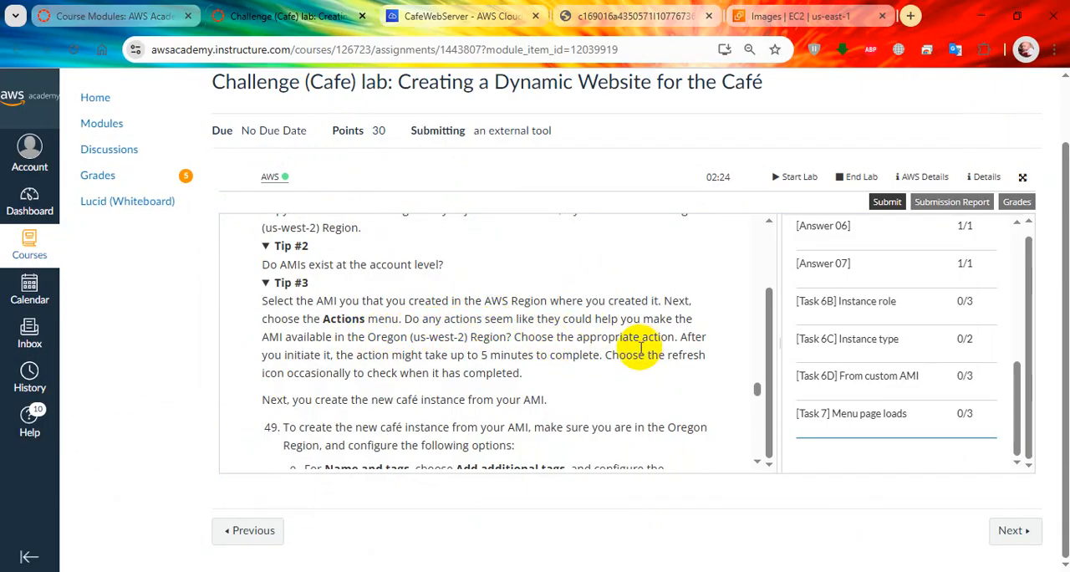
pyautogui.scroll(-2, 416, 380)
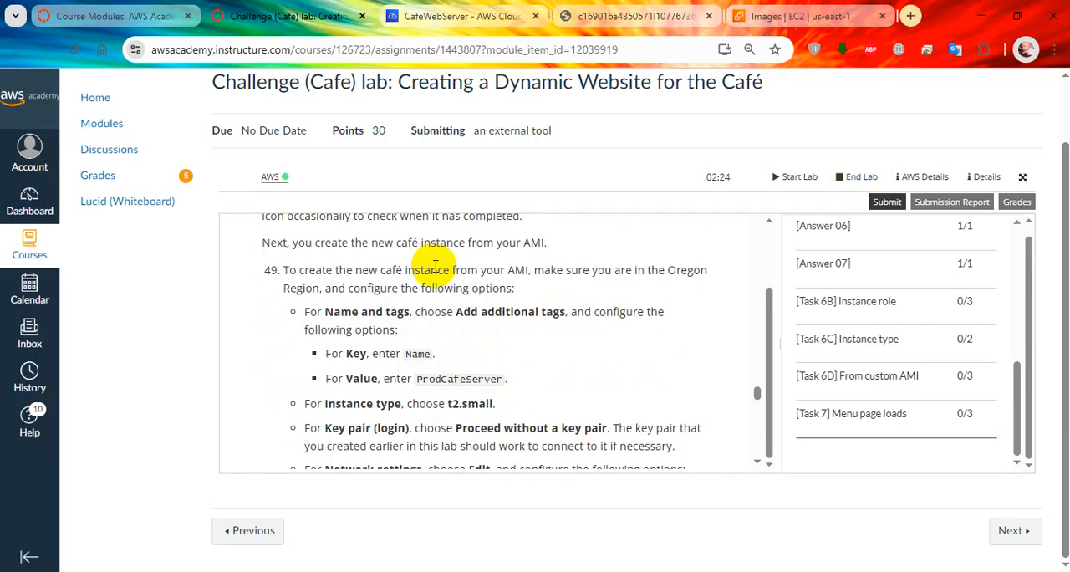
pyautogui.scroll(1, 434, 266)
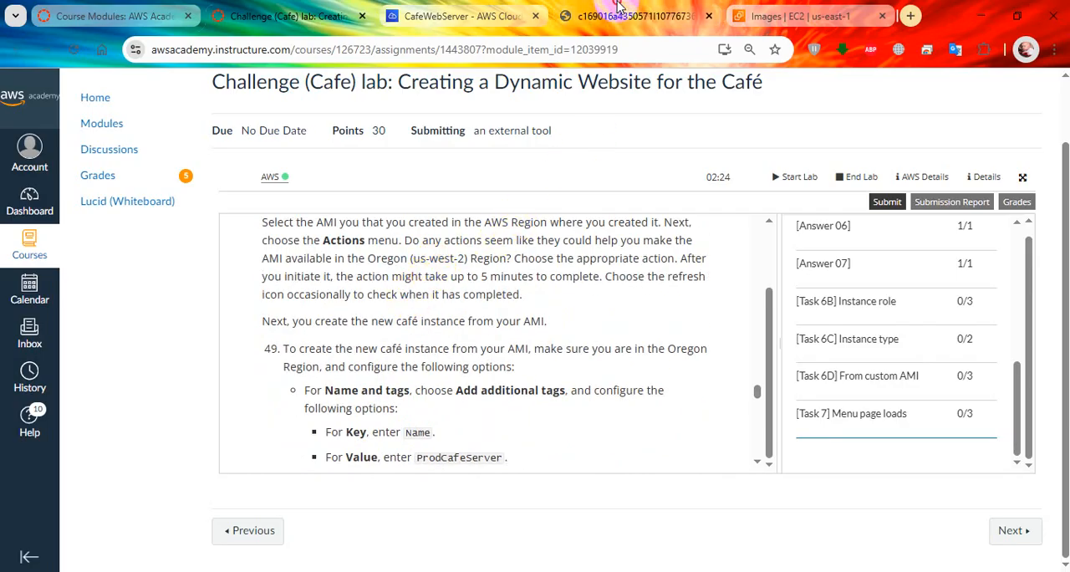
# Step: Close the browser tab with the lab's quiz questions and return to the EC2 AMI list
pyautogui.click(619, 9)
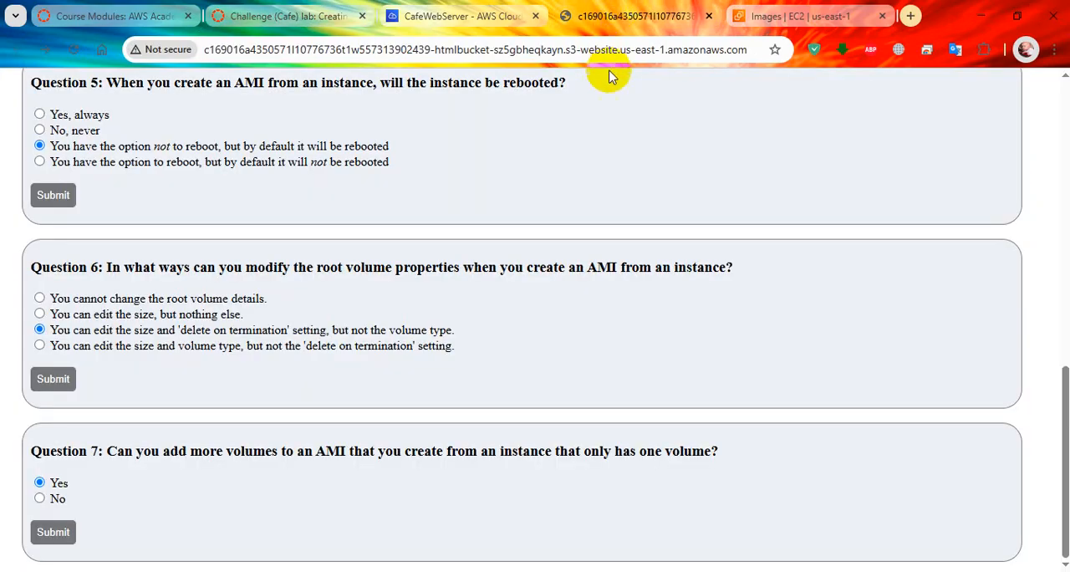
pyautogui.click(710, 15)
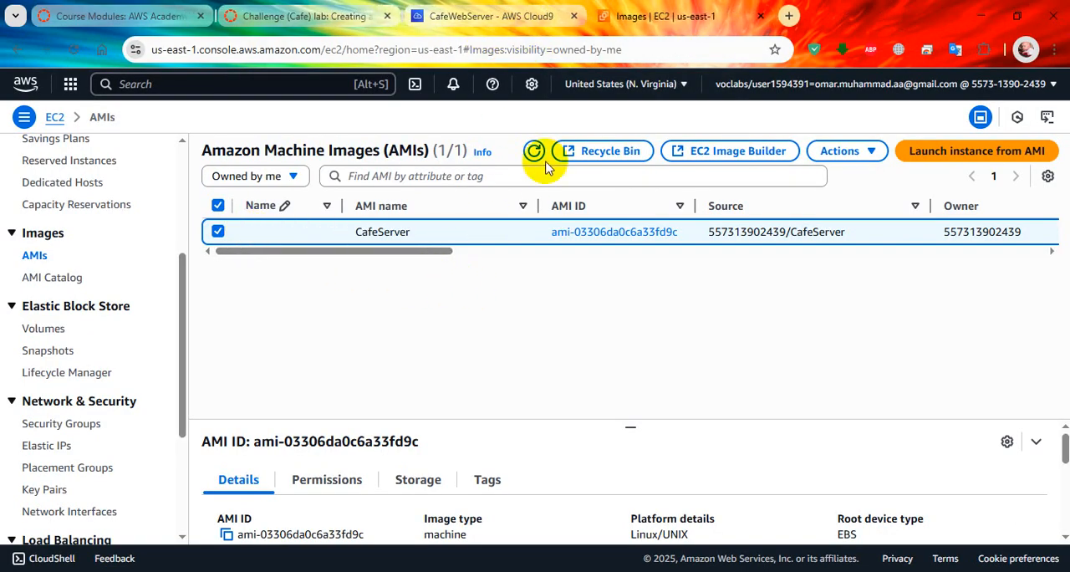
pyautogui.moveTo(430, 254); pyautogui.dragTo(399, 258)
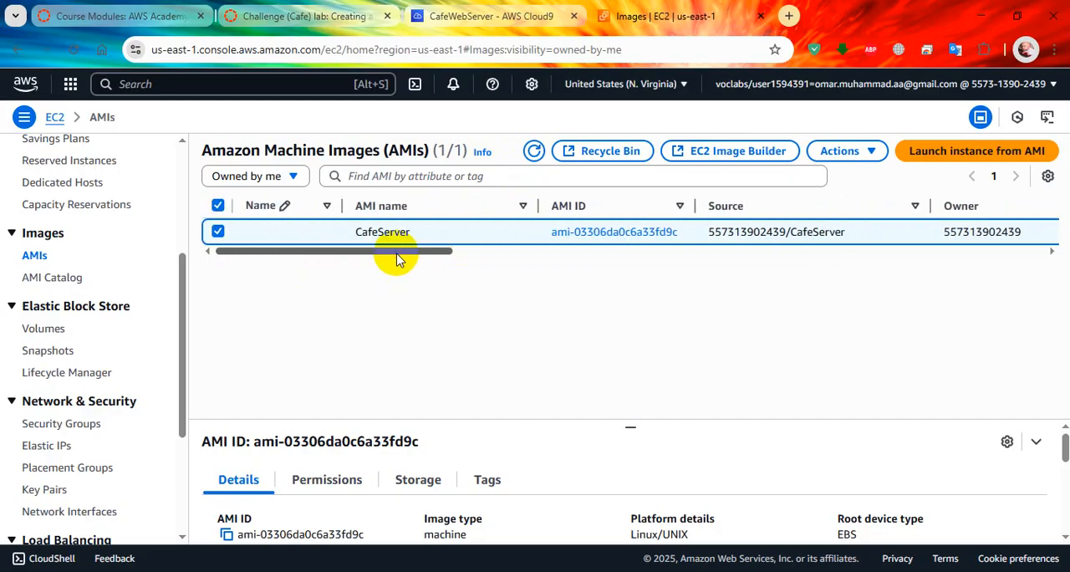
# Step: Look through the actions available for the CafeServer AMI and check its status
pyautogui.click(868, 154)
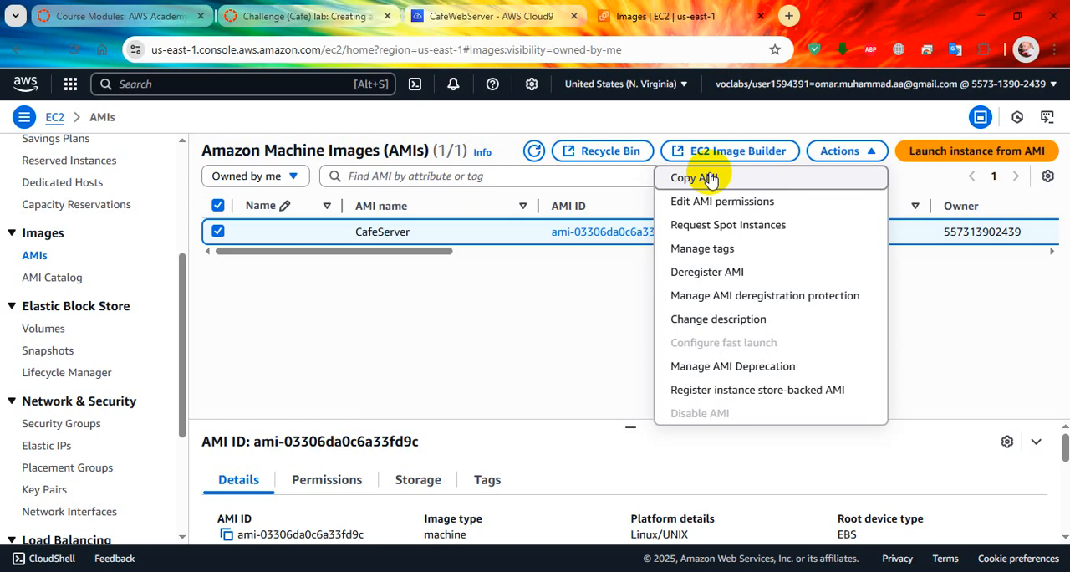
pyautogui.moveTo(426, 251); pyautogui.dragTo(688, 255)
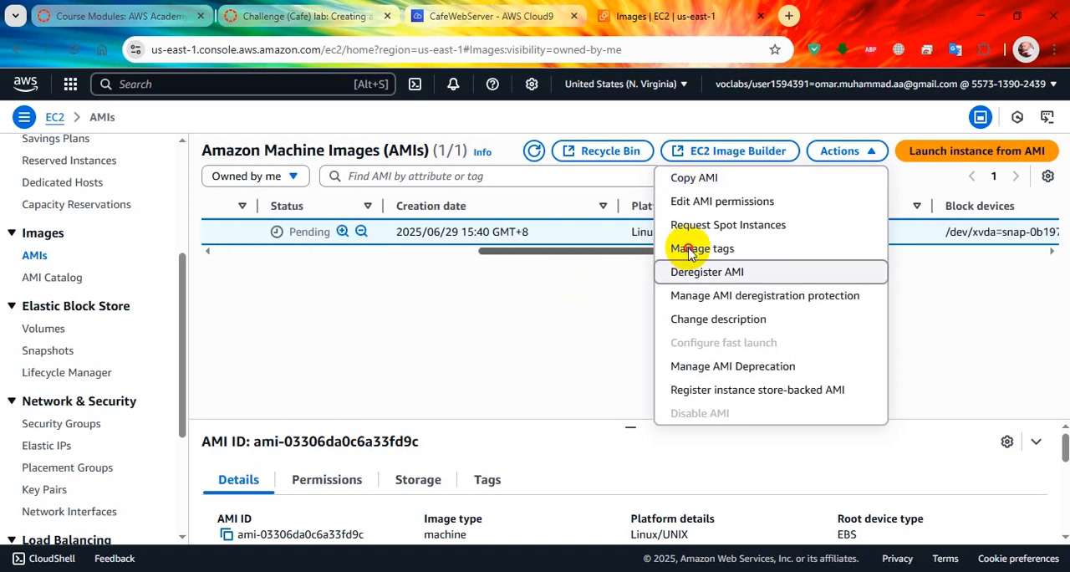
pyautogui.click(616, 292)
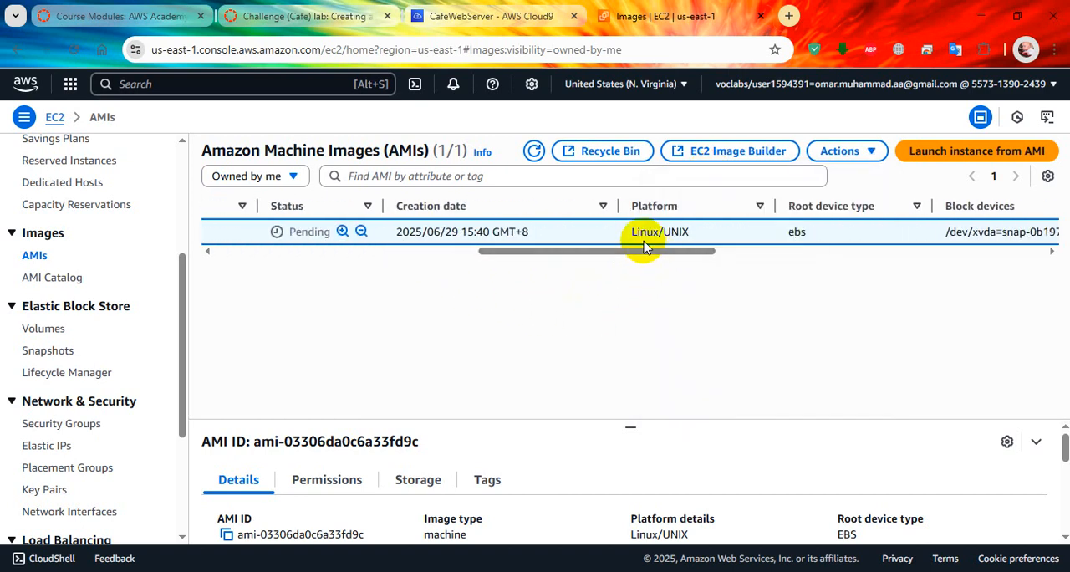
# Step: Review the lab's step 49 options for the new café instance: tags, instance type, key pair and network settings
pyautogui.click(300, 16)
pyautogui.scroll(-3, 452, 371)
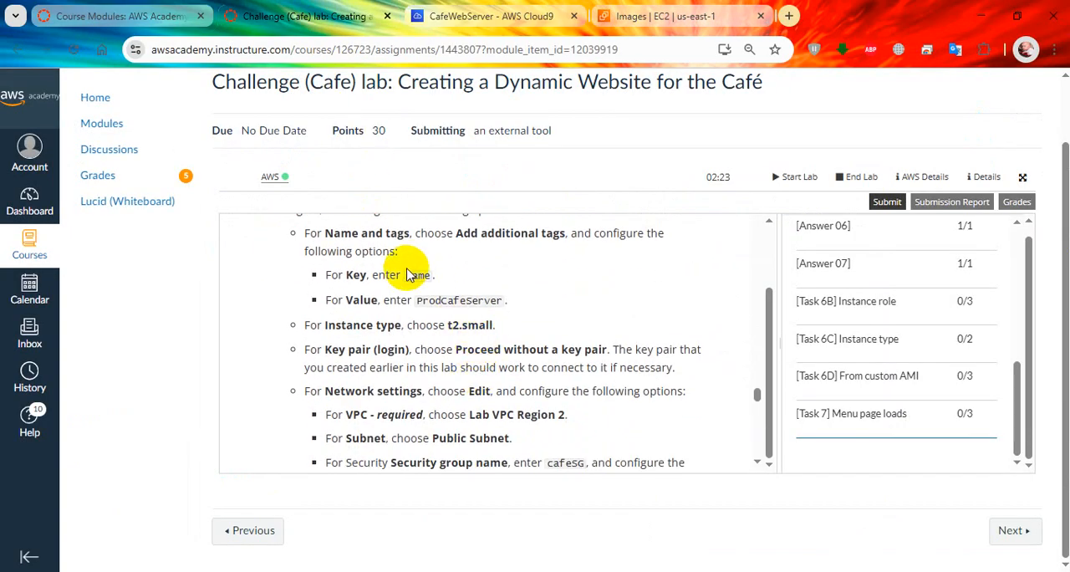
pyautogui.scroll(2, 409, 275)
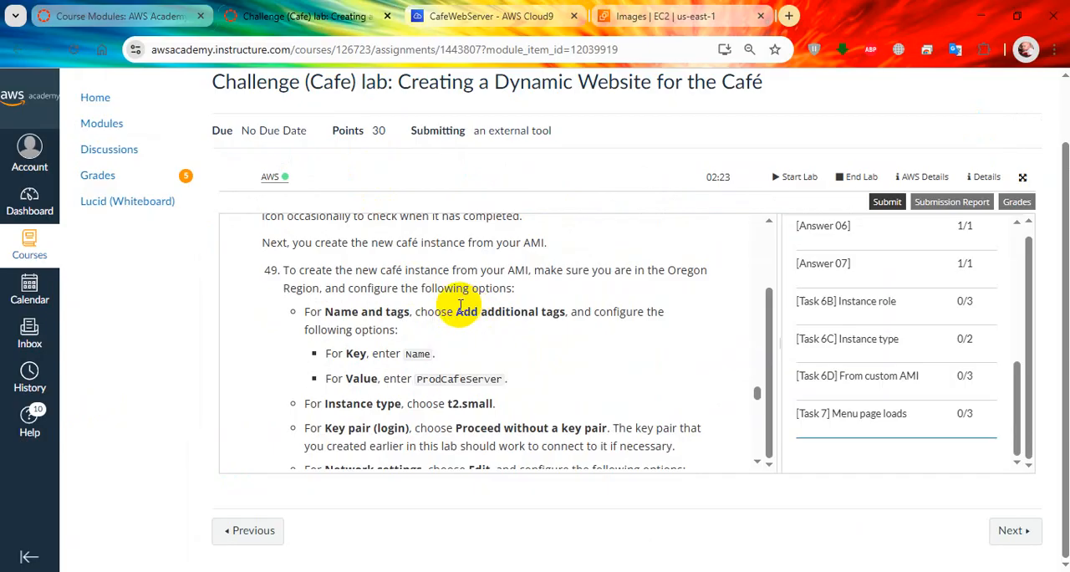
# Step: Open the EC2 Instances list in a separate browser tab, keeping the AMI list open
pyautogui.click(657, 17)
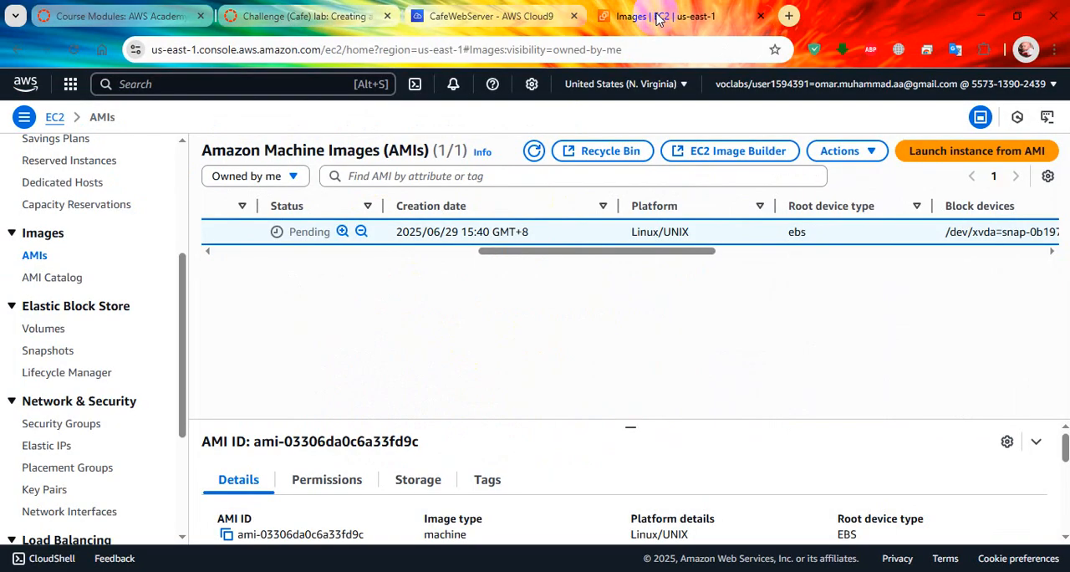
pyautogui.scroll(3, 131, 251)
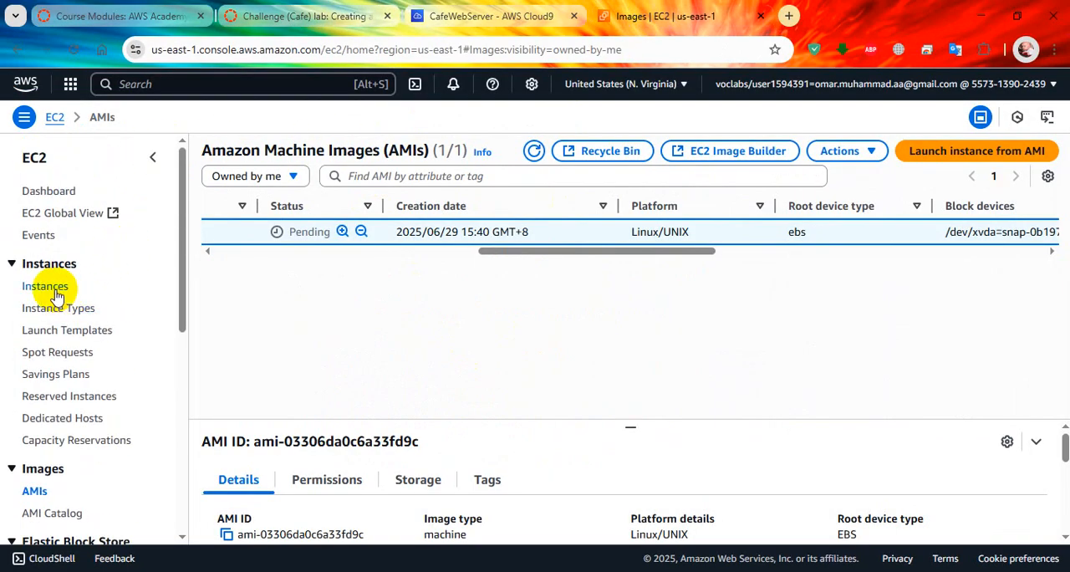
pyautogui.keyDown('ctrl'); pyautogui.click(50, 289); pyautogui.keyUp('ctrl')
pyautogui.click(842, 10)
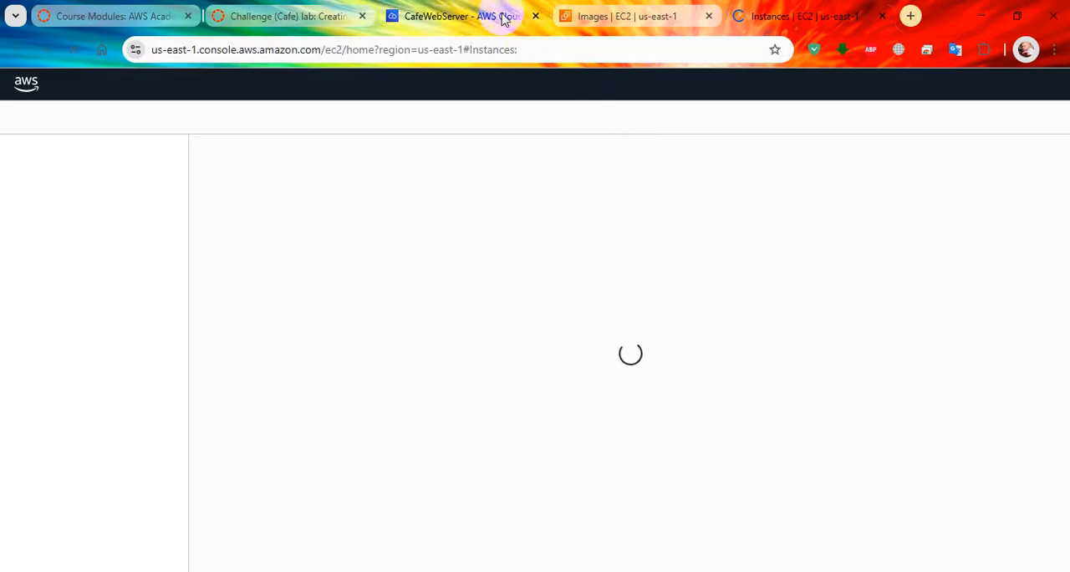
pyautogui.click(628, 15)
pyautogui.click(821, 8)
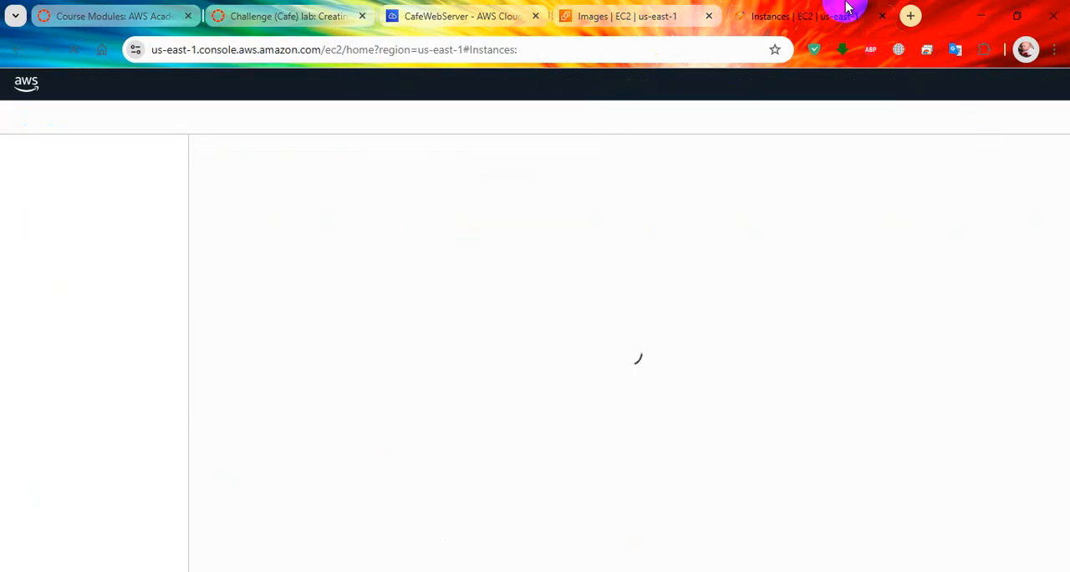
# Step: Return to the AMI list and refresh it to check the CafeServer image's status
pyautogui.click(610, 16)
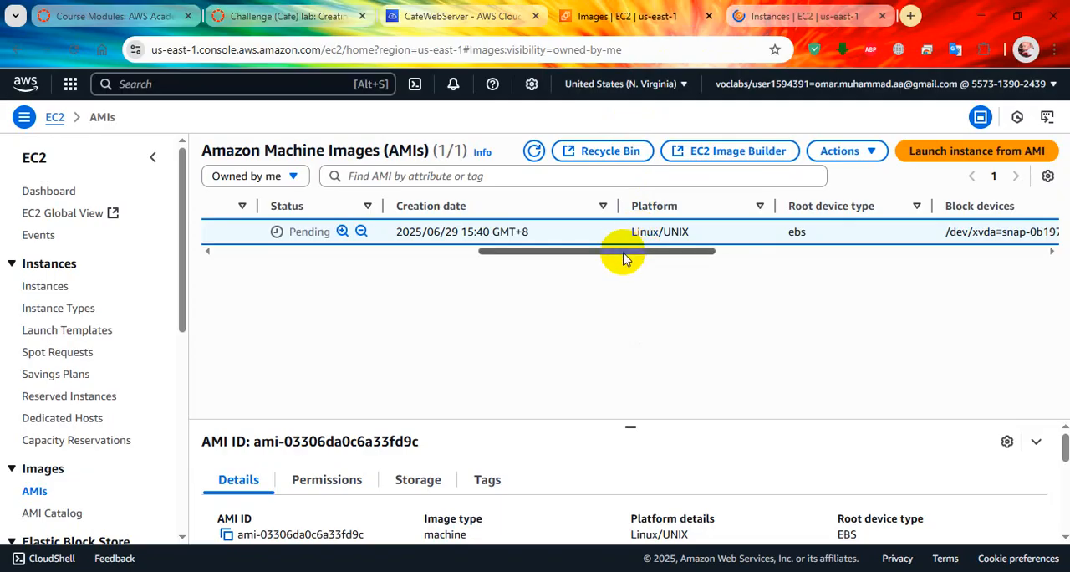
pyautogui.moveTo(621, 250); pyautogui.dragTo(535, 251)
pyautogui.click(535, 150)
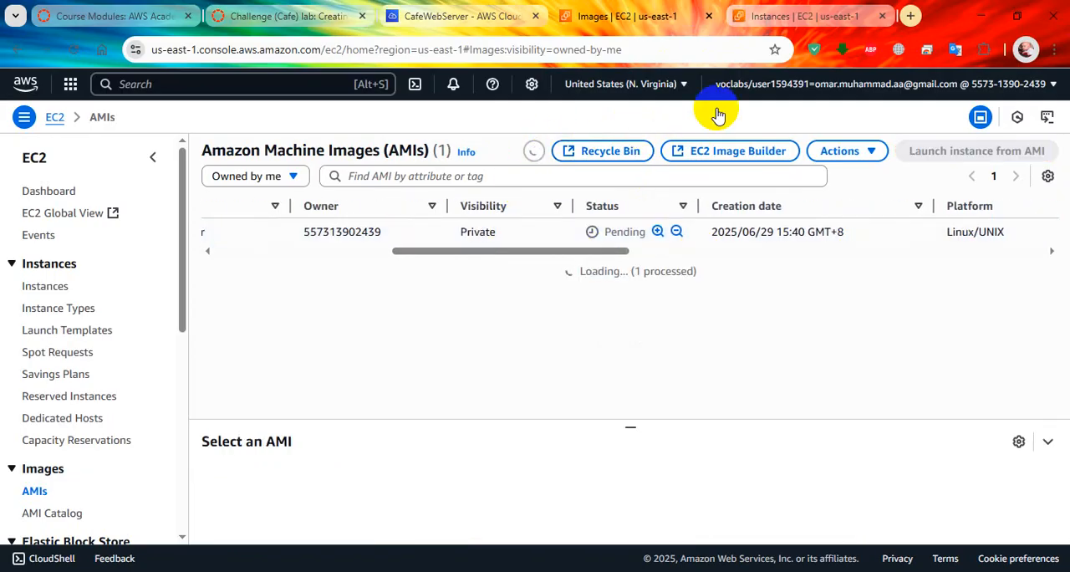
# Step: Switch the Region of the EC2 Instances tab to Oregon (us-west-2)
pyautogui.click(787, 18)
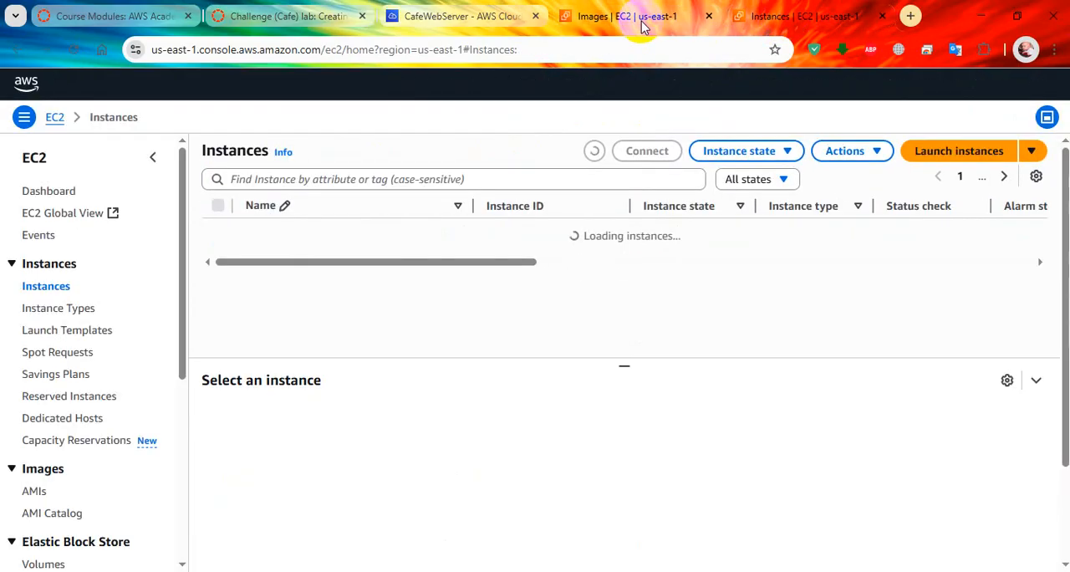
pyautogui.click(645, 18)
pyautogui.click(784, 18)
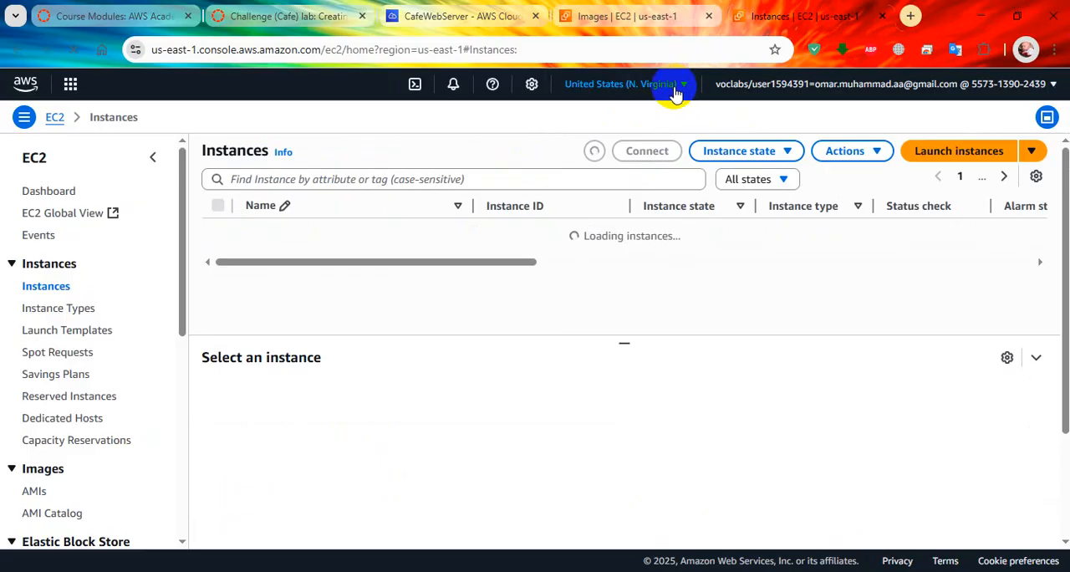
pyautogui.click(674, 88)
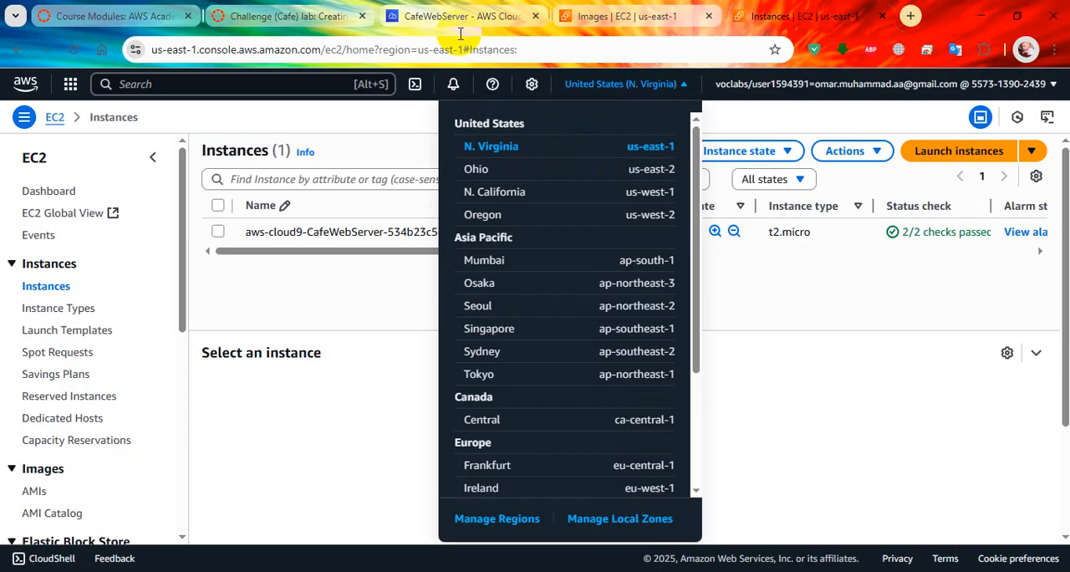
pyautogui.click(507, 218)
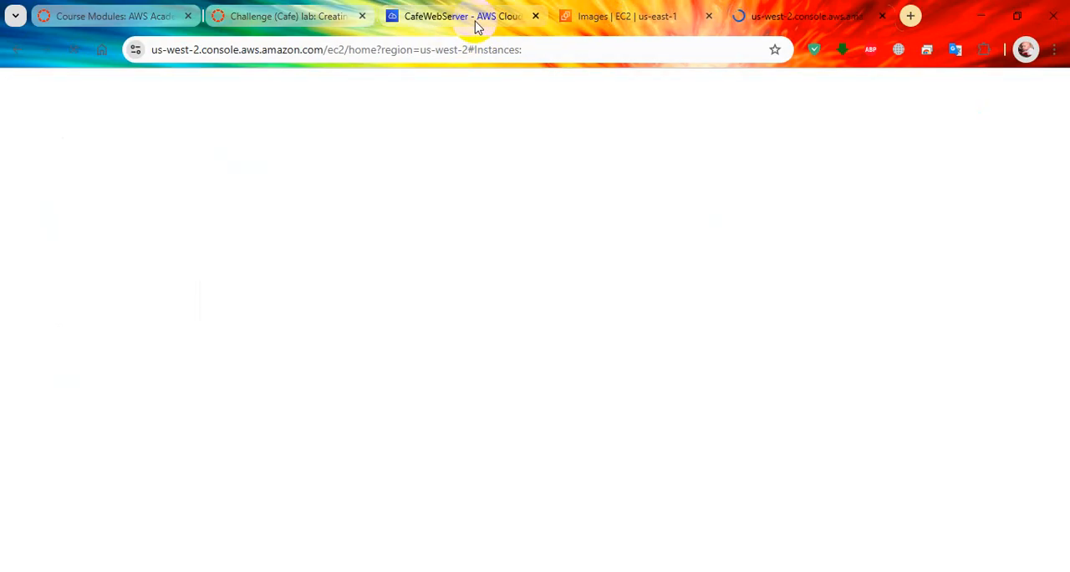
# Step: Check the lab's step 49 options and start launching a new EC2 instance in the Oregon Region
pyautogui.click(333, 20)
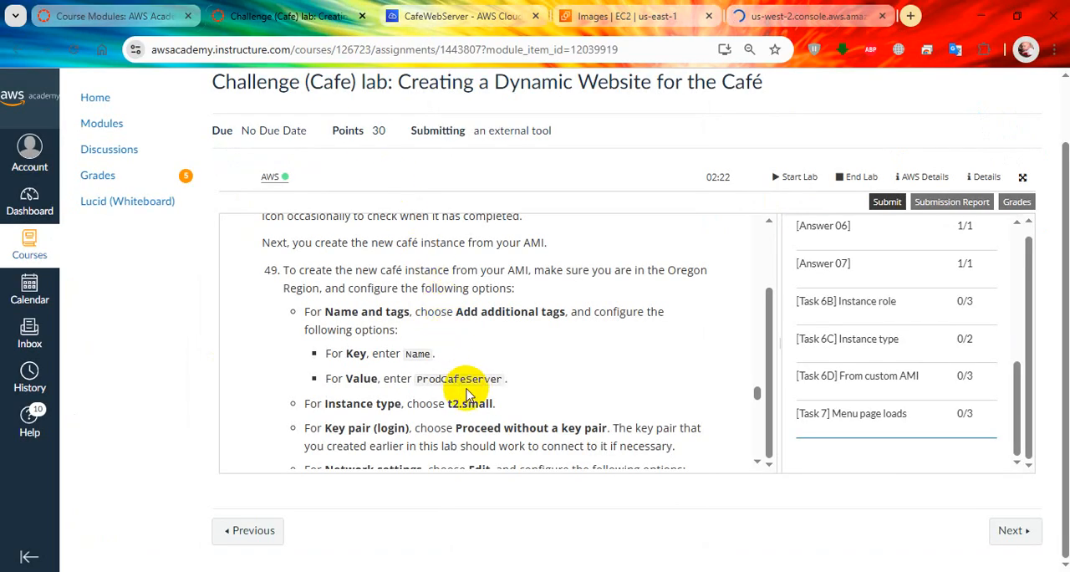
pyautogui.scroll(-2, 507, 338)
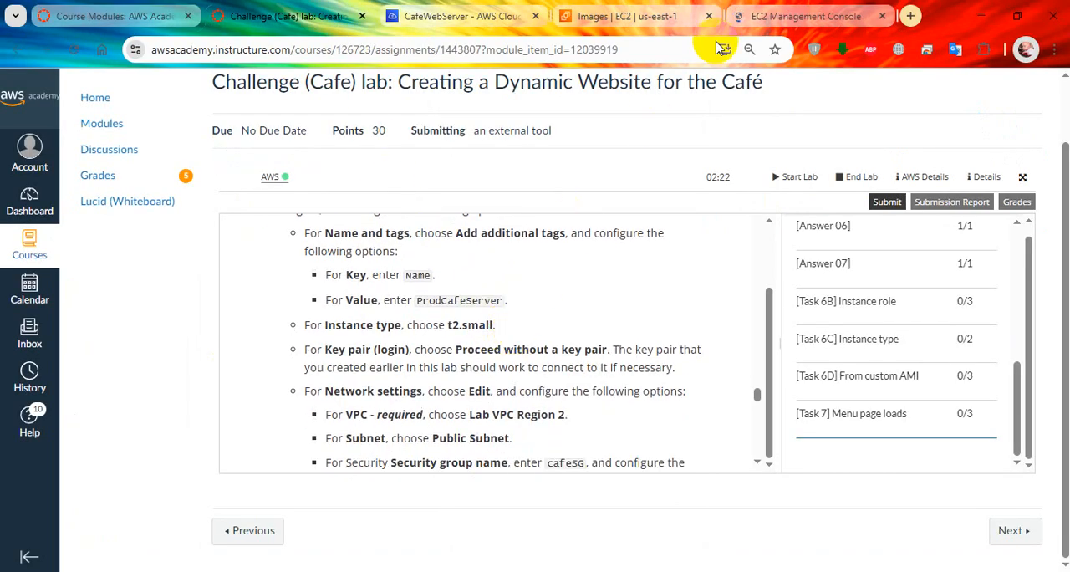
pyautogui.click(817, 10)
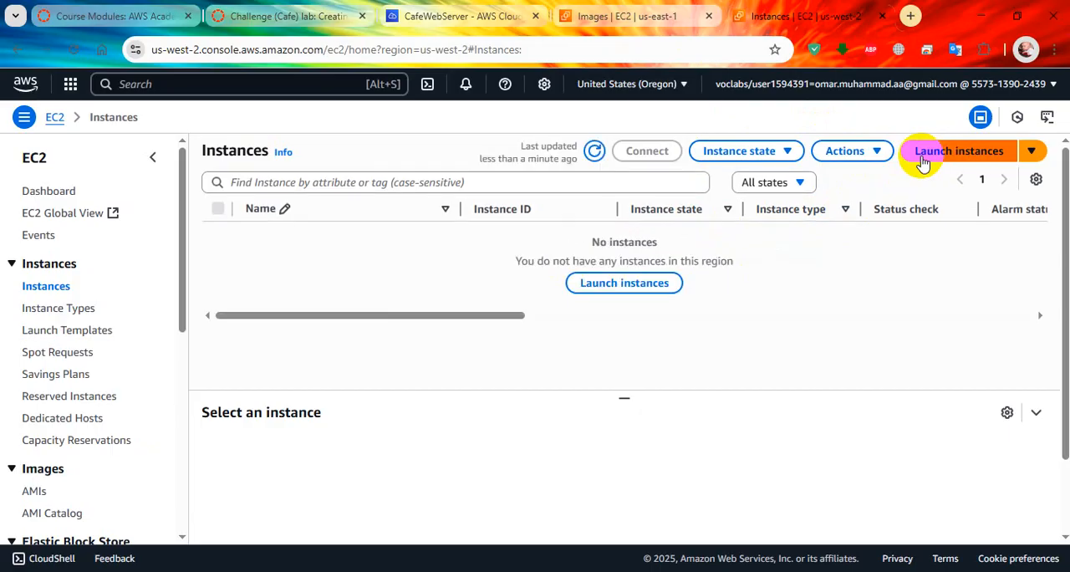
pyautogui.click(604, 287)
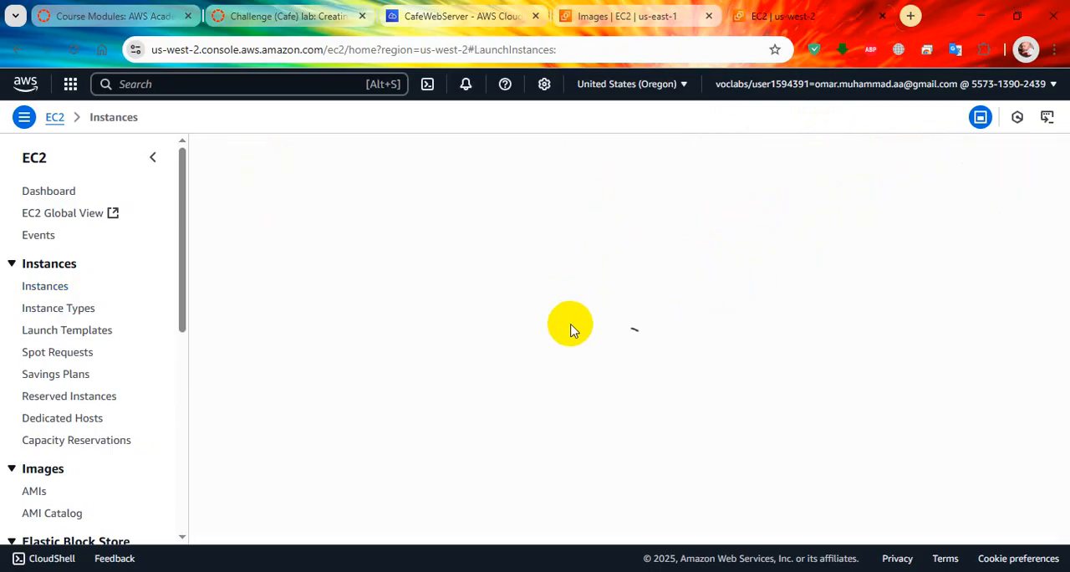
# Step: Copy the tag key from the lab instructions and open the new instance's additional tags with the key Name
pyautogui.click(418, 16)
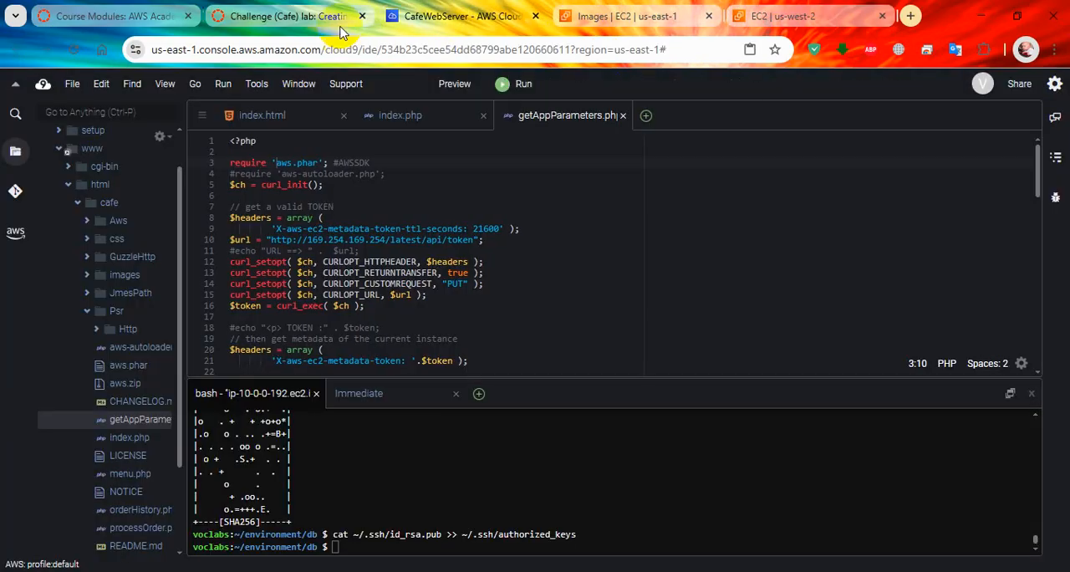
pyautogui.click(341, 27)
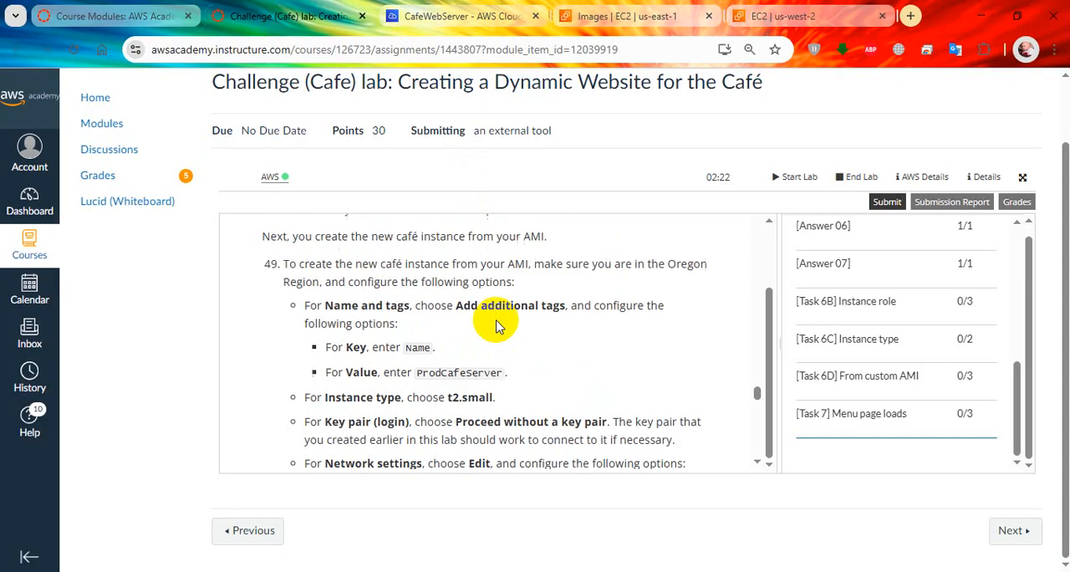
pyautogui.scroll(1, 496, 326)
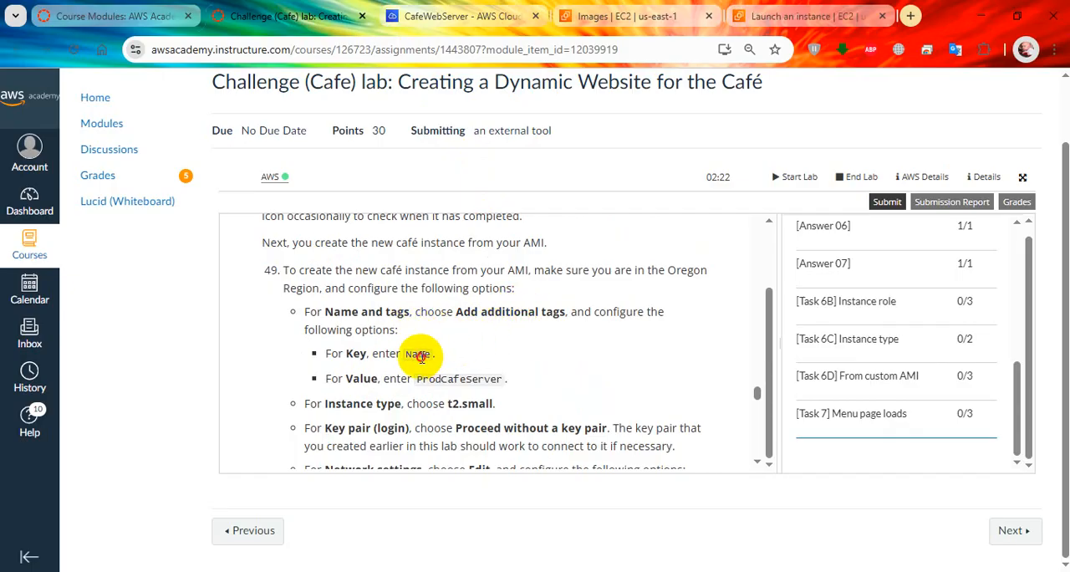
pyautogui.doubleClick(421, 354)
pyautogui.click(798, 16)
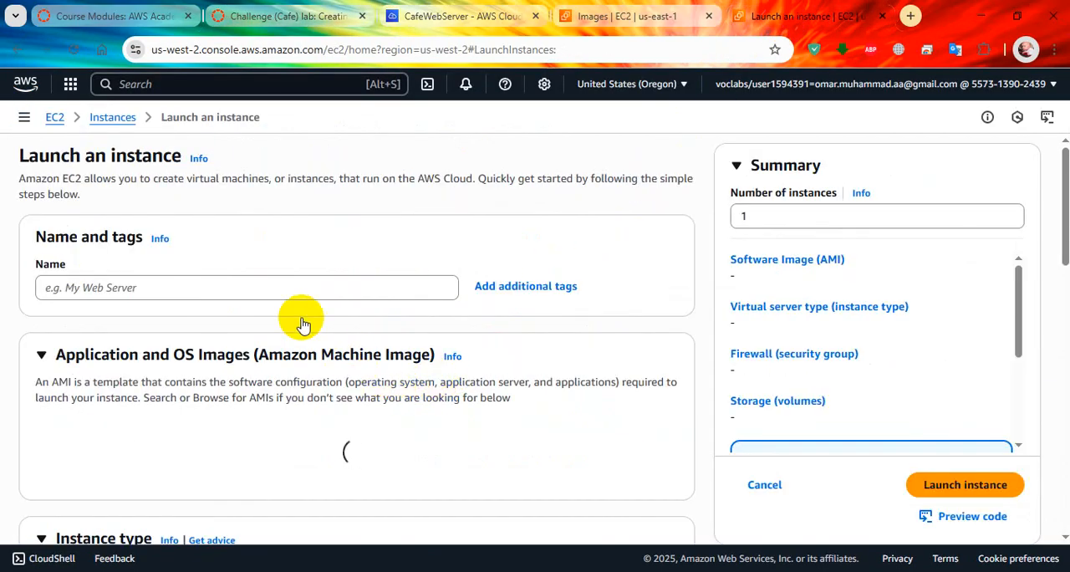
pyautogui.click(519, 293)
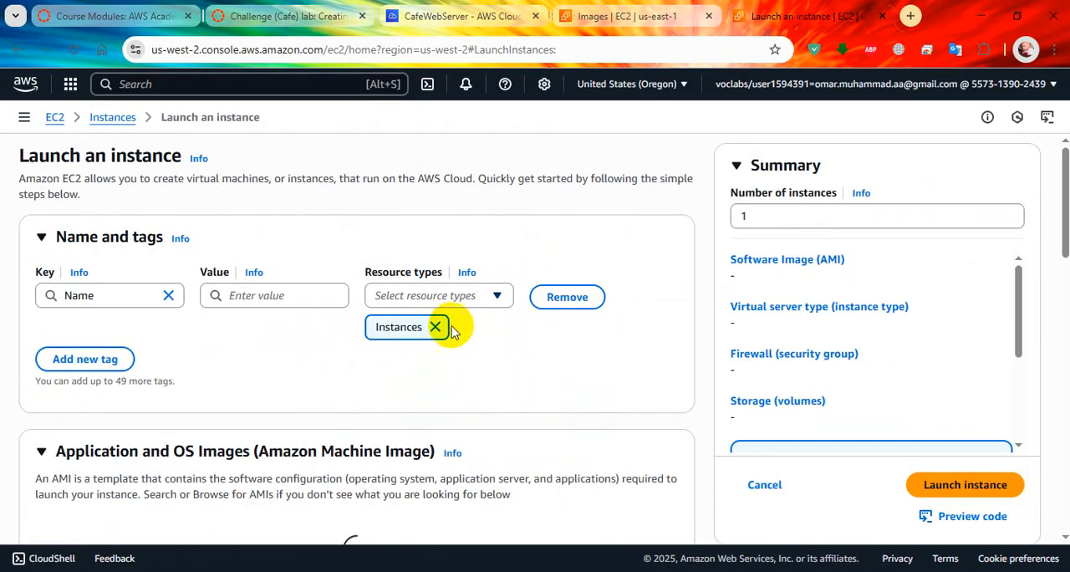
pyautogui.click(117, 296)
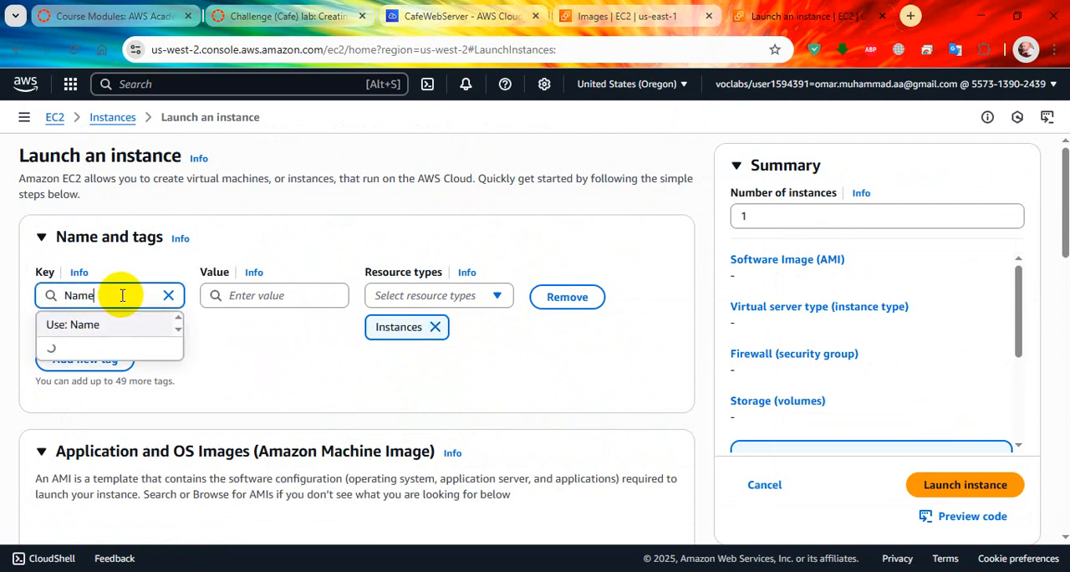
# Step: Set the Name tag's value to ProdCafeServer, copied from the lab instructions, and keep it as the only tag
pyautogui.click(331, 19)
pyautogui.moveTo(424, 366); pyautogui.dragTo(277, 298)
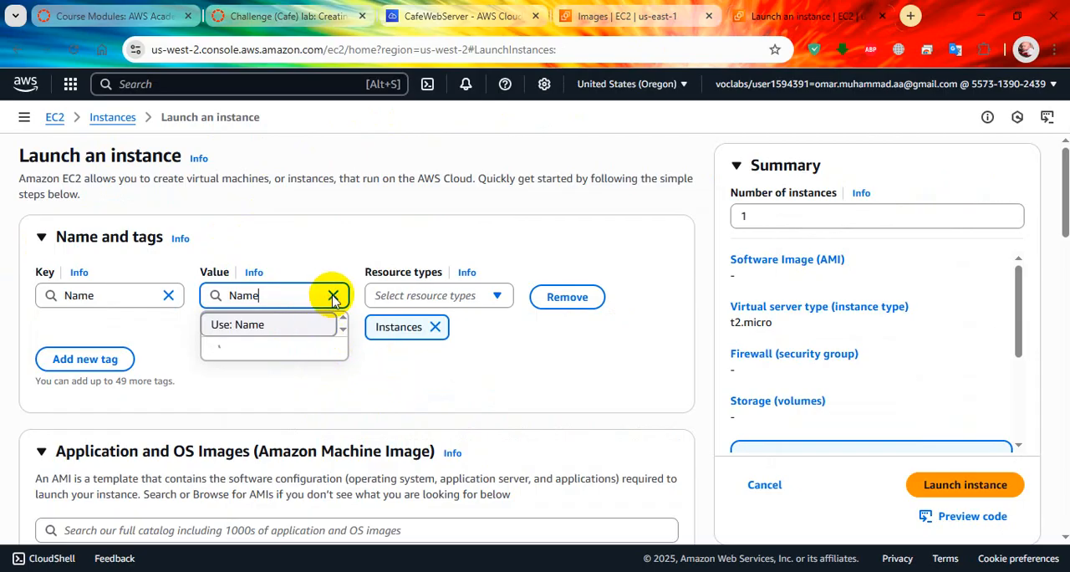
pyautogui.click(284, 15)
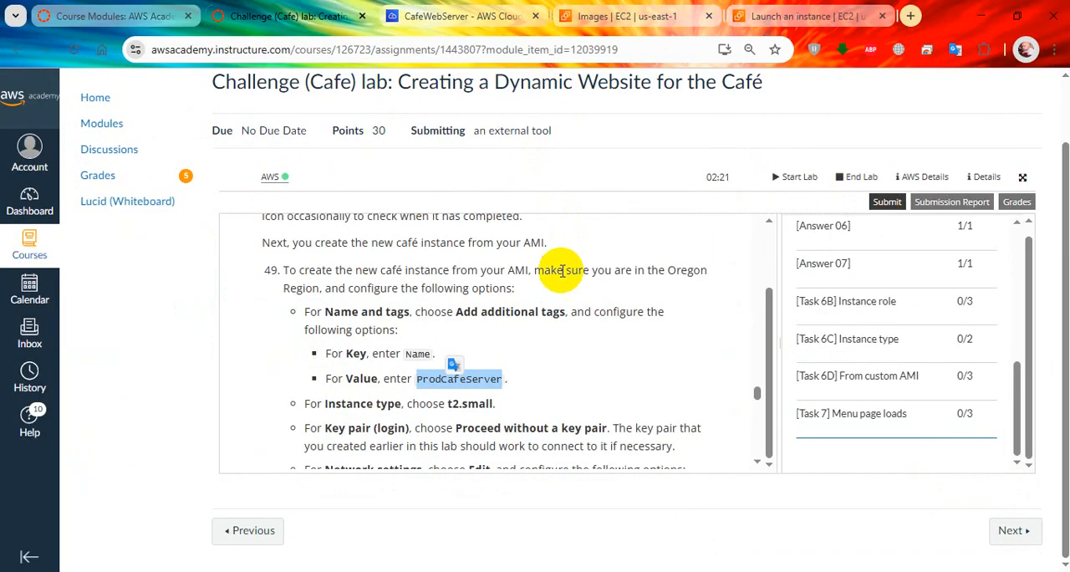
pyautogui.rightClick(480, 383)
pyautogui.click(518, 156)
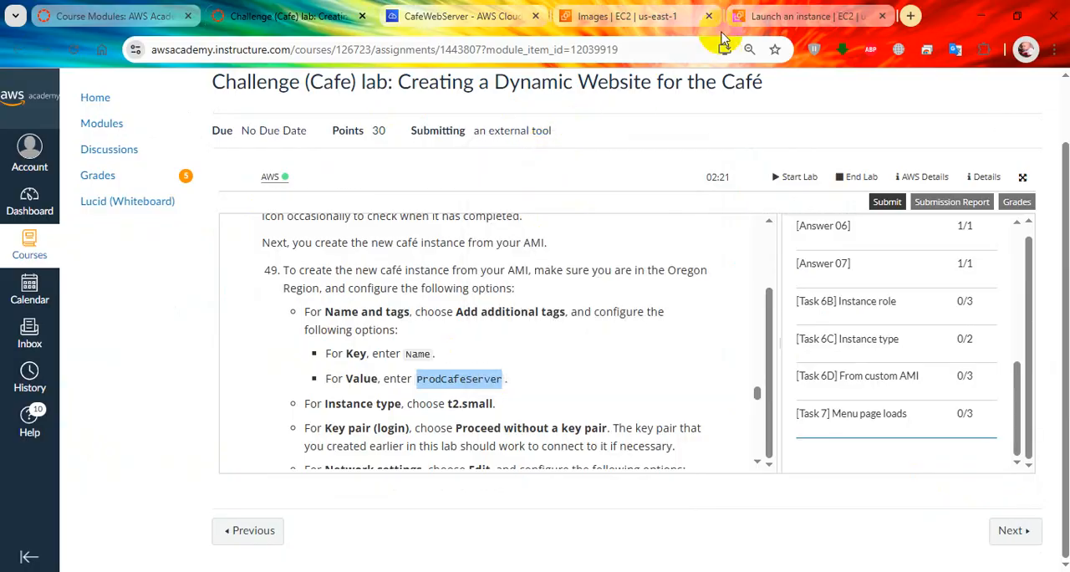
pyautogui.click(807, 16)
pyautogui.click(328, 295)
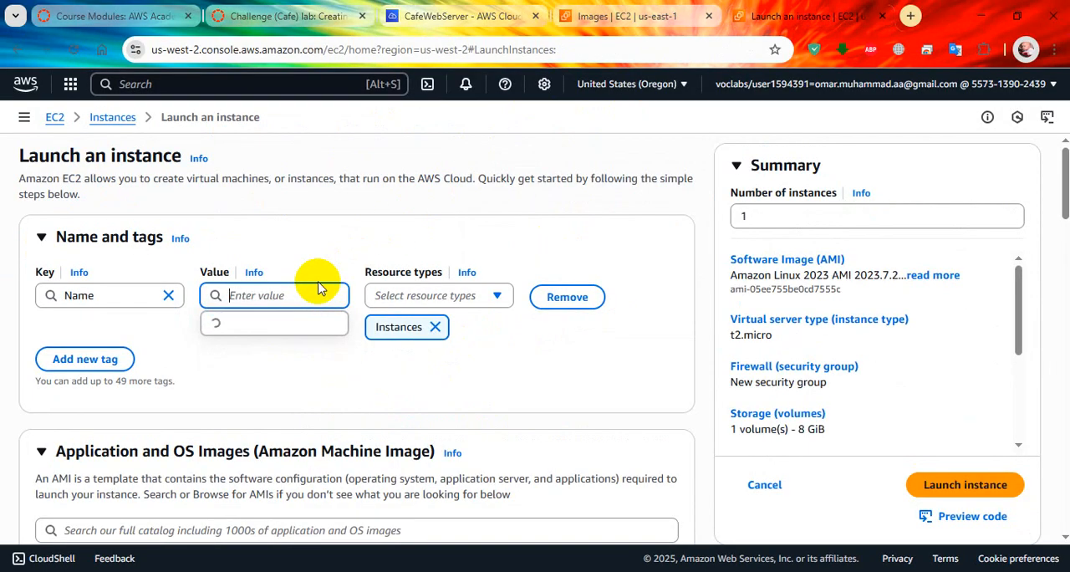
pyautogui.rightClick(279, 299)
pyautogui.click(310, 353)
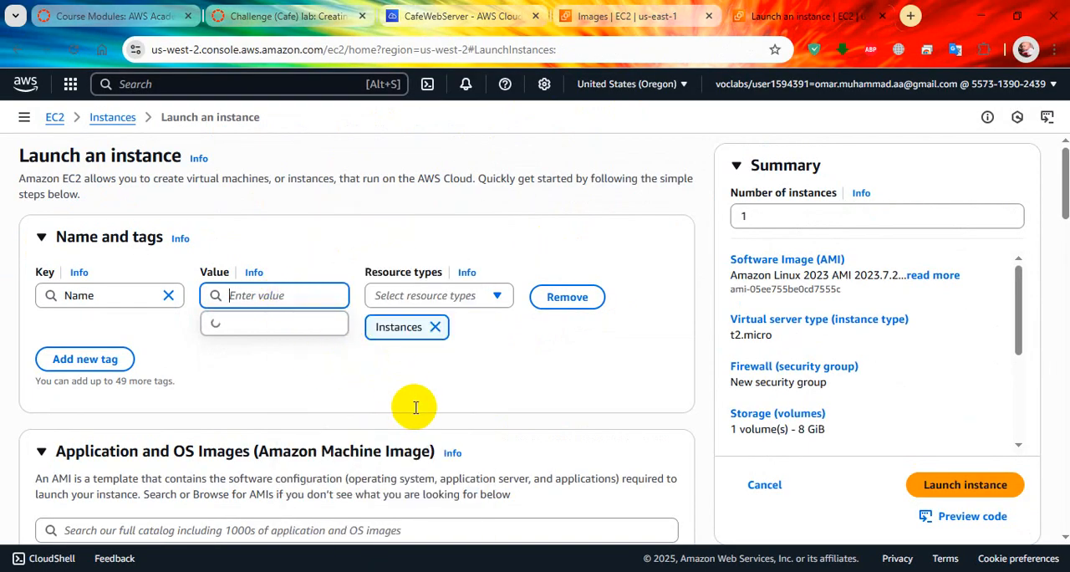
pyautogui.click(417, 400)
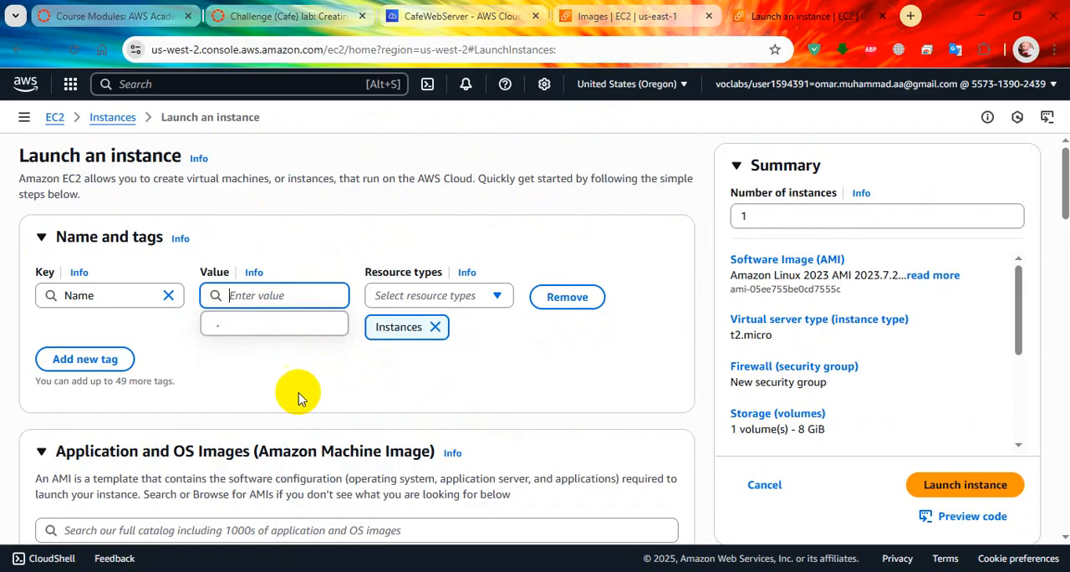
pyautogui.click(110, 361)
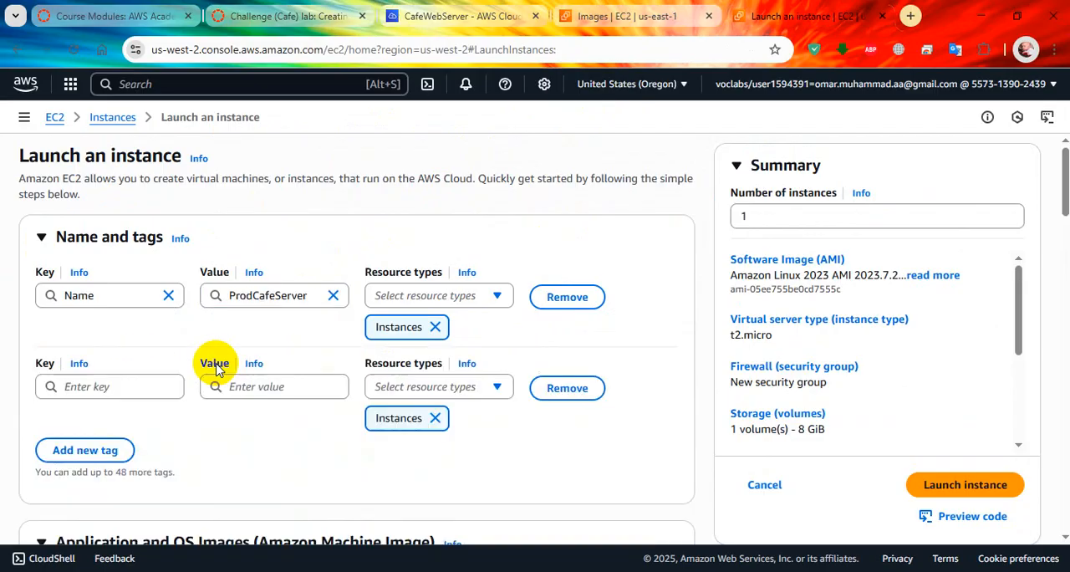
pyautogui.click(555, 384)
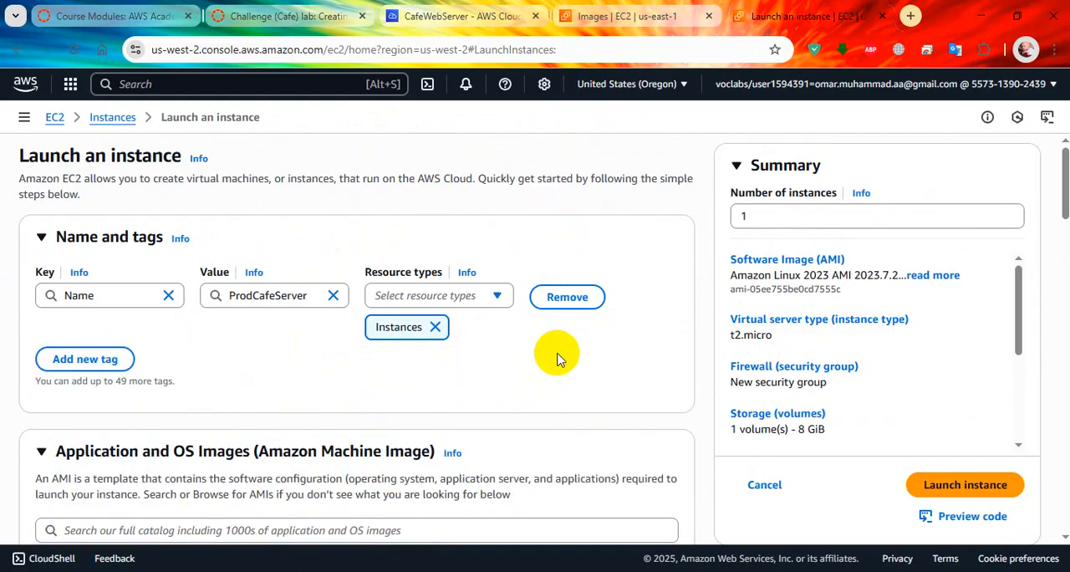
# Step: Read the lab's next instance options and refresh the N. Virginia AMI list to check the image's status
pyautogui.click(466, 17)
pyautogui.click(282, 17)
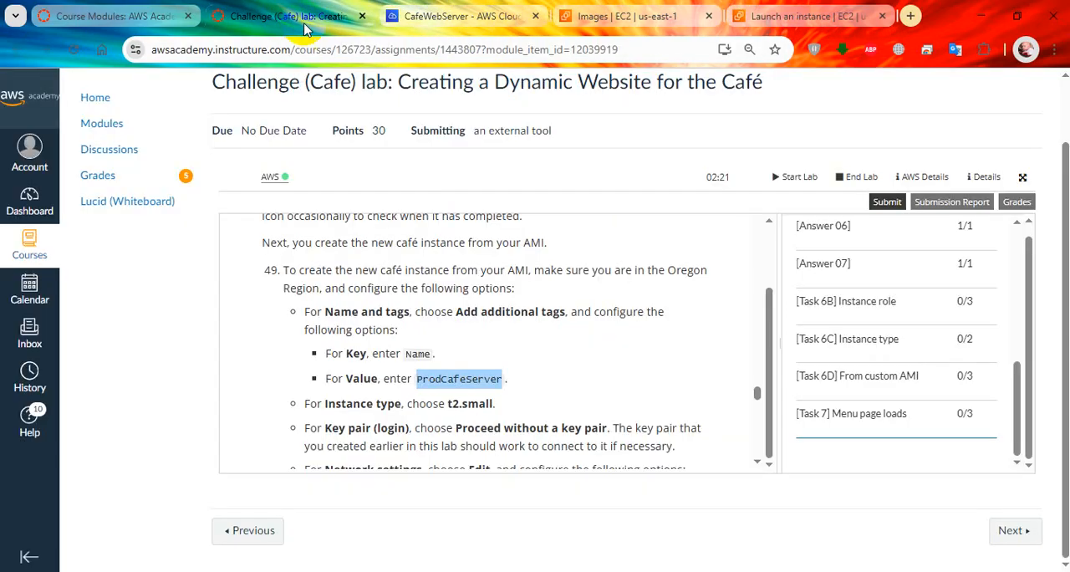
pyautogui.scroll(-1, 443, 368)
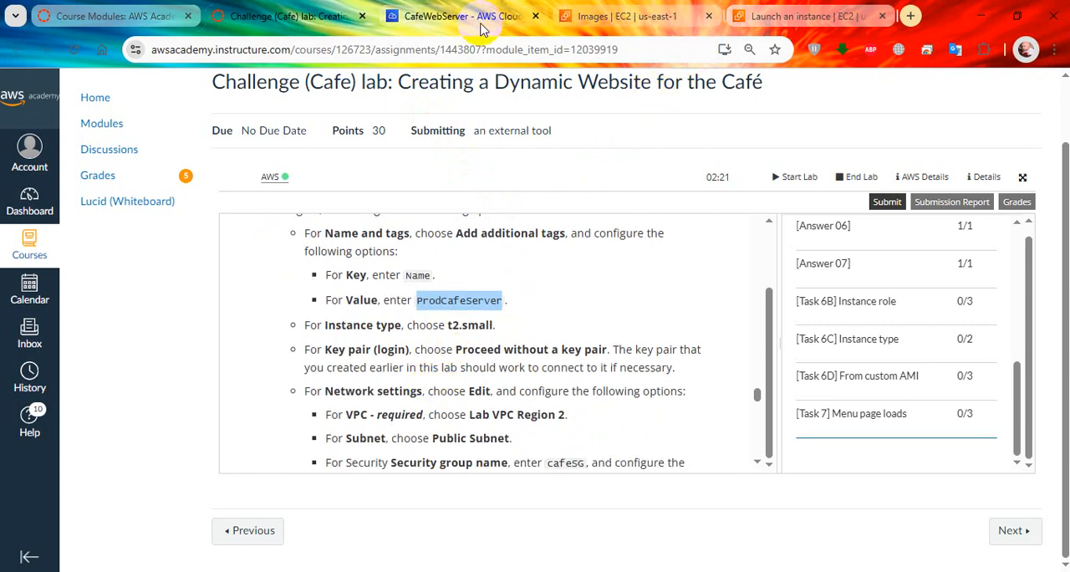
pyautogui.click(477, 16)
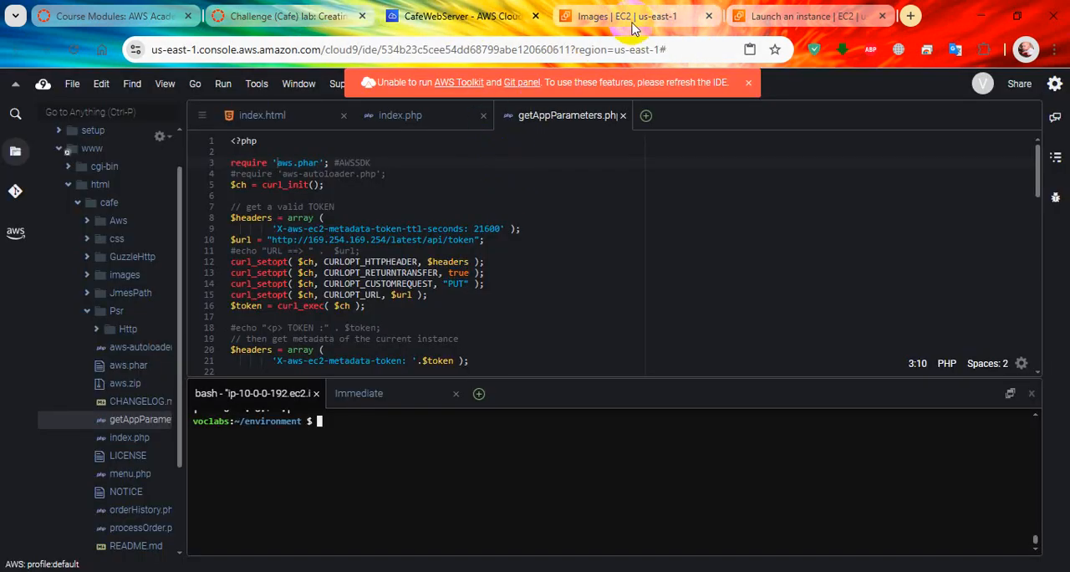
pyautogui.click(585, 17)
pyautogui.click(533, 151)
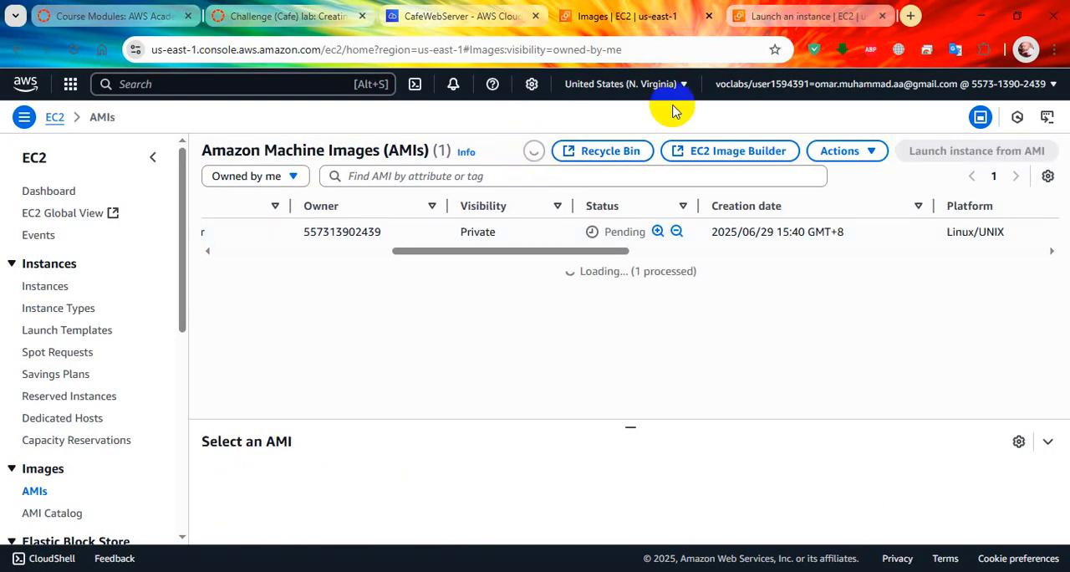
# Step: Check the instance type required by the lab and enable All generations for the new instance's type choices
pyautogui.click(799, 17)
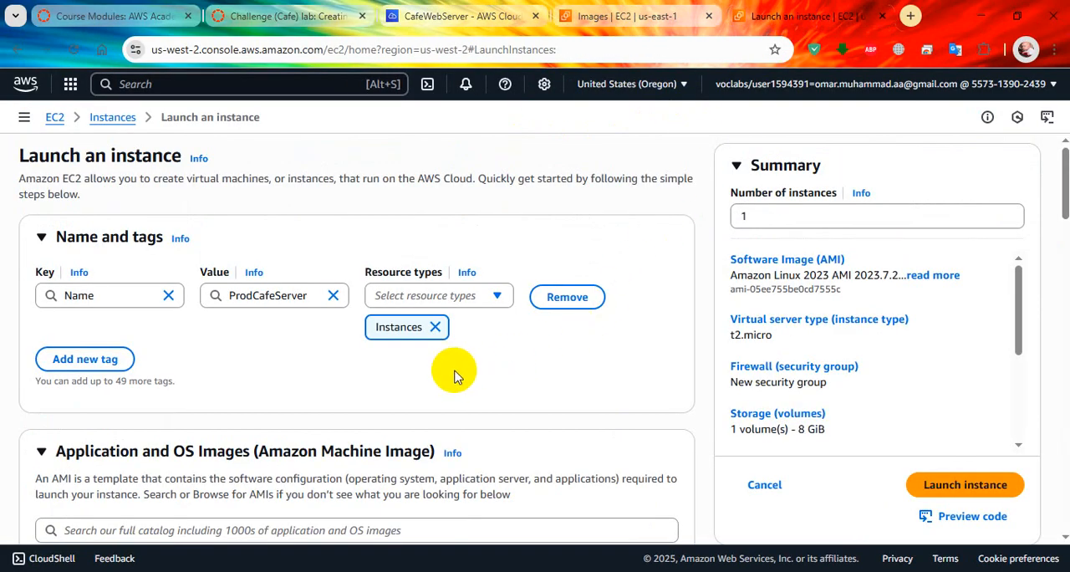
pyautogui.scroll(-2, 454, 375)
pyautogui.scroll(-2, 455, 375)
pyautogui.scroll(-2, 418, 361)
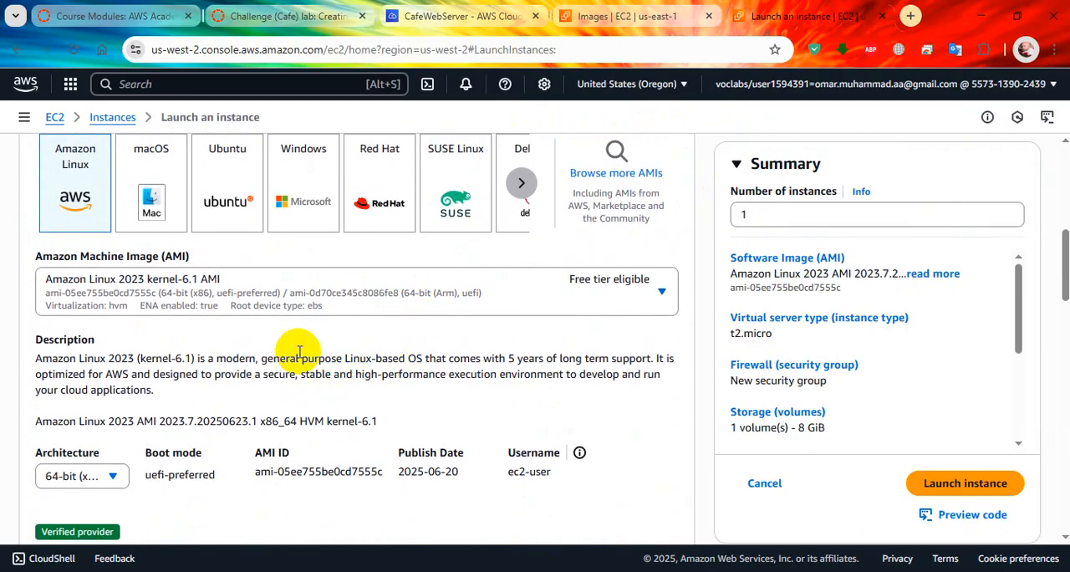
pyautogui.scroll(-2, 468, 326)
pyautogui.scroll(-2, 401, 368)
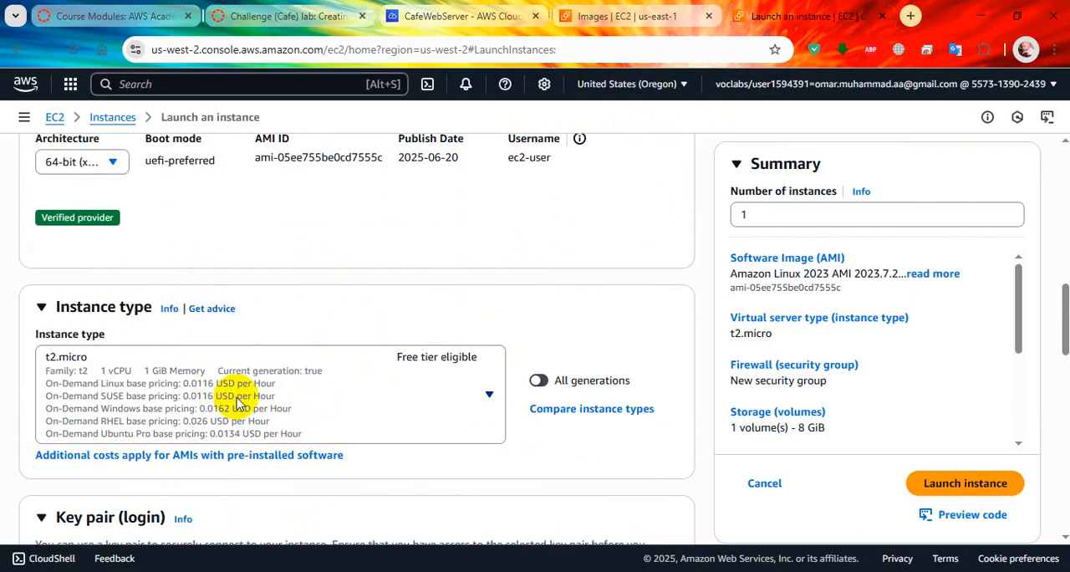
pyautogui.click(285, 16)
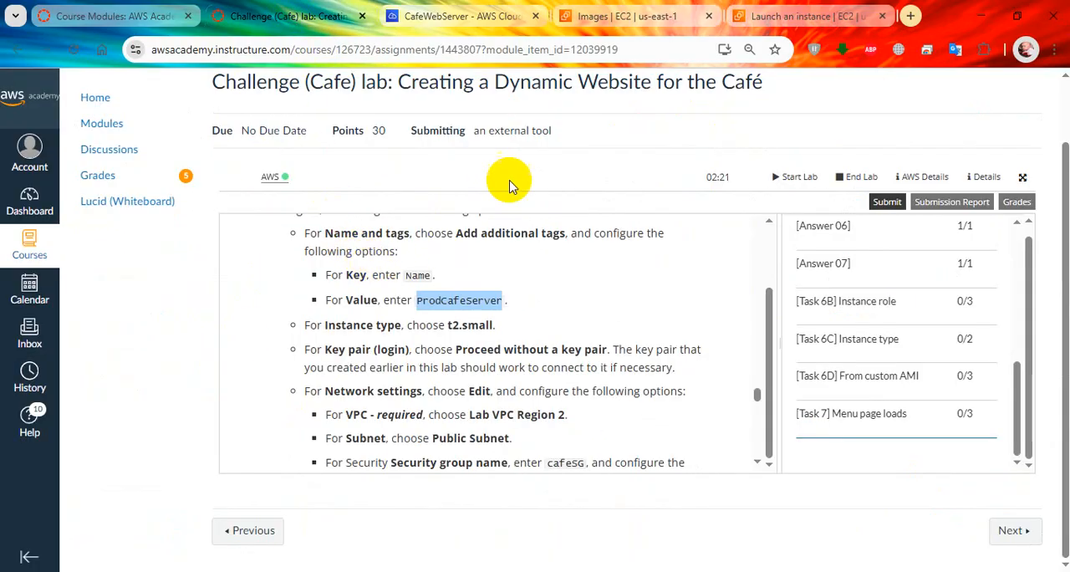
pyautogui.click(802, 16)
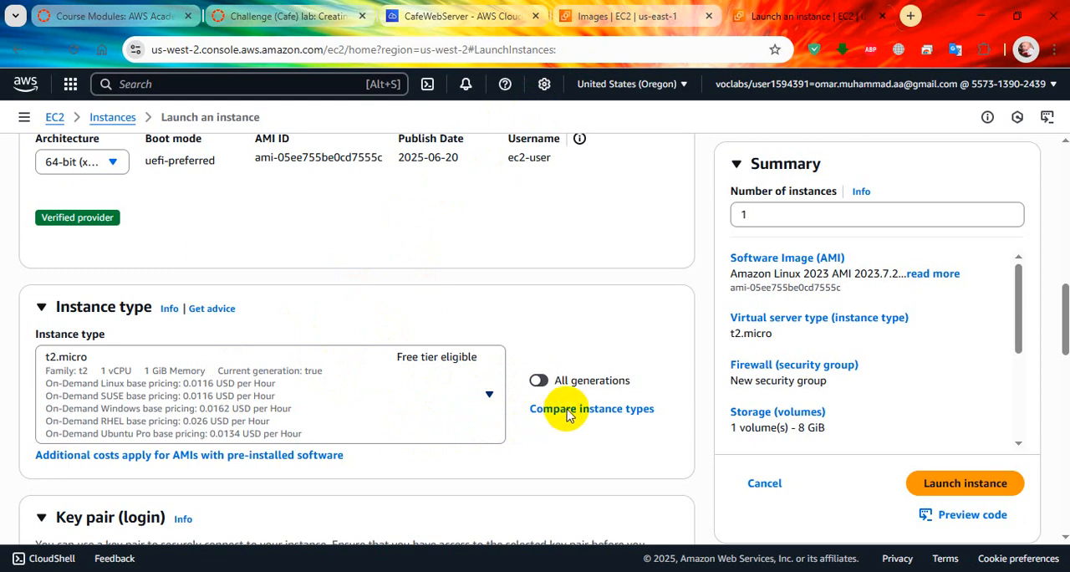
pyautogui.click(532, 381)
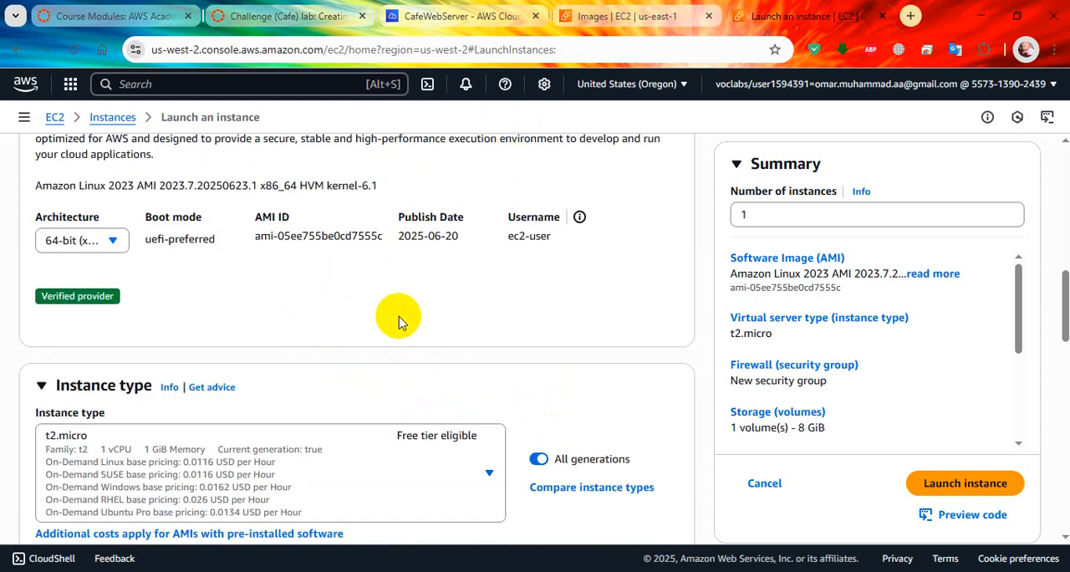
# Step: Set the new instance's type to t2.small
pyautogui.scroll(-1, 415, 334)
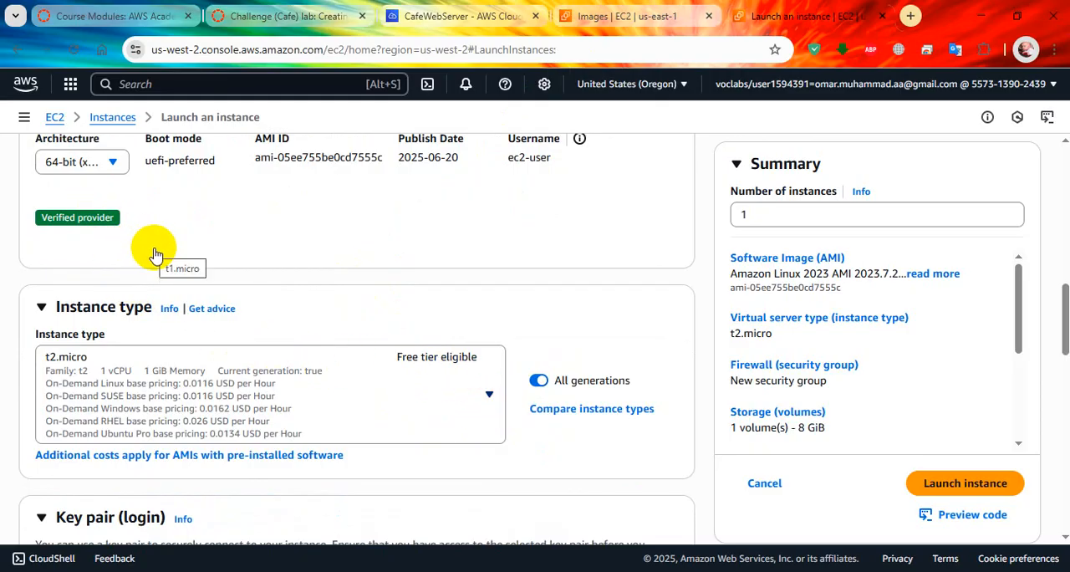
pyautogui.click(167, 368)
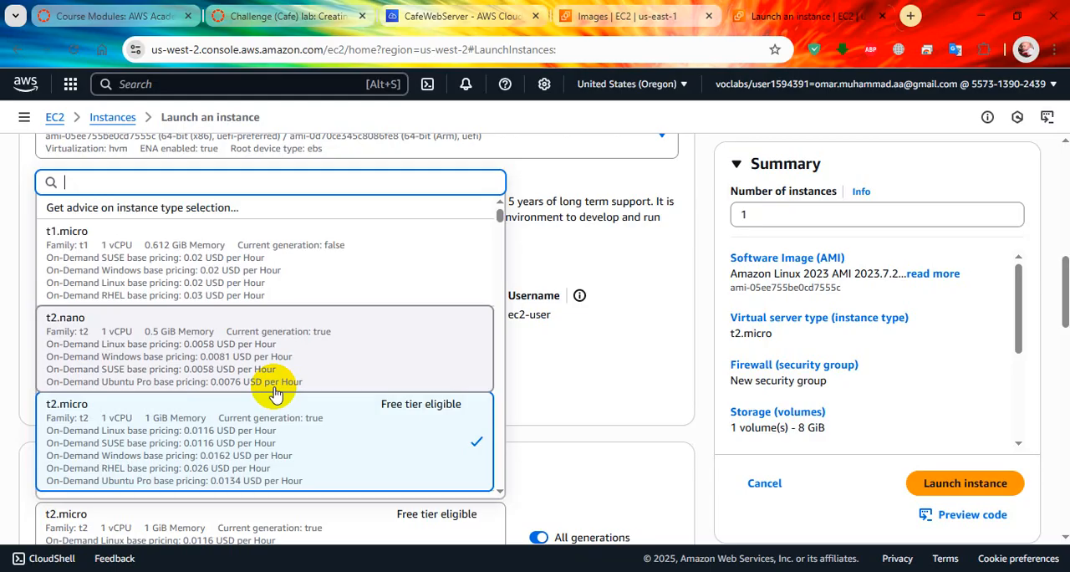
pyautogui.write('t2.smal')
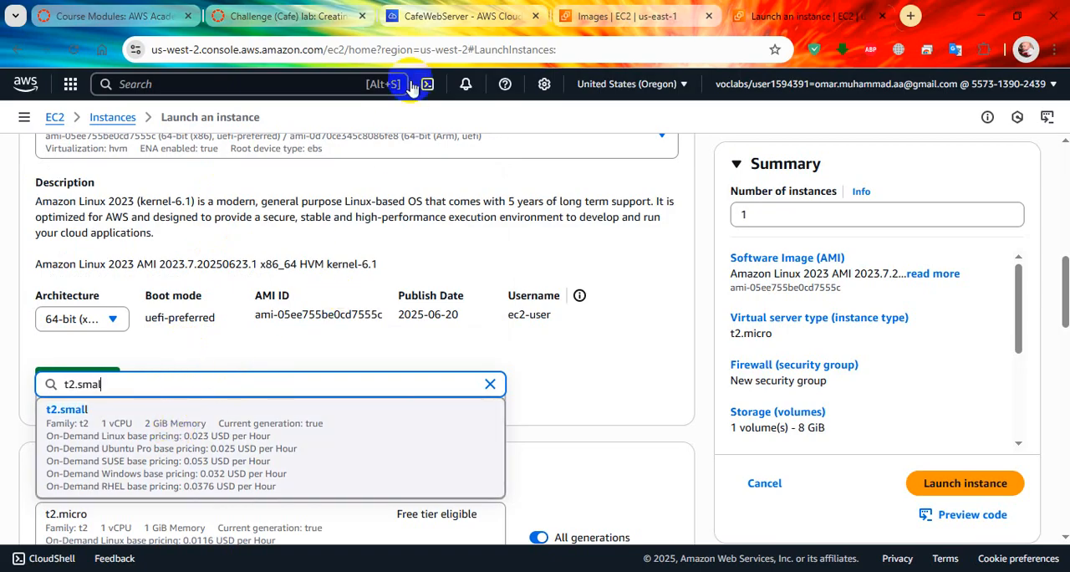
# Step: Check the lab's key pair requirement and choose Proceed without a key pair for the new instance
pyautogui.click(284, 16)
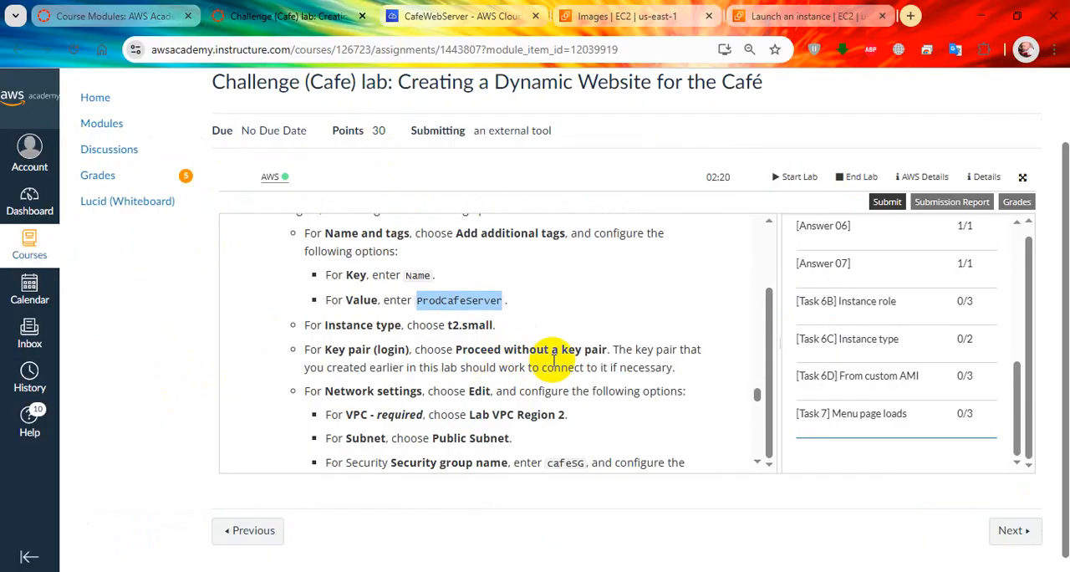
pyautogui.click(761, 16)
pyautogui.scroll(-3, 386, 374)
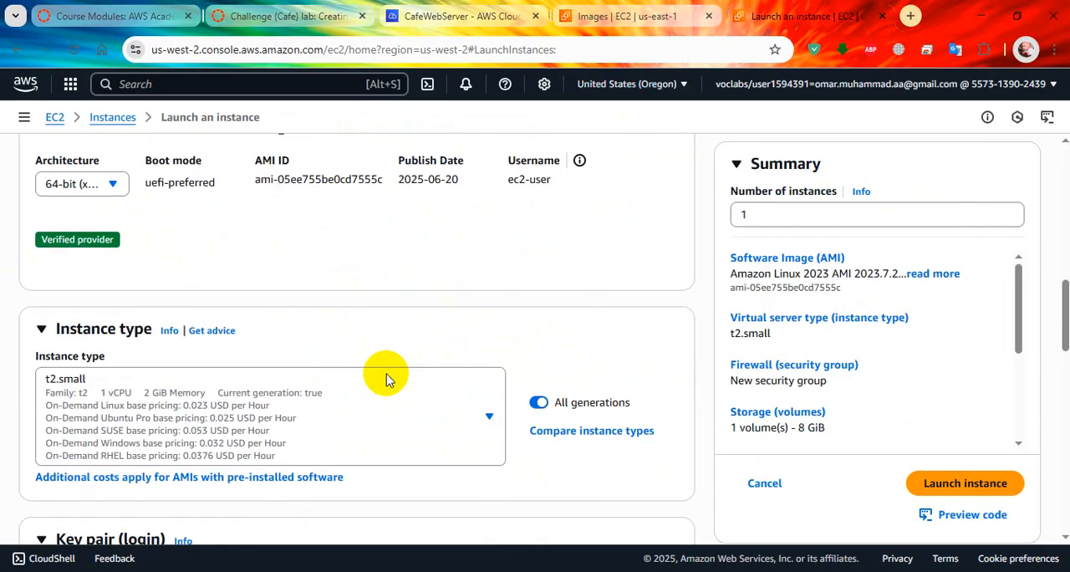
pyautogui.scroll(-1, 386, 379)
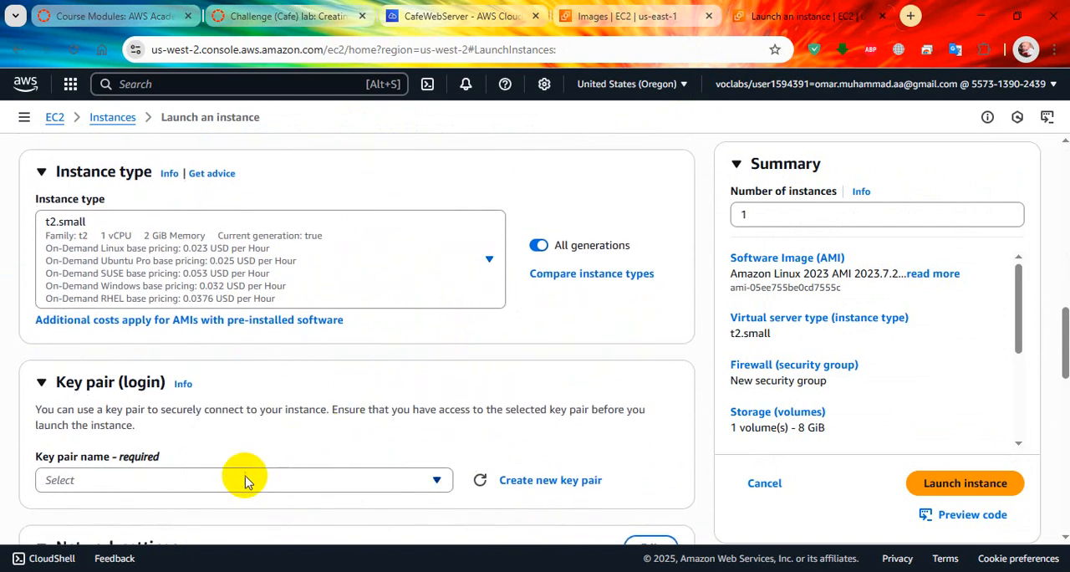
pyautogui.click(436, 479)
pyautogui.click(398, 453)
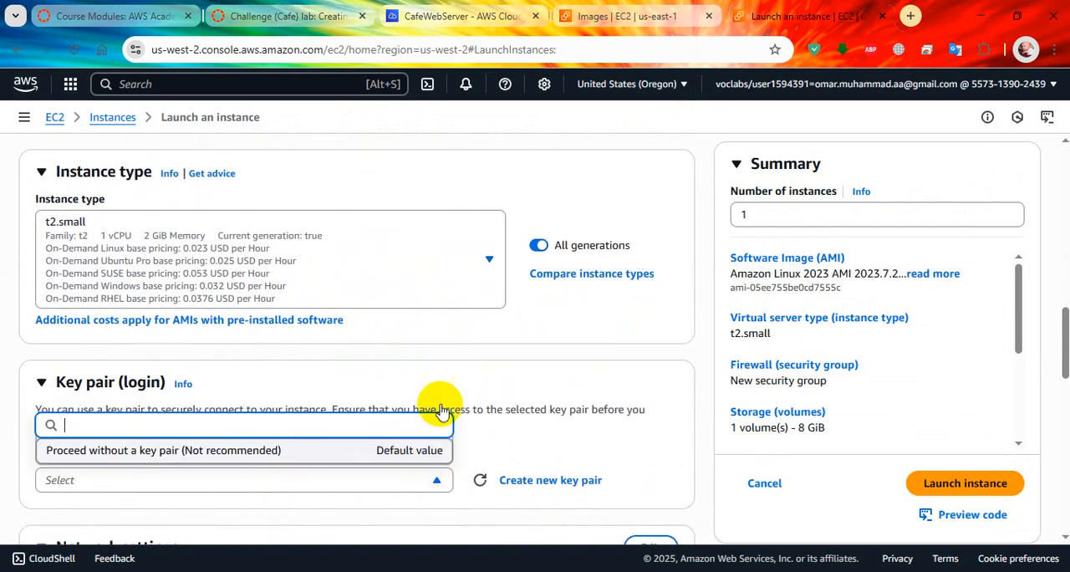
# Step: Check the lab's network requirements and open the new instance's network settings for editing
pyautogui.scroll(-2, 481, 278)
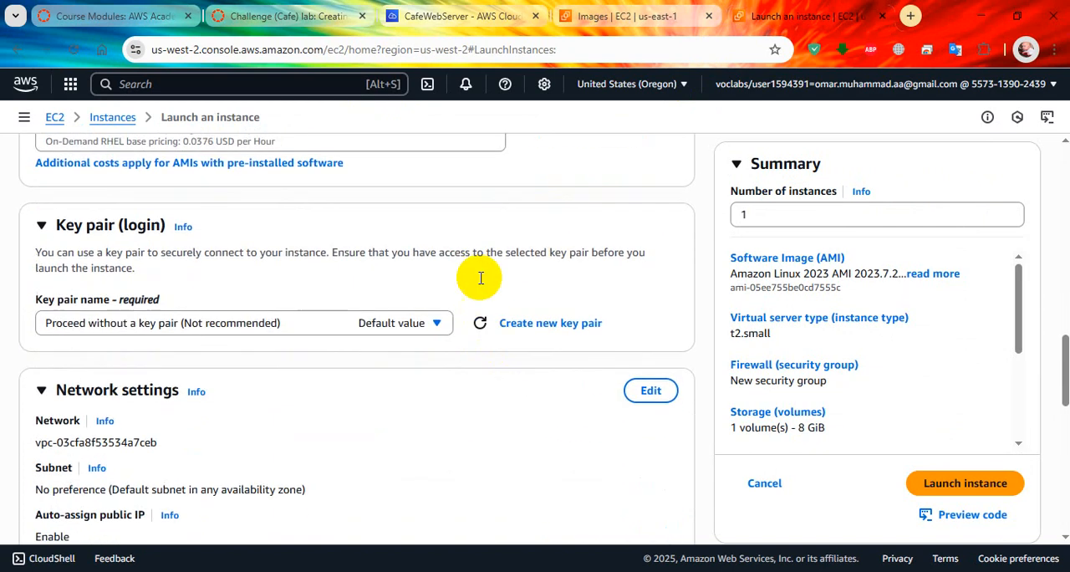
pyautogui.click(331, 20)
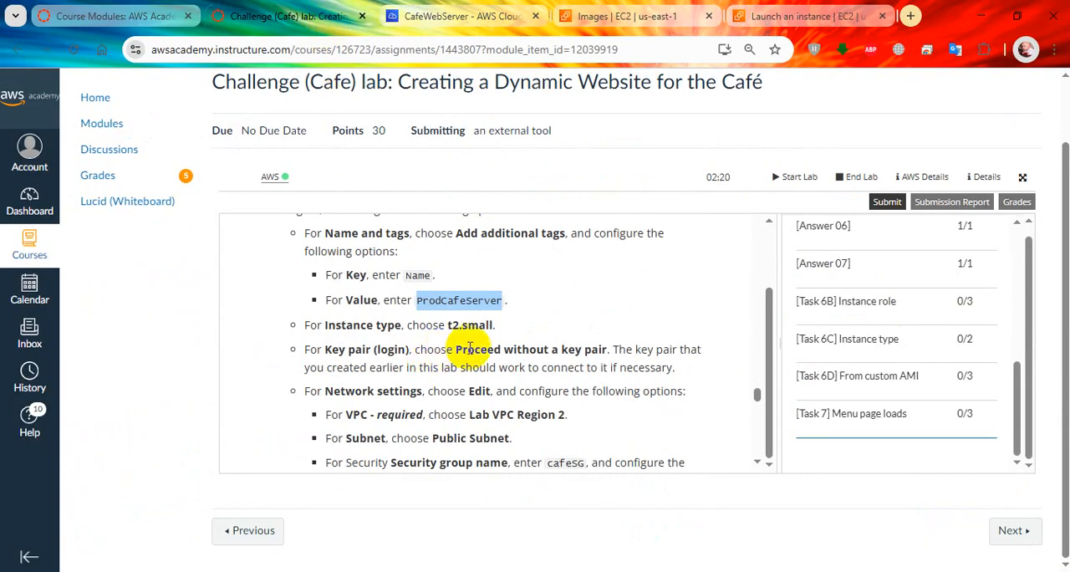
pyautogui.scroll(-1, 478, 355)
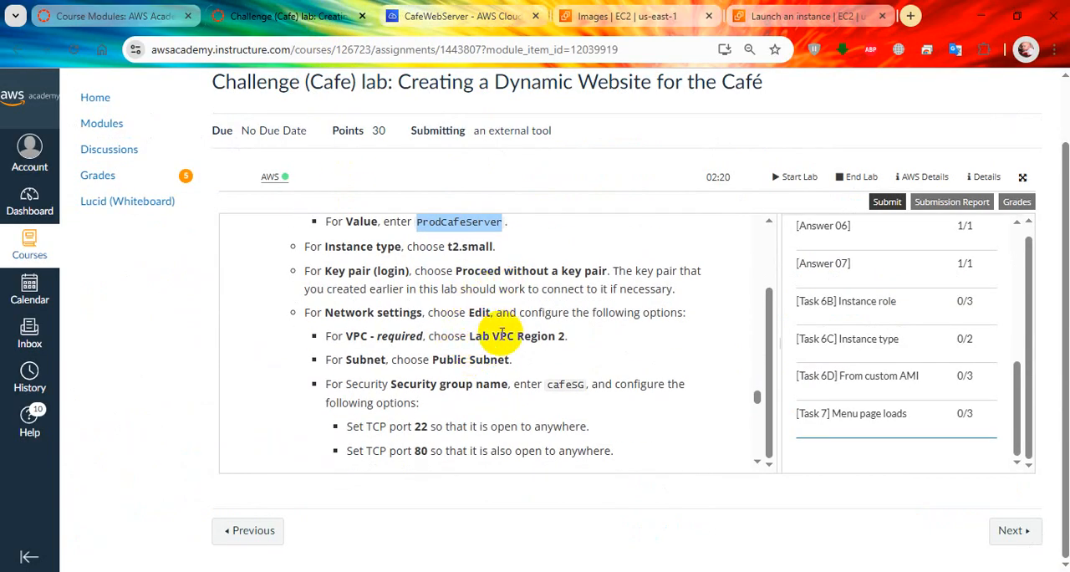
pyautogui.click(761, 16)
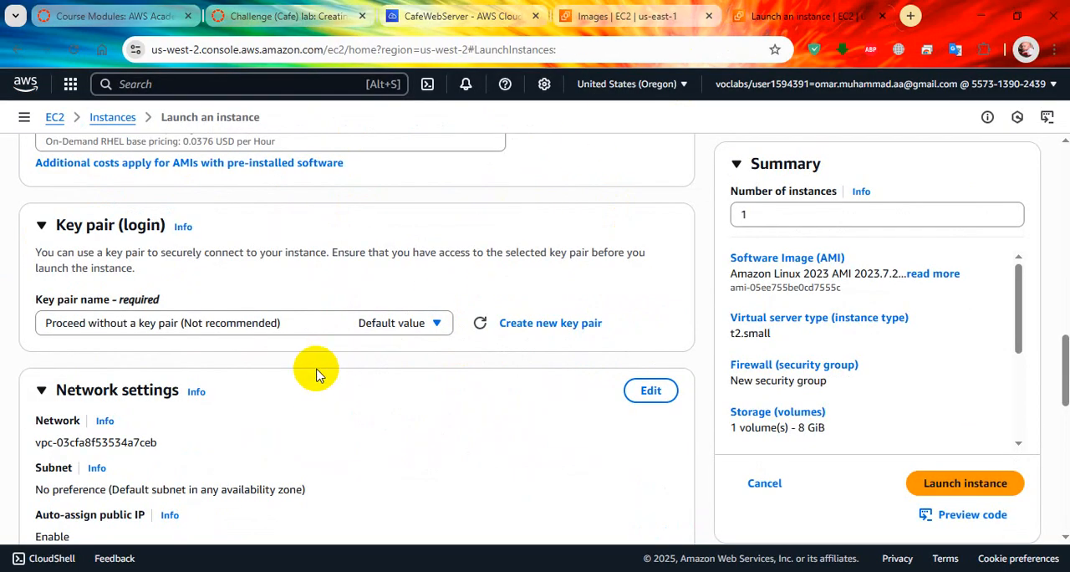
pyautogui.scroll(-1, 313, 377)
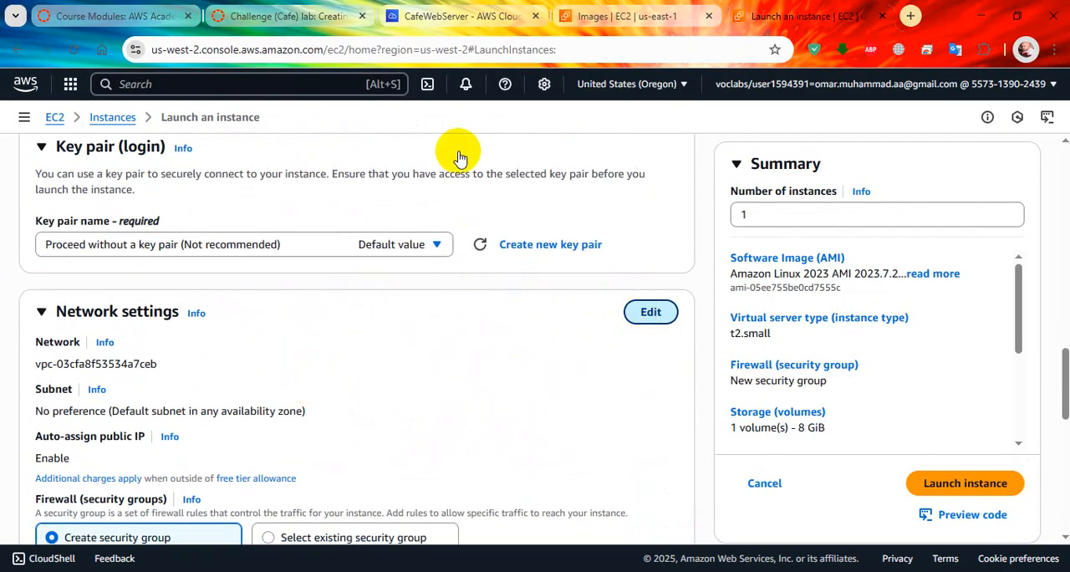
# Step: Copy the CafeServer AMI from N. Virginia to the United States (Oregon) destination Region
pyautogui.click(458, 15)
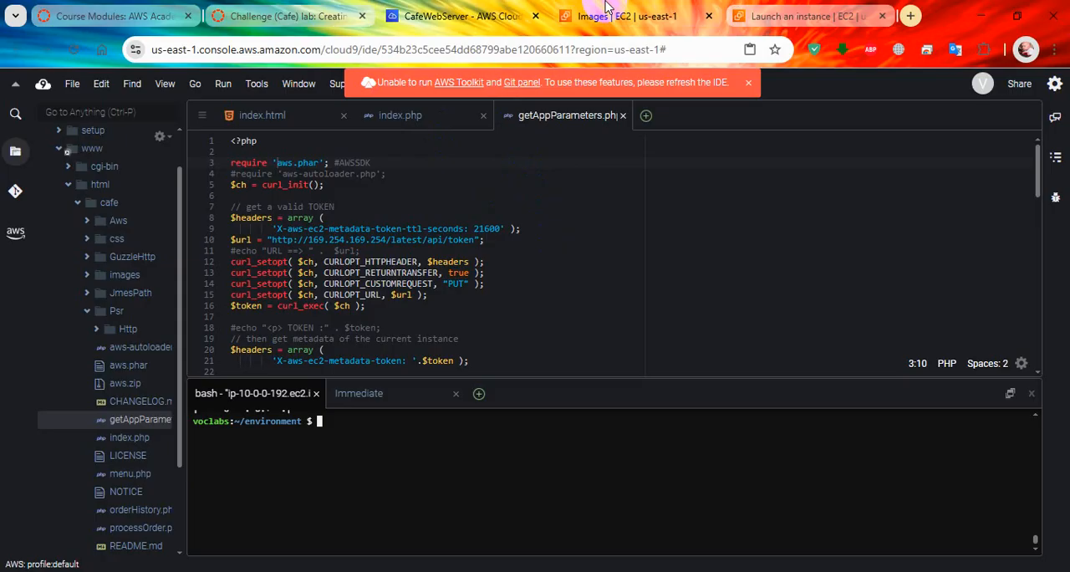
pyautogui.click(622, 15)
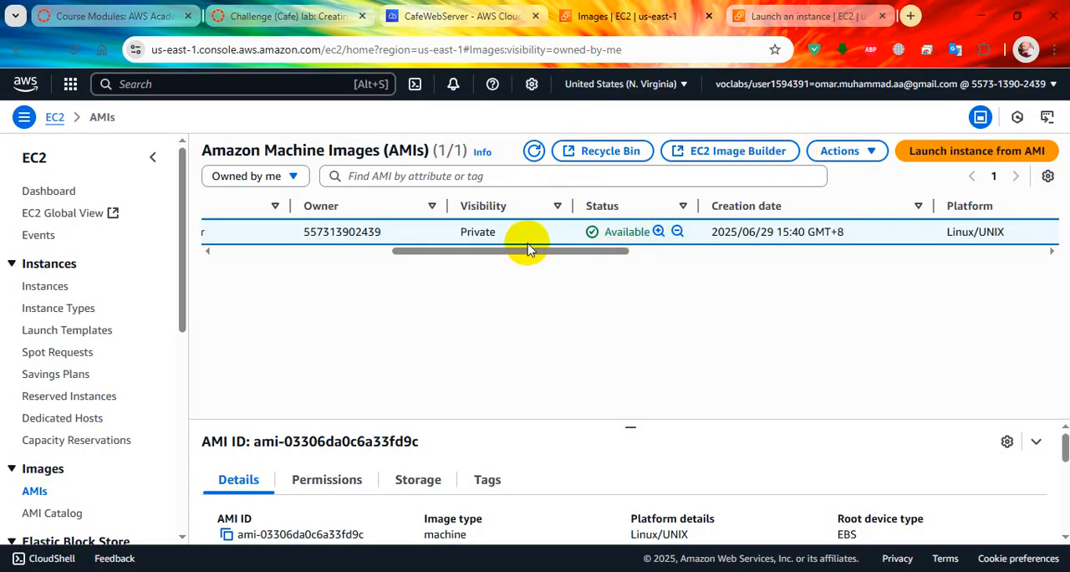
pyautogui.moveTo(405, 254); pyautogui.dragTo(210, 233)
pyautogui.click(218, 233)
pyautogui.click(275, 228)
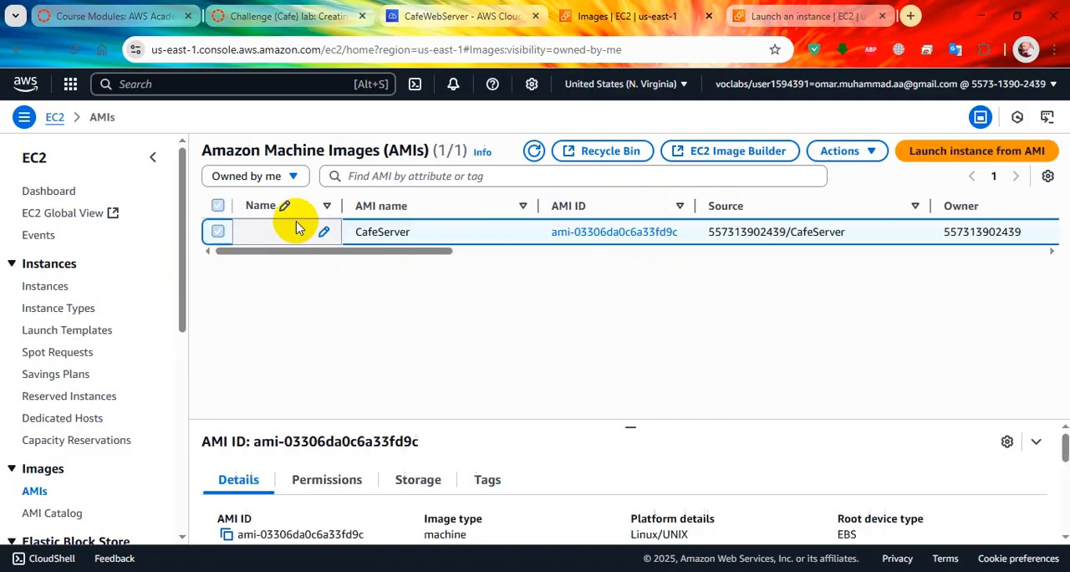
pyautogui.click(833, 153)
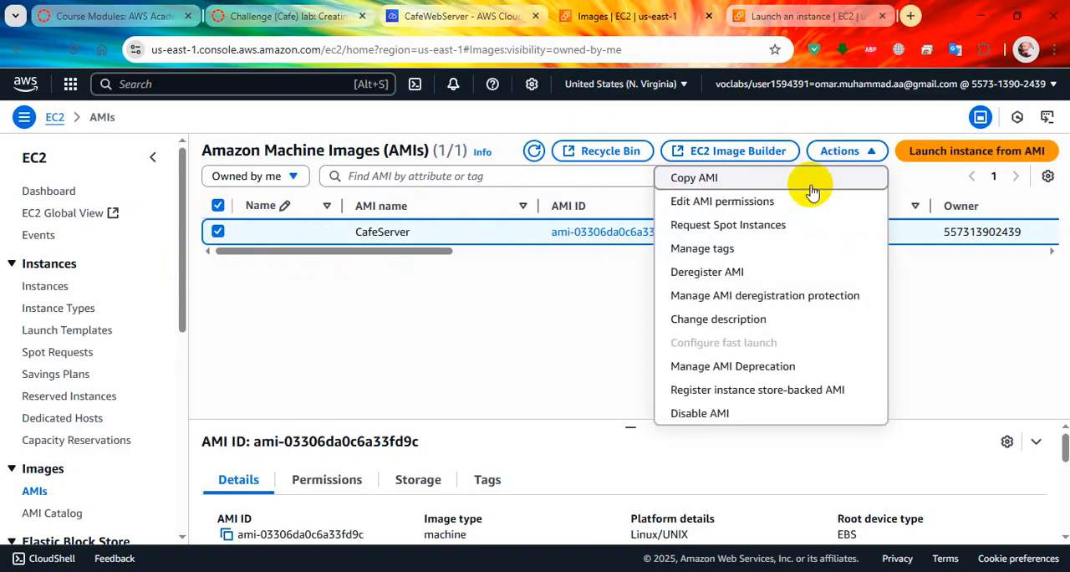
pyautogui.click(810, 185)
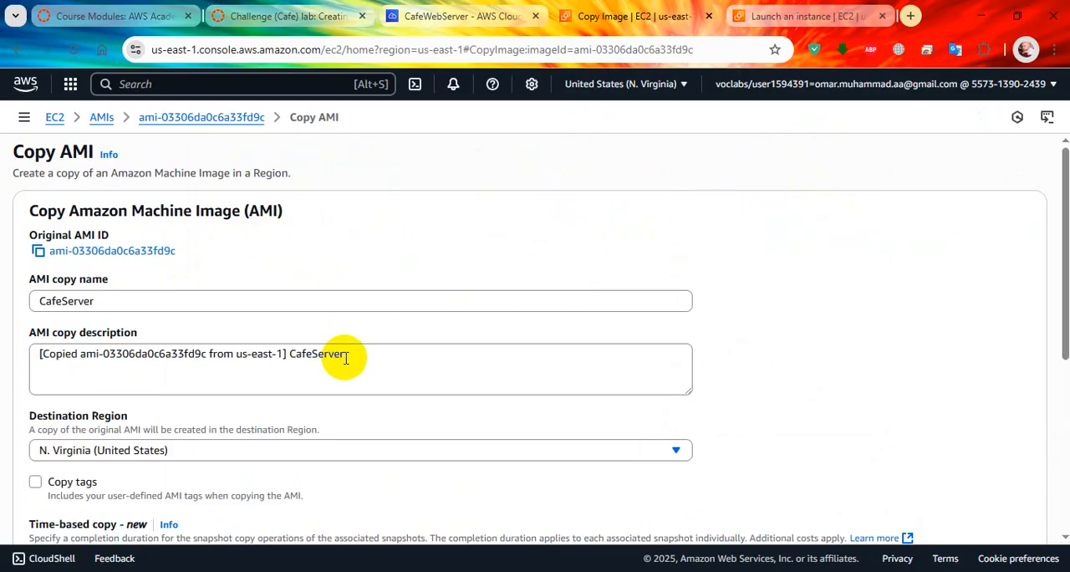
pyautogui.scroll(-2, 346, 343)
pyautogui.click(338, 292)
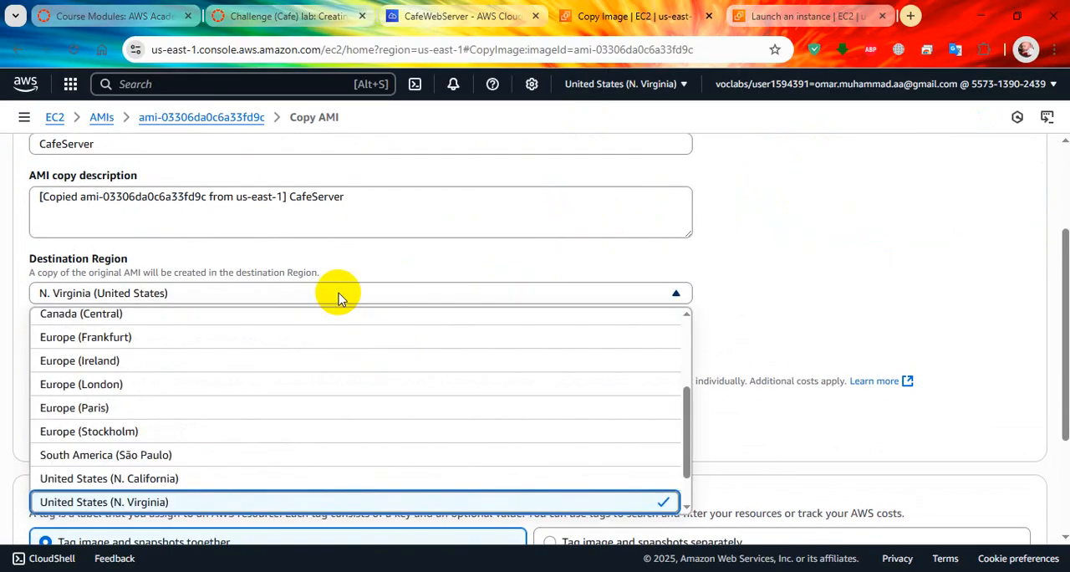
pyautogui.scroll(-1, 326, 375)
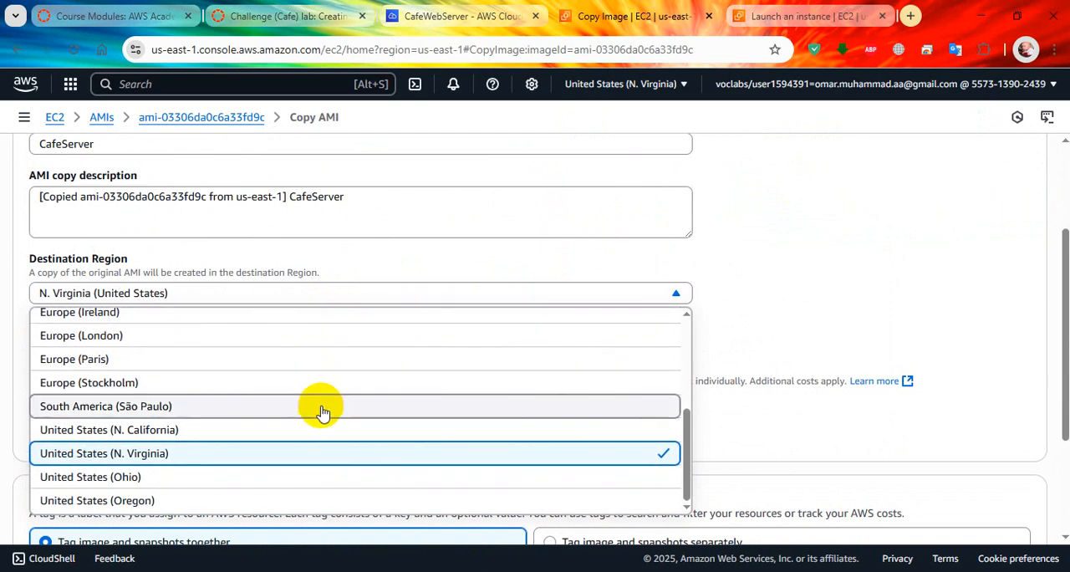
pyautogui.click(306, 495)
pyautogui.scroll(-2, 366, 372)
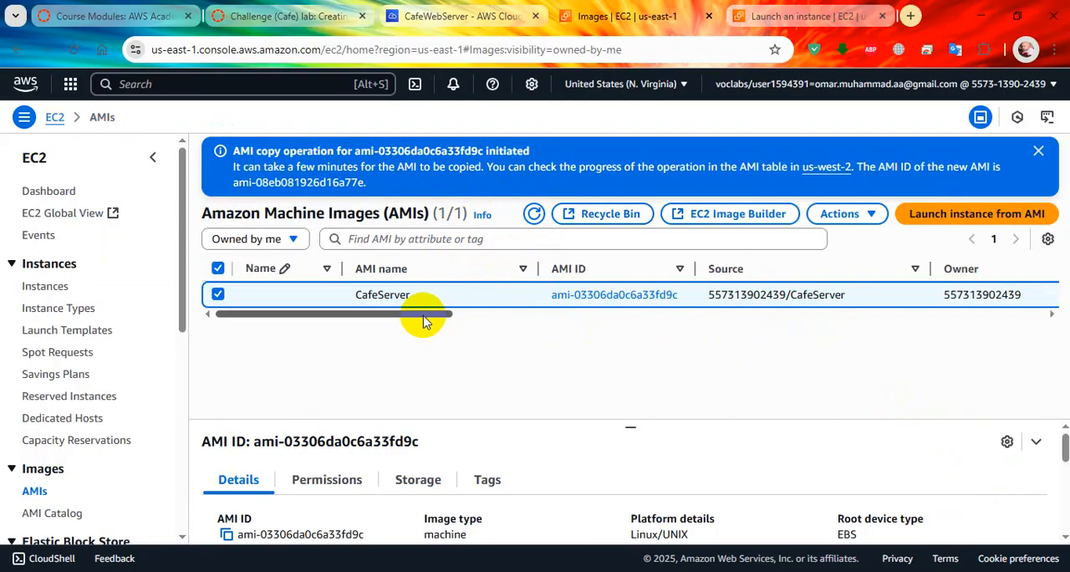
# Step: Switch the AMI list from N. Virginia to the Oregon (us-west-2) Region
pyautogui.moveTo(422, 315); pyautogui.dragTo(322, 318)
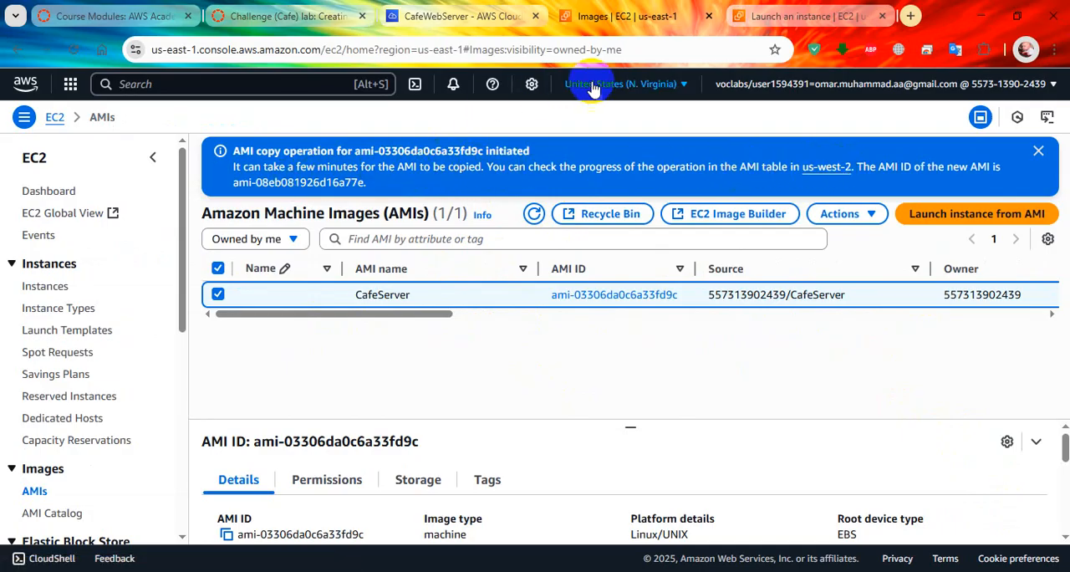
pyautogui.click(653, 86)
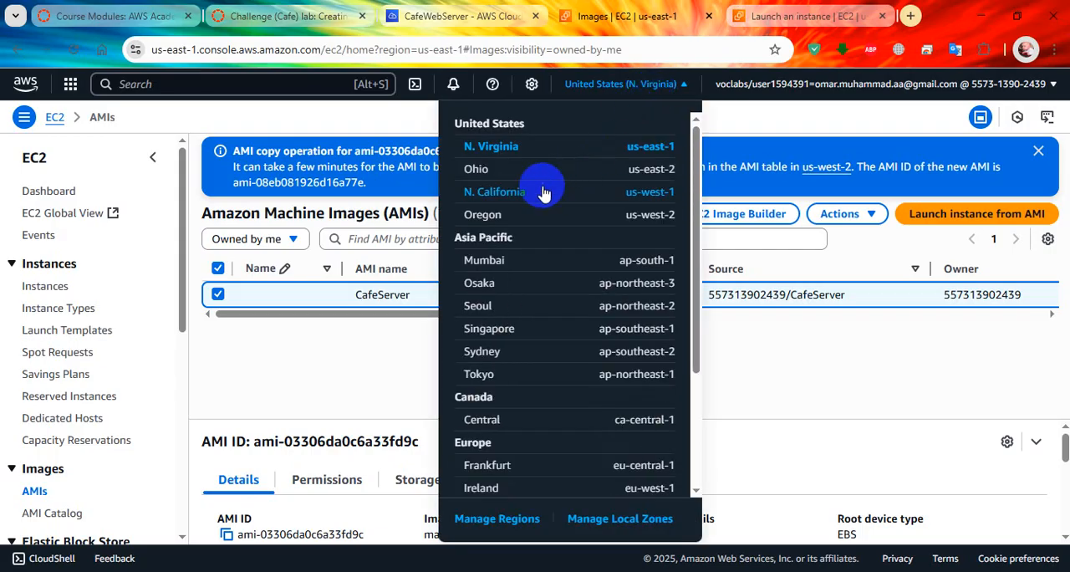
pyautogui.click(525, 221)
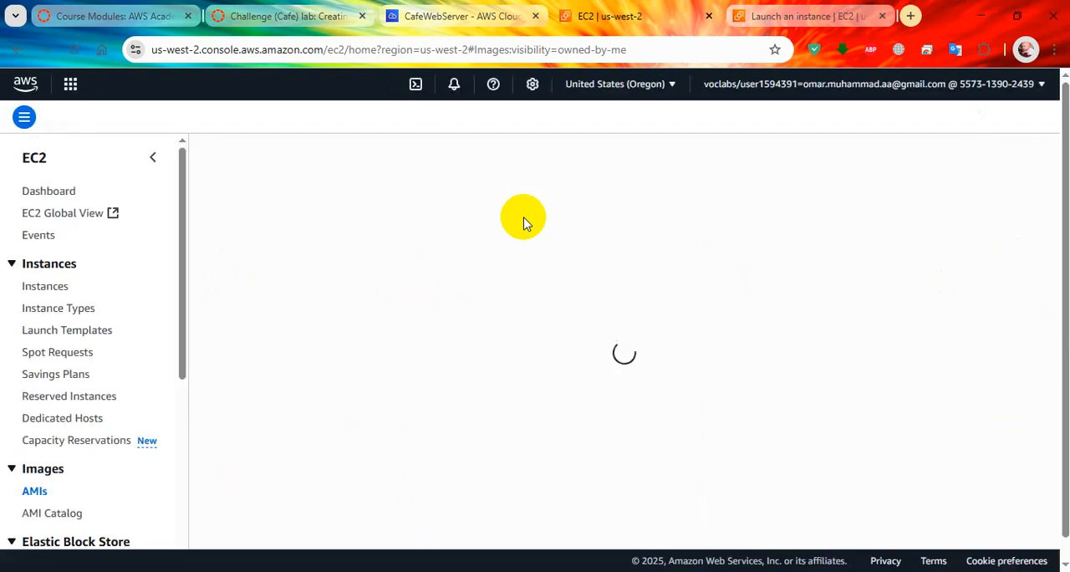
# Step: Set the new instance's VPC to Lab VPC Region 2 with Public Subnet as its subnet, following the lab's network instructions
pyautogui.click(303, 17)
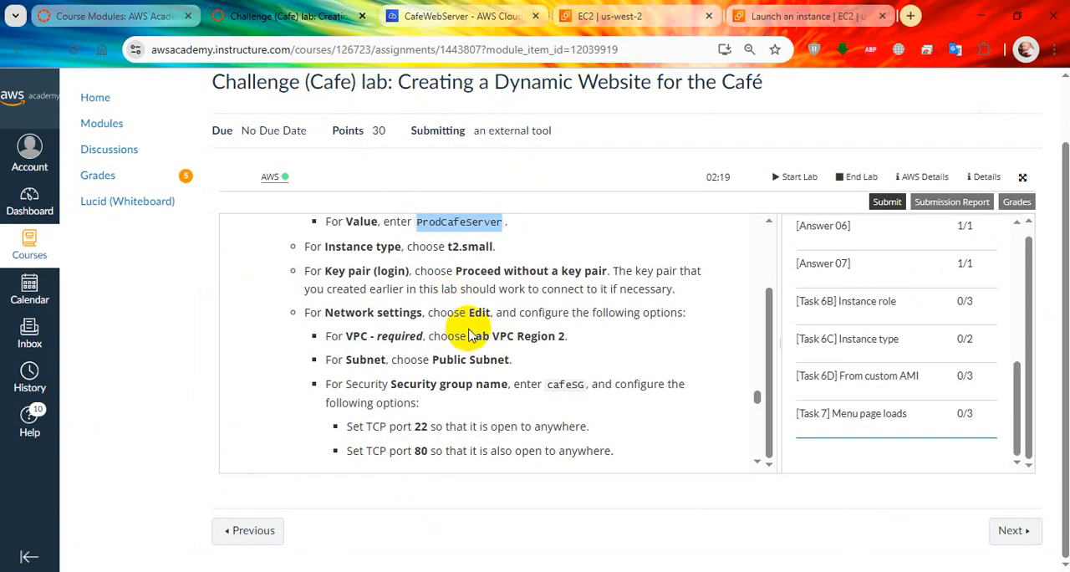
pyautogui.scroll(-2, 410, 311)
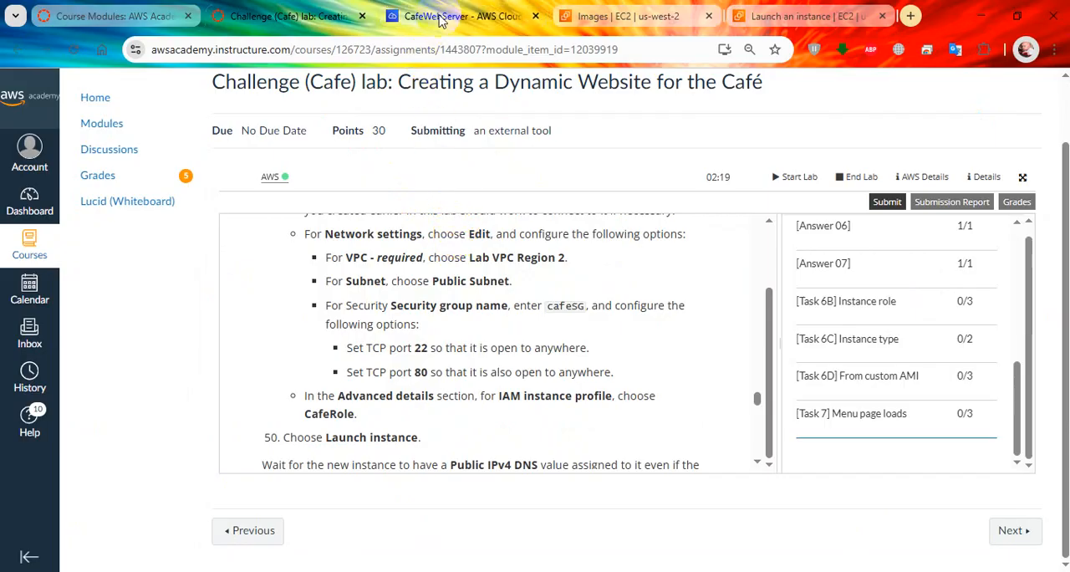
pyautogui.click(806, 16)
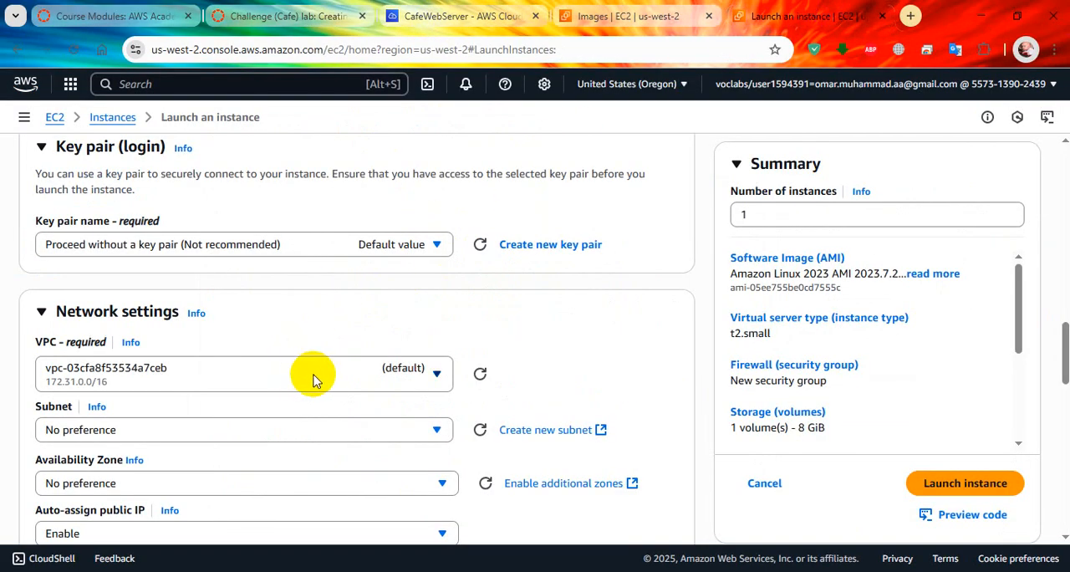
pyautogui.scroll(-2, 437, 371)
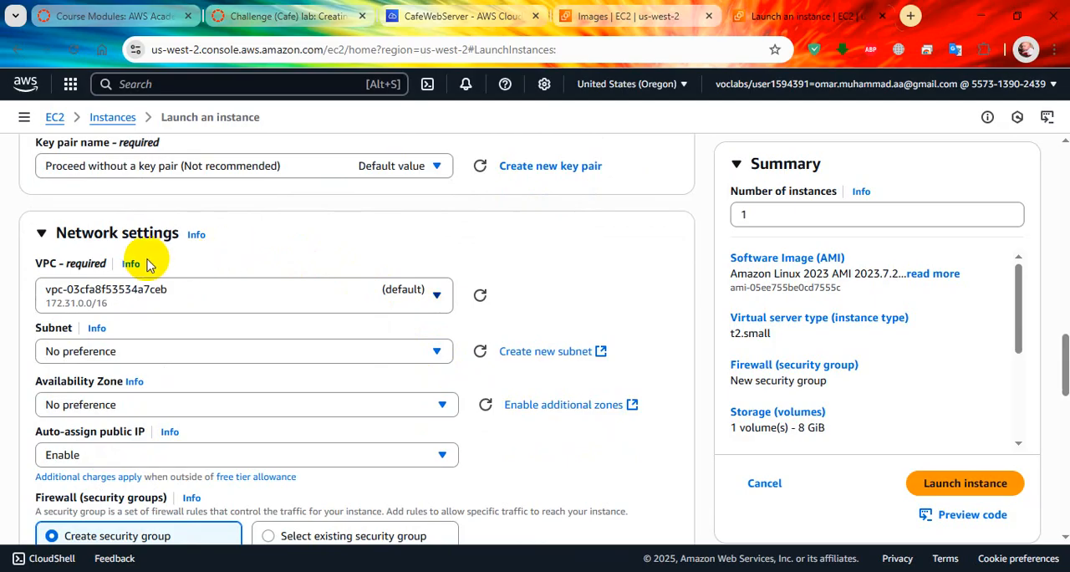
pyautogui.click(389, 298)
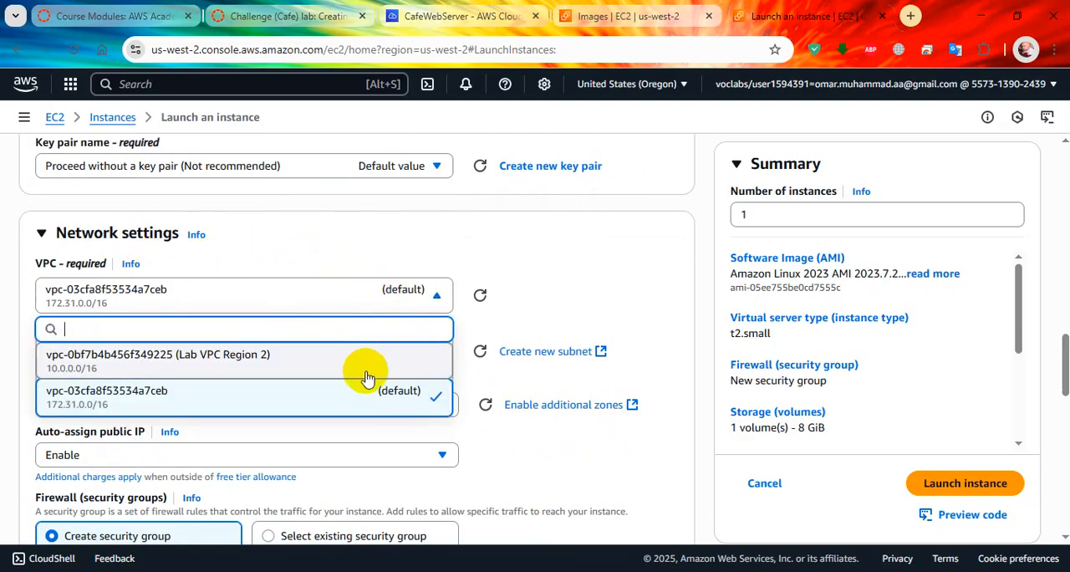
pyautogui.click(368, 23)
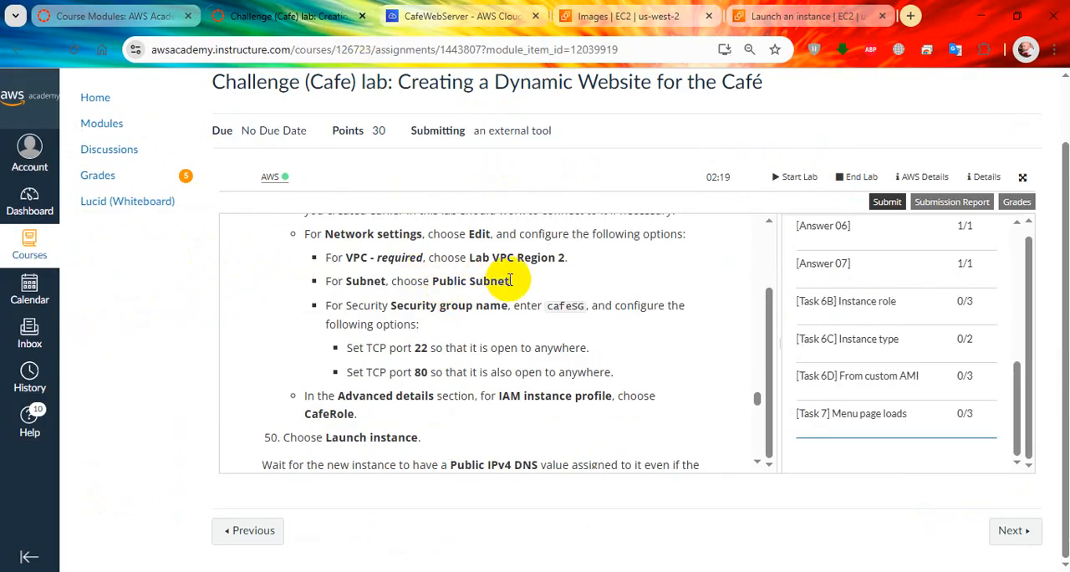
pyautogui.click(767, 17)
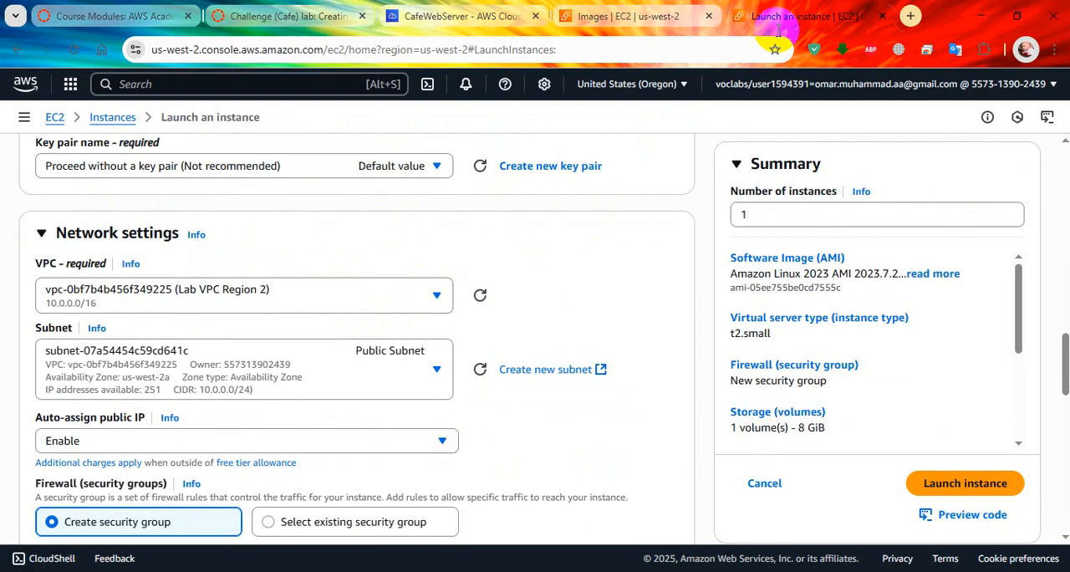
pyautogui.click(425, 393)
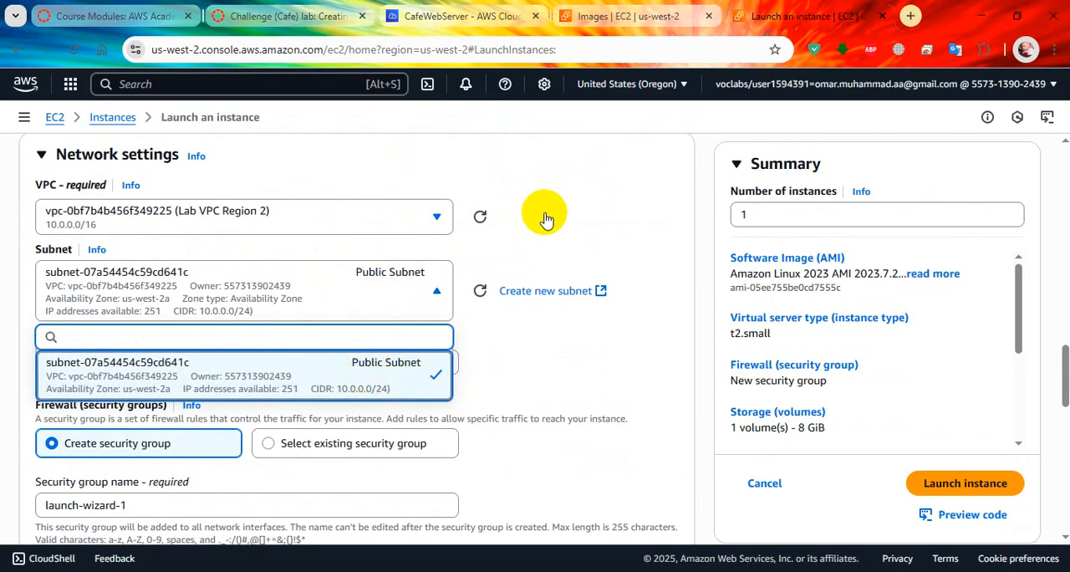
# Step: Look up the security group name in the lab and name the new instance's security group cafeSG
pyautogui.click(284, 16)
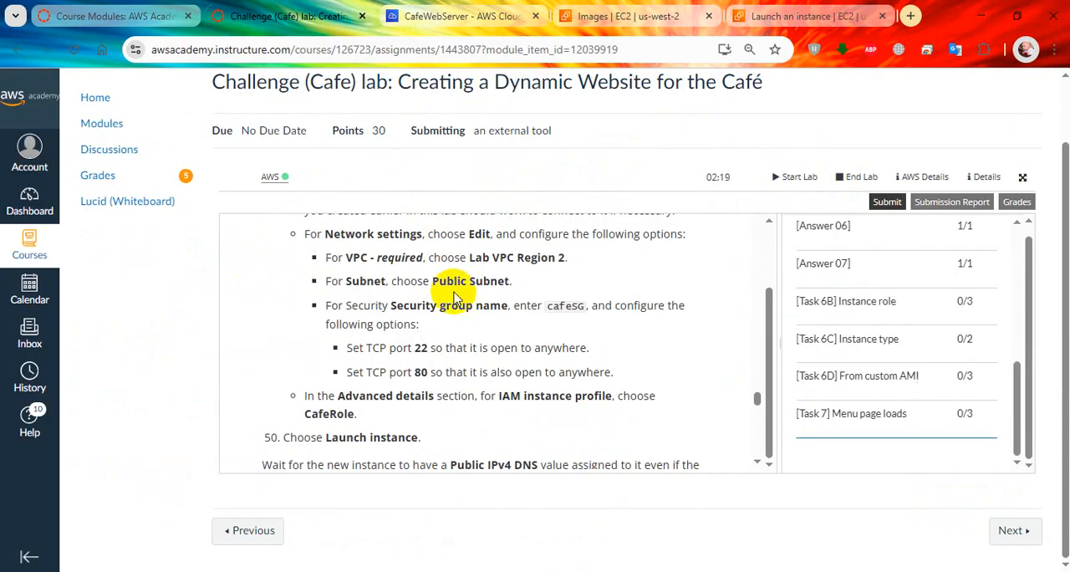
pyautogui.scroll(-1, 504, 286)
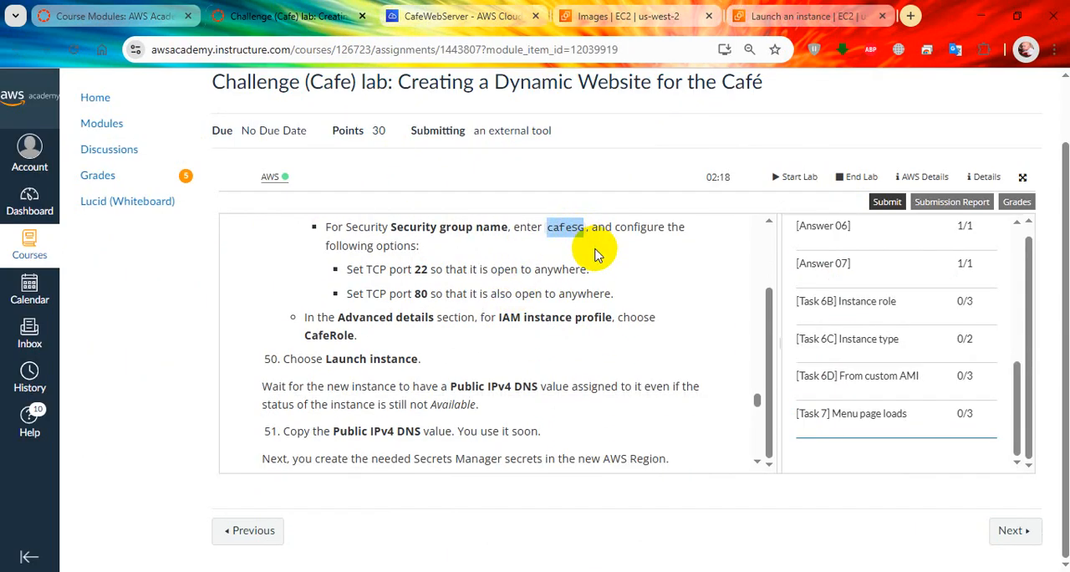
pyautogui.scroll(1, 622, 275)
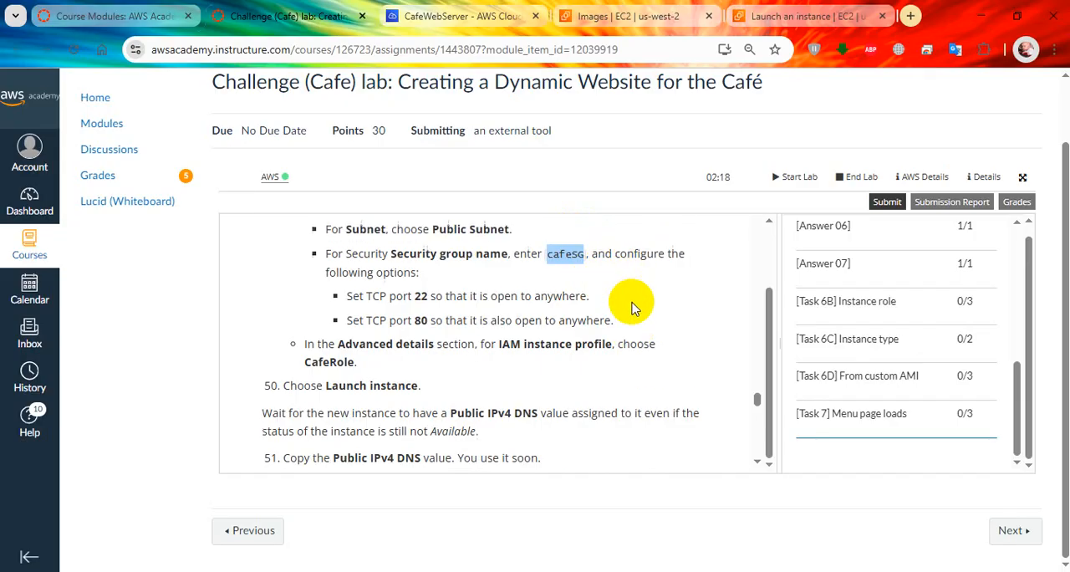
pyautogui.click(805, 19)
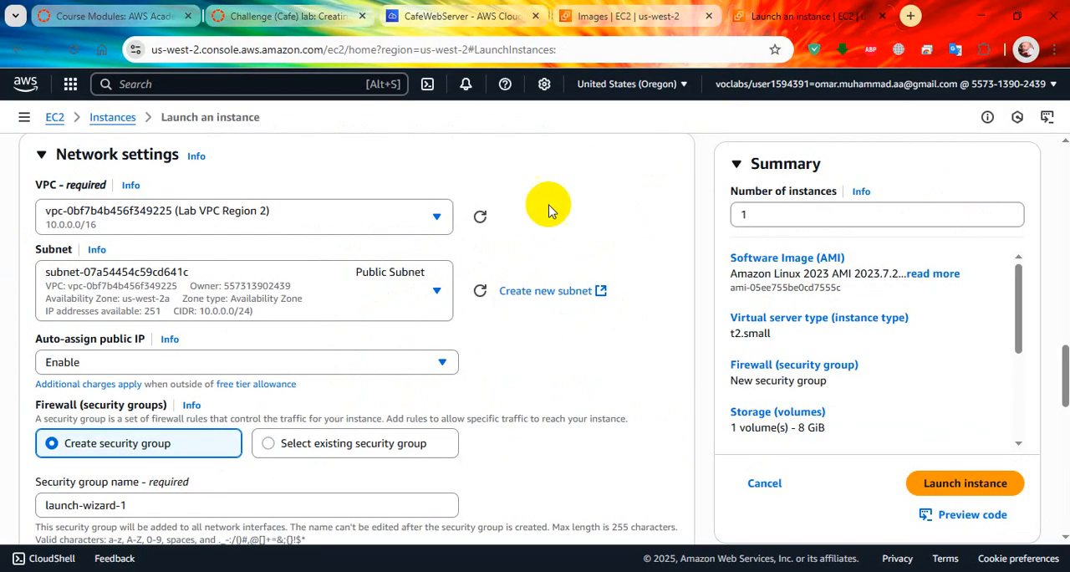
pyautogui.scroll(-1, 442, 294)
pyautogui.click(163, 433)
pyautogui.moveTo(163, 433); pyautogui.dragTo(13, 435)
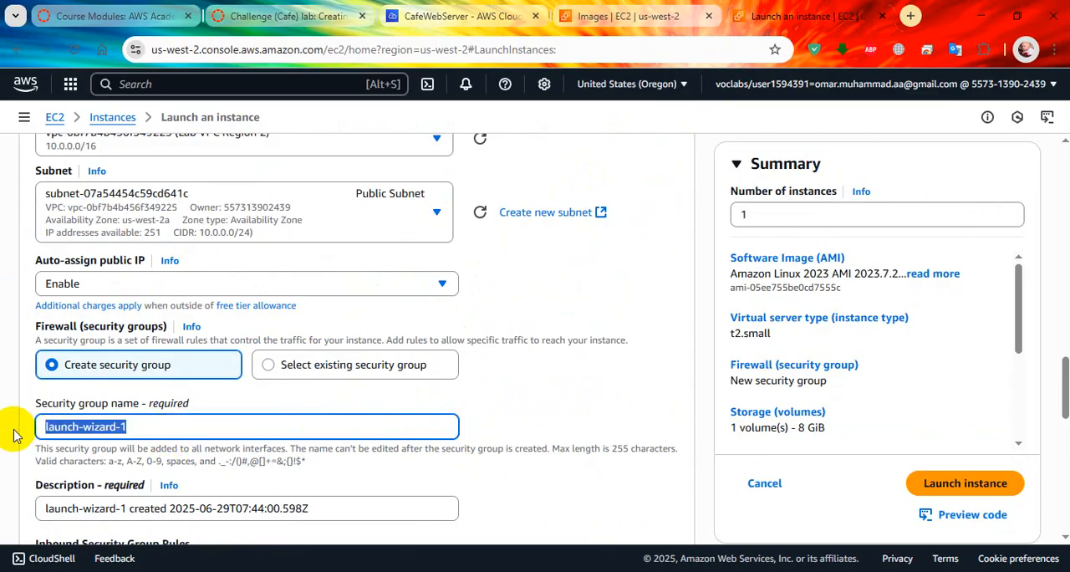
pyautogui.write('cafeSG')
pyautogui.scroll(-2, 502, 391)
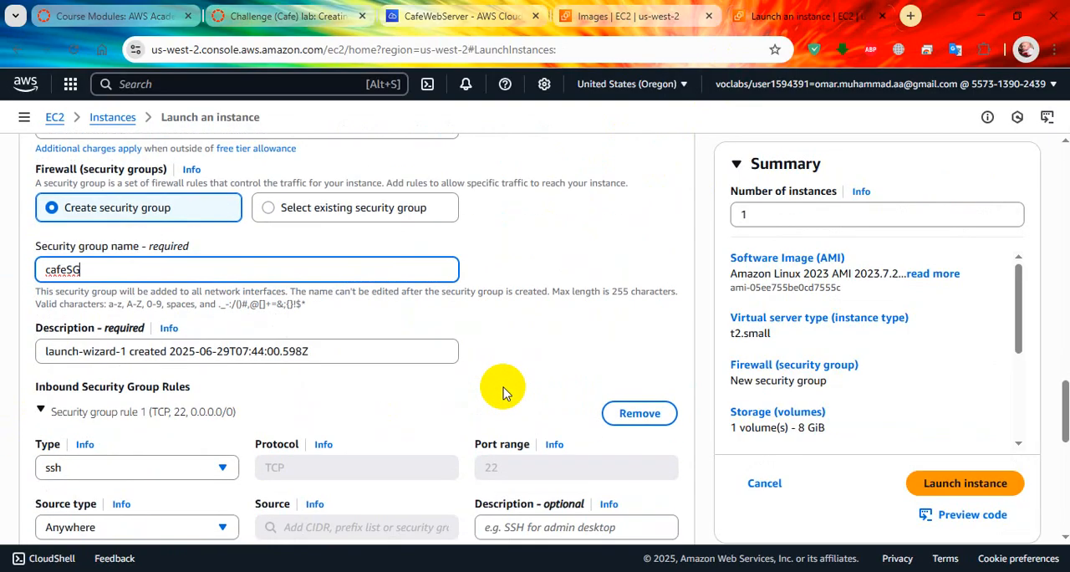
pyautogui.scroll(-1, 496, 393)
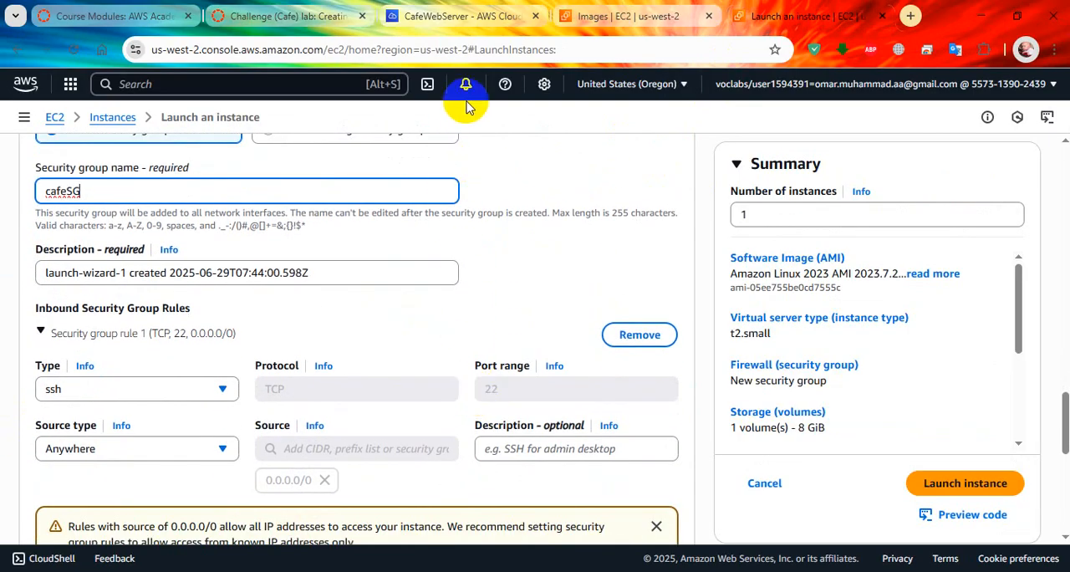
# Step: Refresh the Oregon AMI list and check the status of the copied CafeServer image
pyautogui.click(610, 17)
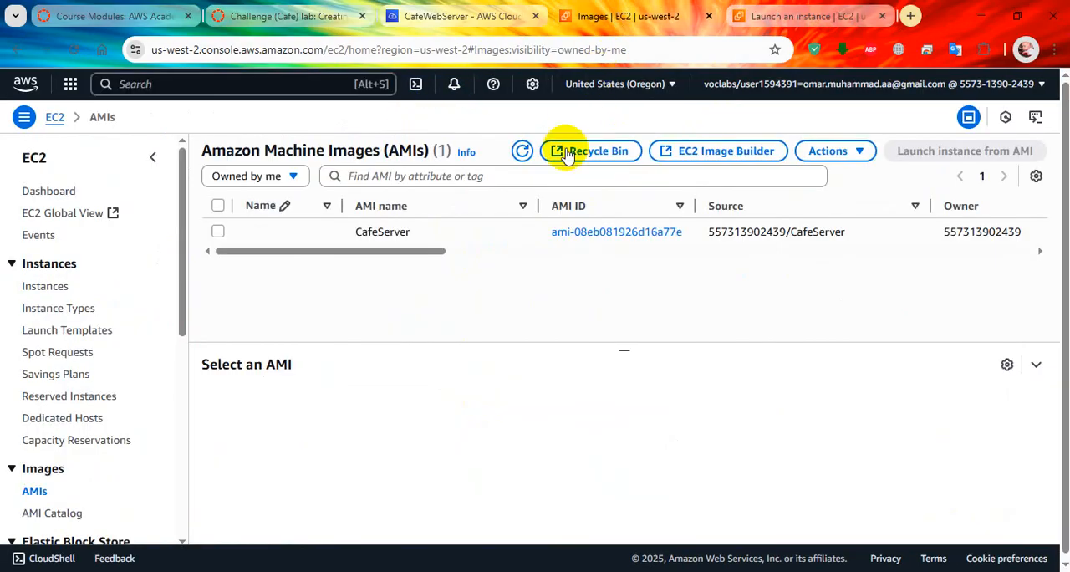
pyautogui.moveTo(435, 251); pyautogui.dragTo(660, 248)
pyautogui.click(534, 150)
pyautogui.moveTo(556, 251); pyautogui.dragTo(501, 242)
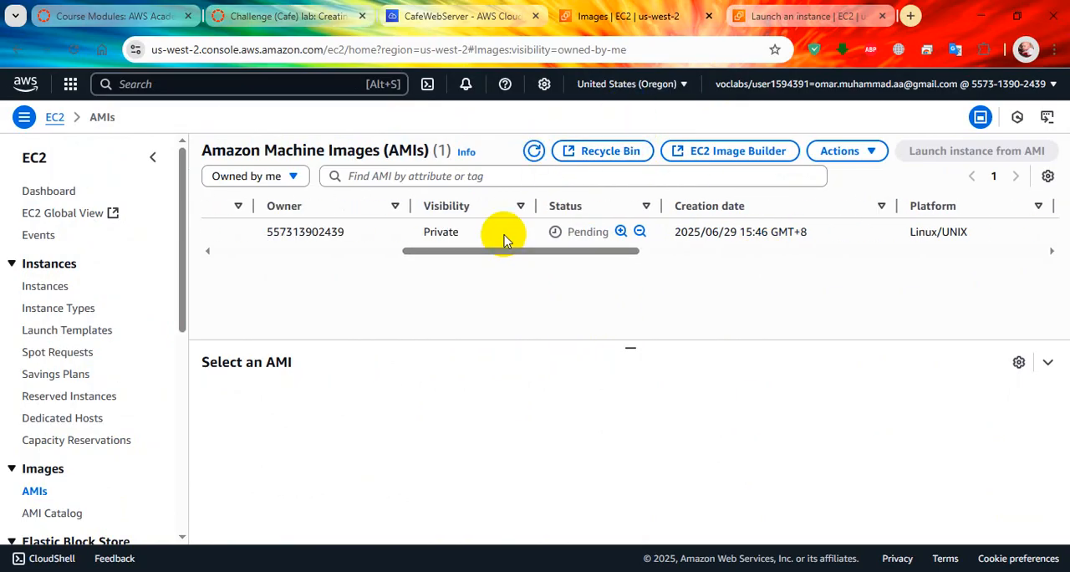
# Step: Add a second inbound security group rule to the new instance with type HTTP and source type Anywhere, as the lab requires for port 80
pyautogui.click(286, 16)
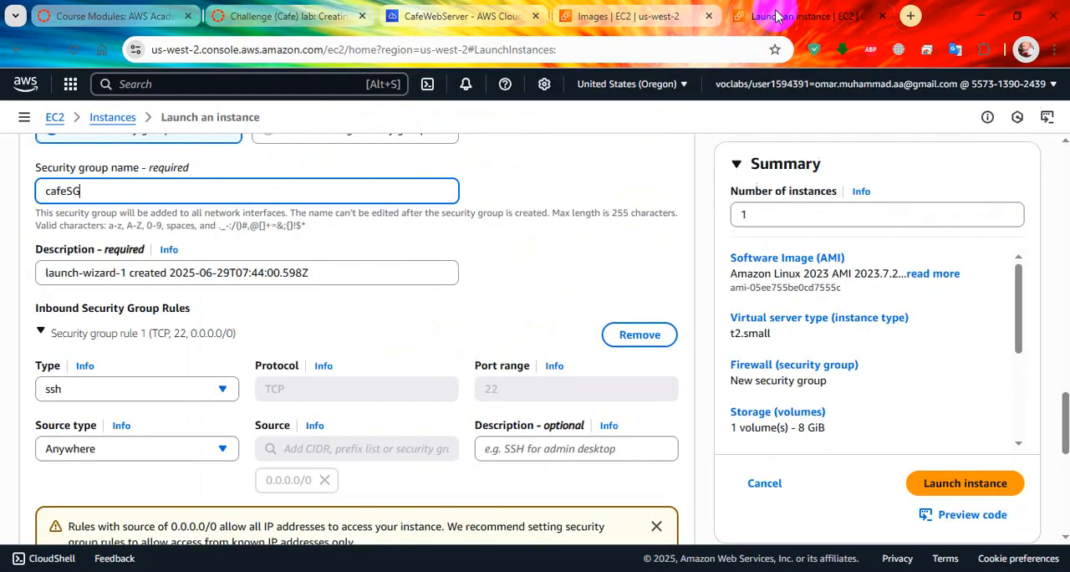
pyautogui.click(773, 16)
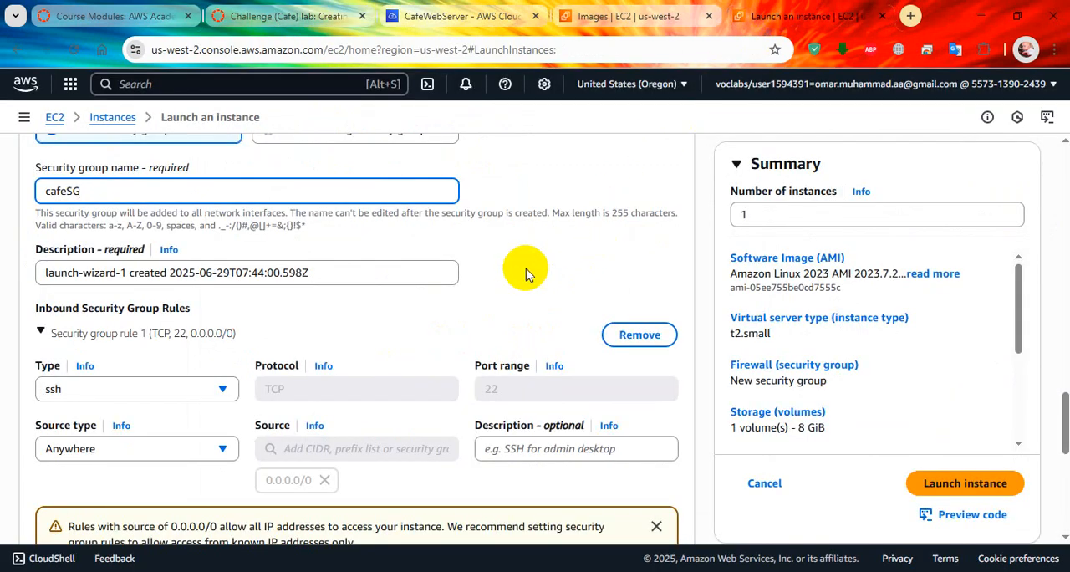
pyautogui.scroll(-3, 525, 273)
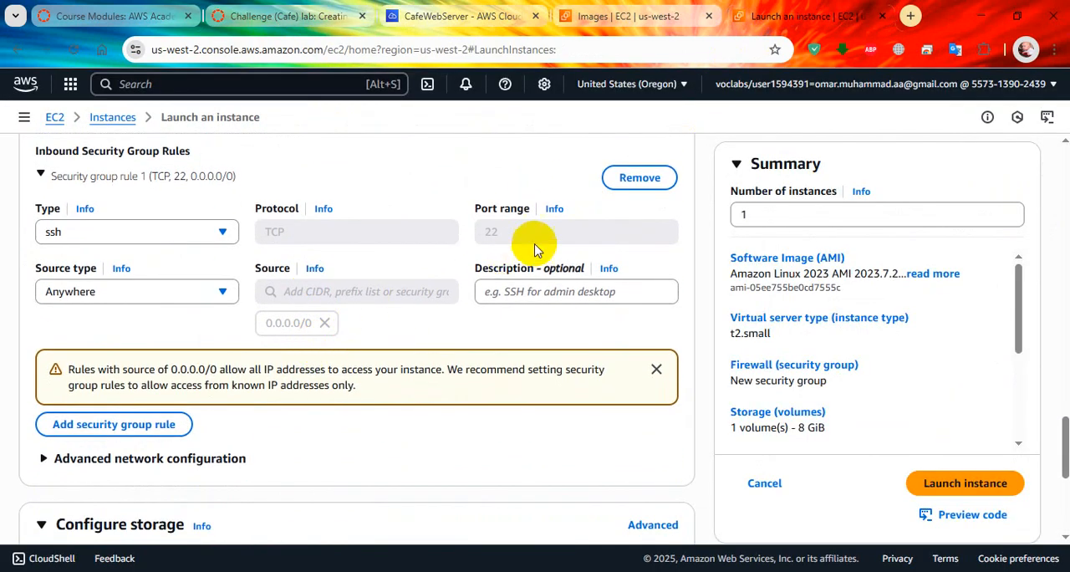
pyautogui.click(171, 427)
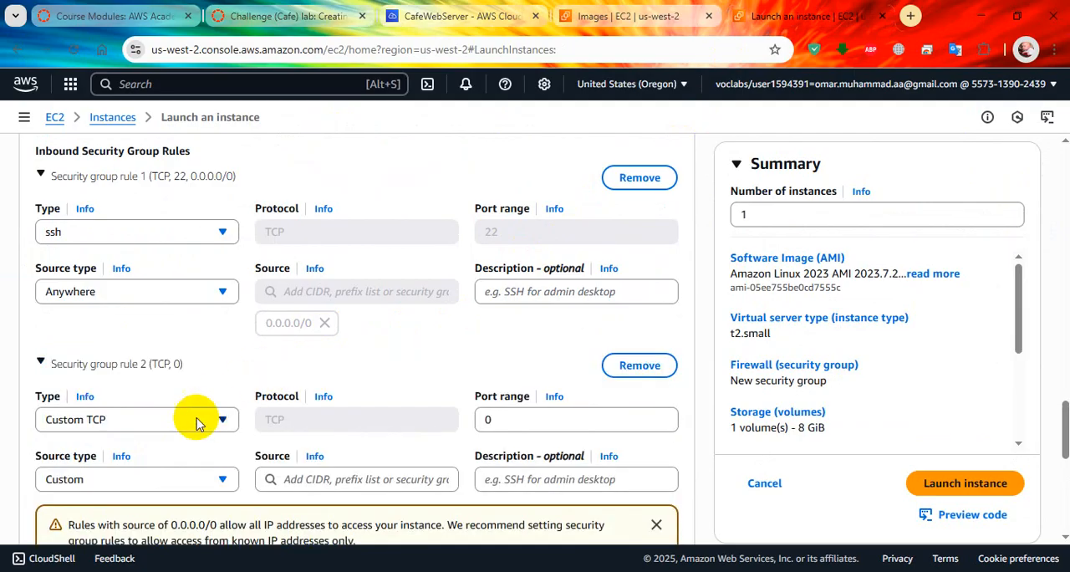
pyautogui.click(178, 423)
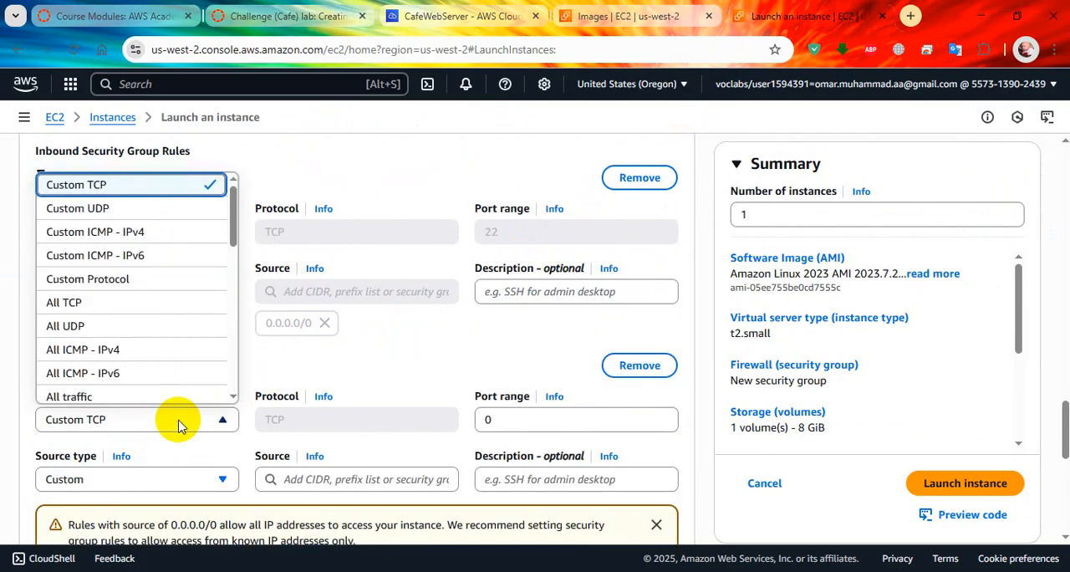
pyautogui.press('h')
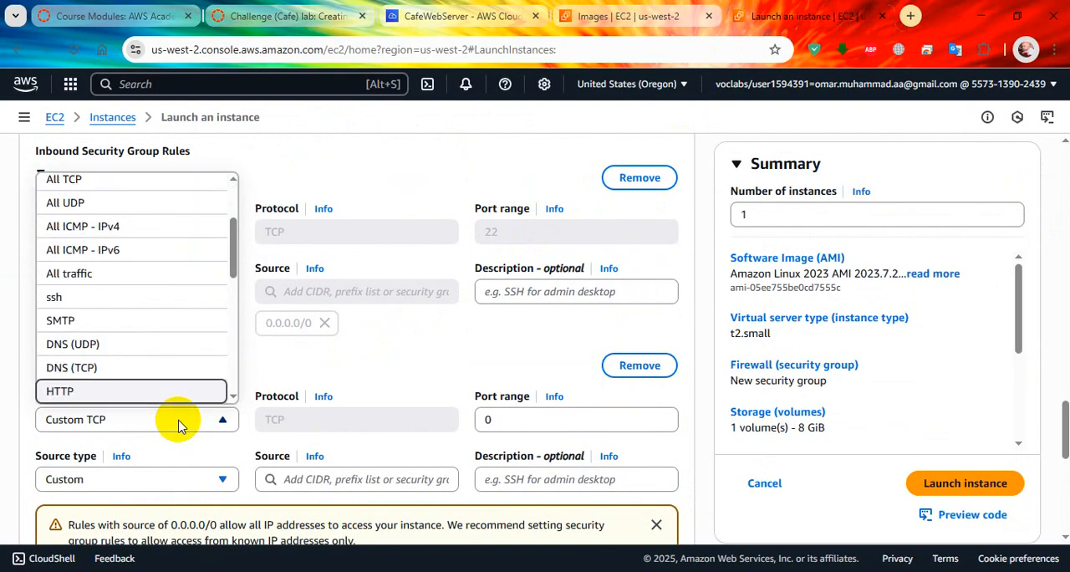
pyautogui.press('Return')
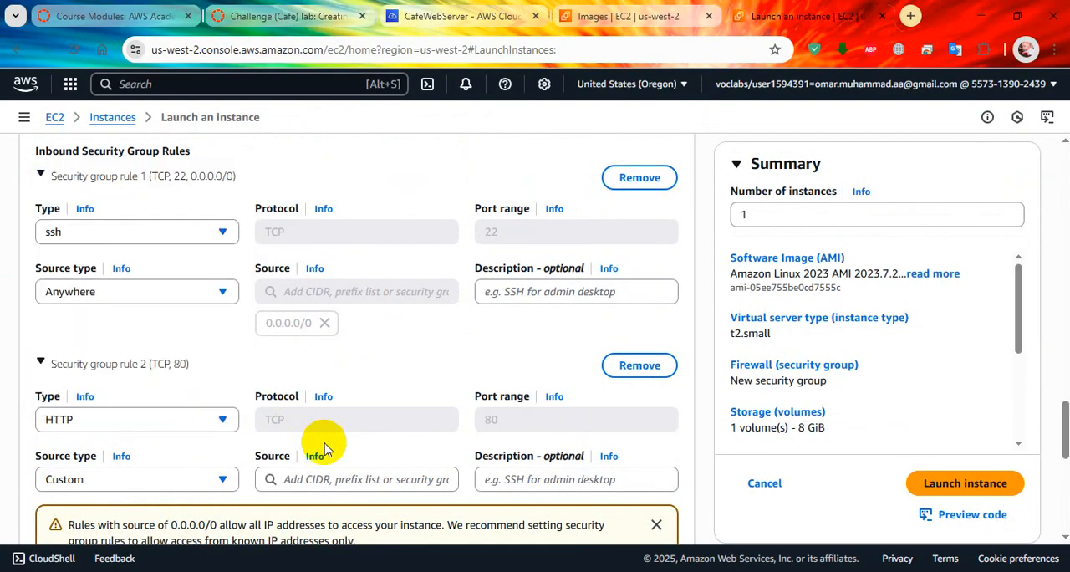
pyautogui.click(216, 481)
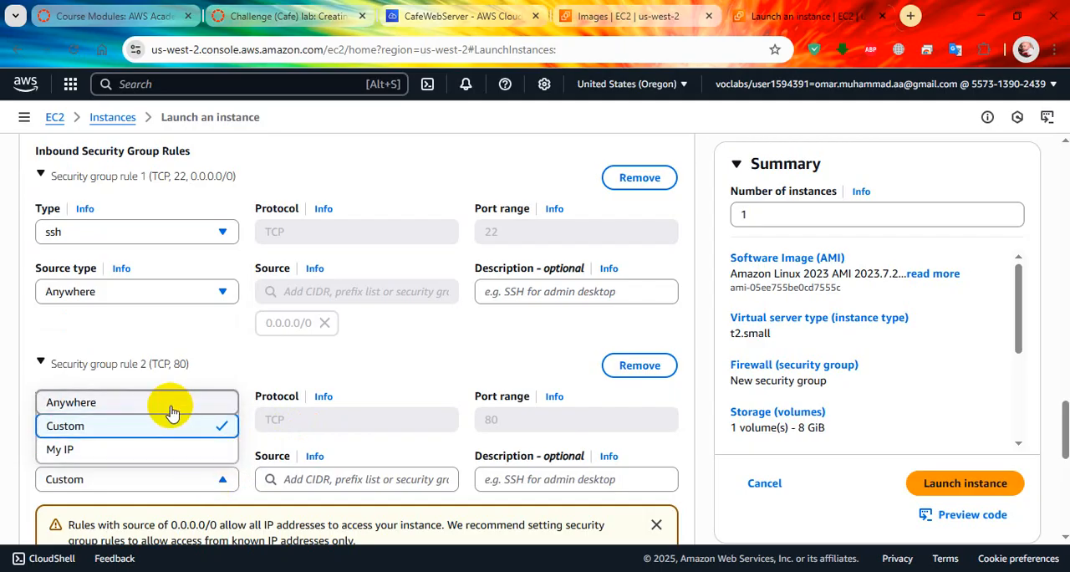
pyautogui.press('Up')
pyautogui.press('Return')
pyautogui.scroll(-2, 482, 396)
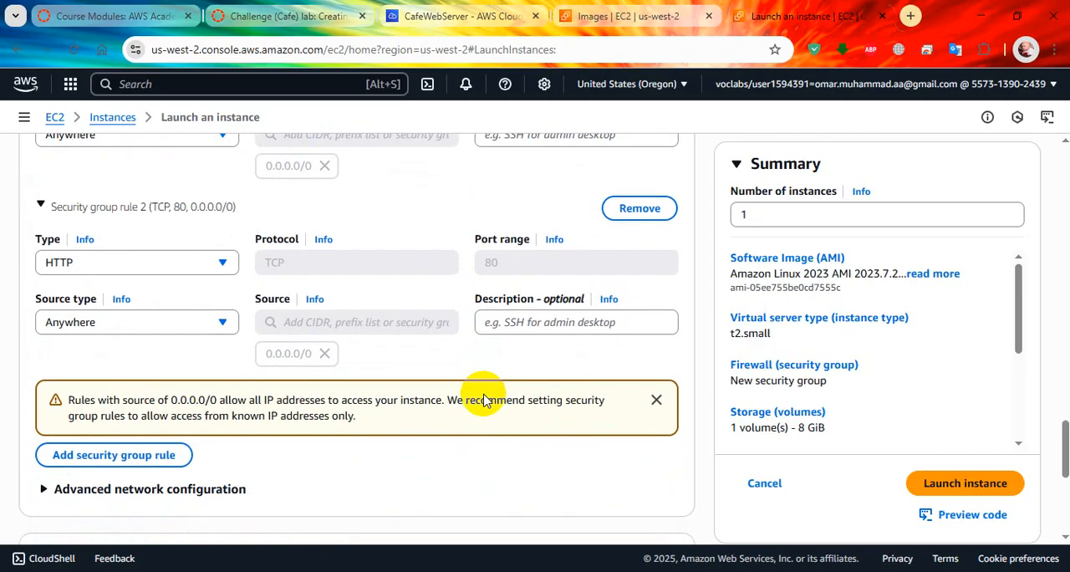
# Step: Look up the required IAM instance profile in the lab and open the IAM instance profile choices in the launch form's advanced details
pyautogui.click(309, 18)
pyautogui.scroll(-1, 479, 357)
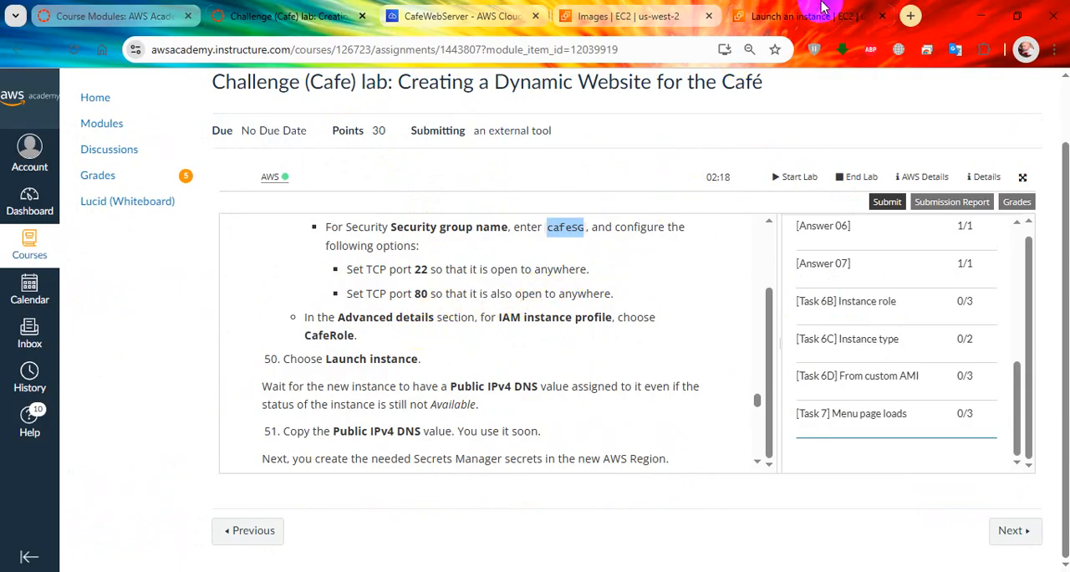
pyautogui.click(776, 20)
pyautogui.scroll(-2, 382, 353)
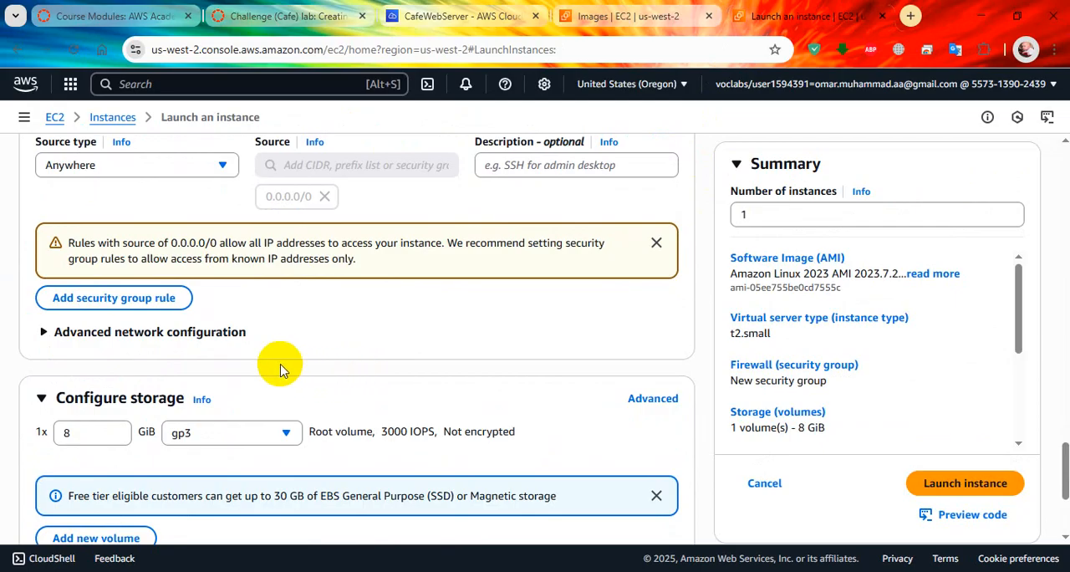
pyautogui.scroll(-3, 243, 347)
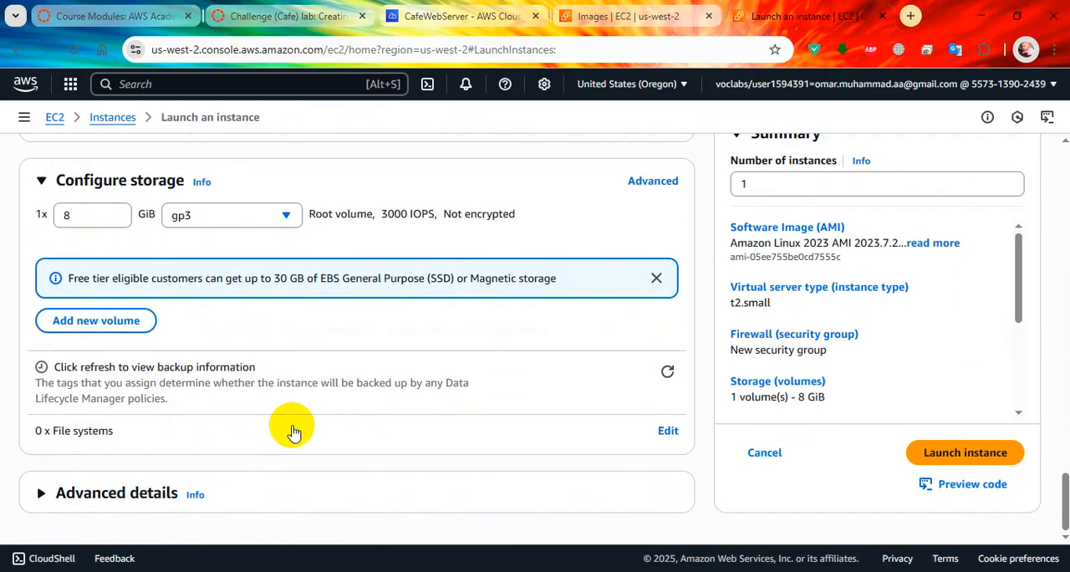
pyautogui.scroll(-2, 471, 432)
pyautogui.scroll(-2, 462, 434)
pyautogui.click(431, 292)
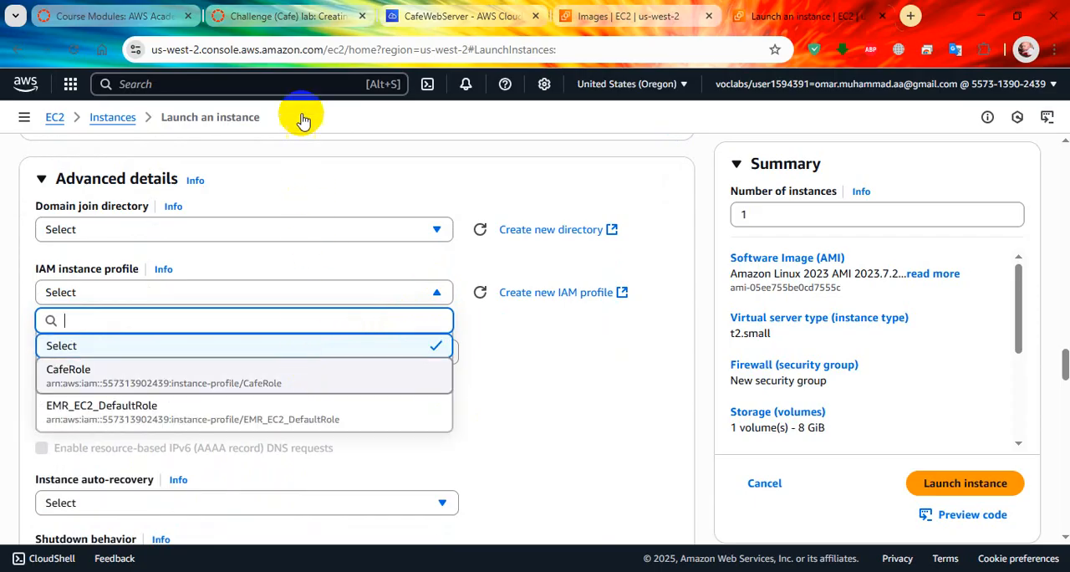
# Step: Review the lab's instructions for creating the new instance from the AMI in the Oregon Region
pyautogui.click(310, 18)
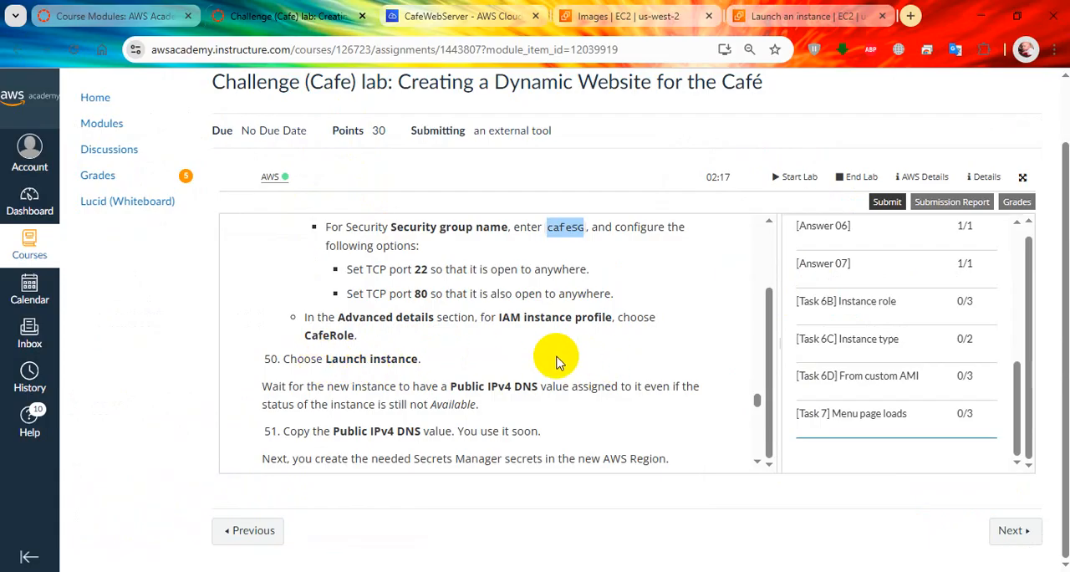
pyautogui.scroll(5, 559, 361)
pyautogui.scroll(-3, 559, 362)
pyautogui.scroll(10, 559, 361)
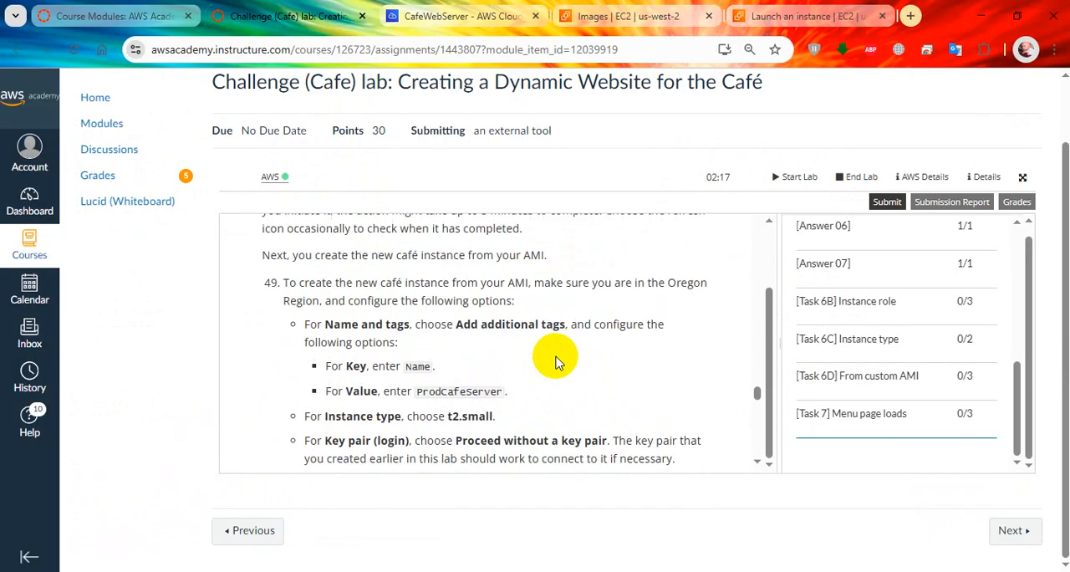
# Step: Look through the launch form's Application and OS Images section for the copied CafeServer AMI
pyautogui.click(794, 16)
pyautogui.scroll(5, 553, 451)
pyautogui.scroll(12, 554, 447)
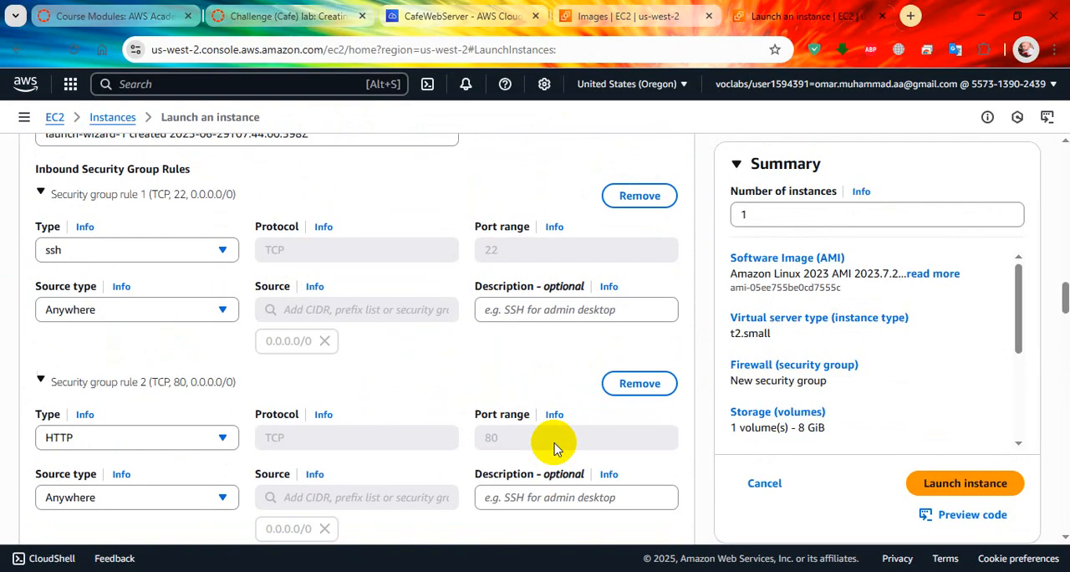
pyautogui.scroll(10, 552, 443)
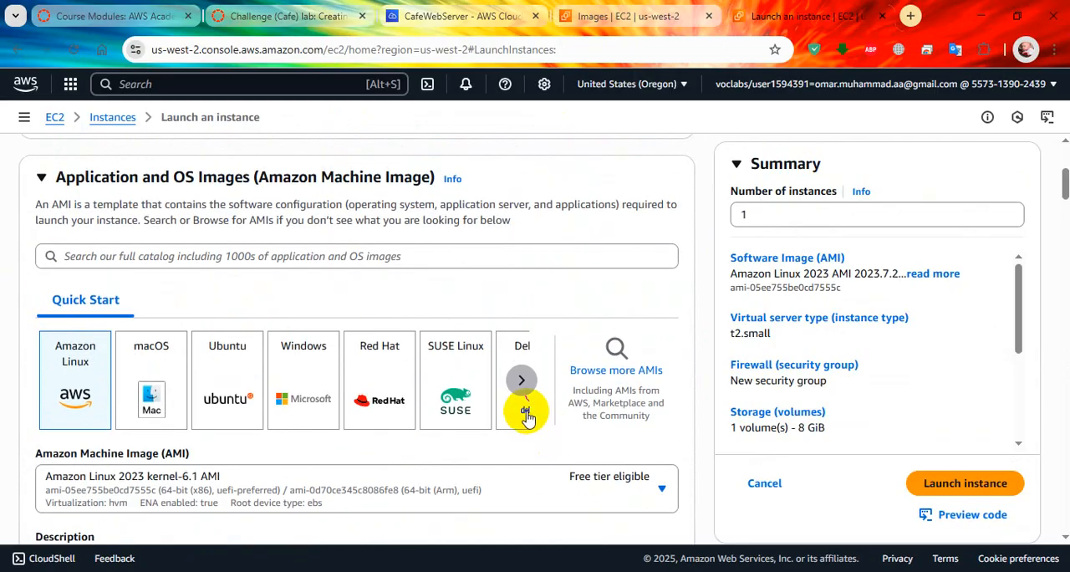
pyautogui.scroll(-1, 526, 411)
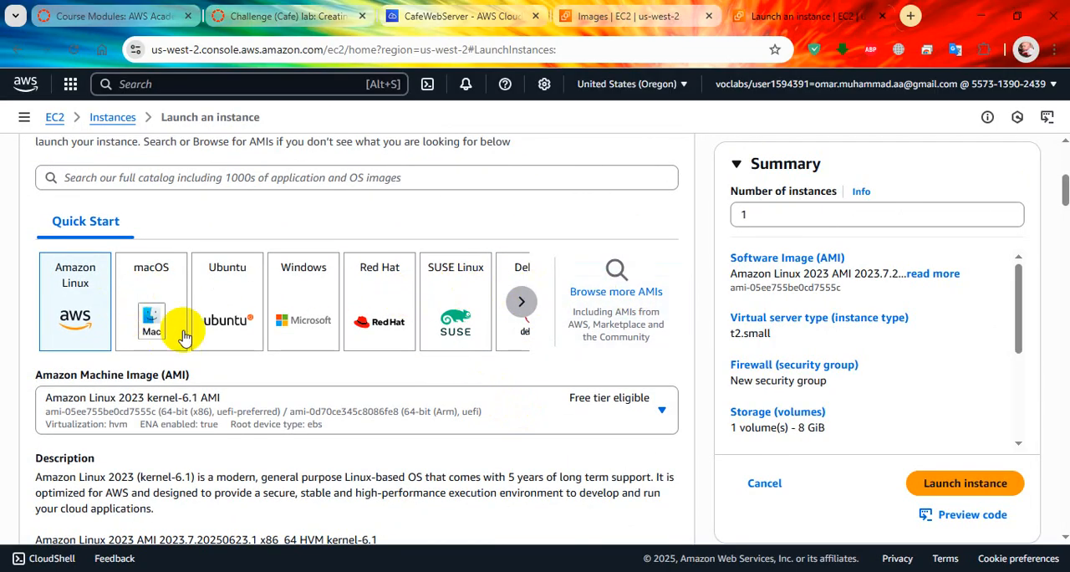
pyautogui.scroll(-2, 237, 373)
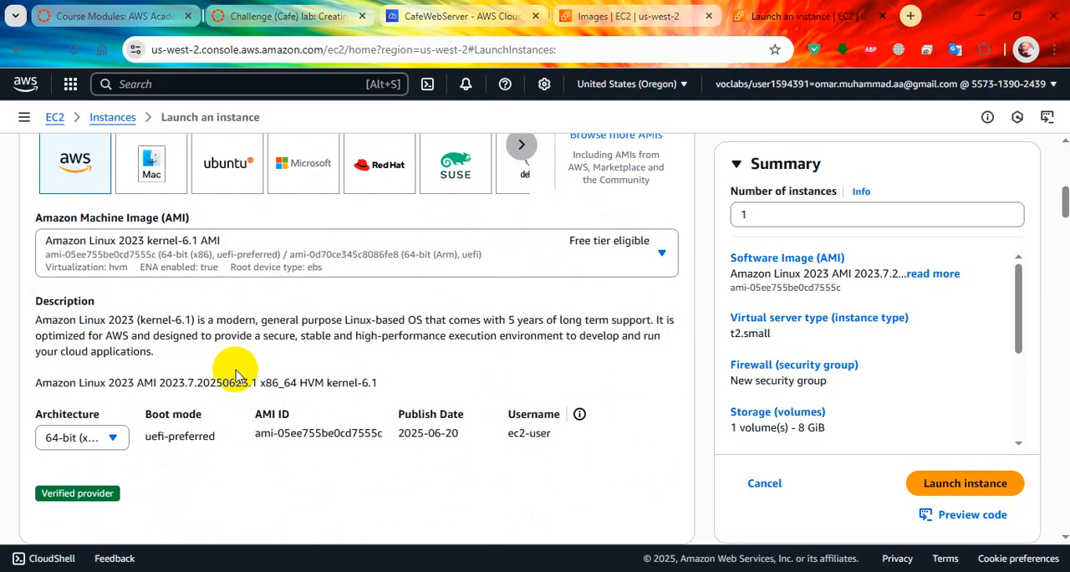
pyautogui.scroll(5, 237, 373)
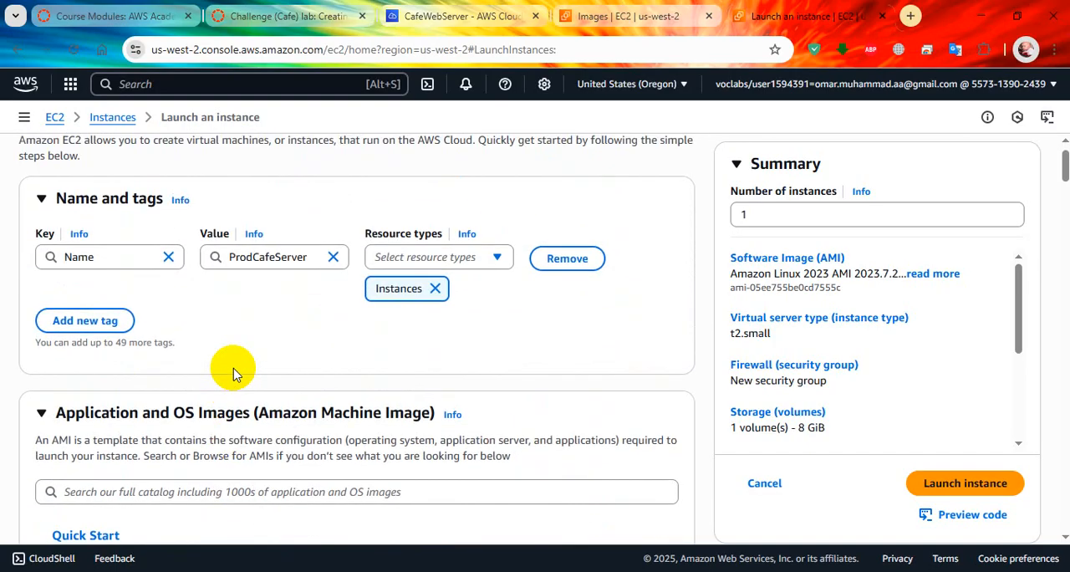
pyautogui.scroll(-2, 229, 368)
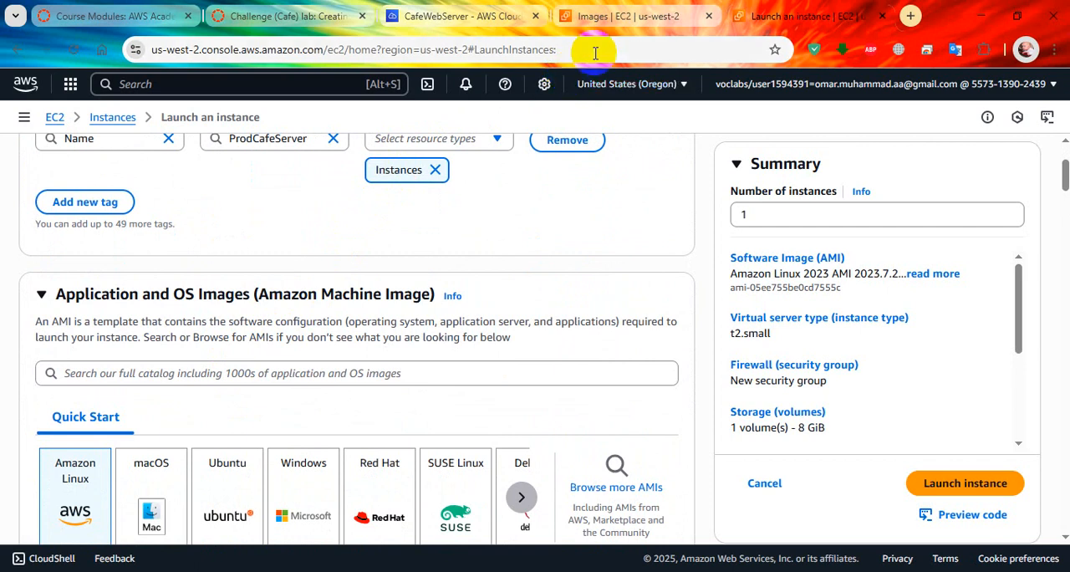
pyautogui.click(521, 500)
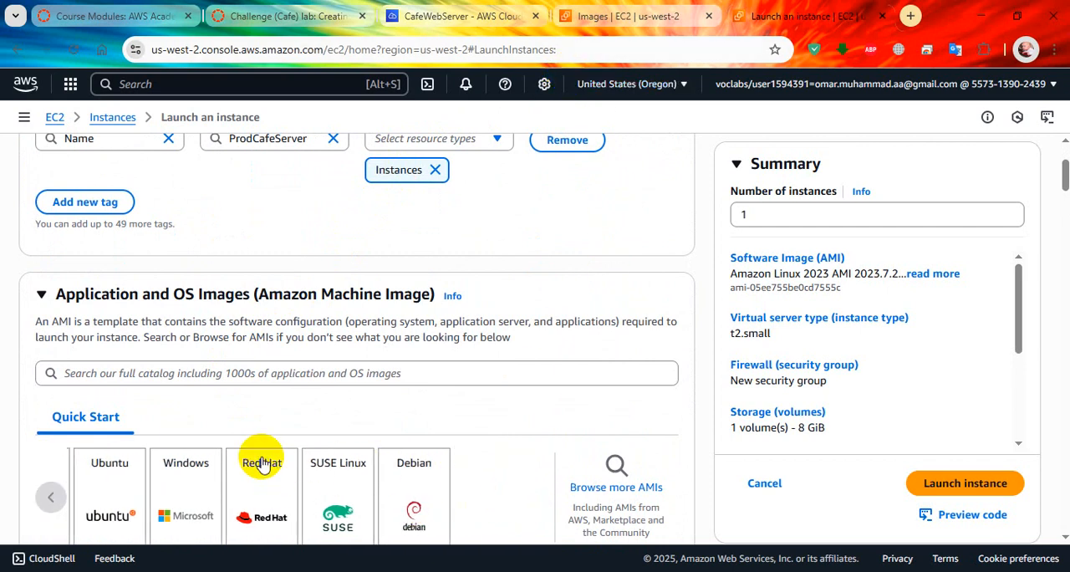
pyautogui.scroll(-2, 425, 437)
pyautogui.click(51, 341)
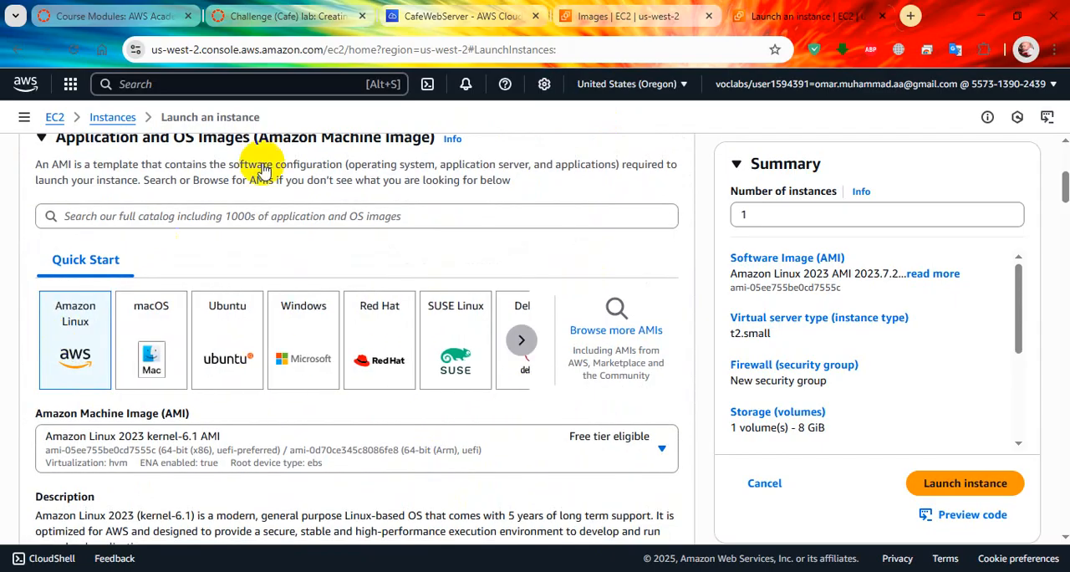
# Step: Check the copied CafeServer AMI's status in Oregon and reread the lab's steps on creating an AMI in another Region
pyautogui.click(589, 16)
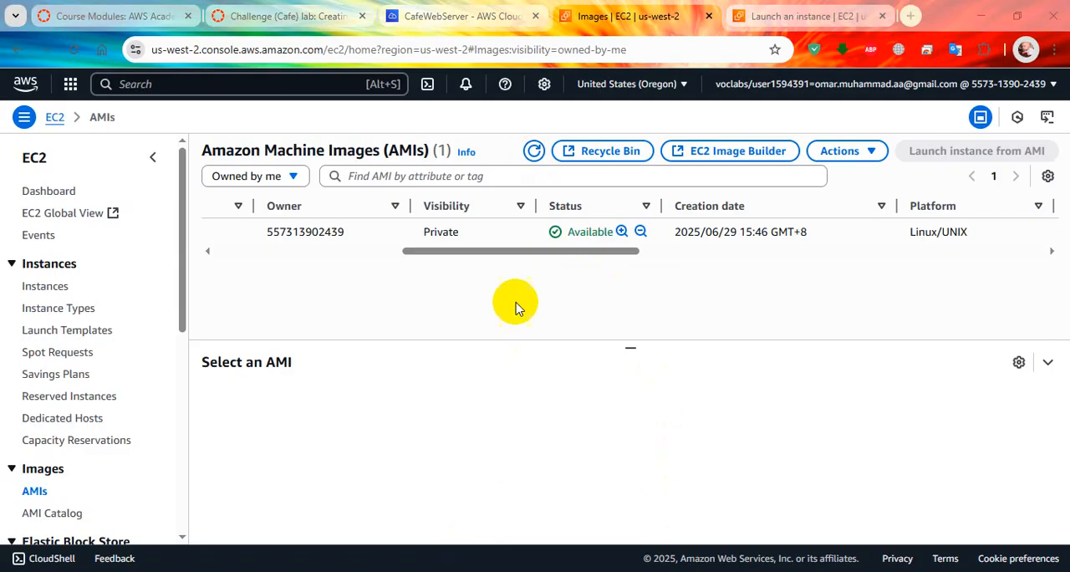
pyautogui.click(802, 13)
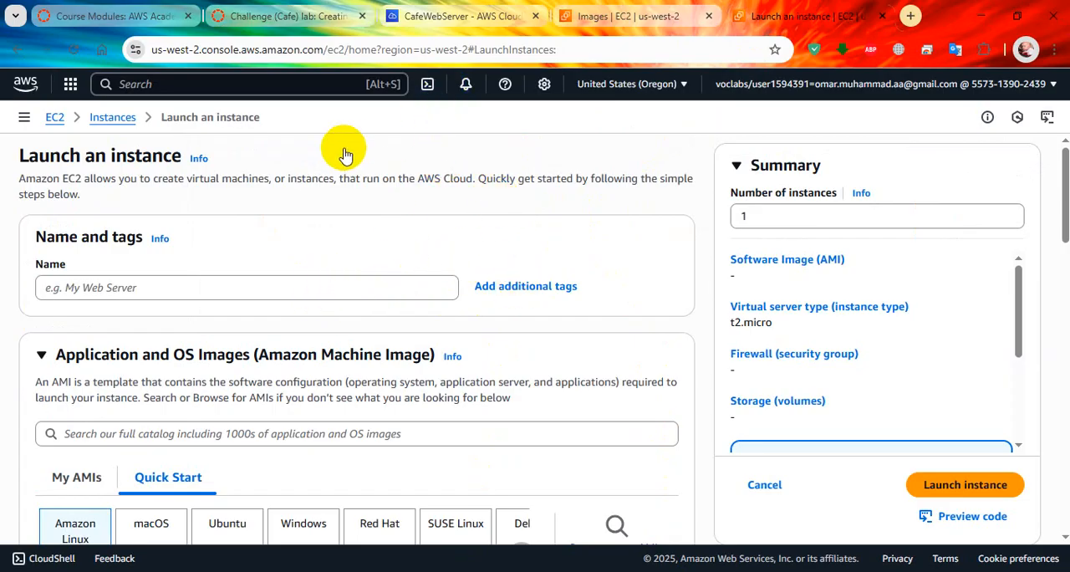
pyautogui.click(303, 8)
pyautogui.scroll(5, 393, 375)
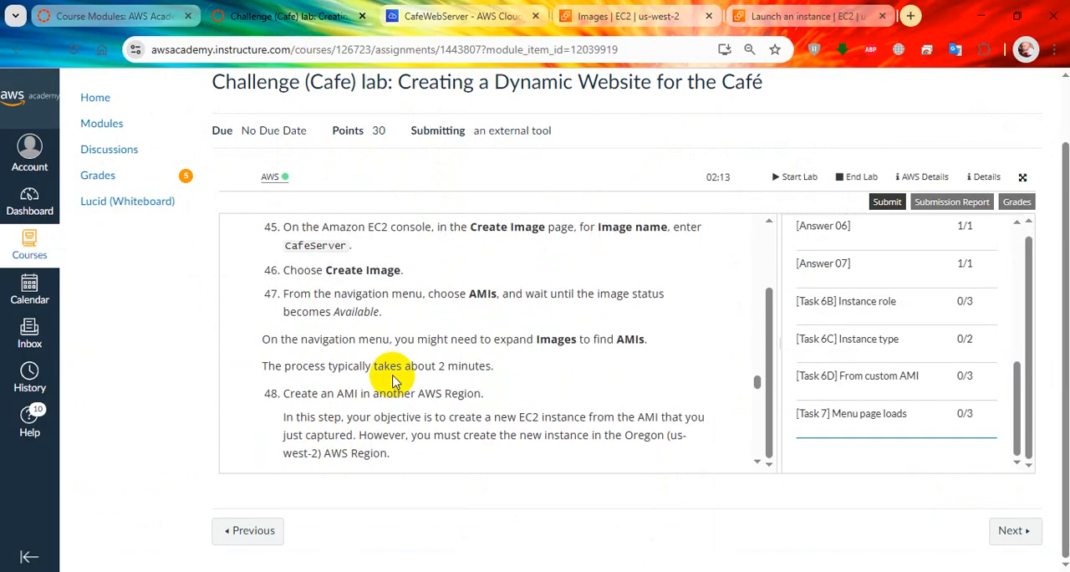
pyautogui.scroll(3, 426, 367)
pyautogui.scroll(-5, 429, 334)
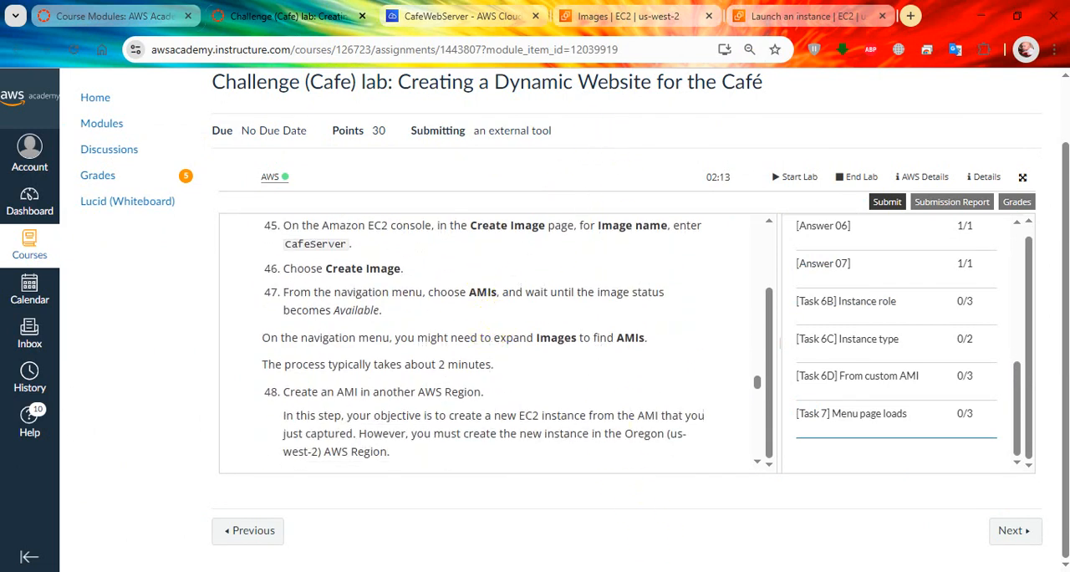
pyautogui.click(778, 16)
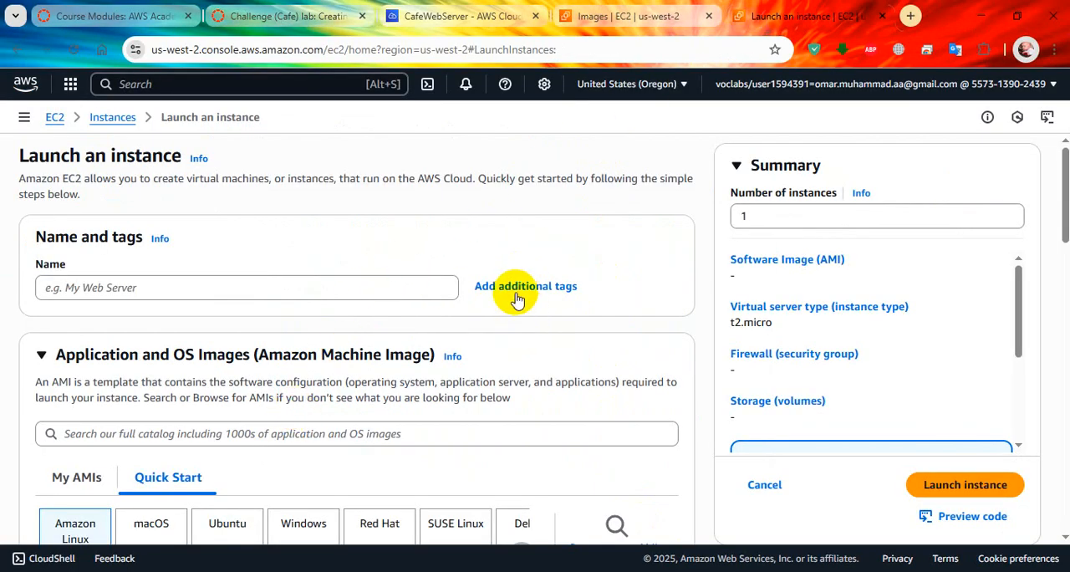
# Step: Open the additional tags in a reloaded launch form and look up the Name tag's value in the lab
pyautogui.click(84, 47)
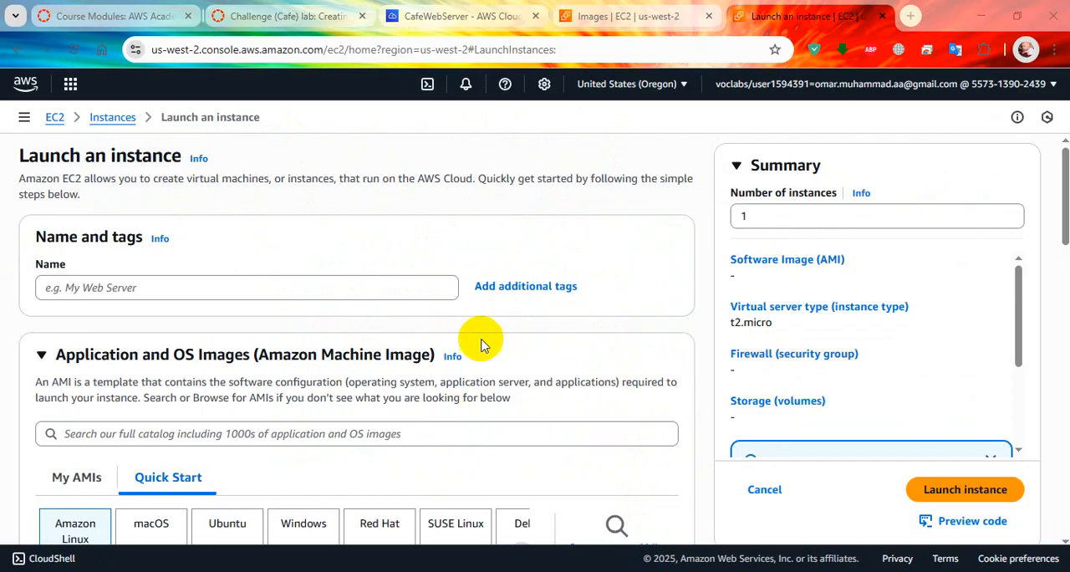
pyautogui.click(518, 286)
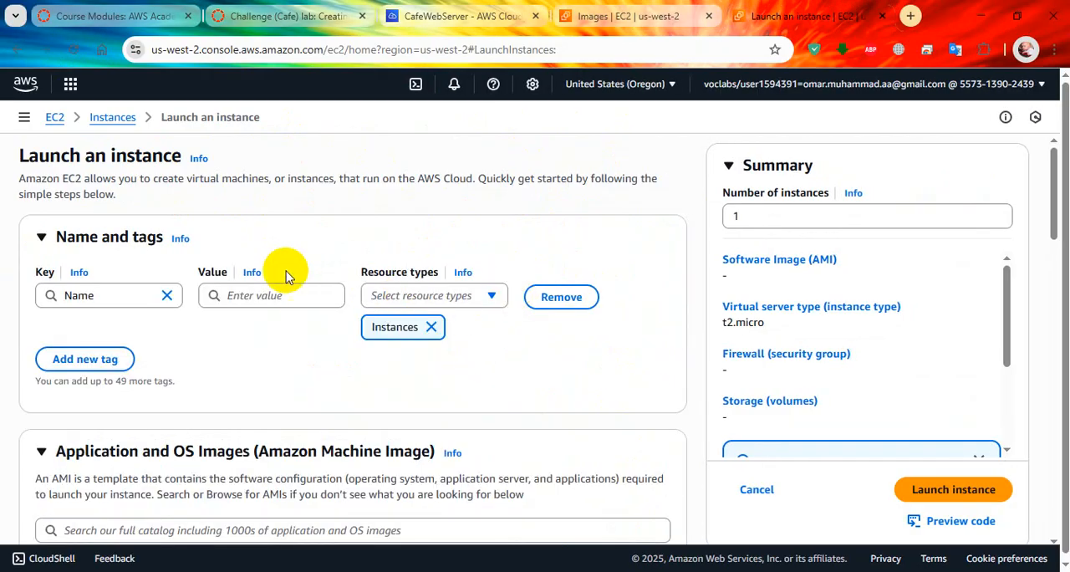
pyautogui.click(284, 16)
pyautogui.scroll(3, 401, 380)
pyautogui.scroll(-5, 397, 401)
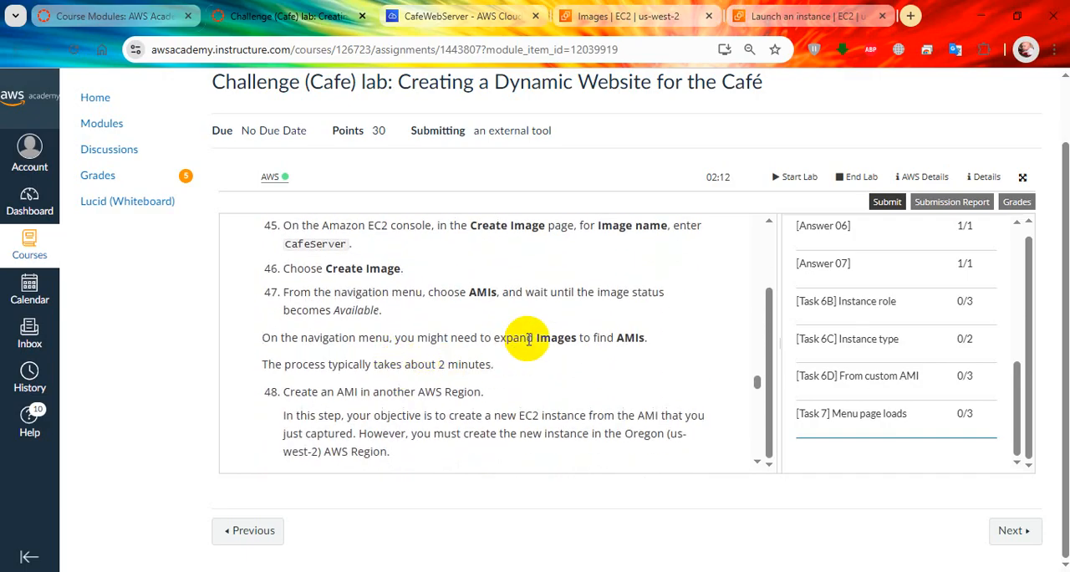
pyautogui.scroll(-2, 441, 368)
pyautogui.scroll(-5, 410, 367)
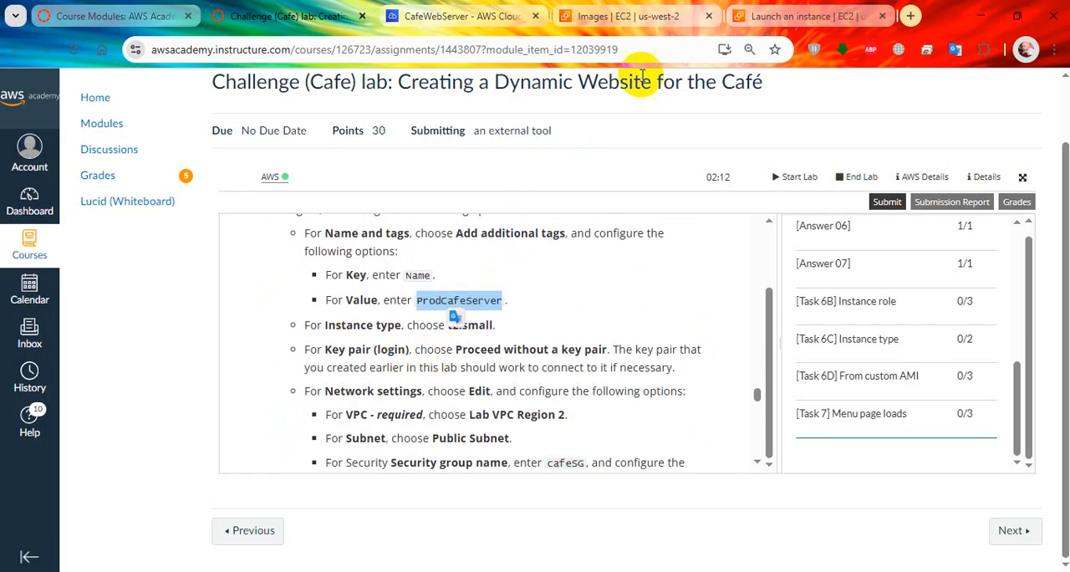
pyautogui.click(807, 16)
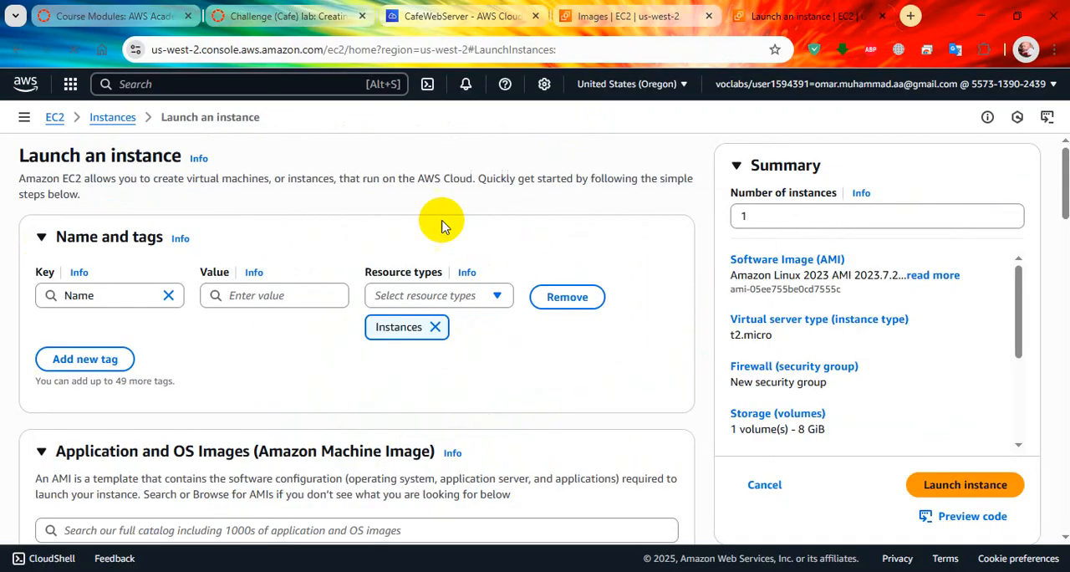
pyautogui.click(290, 298)
pyautogui.write('cafeSG')
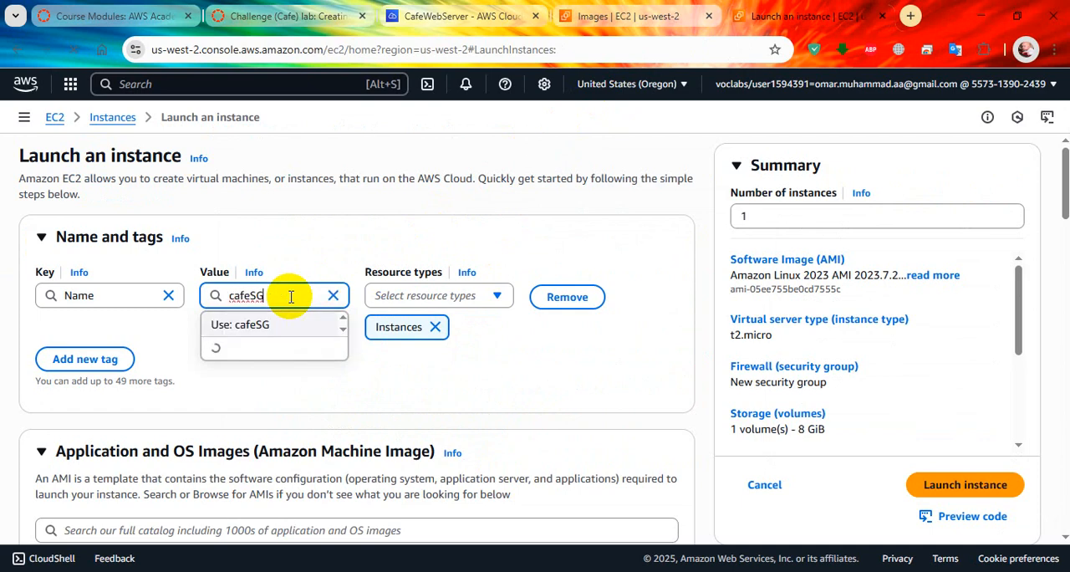
pyautogui.moveTo(290, 297); pyautogui.dragTo(172, 296)
# Step: Copy ProdCafeServer from the lab instructions and set it as the value of the instance's Name tag
pyautogui.click(332, 19)
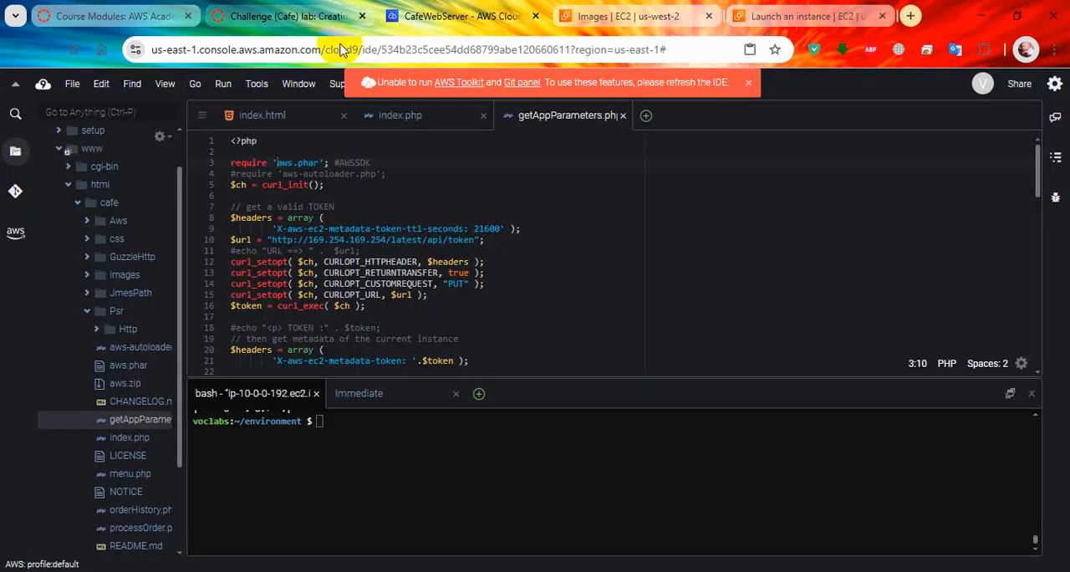
pyautogui.rightClick(436, 299)
pyautogui.click(481, 315)
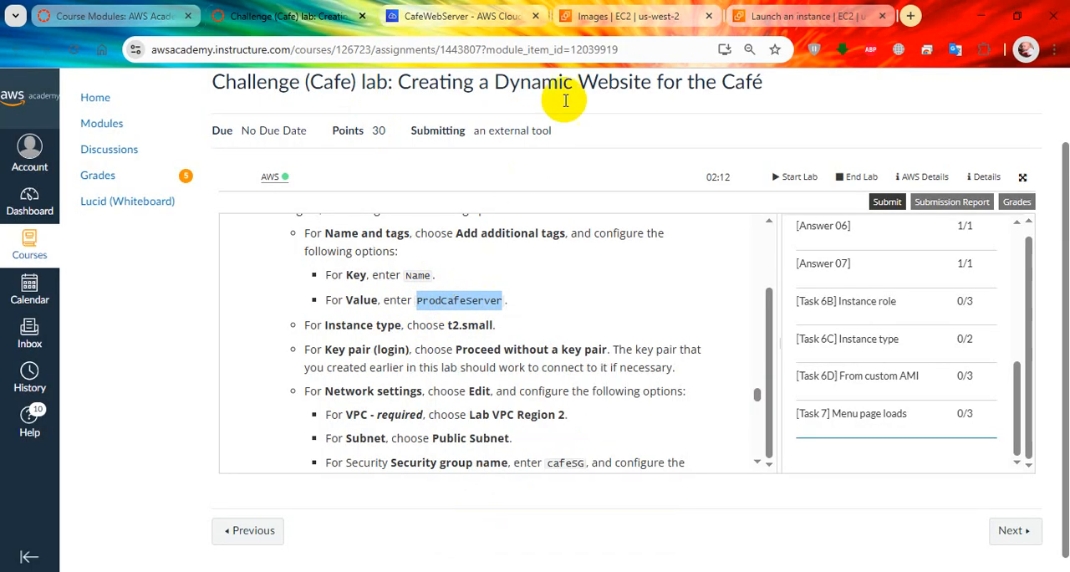
pyautogui.click(798, 16)
pyautogui.click(306, 293)
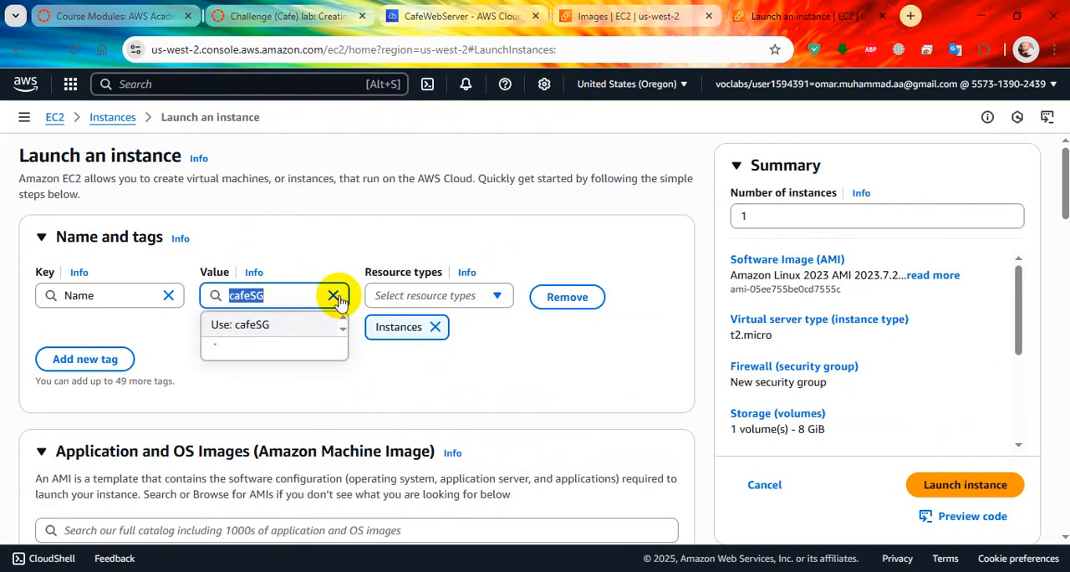
pyautogui.press('BackSpace')
pyautogui.rightClick(284, 301)
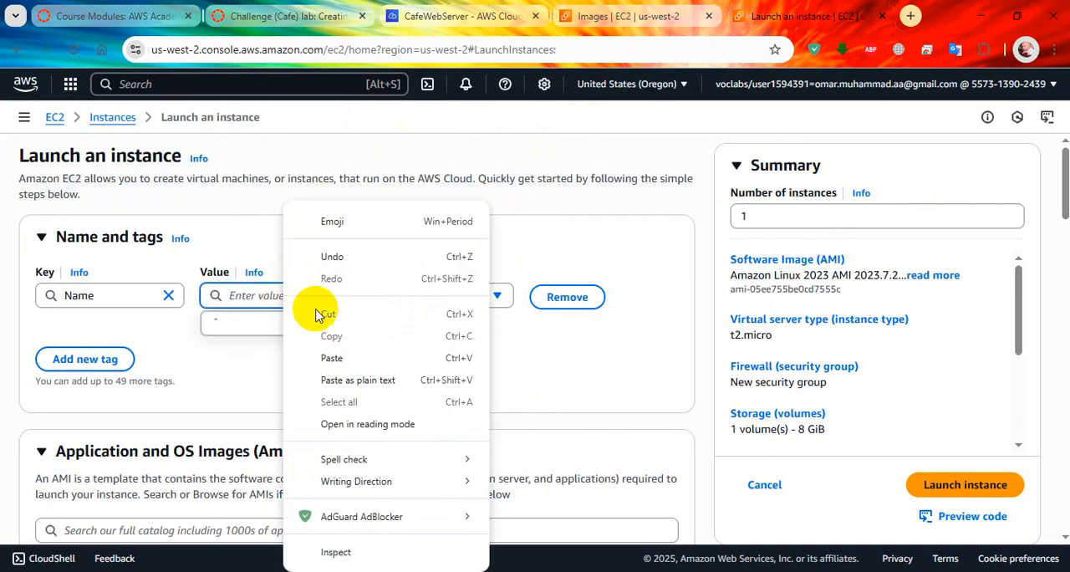
pyautogui.click(327, 354)
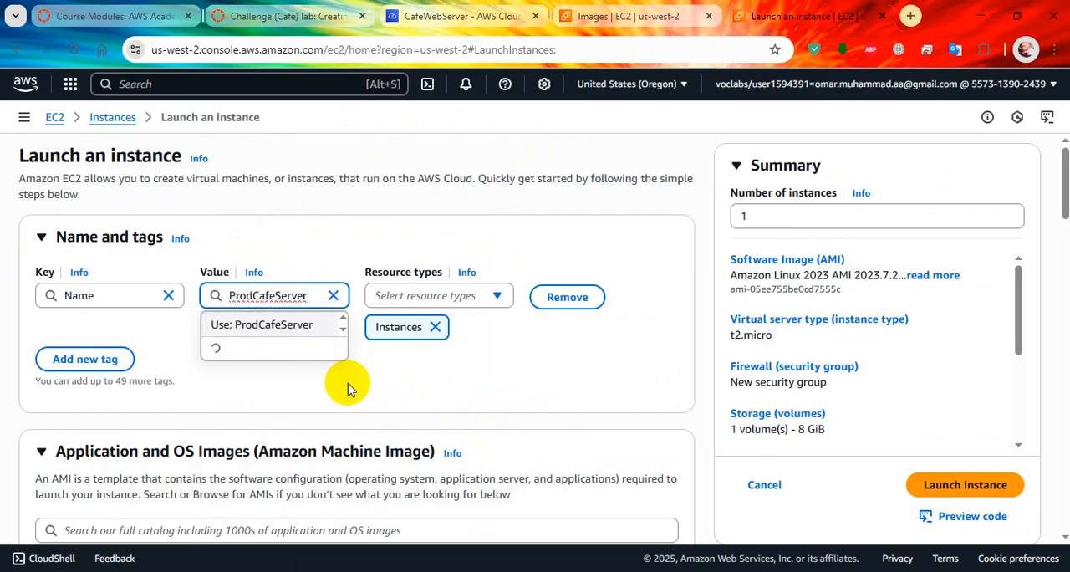
pyautogui.click(282, 326)
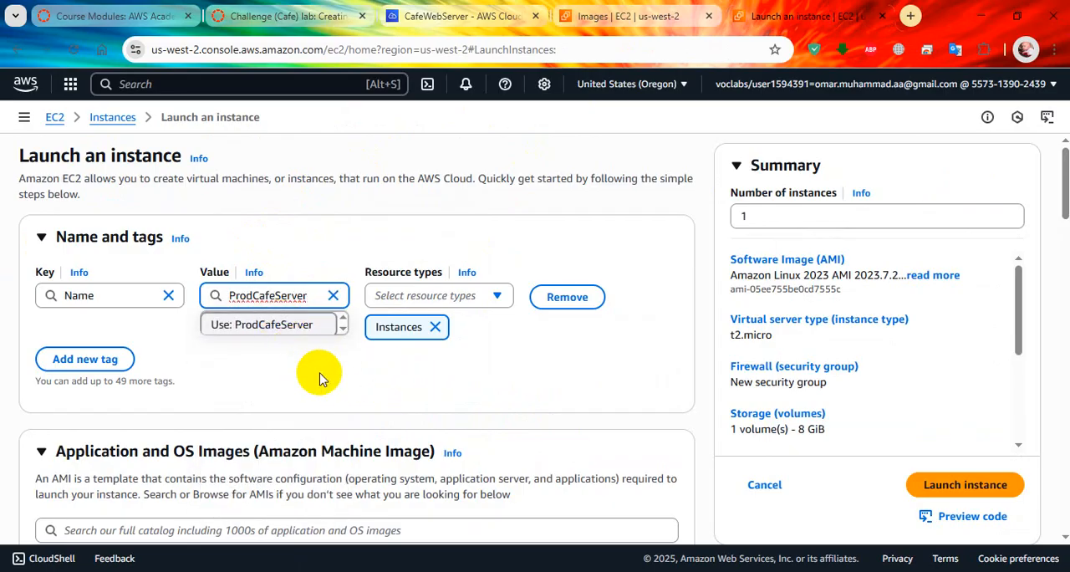
# Step: Browse the self-owned AMIs and select the copied CafeServer image for the instance
pyautogui.scroll(-3, 306, 363)
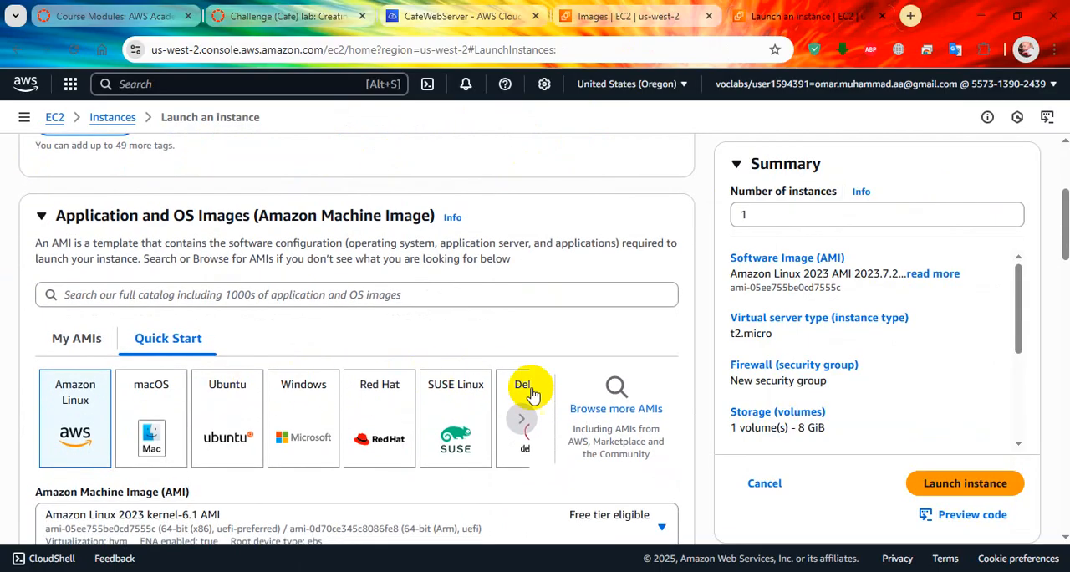
pyautogui.click(616, 401)
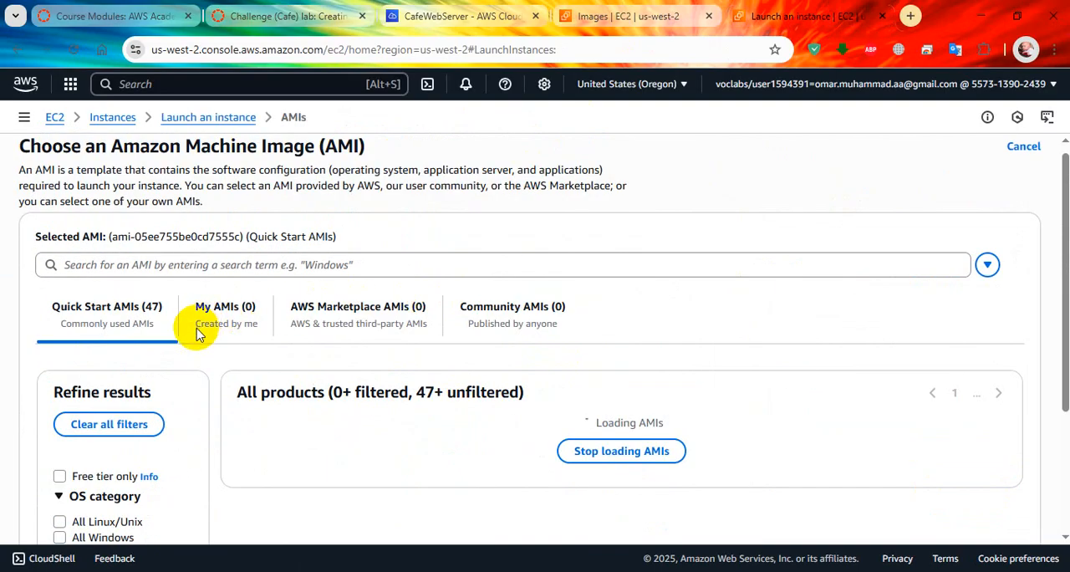
pyautogui.click(253, 324)
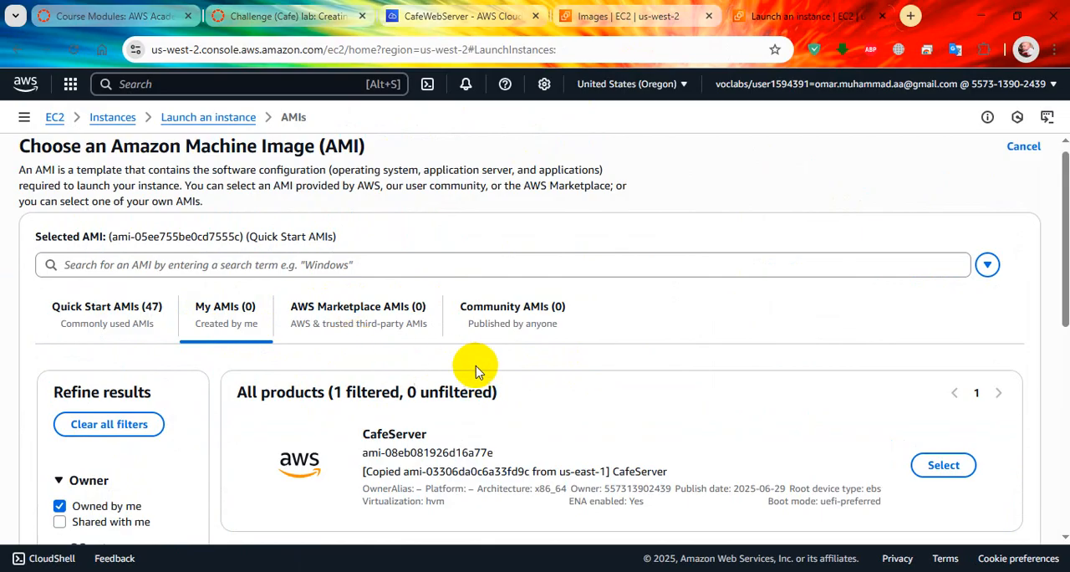
pyautogui.scroll(-2, 596, 408)
pyautogui.click(941, 308)
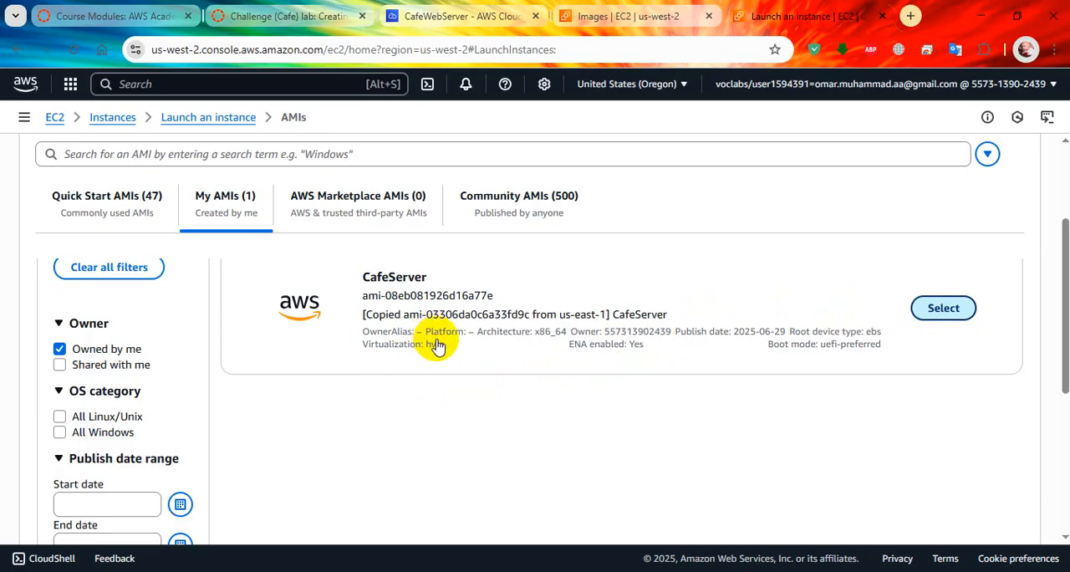
pyautogui.click(923, 294)
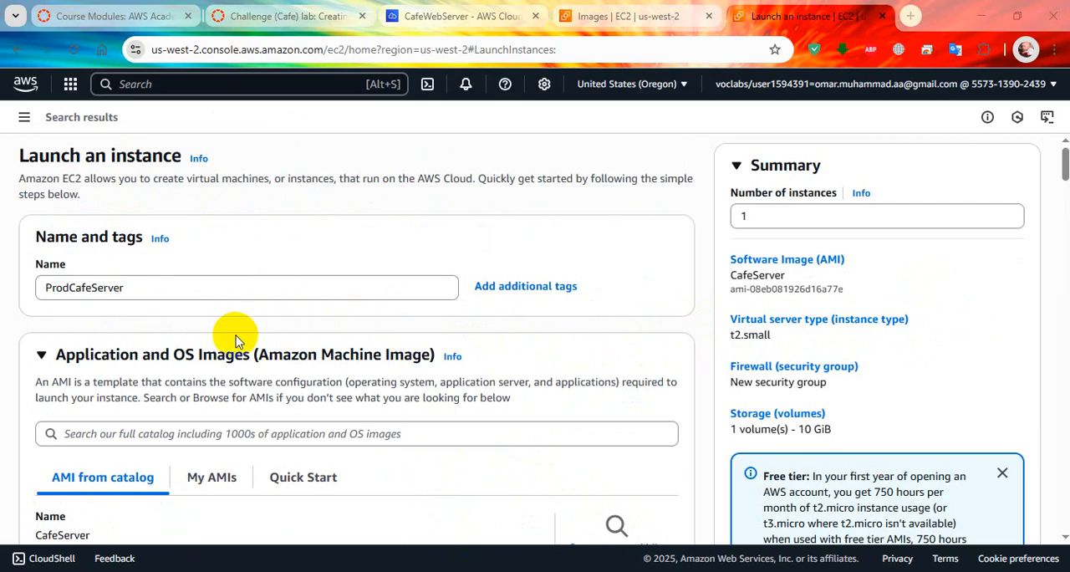
# Step: Expand the additional tags and check the Name tag and the chosen AMI's details in the launch form
pyautogui.scroll(-1, 169, 318)
pyautogui.scroll(-2, 167, 246)
pyautogui.scroll(2, 168, 251)
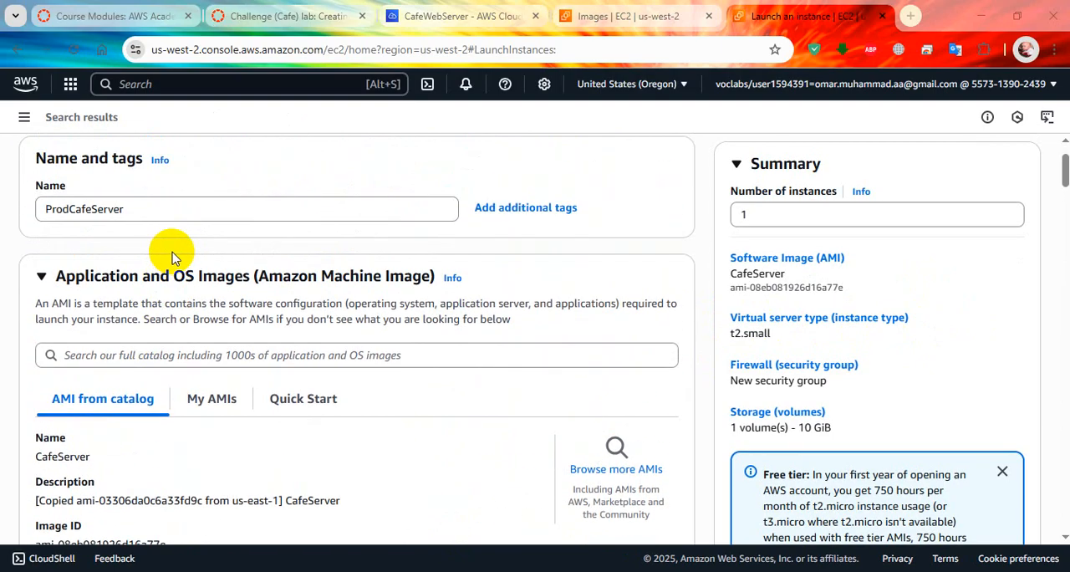
pyautogui.click(528, 209)
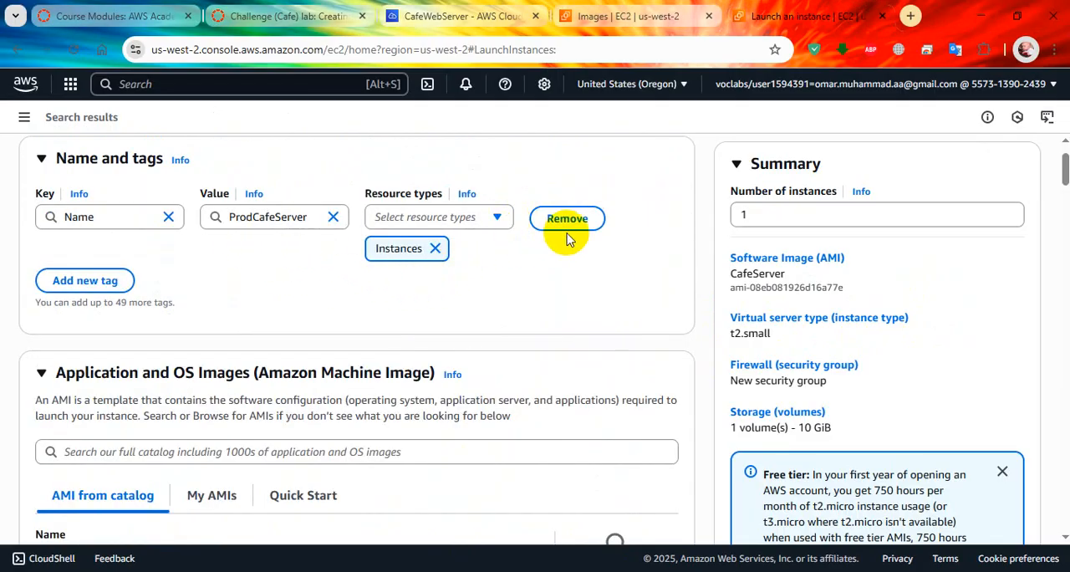
pyautogui.scroll(-1, 209, 317)
pyautogui.scroll(-2, 214, 329)
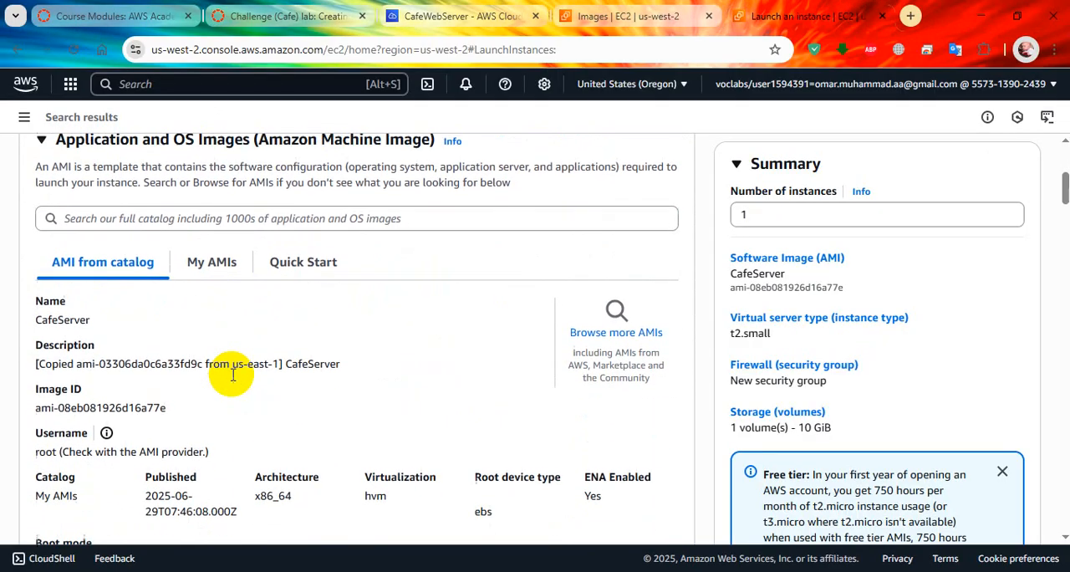
pyautogui.scroll(-2, 219, 354)
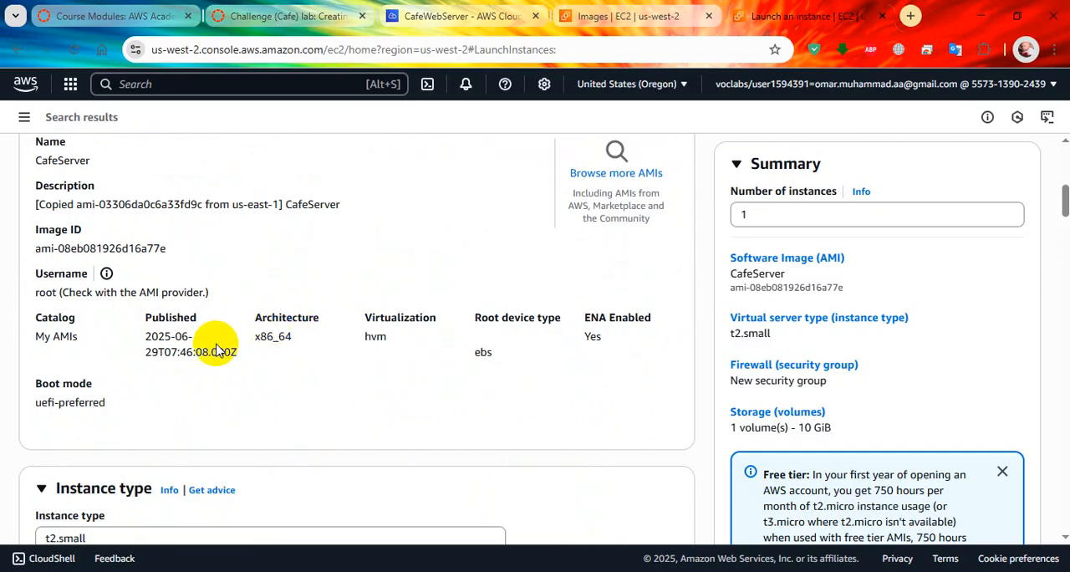
pyautogui.scroll(1, 209, 342)
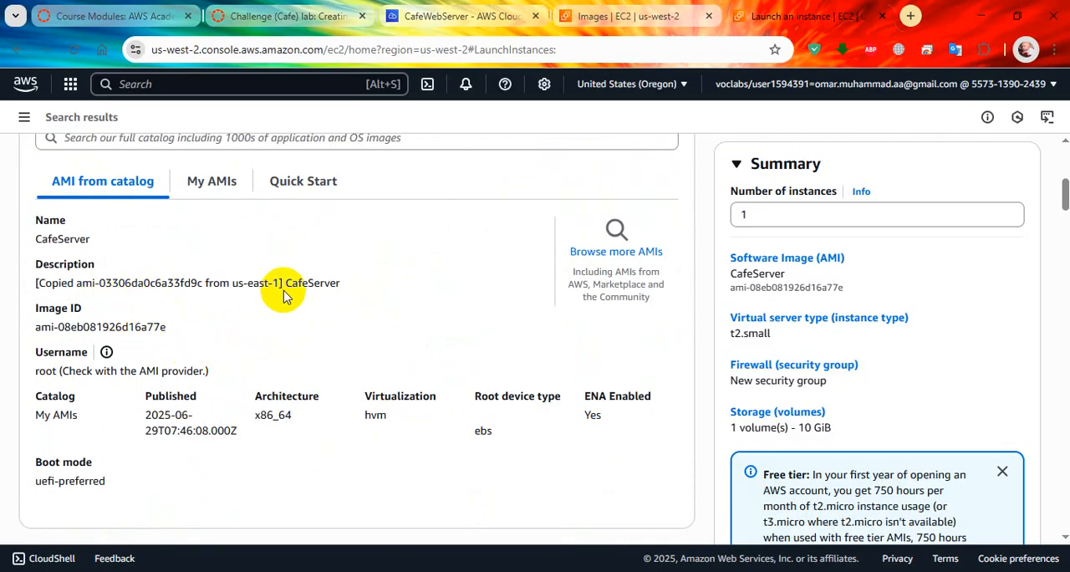
# Step: Review the launch form's instance type, key pair, network settings, security group rules, storage and IAM instance profile
pyautogui.scroll(-3, 317, 348)
pyautogui.scroll(-5, 248, 393)
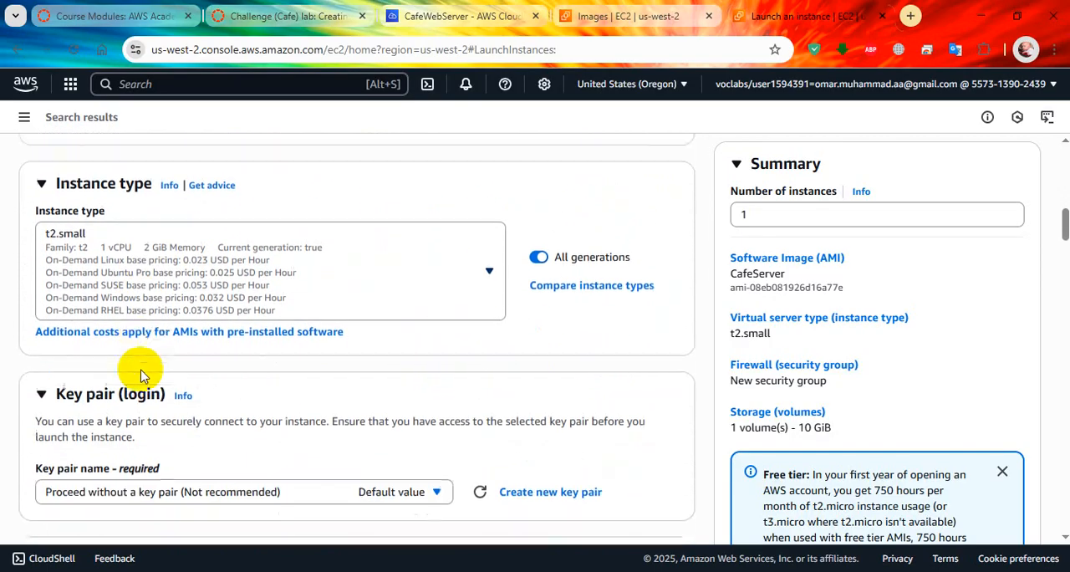
pyautogui.scroll(-2, 198, 350)
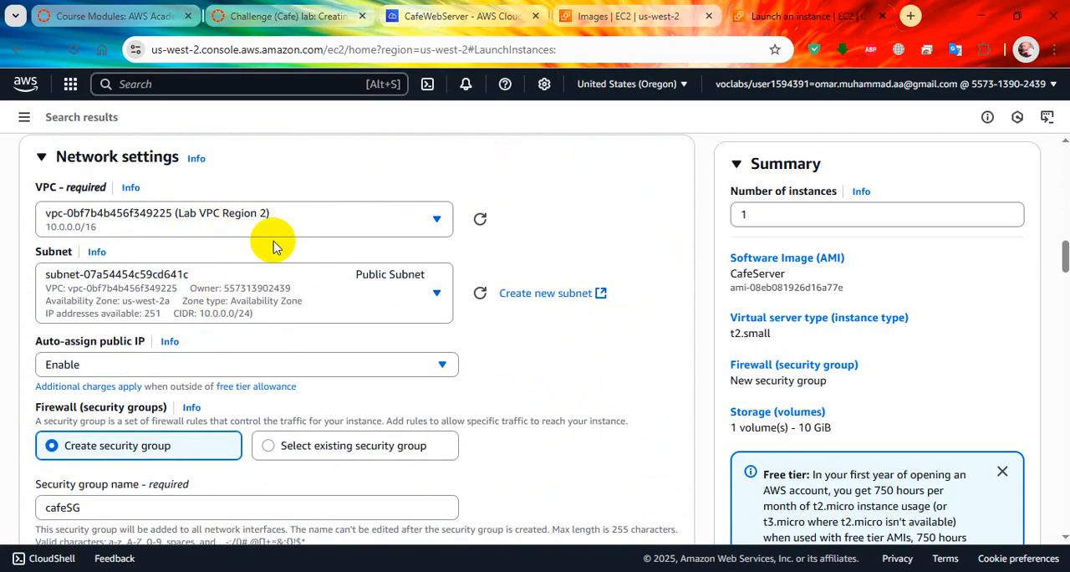
pyautogui.scroll(-3, 270, 327)
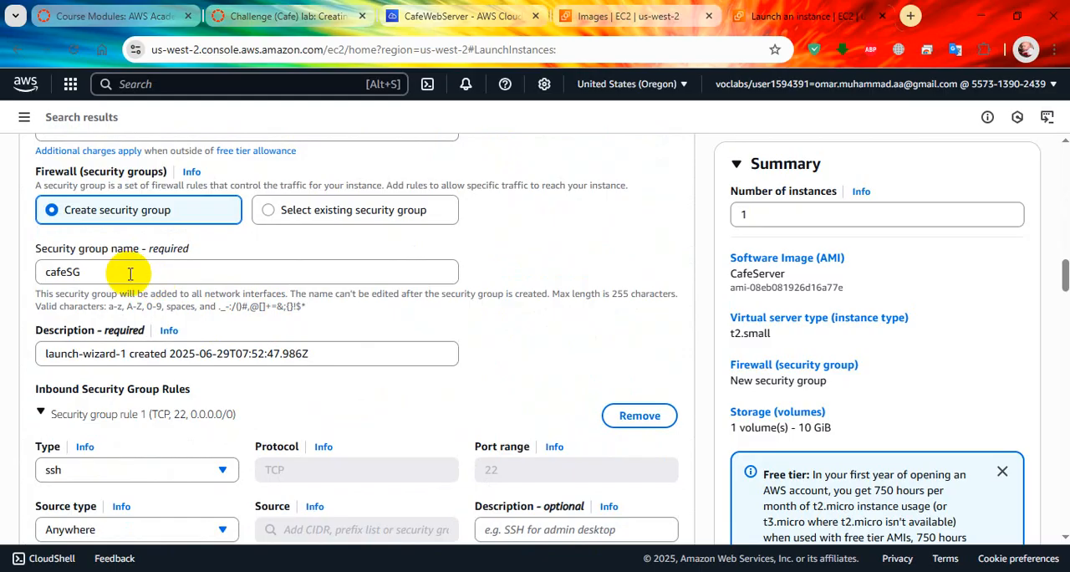
pyautogui.scroll(-2, 129, 273)
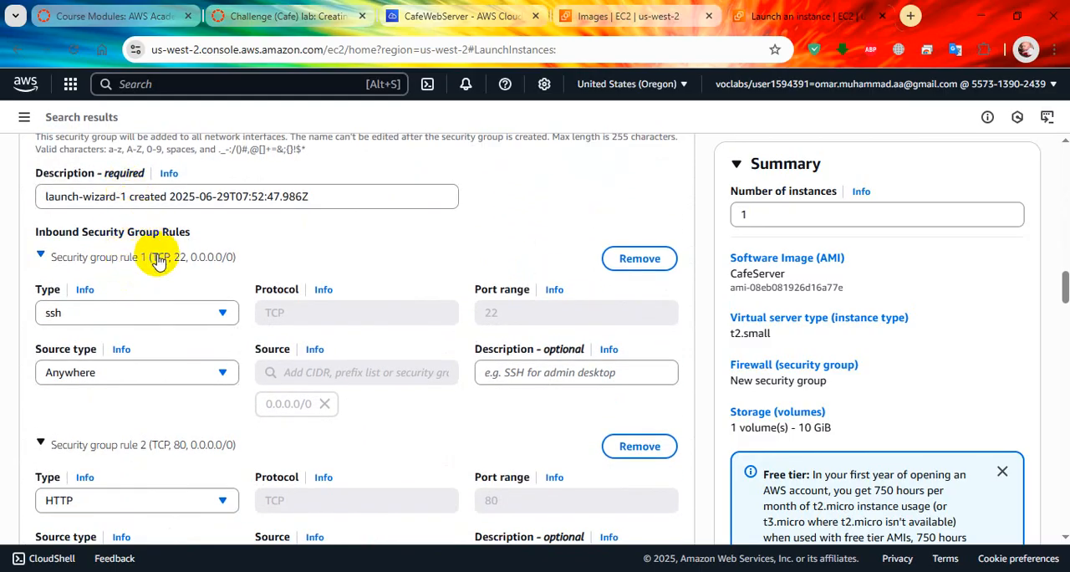
pyautogui.scroll(-1, 173, 322)
pyautogui.scroll(-5, 173, 332)
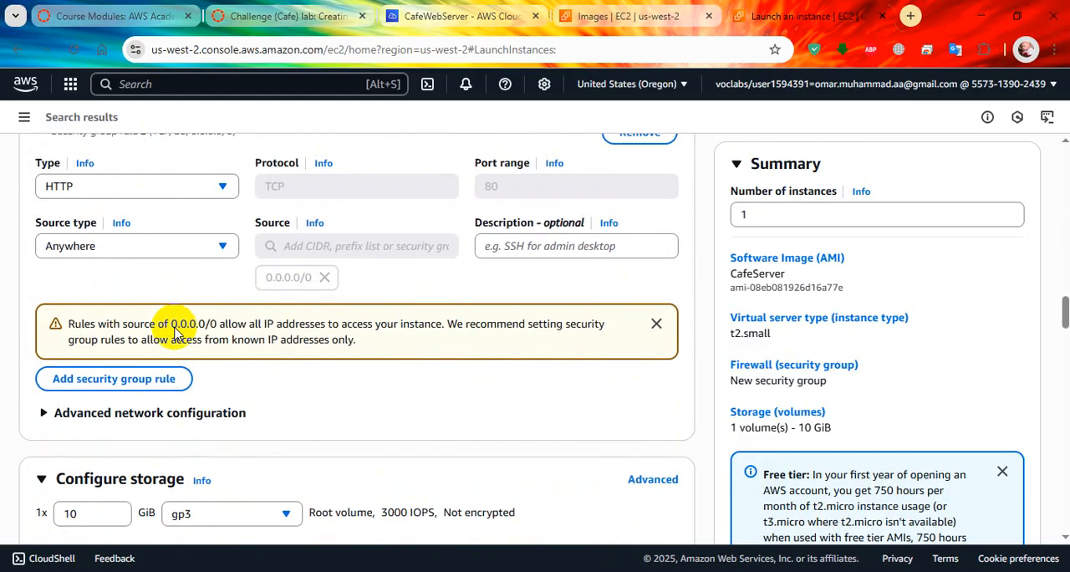
pyautogui.scroll(-4, 174, 338)
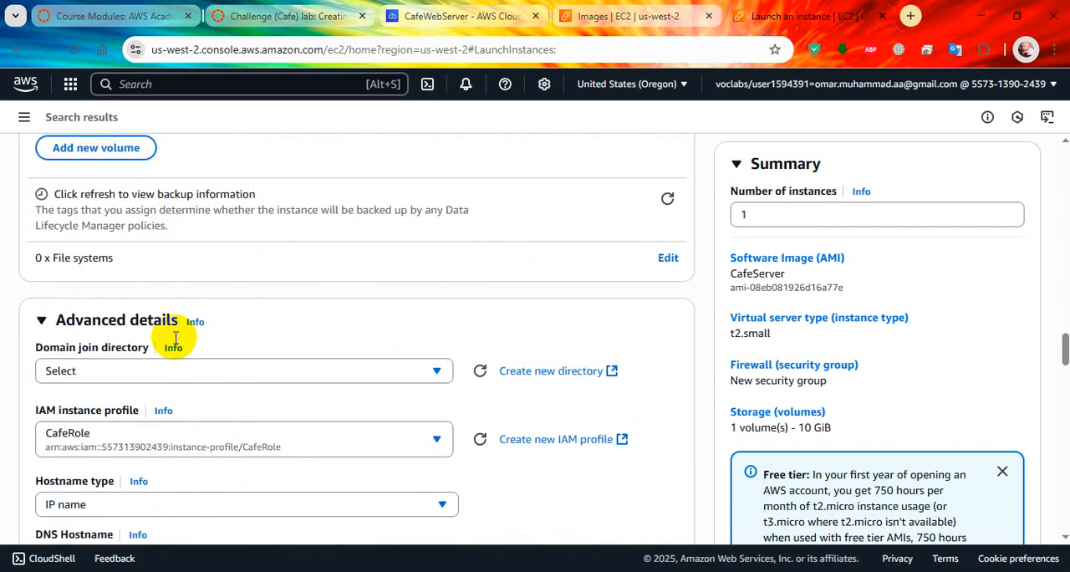
pyautogui.scroll(-15, 226, 306)
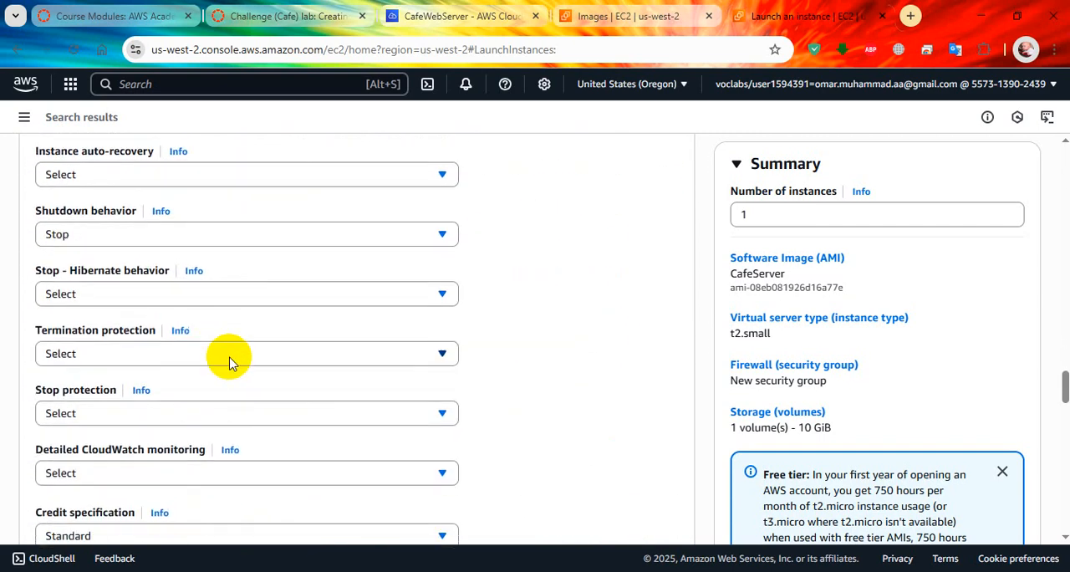
pyautogui.scroll(-5, 535, 459)
# Step: Compare the form with the lab's remaining configuration steps, launch the instance and expand the launch details
pyautogui.click(987, 462)
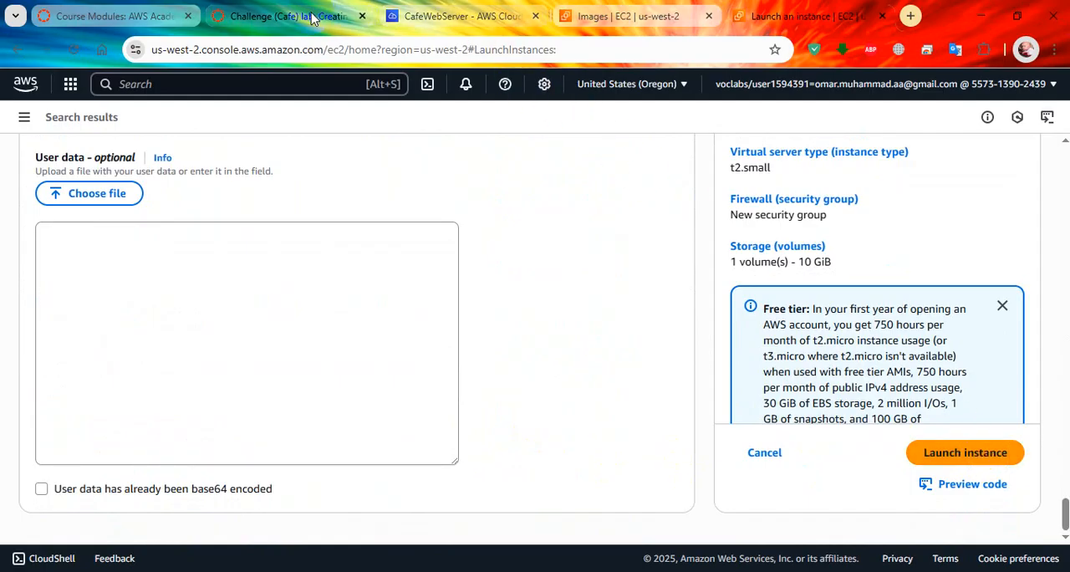
pyautogui.click(284, 17)
pyautogui.scroll(-1, 505, 365)
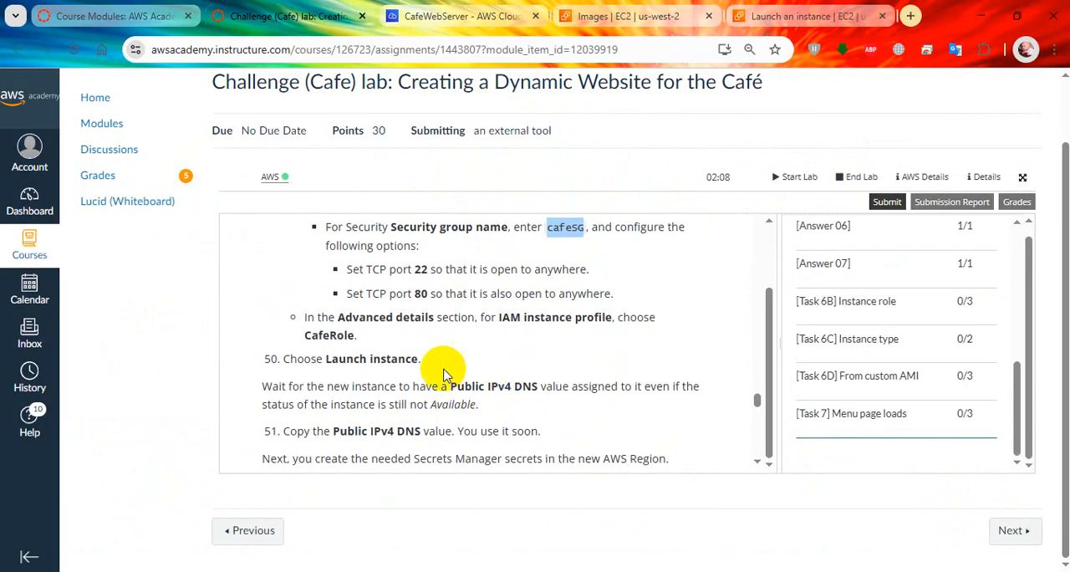
pyautogui.click(803, 16)
pyautogui.click(953, 452)
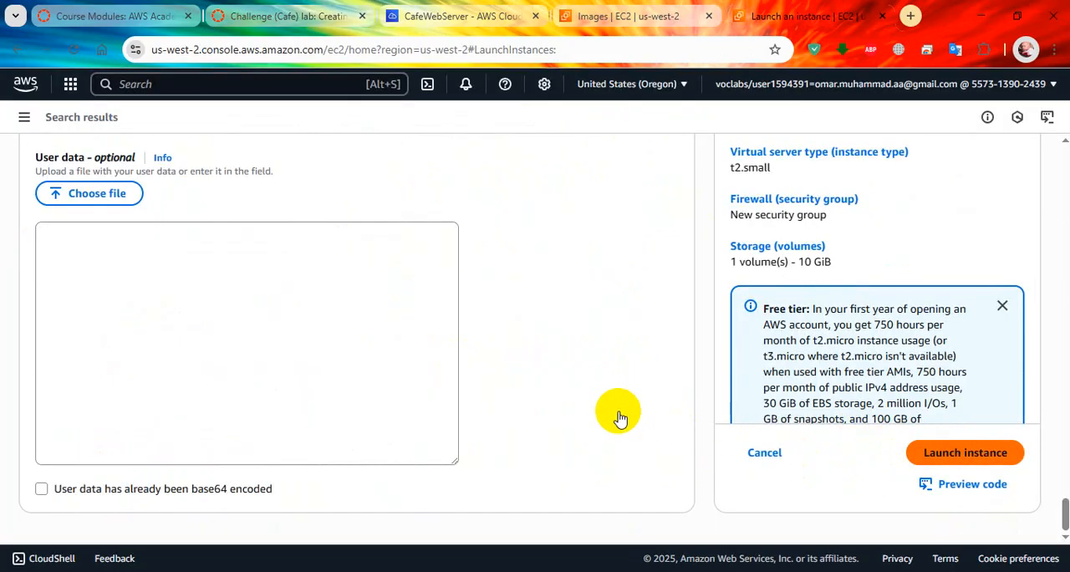
pyautogui.click(963, 453)
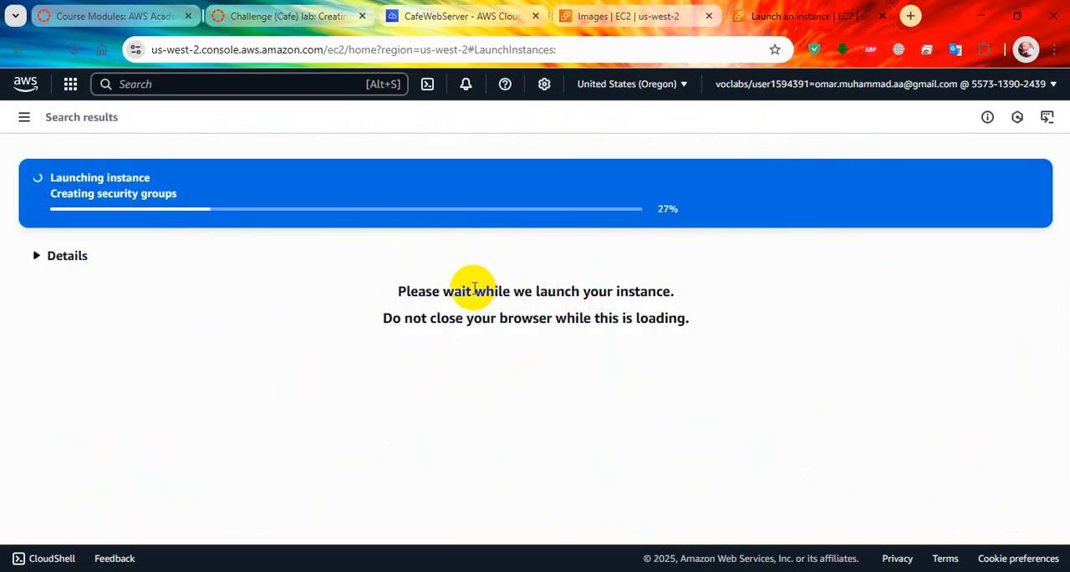
pyautogui.click(35, 258)
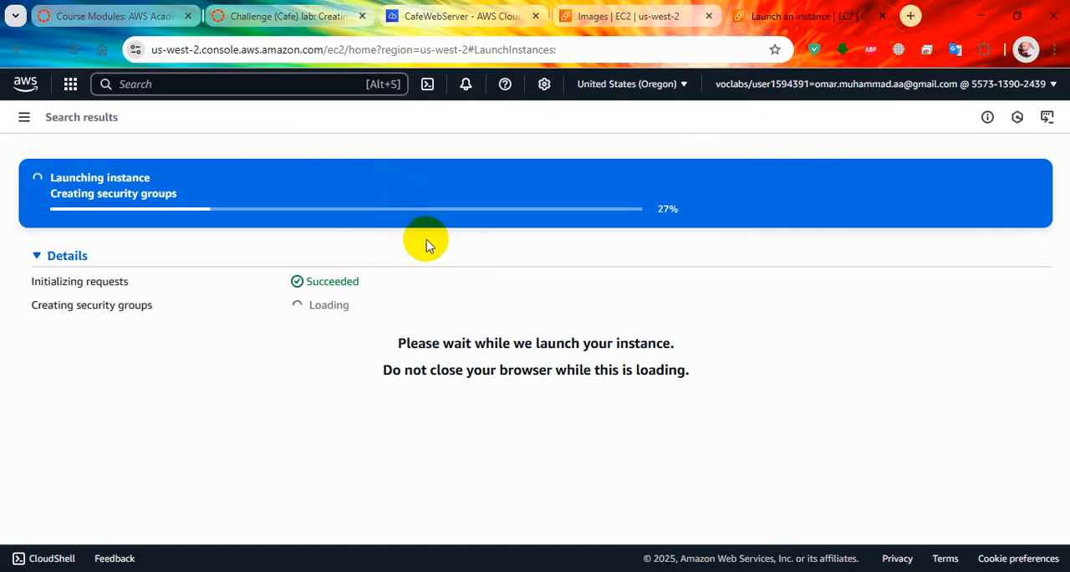
# Step: Read the lab's steps on the public DNS value and editing set-app-parameters.sh, and check the instance's launch progress
pyautogui.click(433, 20)
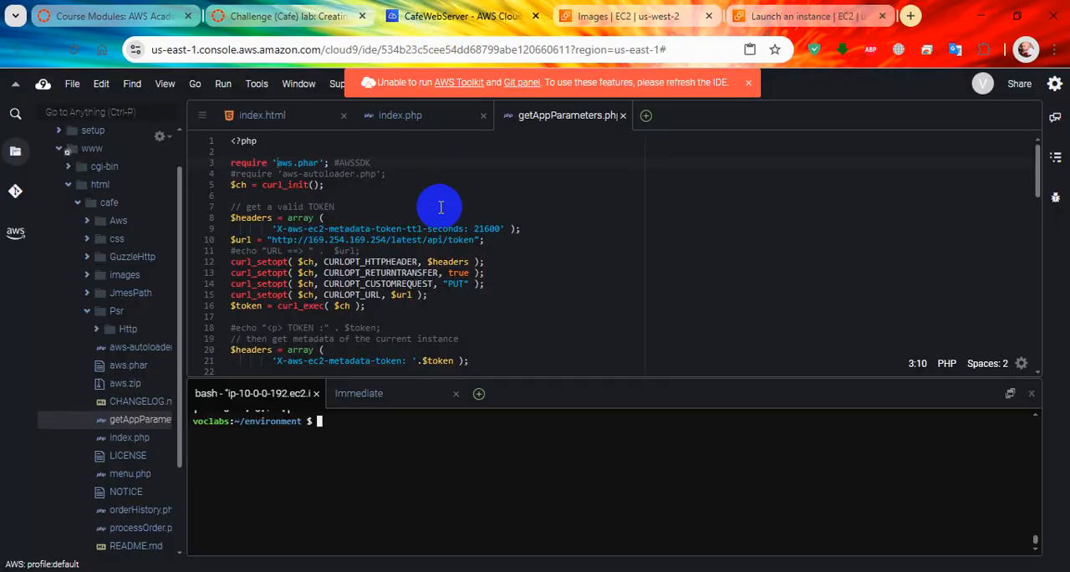
pyautogui.click(288, 16)
pyautogui.scroll(-2, 399, 349)
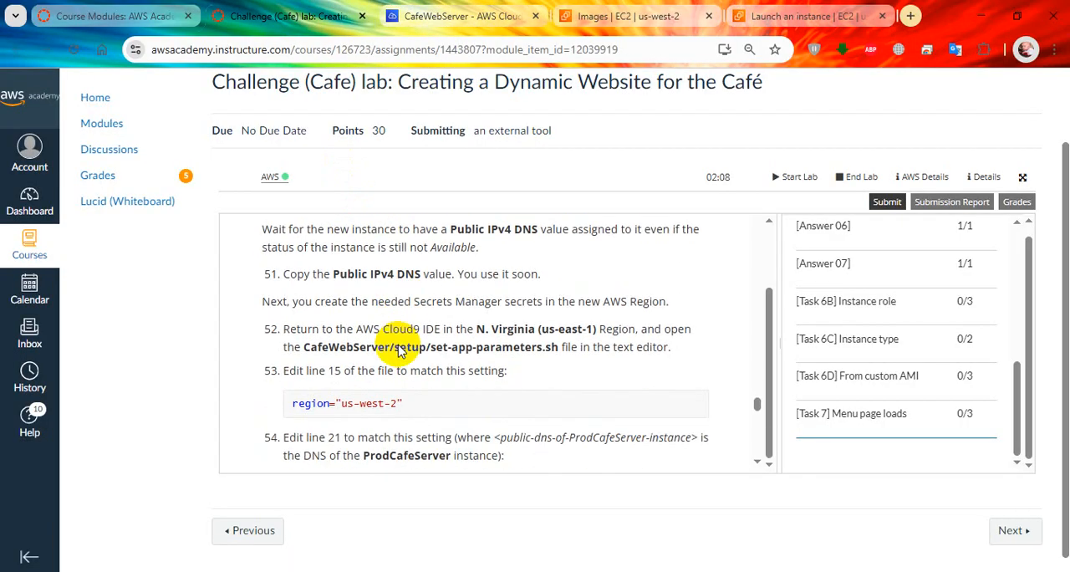
pyautogui.scroll(1, 408, 331)
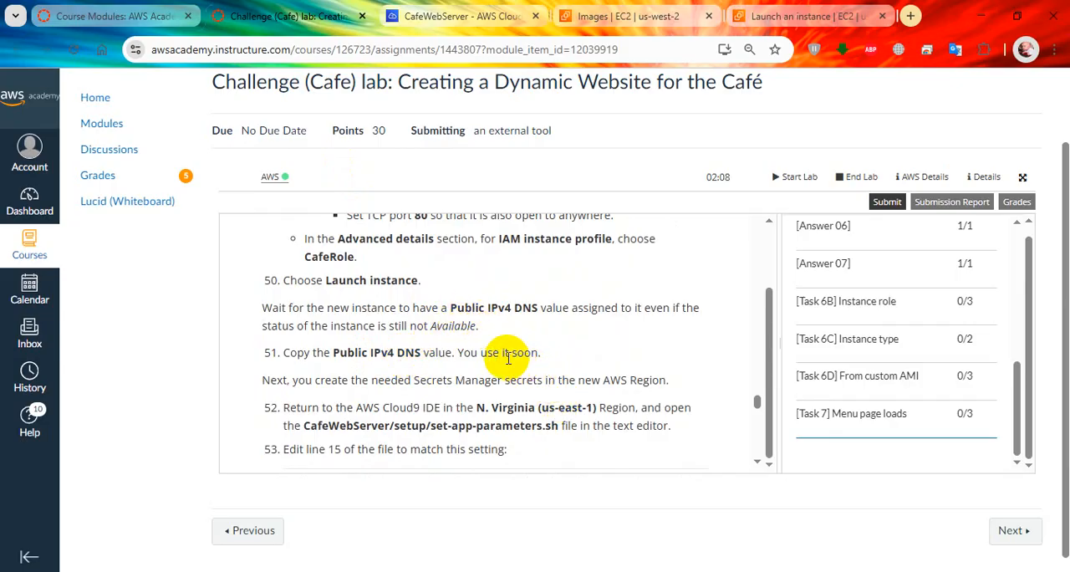
pyautogui.scroll(-2, 501, 344)
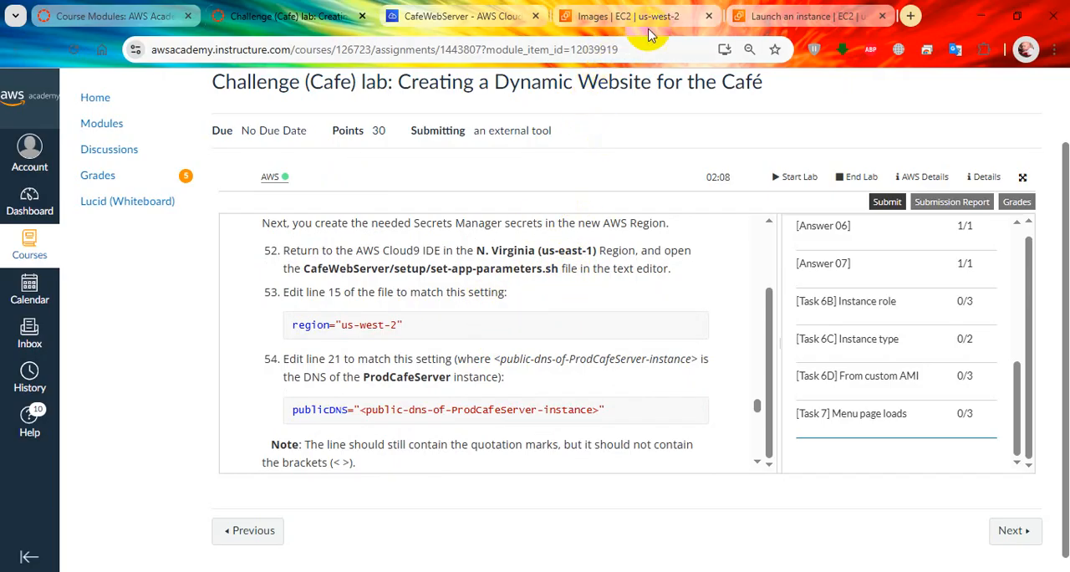
pyautogui.click(790, 24)
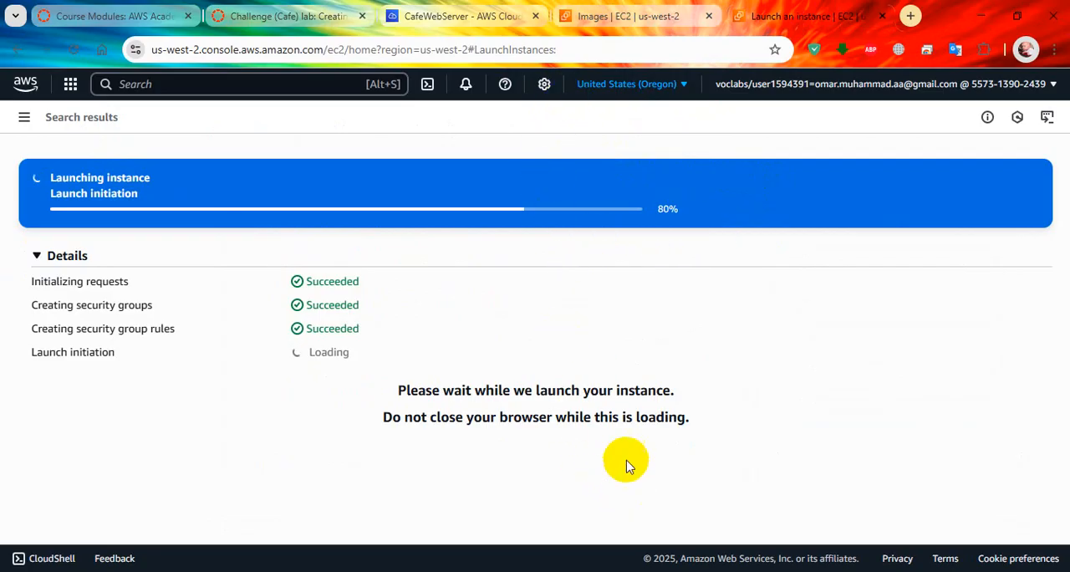
# Step: Open the newly launched instance's entry in the EC2 instances list and return to the lab instructions
pyautogui.click(291, 194)
pyautogui.click(299, 195)
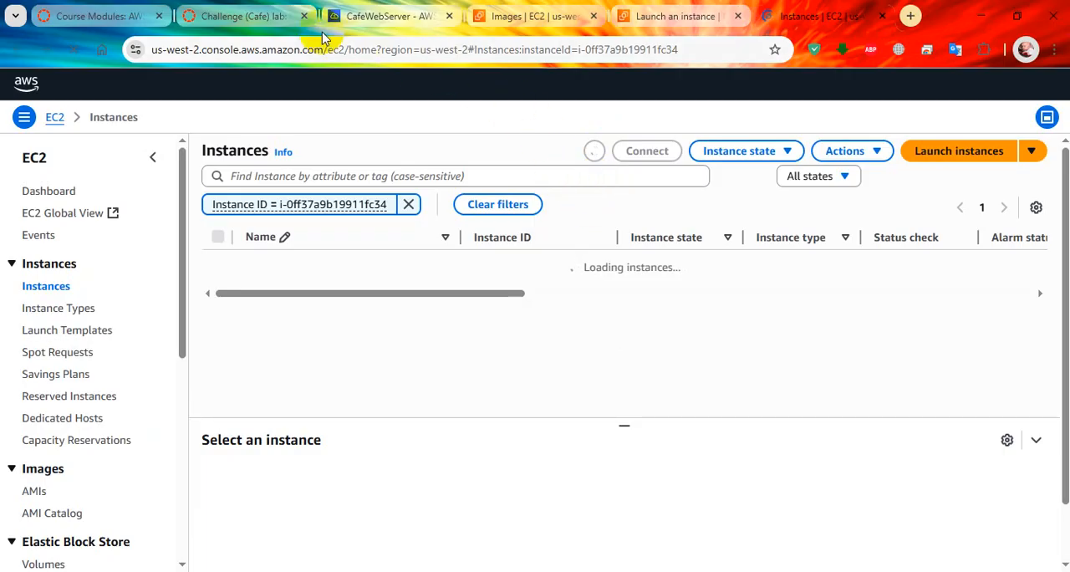
pyautogui.click(241, 16)
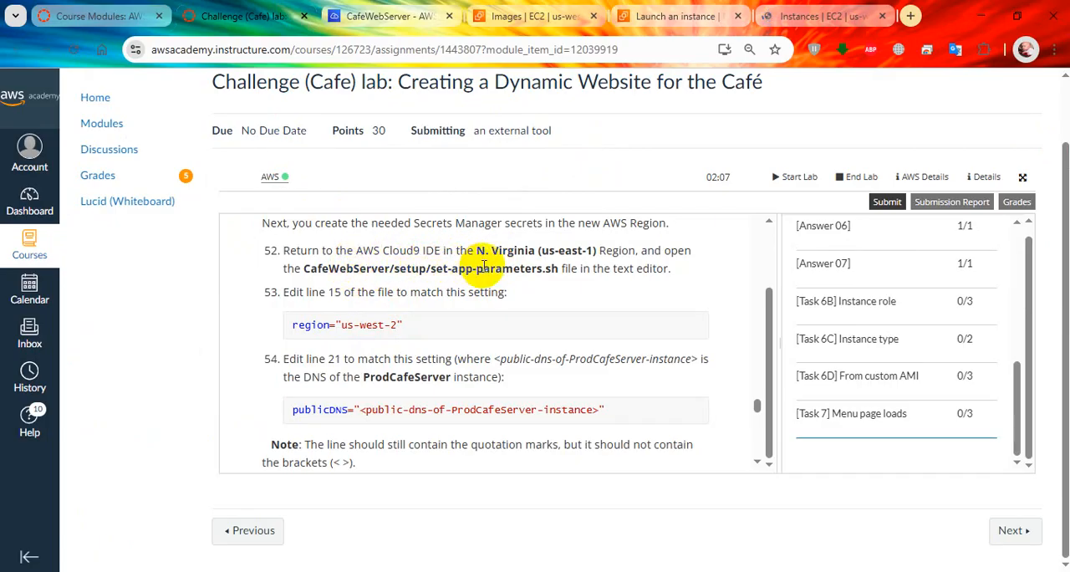
# Step: Switch to the CafeWebServer Cloud9 IDE and open set-app-parameters.sh from the setup folder in the editor
pyautogui.click(394, 15)
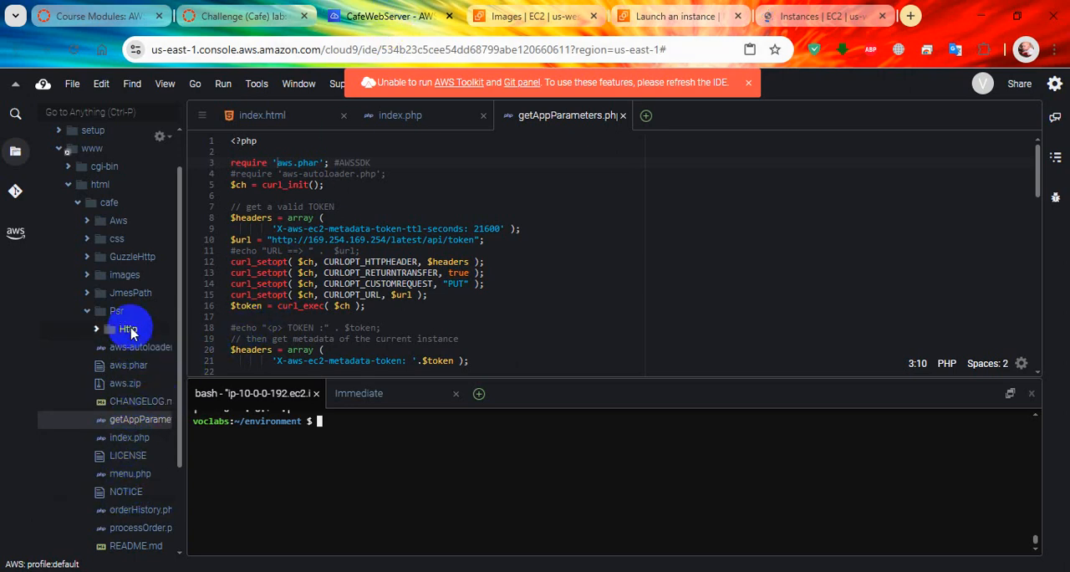
pyautogui.click(88, 310)
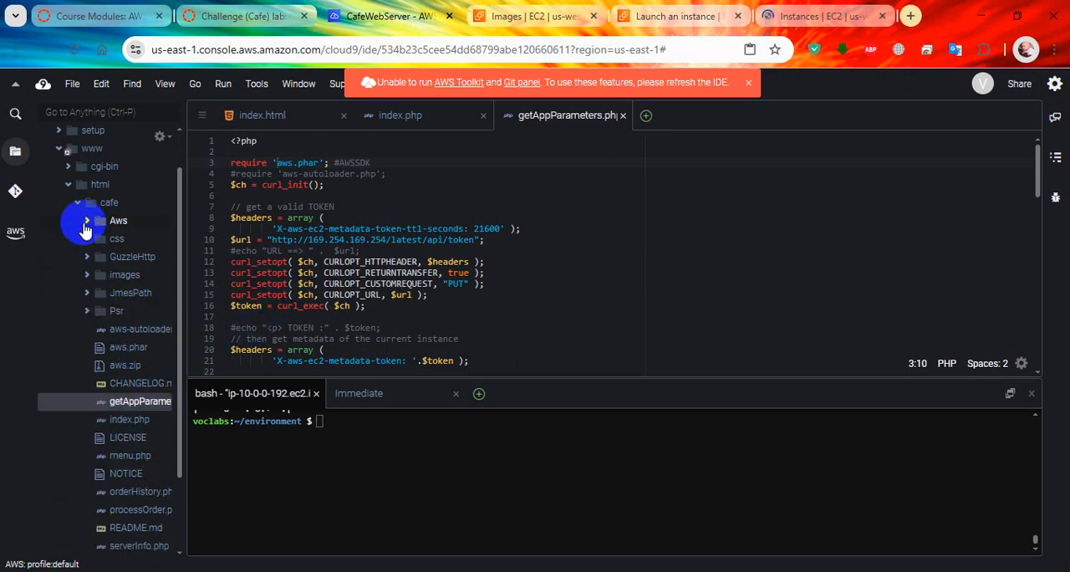
pyautogui.click(287, 11)
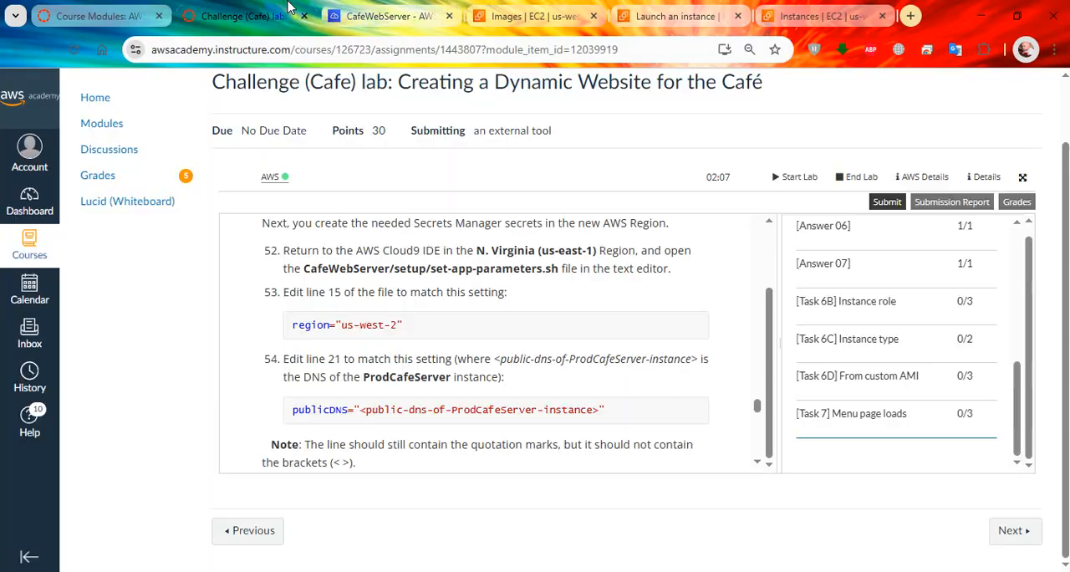
pyautogui.click(425, 6)
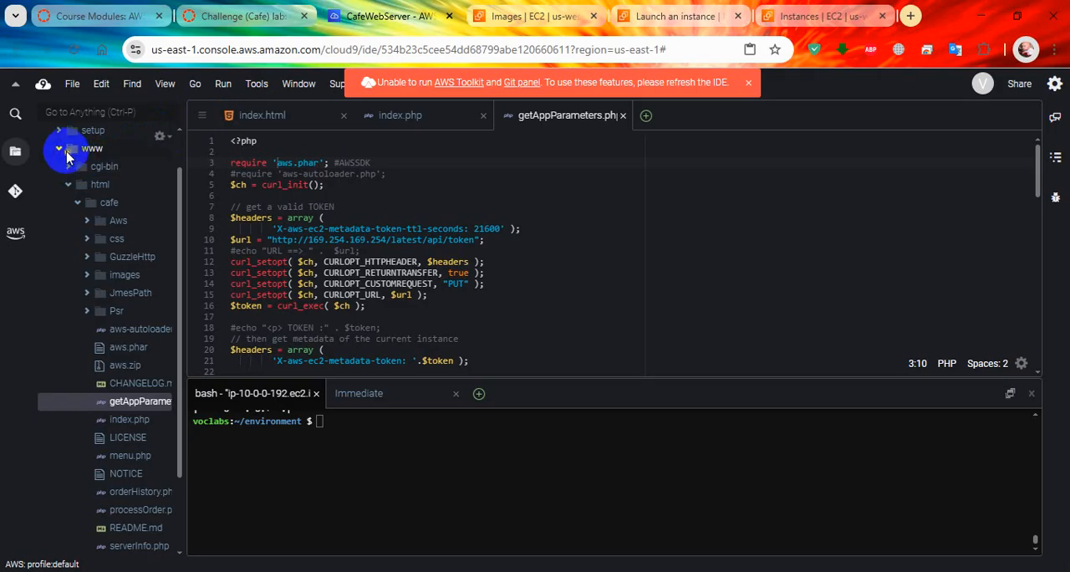
pyautogui.scroll(2, 69, 159)
pyautogui.click(59, 196)
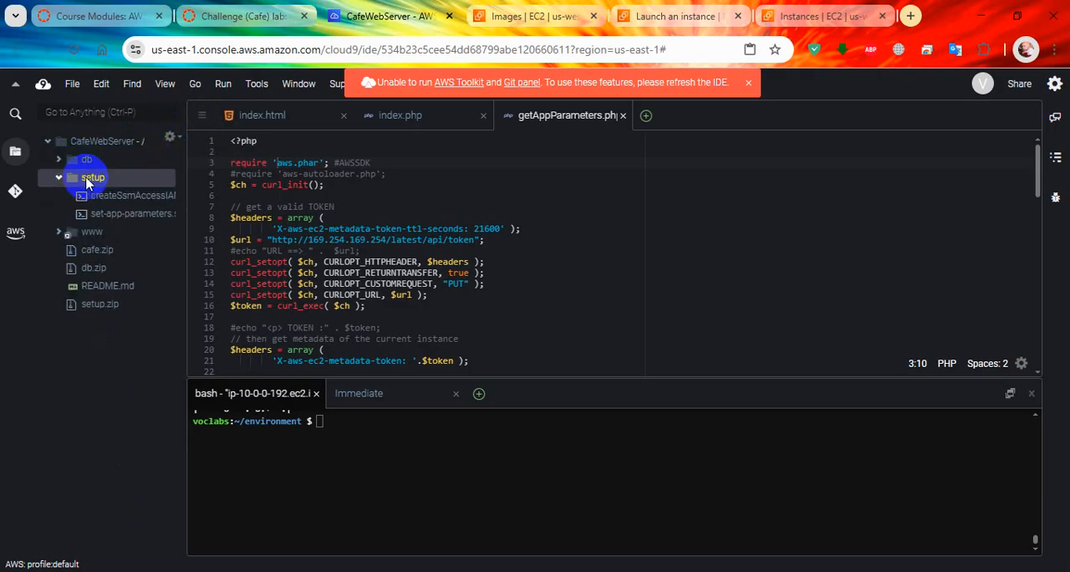
pyautogui.click(125, 218)
pyautogui.doubleClick(127, 220)
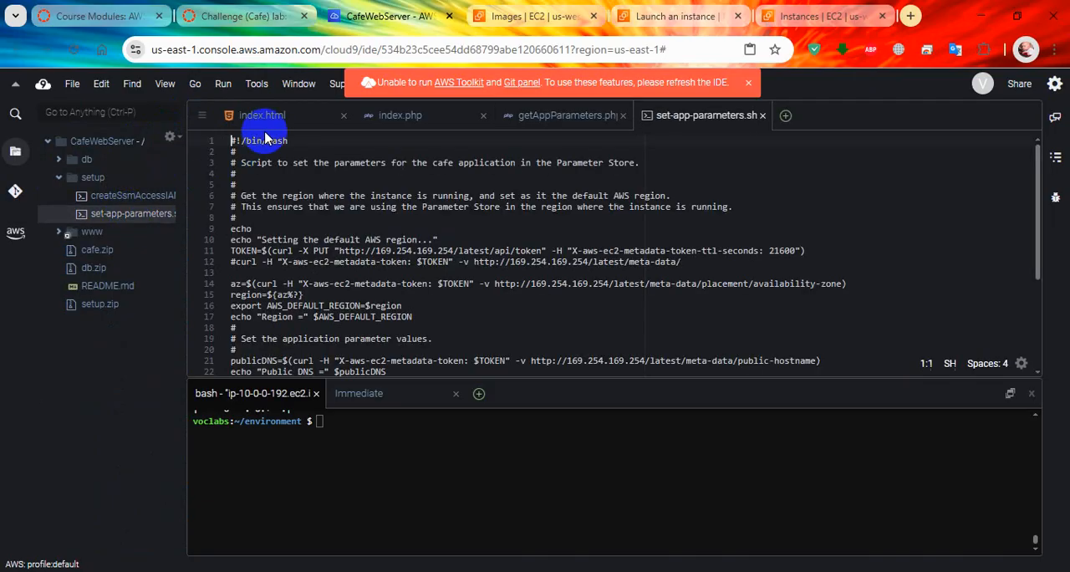
# Step: Check the lab's script-editing steps and copy the public DNS of ProdCafeServer from its EC2 instance details
pyautogui.click(276, 17)
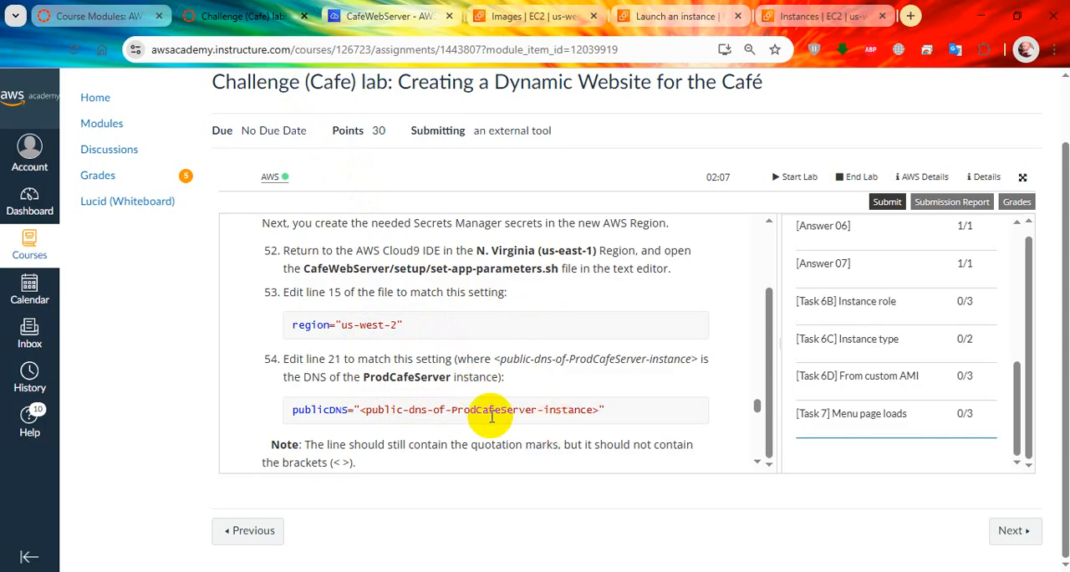
pyautogui.click(807, 17)
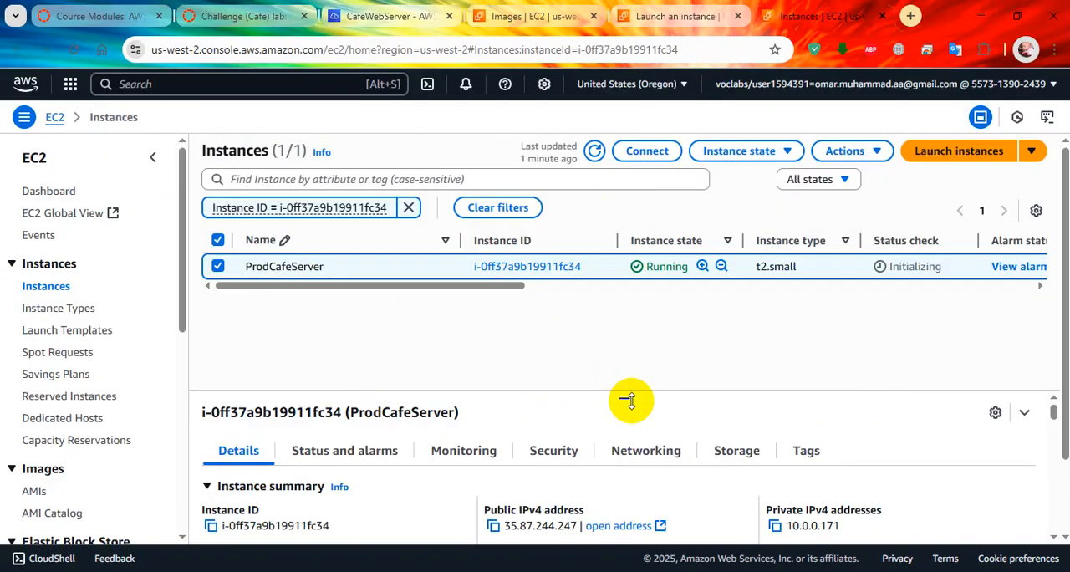
pyautogui.moveTo(624, 400); pyautogui.dragTo(633, 297)
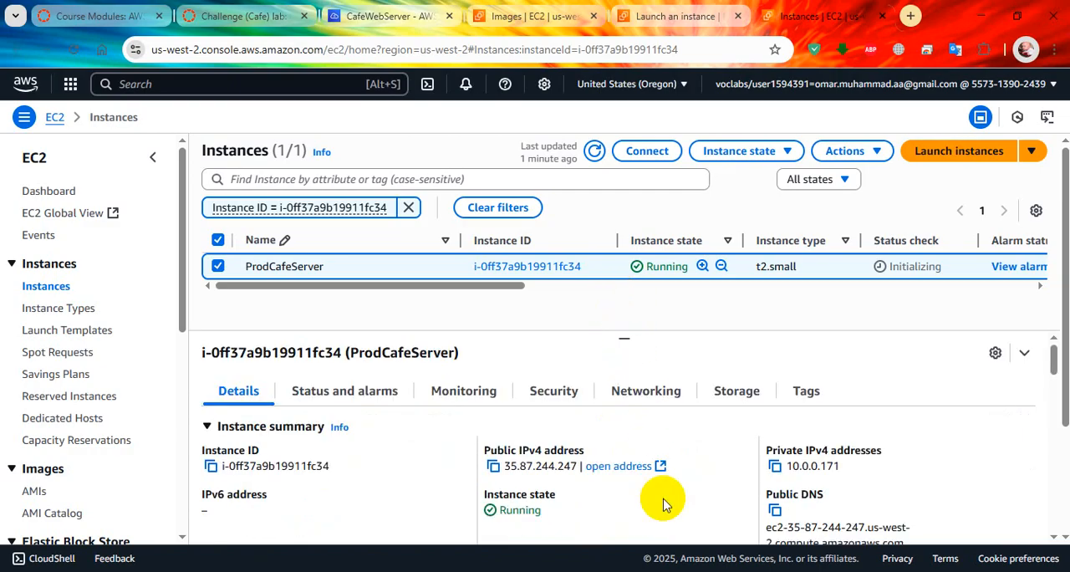
pyautogui.scroll(-1, 752, 502)
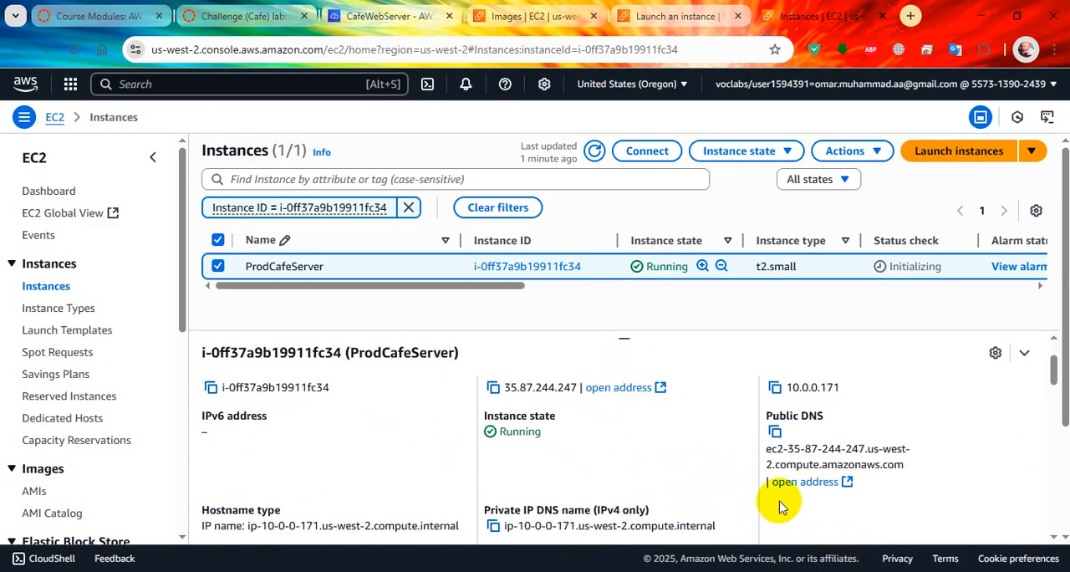
pyautogui.click(775, 432)
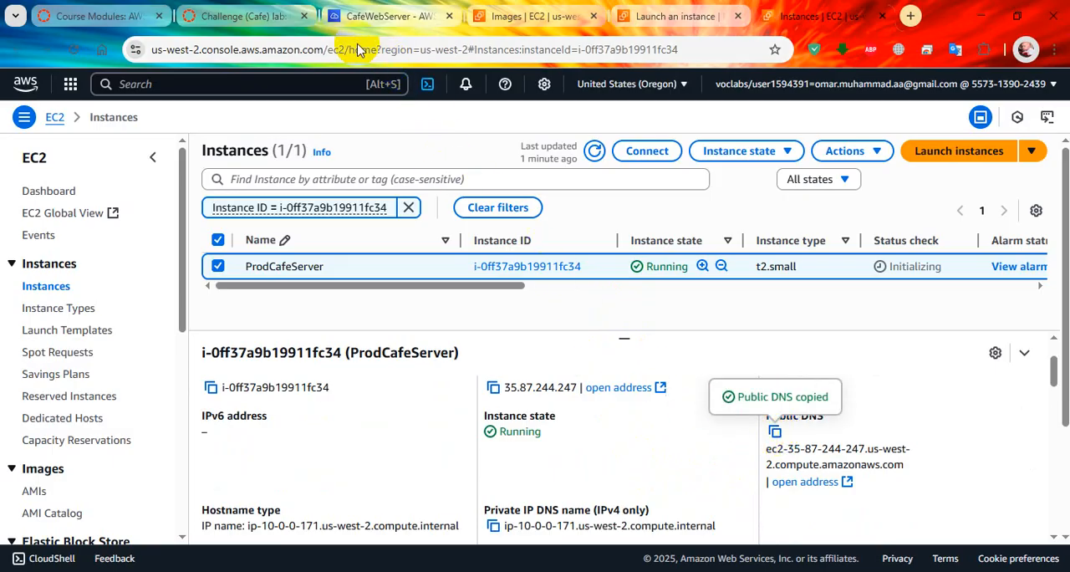
# Step: Compare lines 15 and 21 of set-app-parameters.sh in Cloud9 with the settings in lab steps 53 and 54
pyautogui.click(244, 16)
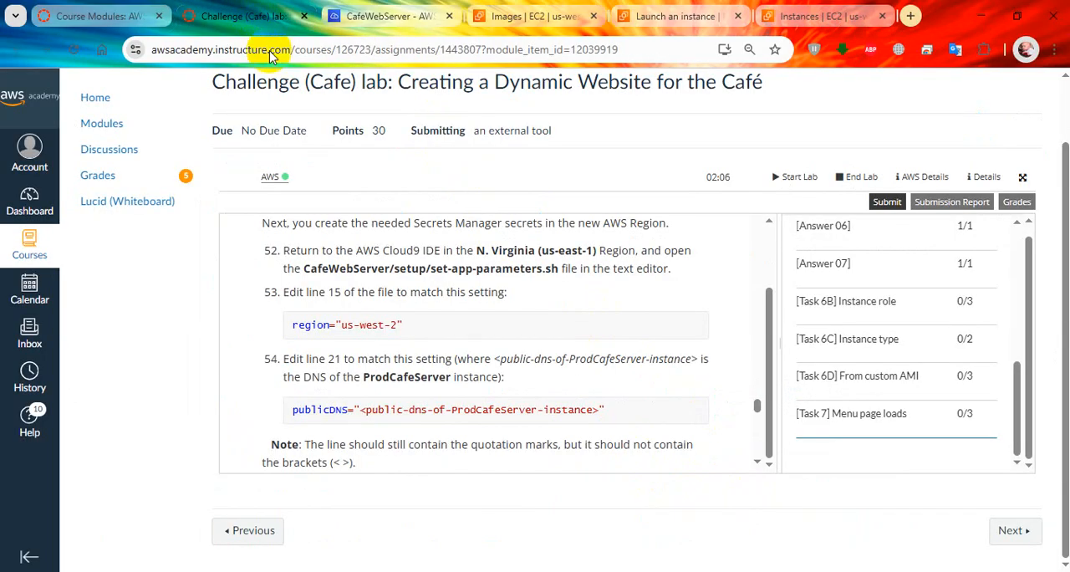
pyautogui.click(387, 25)
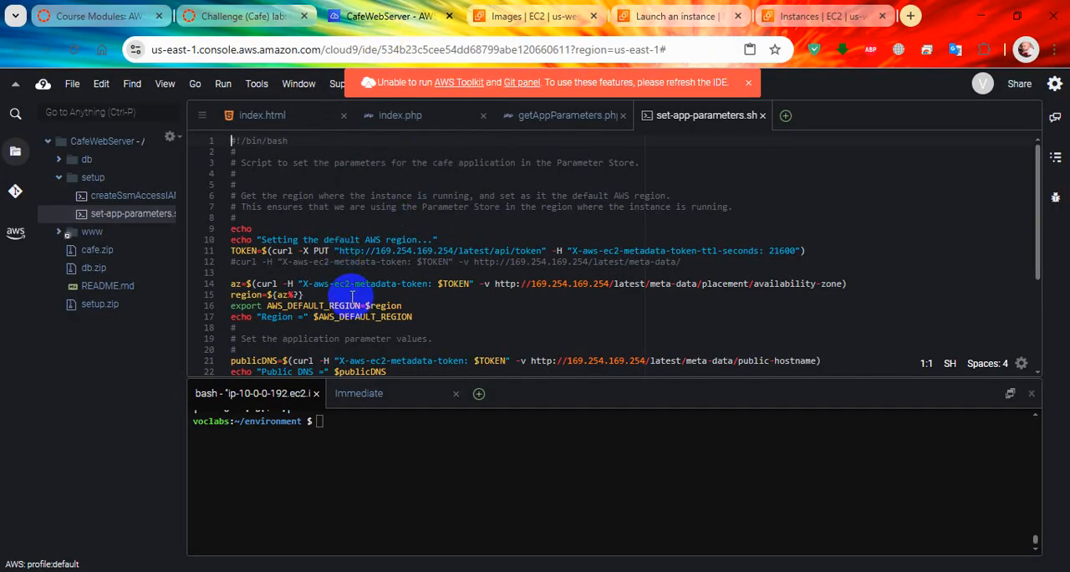
pyautogui.scroll(-1, 352, 296)
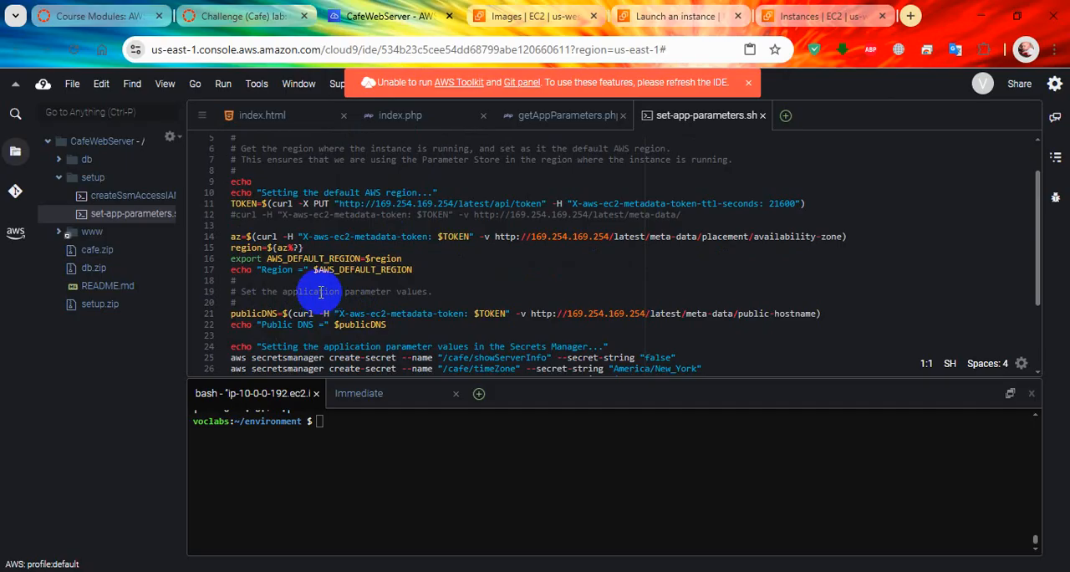
pyautogui.click(235, 16)
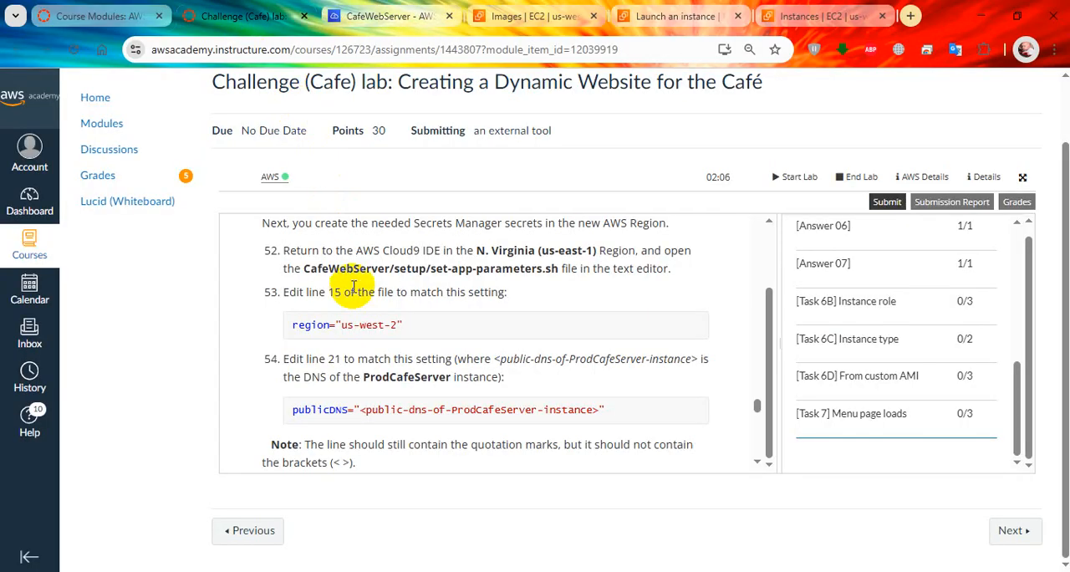
pyautogui.click(389, 12)
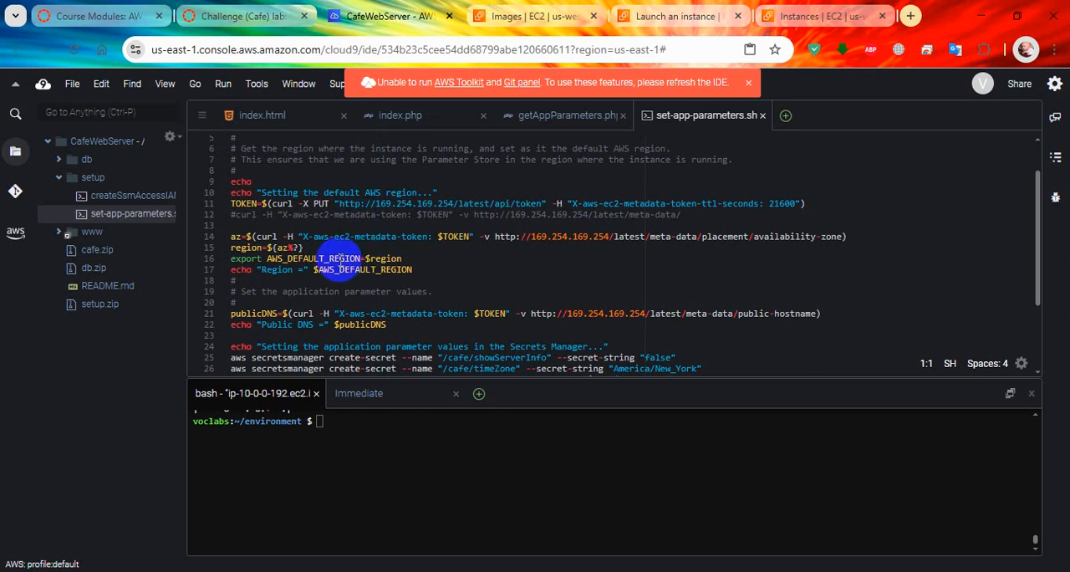
# Step: Copy the quoted region value "us-west-2" from lab step 53 and return to set-app-parameters.sh in Cloud9
pyautogui.click(243, 16)
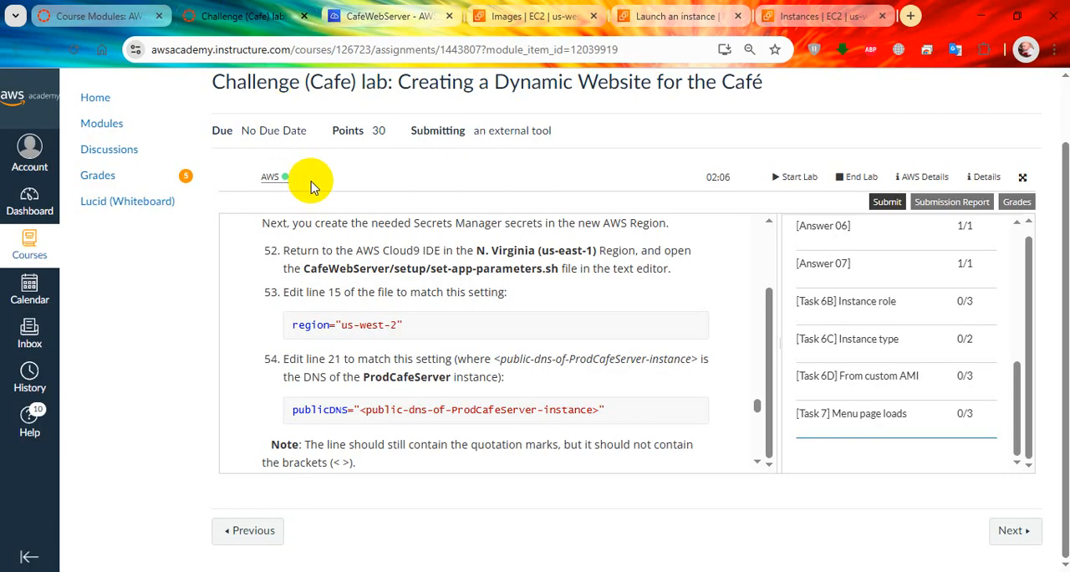
pyautogui.moveTo(401, 325); pyautogui.dragTo(336, 325)
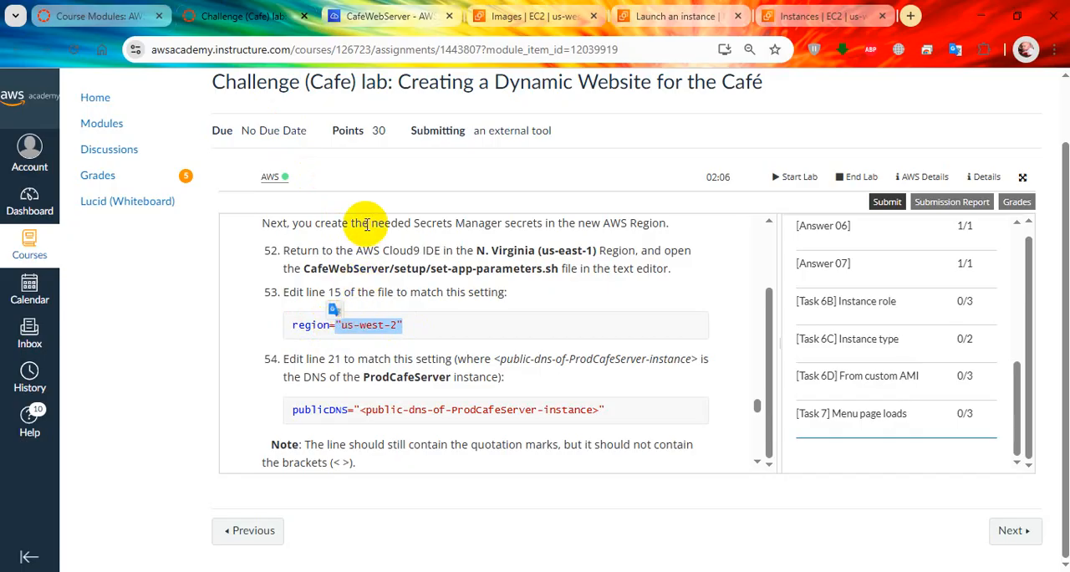
pyautogui.rightClick(383, 327)
pyautogui.click(411, 109)
pyautogui.click(388, 16)
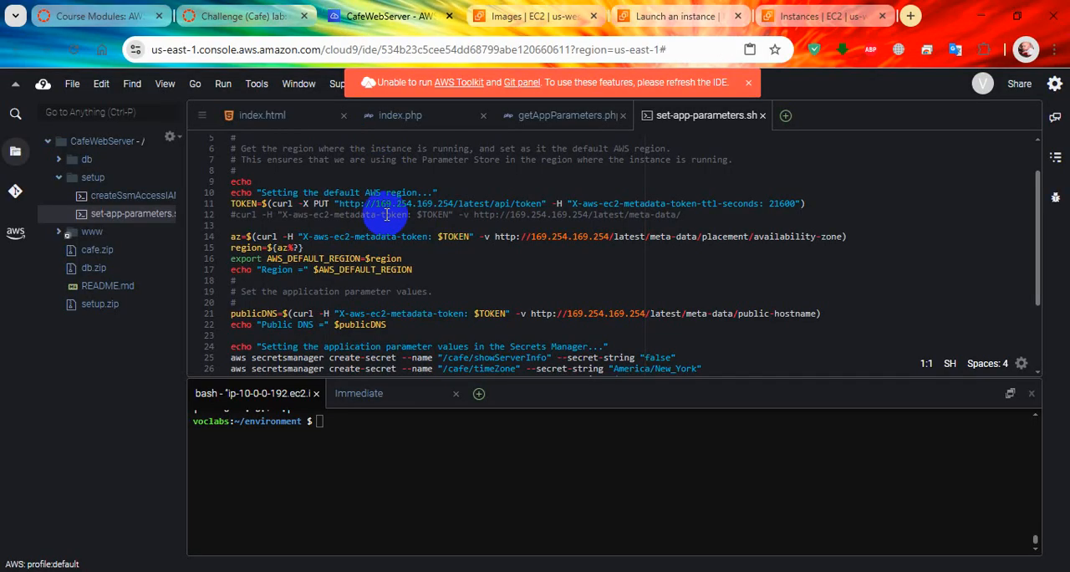
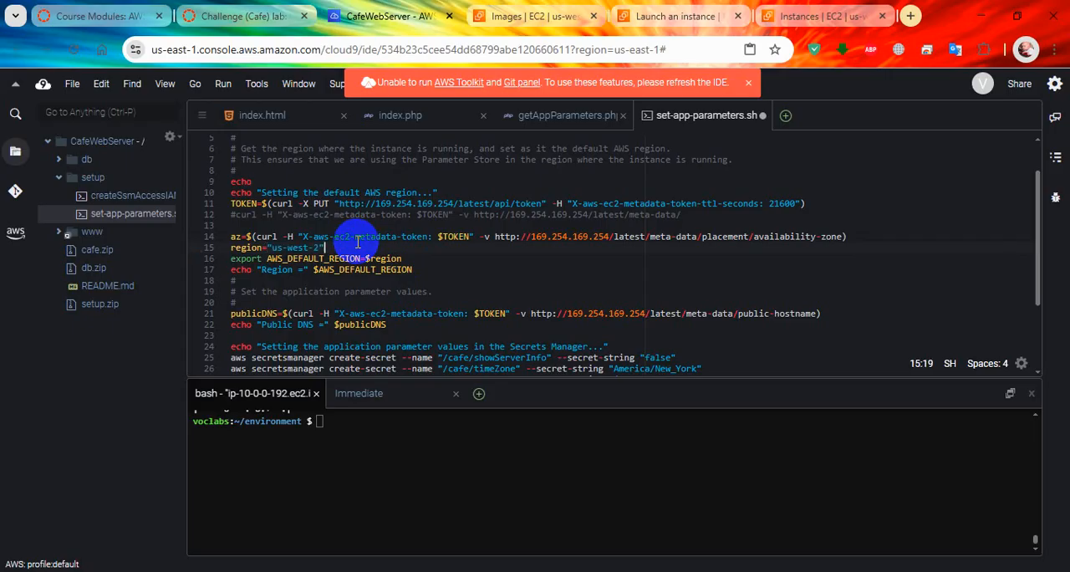
# Step: Replace the publicDNS value on line 21 of set-app-parameters.sh with the quoted placeholder "<public-dns-of-ProdCafeServer-instance>" copied from lab step 54
pyautogui.click(294, 16)
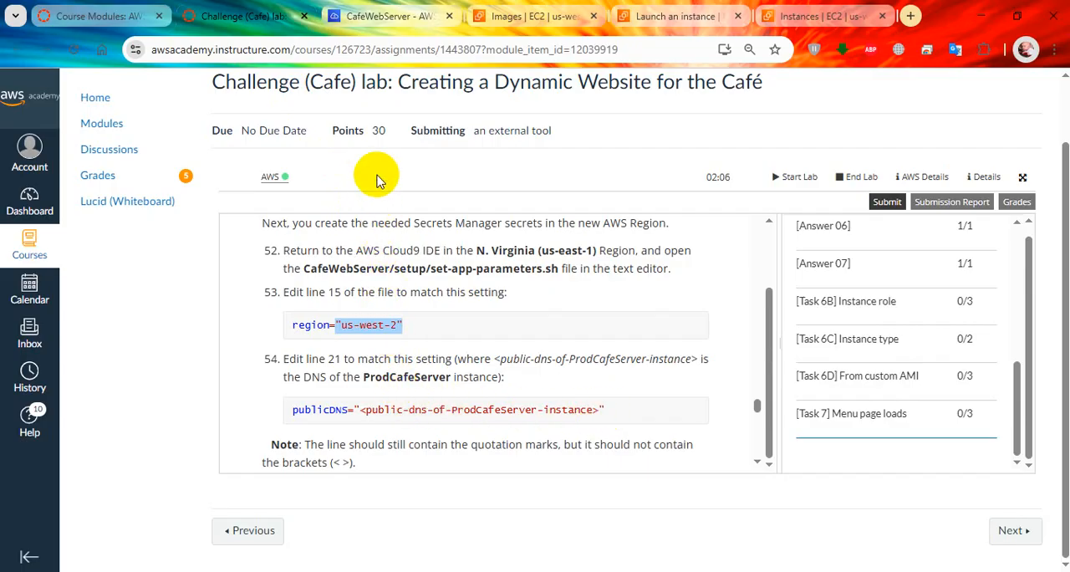
pyautogui.click(377, 15)
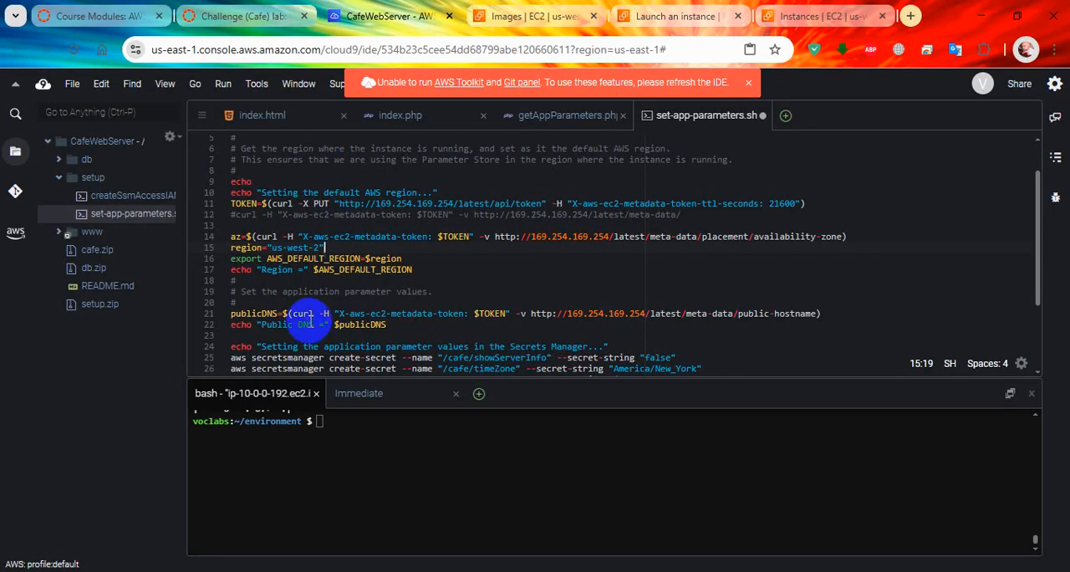
pyautogui.click(243, 16)
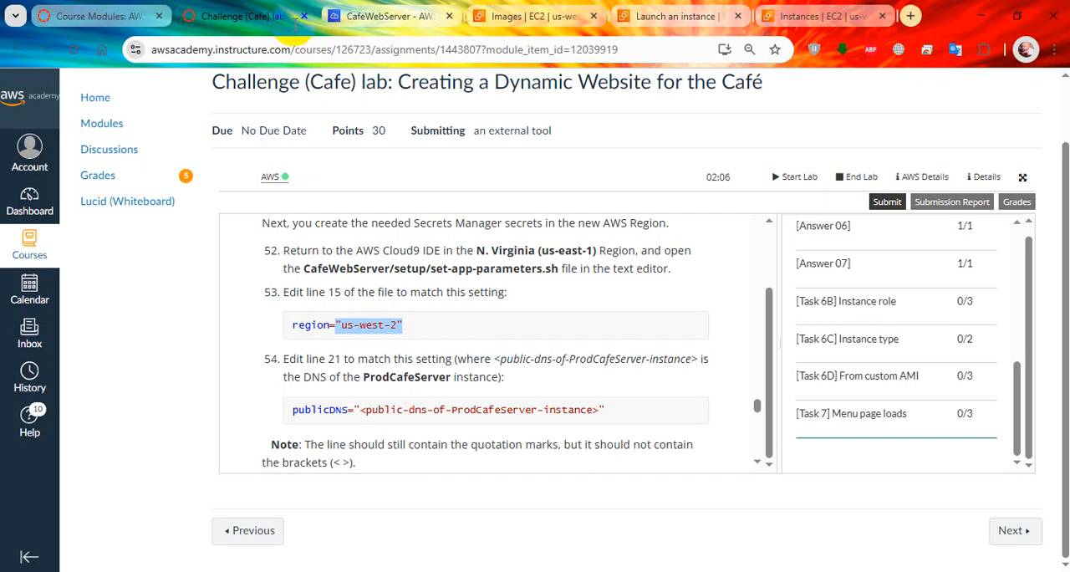
pyautogui.moveTo(355, 409); pyautogui.dragTo(607, 409)
pyautogui.hotkey('ctrl', 'c')
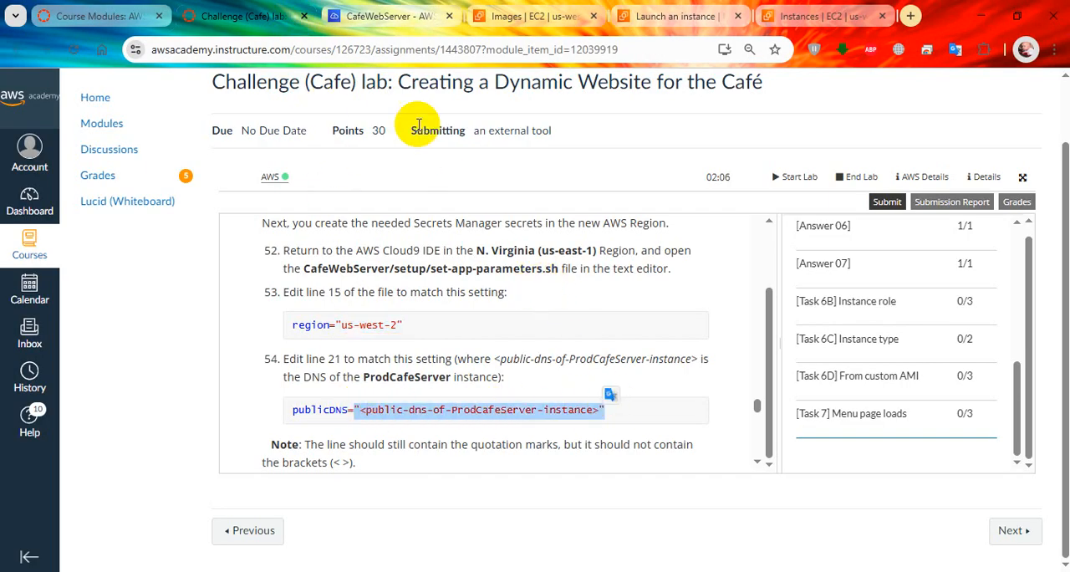
pyautogui.click(372, 15)
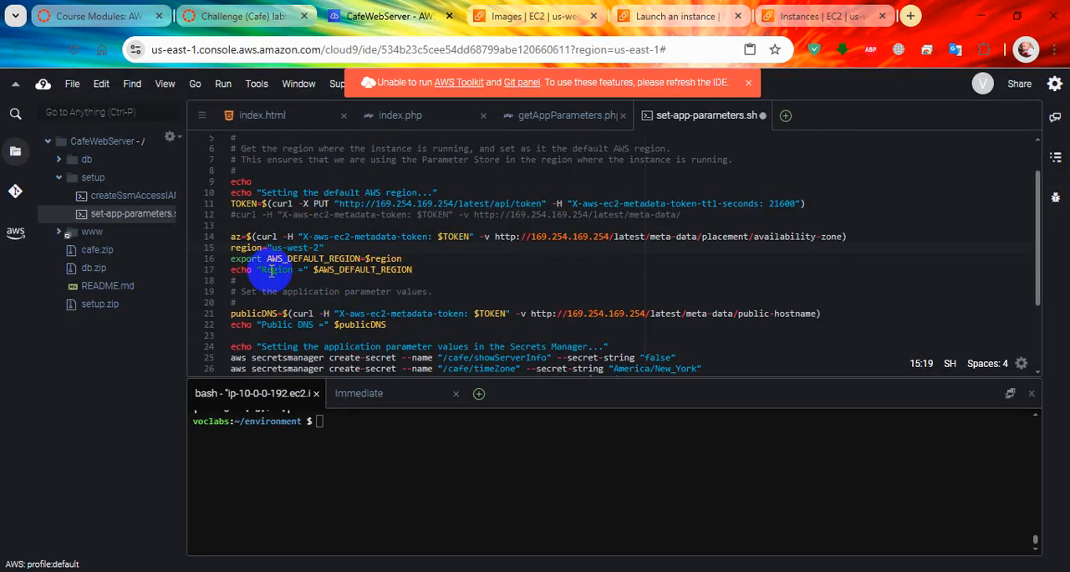
pyautogui.click(284, 311)
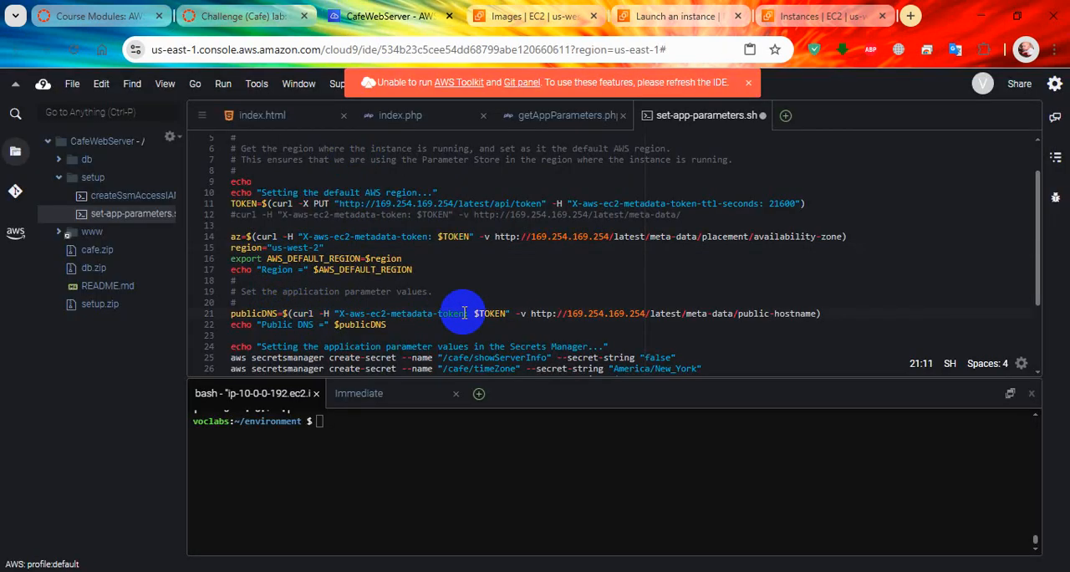
pyautogui.hotkey('shift', 'End')
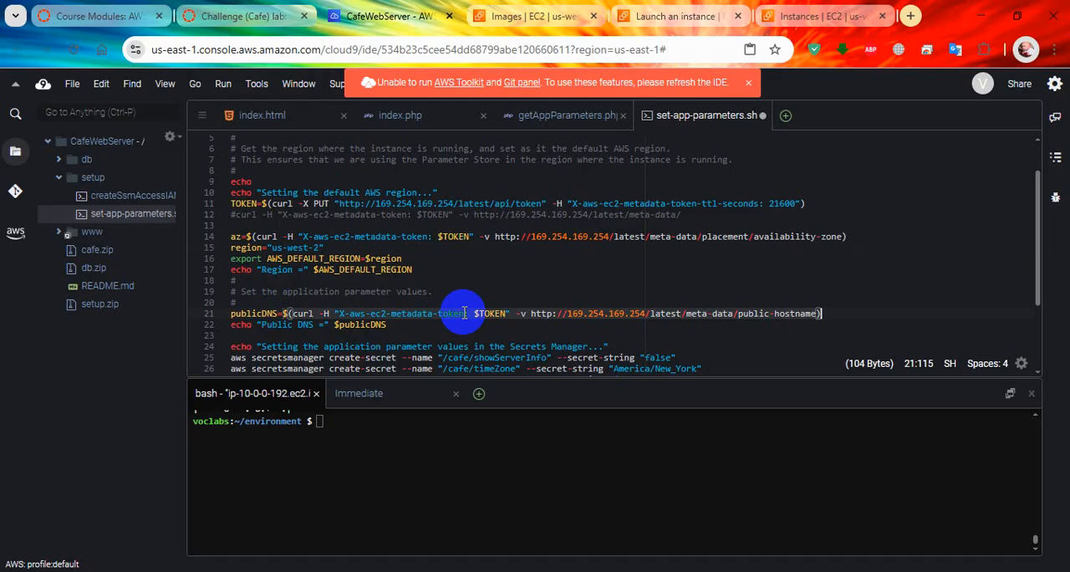
pyautogui.hotkey('ctrl', 'v')
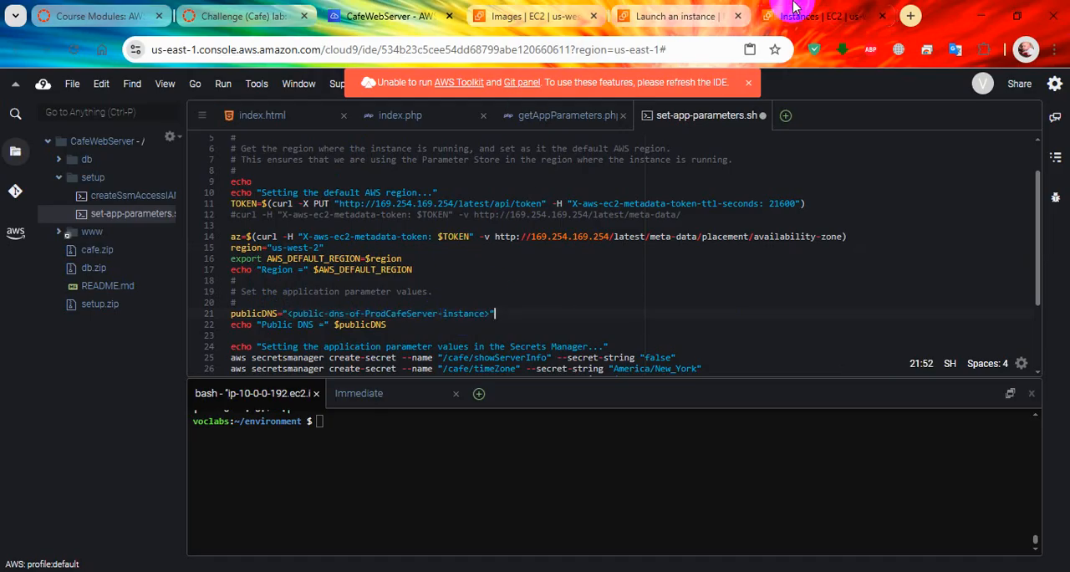
# Step: Copy ProdCafeServer's public DNS from EC2 and replace the bracketed placeholder on line 21 with ec2-35-87-244-247.us-west-2.compute.amazonaws.com, keeping the quotation marks
pyautogui.click(824, 16)
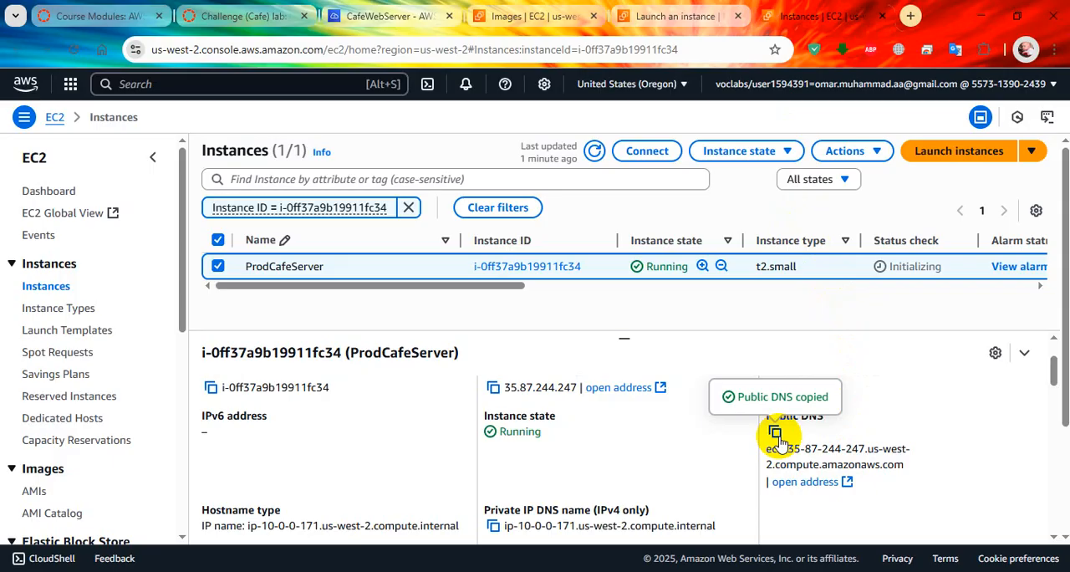
pyautogui.click(357, 8)
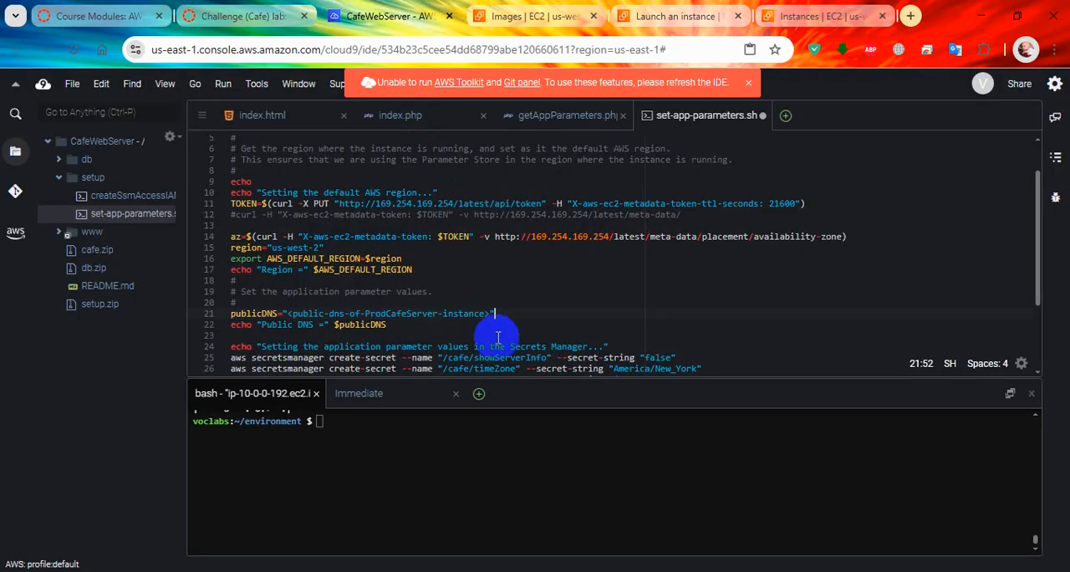
pyautogui.moveTo(474, 314); pyautogui.dragTo(287, 314)
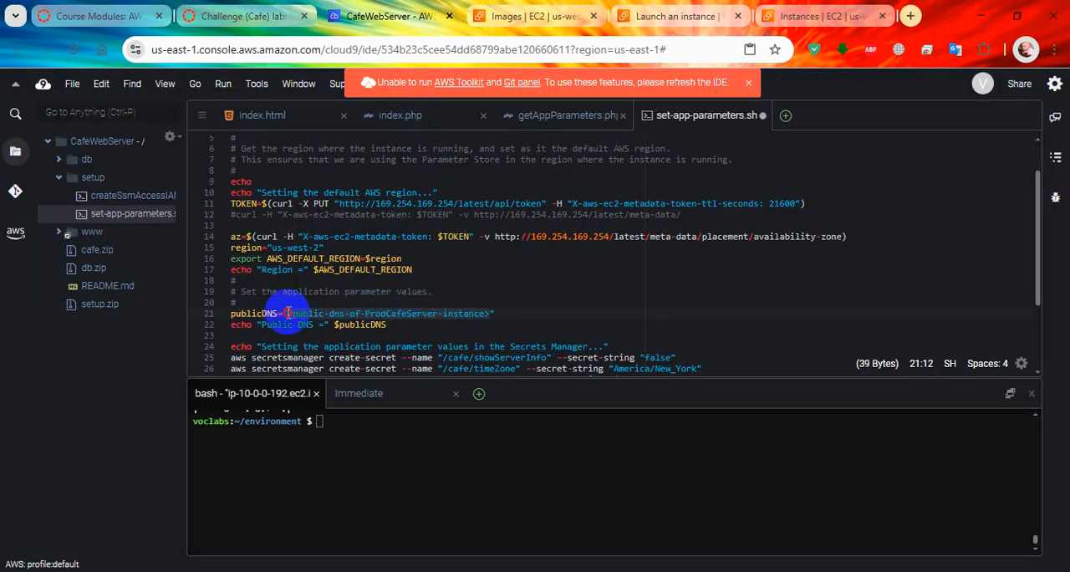
pyautogui.write('ec2-35-87-244-247.us-west-2.compute.amazonaws.com')
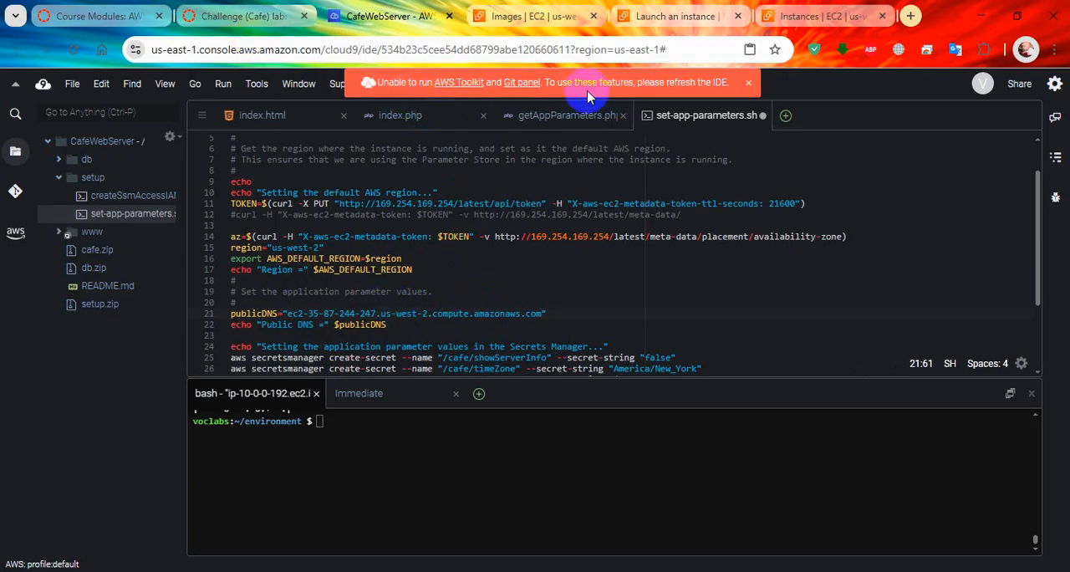
pyautogui.click(748, 82)
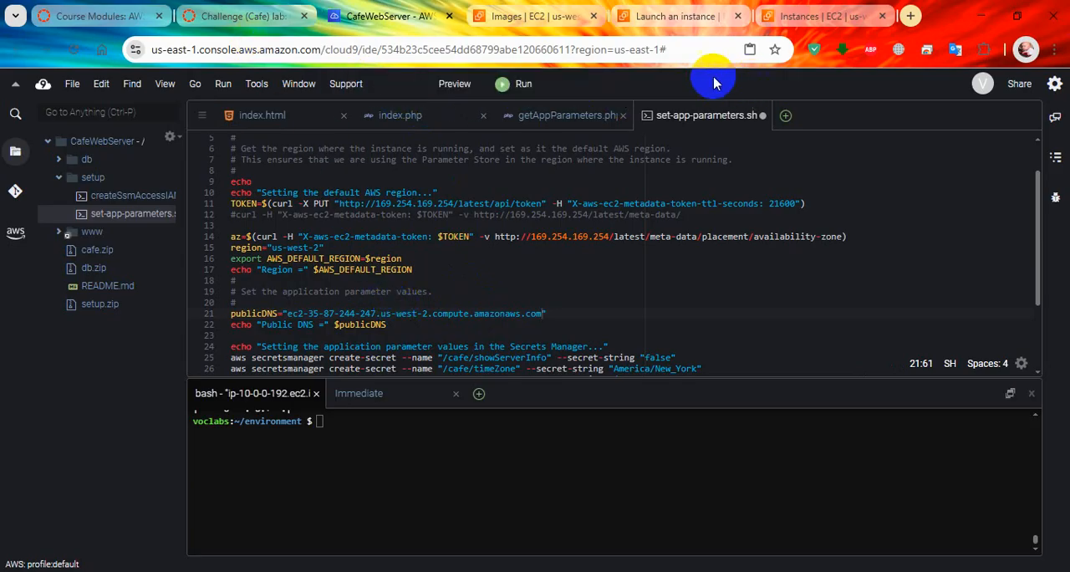
# Step: Review the lab's note and example for lines 15 and 21, plus steps 55 and 56 on saving and running the script
pyautogui.click(313, 17)
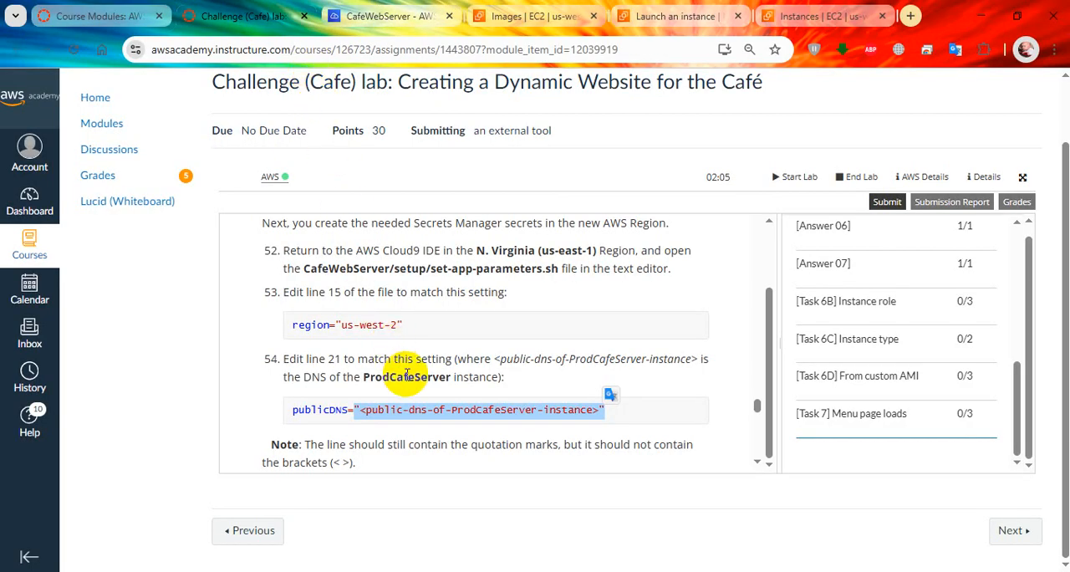
pyautogui.scroll(-1, 431, 380)
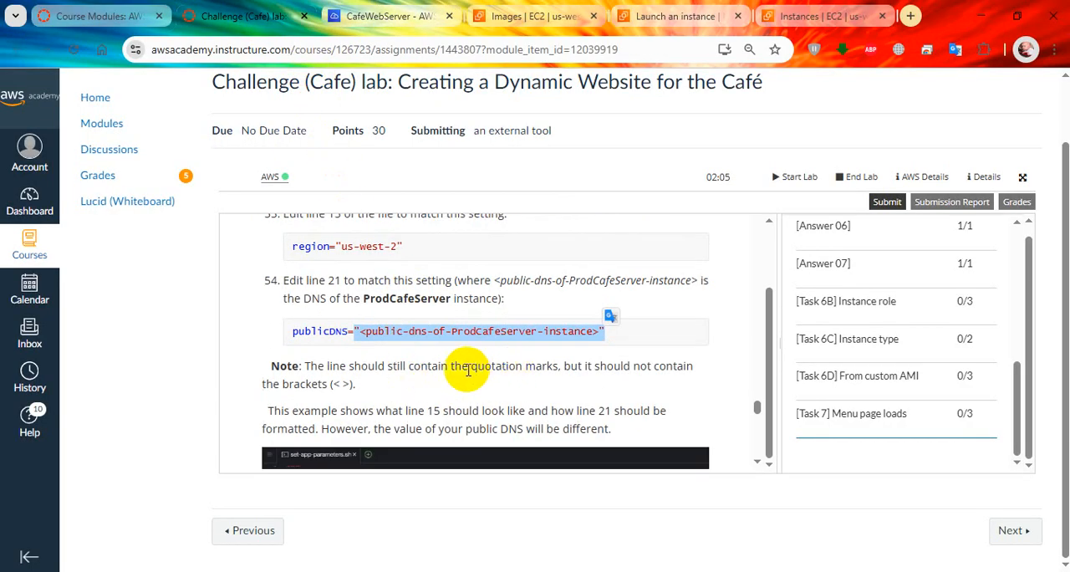
pyautogui.click(467, 371)
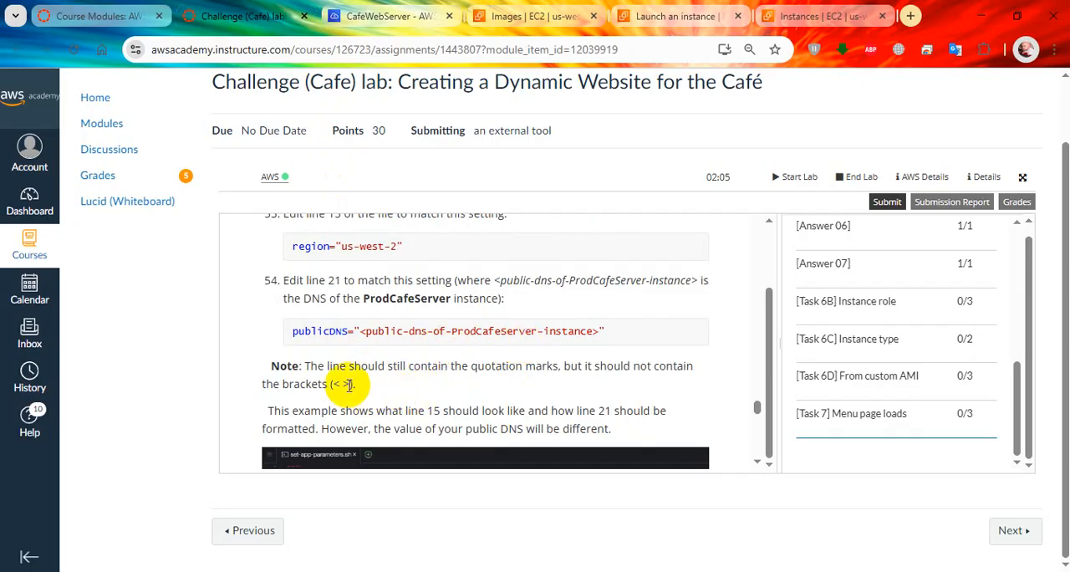
pyautogui.scroll(-2, 362, 347)
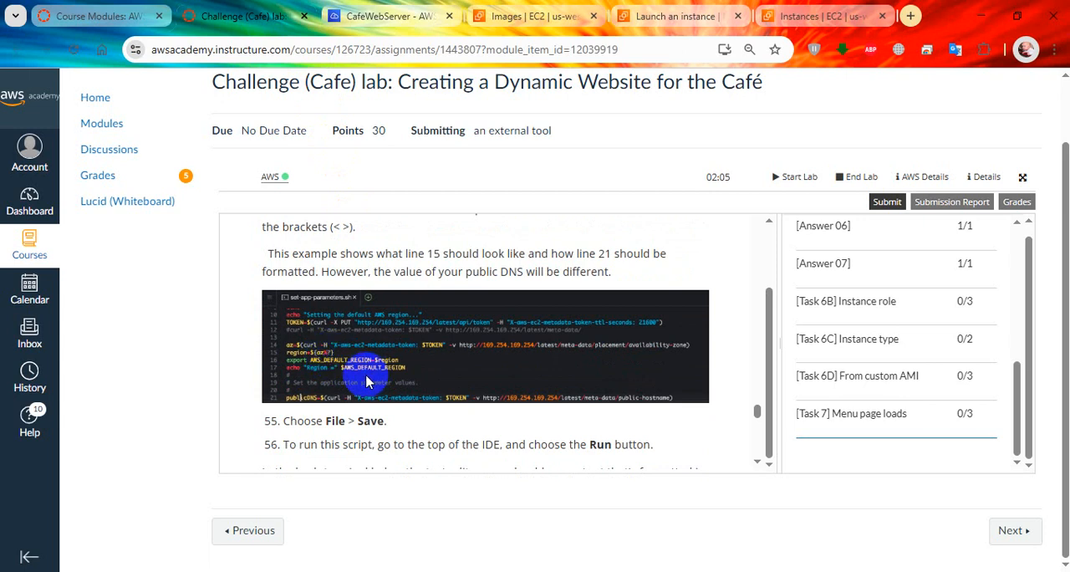
pyautogui.scroll(-1, 351, 367)
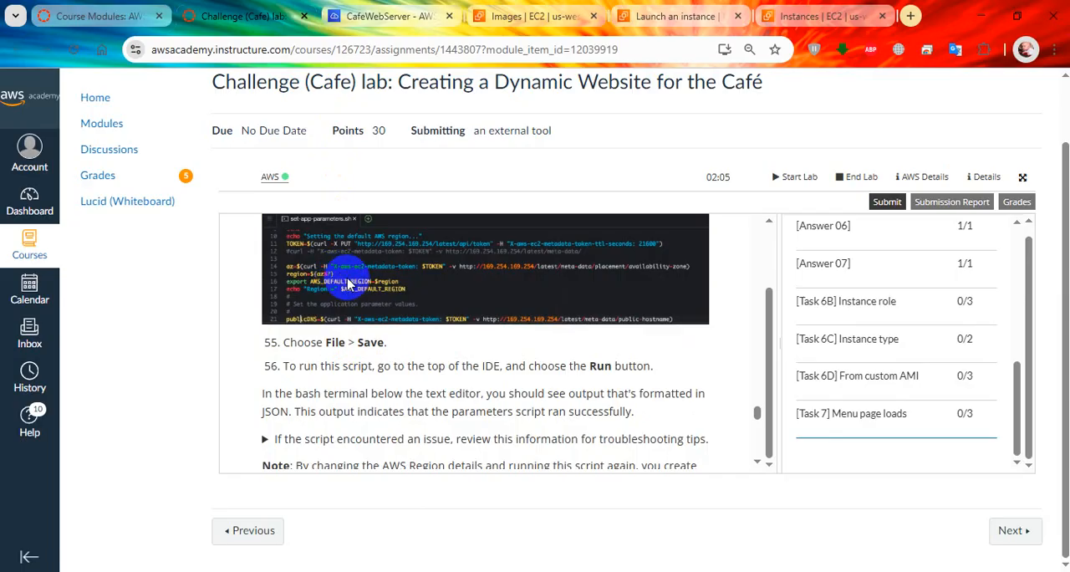
pyautogui.scroll(1, 351, 318)
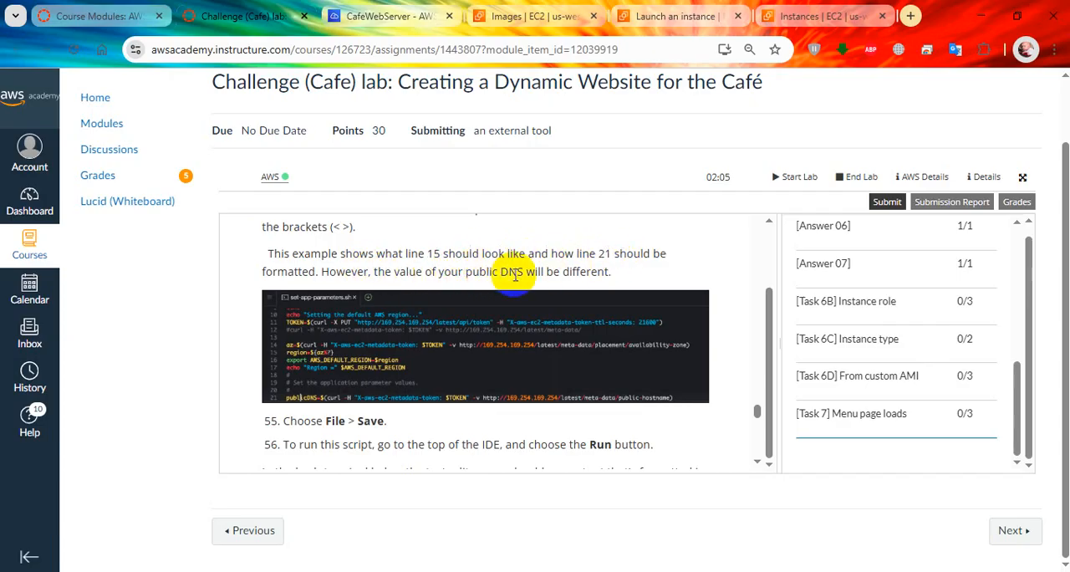
pyautogui.scroll(-1, 441, 399)
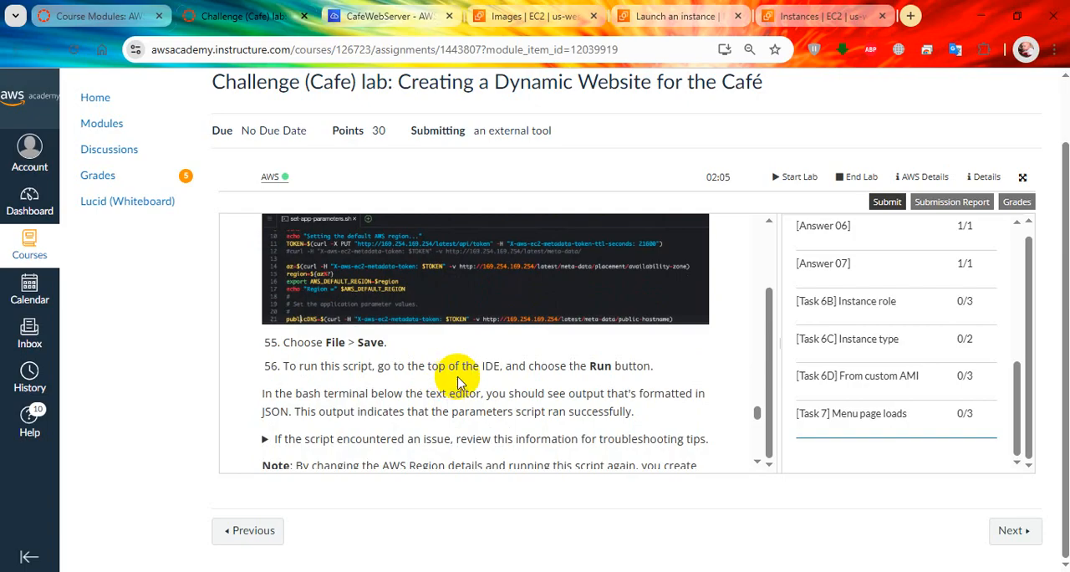
# Step: Save the edited set-app-parameters.sh in Cloud9 and run it to create the application secrets in us-west-2
pyautogui.click(393, 16)
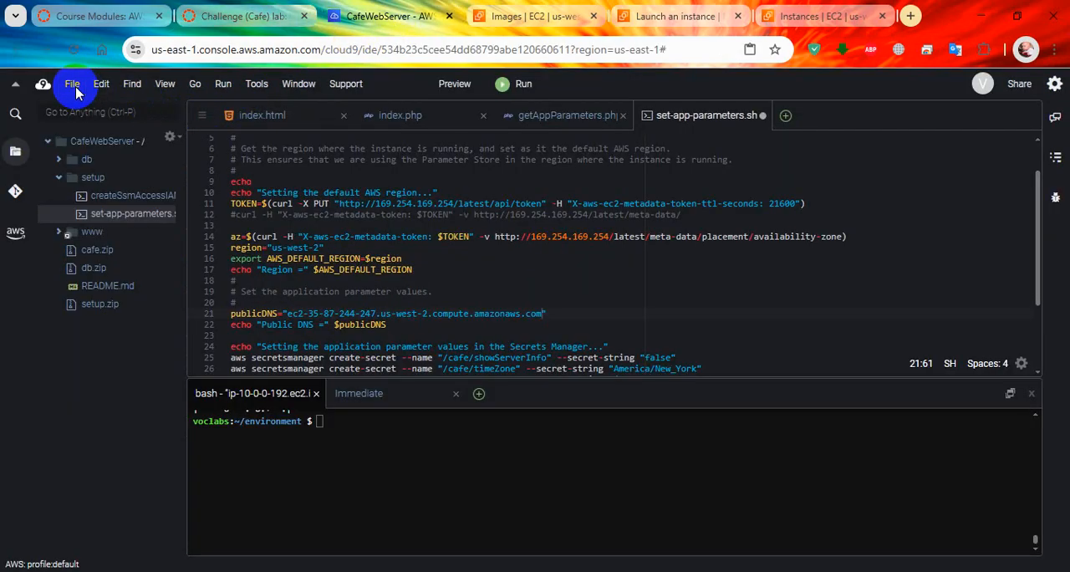
pyautogui.click(74, 85)
pyautogui.click(88, 178)
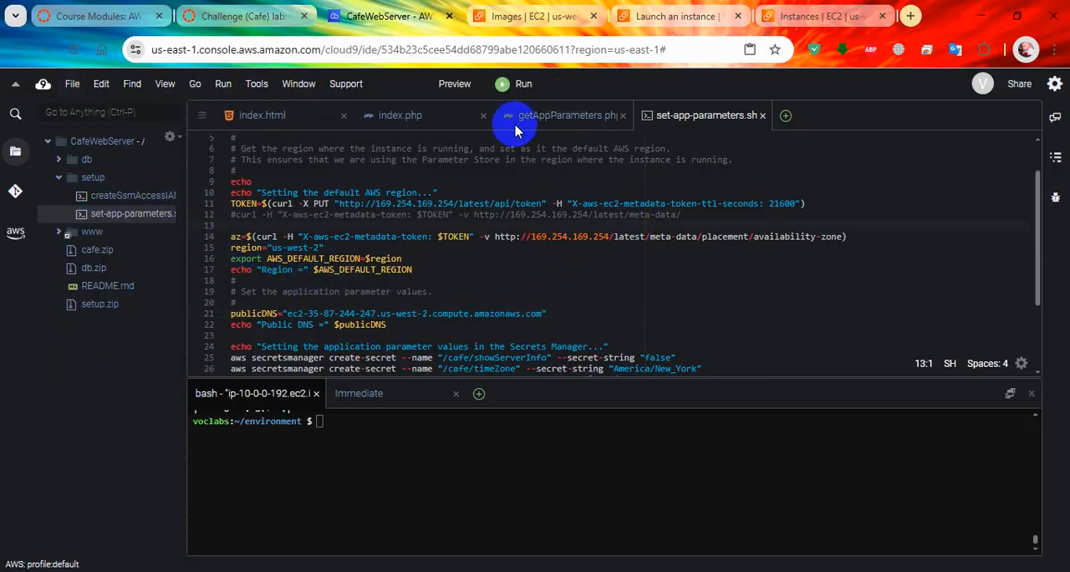
pyautogui.click(522, 87)
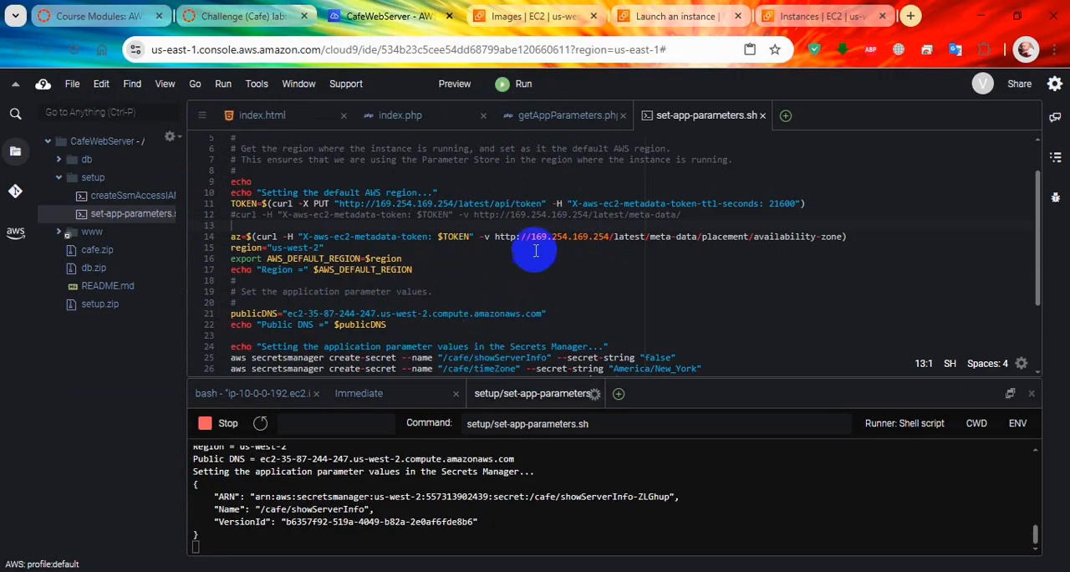
# Step: Read the lab's description of the expected JSON output and check the set-app-parameters.sh run output in Cloud9 against it
pyautogui.click(235, 21)
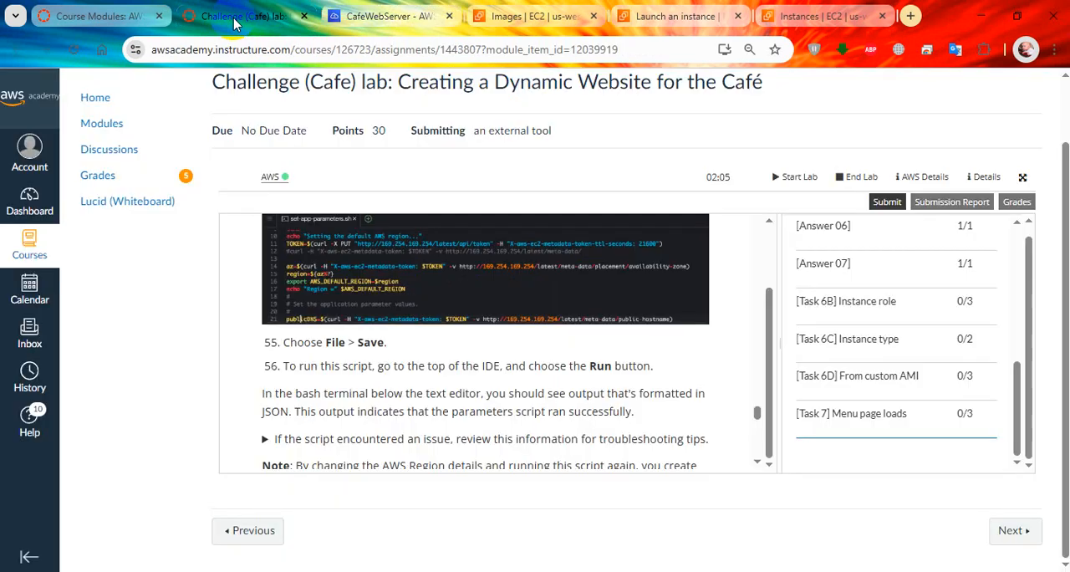
pyautogui.scroll(-1, 428, 407)
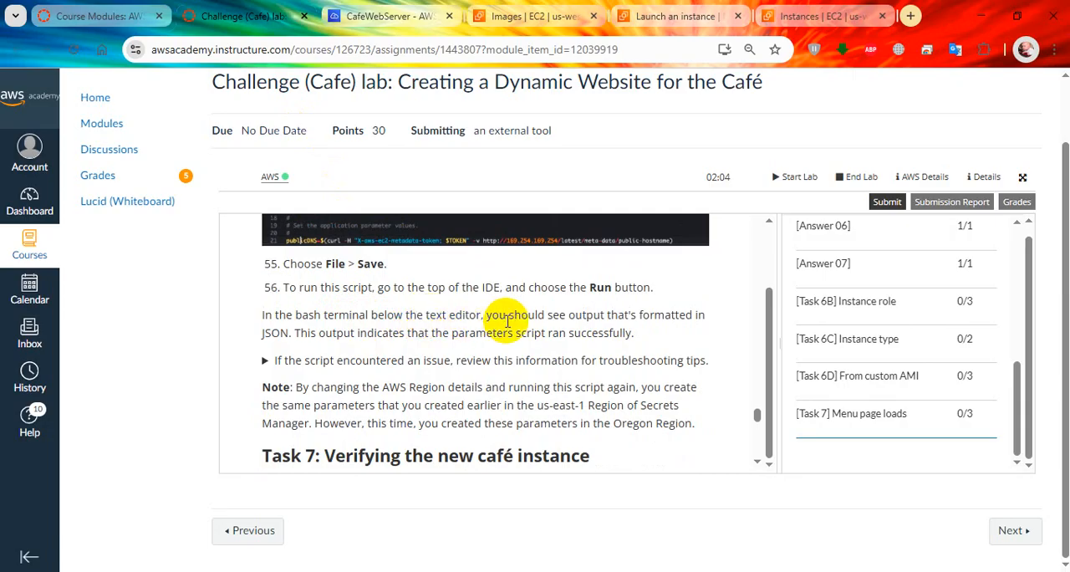
pyautogui.scroll(-1, 276, 362)
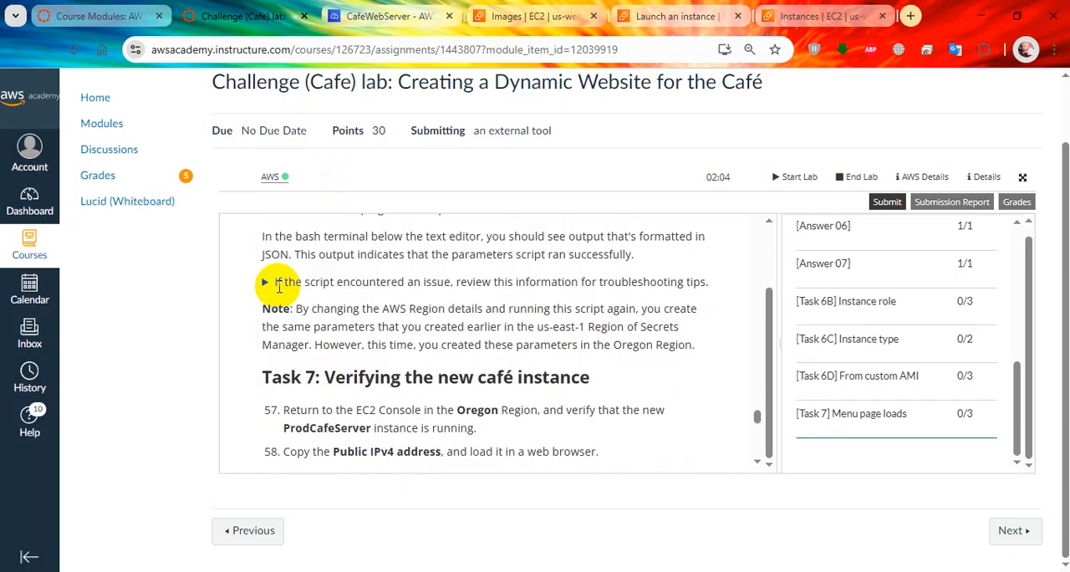
pyautogui.click(360, 17)
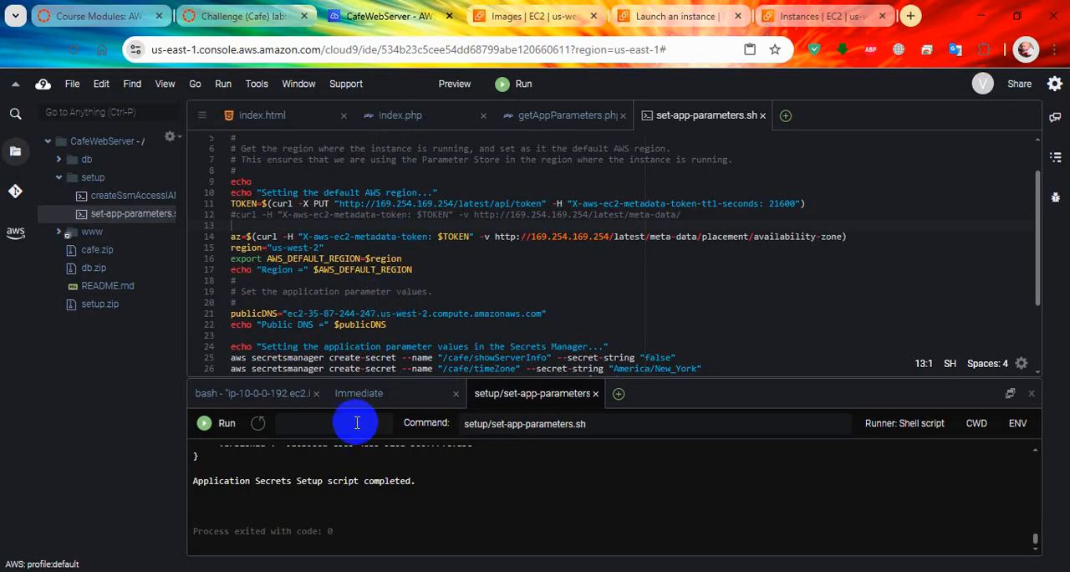
pyautogui.scroll(10, 426, 505)
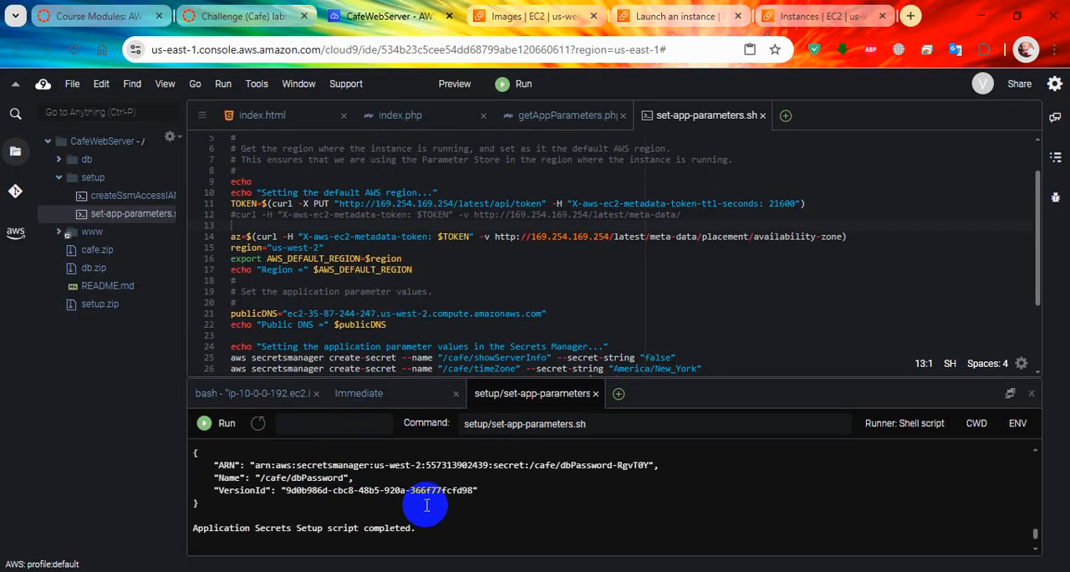
pyautogui.scroll(5, 426, 504)
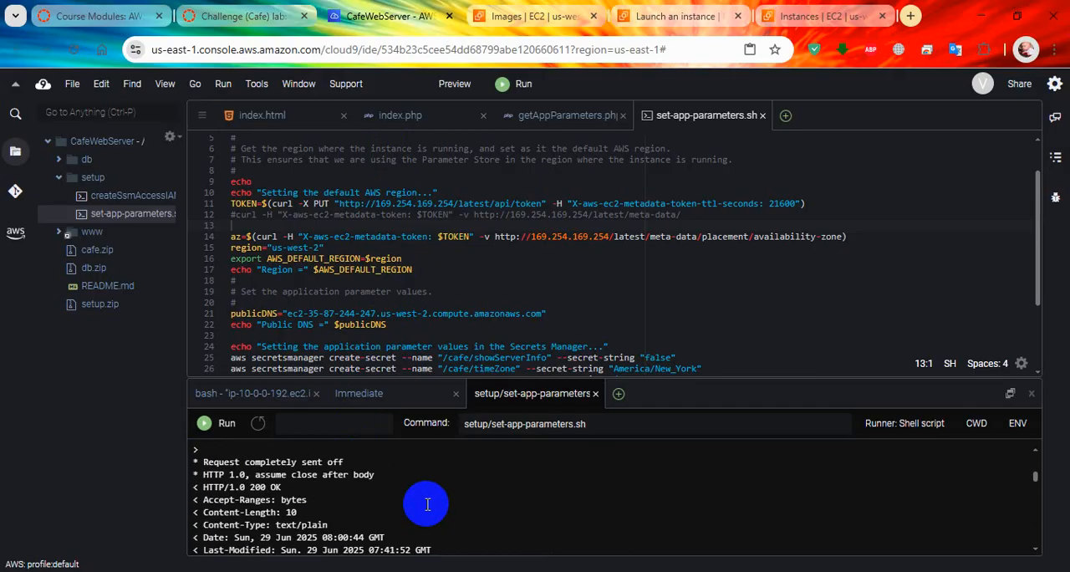
pyautogui.scroll(-8, 426, 504)
pyautogui.scroll(-5, 426, 504)
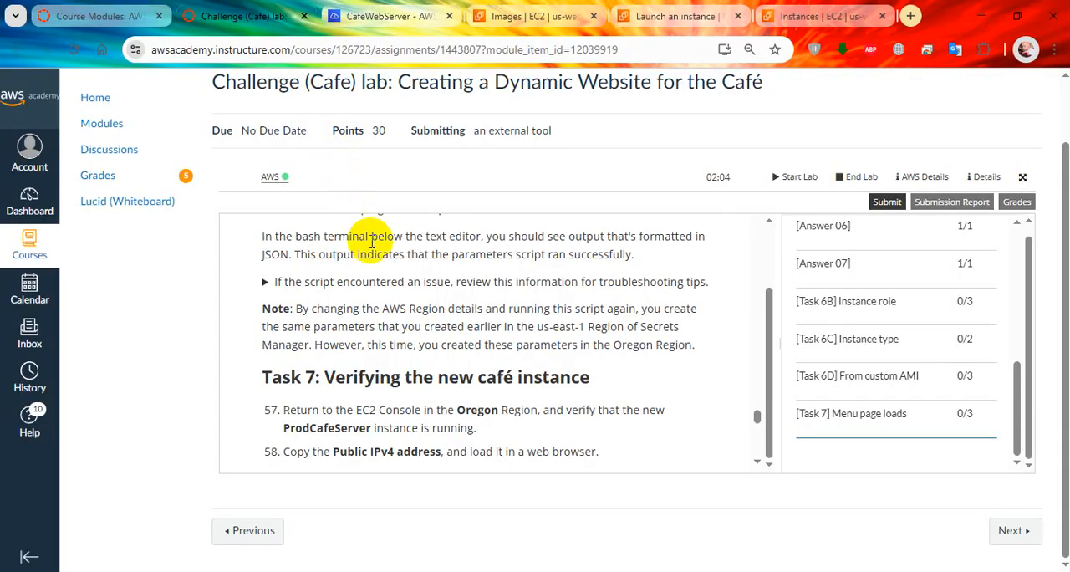
# Step: Read the lab's script troubleshooting tips and the Task 7 steps for verifying the new café instance
pyautogui.click(243, 16)
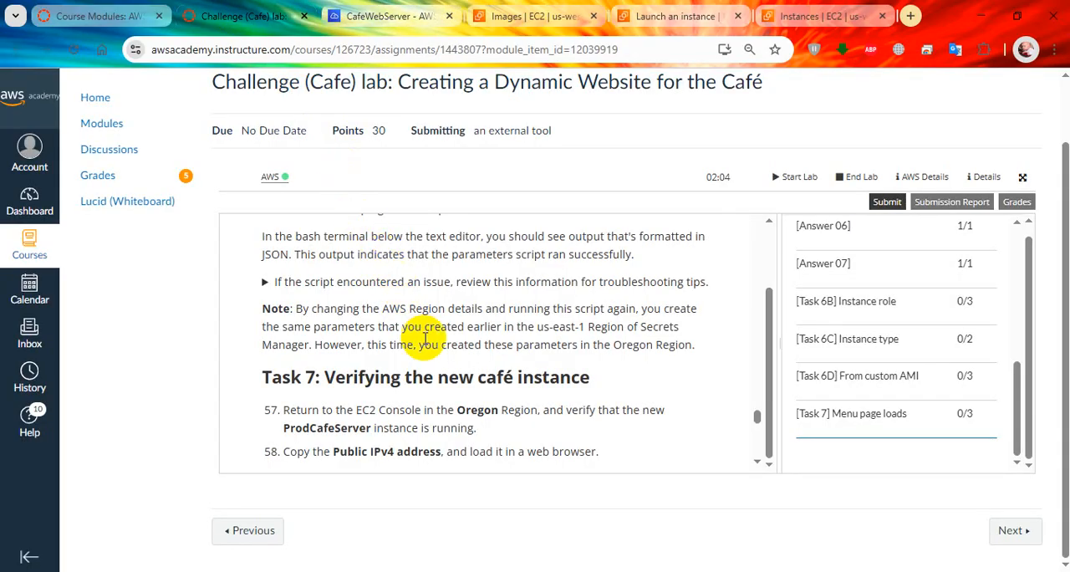
pyautogui.click(265, 284)
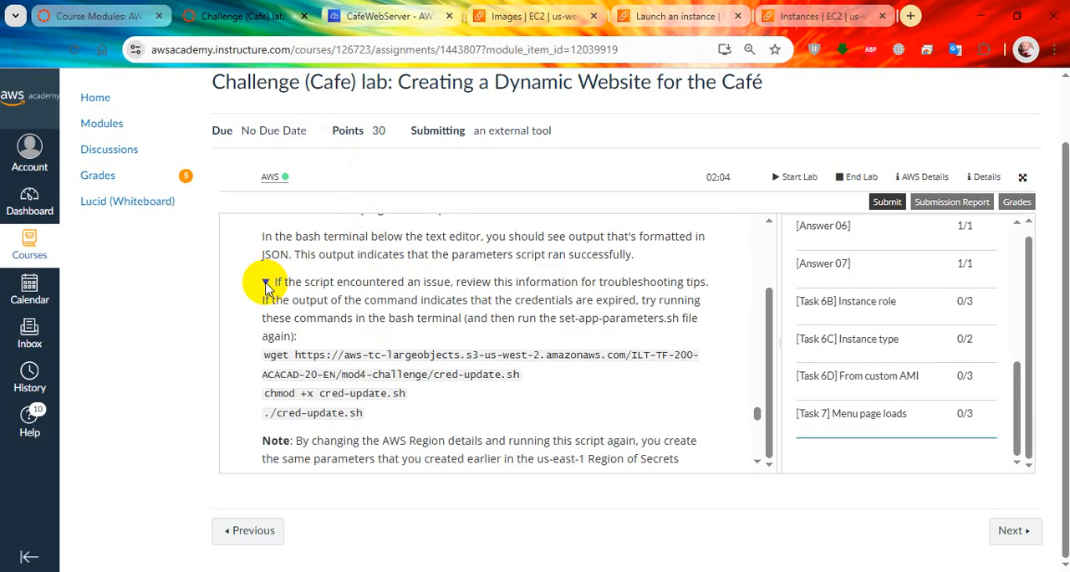
pyautogui.click(266, 284)
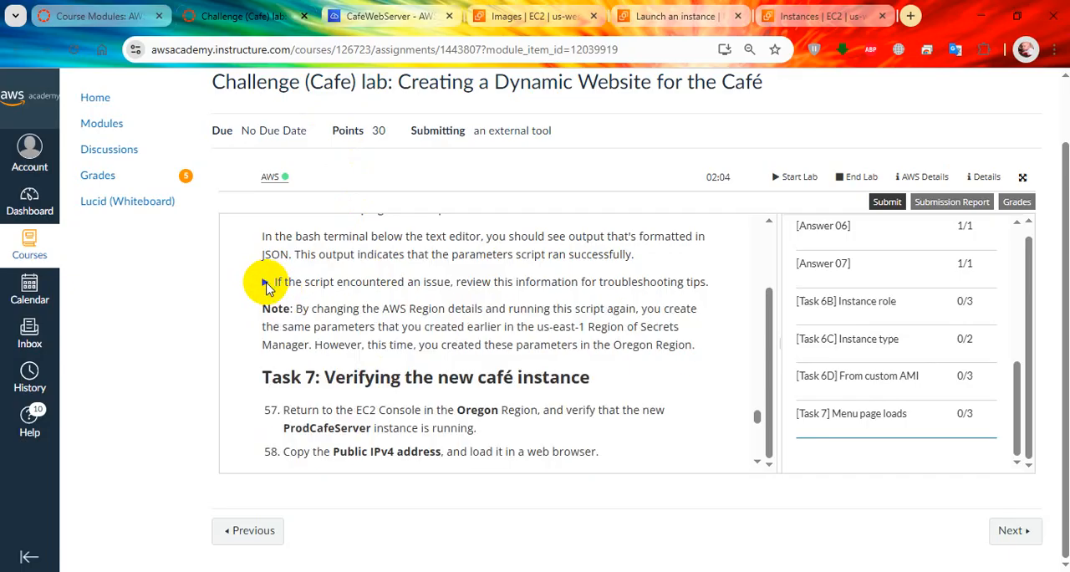
pyautogui.scroll(-1, 386, 320)
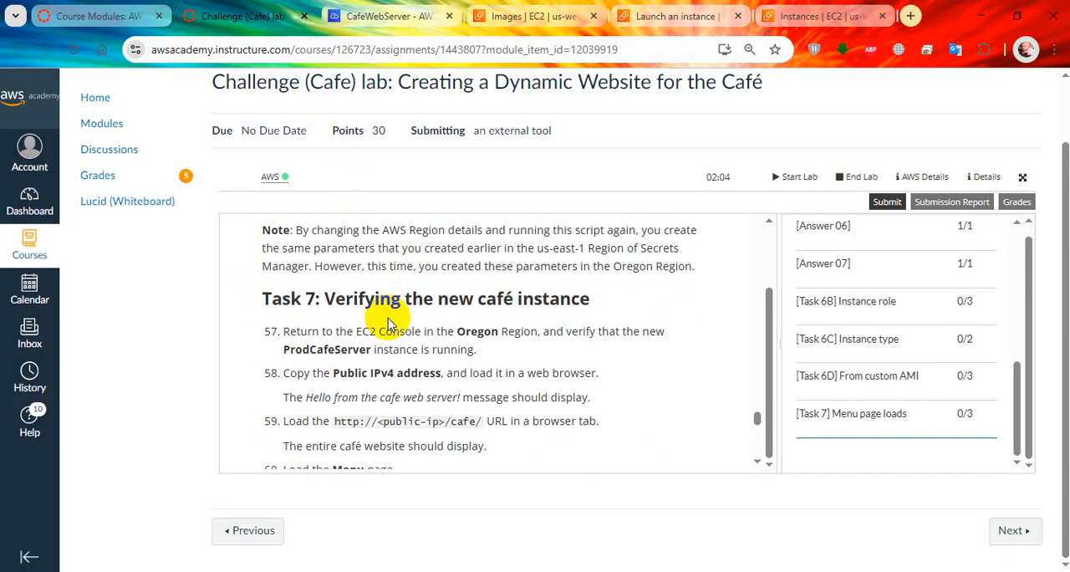
pyautogui.scroll(-2, 390, 331)
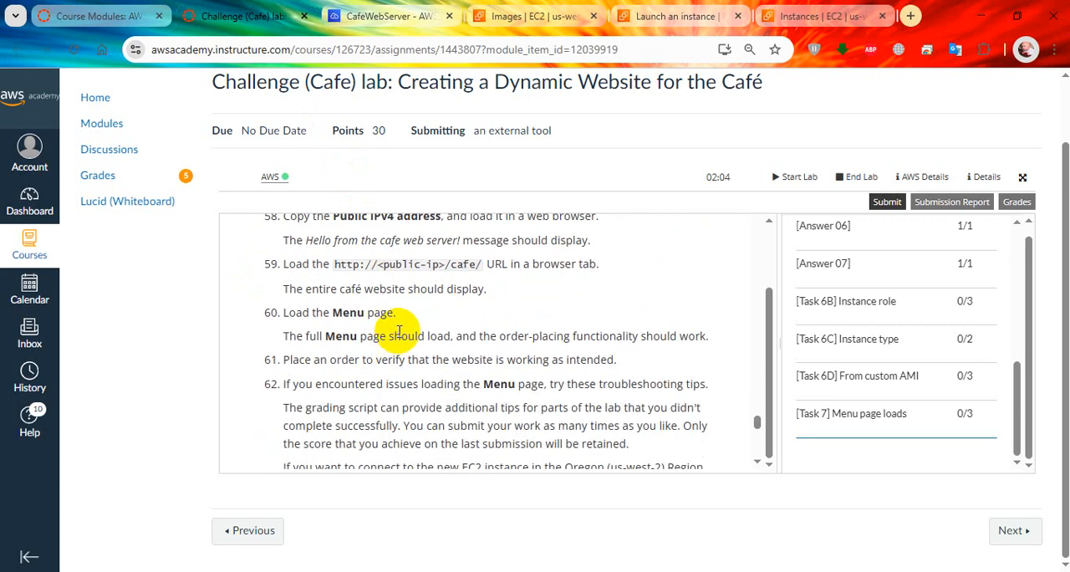
# Step: Copy ProdCafeServer's public IPv4 address from the Oregon EC2 console and load 35.87.244.247/cafe/ in a new Firefox private tab
pyautogui.scroll(1, 393, 328)
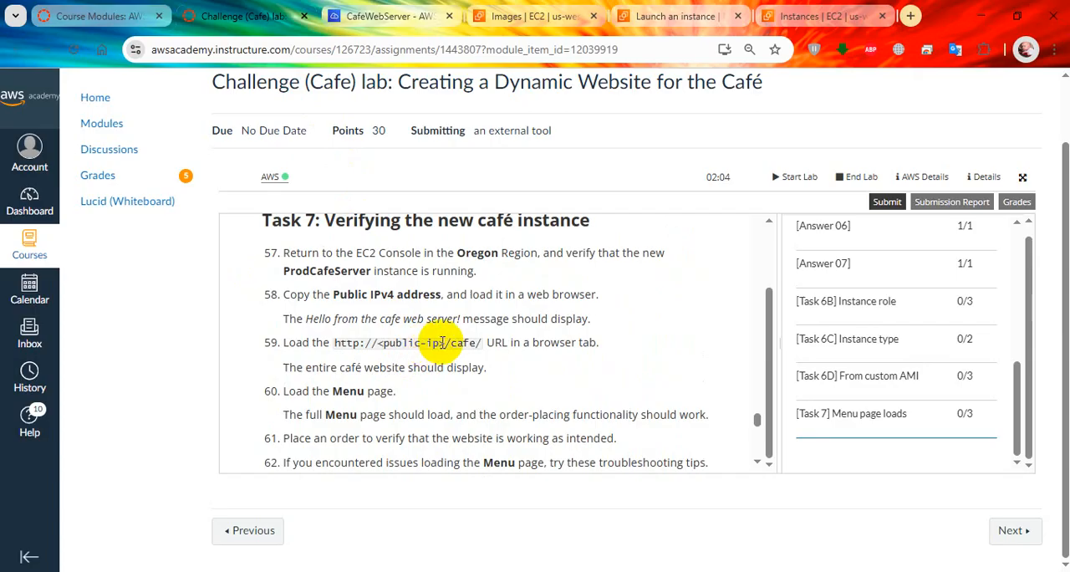
pyautogui.click(803, 16)
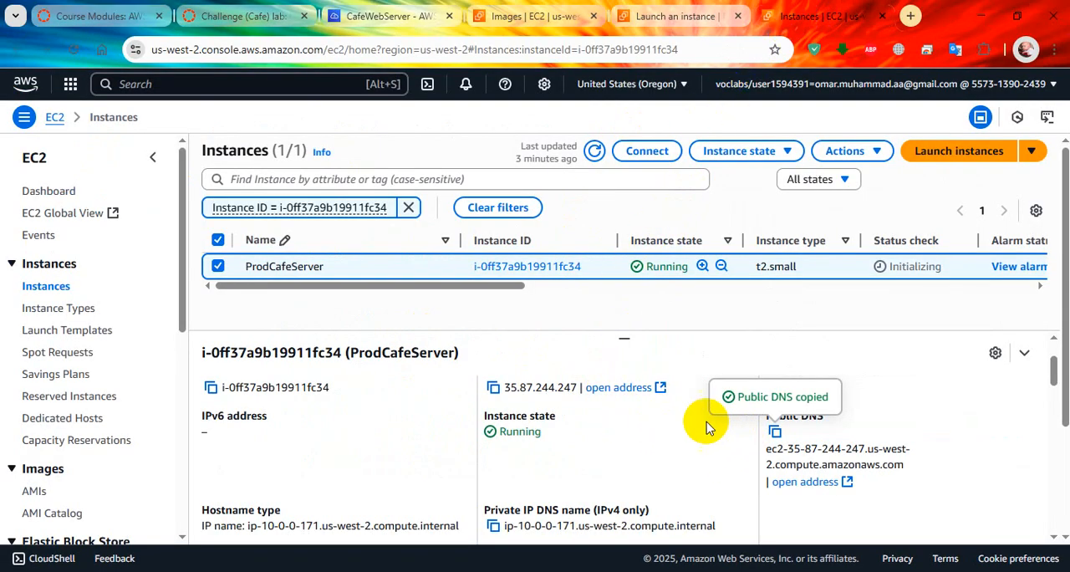
pyautogui.click(493, 387)
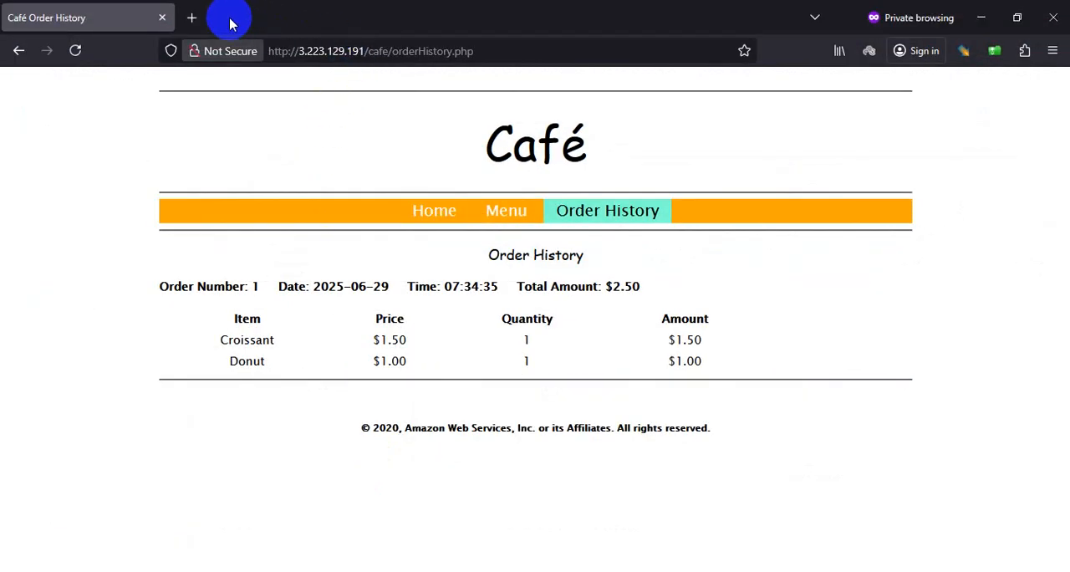
pyautogui.click(192, 18)
pyautogui.hotkey('ctrl', 'v')
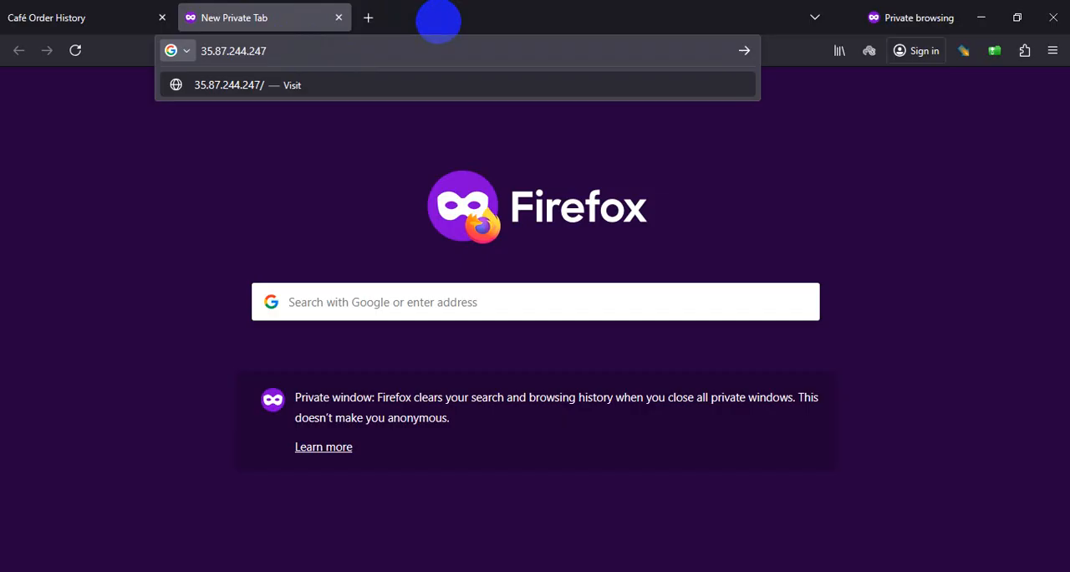
pyautogui.press('Return')
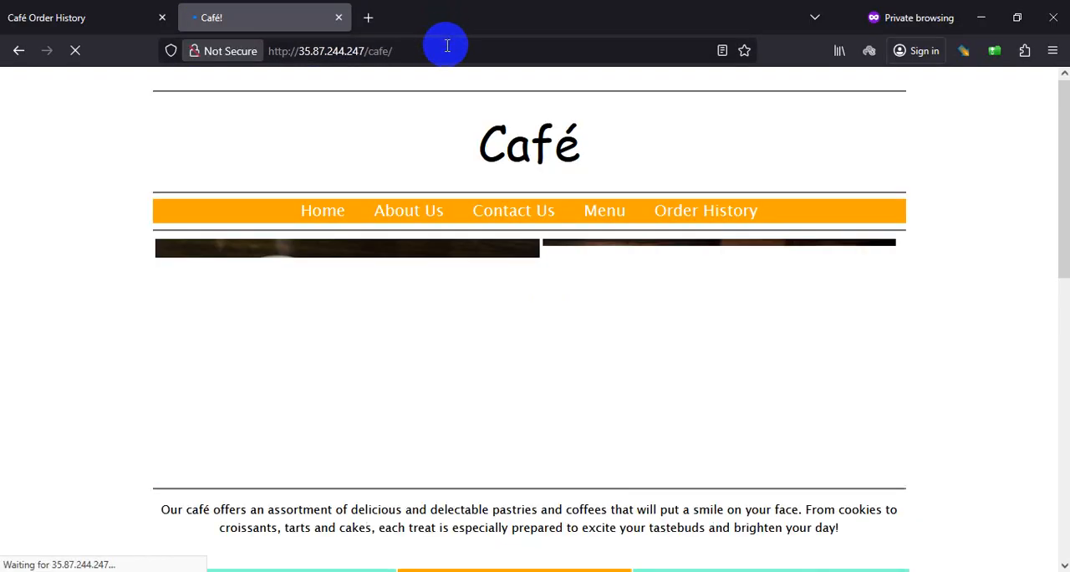
# Step: Compare the first café server's Order History page with the new server's café home page
pyautogui.click(114, 9)
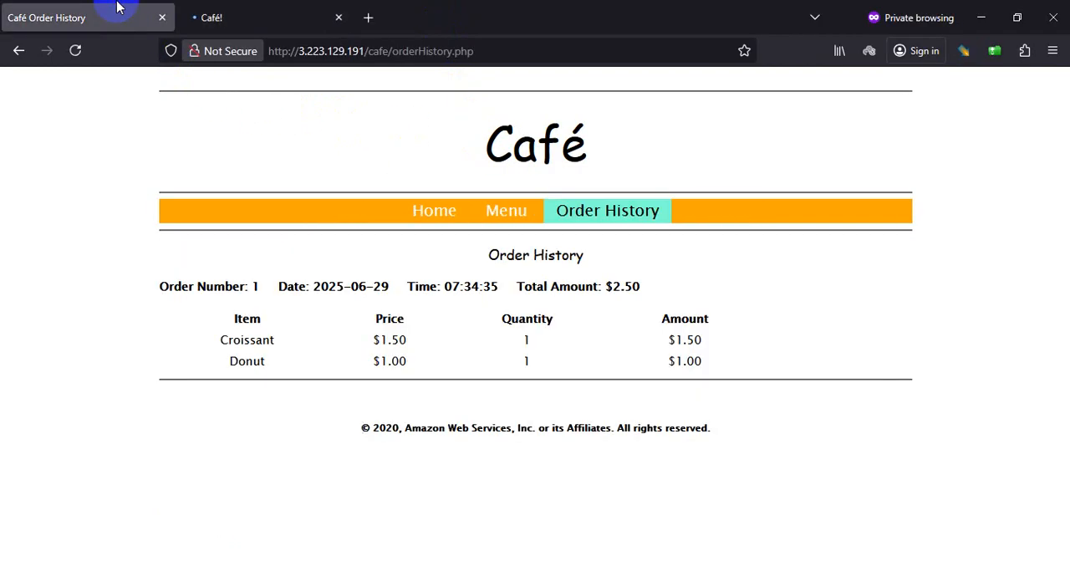
pyautogui.click(245, 7)
pyautogui.click(105, 8)
pyautogui.click(248, 7)
# Step: Switch to Chrome and read the lab's Task 7 steps on loading the Menu page and placing an order
pyautogui.hotkey('alt', 'Tab')
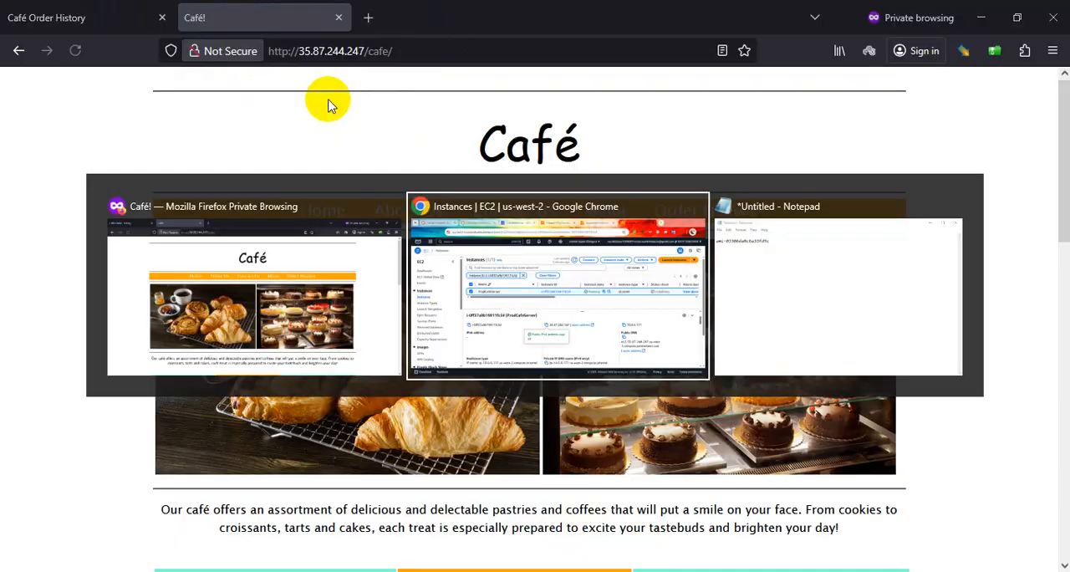
pyautogui.click(242, 16)
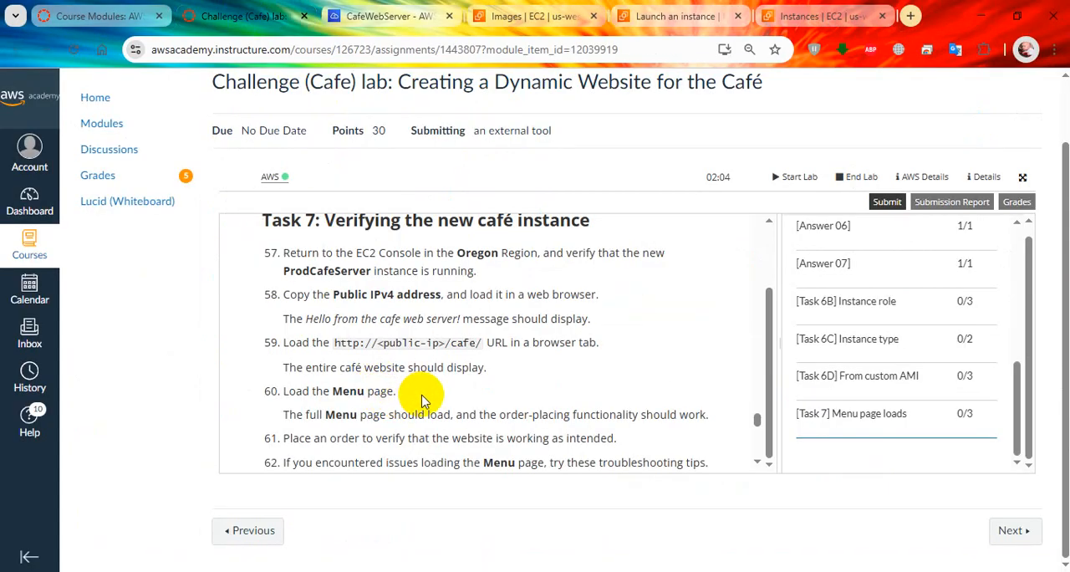
pyautogui.scroll(-1, 422, 400)
pyautogui.scroll(-1, 410, 284)
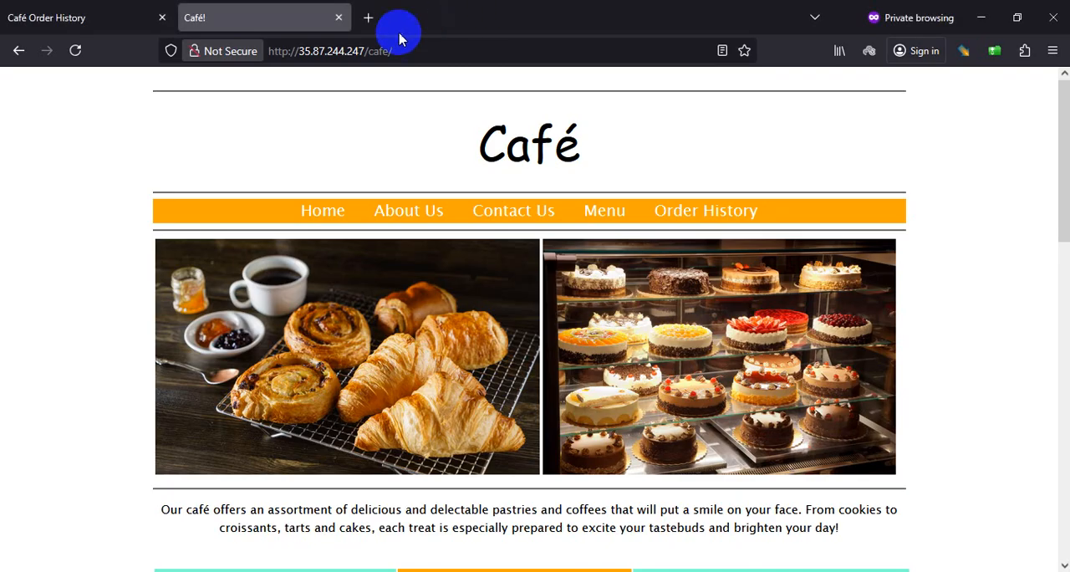
# Step: In Firefox, check the new café site's Order History page and load its Menu page
pyautogui.click(641, 215)
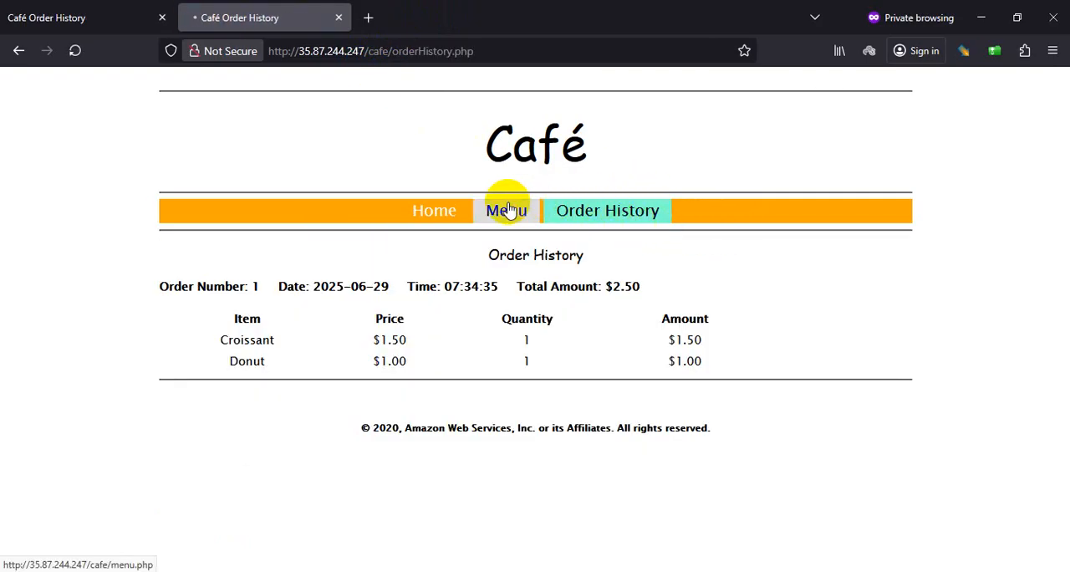
pyautogui.click(508, 209)
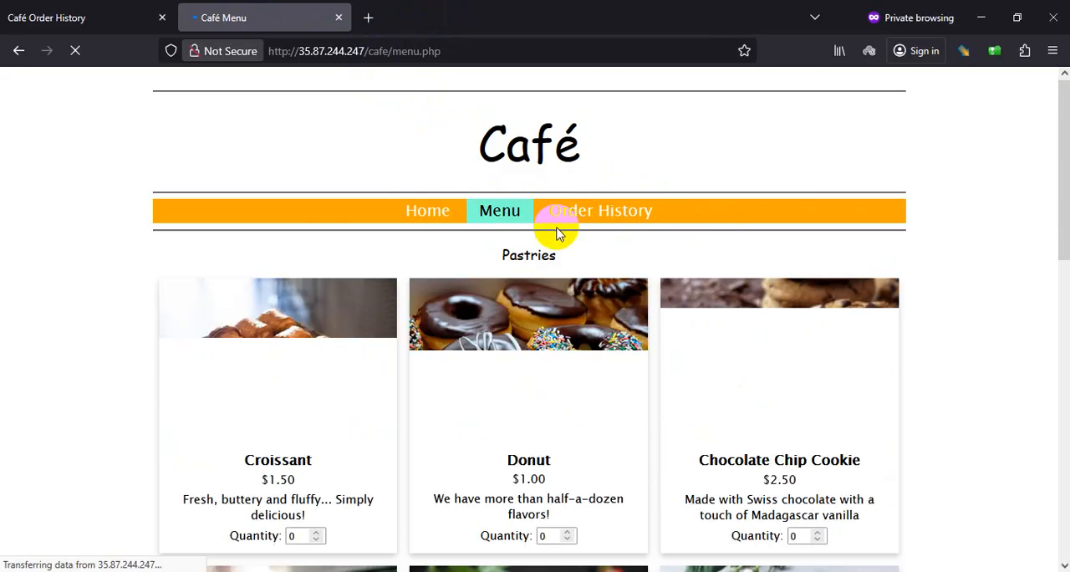
pyautogui.hotkey('alt', 'Tab')
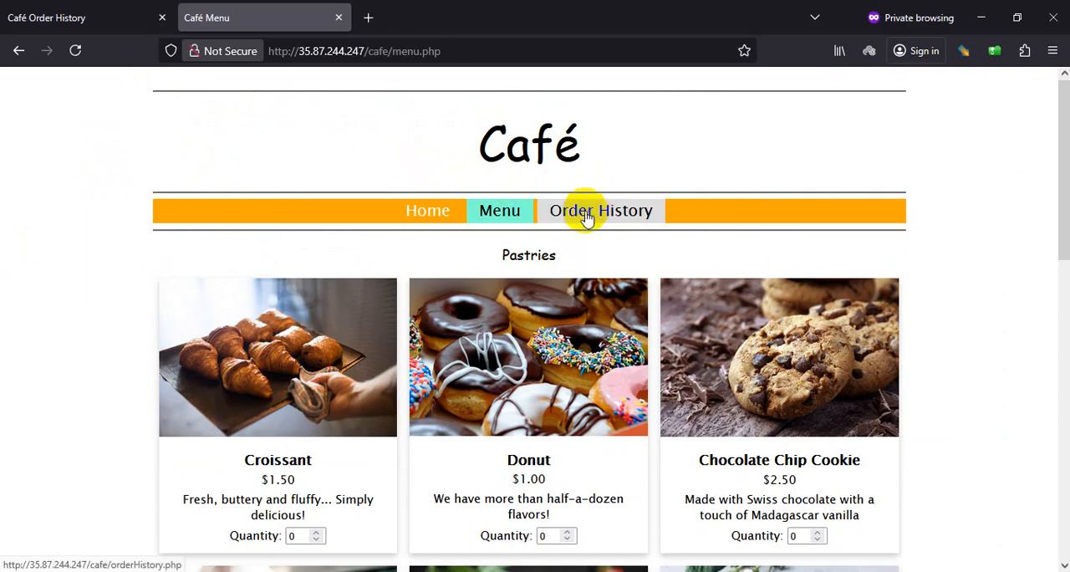
# Step: Order one Strawberry Blueberry Tart and one Strawberry Tart on the new café site, and check the order history
pyautogui.scroll(-3, 514, 316)
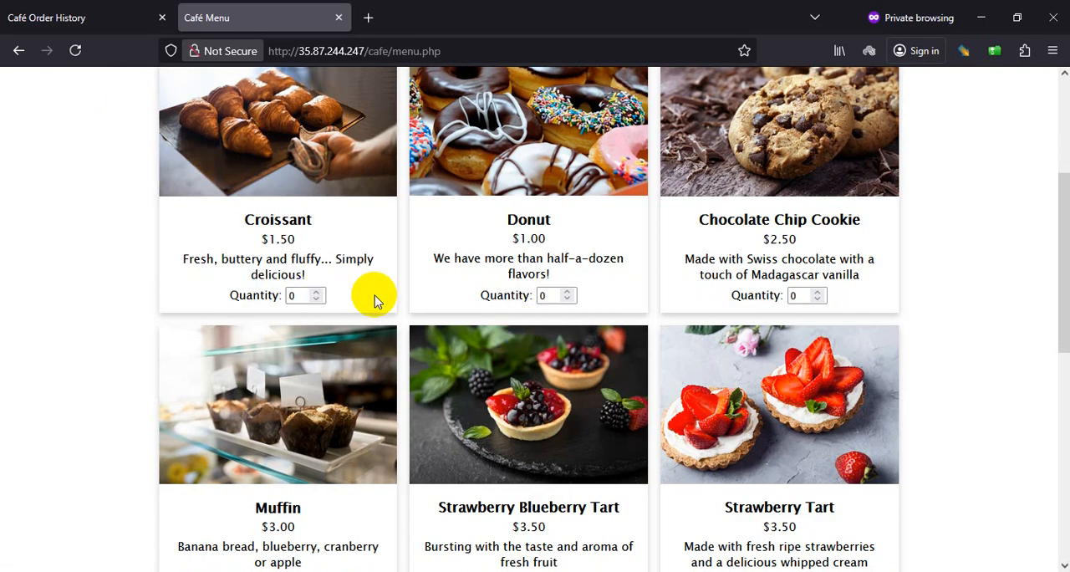
pyautogui.scroll(-4, 576, 310)
pyautogui.click(567, 259)
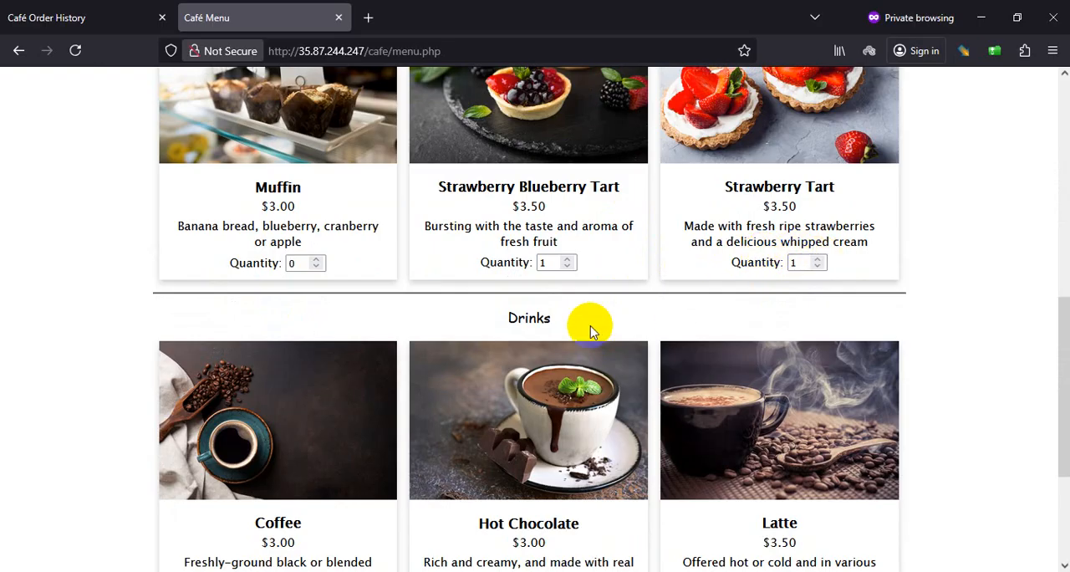
pyautogui.scroll(-3, 597, 322)
pyautogui.click(530, 469)
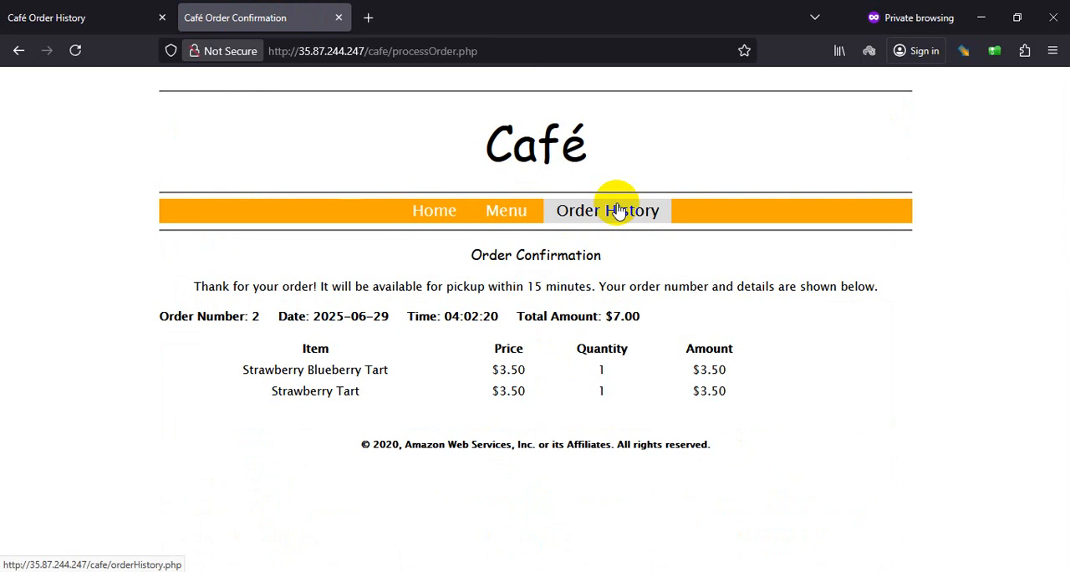
pyautogui.click(600, 216)
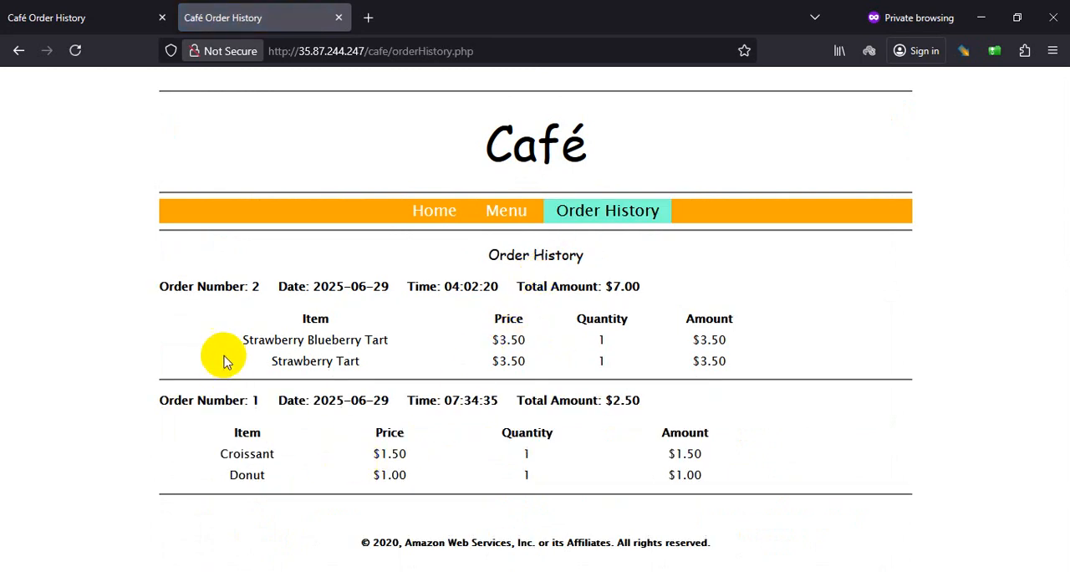
# Step: Switch back to the lab in Chrome and read the remaining instructions through the Submitting your work section
pyautogui.hotkey('alt', 'Tab')
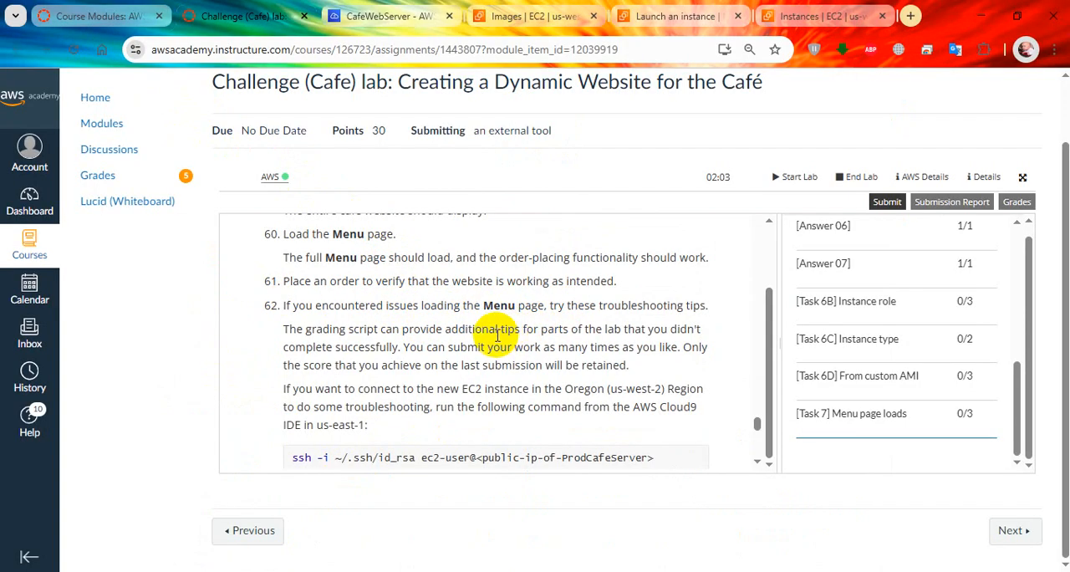
pyautogui.scroll(-2, 499, 335)
pyautogui.scroll(-5, 497, 378)
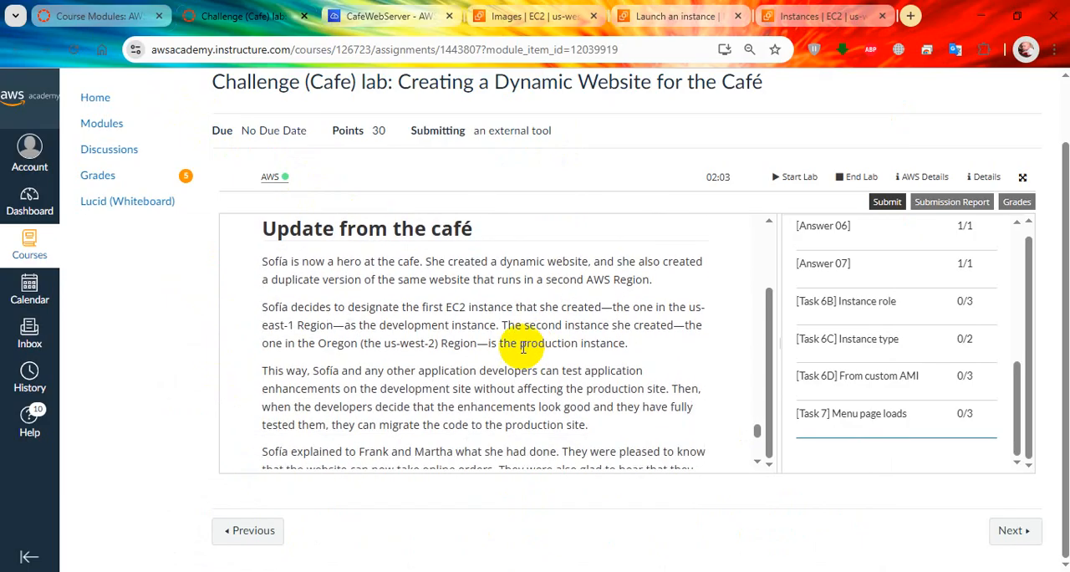
pyautogui.scroll(-5, 473, 241)
pyautogui.scroll(-6, 466, 309)
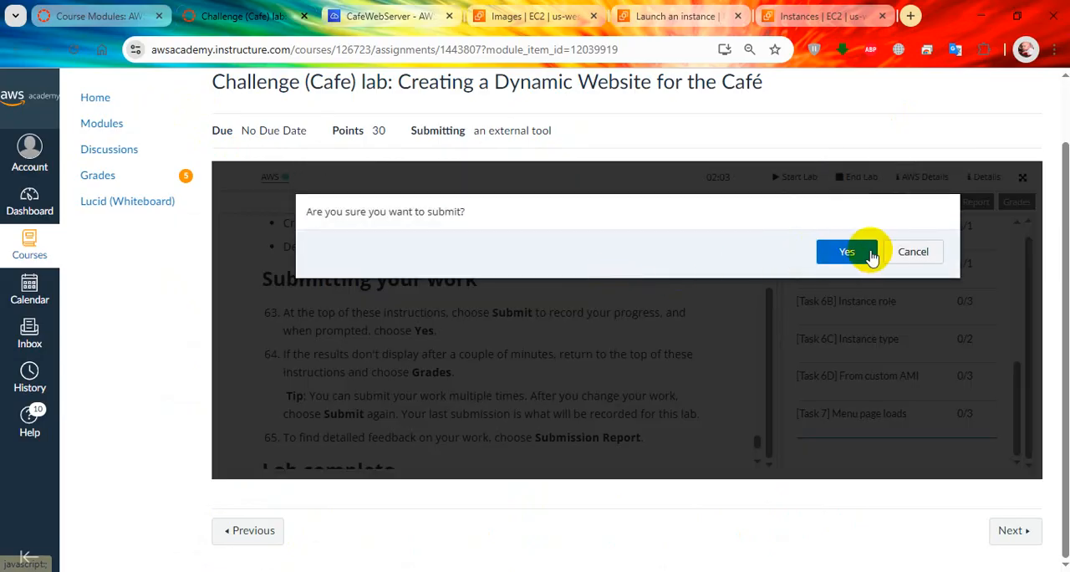
# Step: Submit the lab work for grading, confirm the submission, and check the Task 6 and Task 7 score rows
pyautogui.click(840, 250)
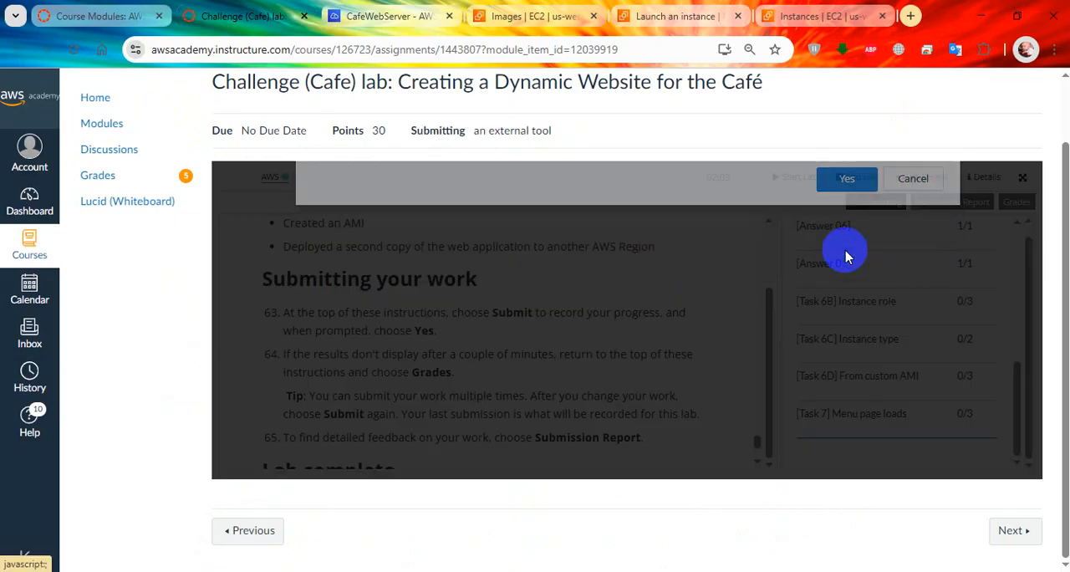
pyautogui.scroll(10, 645, 351)
pyautogui.scroll(-10, 648, 351)
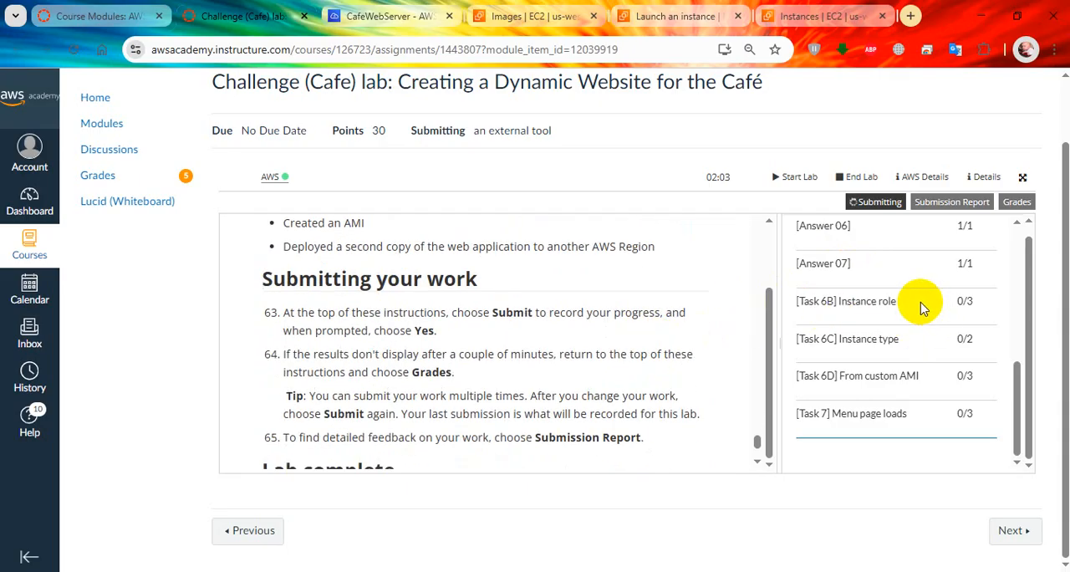
pyautogui.moveTo(899, 299); pyautogui.dragTo(944, 412)
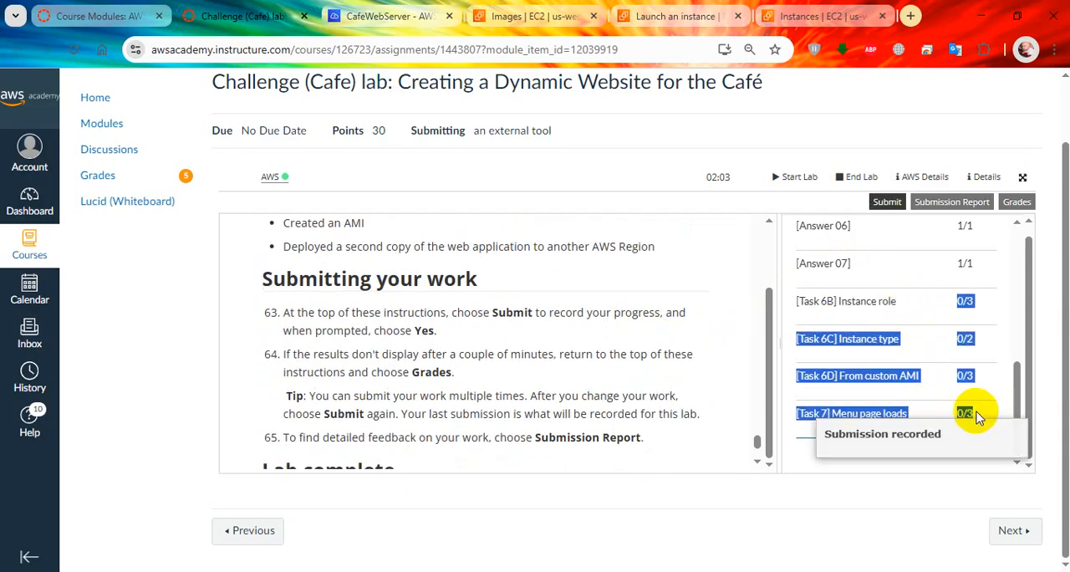
pyautogui.click(957, 378)
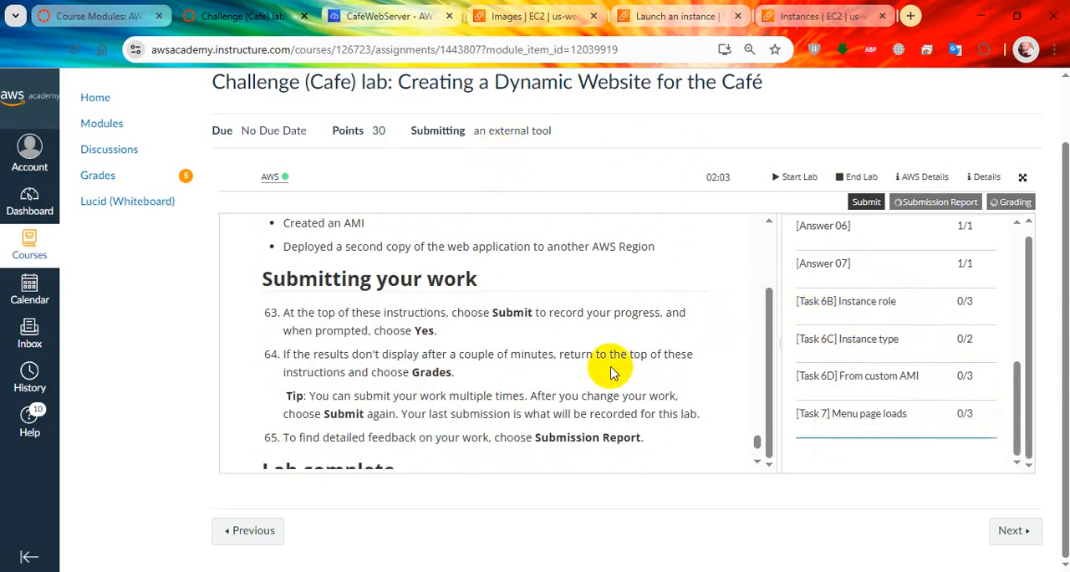
# Step: Read the Lab complete section, widen the grading results pane, and review the total and individual task scores
pyautogui.scroll(-2, 634, 384)
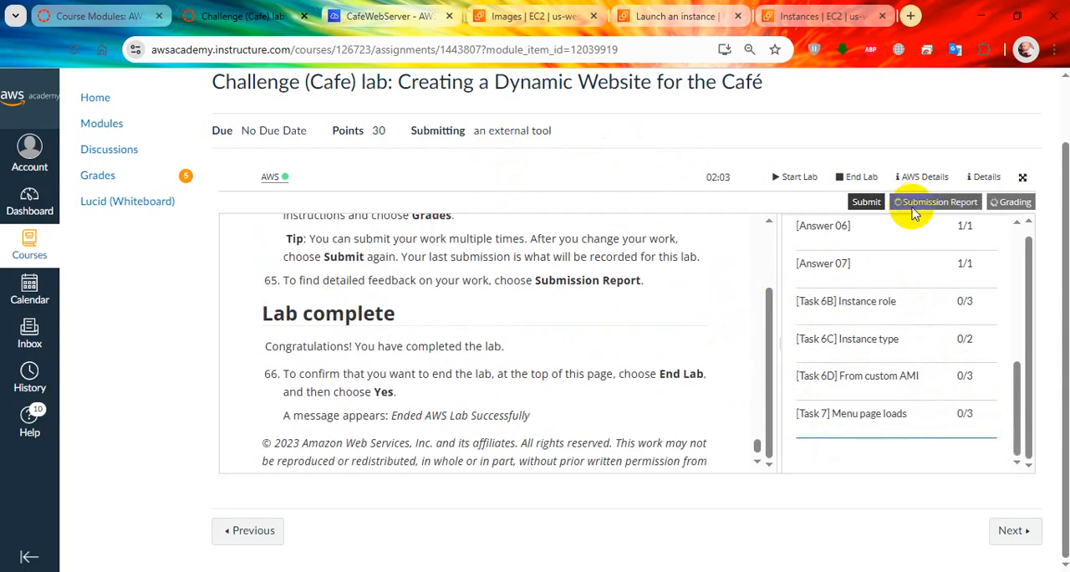
pyautogui.moveTo(779, 335); pyautogui.dragTo(728, 336)
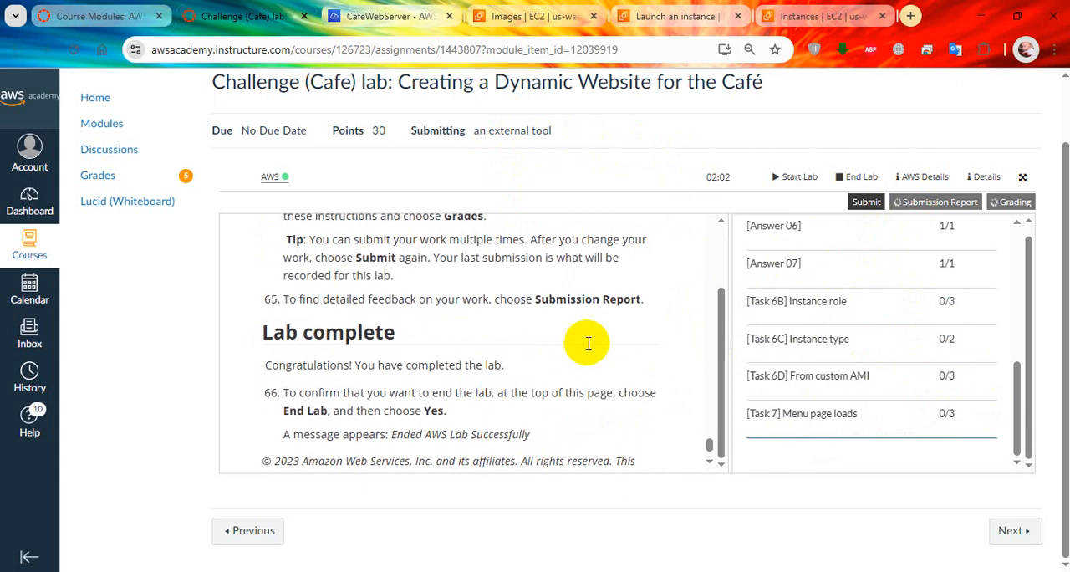
pyautogui.scroll(5, 824, 335)
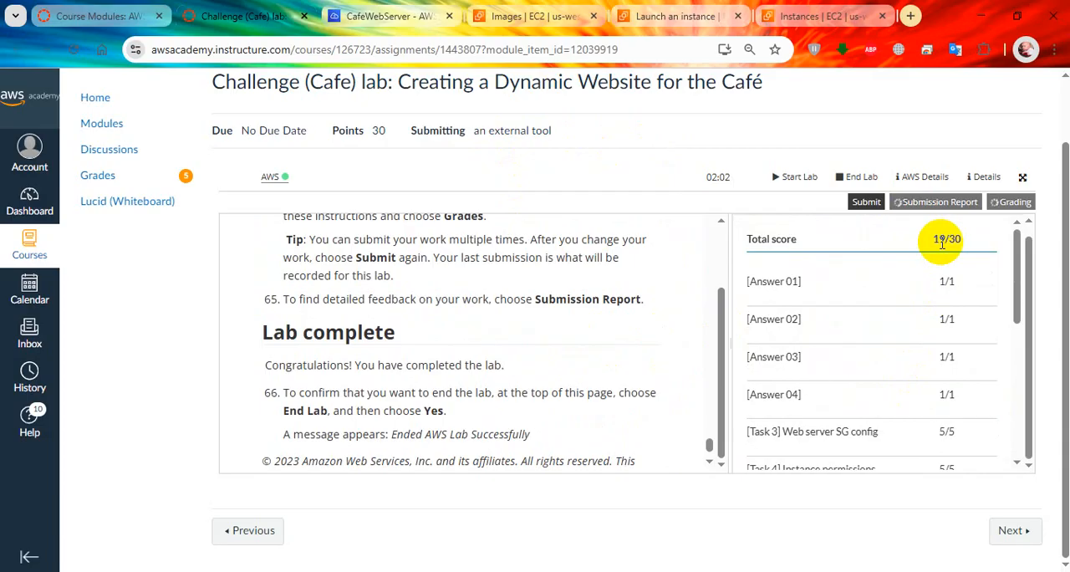
pyautogui.scroll(-5, 942, 242)
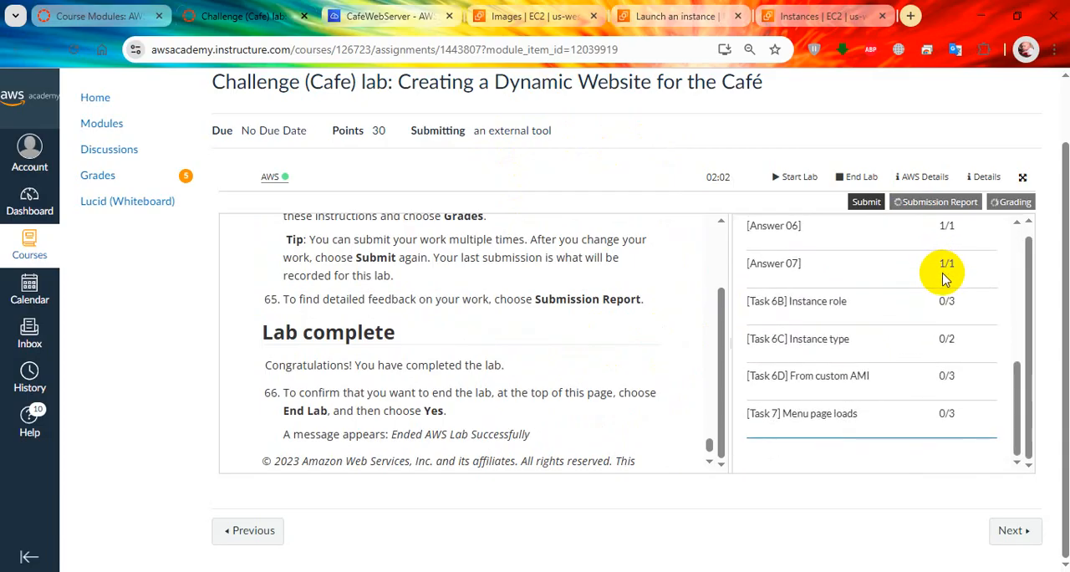
pyautogui.scroll(5, 942, 276)
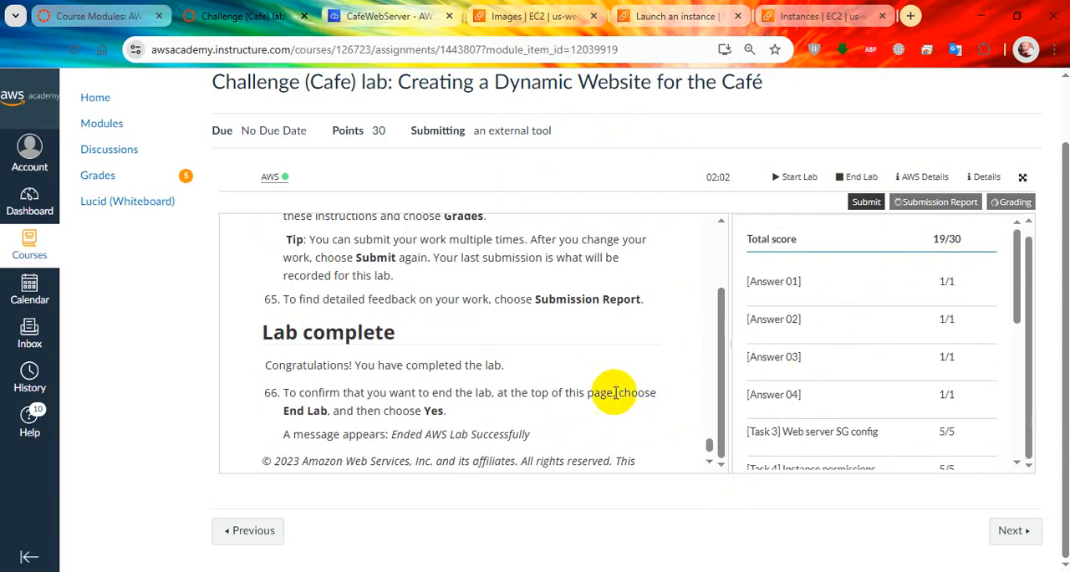
pyautogui.scroll(-5, 853, 351)
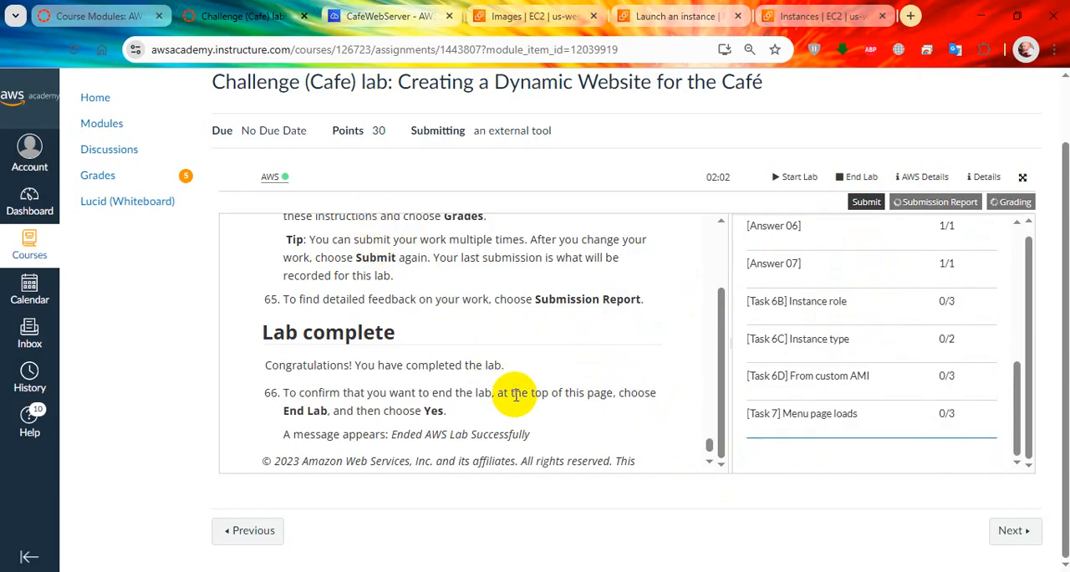
# Step: Look over the Cloud9 script run, Oregon AMI, launch log and ProdCafeServer instance, ending at the café order history in Firefox
pyautogui.click(398, 9)
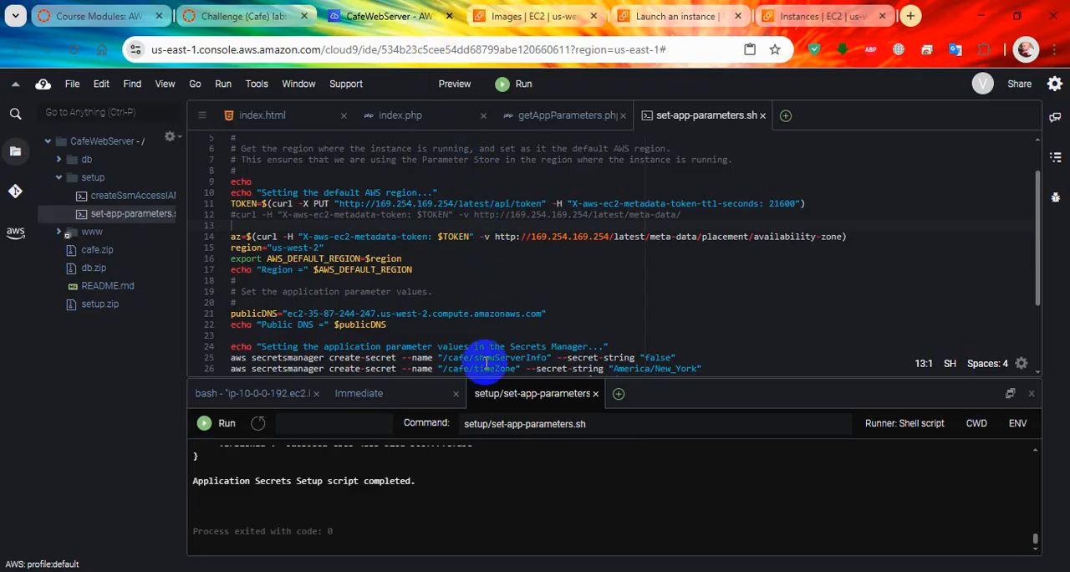
pyautogui.click(537, 18)
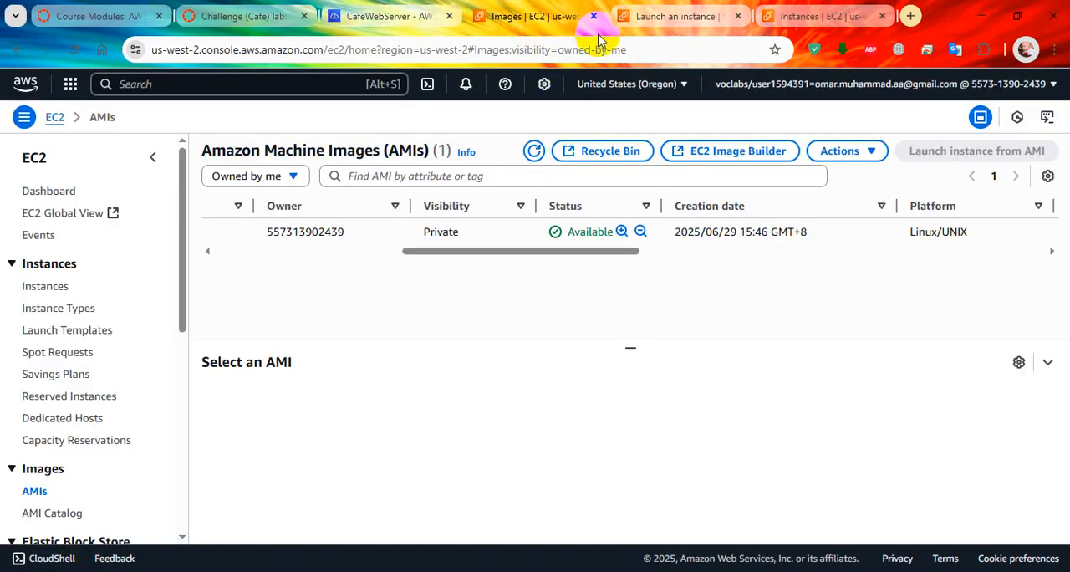
pyautogui.click(637, 12)
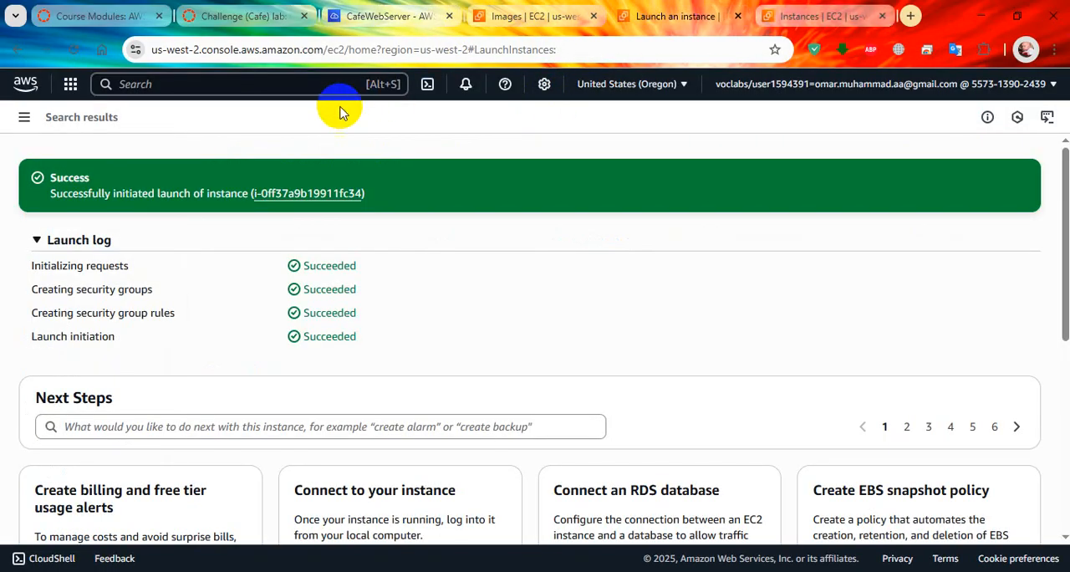
pyautogui.scroll(-4, 681, 286)
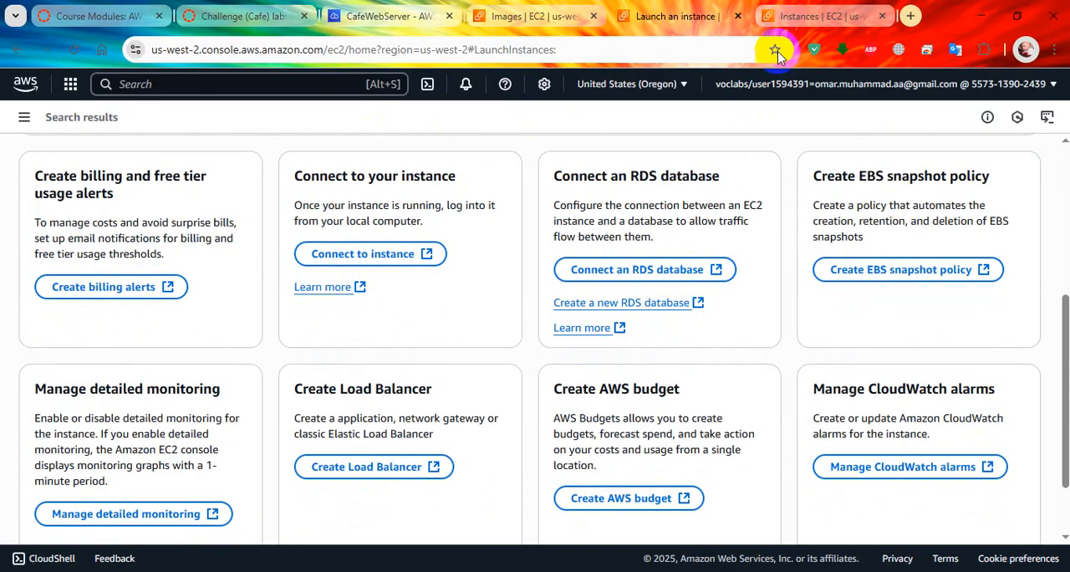
pyautogui.click(794, 17)
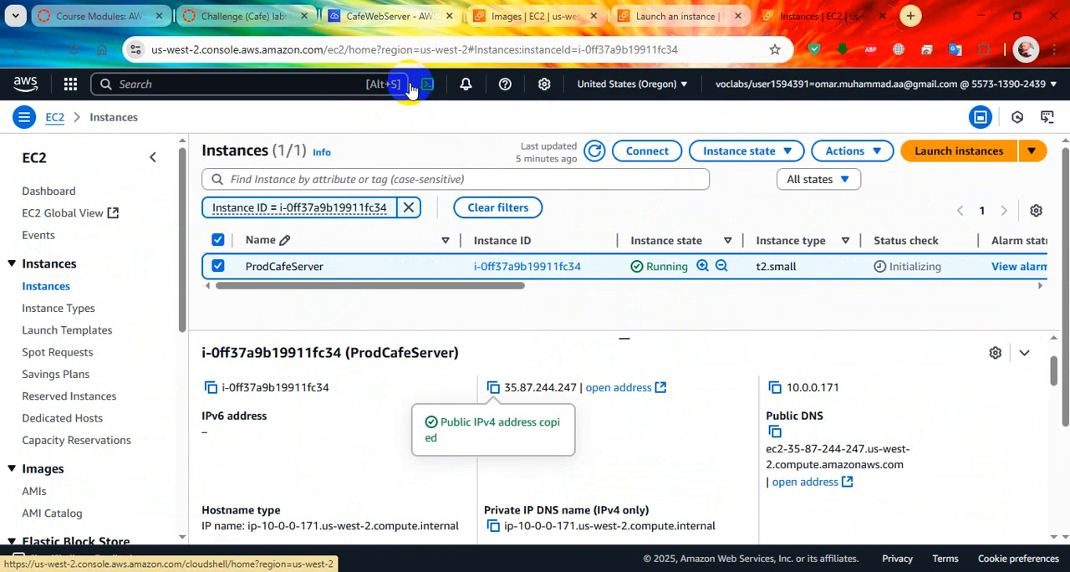
pyautogui.hotkey('alt', 'Tab')
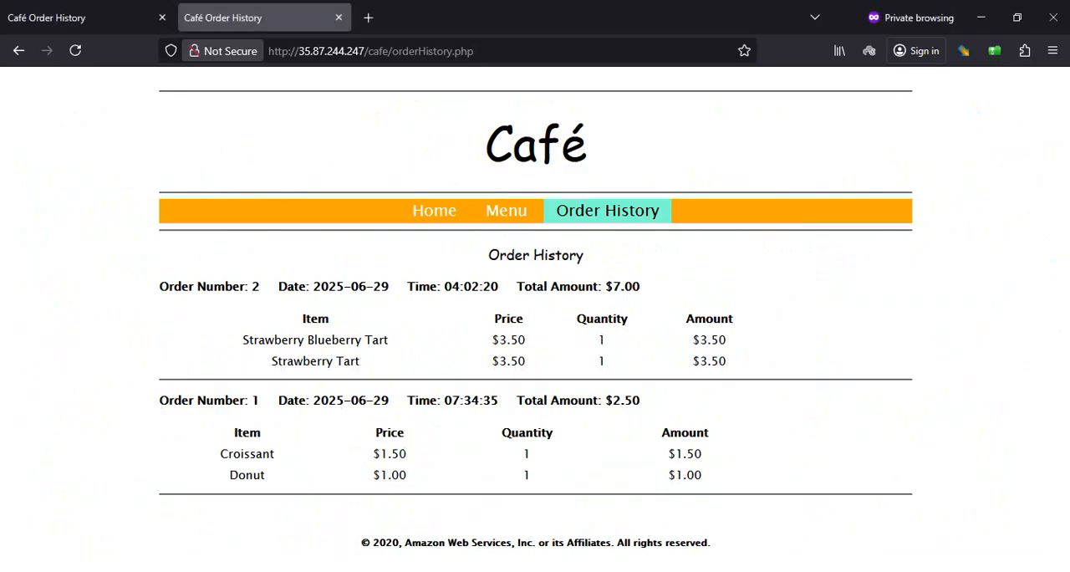
# Step: Switch back to the café challenge lab in Chrome, review the remaining task scores, and end the lab, confirming the permanent deletion of its resources
pyautogui.hotkey('alt', 'Tab')
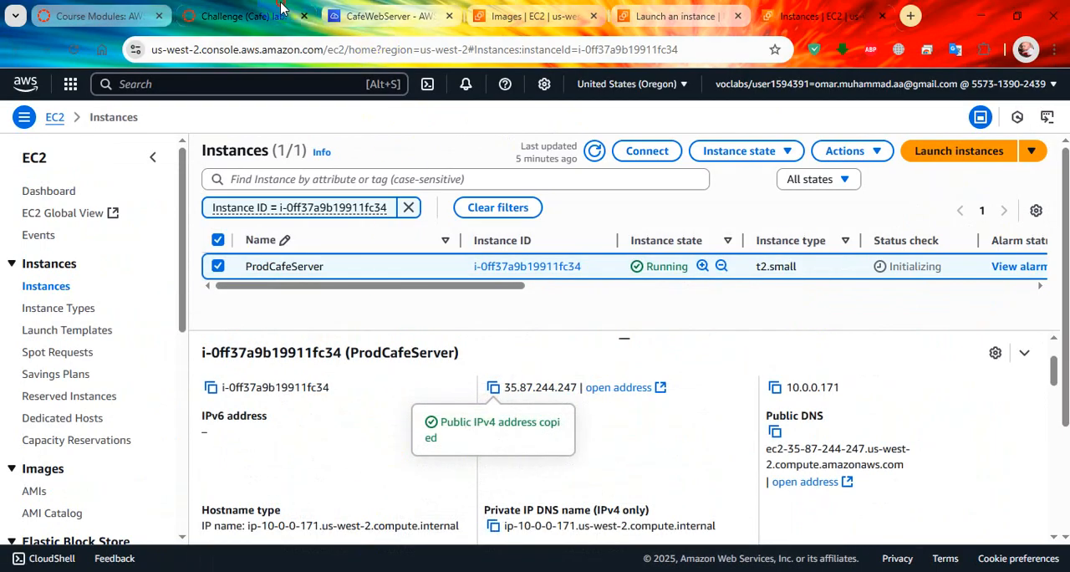
pyautogui.click(309, 23)
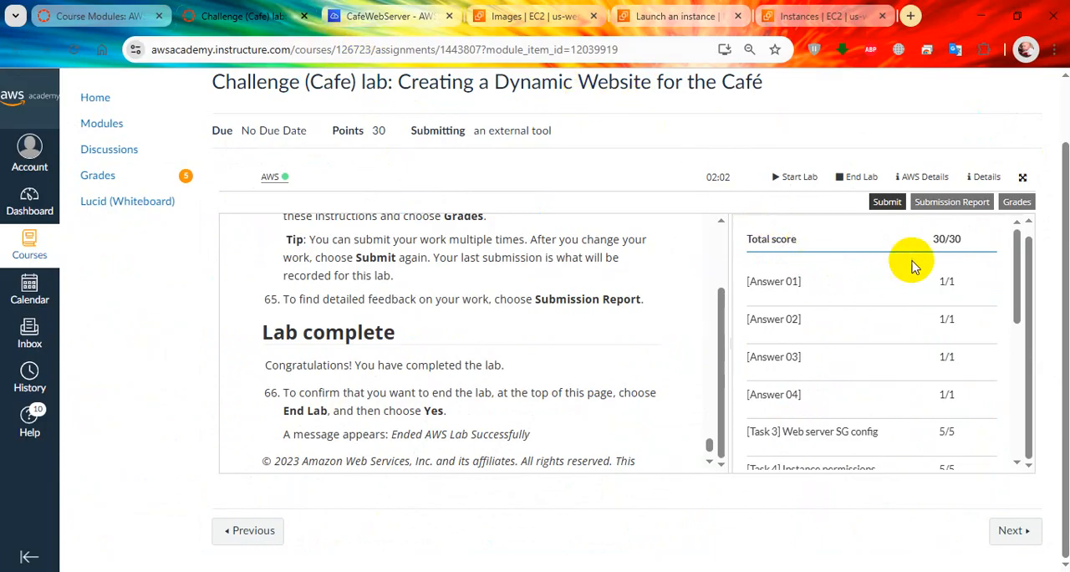
pyautogui.scroll(-3, 917, 330)
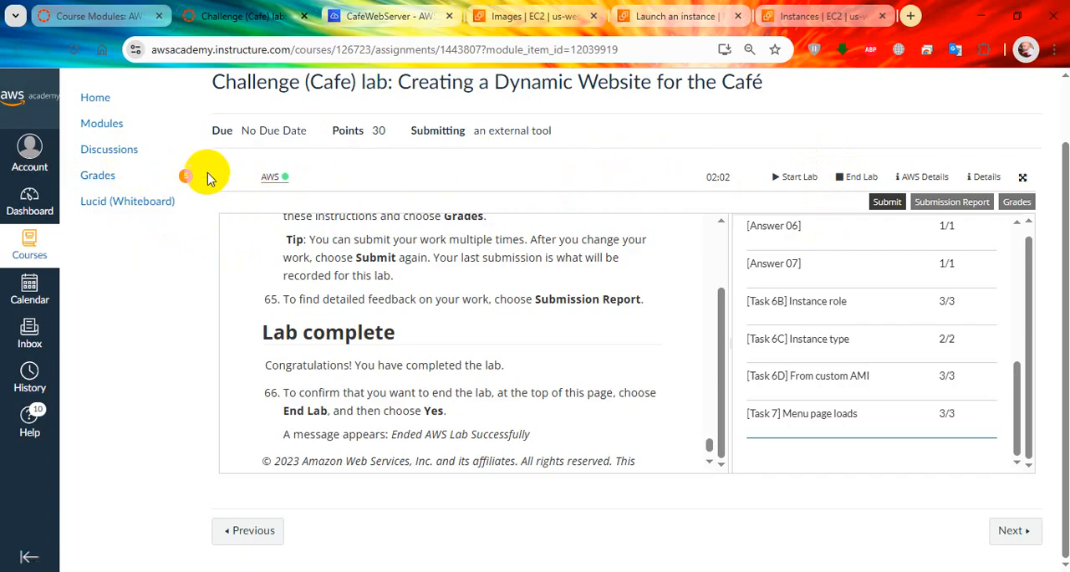
pyautogui.click(861, 179)
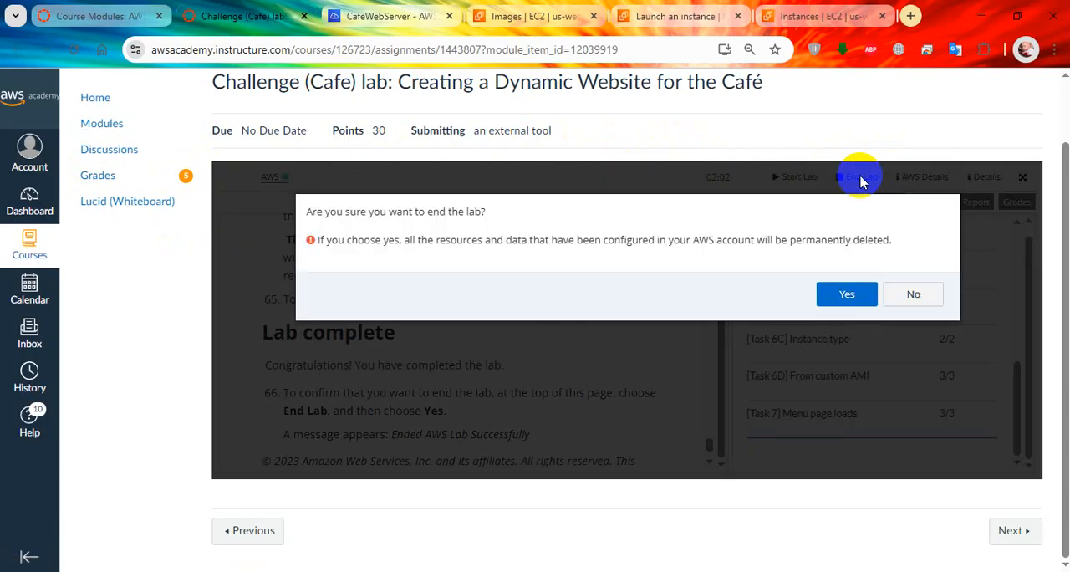
pyautogui.click(841, 293)
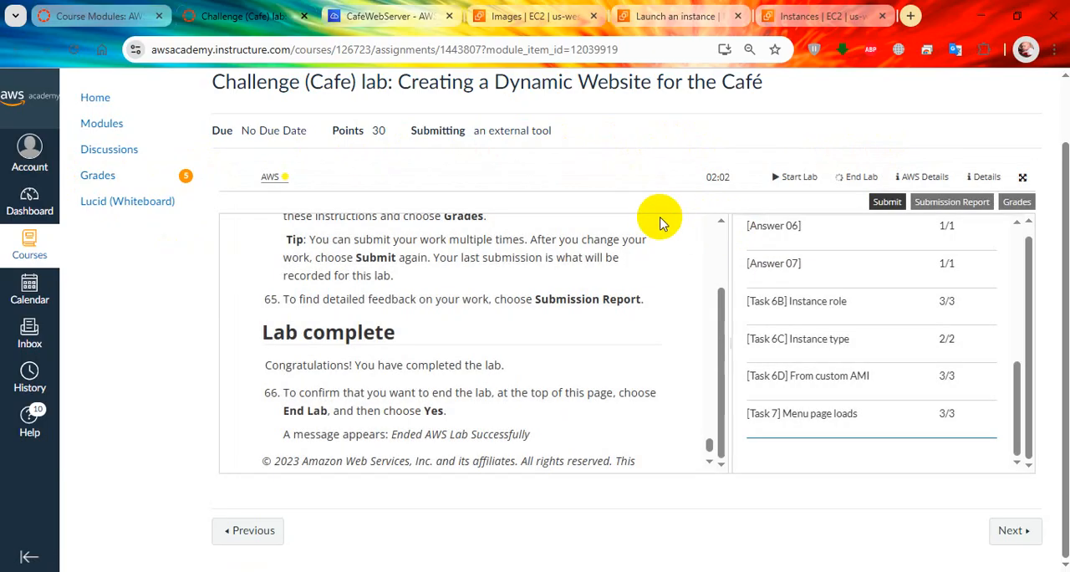
# Step: Sign out of the AWS Management Console from the Oregon AMIs page
pyautogui.click(539, 16)
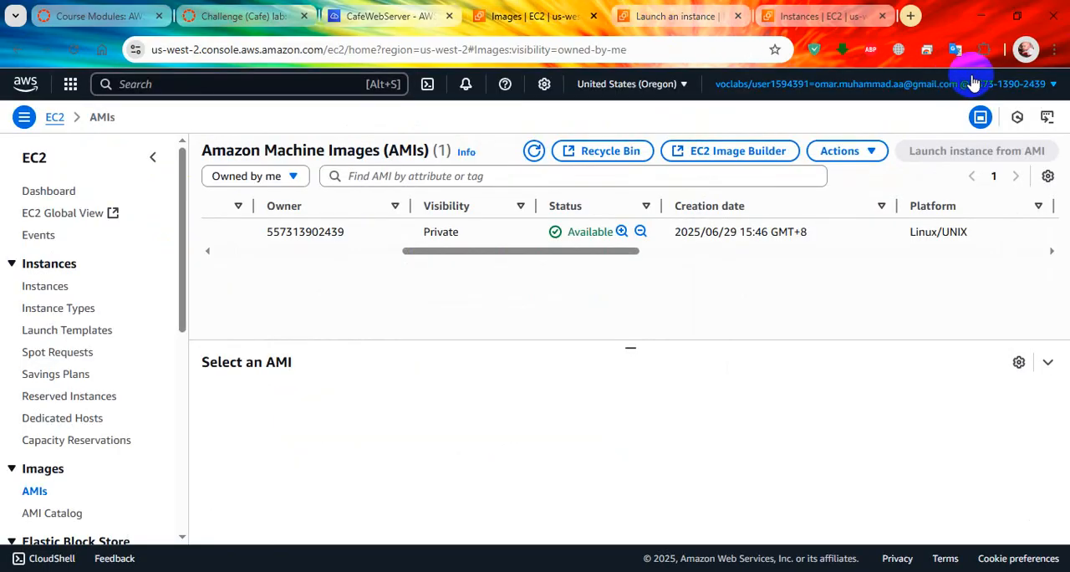
pyautogui.click(976, 87)
pyautogui.click(994, 396)
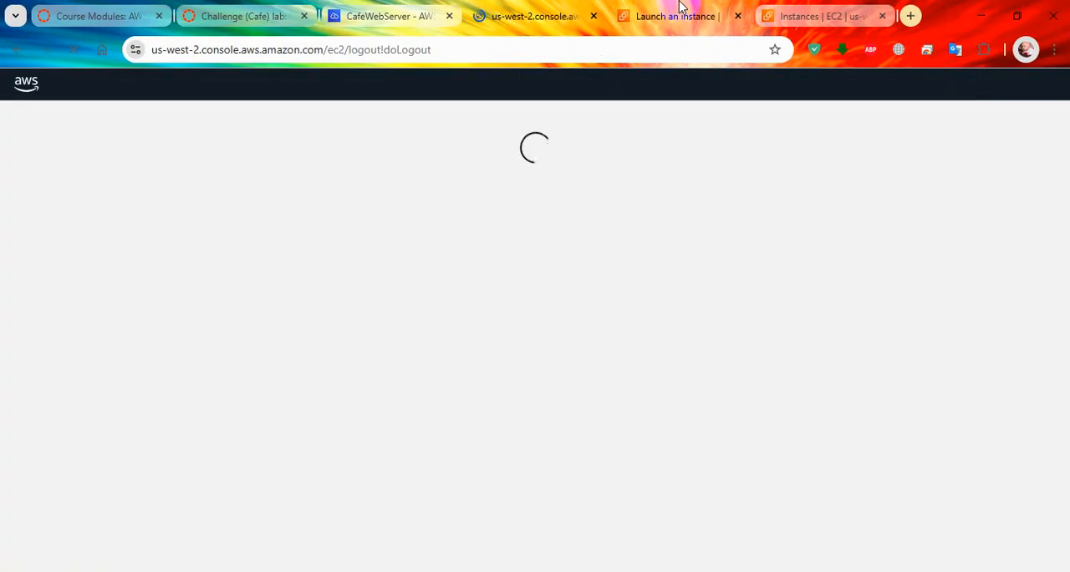
# Step: Close the leftover EC2 launch, EC2 instances and Cloud9 pages in Chrome, and close the Firefox private window showing the café order history
pyautogui.middleClick(679, 7)
pyautogui.middleClick(565, 7)
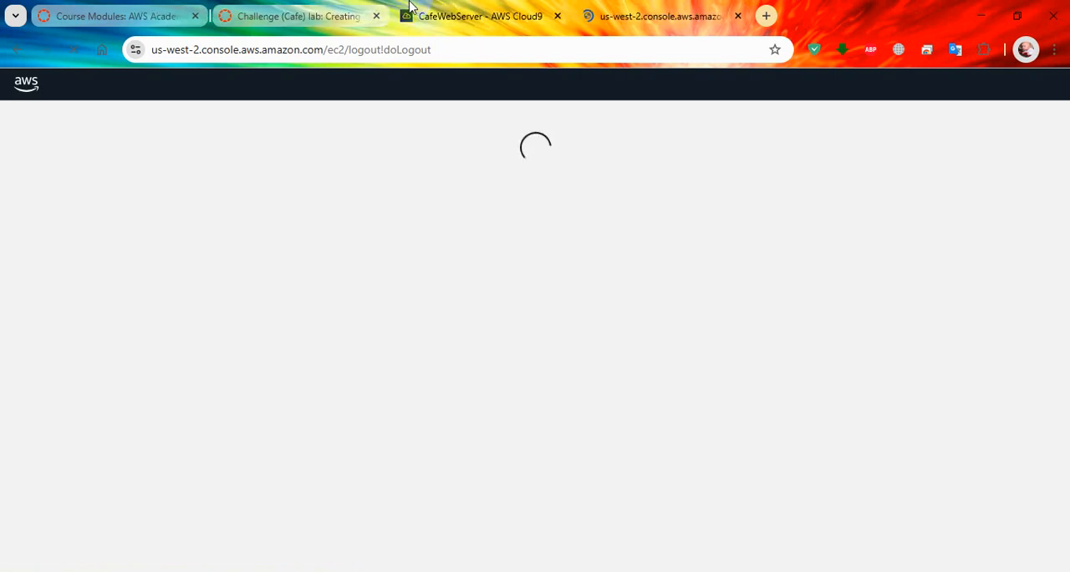
pyautogui.middleClick(458, 8)
pyautogui.click(390, 571)
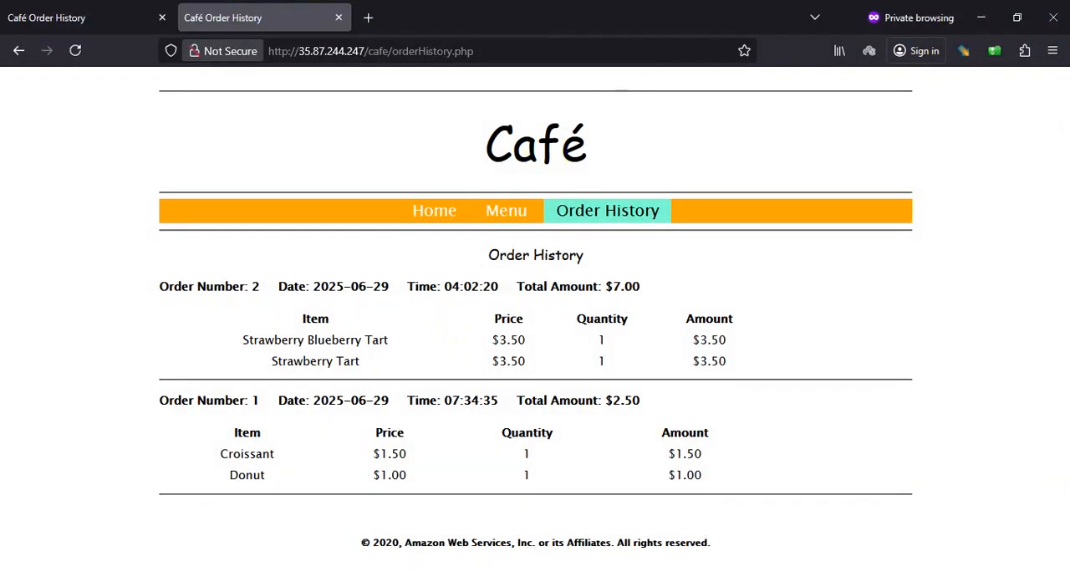
pyautogui.click(1050, 16)
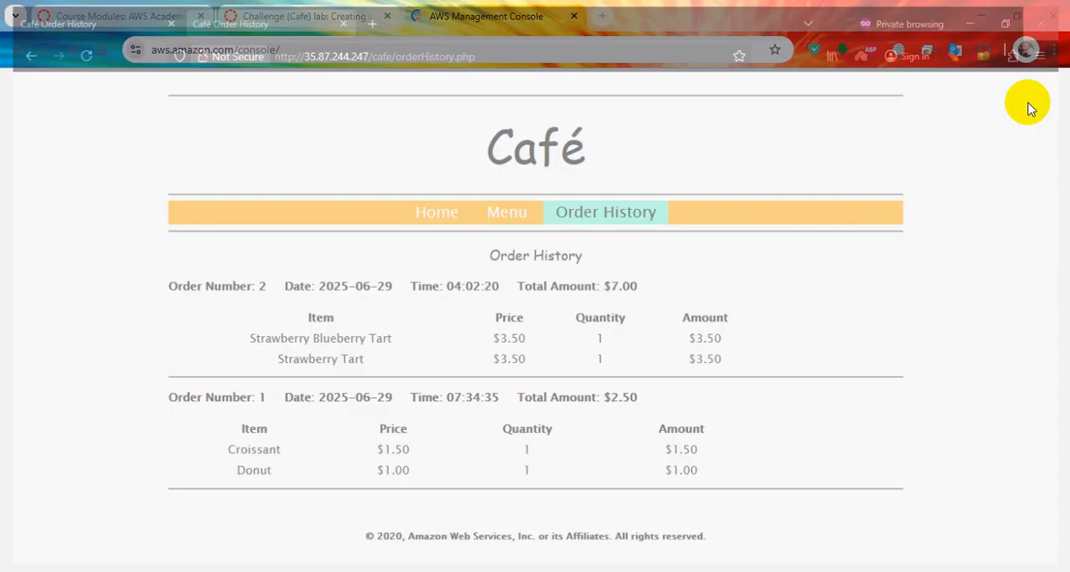